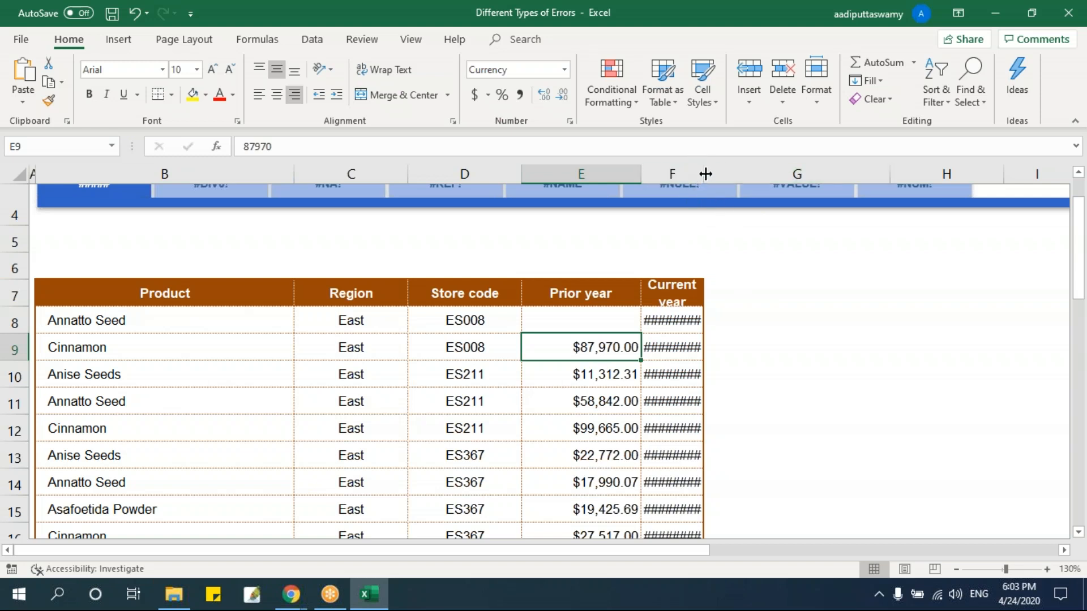
Auto-fit column F so the Current year values are fully displayed, and narrow the Prior year column E slightly.
double_click(703, 171)
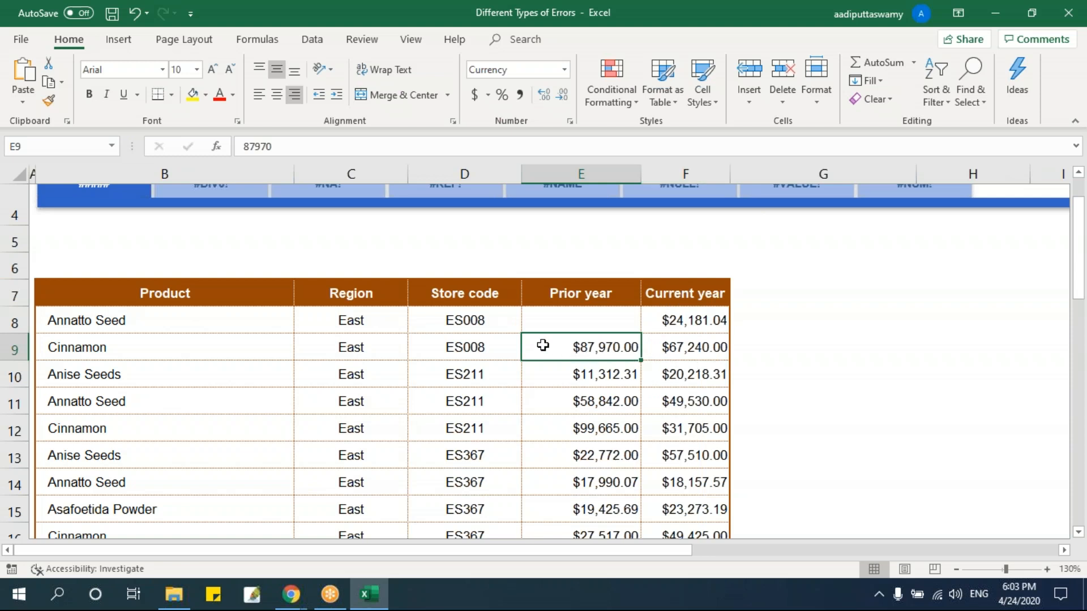
drag(641, 173, 617, 175)
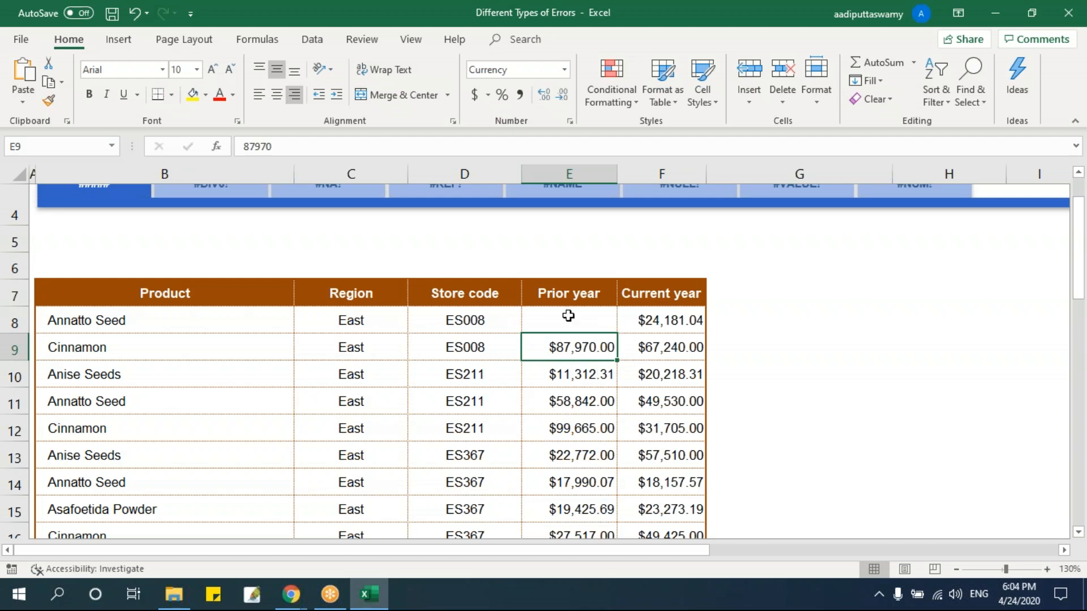
On the #DIV0! sheet, enter the formula =E8/D8 in cell F8, dividing current year by prior year.
scroll(235, 384, up, 2)
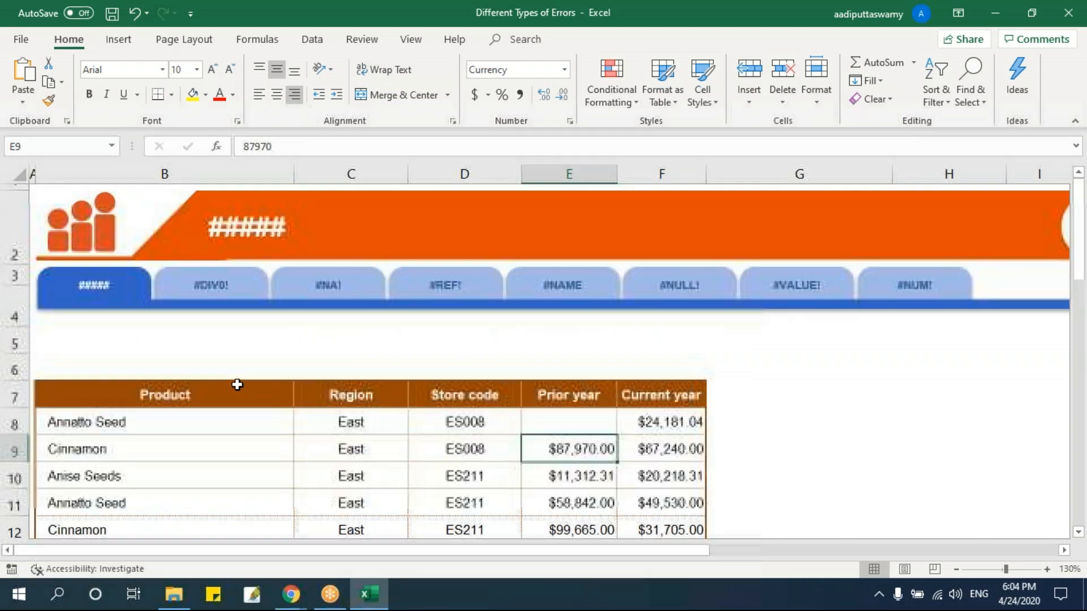
click(234, 292)
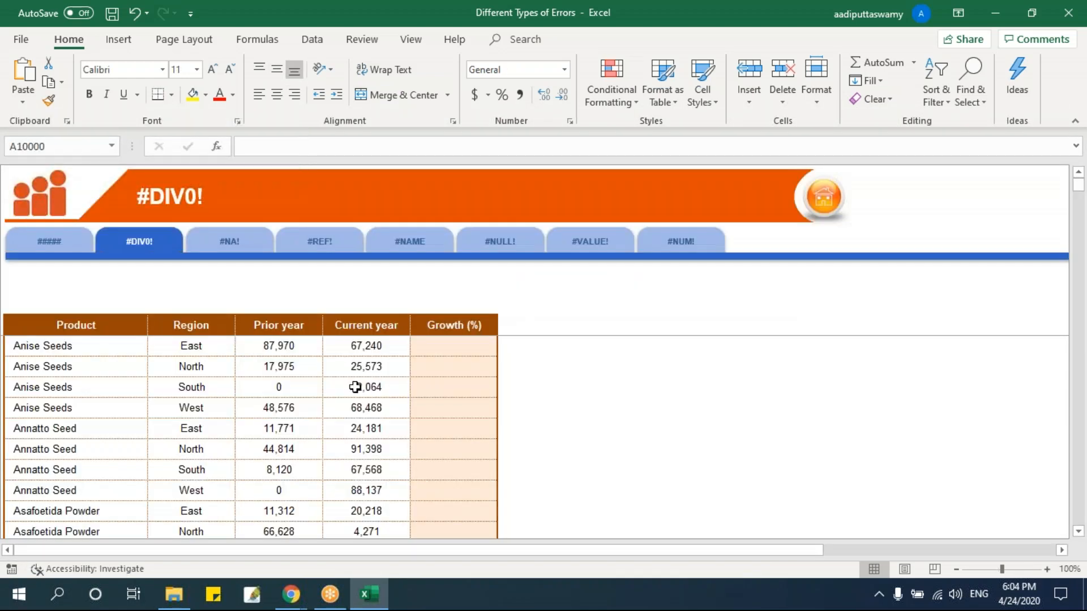
click(462, 352)
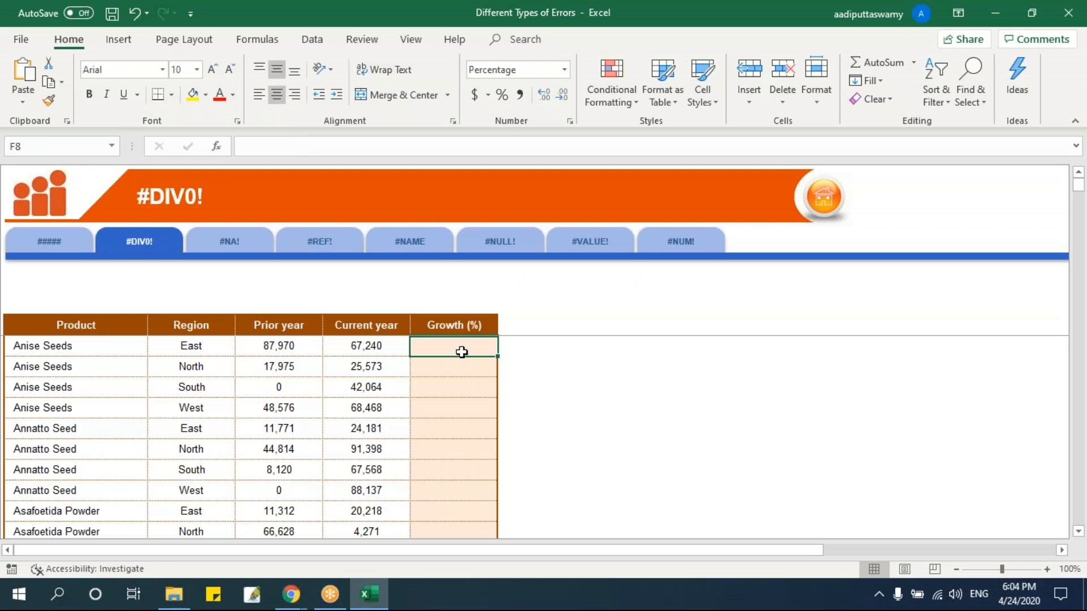
key(alt+w)
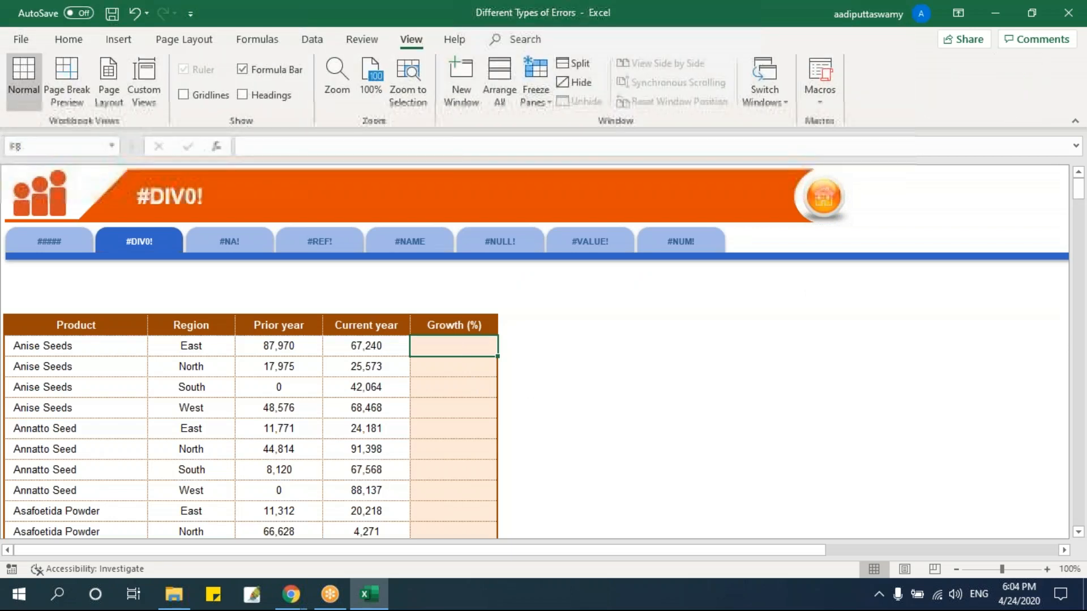
scroll(535, 352, up, 3)
scroll(535, 352, down, 1)
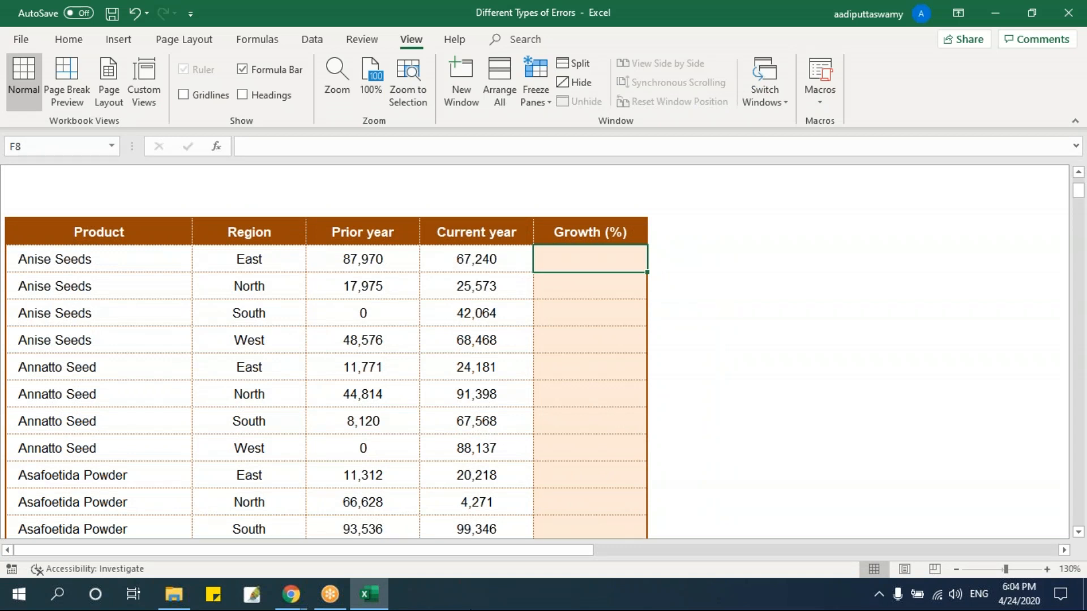
text(=)
key(Left)
text(/)
key(Left)
key(Left)
key(Return)
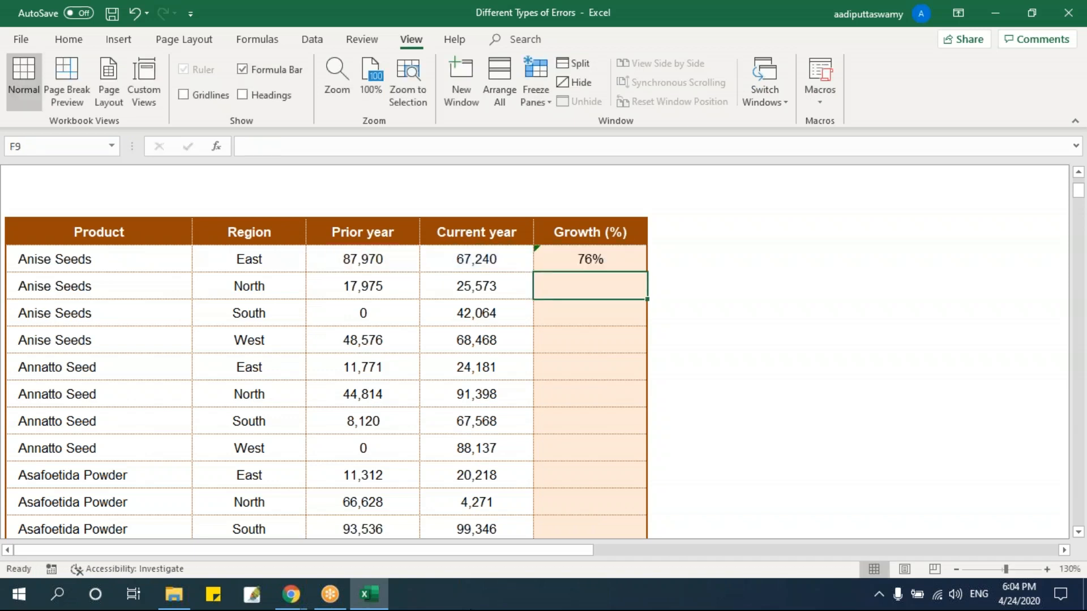
Fill the Growth (%) formula from F8 down to F17 and highlight the zero prior-year rows D10:F10 and D15:F15.
click(577, 260)
drag(647, 273, 642, 511)
drag(379, 313, 553, 311)
drag(366, 450, 566, 445)
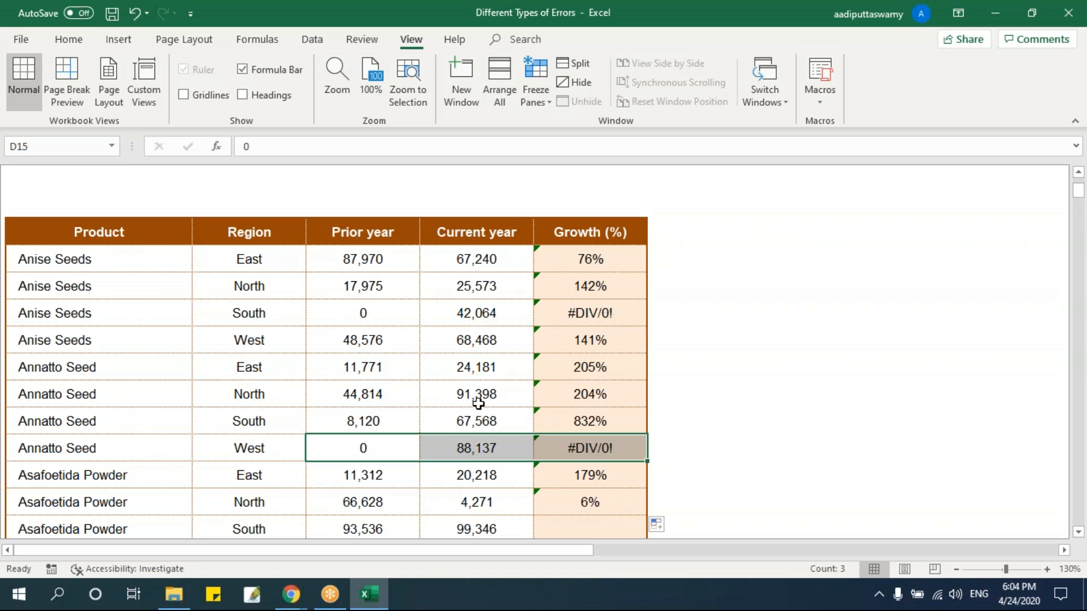
Clear the Prior year value in D11 for Anise Seeds in the West region.
click(397, 311)
click(396, 340)
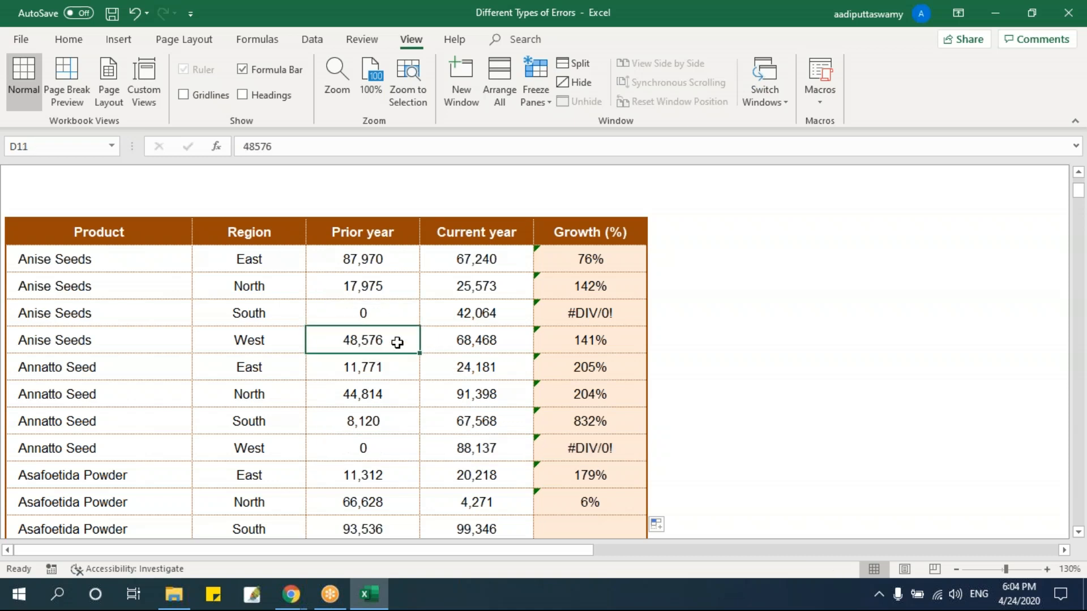
key(Delete)
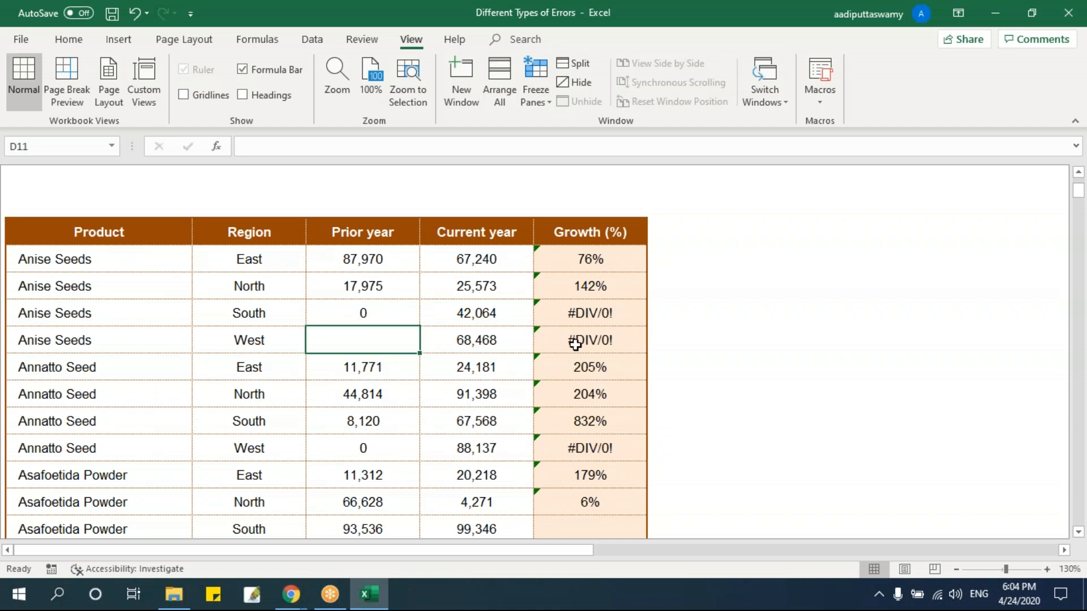
Examine the prior-year, current-year and growth cells of the Anise Seeds South row to trace the division error.
click(392, 313)
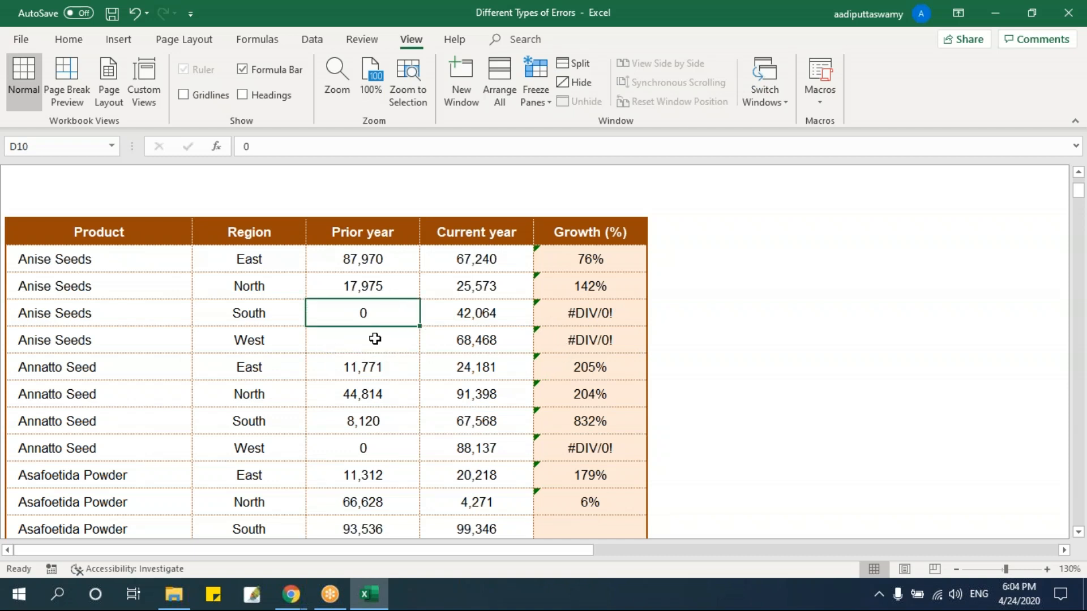
click(573, 316)
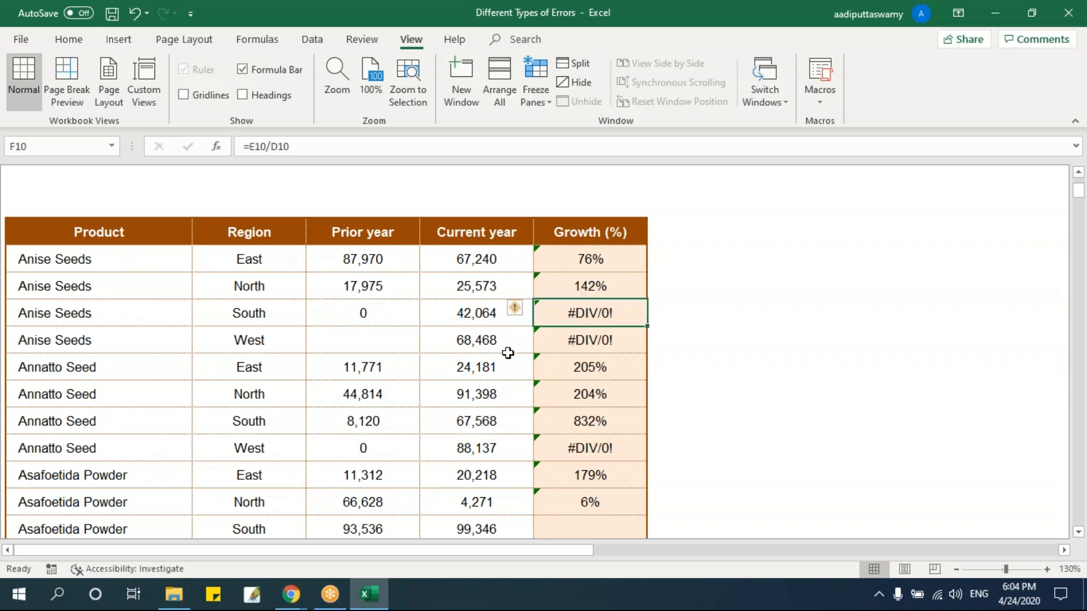
click(370, 237)
click(475, 230)
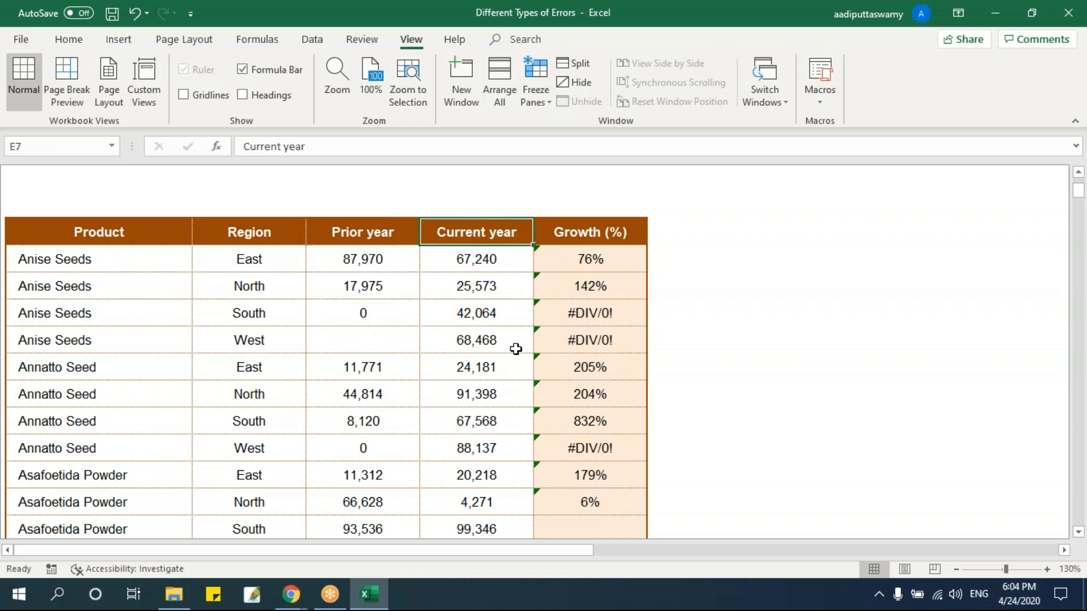
click(384, 313)
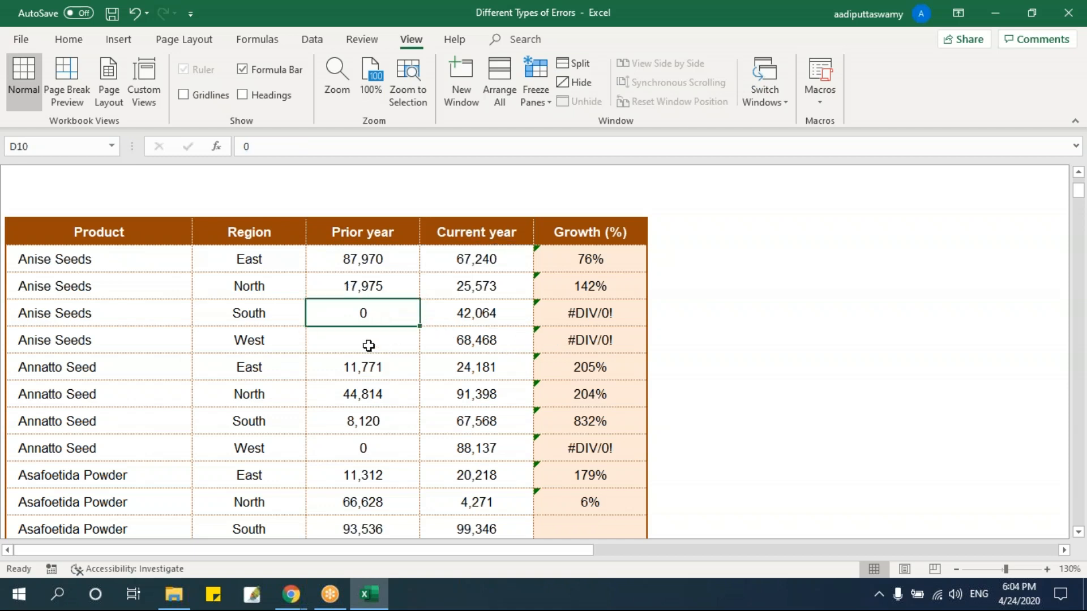
click(521, 307)
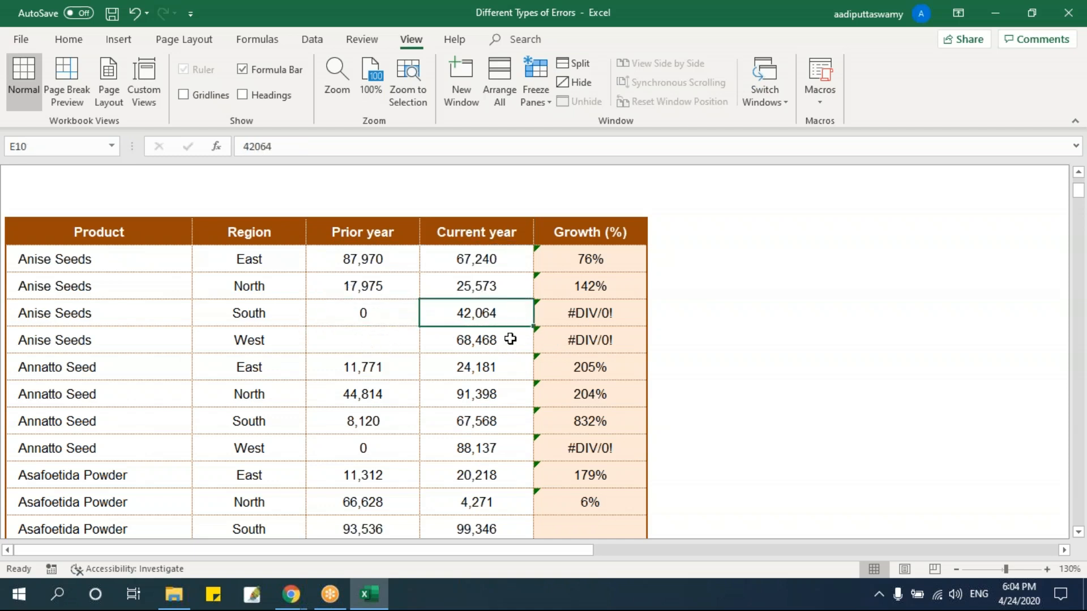
click(580, 312)
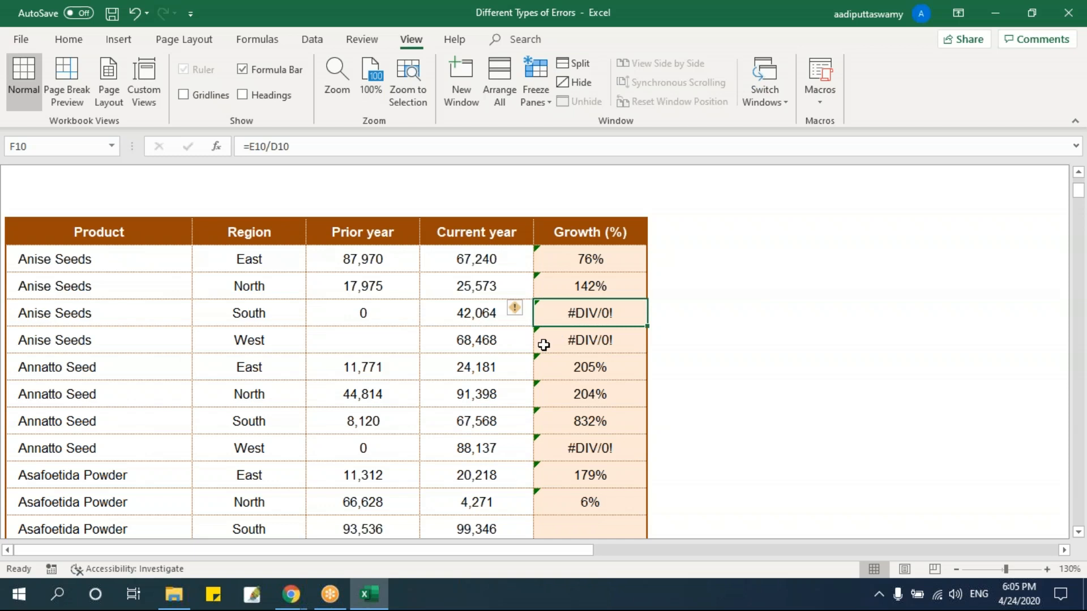
click(387, 315)
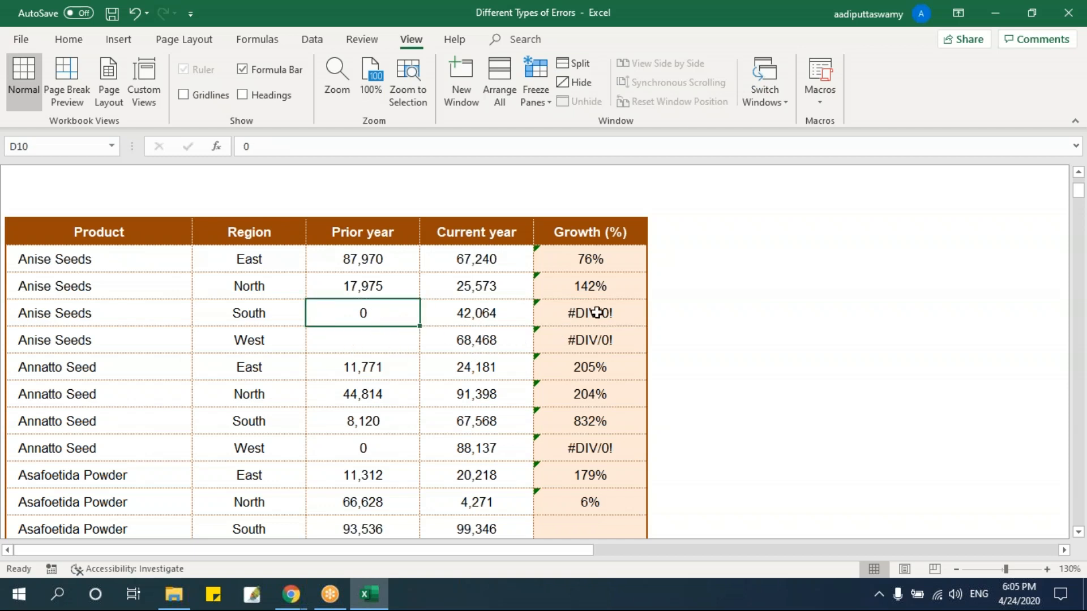
Inspect the growth formulas in F8 and F10 and the cells they refer to, leaving them unedited.
double_click(610, 258)
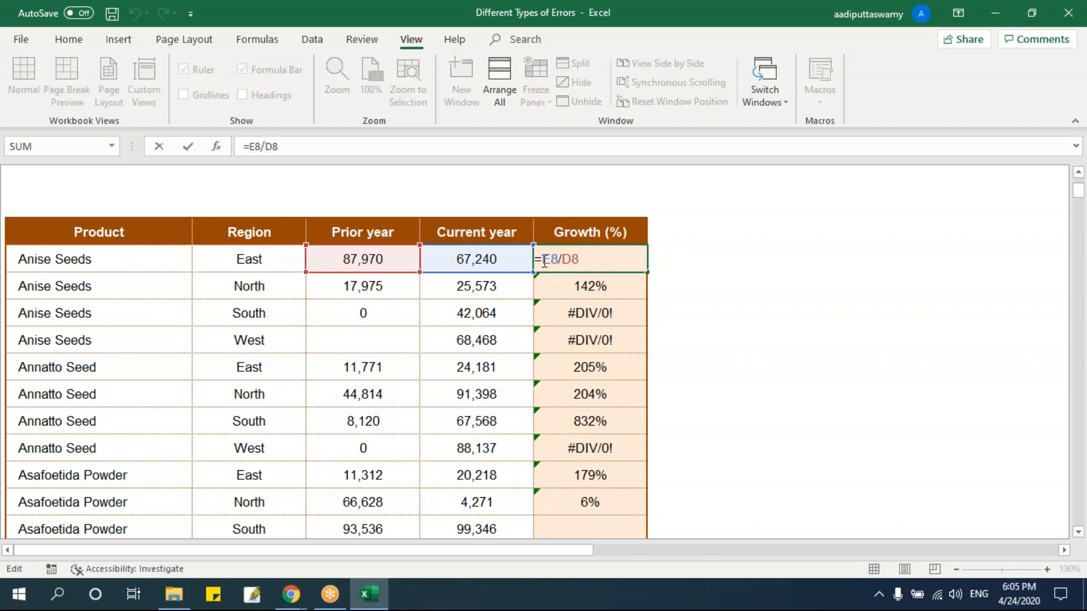
drag(544, 260, 594, 259)
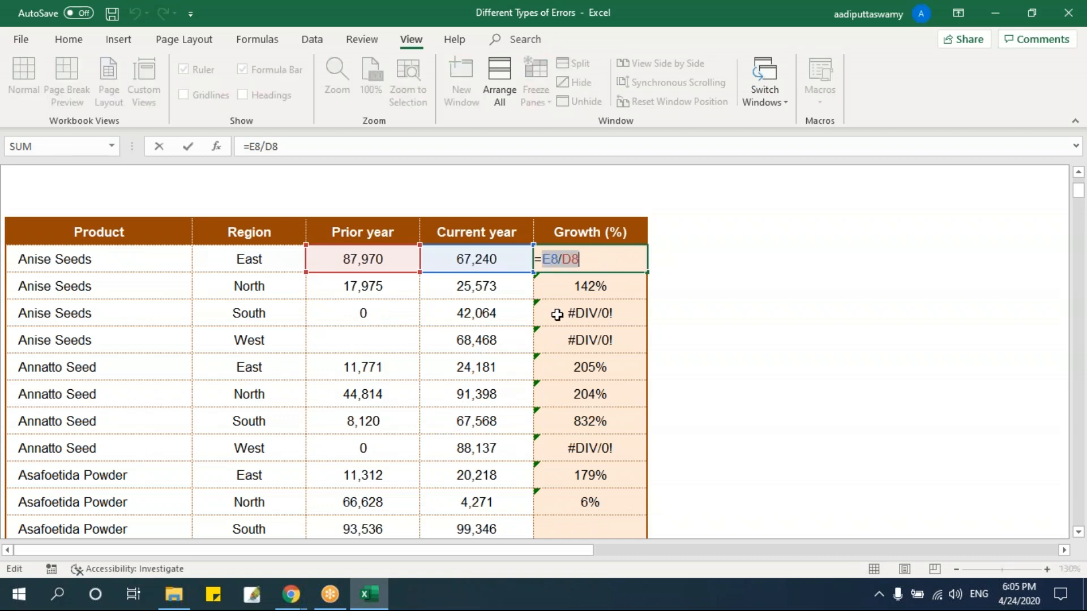
key(Escape)
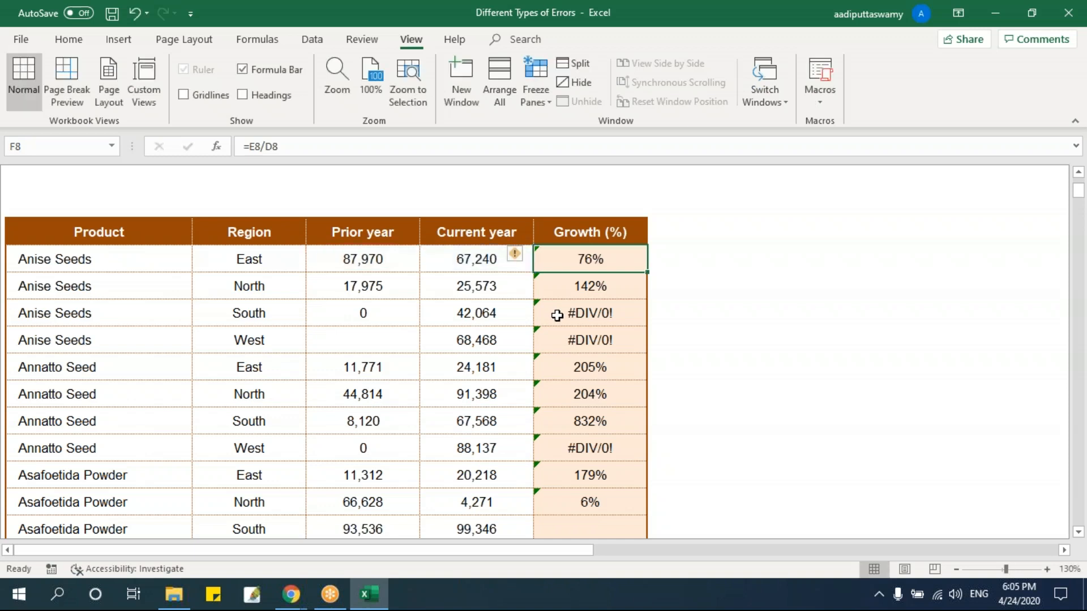
click(390, 319)
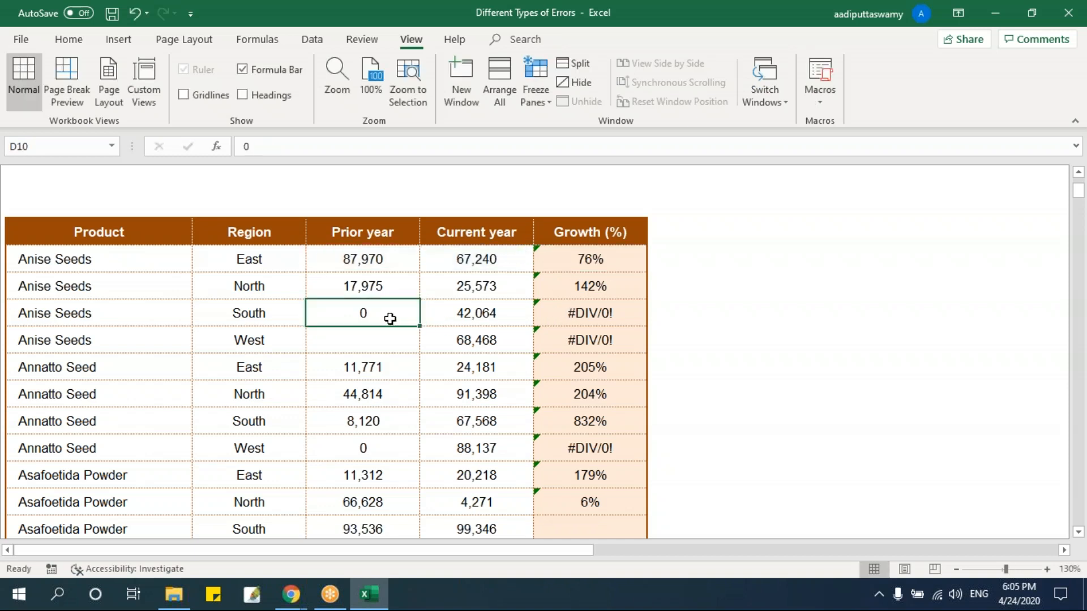
click(561, 318)
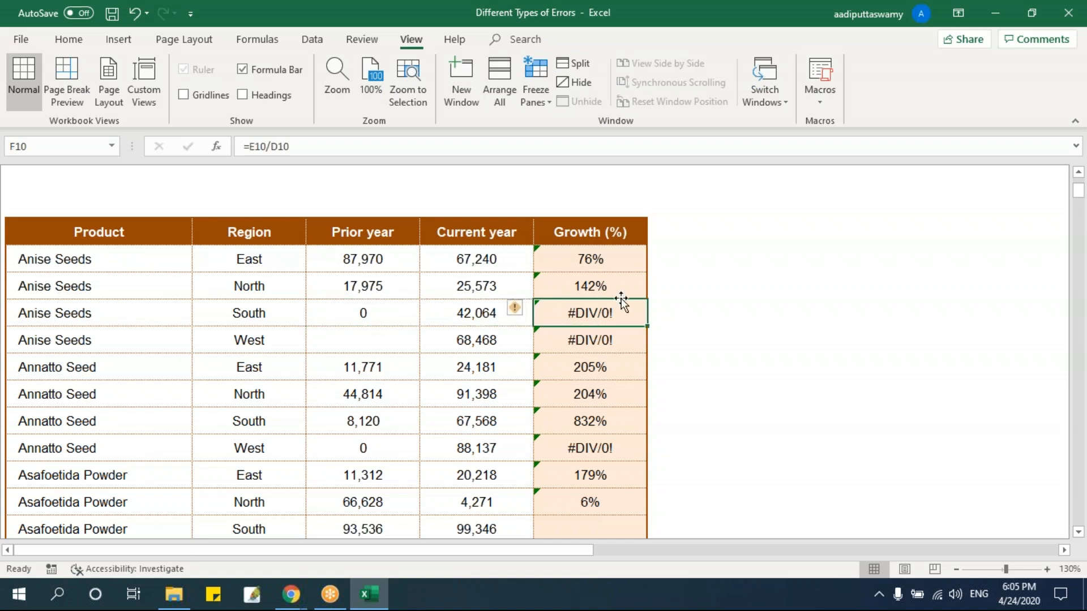
double_click(587, 313)
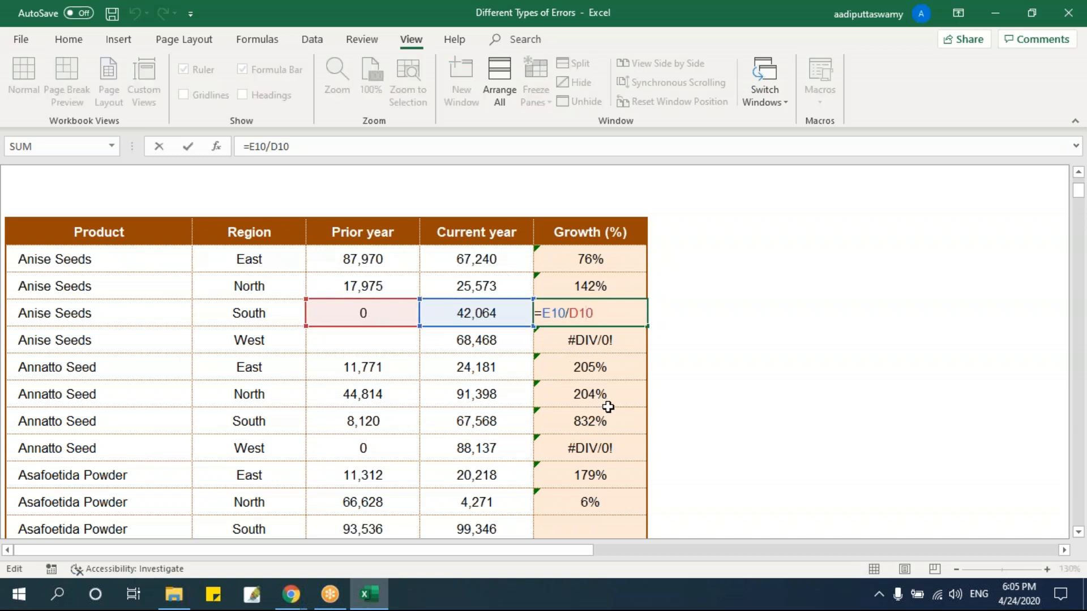
key(Escape)
Open the #NA! sheet and view its employee search table together with the employee list.
scroll(609, 407, up, 3)
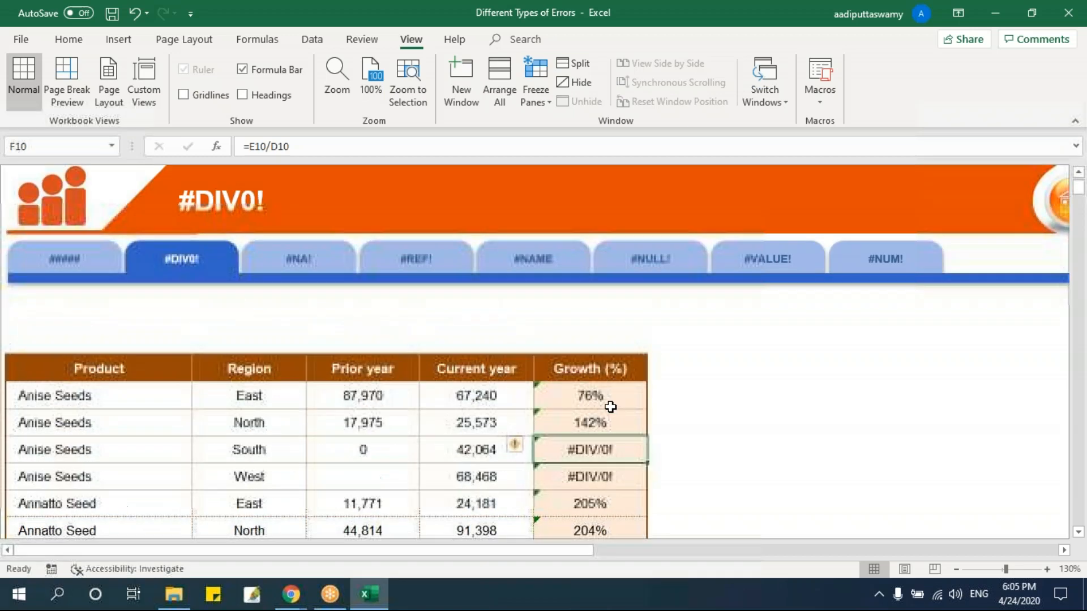
click(299, 259)
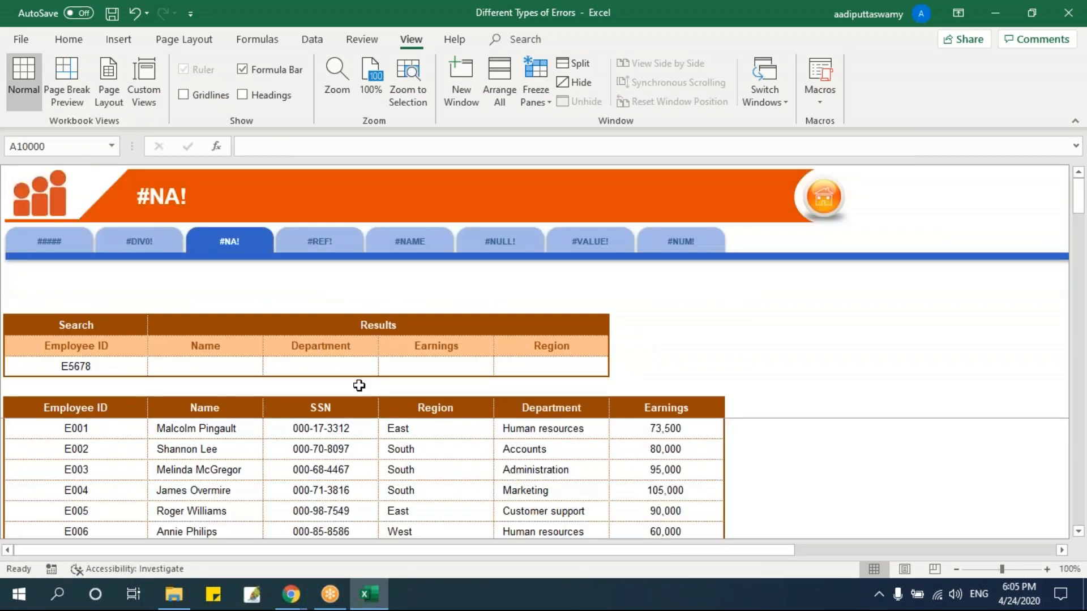
scroll(359, 385, up, 2)
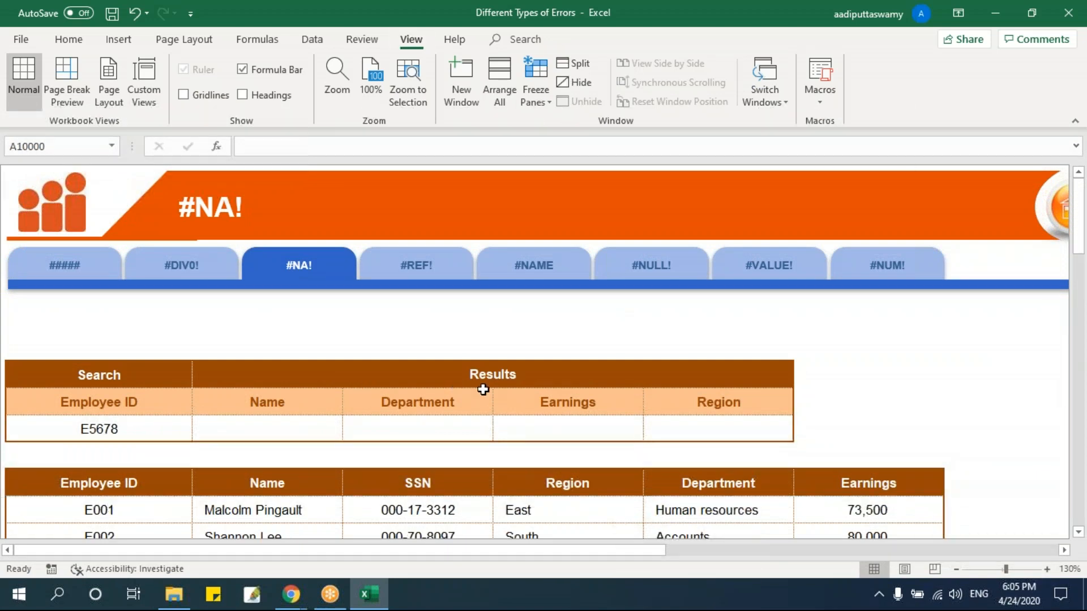
scroll(484, 390, down, 2)
scroll(484, 389, down, 2)
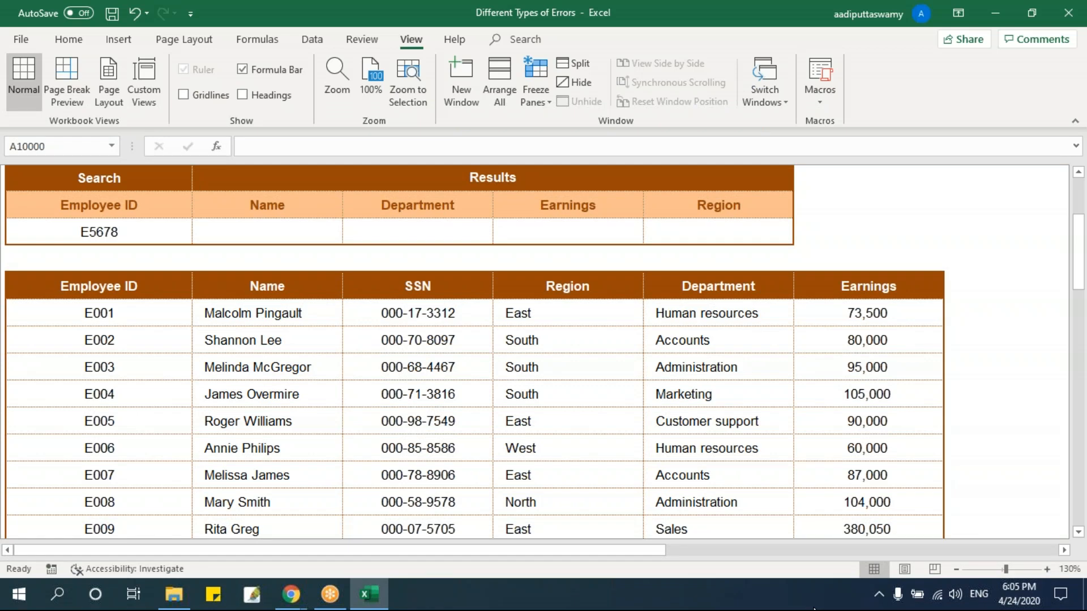
Enter =VLOOKUP(B9,$B$11:$G$51,2,0) in the Name result cell C9 of the search table.
click(323, 237)
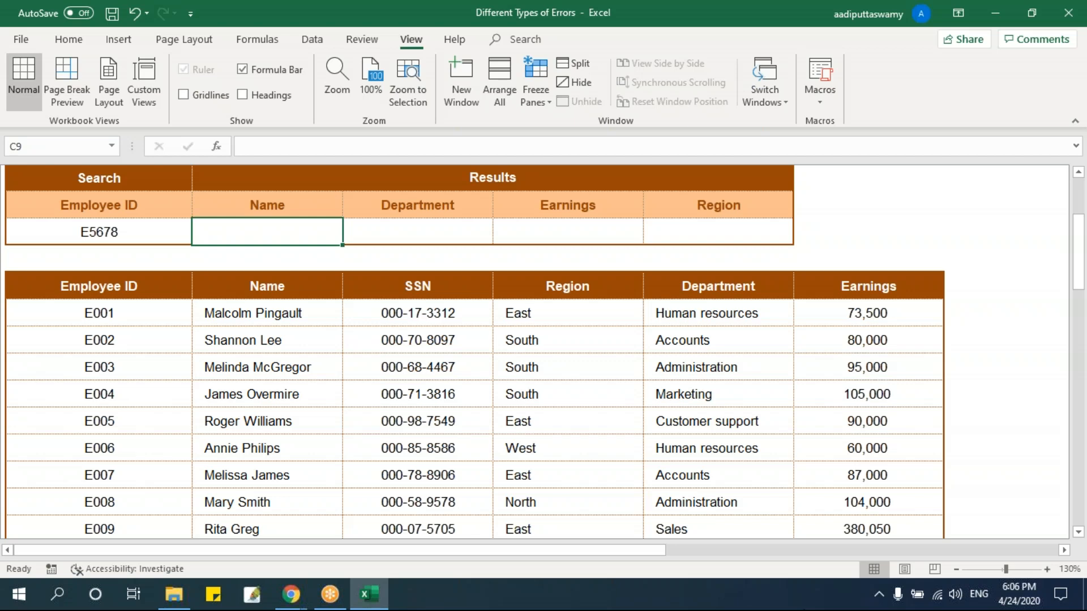
text(=vlo)
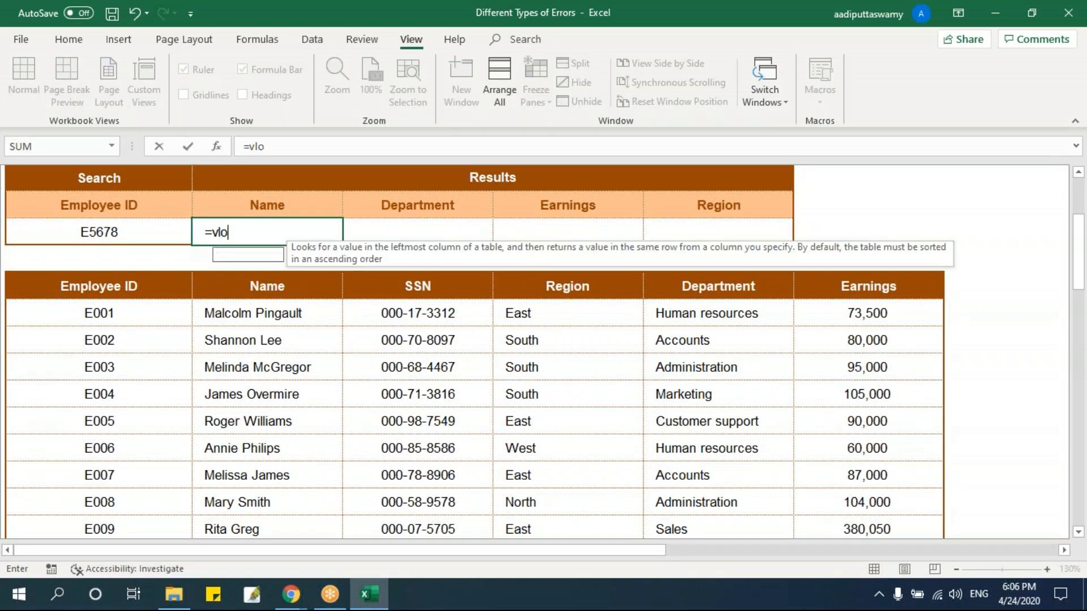
text(okup)
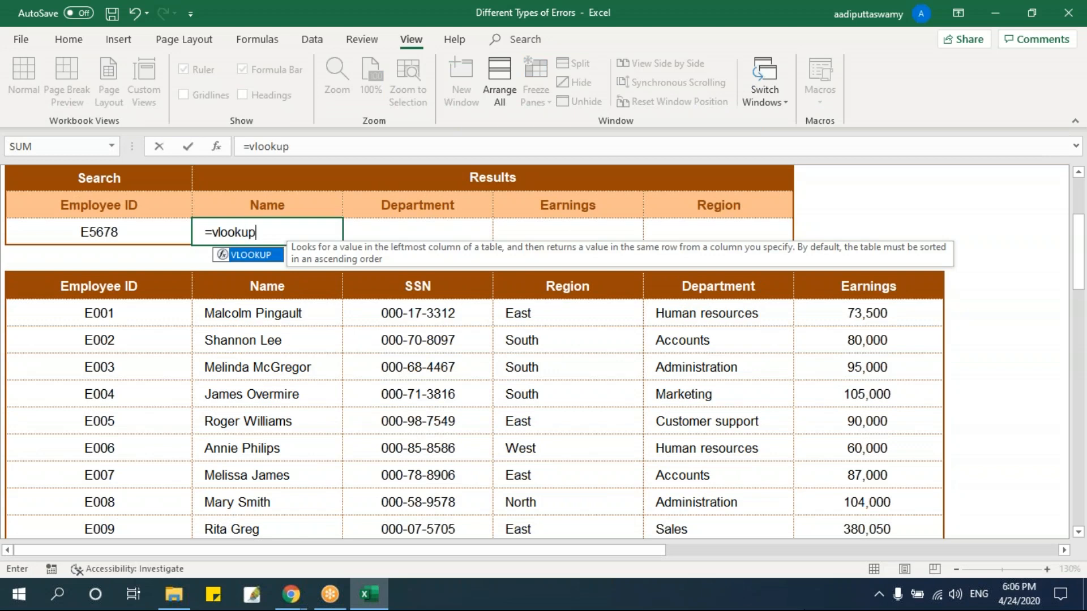
key(Tab)
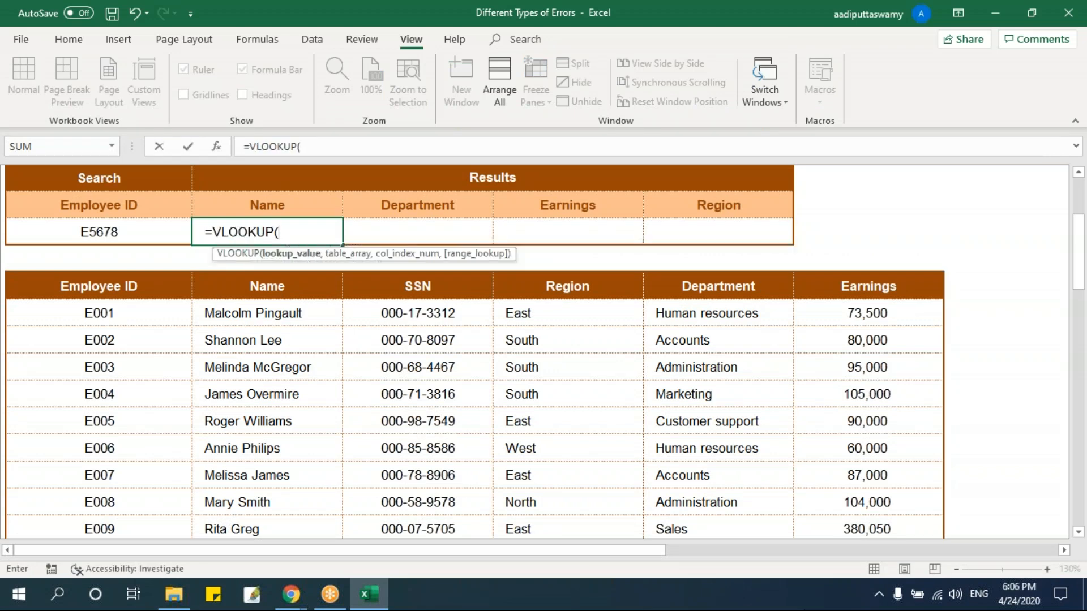
click(99, 232)
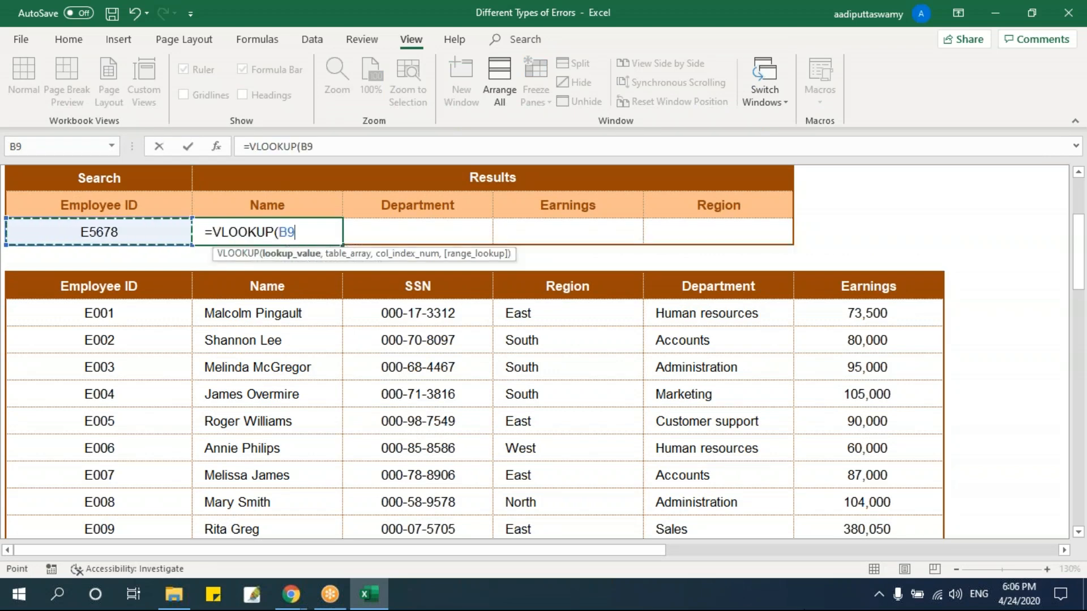
text(,)
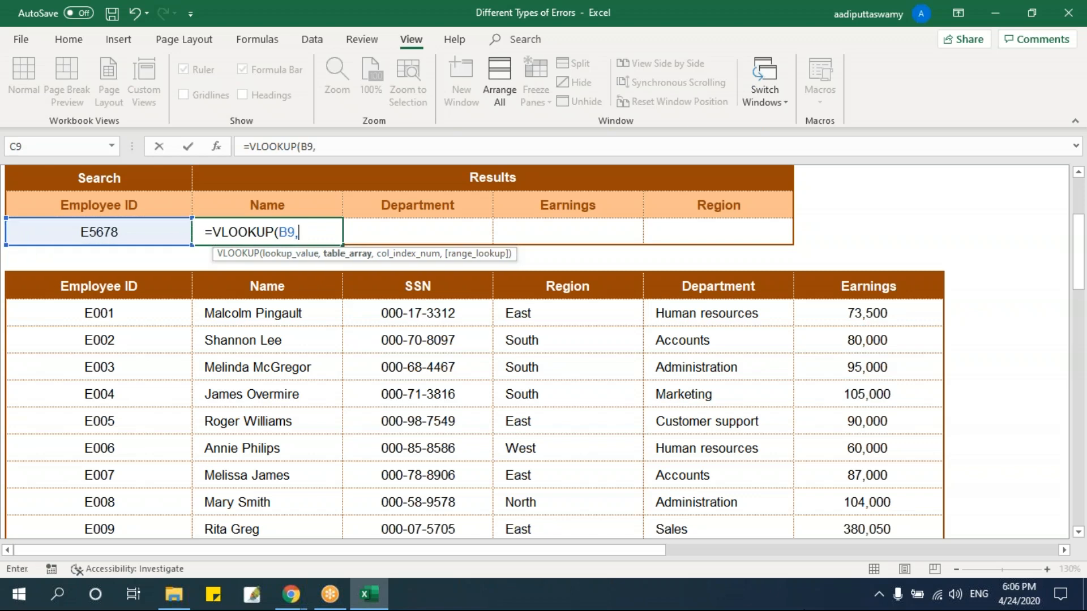
drag(149, 285, 942, 513)
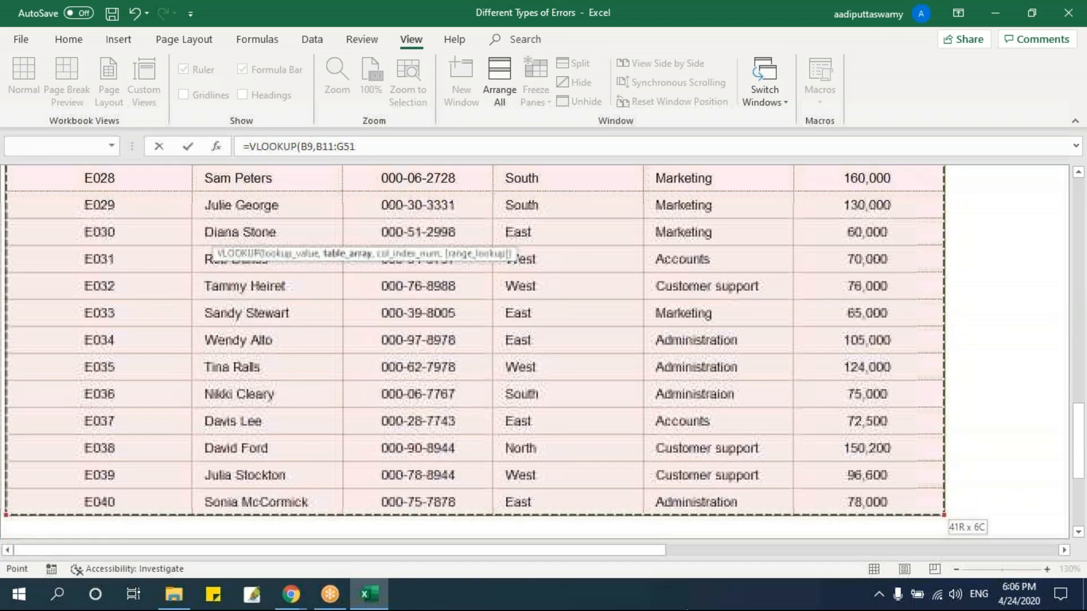
key(F4)
text(,2)
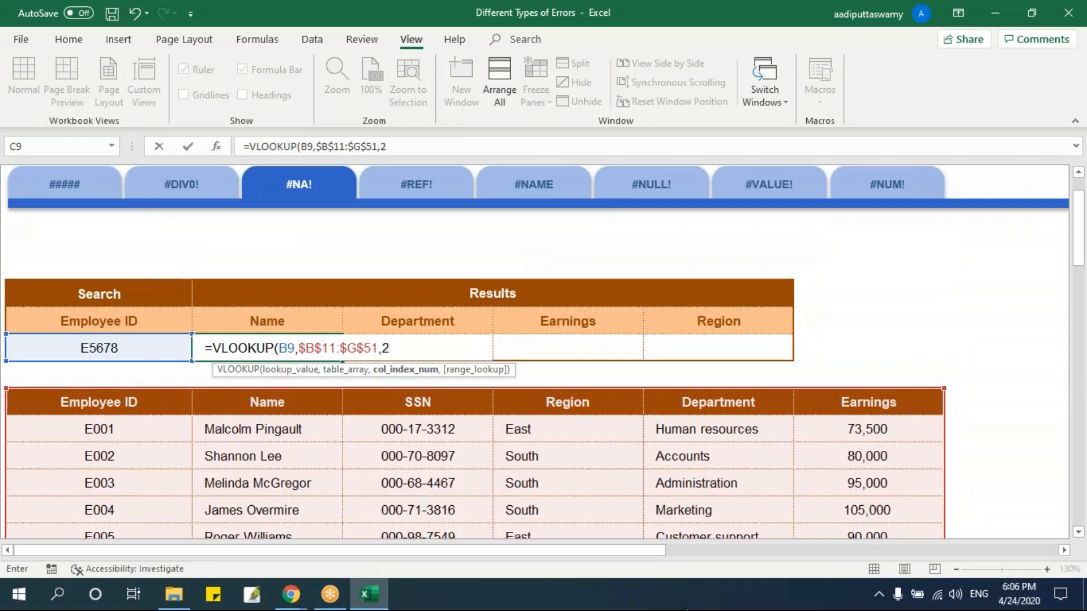
text(, 0)
key(Return)
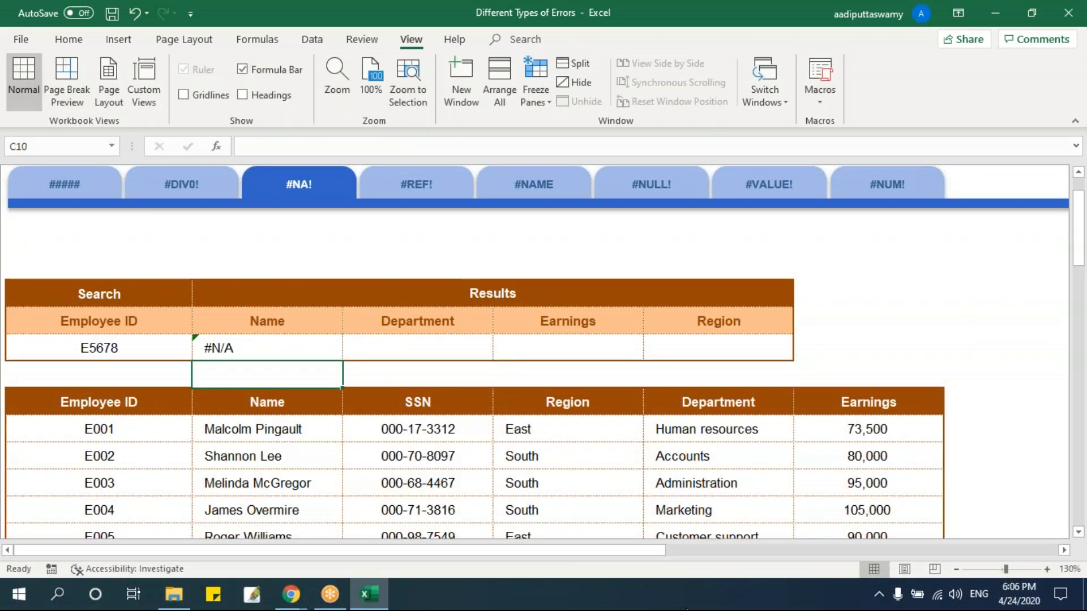
Try replacing the second listed employee's ID in B13 with the ID searched for in B9, and undo the change.
click(268, 348)
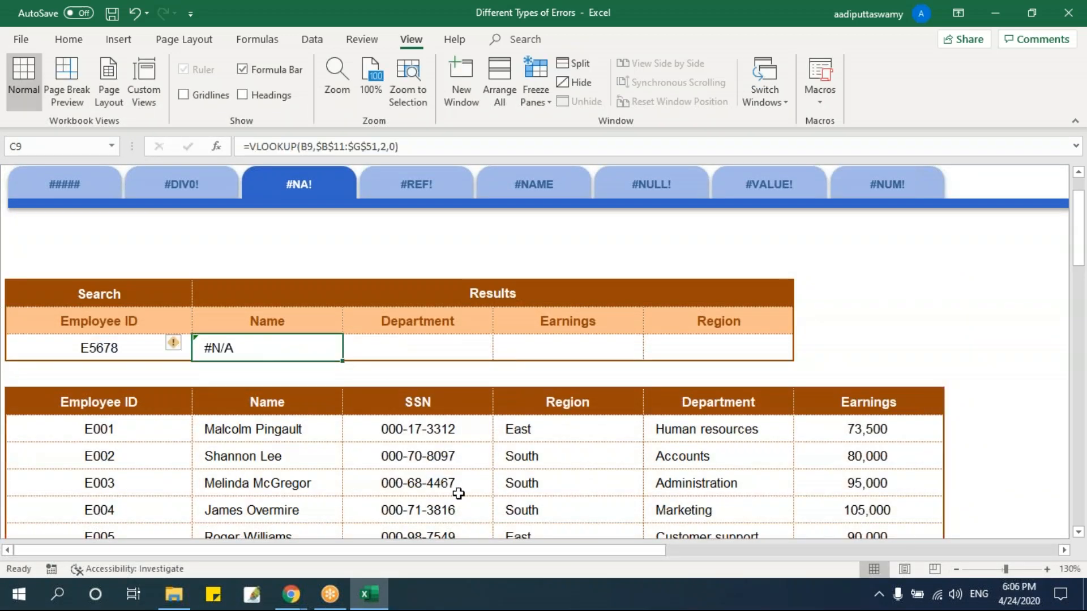
scroll(473, 465, down, 1)
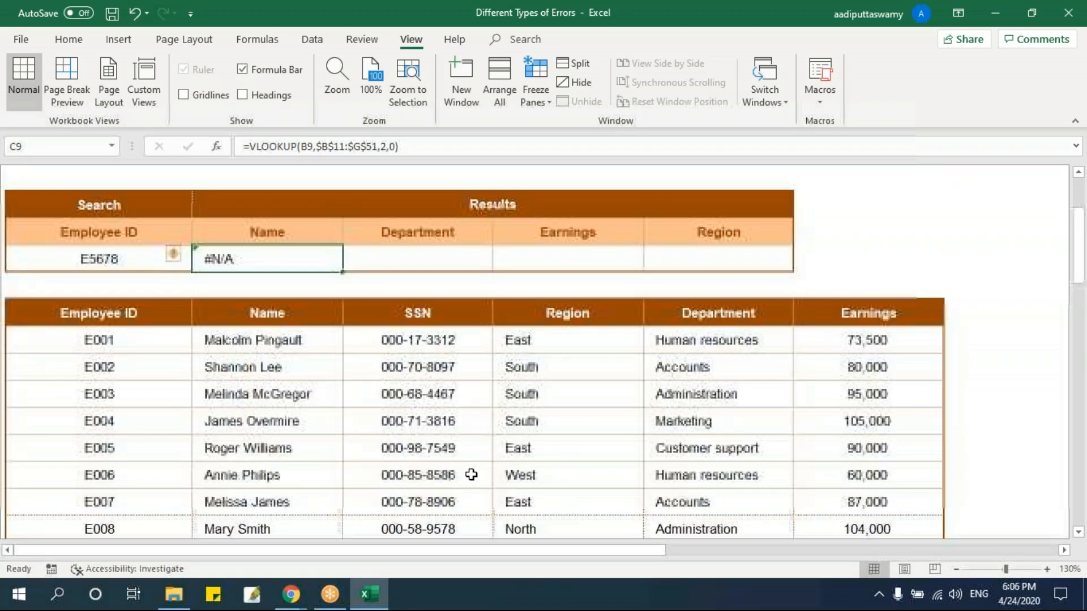
click(153, 373)
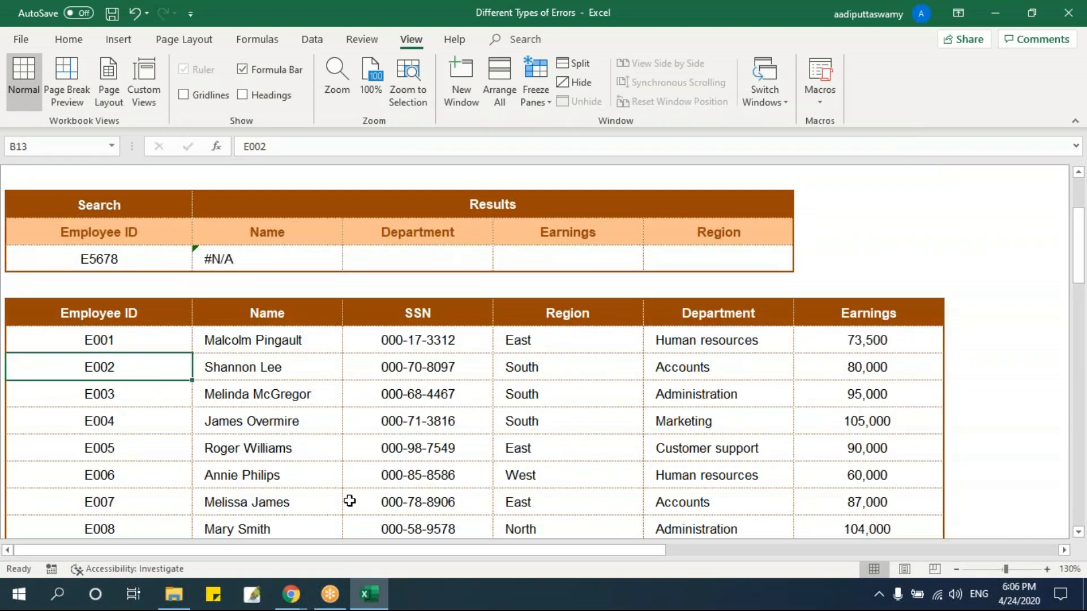
text(E5678)
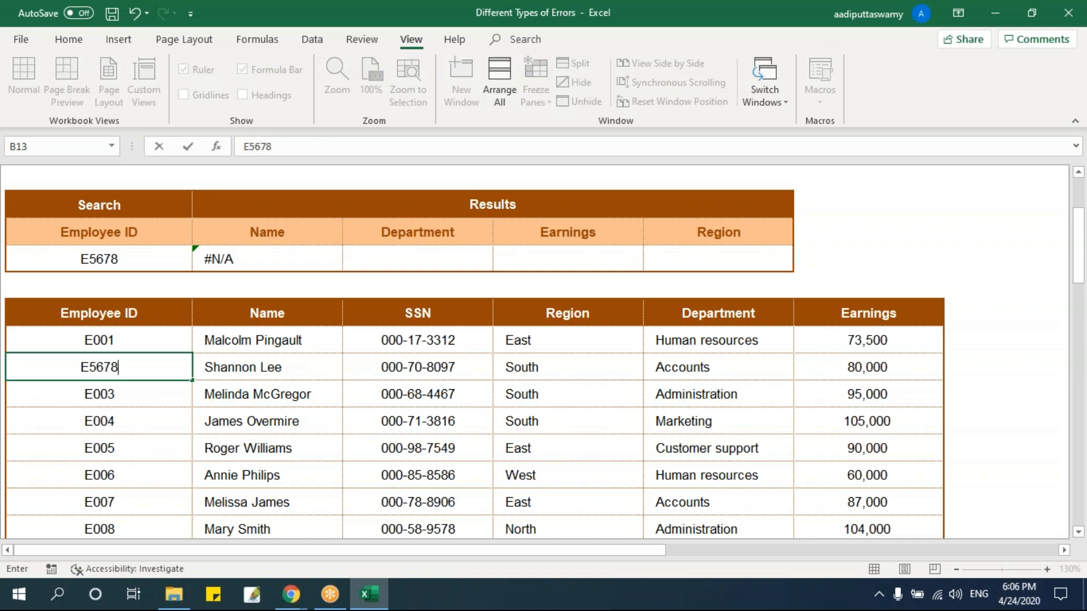
key(Return)
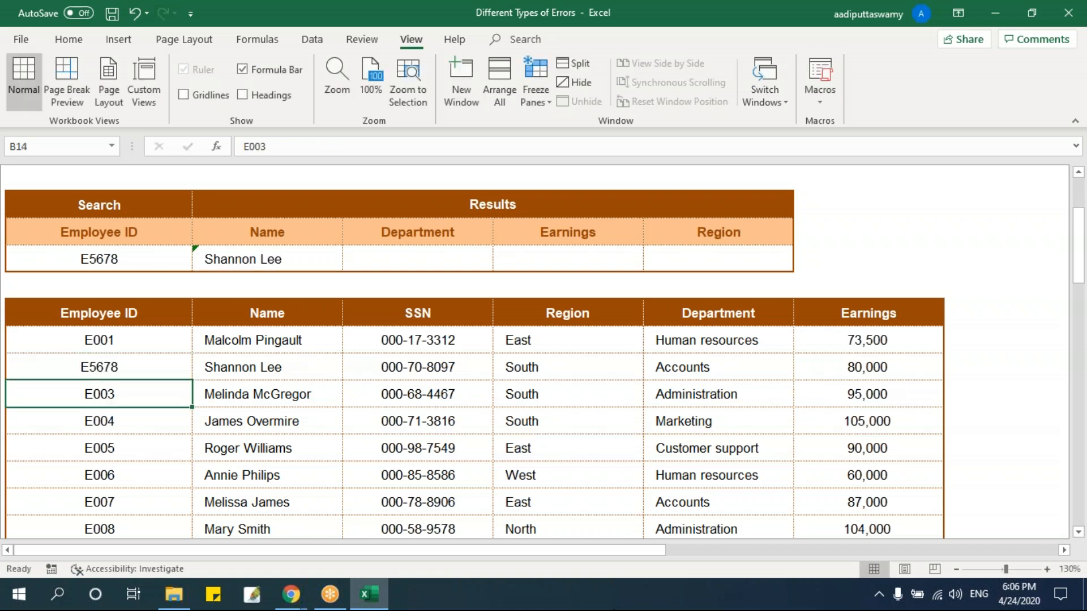
key(ctrl+z)
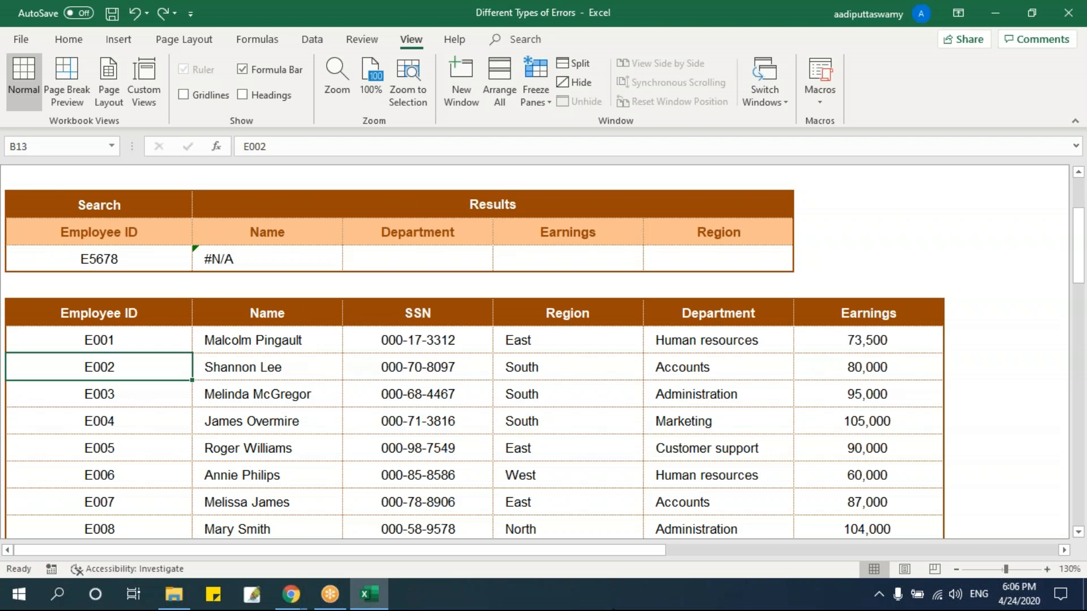
Open the #REF! sheet and view its employee search table together with the employee list.
scroll(413, 349, up, 3)
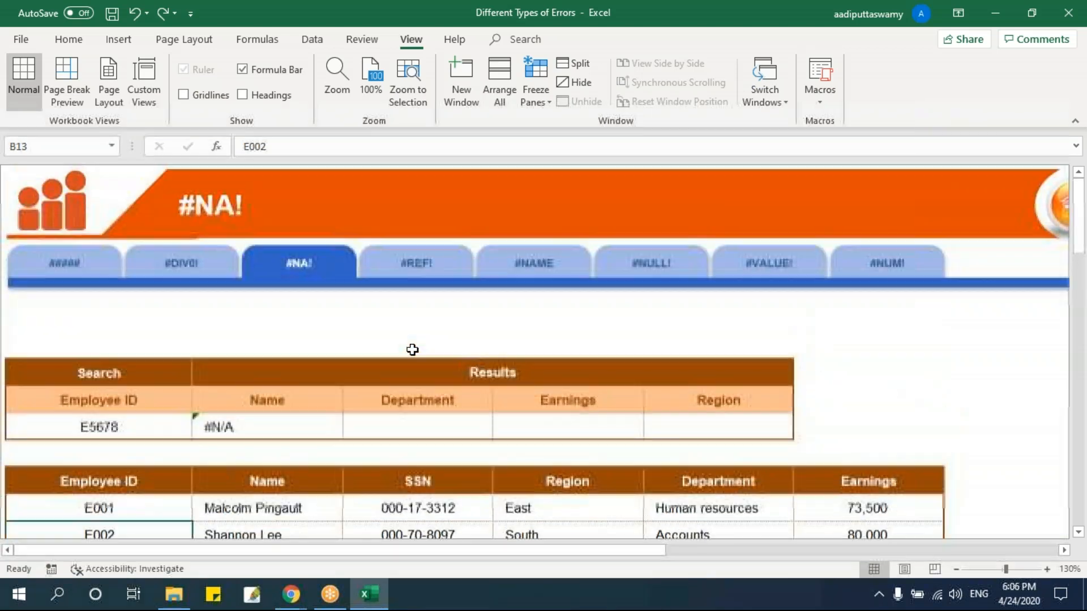
click(438, 264)
click(231, 372)
scroll(340, 405, up, 3)
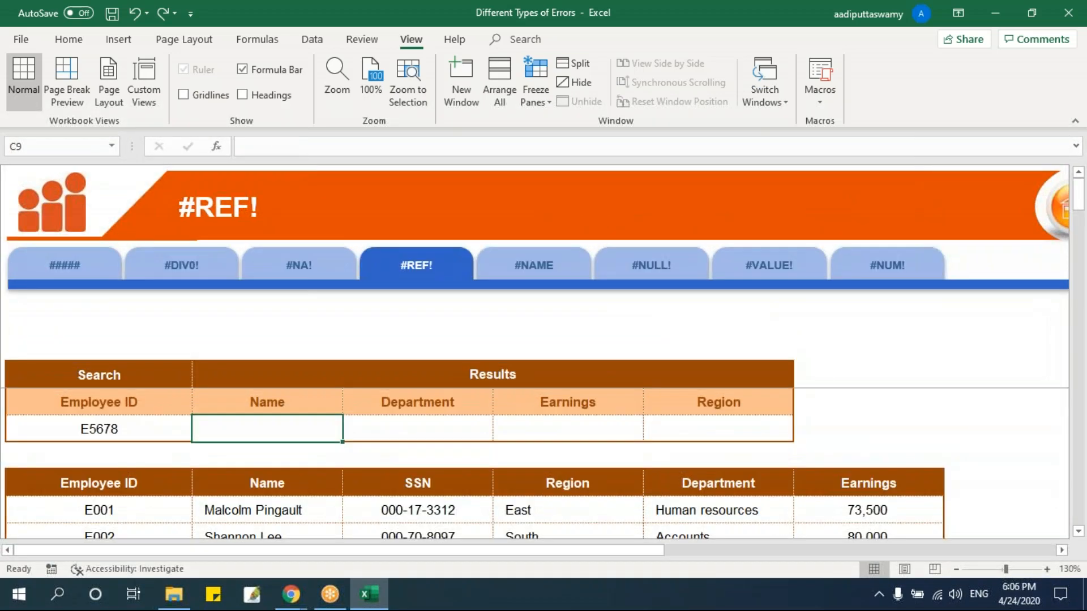
scroll(642, 375, down, 3)
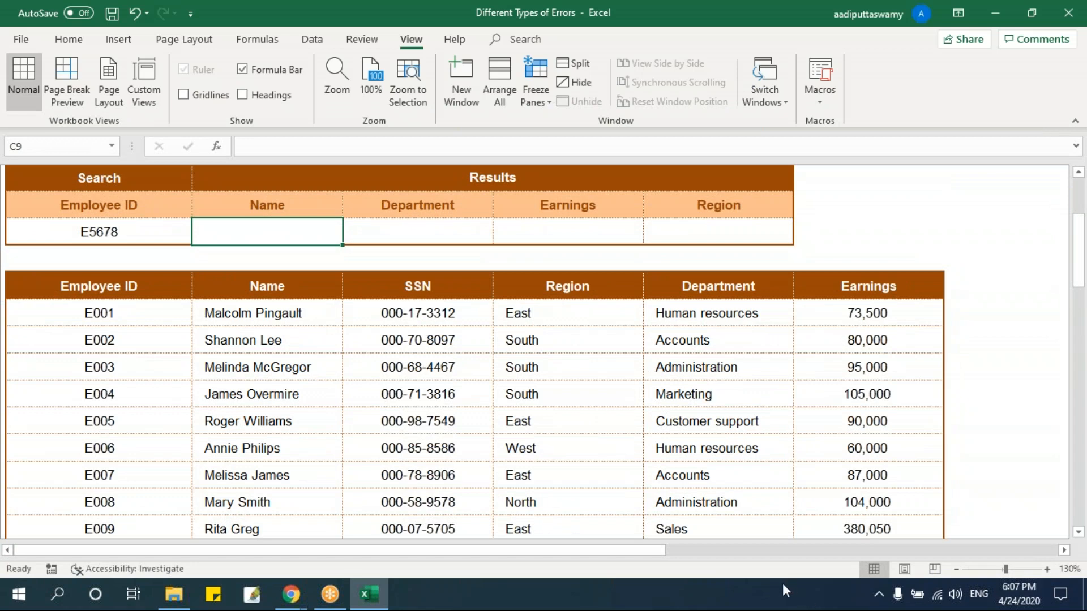
Set the searched Employee ID in B9 to the ID of the first employee in the list.
click(163, 240)
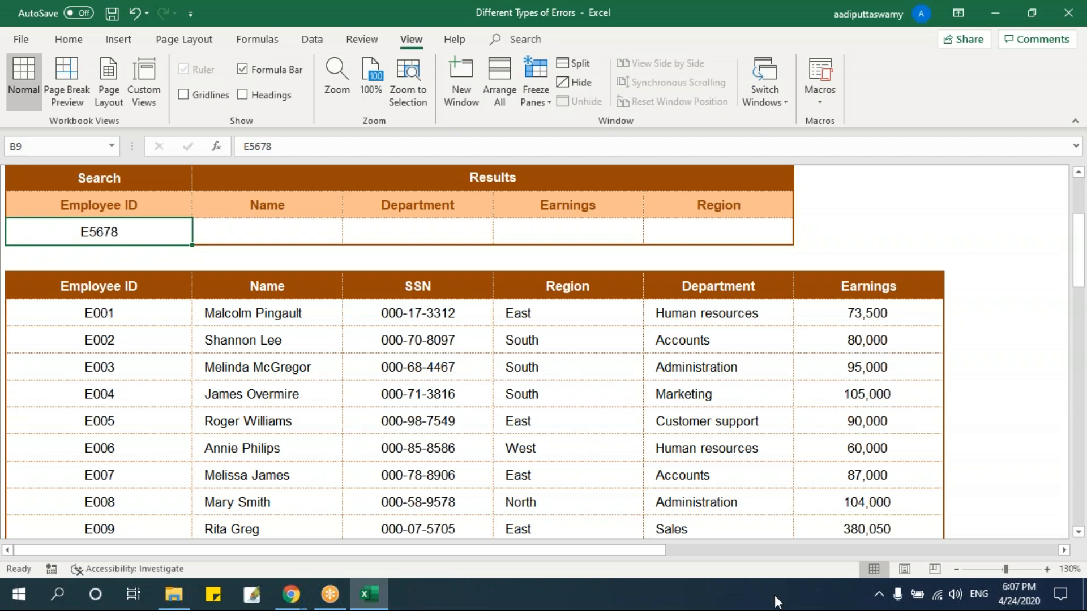
text(E001)
key(Return)
Enter =VLOOKUP(B9,$B$11:$C$51,2,0) in the Name result cell C9, limiting the table range to the Employee ID and Name columns.
key(Up)
key(Right)
text(=)
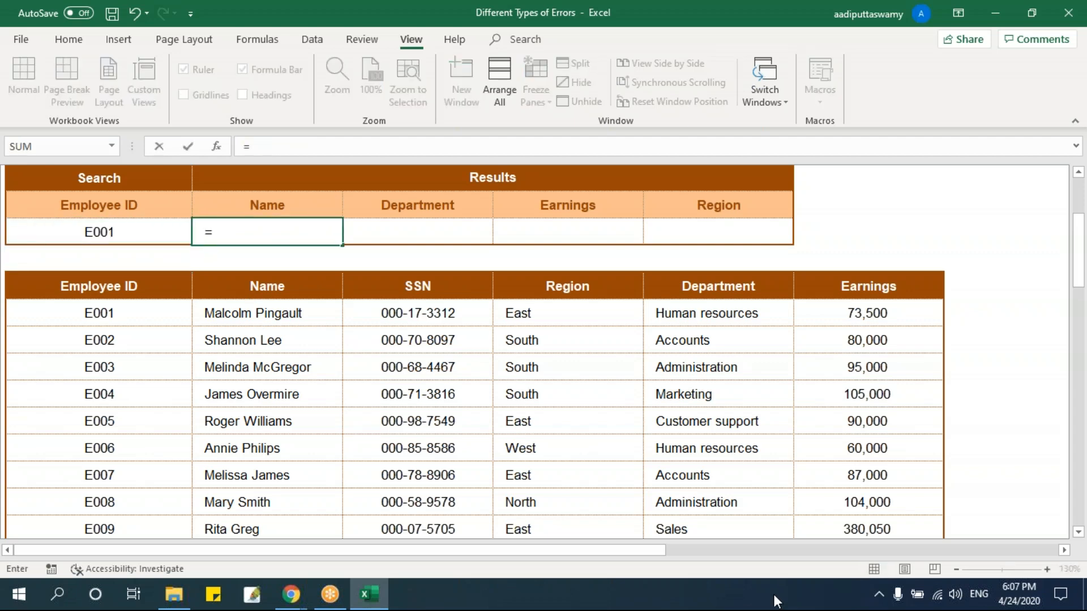
text(vlookup)
key(Tab)
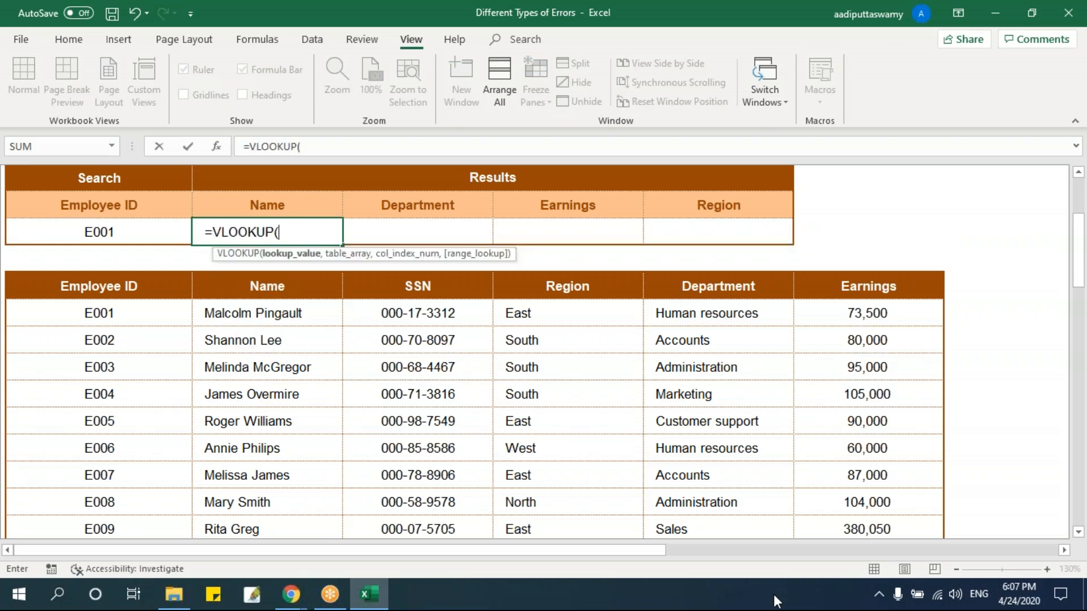
key(Left)
text(,)
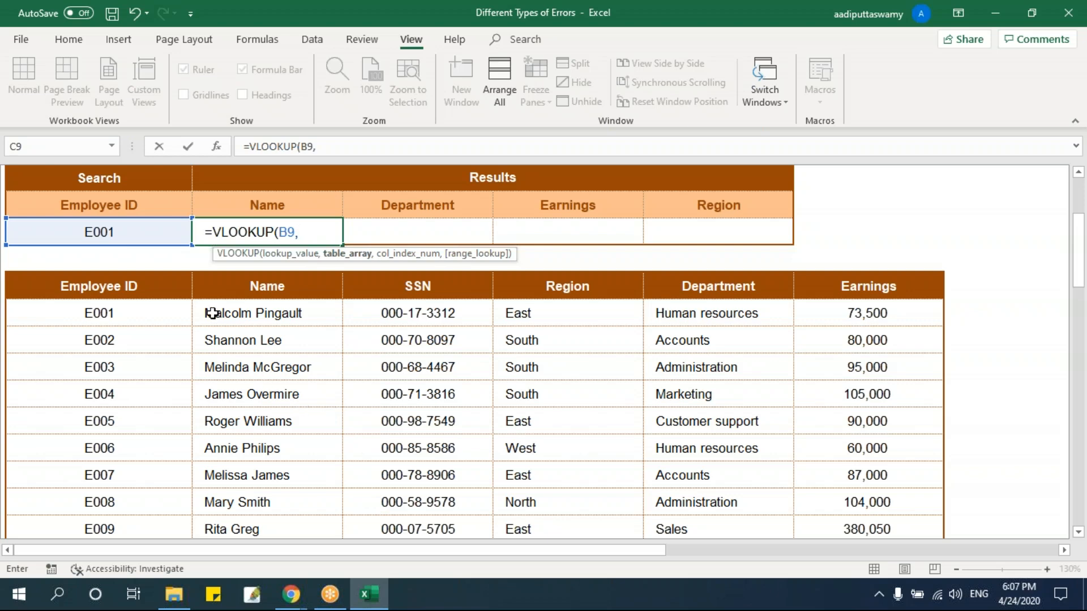
click(153, 299)
drag(154, 298, 279, 422)
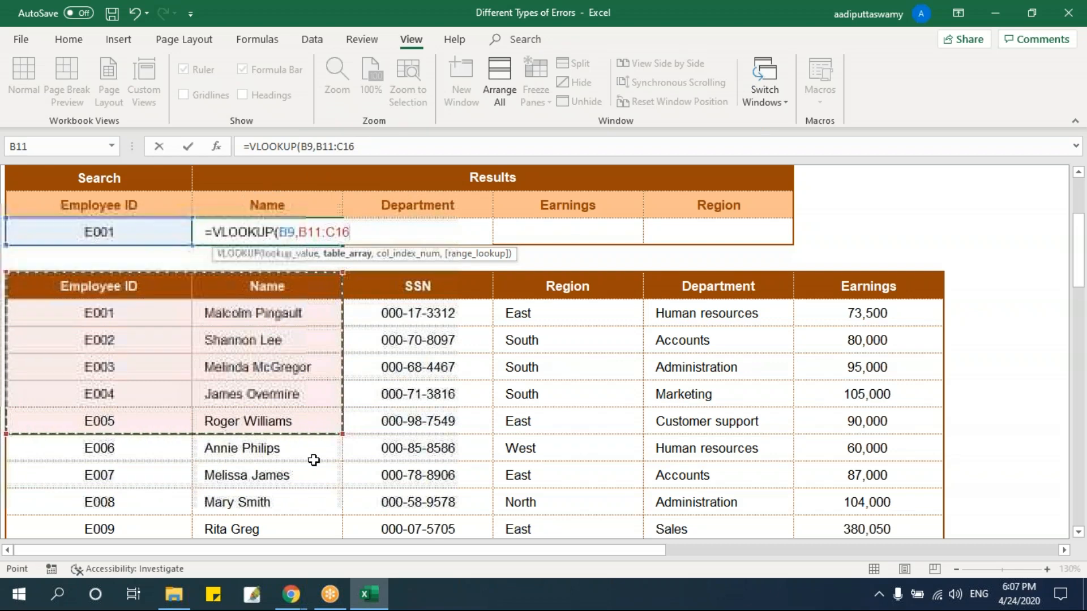
drag(29, 607, 27, 606)
key(F4)
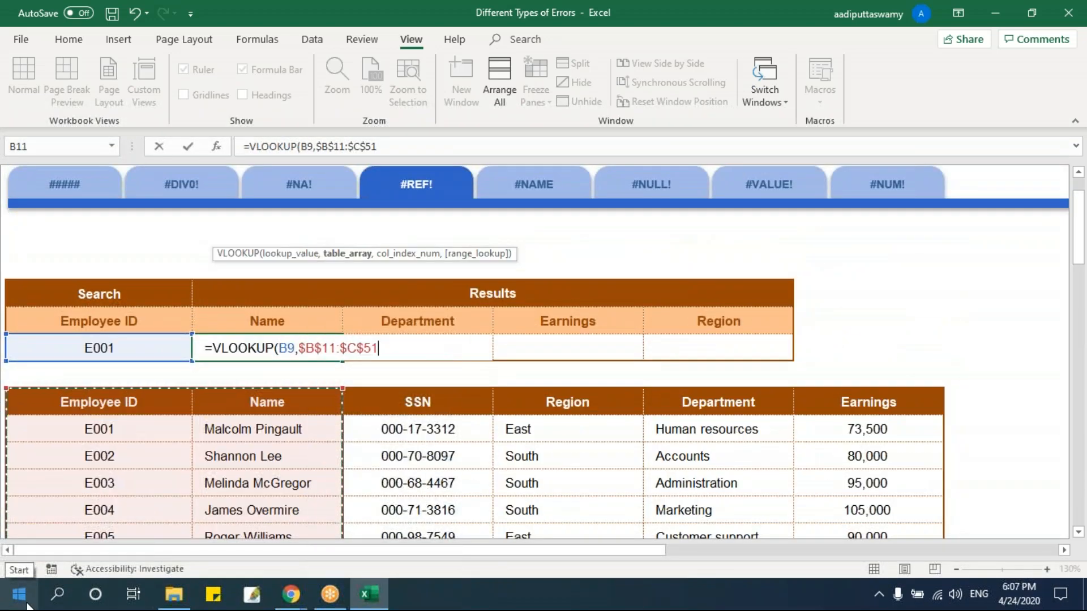
text(,2)
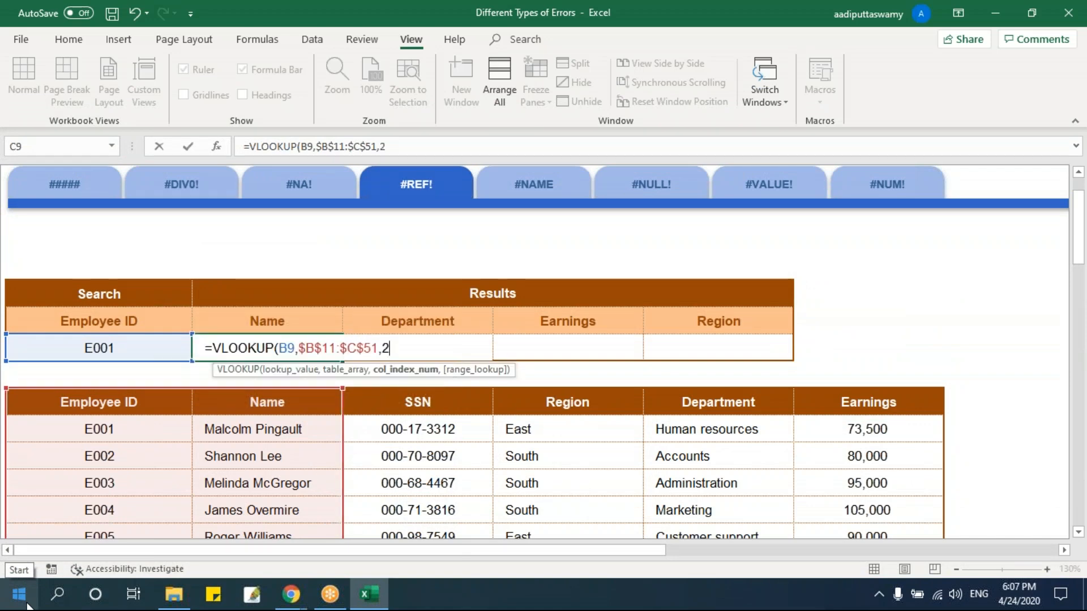
text(,0))
key(Return)
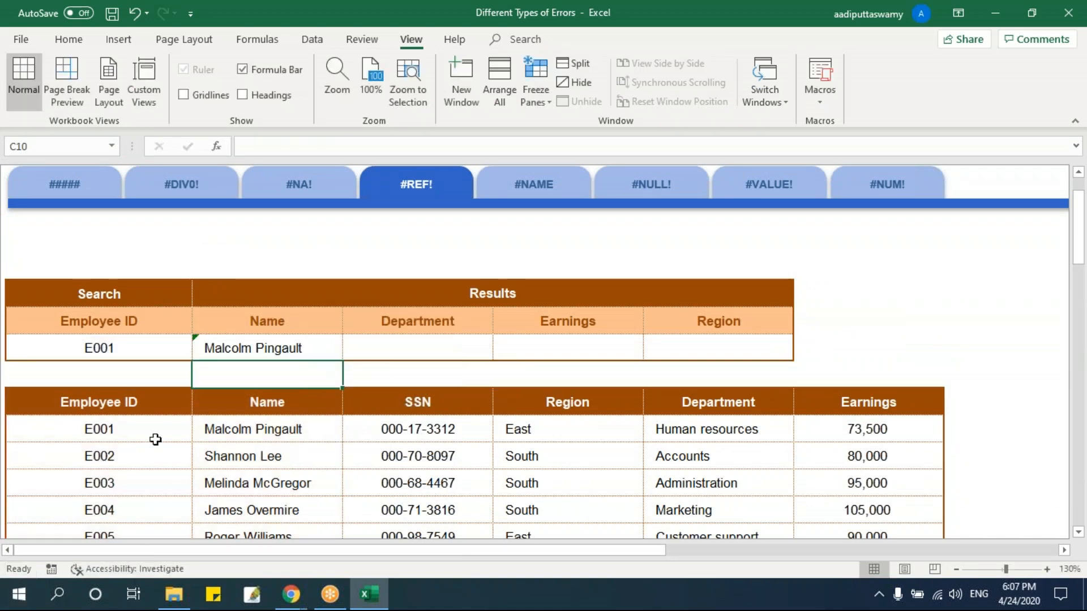
Make the lookup value in the C9 formula an absolute reference, $B$9.
double_click(261, 341)
click(294, 347)
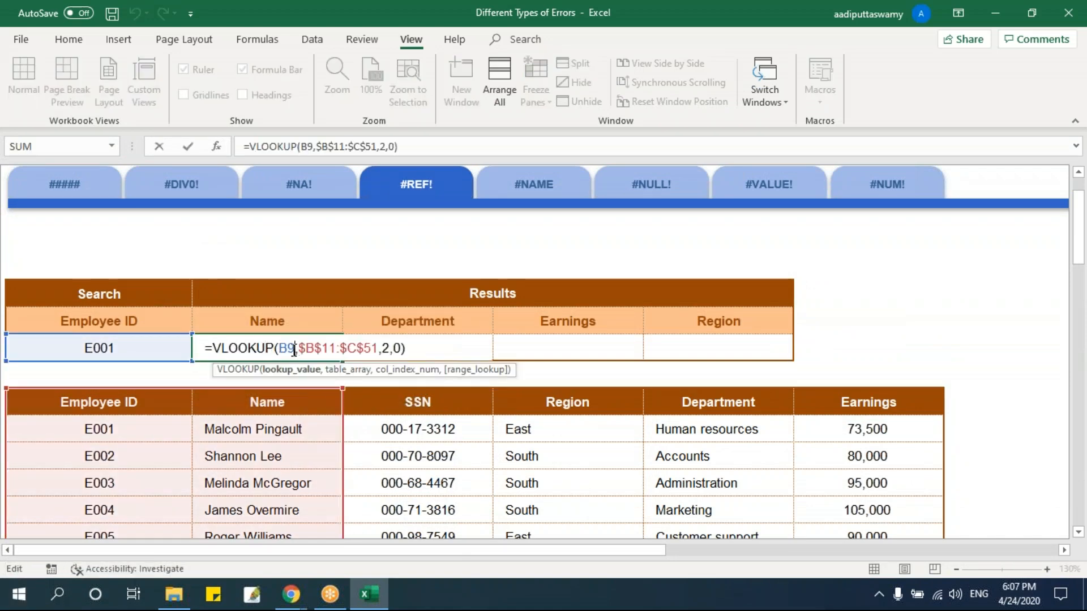
double_click(294, 350)
key(Return)
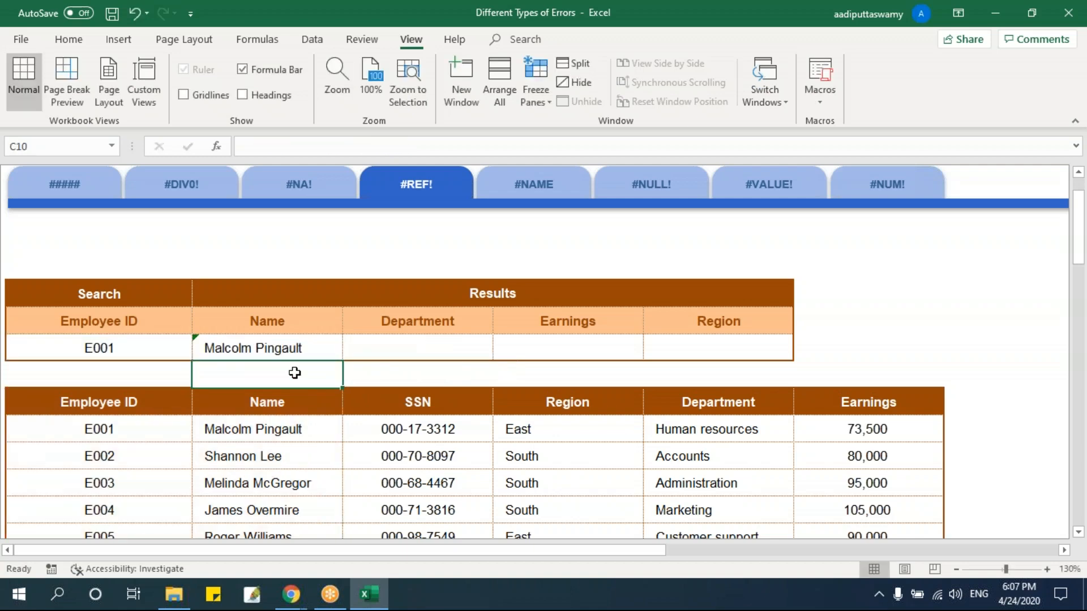
Copy the VLOOKUP formula from C9 into the Department result cell D9.
scroll(274, 374, down, 2)
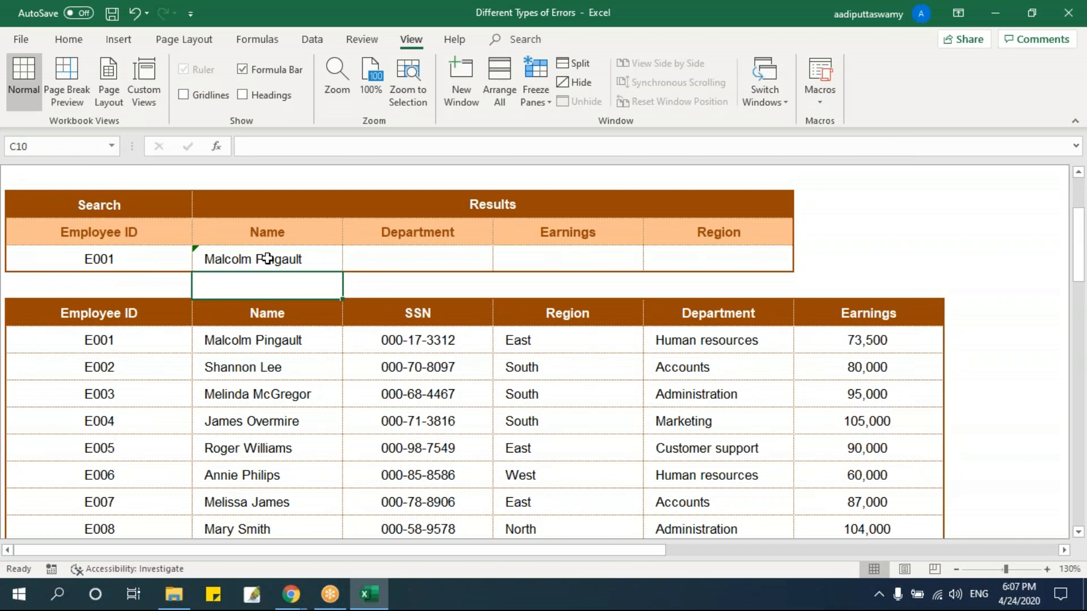
click(267, 258)
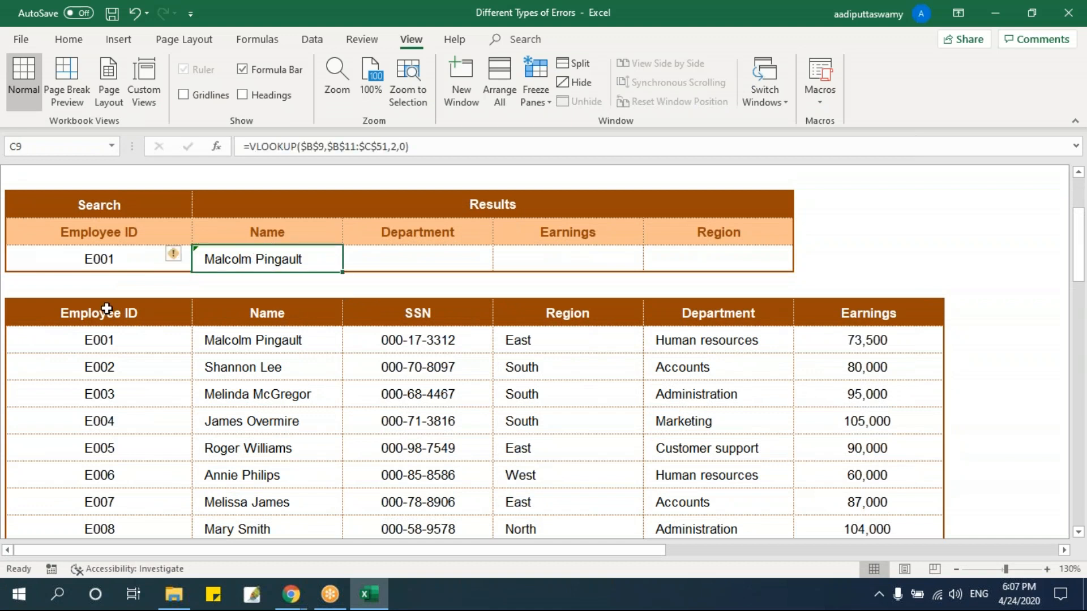
click(168, 323)
drag(169, 324, 253, 419)
click(273, 258)
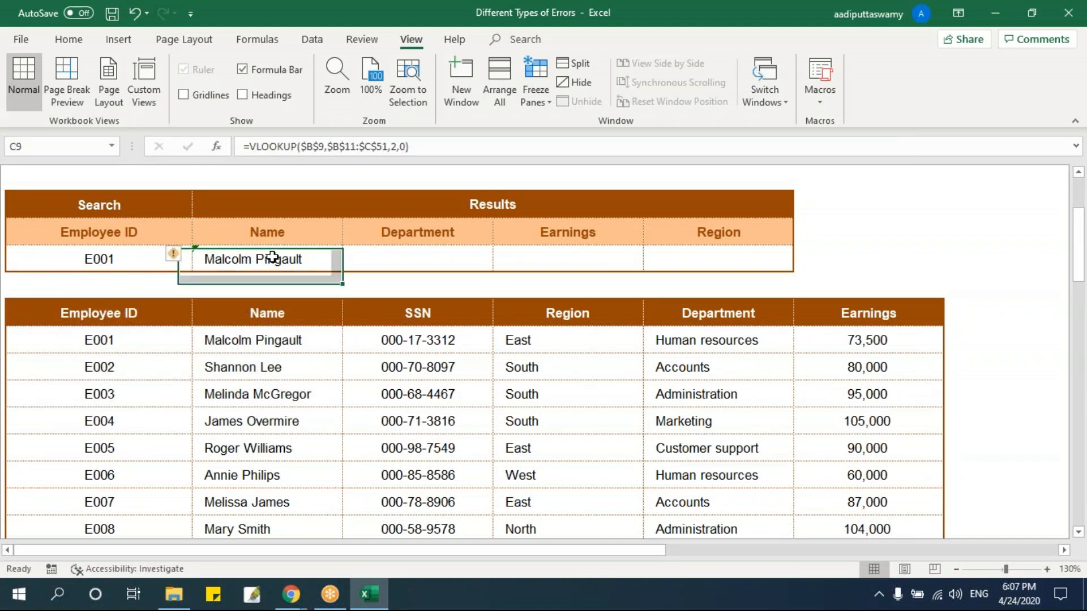
drag(343, 272, 490, 272)
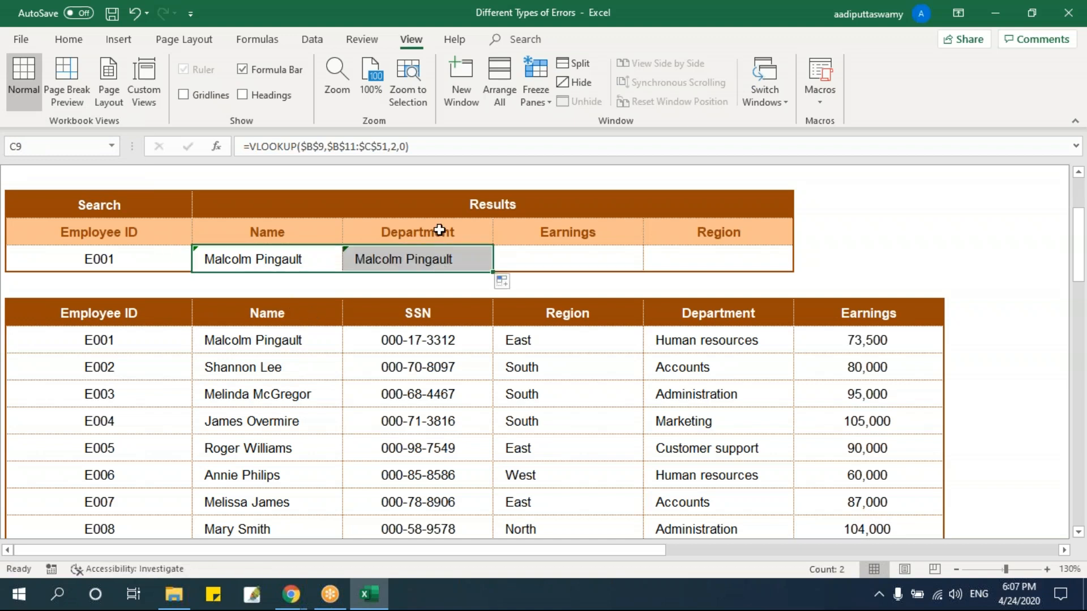
Set the column index of the VLOOKUP formula in D9 to 5, the Department column's position in the employee list.
click(143, 321)
click(272, 311)
click(419, 311)
click(566, 313)
click(690, 313)
click(422, 259)
double_click(422, 259)
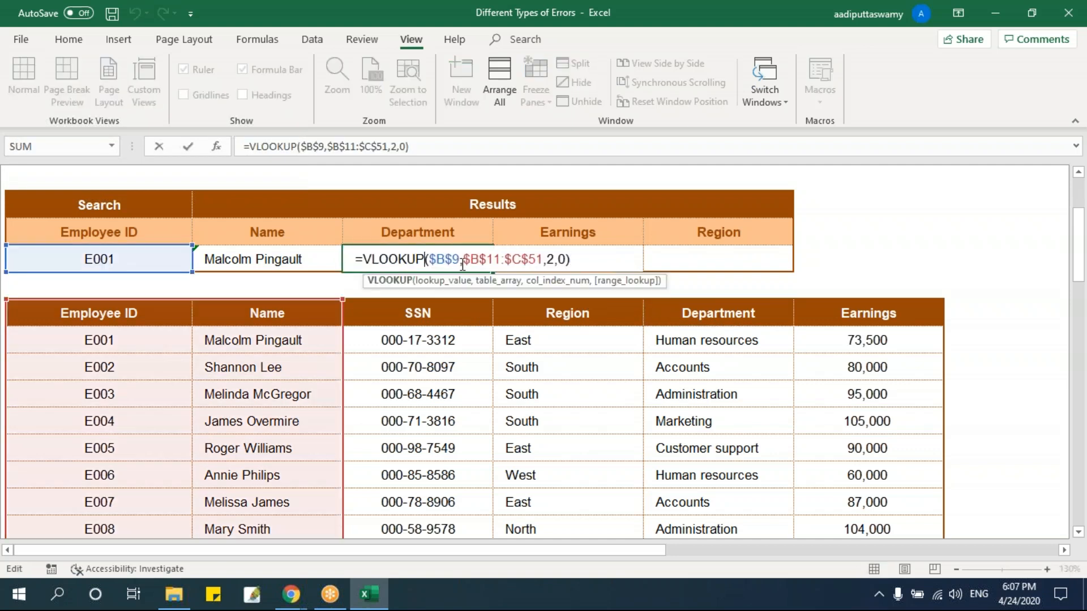
click(551, 264)
key(BackSpace)
text(5)
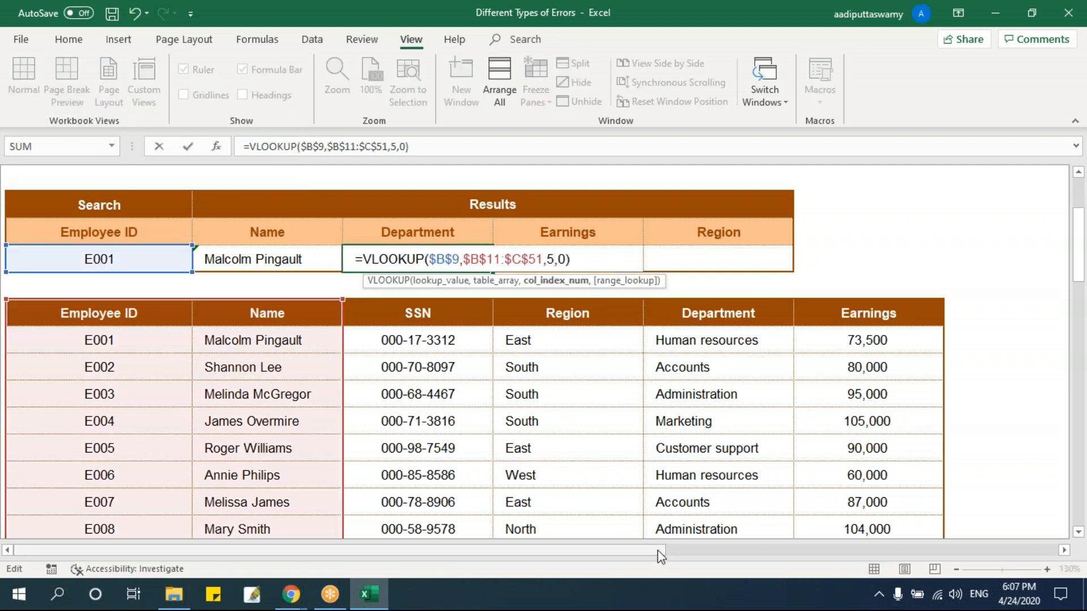
key(Return)
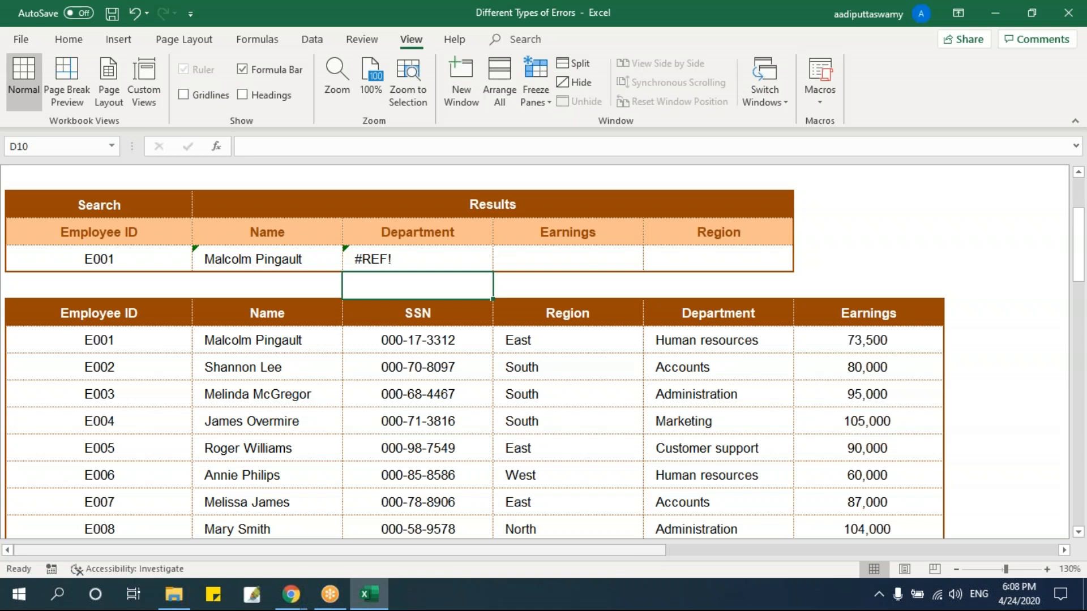
Extend the table range of the VLOOKUP formula in Department cell D9 to $B$11:$F$51 so it includes the Department column.
double_click(463, 261)
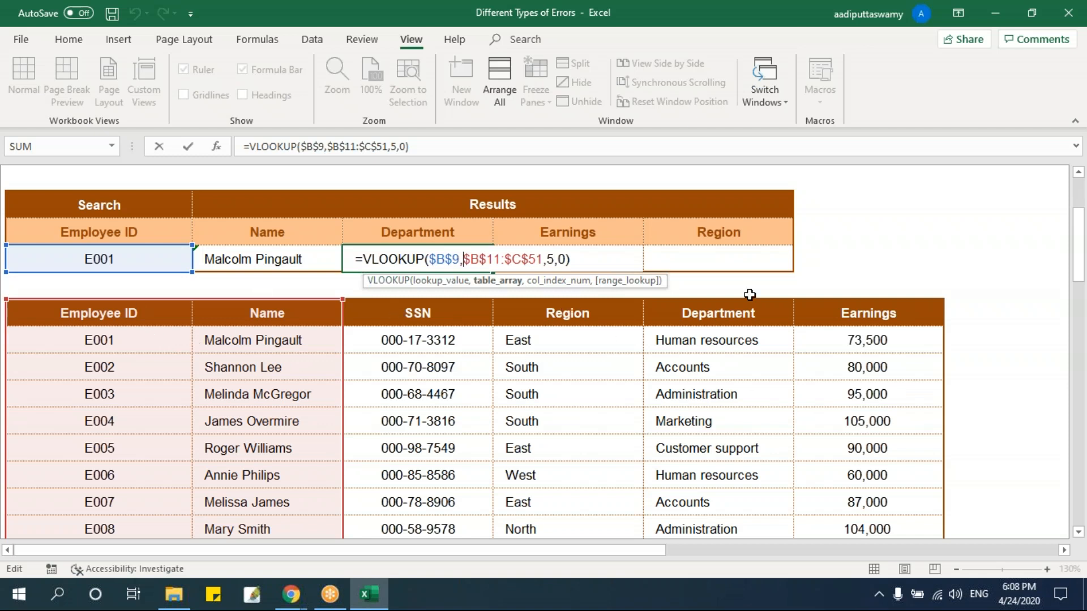
drag(343, 298, 753, 345)
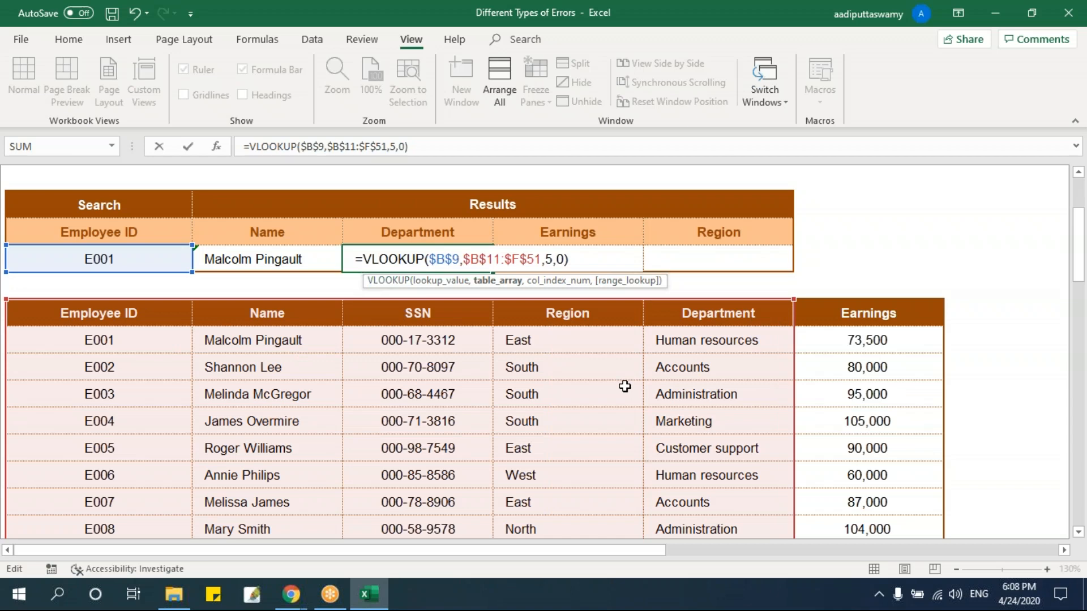
mouse_move(300, 601)
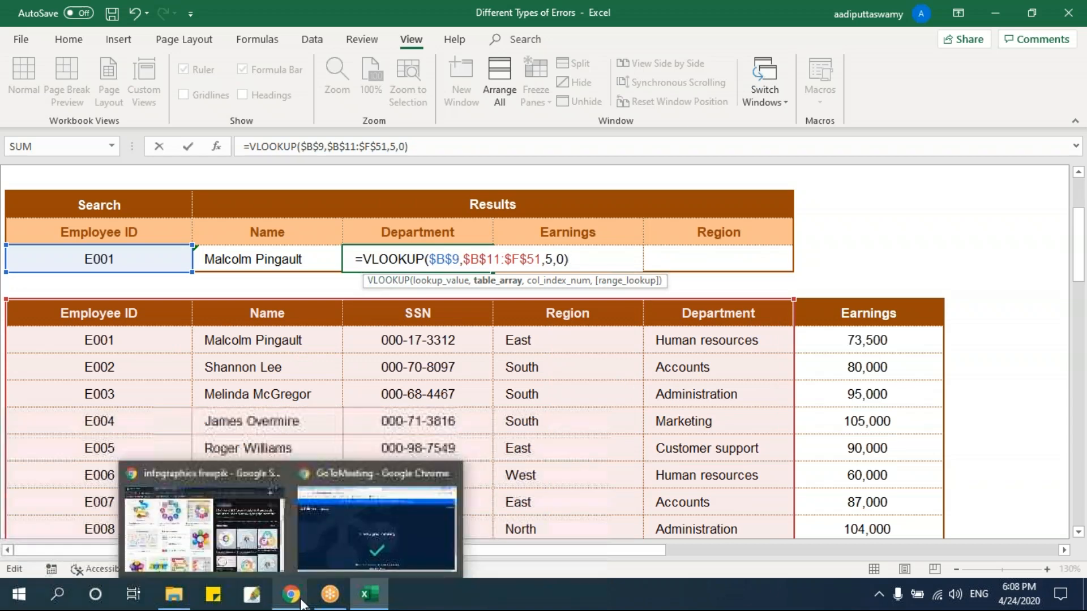
key(ctrl+Return)
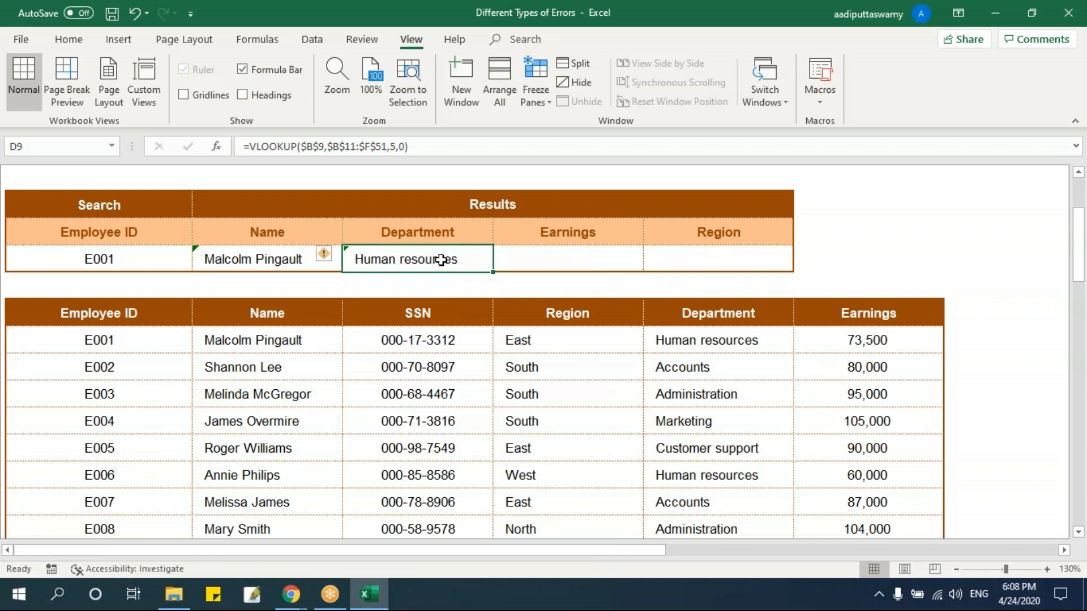
Reduce the table range of the D9 formula to $B$11:$C$51, covering only the Employee ID and Name columns.
double_click(436, 257)
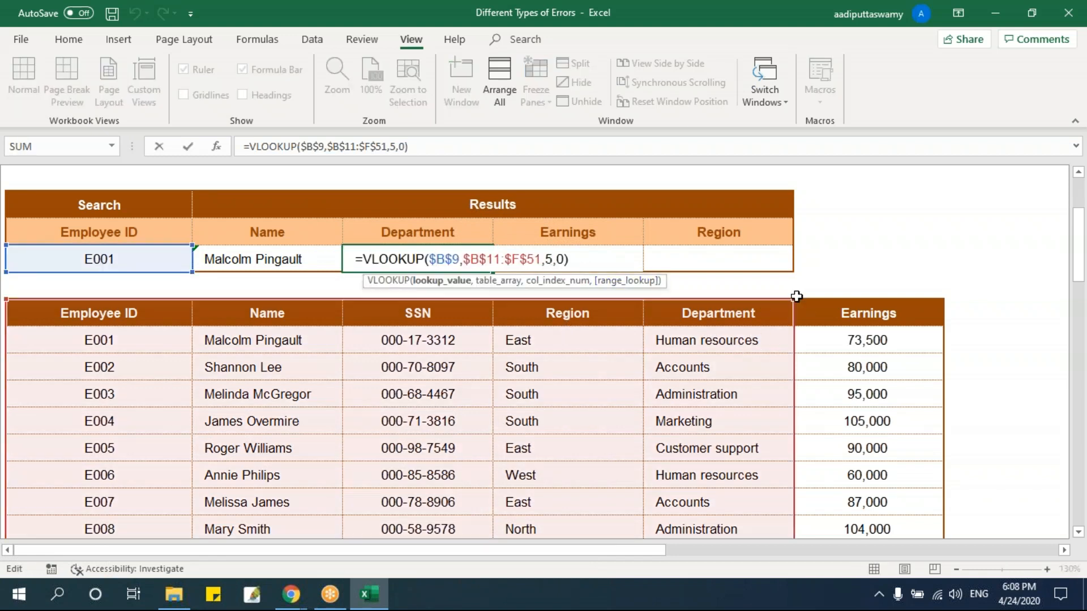
drag(797, 297, 362, 311)
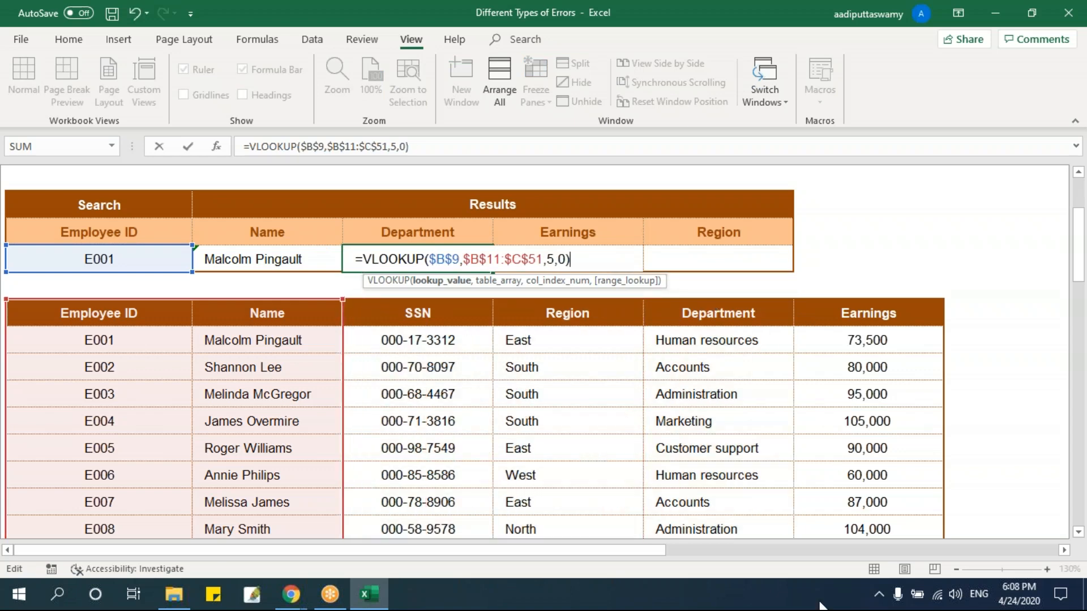
key(Return)
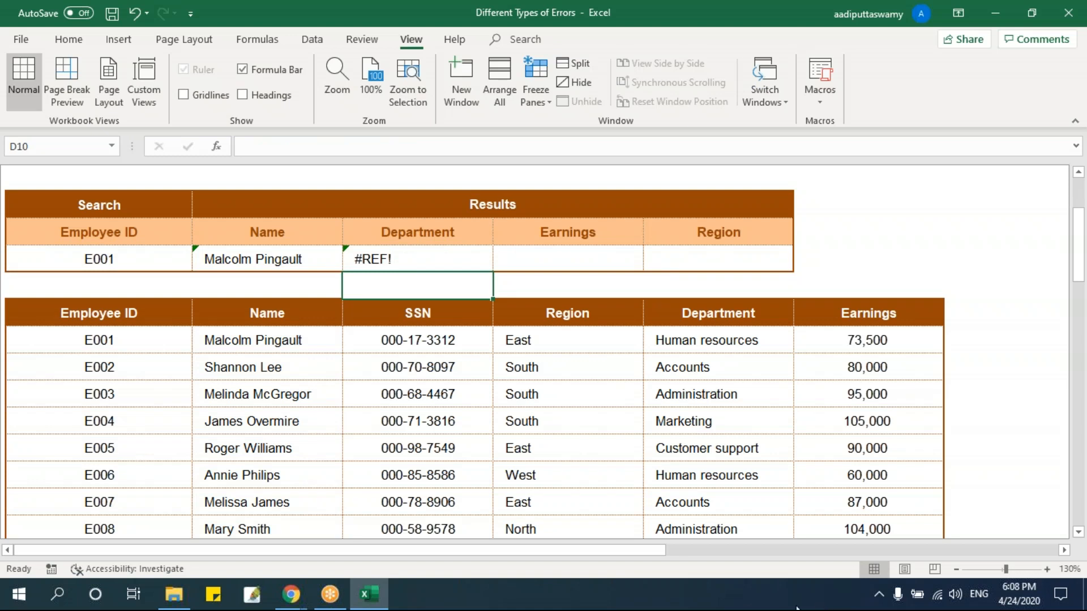
double_click(405, 258)
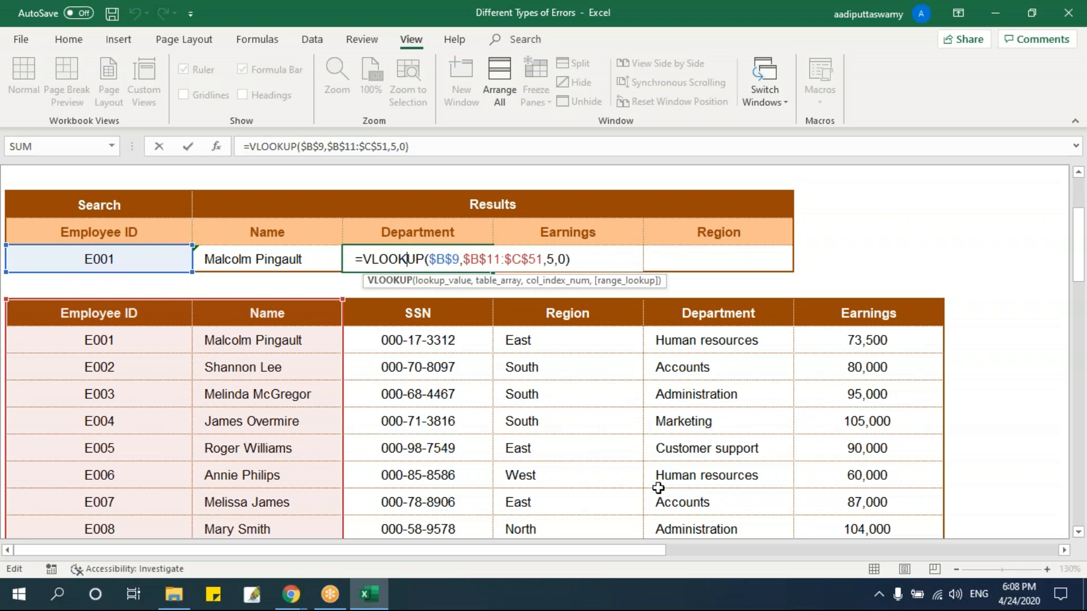
key(Return)
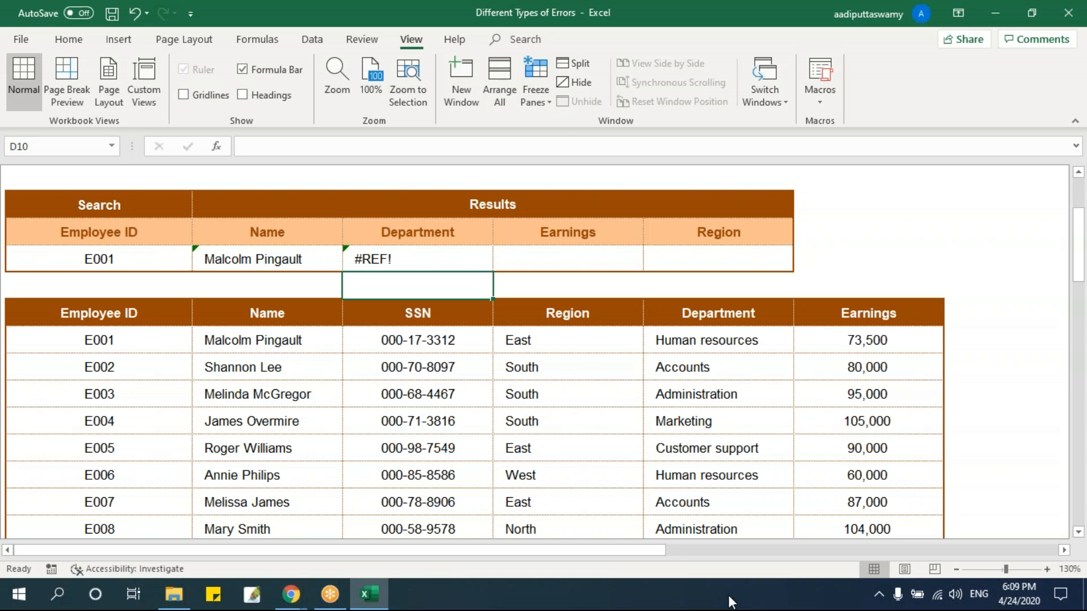
drag(163, 313, 427, 458)
Open the #NAME sheet, select the Dill Seed Total cell G8 and unfreeze the panes.
scroll(736, 410, up, 2)
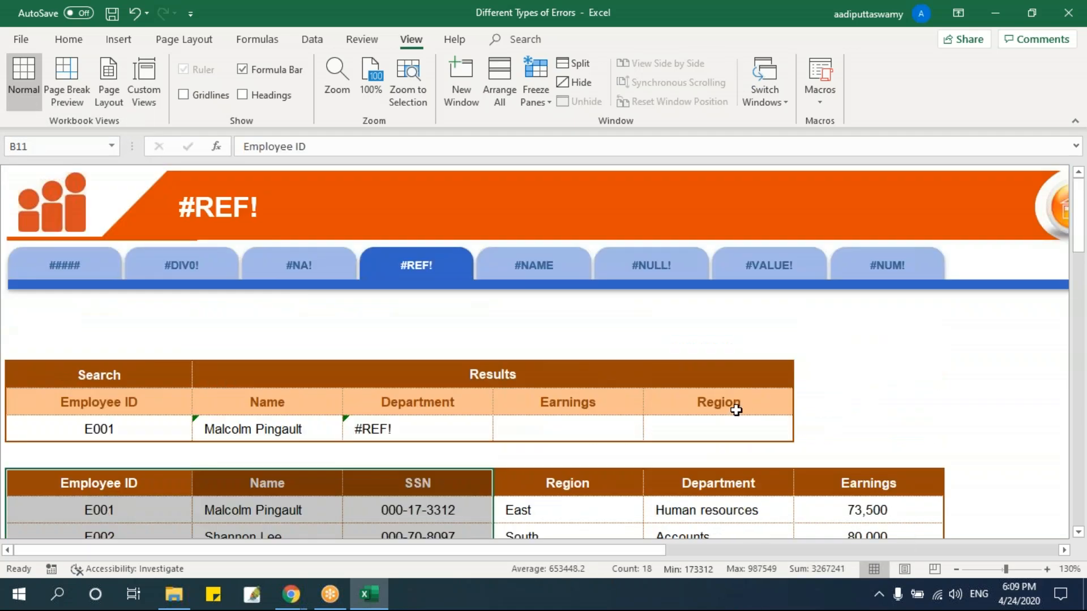
click(547, 276)
click(579, 346)
key(alt+w)
key(f)
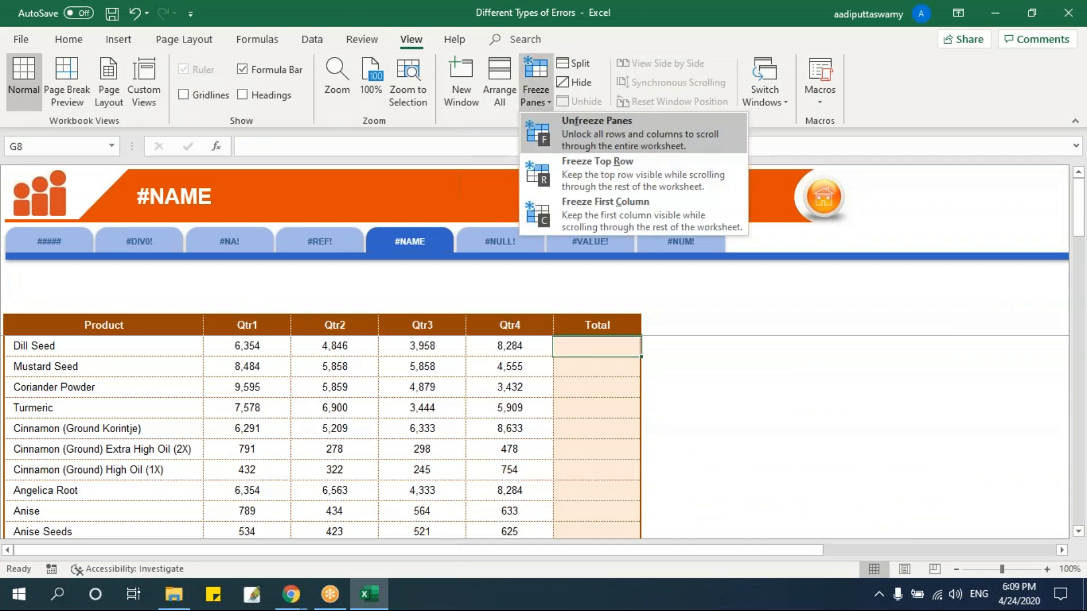
key(f)
ctrl+scroll(579, 343, up, 3)
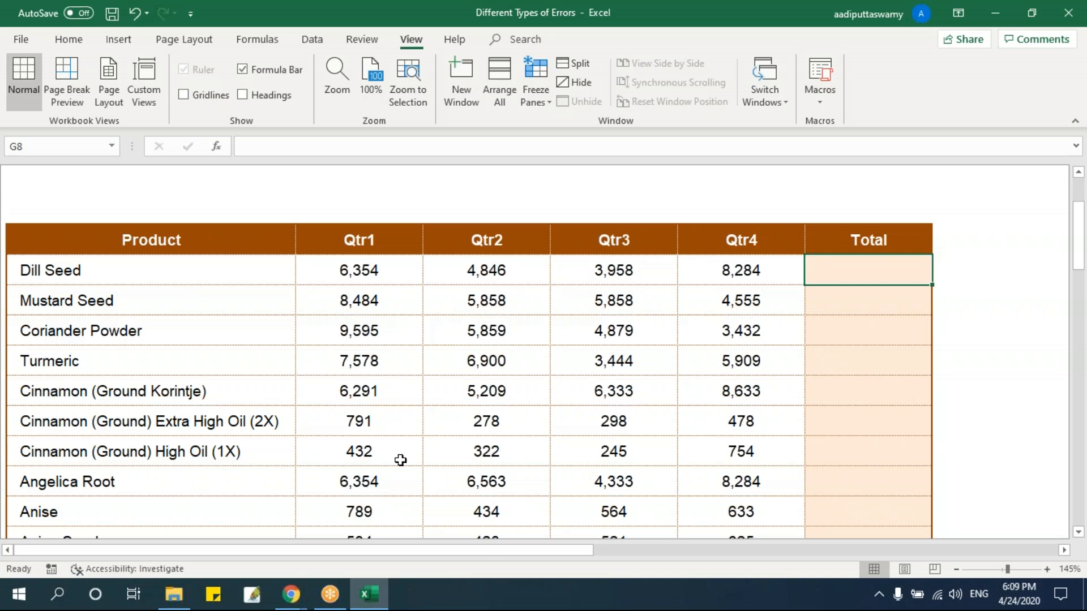
Enter =name as the formula in the Dill Seed Total cell G8 and inspect its text.
scroll(706, 311, up, 3)
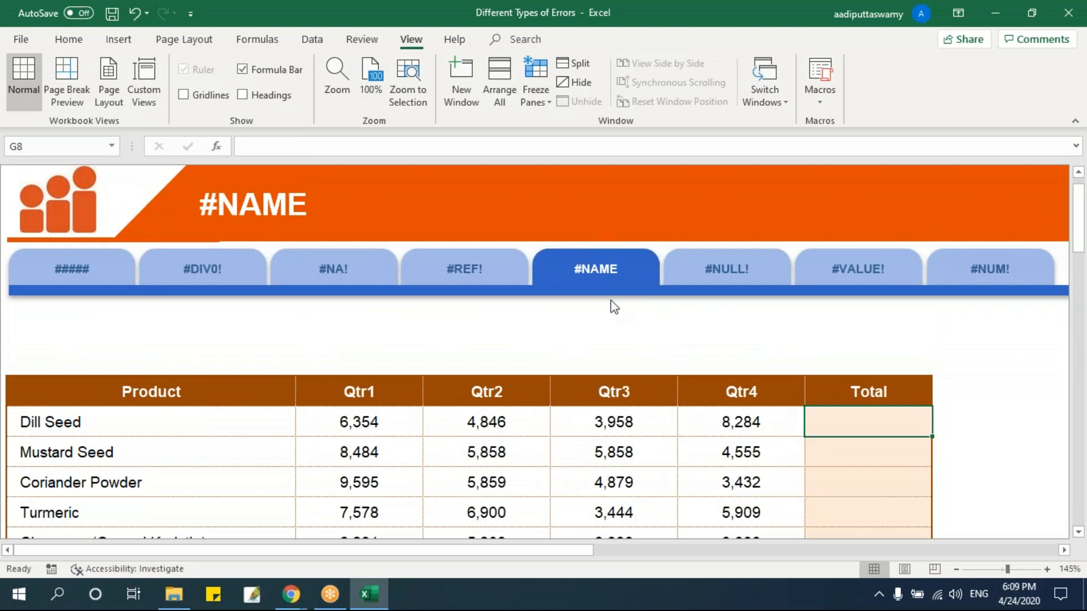
scroll(839, 369, down, 3)
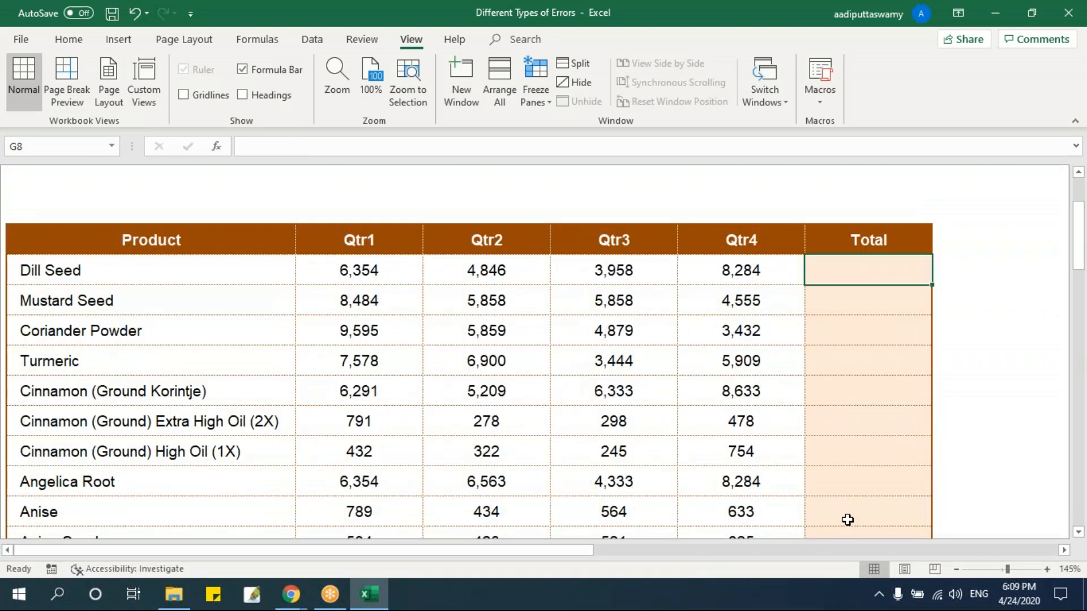
text(=name)
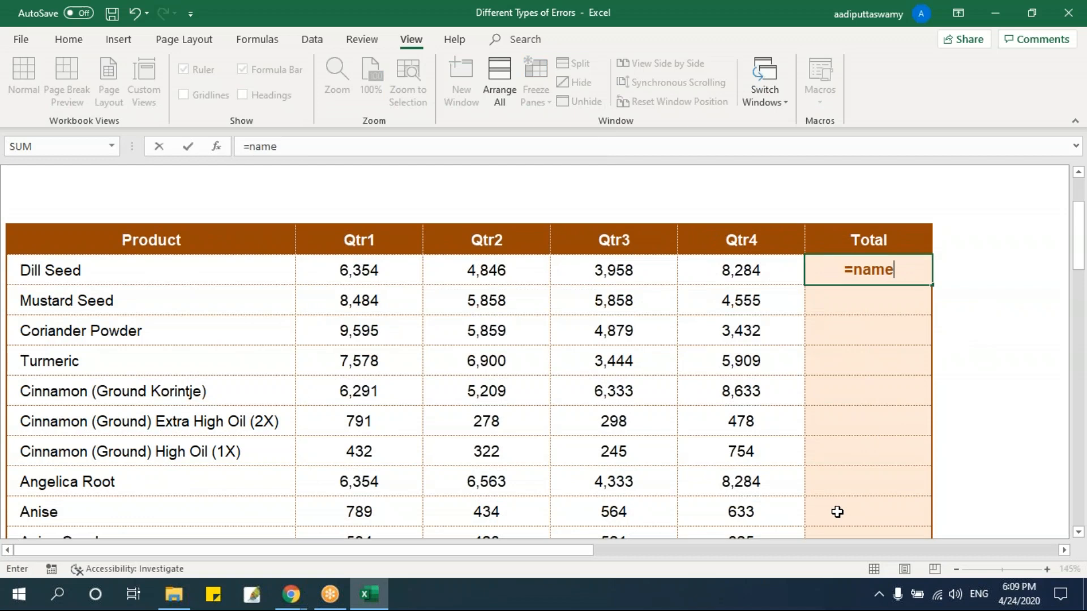
key(Tab)
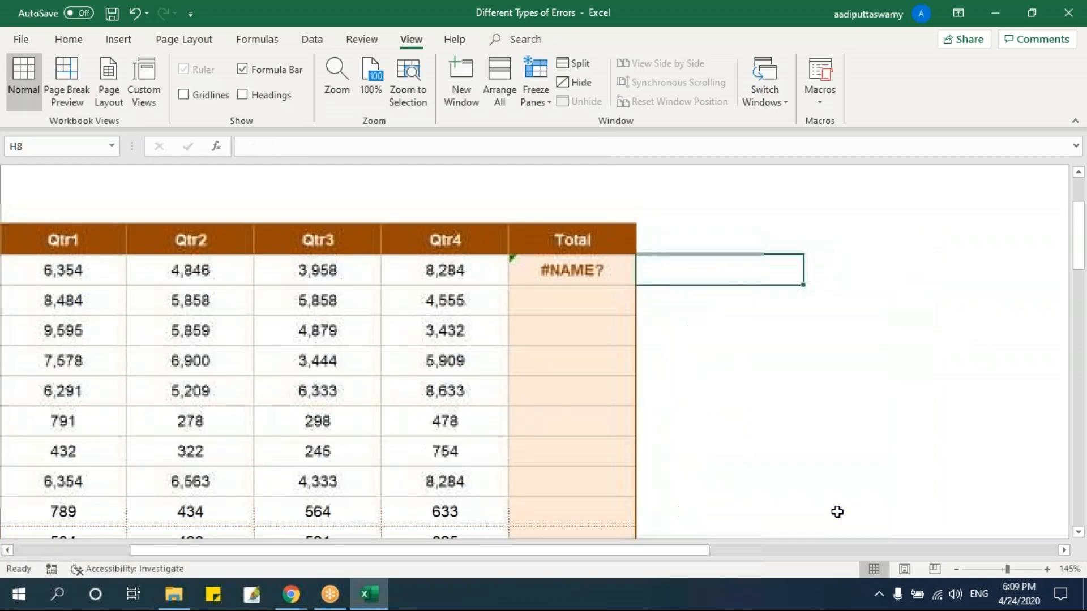
click(621, 272)
double_click(538, 280)
drag(522, 272, 577, 274)
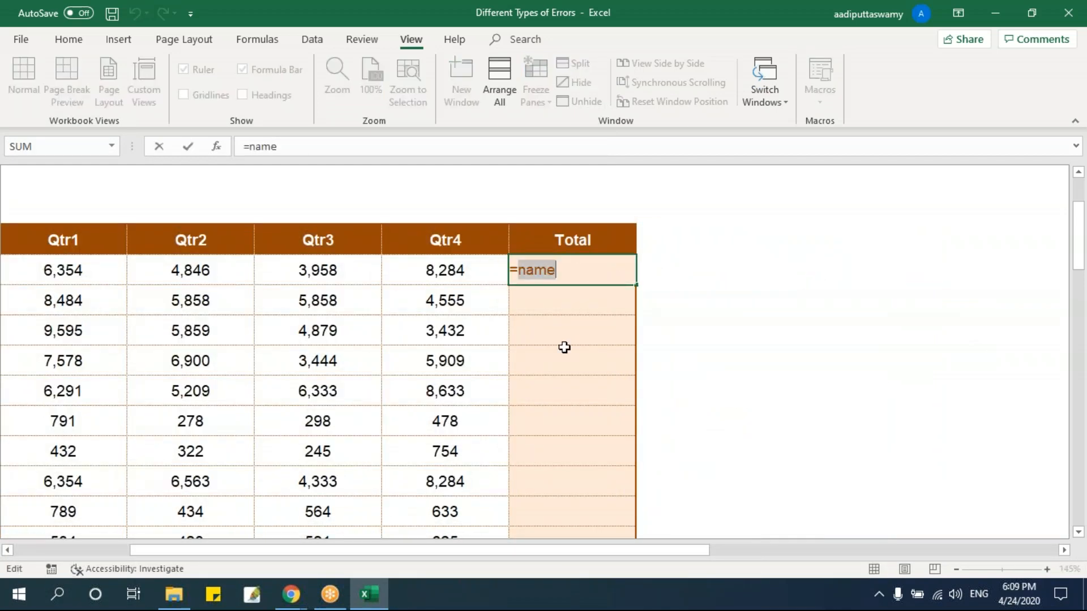
key(Escape)
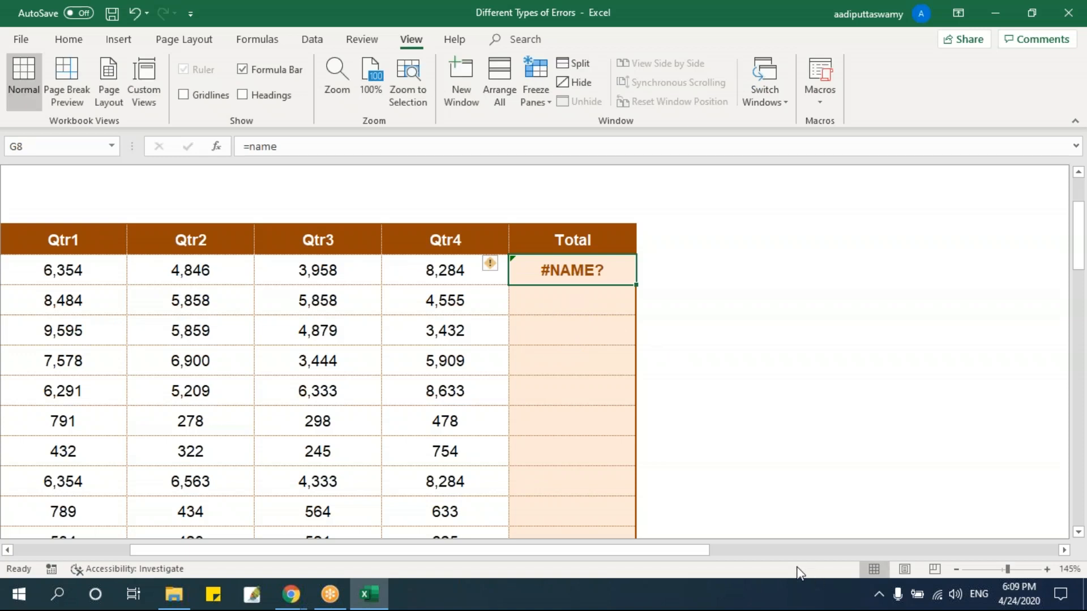
Enter =SUM(C8:F8) in G8 to total the four quarters of Dill Seed.
text(=sum)
key(Tab)
key(Left)
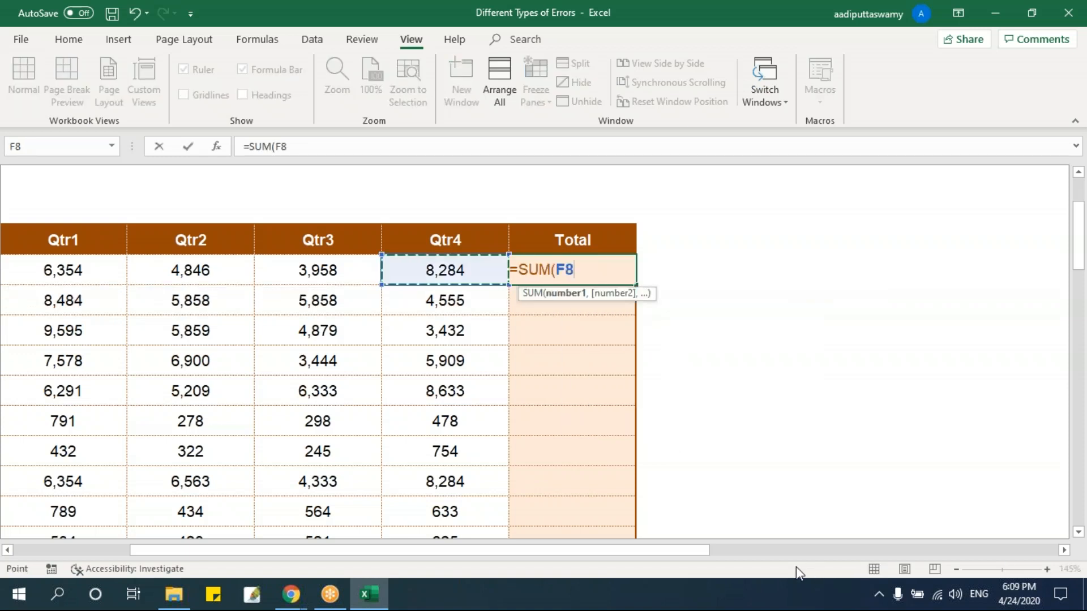
key(shift+Left)
key(shift+Left)
key(shift+Left)
key(Return)
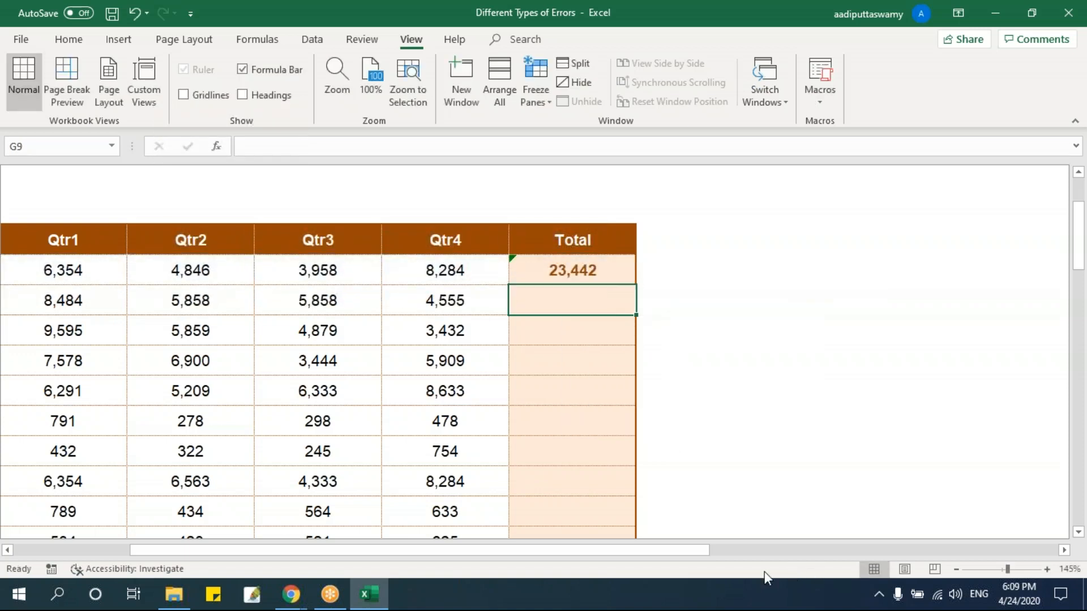
Enter the misspelled formula =sam(C9:F9) in the Mustard Seed Total cell G9.
text(=)
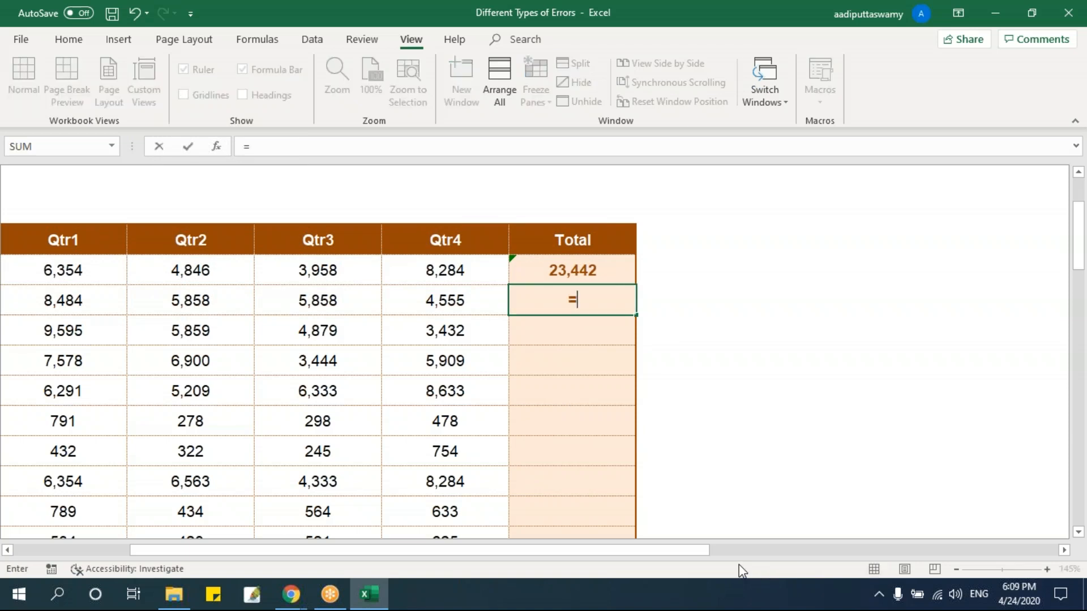
text(sam()
key(Left)
key(shift+Left)
key(shift+Left)
key(shift+Left)
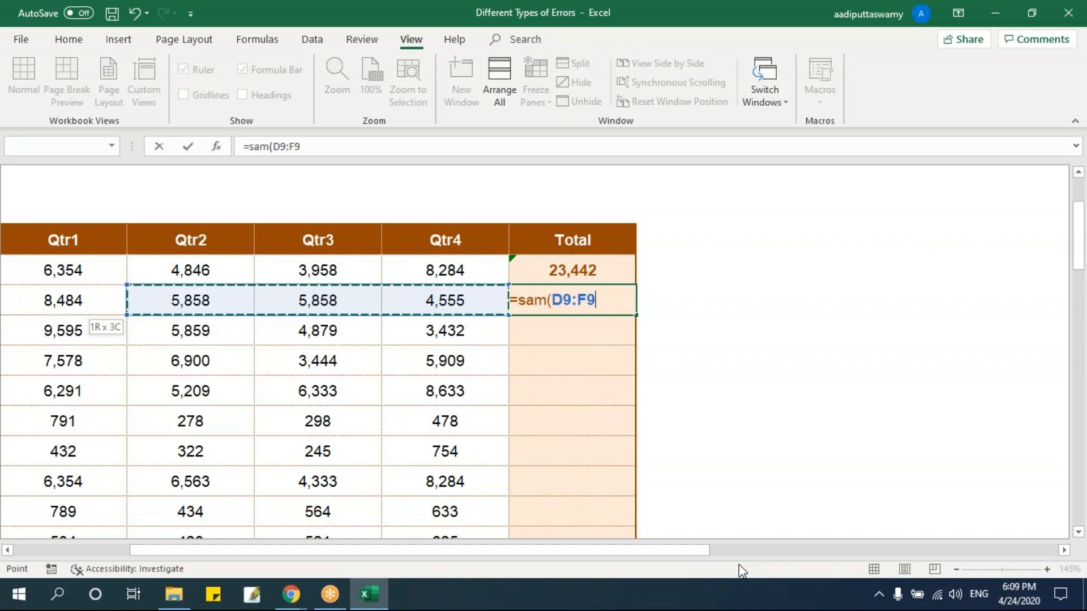
key(Return)
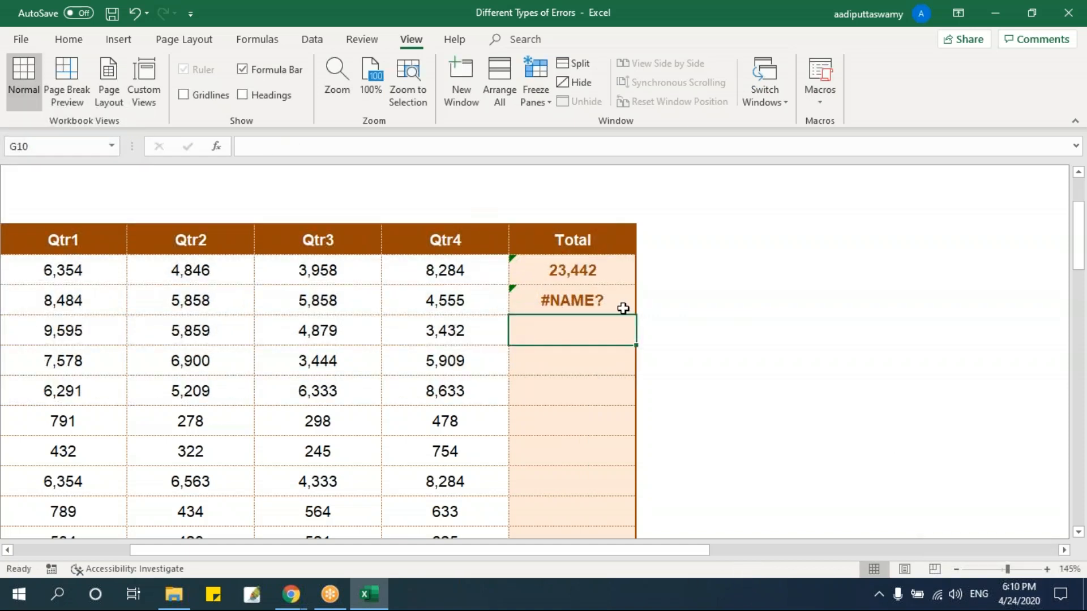
Compare the function names in the Total formulas of G8 and G9, leaving both formulas as they are.
click(618, 303)
double_click(608, 271)
drag(518, 271, 561, 276)
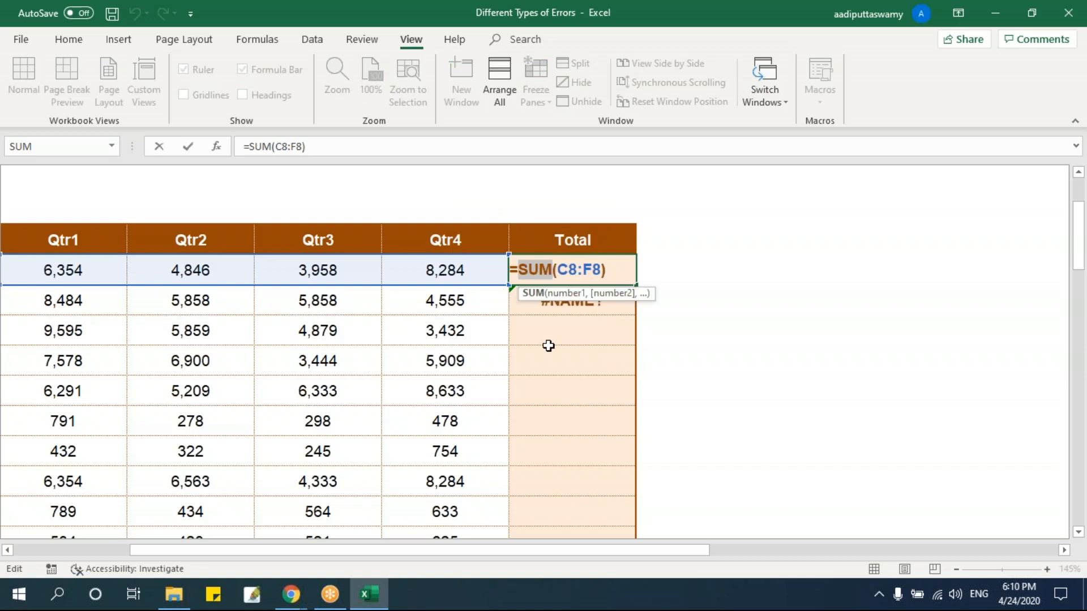
key(Escape)
double_click(566, 300)
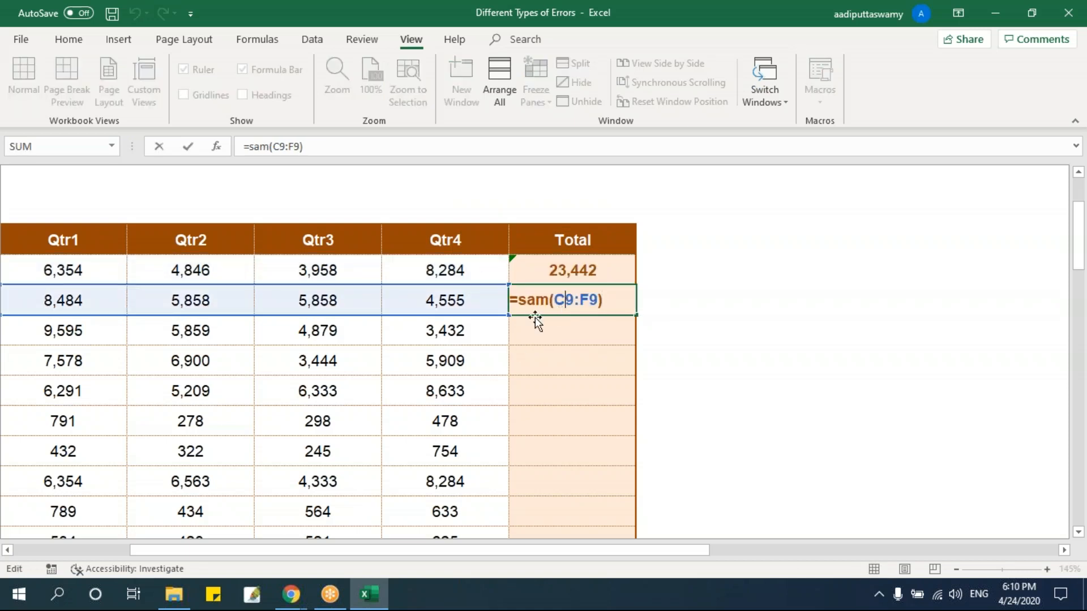
drag(518, 300, 549, 300)
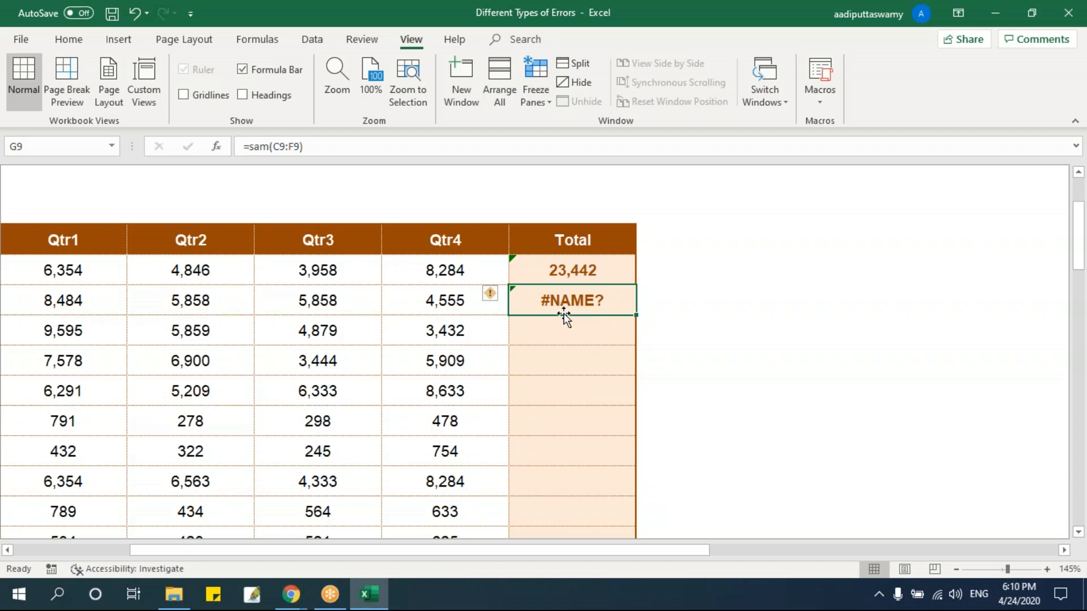
double_click(578, 297)
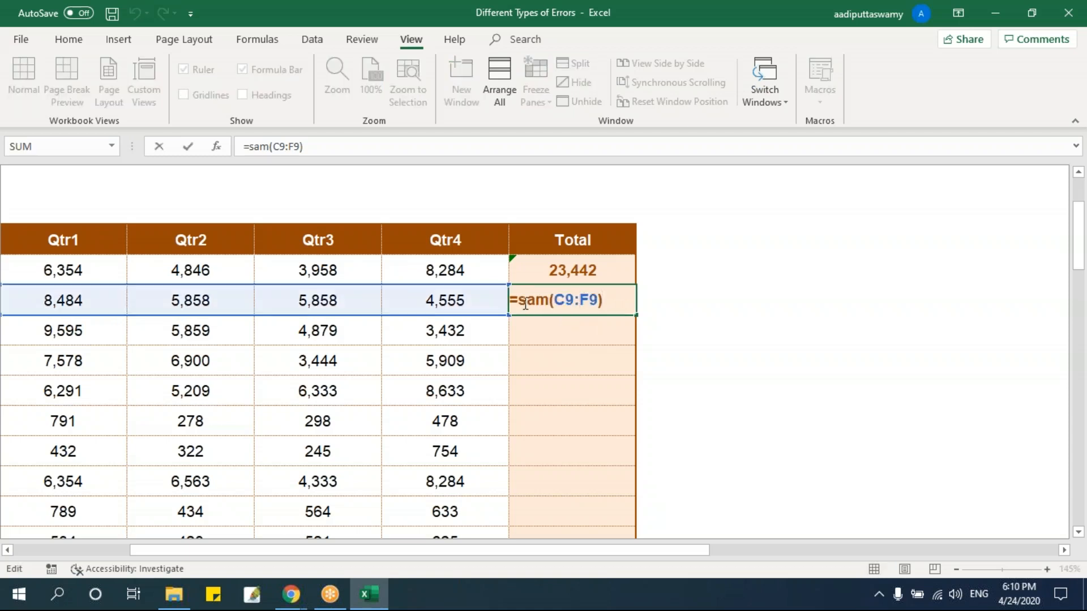
drag(525, 301, 549, 301)
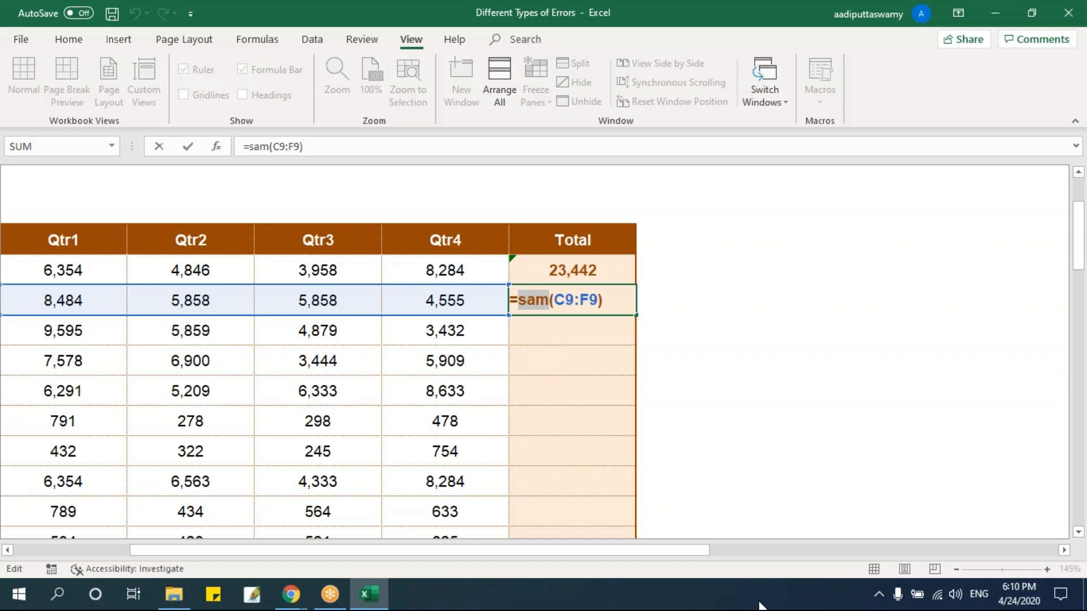
key(Return)
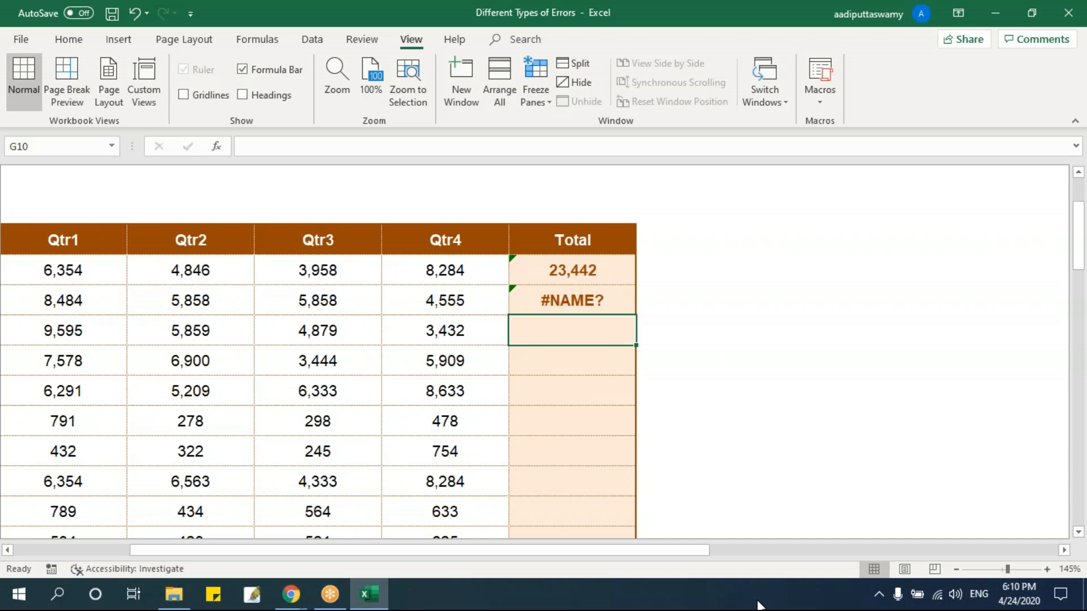
scroll(730, 523, up, 2)
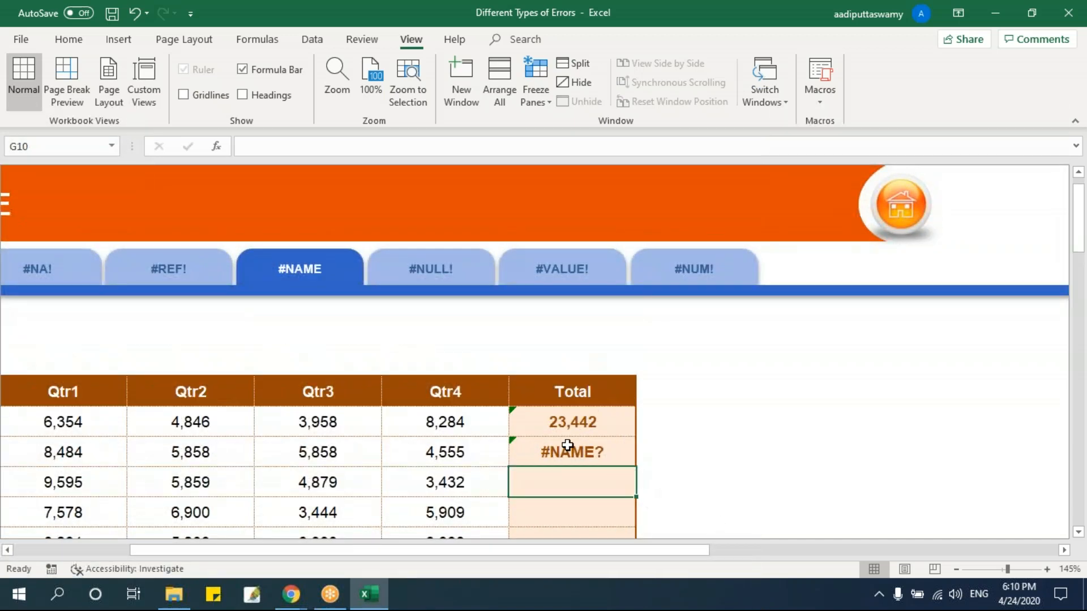
click(566, 450)
scroll(596, 432, down, 2)
key(F2)
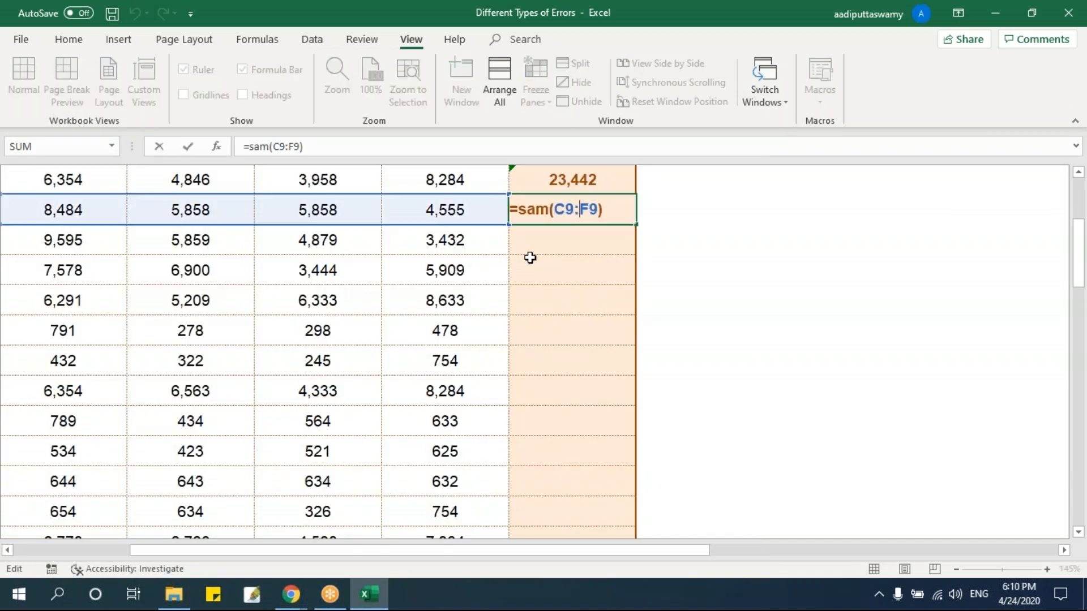
drag(517, 209, 550, 209)
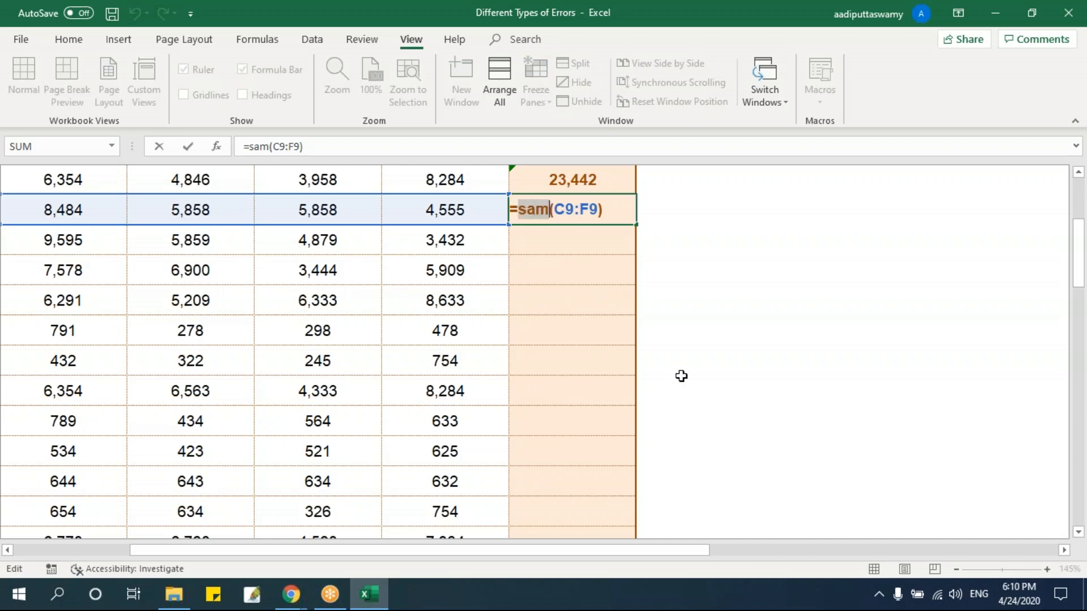
key(Escape)
Open the #NULL! sheet and select the Dill Seed Total cell G8.
scroll(674, 378, up, 2)
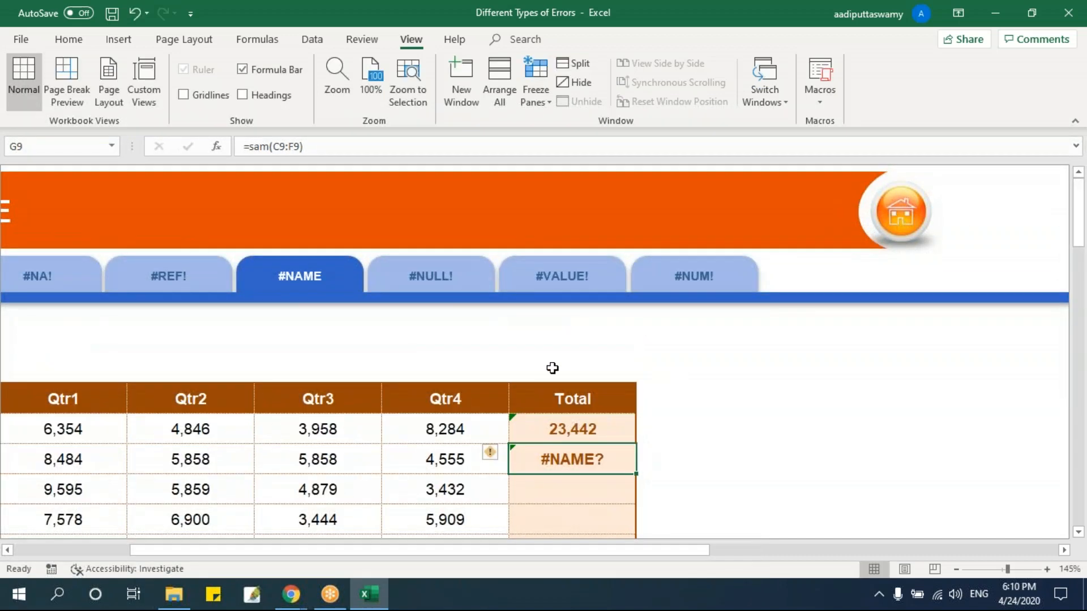
click(468, 281)
click(596, 348)
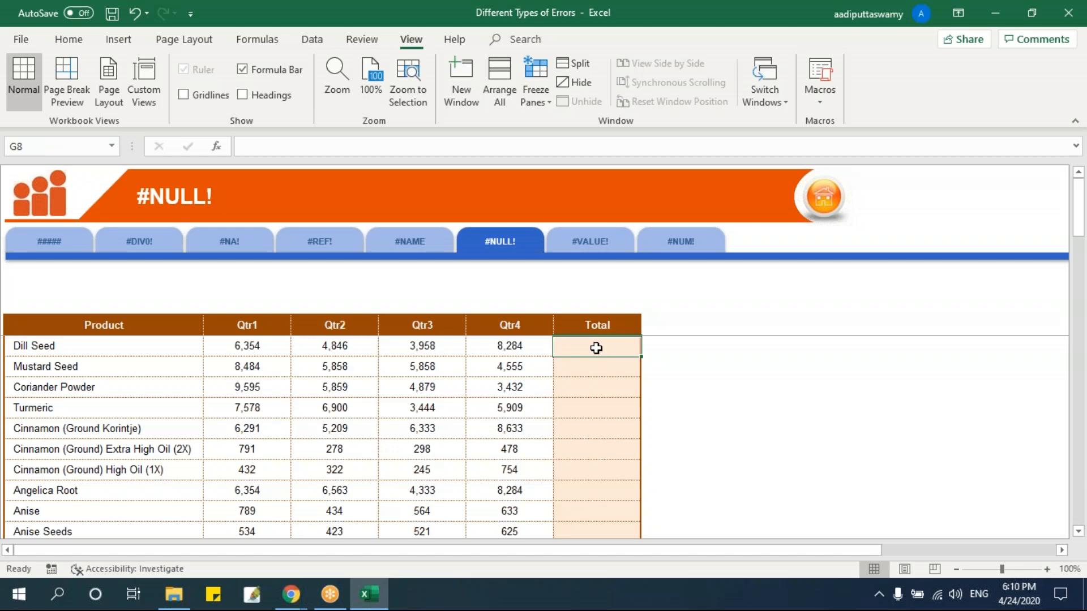
scroll(596, 348, up, 8)
text(g)
key(Escape)
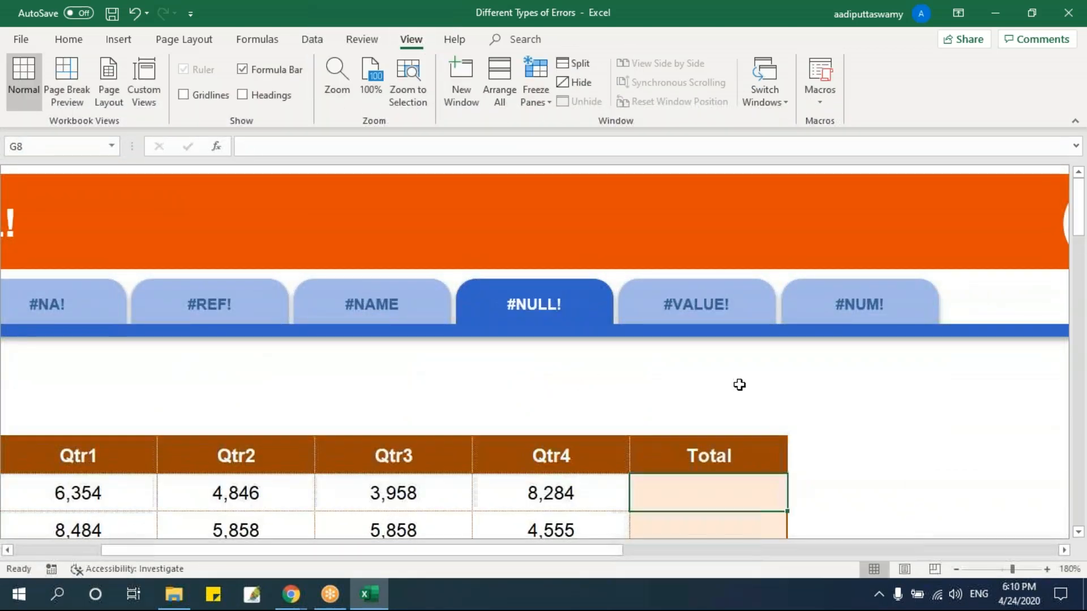
Show the row and column headings on the #NULL! sheet.
scroll(735, 383, down, 1)
scroll(677, 320, down, 2)
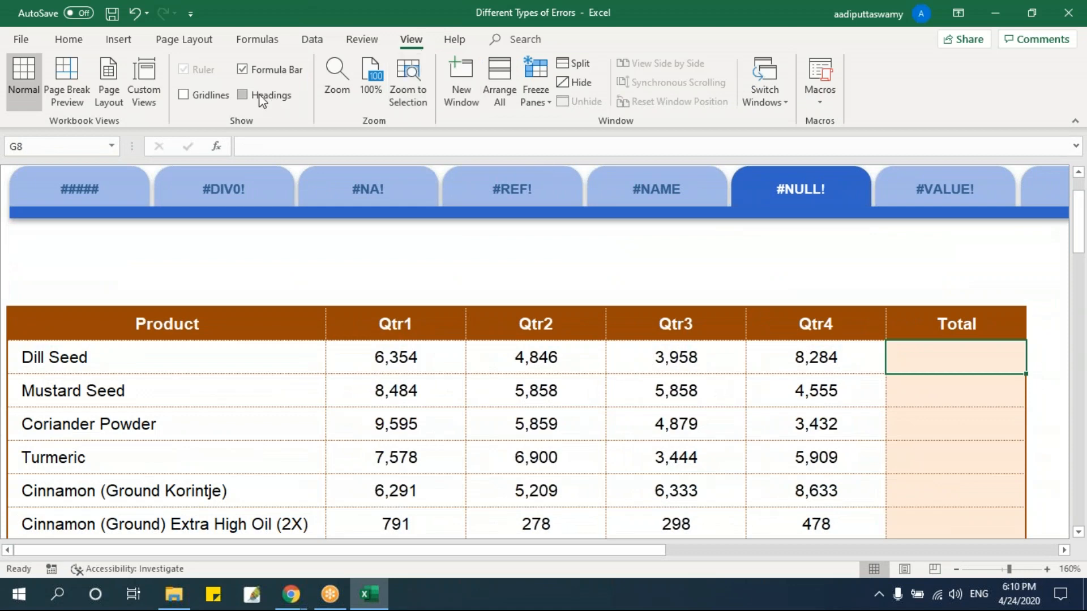
click(242, 94)
scroll(929, 390, down, 3)
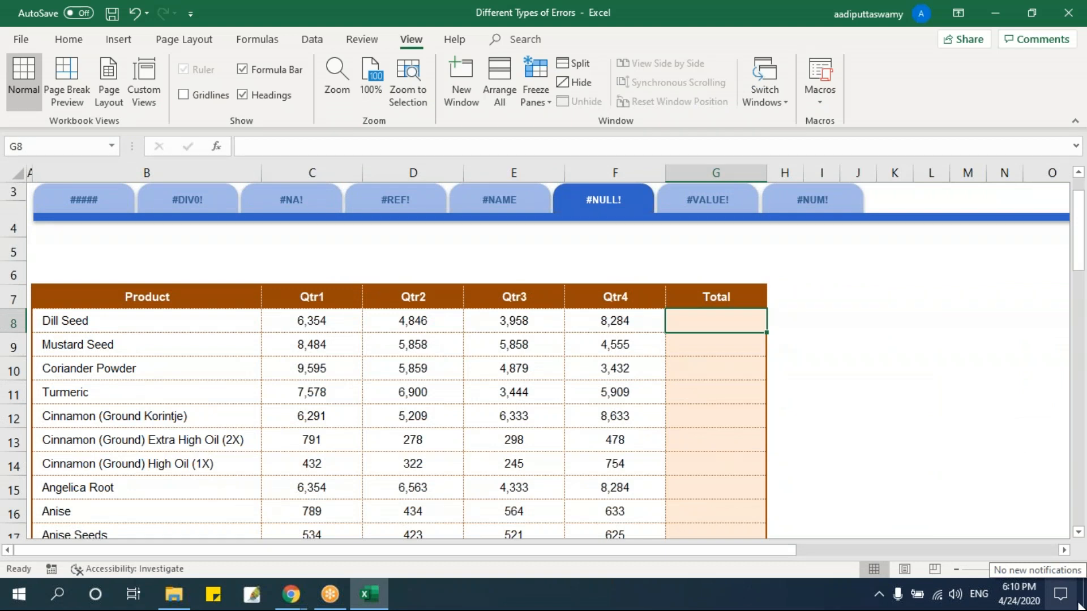
Enter =F8+E8 in the Dill Seed Total cell G8 to add Qtr4 and Qtr3.
text(=)
key(Left)
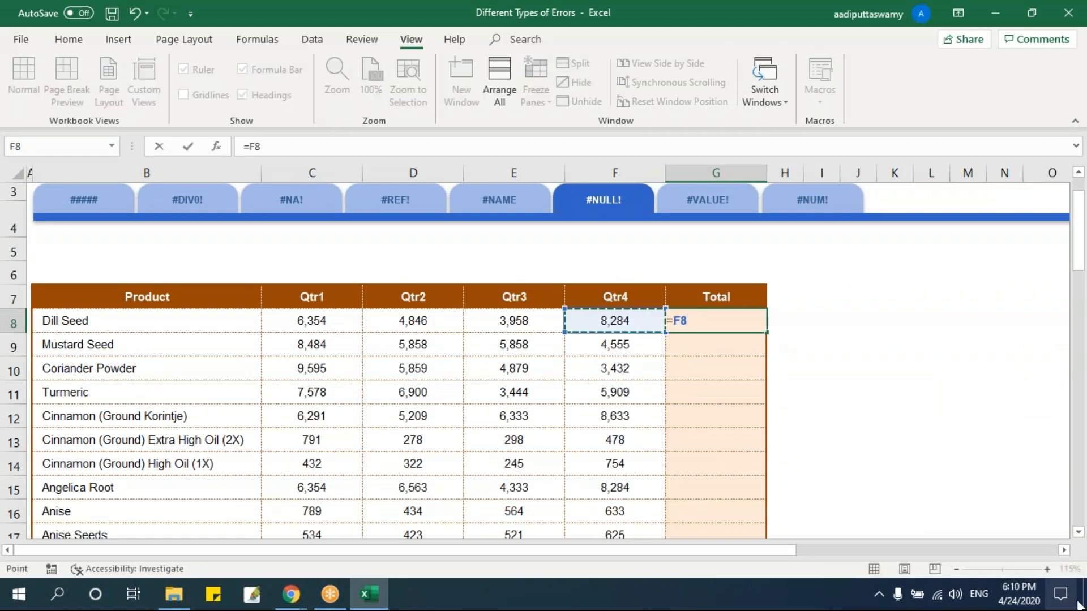
text(+)
key(Left)
key(Left)
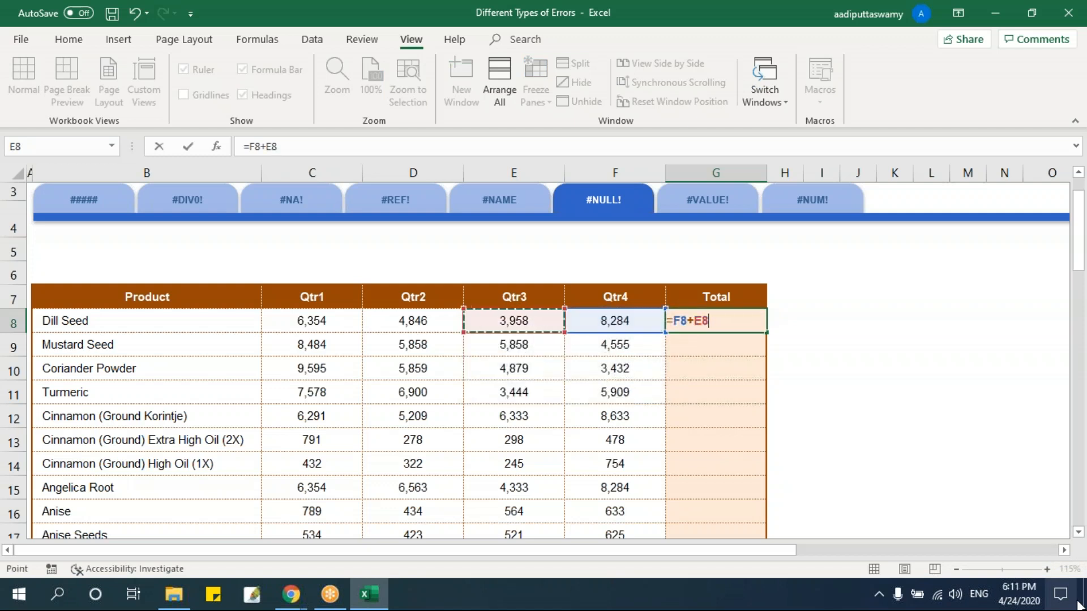
key(Return)
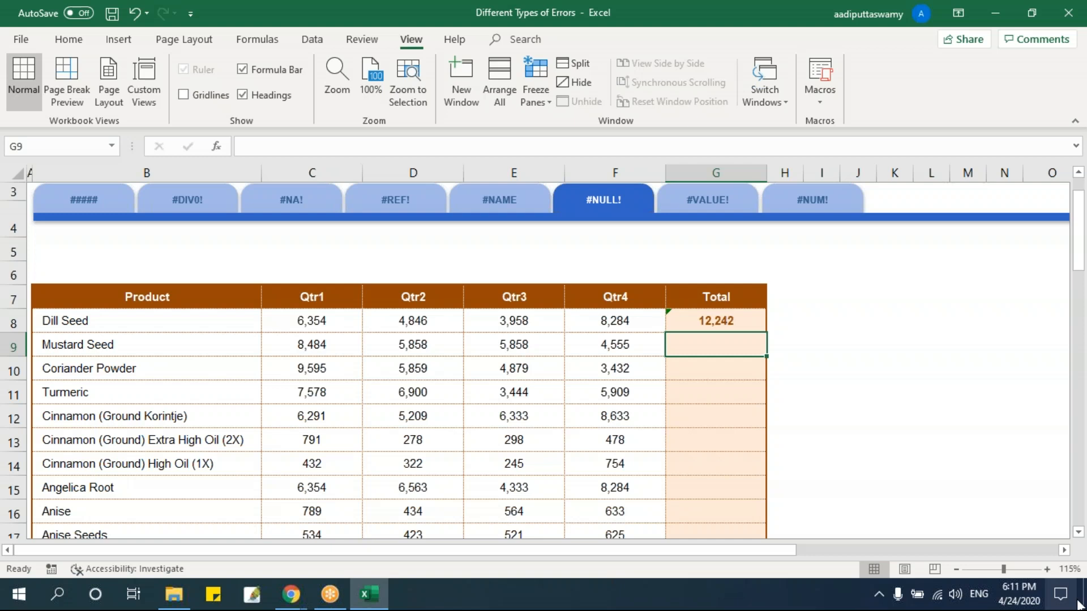
Enter =F9 E9 in the Mustard Seed Total cell G9, with a space instead of an operator between the references.
text(=)
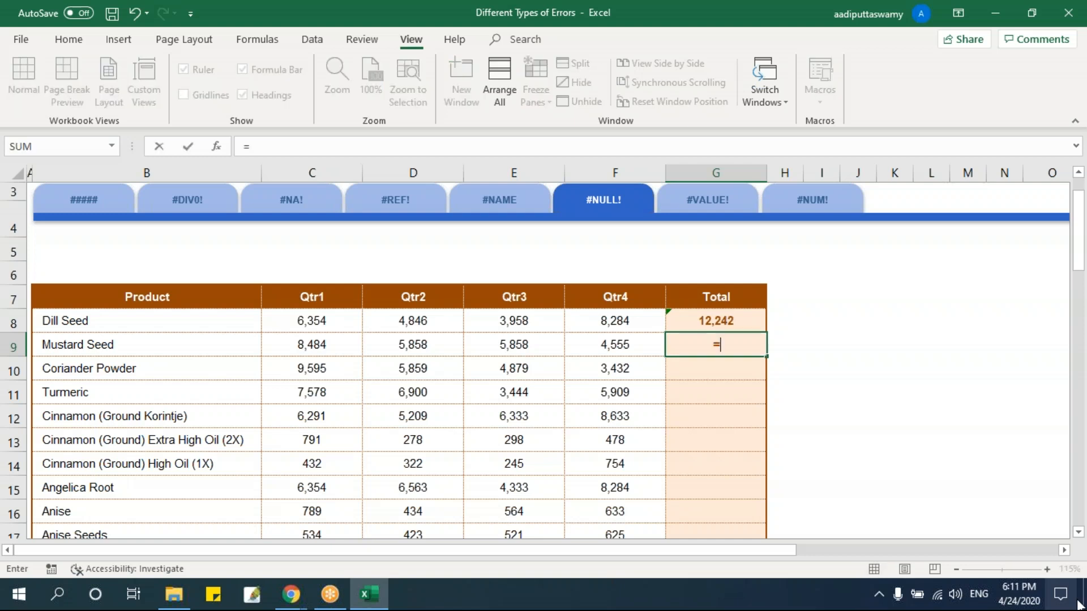
key(Left)
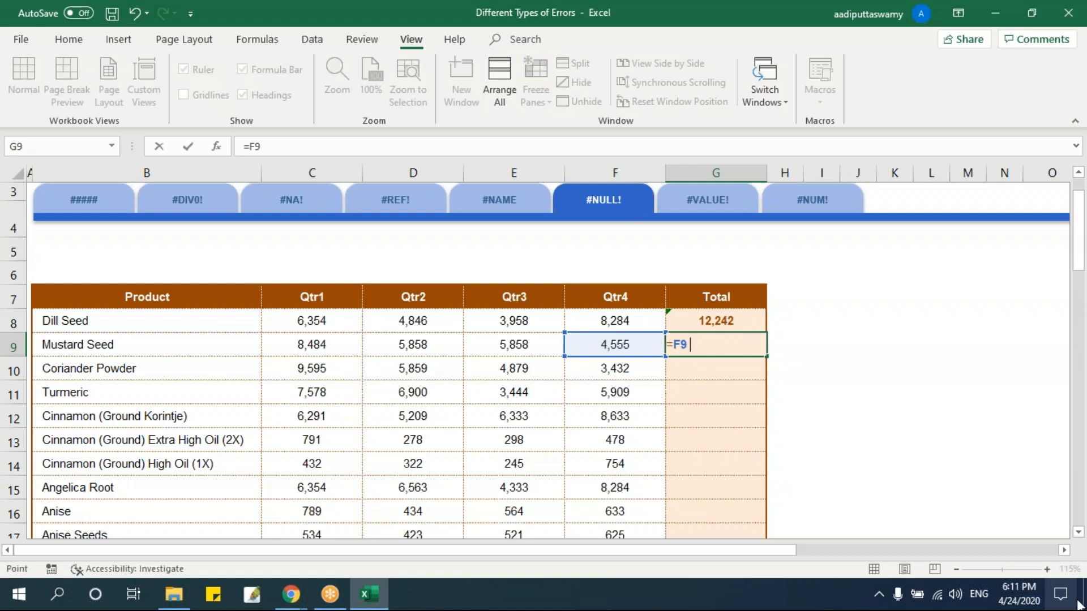
key(Left)
key(Left)
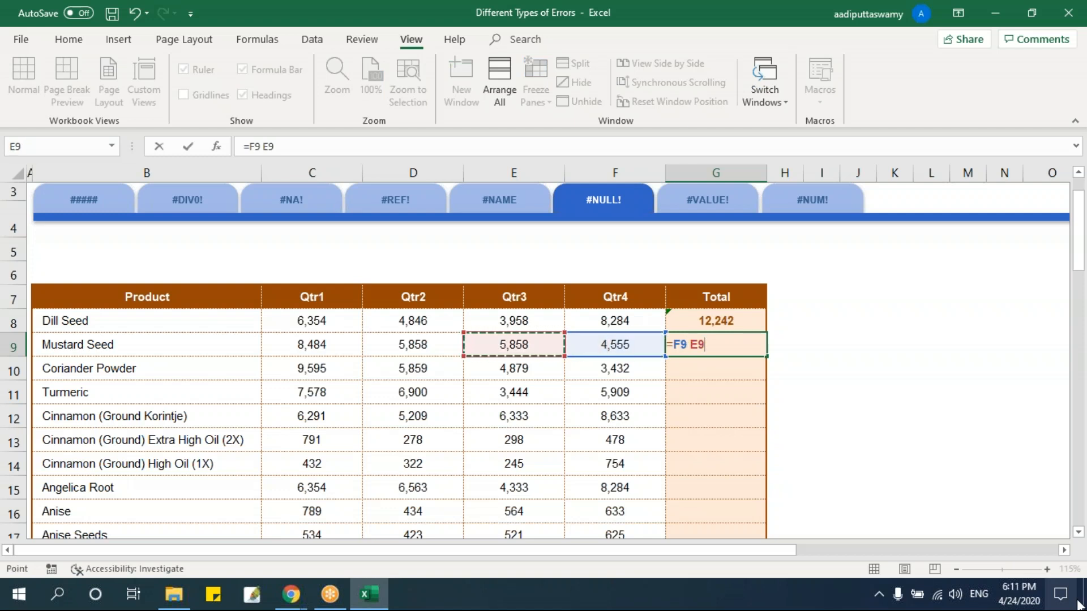
key(Return)
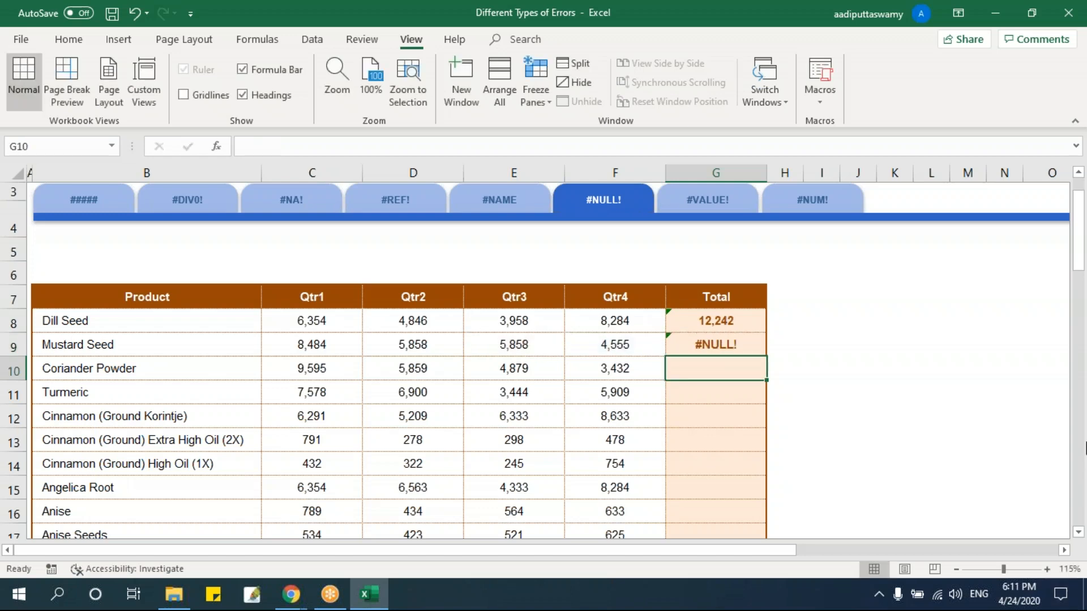
Examine the formula in the Mustard Seed Total cell G9 and the cells it references, leaving it as it is.
click(753, 339)
scroll(752, 340, up, 3)
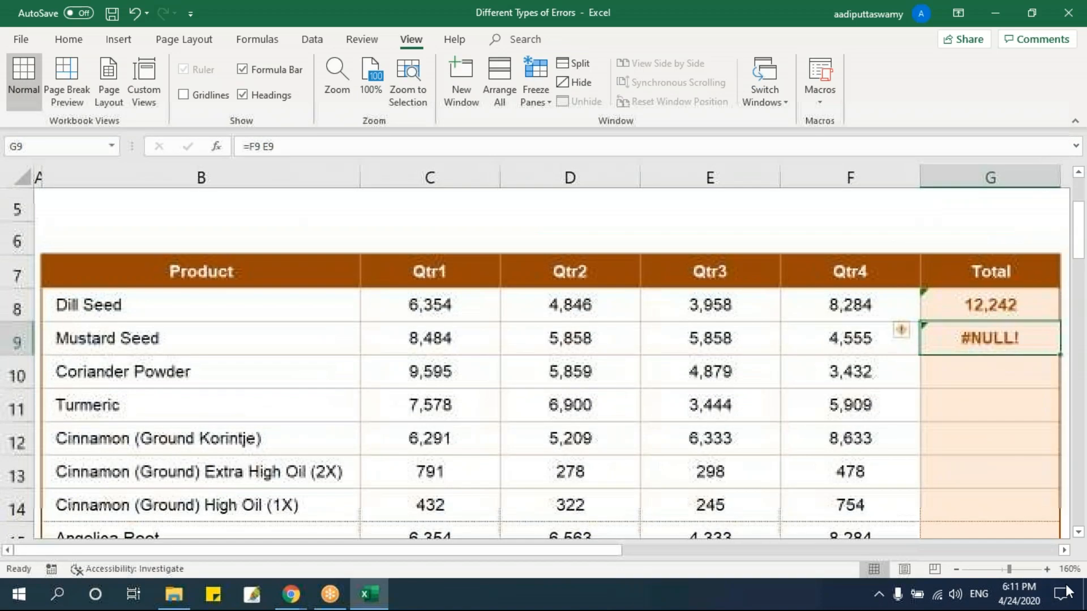
double_click(1064, 550)
double_click(660, 338)
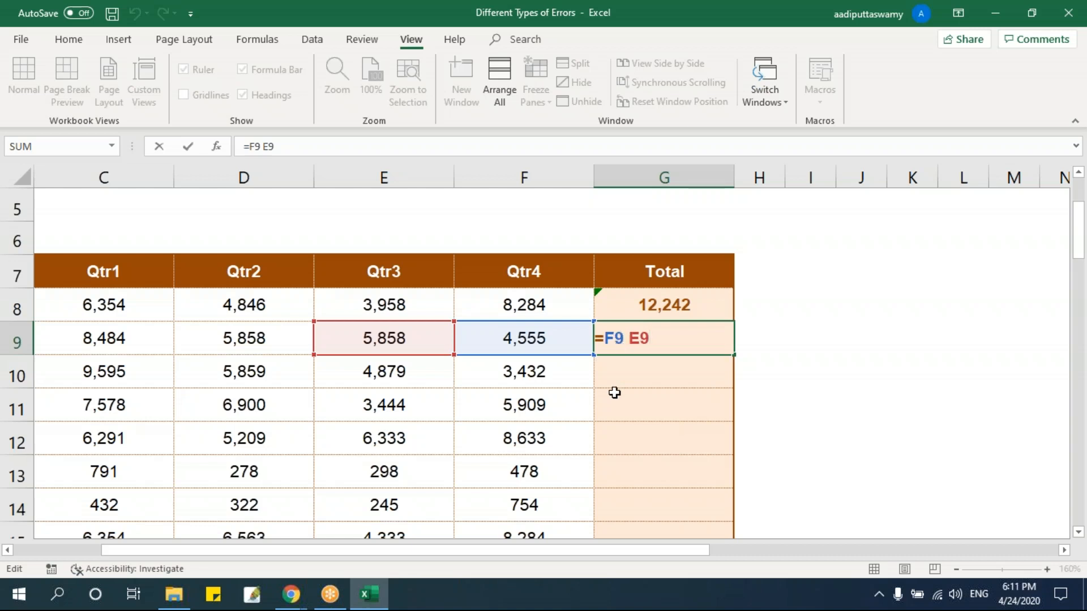
key(Return)
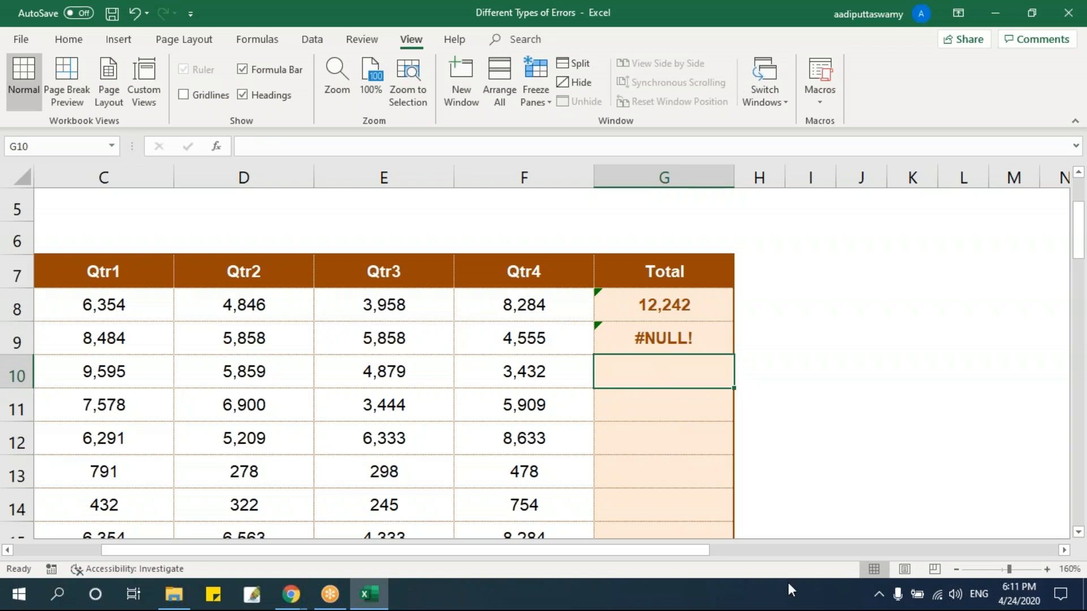
Enter =SUM(C10:F10) in G10 to total the four quarters of Coriander Powder.
text(=sum)
key(Tab)
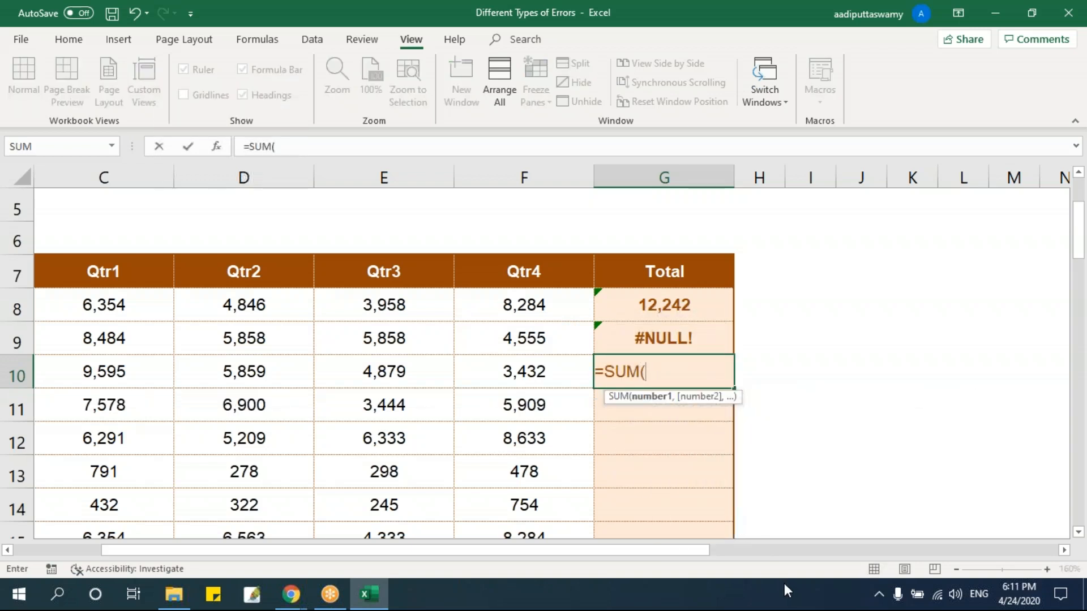
key(Left)
key(shift+Left)
key(shift+Left)
key(shift+Left)
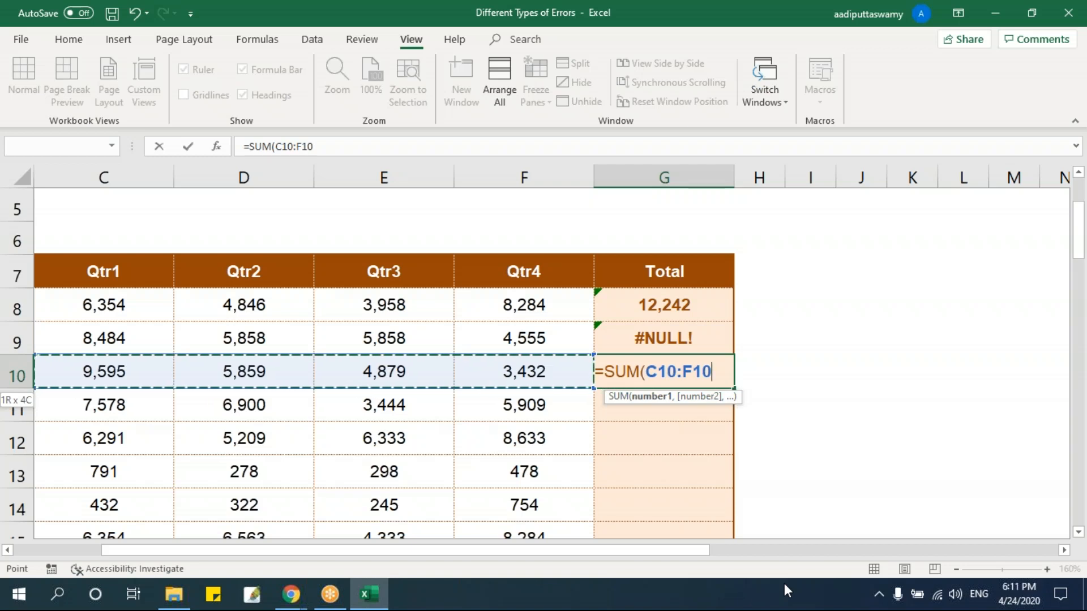
key(Return)
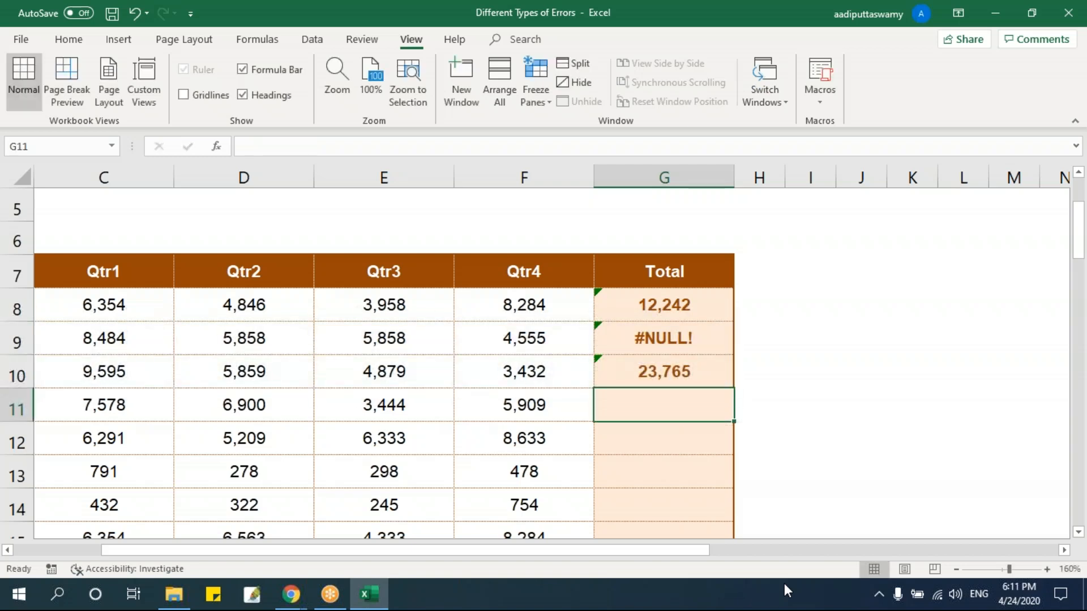
Enter =SUM(C11 F11) in the Turmeric Total cell G11, with a space in place of the range colon.
text(=sum)
key(Tab)
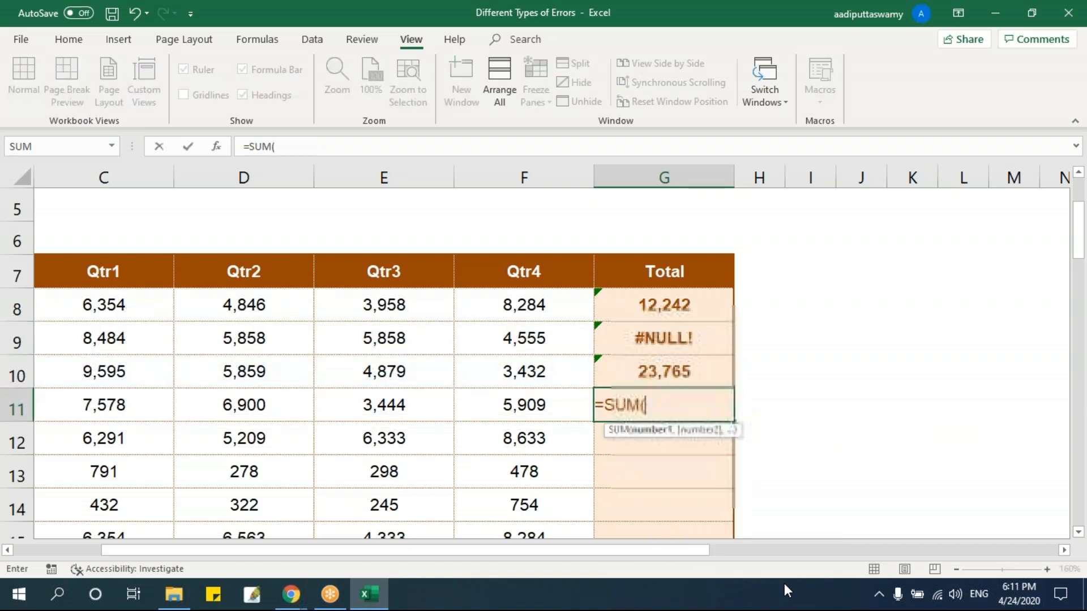
text(c11)
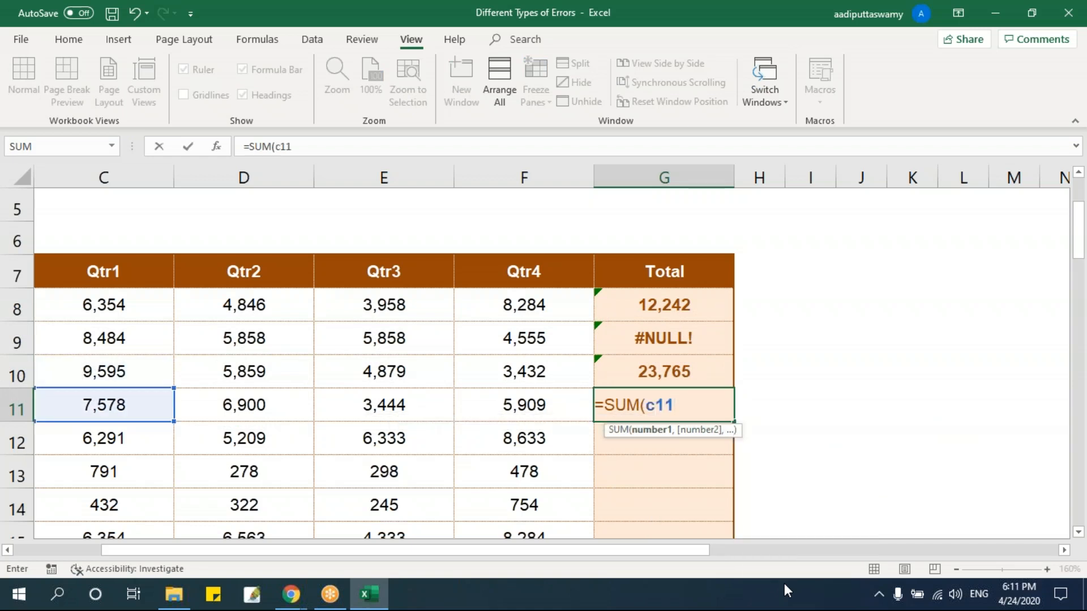
text(:)
key(BackSpace)
text(f11))
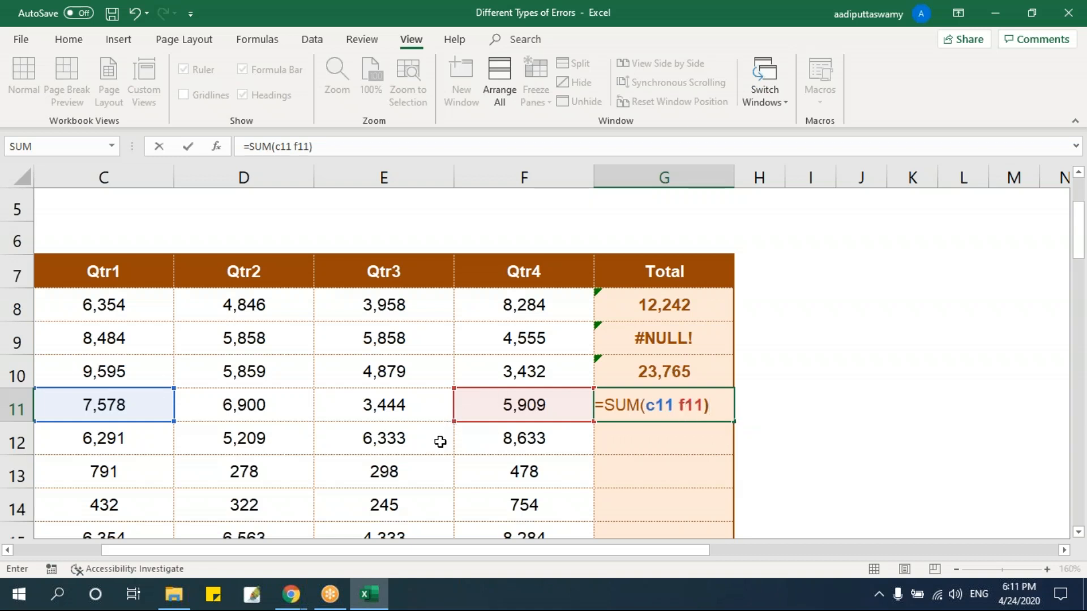
key(Return)
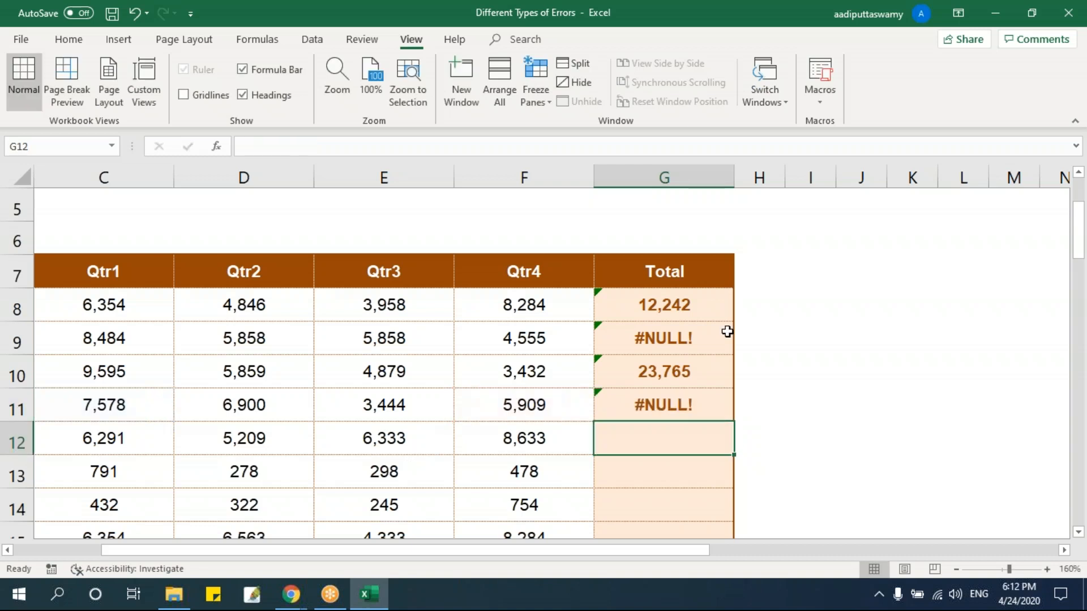
Compare the separators between the references in the Total formulas of G11 and G9, leaving both formulas as they are.
double_click(670, 403)
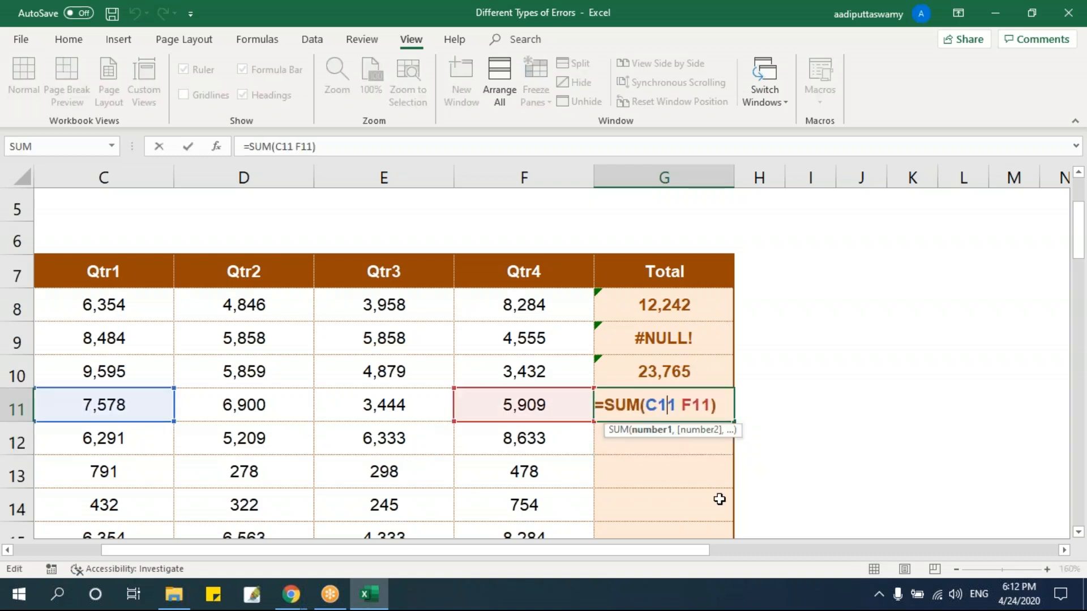
key(Escape)
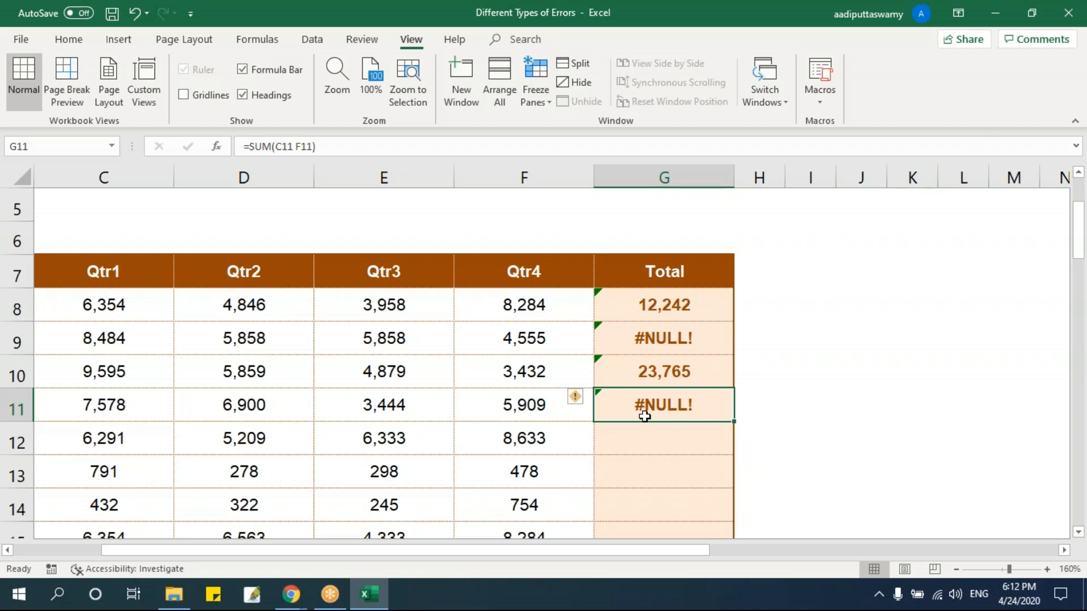
scroll(715, 407, up, 2)
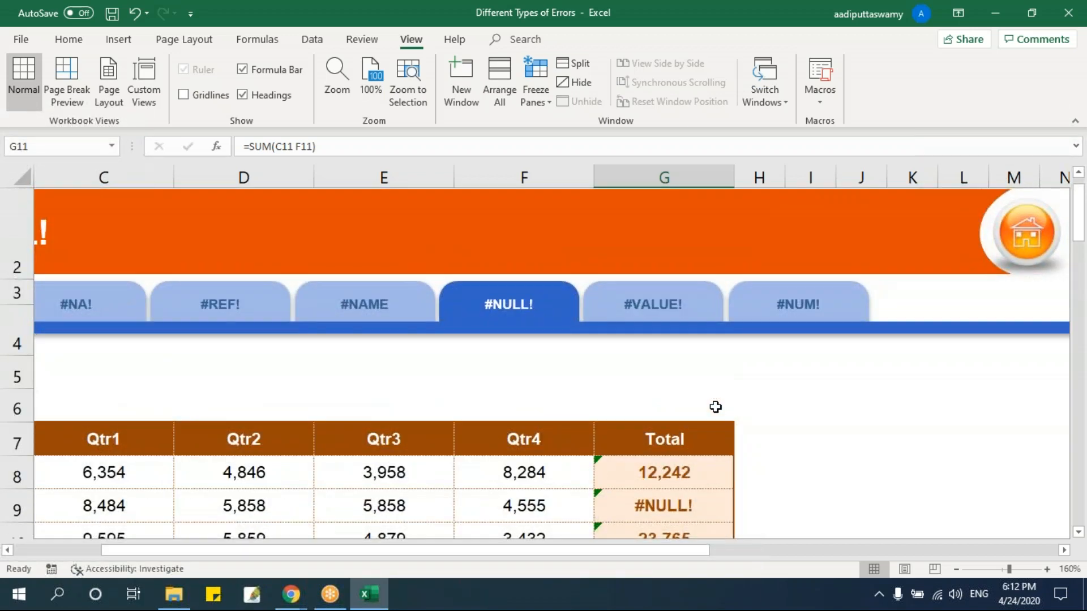
scroll(716, 407, down, 3)
double_click(689, 305)
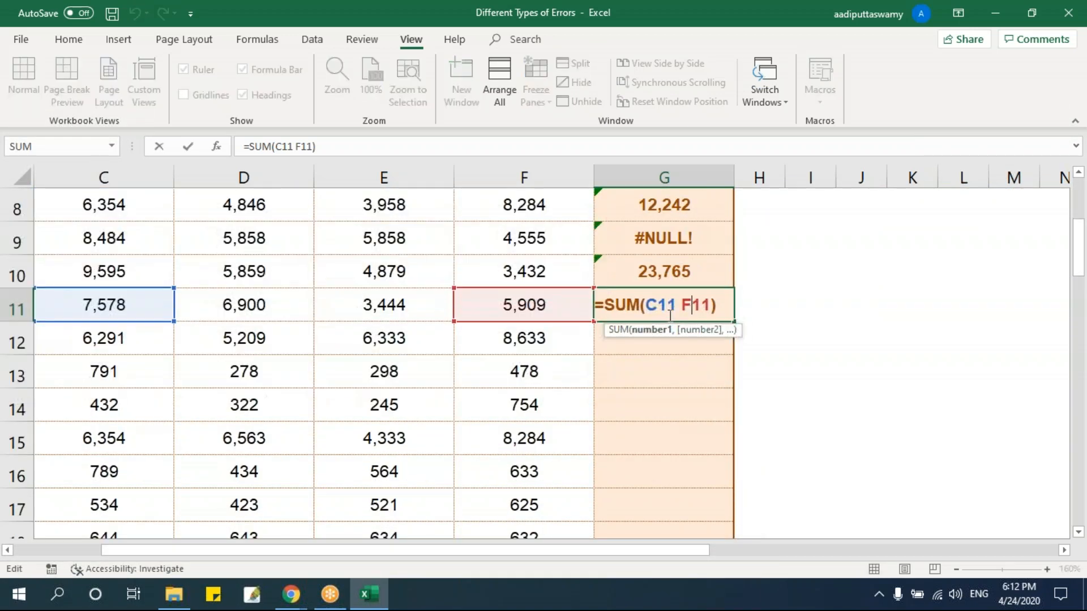
key(Escape)
double_click(687, 239)
key(Escape)
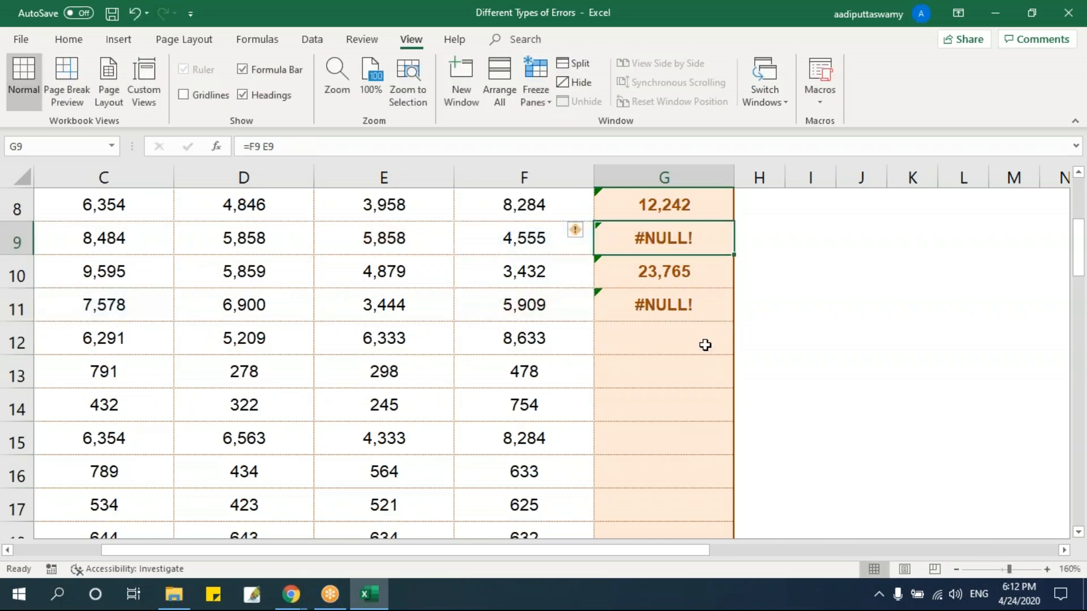
Open the #VALUE! sheet and select the Growth (%) cell F8 of Anise Seeds East.
scroll(703, 344, up, 2)
click(688, 315)
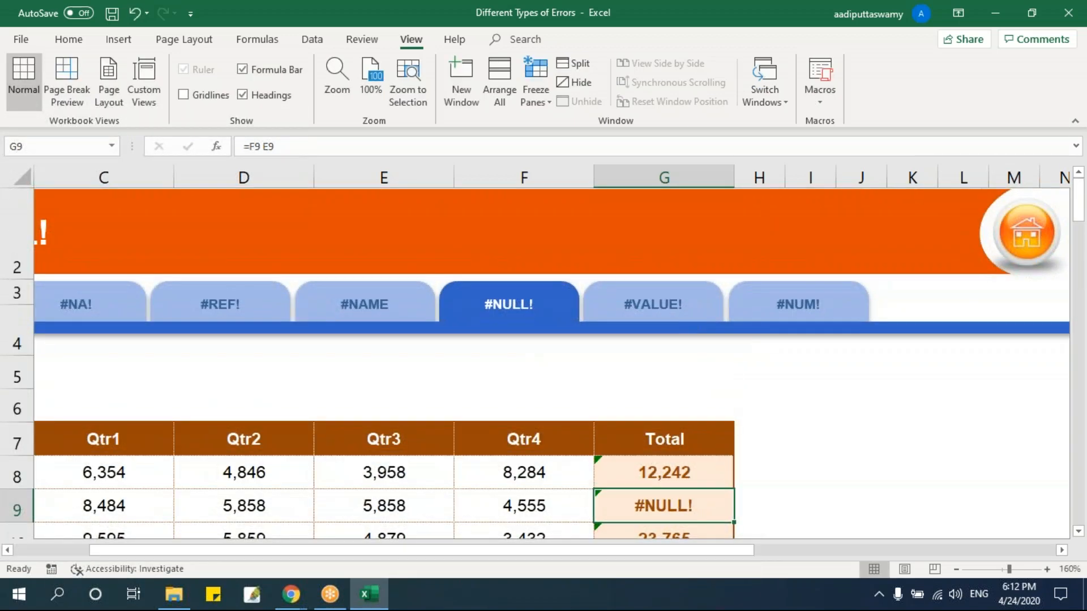
click(458, 348)
key(alt+w)
key(f)
key(f)
scroll(545, 399, up, 3)
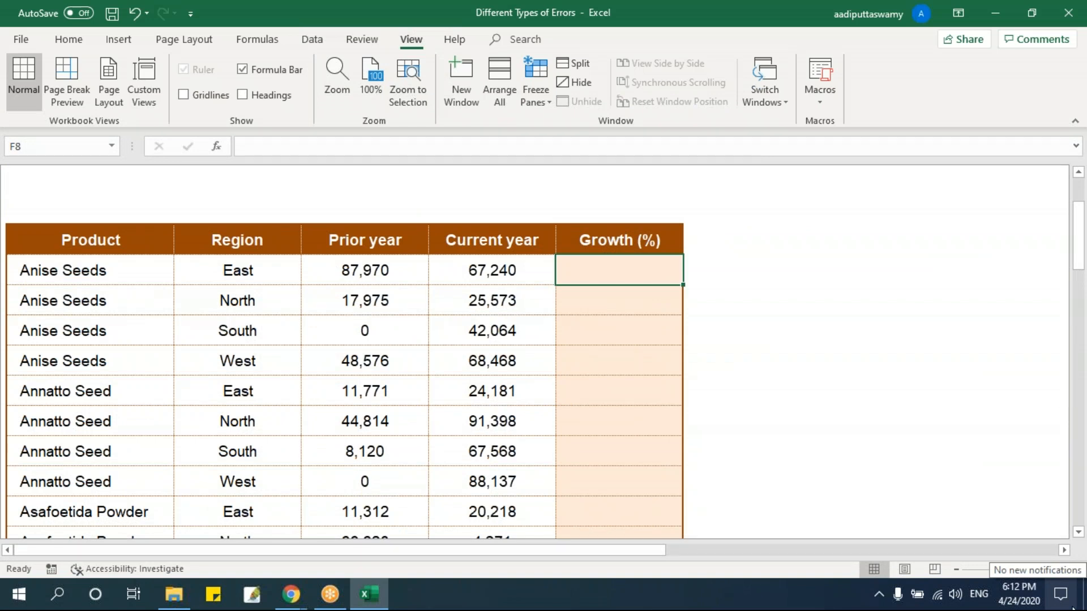
Enter =E8/C8 in F8 to divide the current-year figure by the text in the Region column.
text(=)
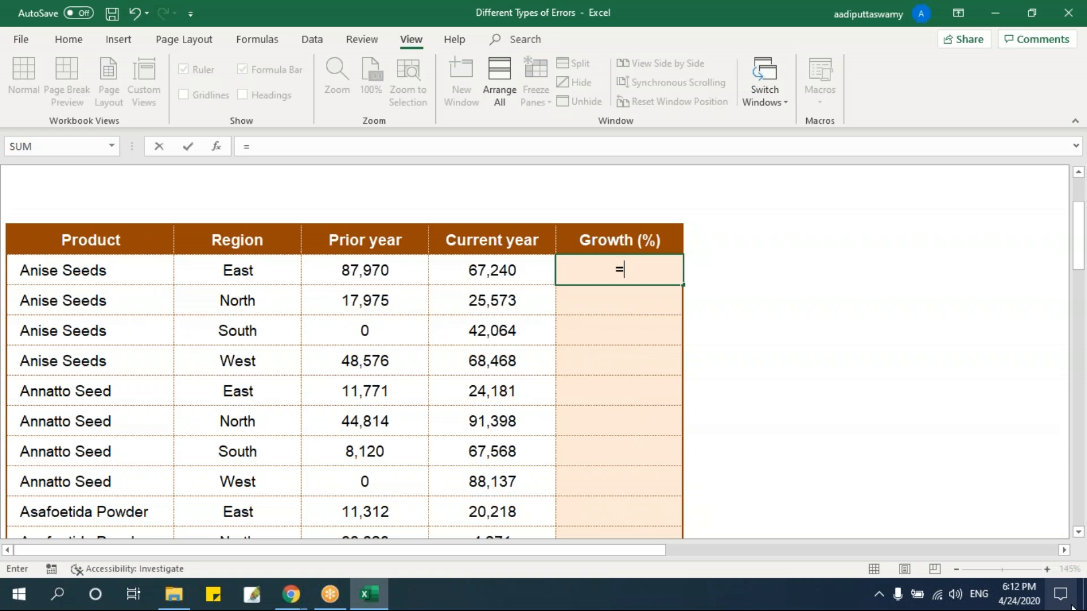
key(Left)
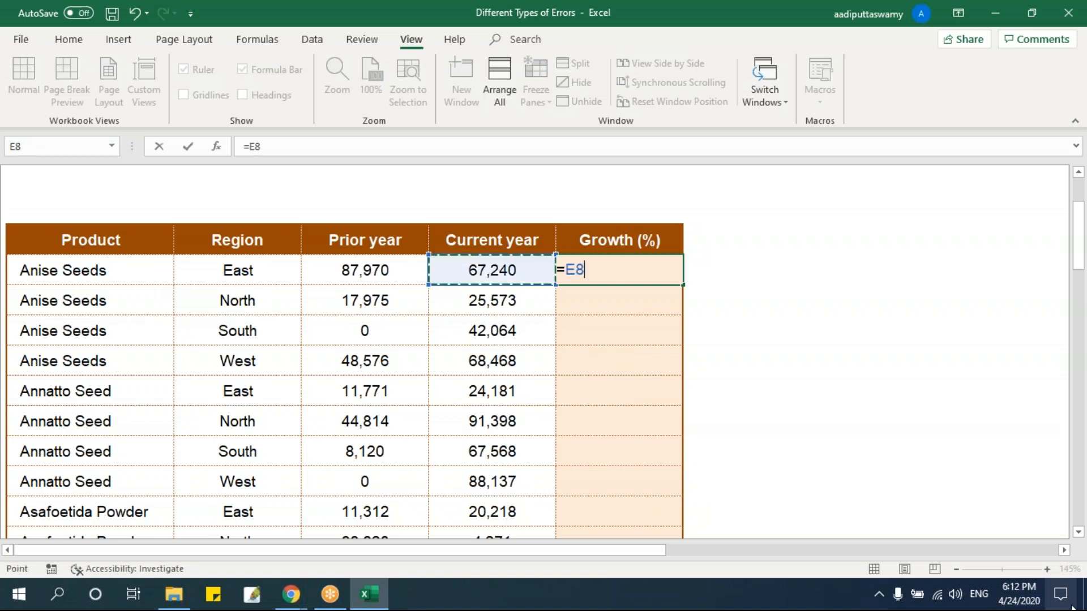
text(/)
key(Left)
key(Left)
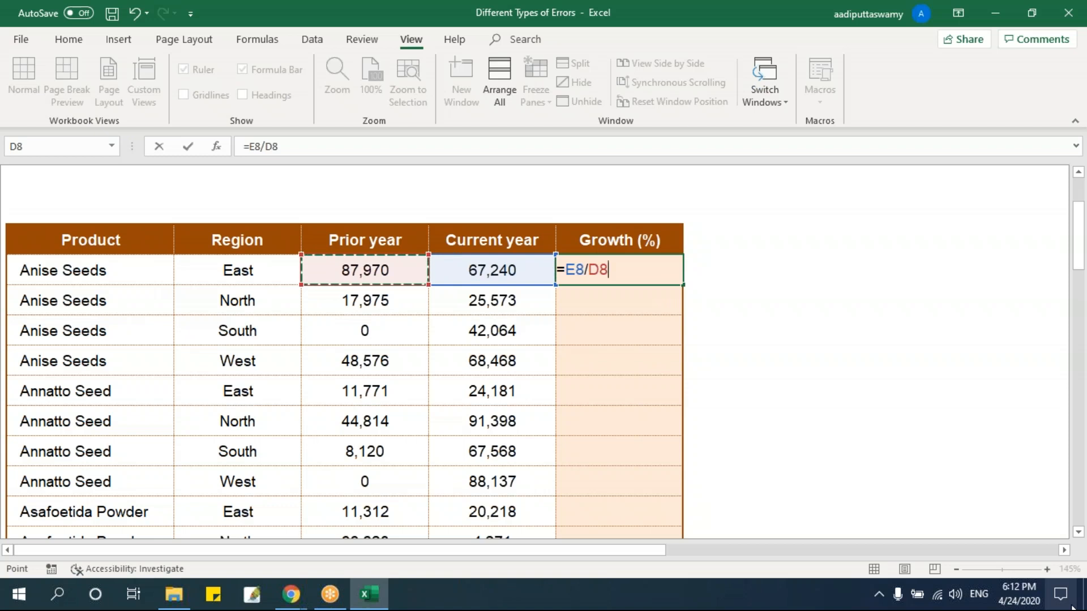
key(Left)
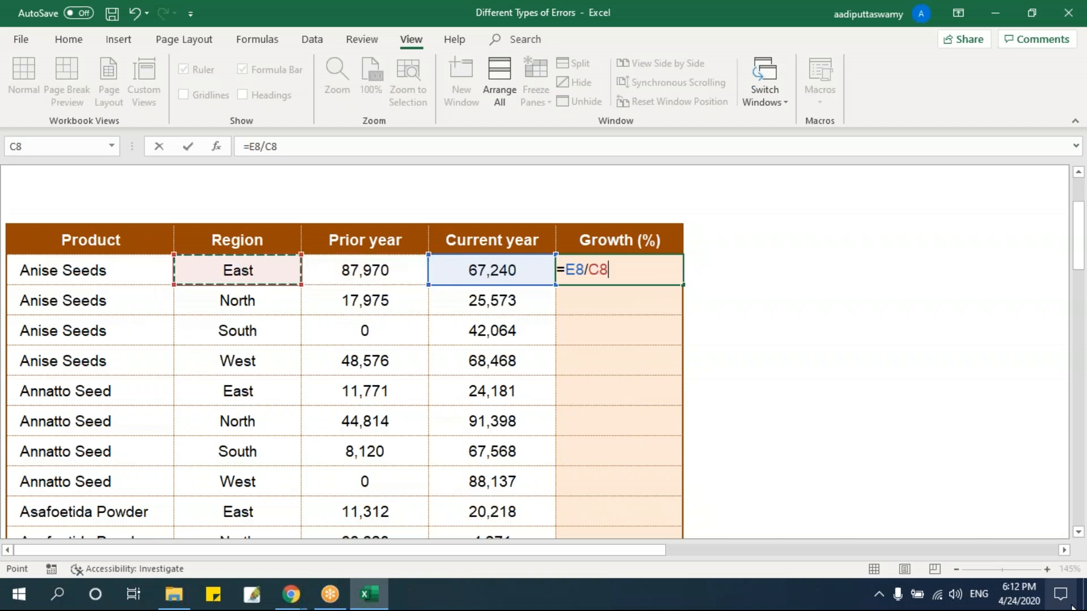
key(Return)
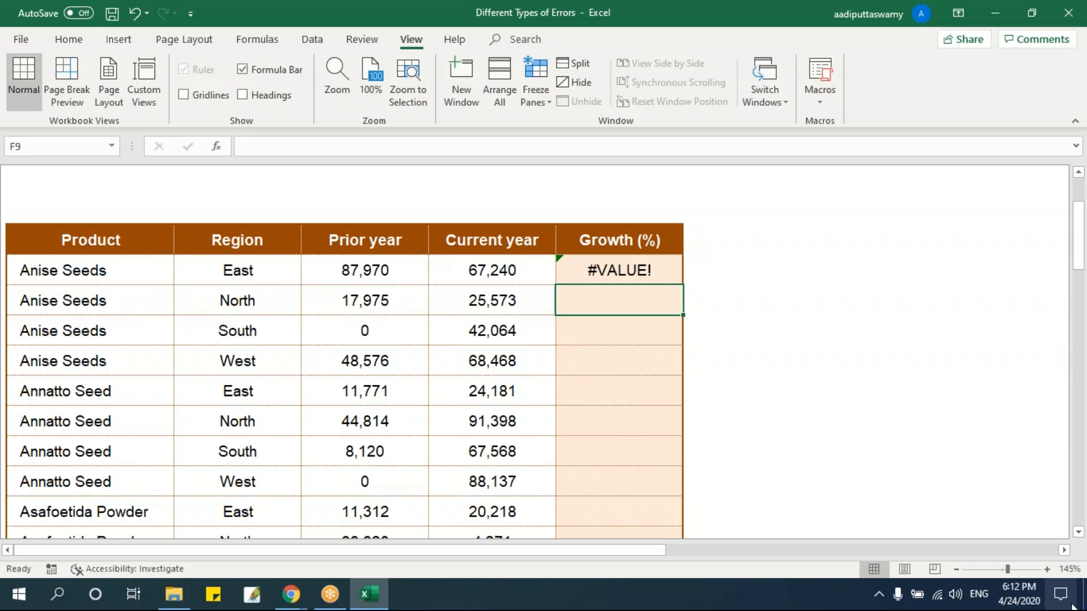
Enter =FIND("z",C8) in G8 to look for the letter z in the first row's Region text.
key(Up)
key(Right)
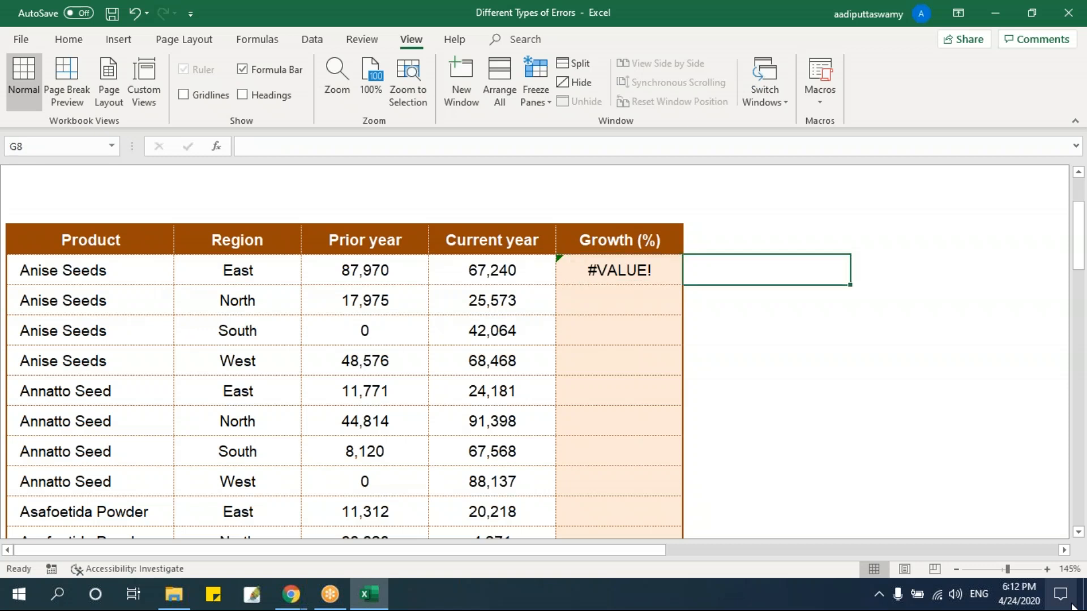
text(=find)
key(Tab)
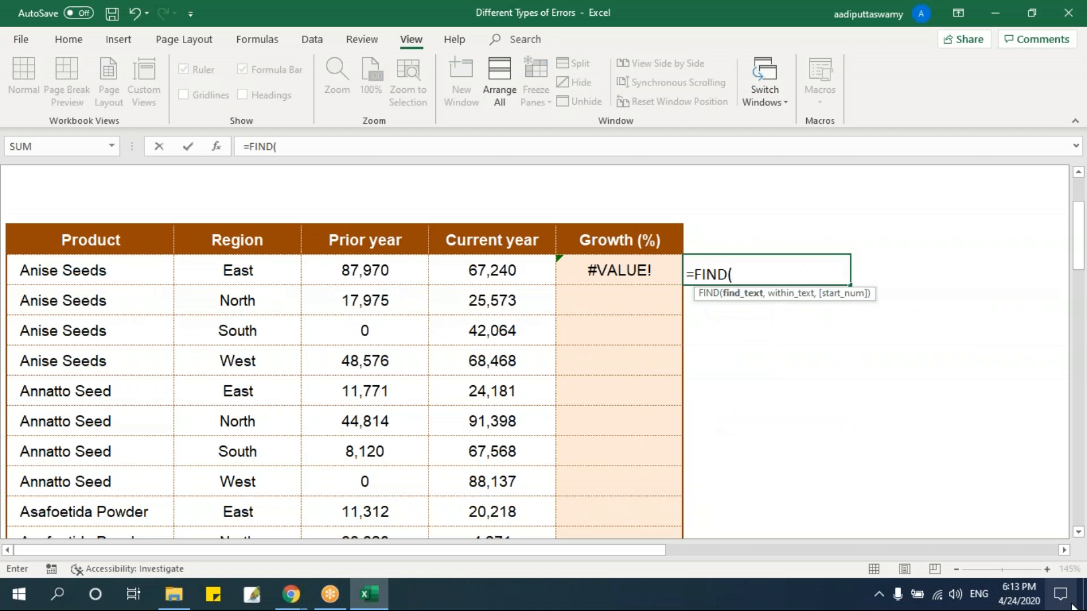
text("z",)
click(235, 277)
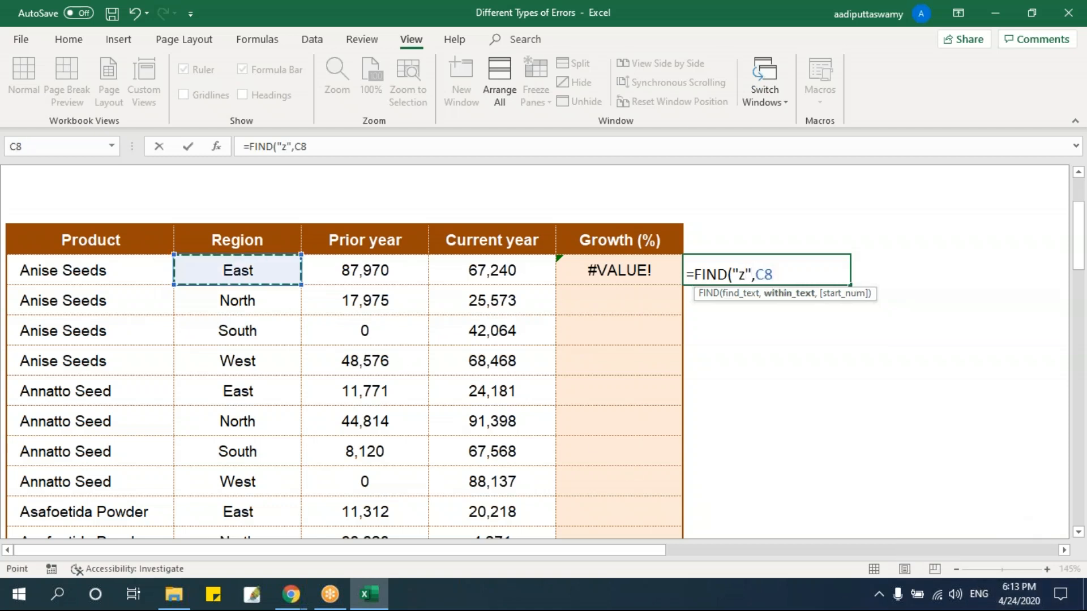
key(Return)
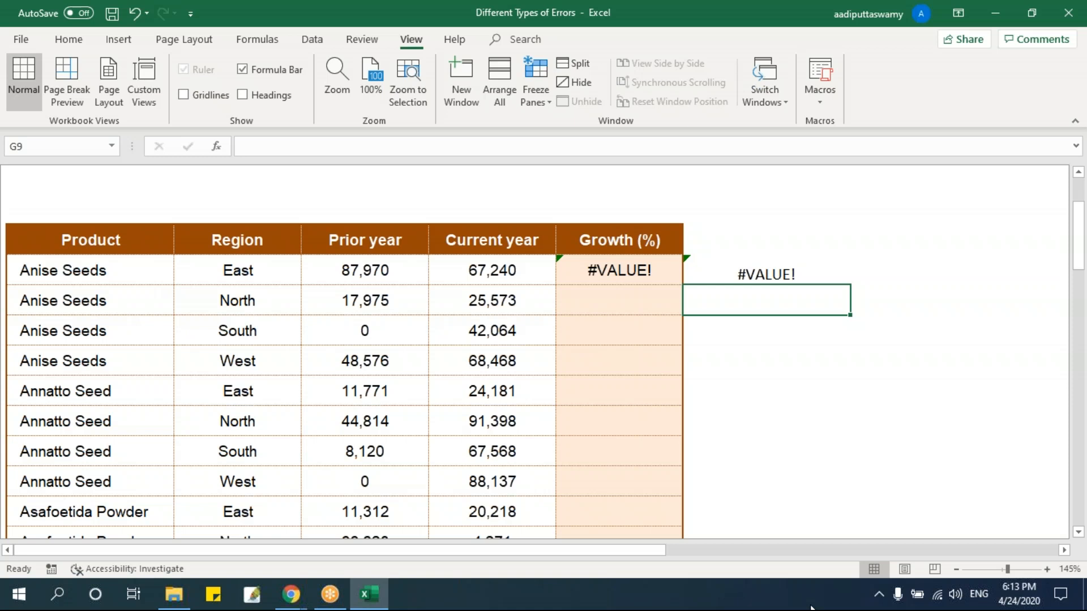
Review the FIND formula in G8 and leave it as it is.
double_click(775, 275)
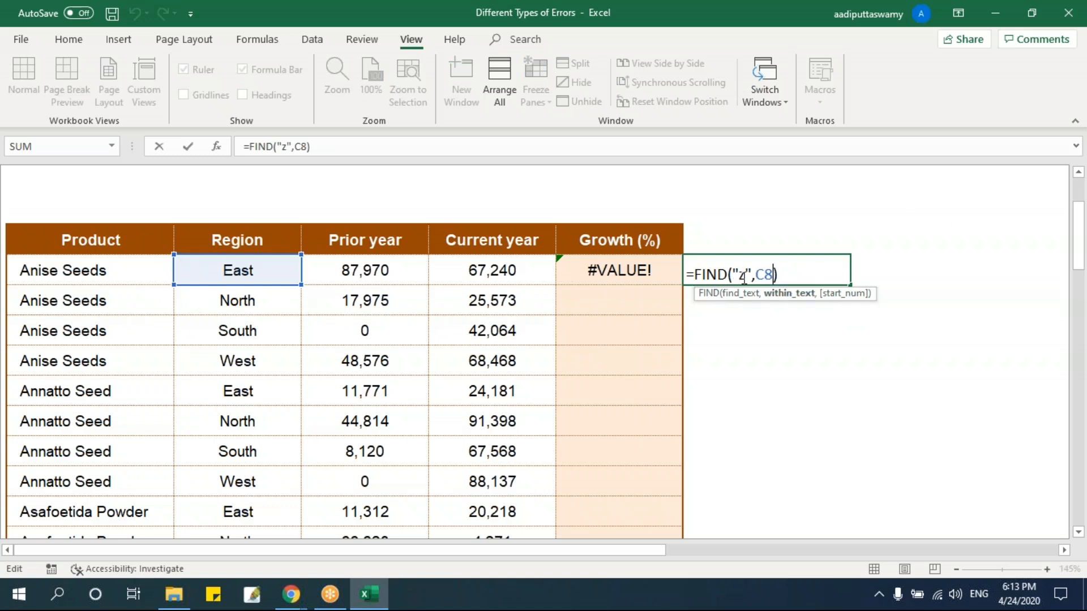
key(Return)
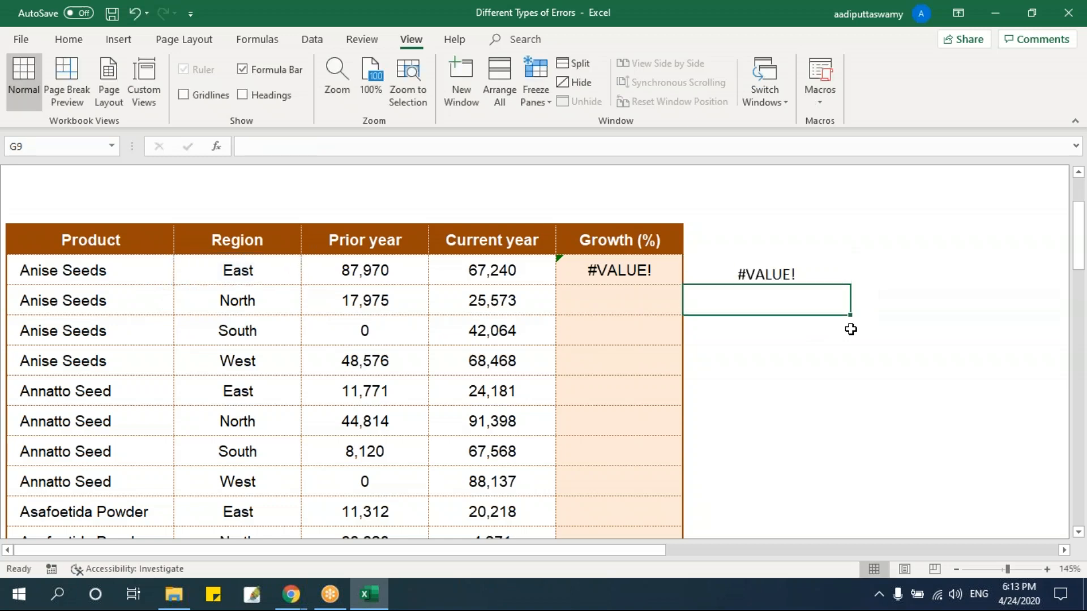
On the #NUM! sheet, enter =D8^E8 in Total cell F8 to raise the first row's Price to the power of Quantity Rise.
scroll(851, 329, up, 3)
click(978, 270)
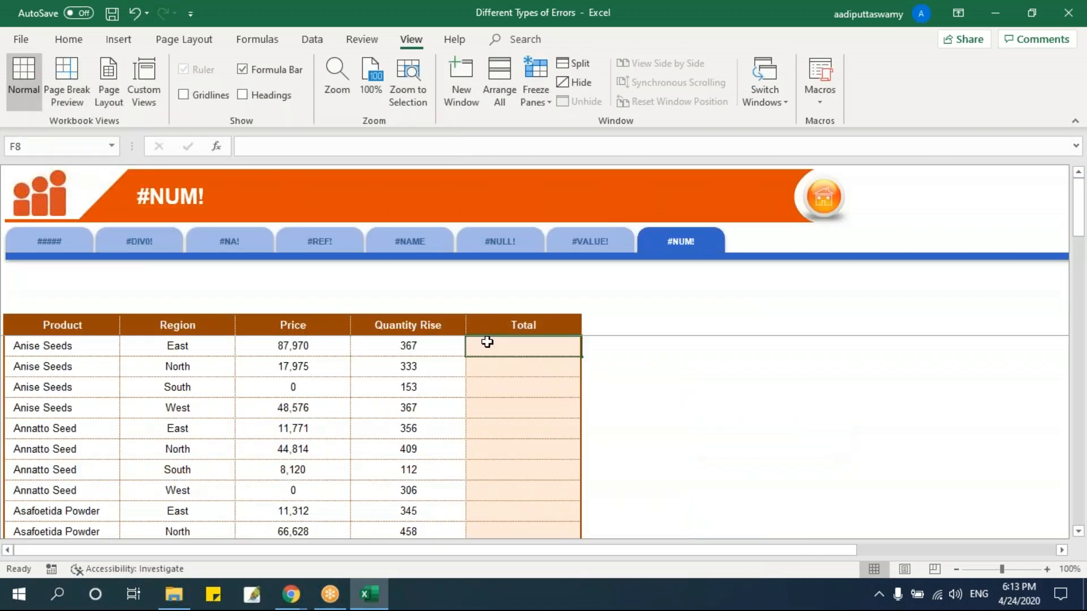
scroll(707, 441, up, 3)
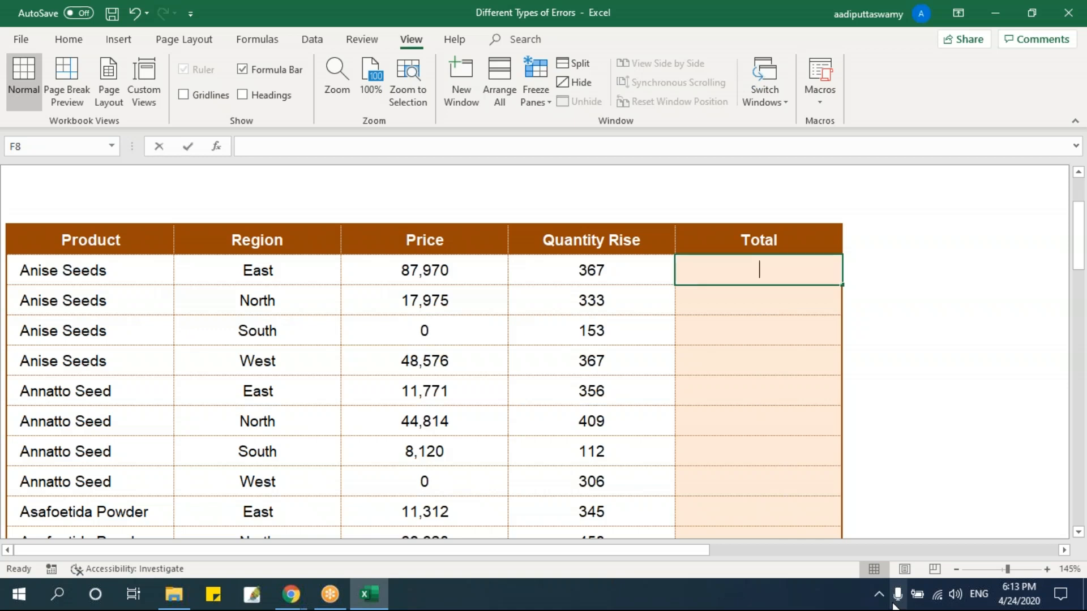
text(=)
key(Left)
key(Left)
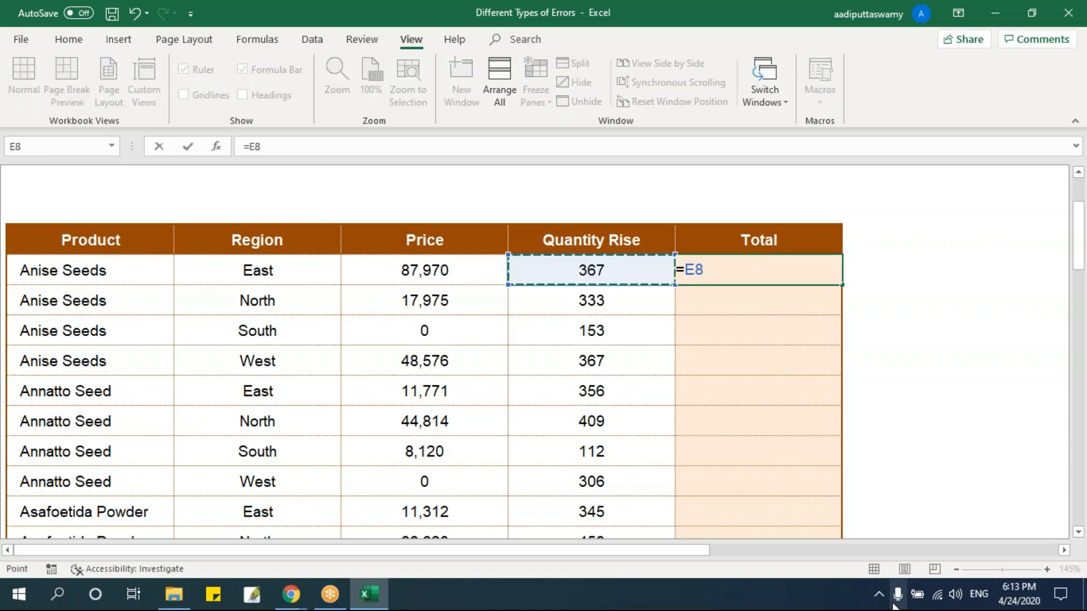
text(^)
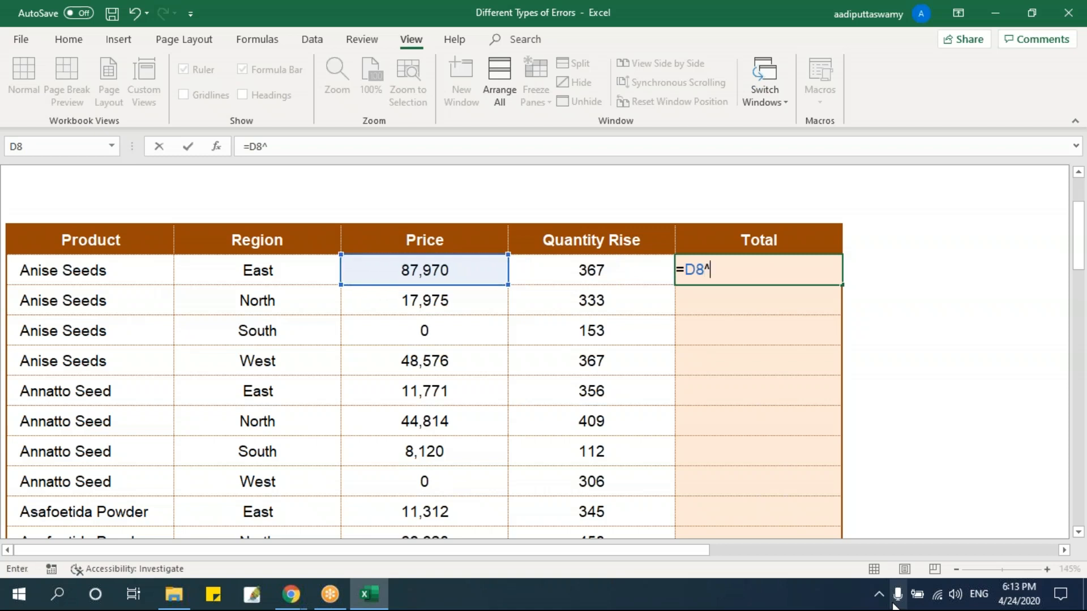
key(Left)
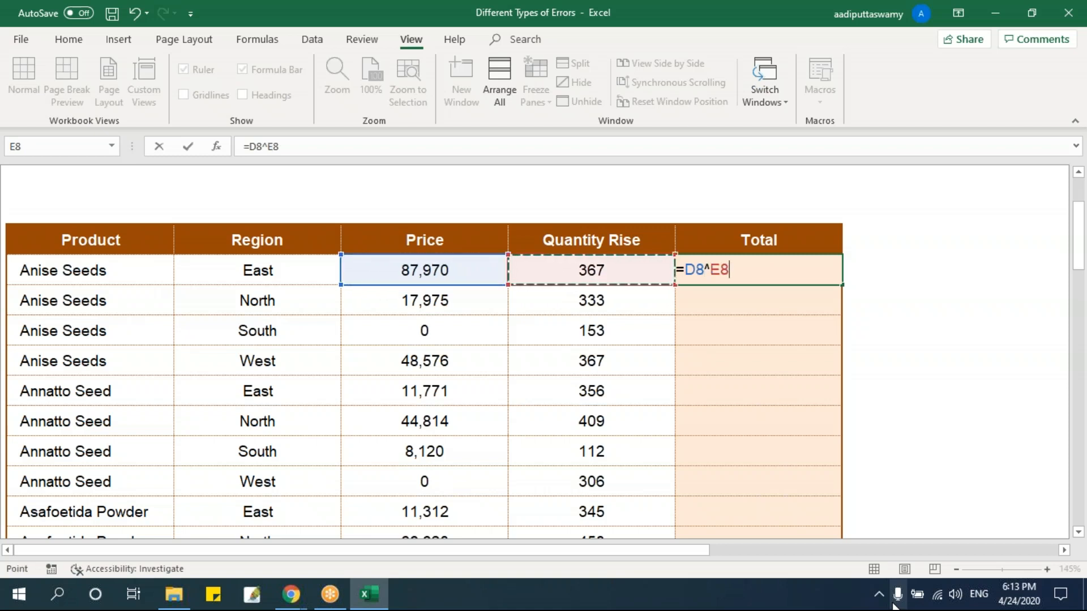
key(Return)
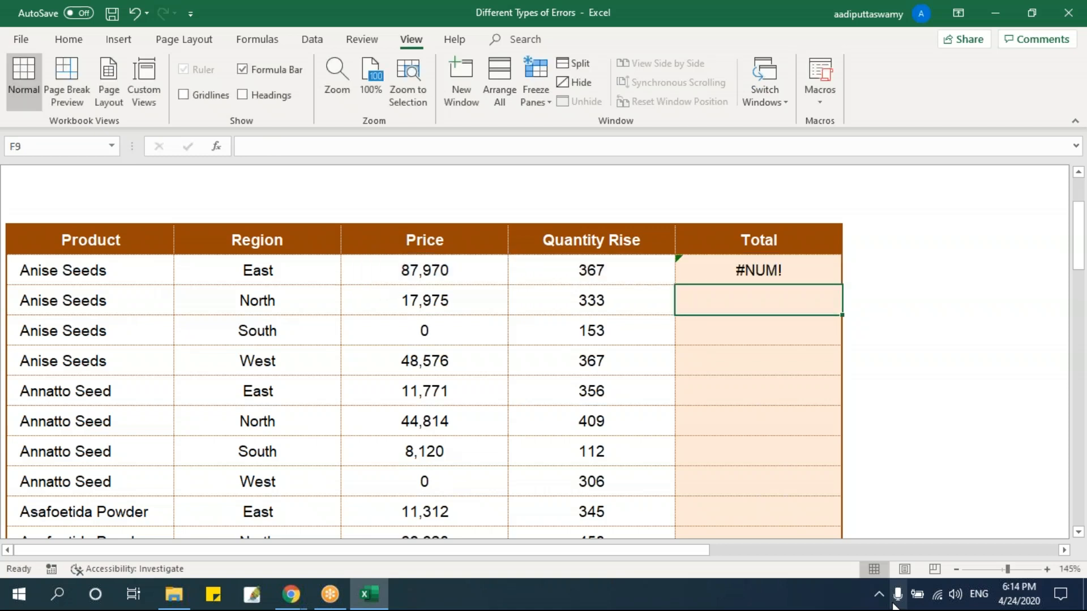
Review the power formula in Total cell F8, leaving it as it is.
double_click(747, 267)
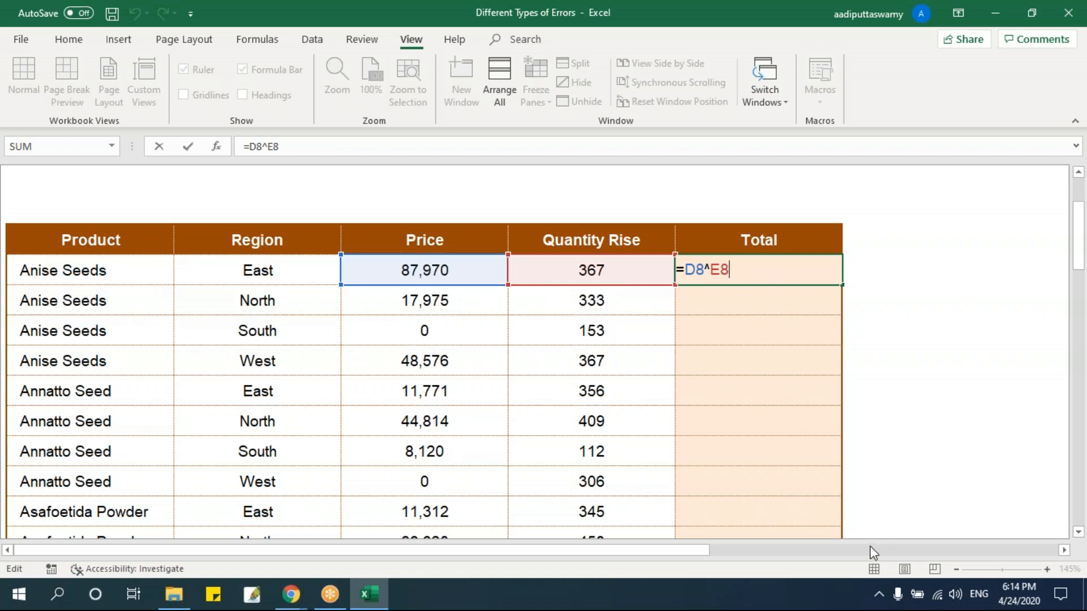
key(Return)
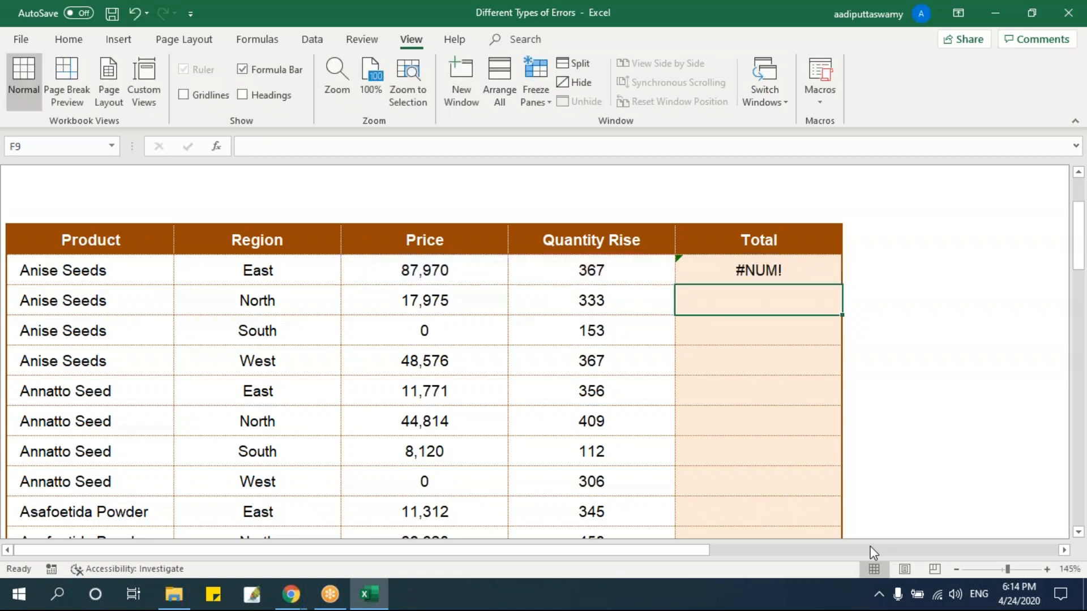
click(771, 271)
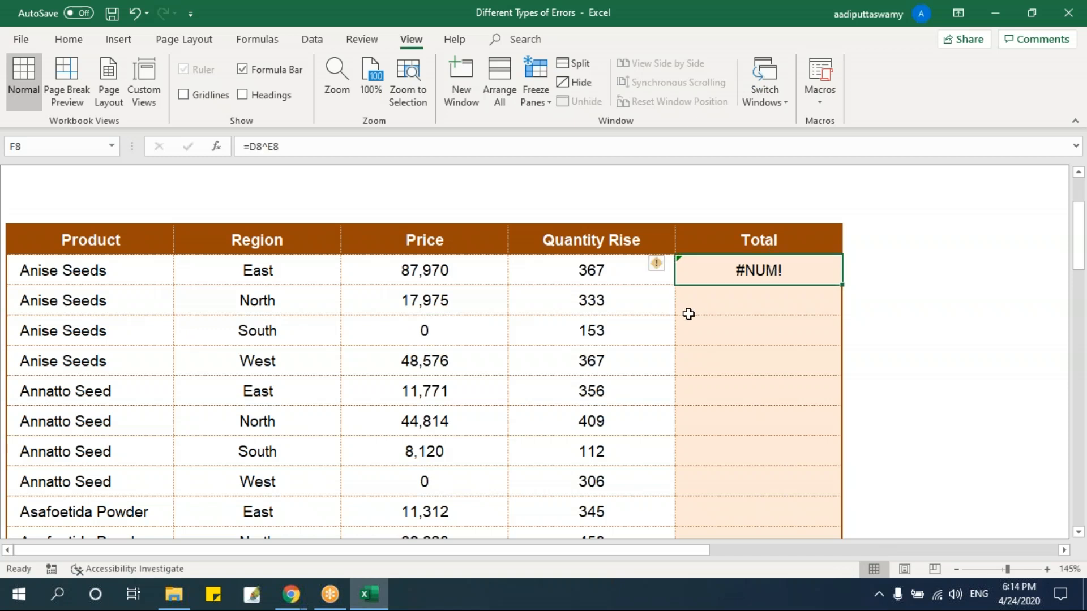
click(763, 296)
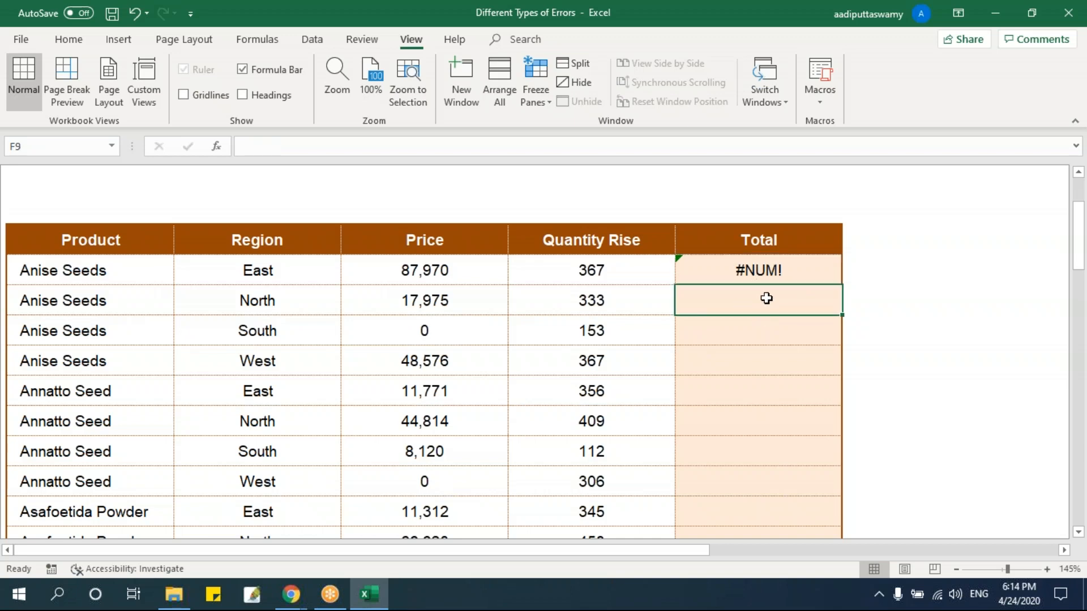
Revisit the ##### sheet and the #DIV0! sheet to recap their errors.
scroll(761, 307, up, 1)
scroll(761, 307, up, 1)
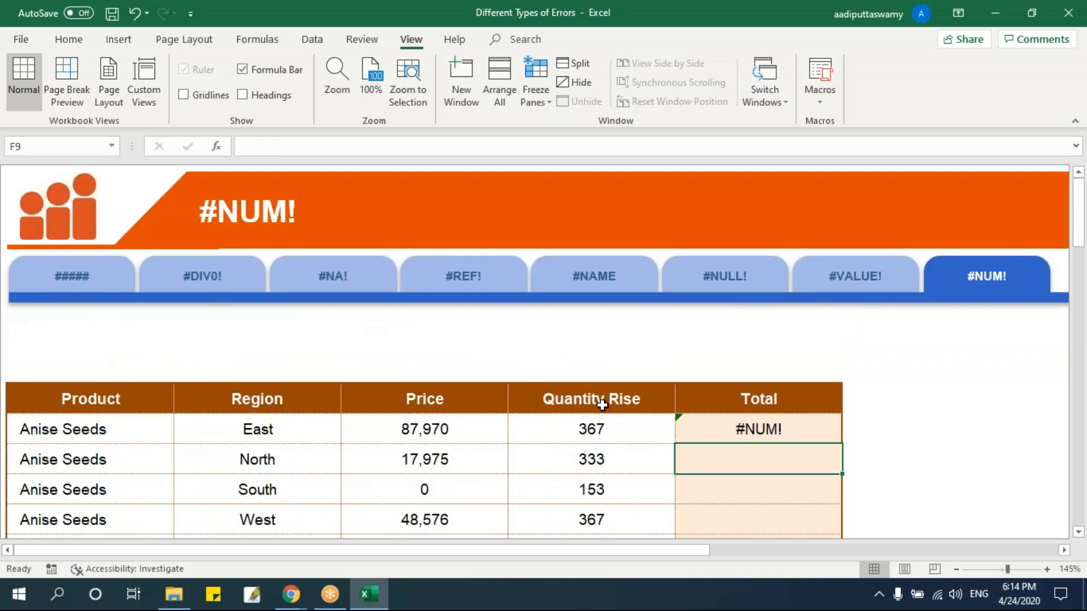
click(97, 287)
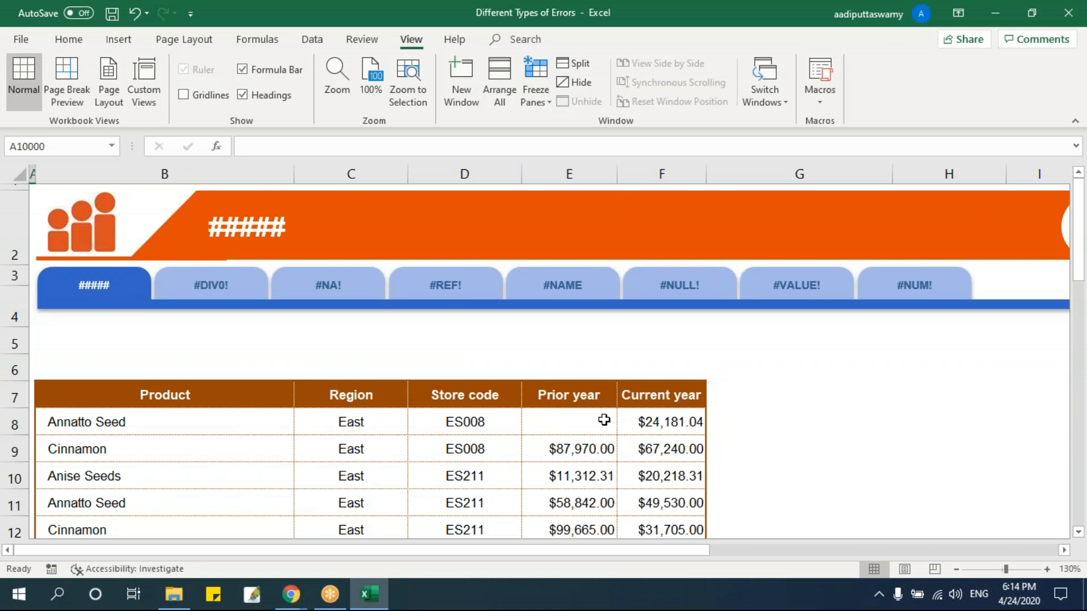
click(189, 286)
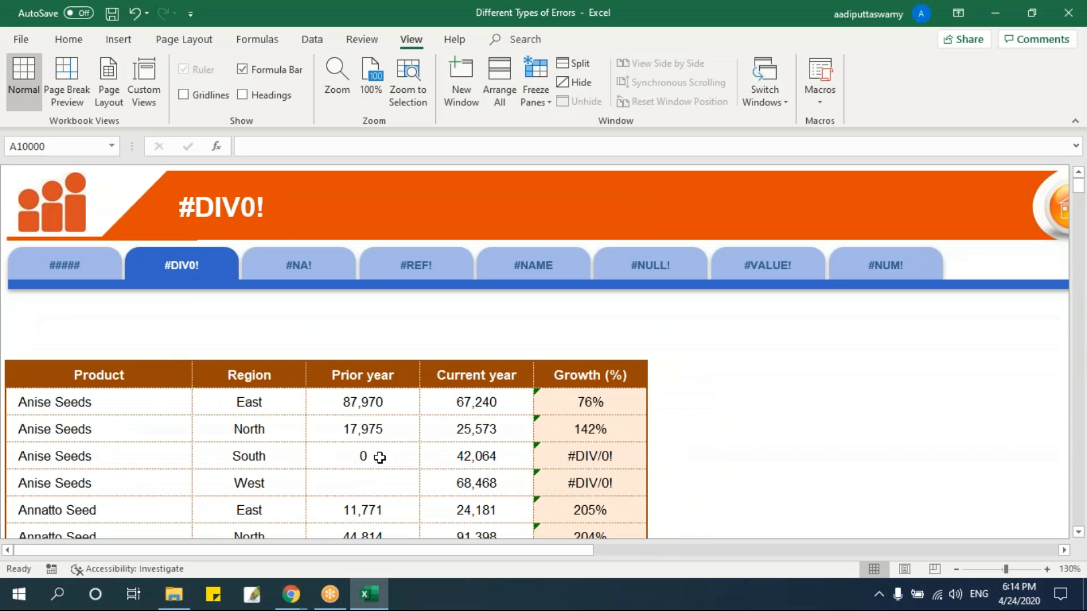
Open the #NA! sheet and inspect the VLOOKUP formula in the Name result cell C9.
click(308, 271)
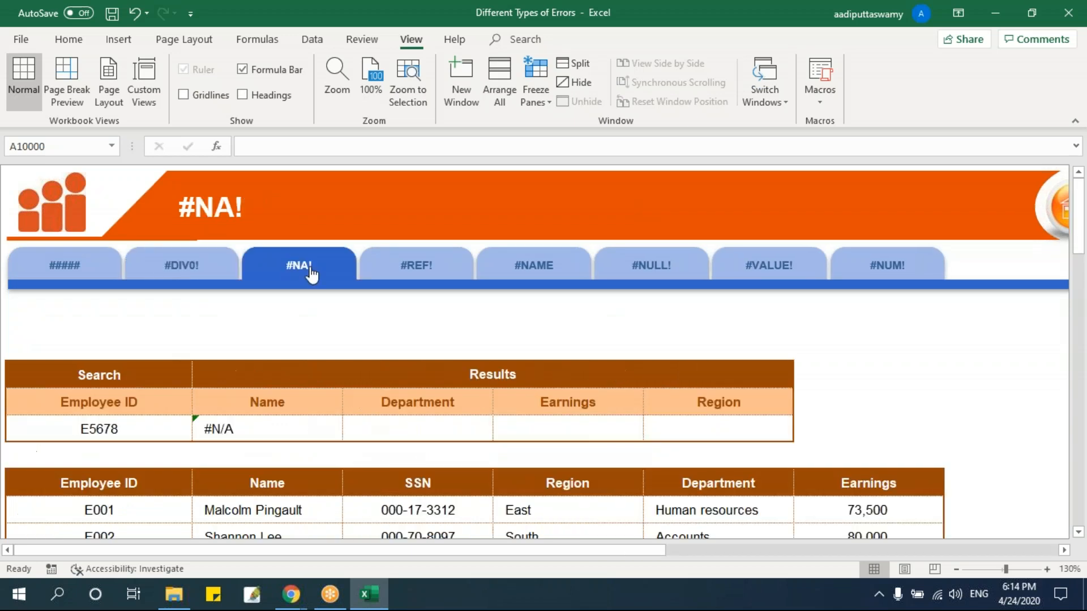
scroll(402, 379, down, 1)
scroll(401, 379, down, 1)
click(249, 327)
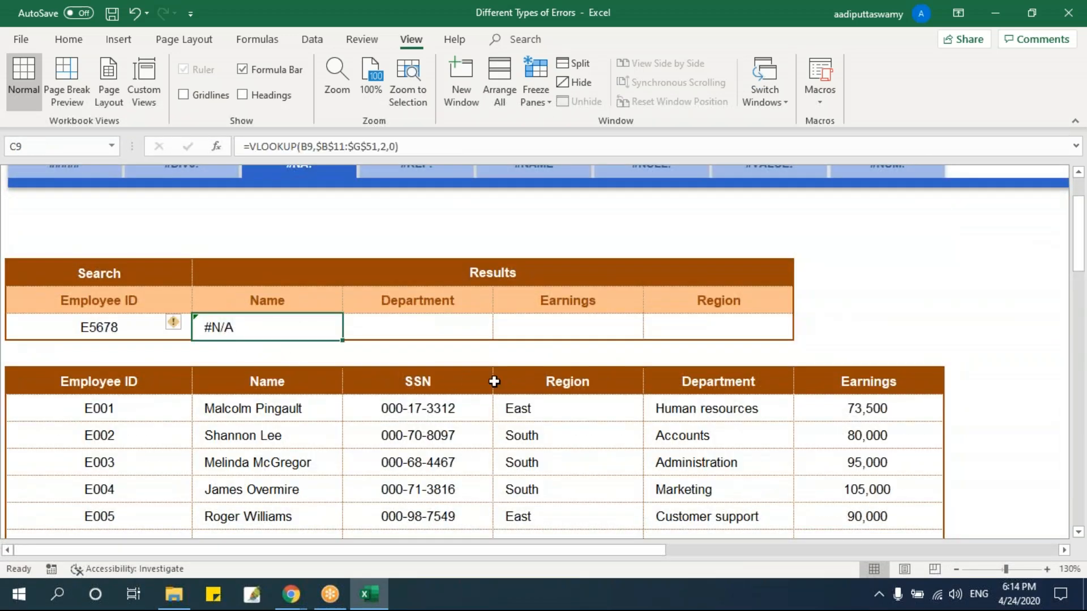
Open the #REF! sheet and inspect the VLOOKUP formula in the Department result cell D9.
scroll(476, 357, up, 2)
click(439, 270)
scroll(396, 306, down, 2)
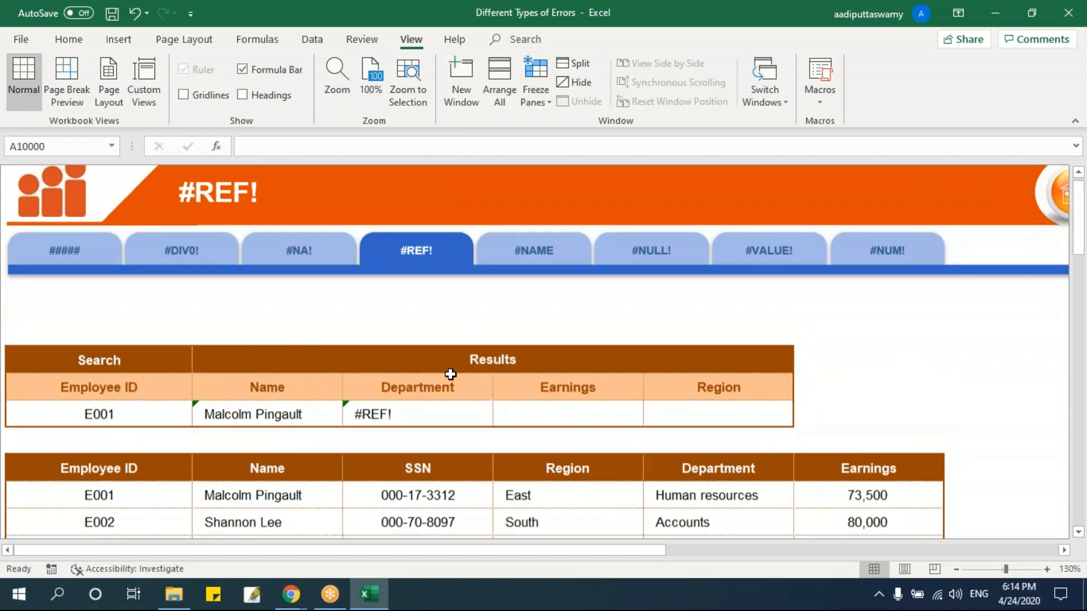
click(389, 318)
scroll(563, 357, up, 2)
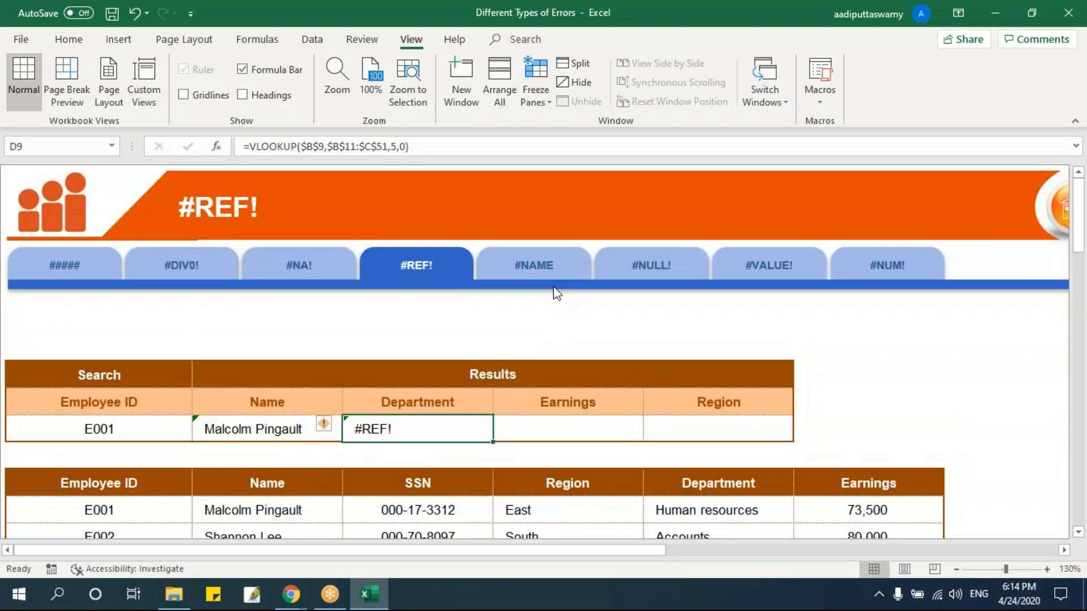
Open the #NAME sheet and inspect the misspelled function in Mustard Seed's Total cell G9.
click(558, 274)
scroll(953, 395, down, 2)
click(866, 347)
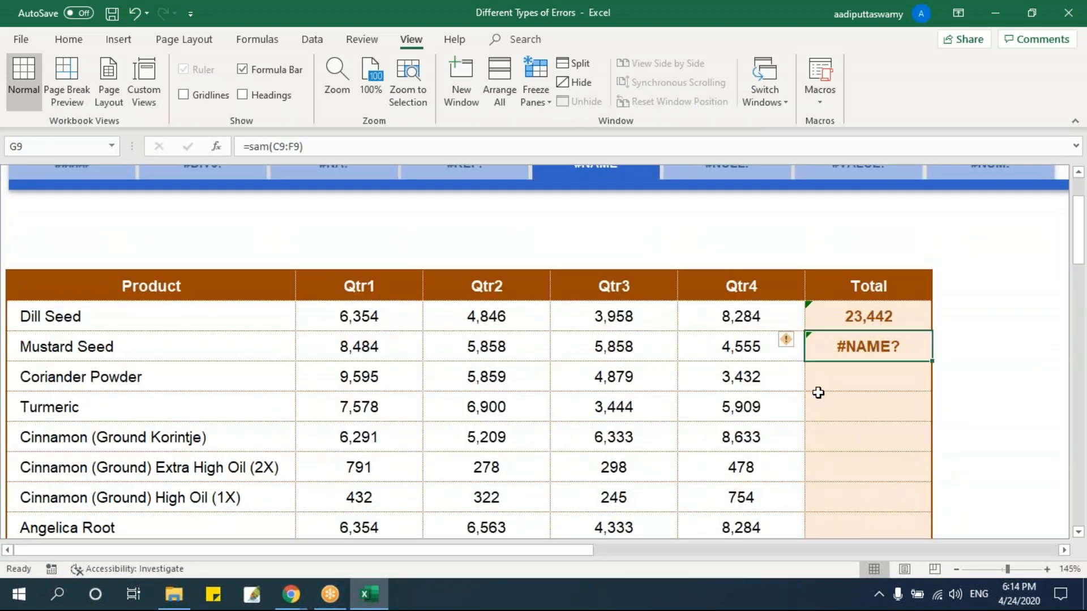
Open the #NULL! sheet and inspect the formula in Mustard Seed's Total cell G9.
scroll(818, 392, up, 1)
scroll(817, 392, up, 1)
click(755, 283)
scroll(832, 441, down, 3)
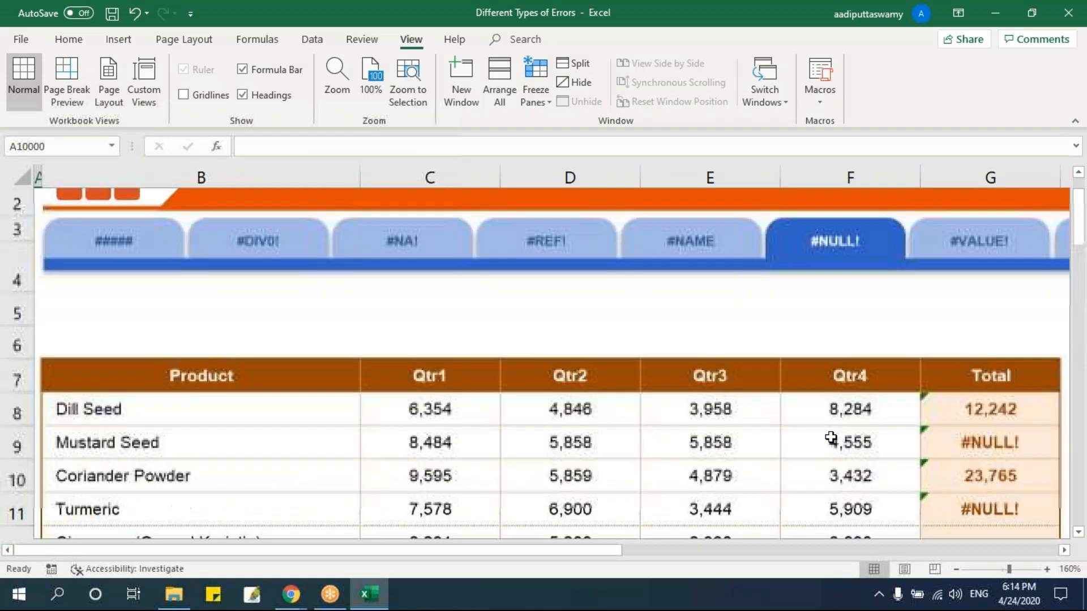
click(983, 391)
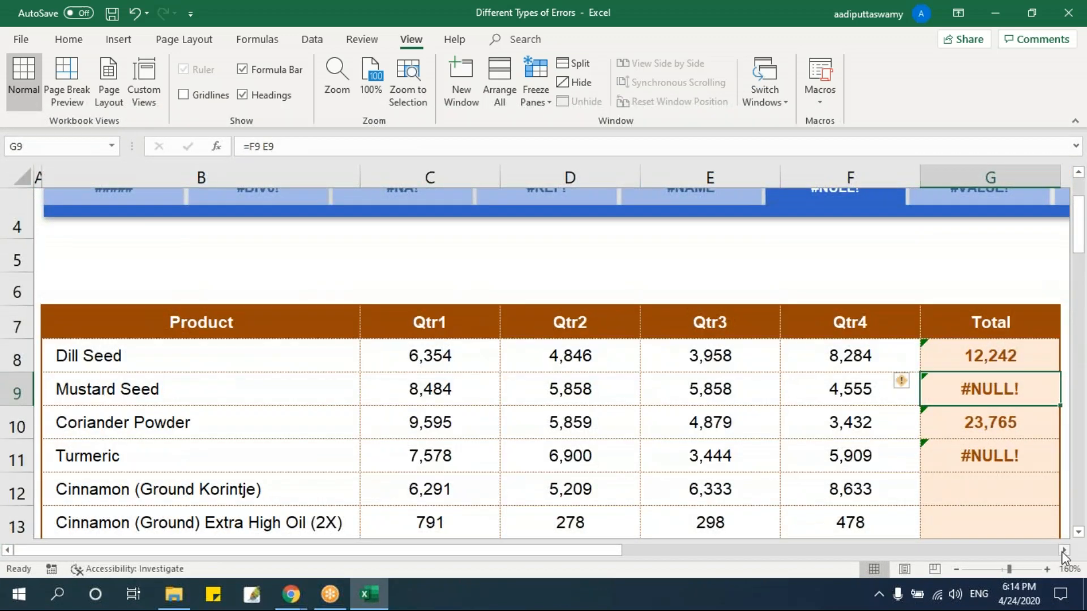
Open the #VALUE! sheet and inspect the FIND formula in G8 beside the Growth (%) column.
click(1064, 550)
click(1064, 550)
scroll(553, 321, up, 1)
click(553, 321)
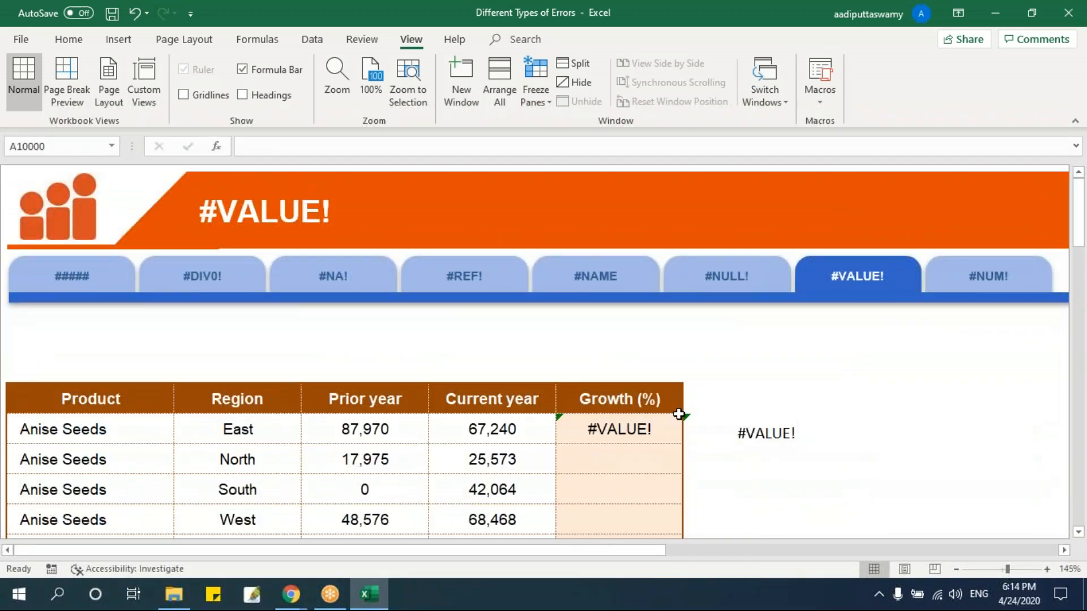
scroll(696, 441, down, 1)
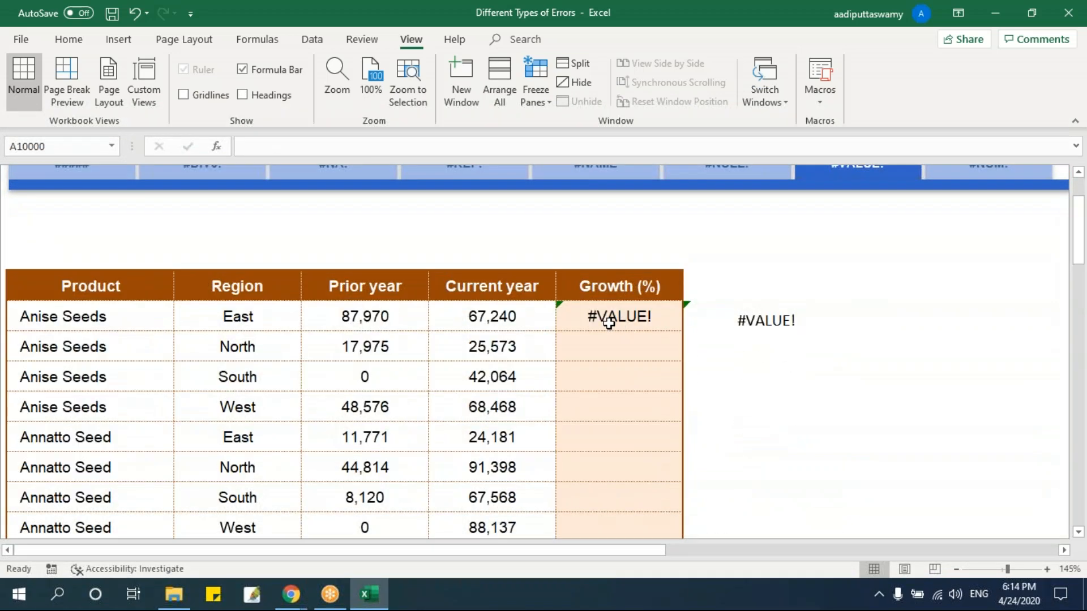
click(742, 326)
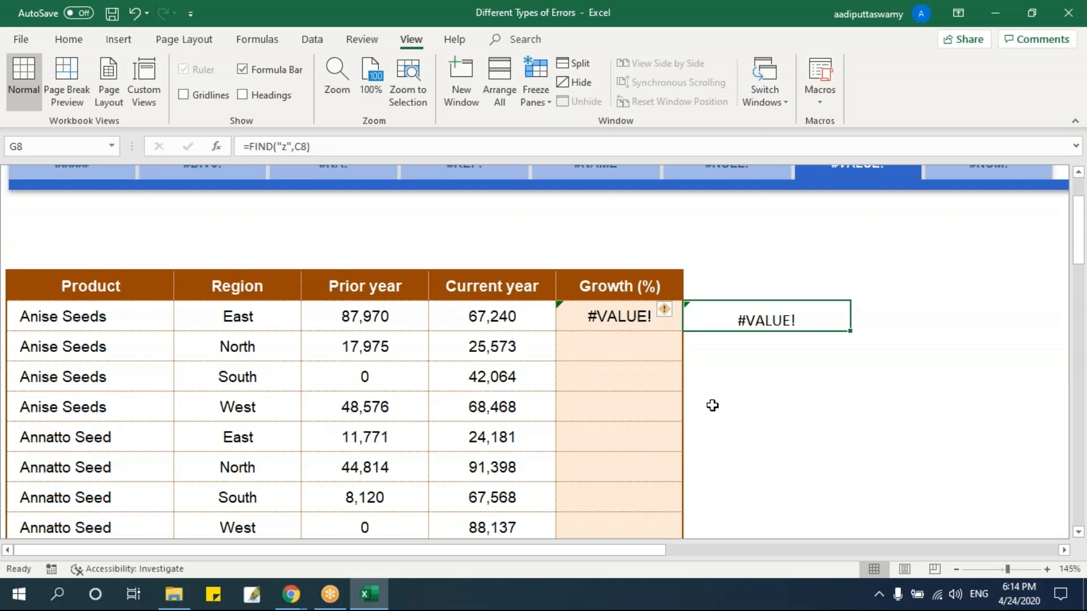
Return to the #NUM! sheet and inspect the formula in Total cell F8.
scroll(706, 441, up, 1)
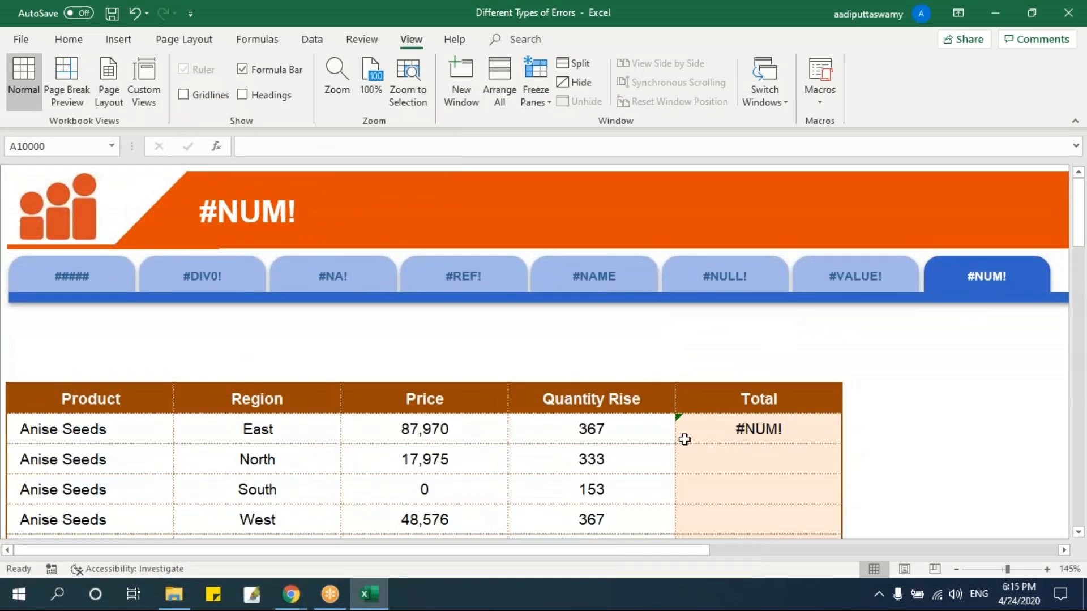
scroll(684, 438, down, 1)
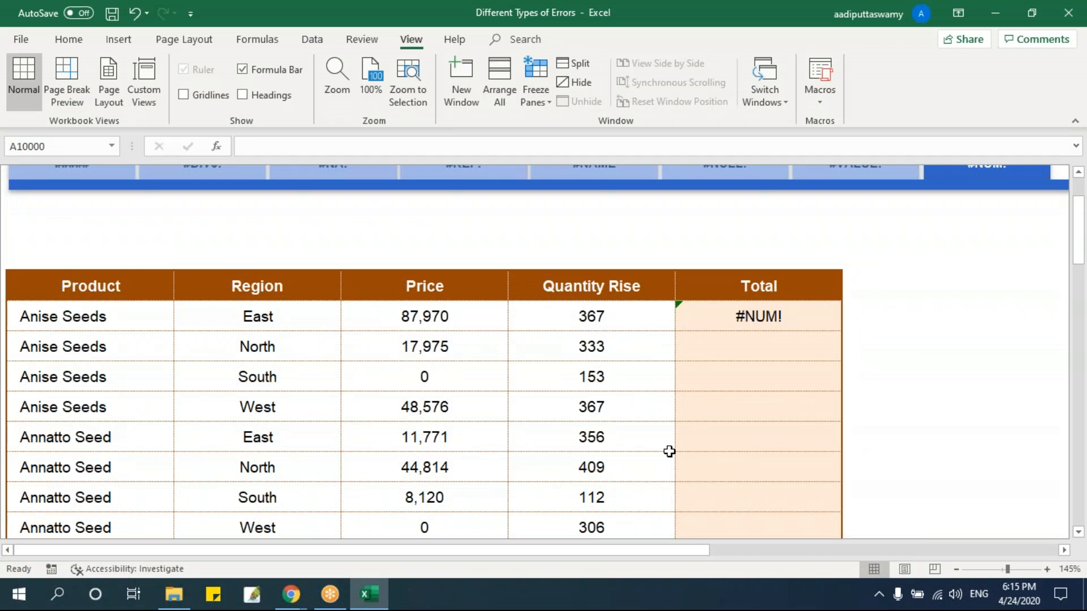
click(934, 366)
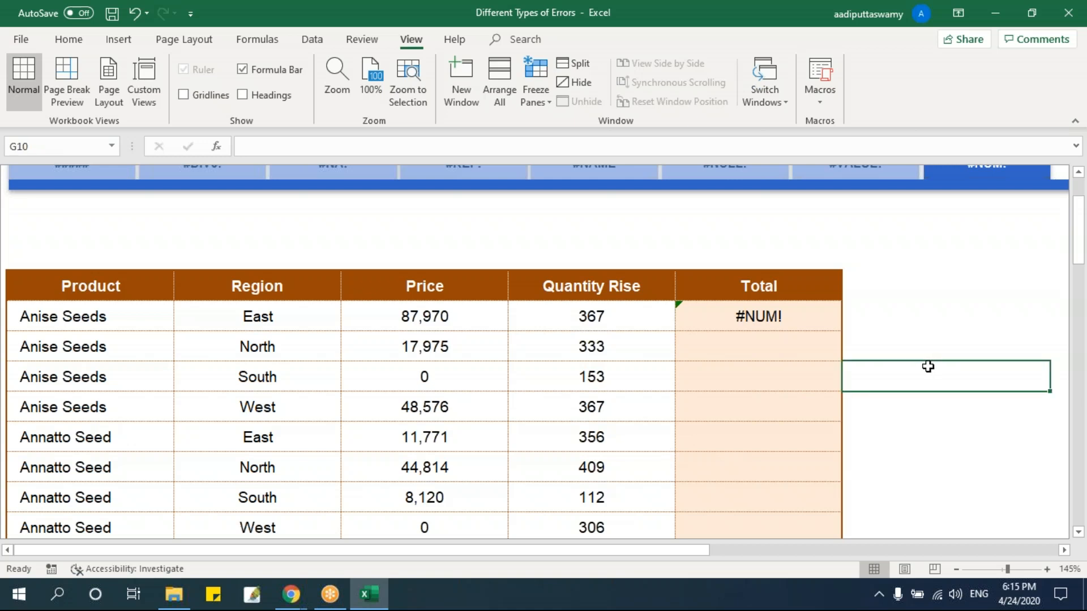
scroll(702, 362, up, 2)
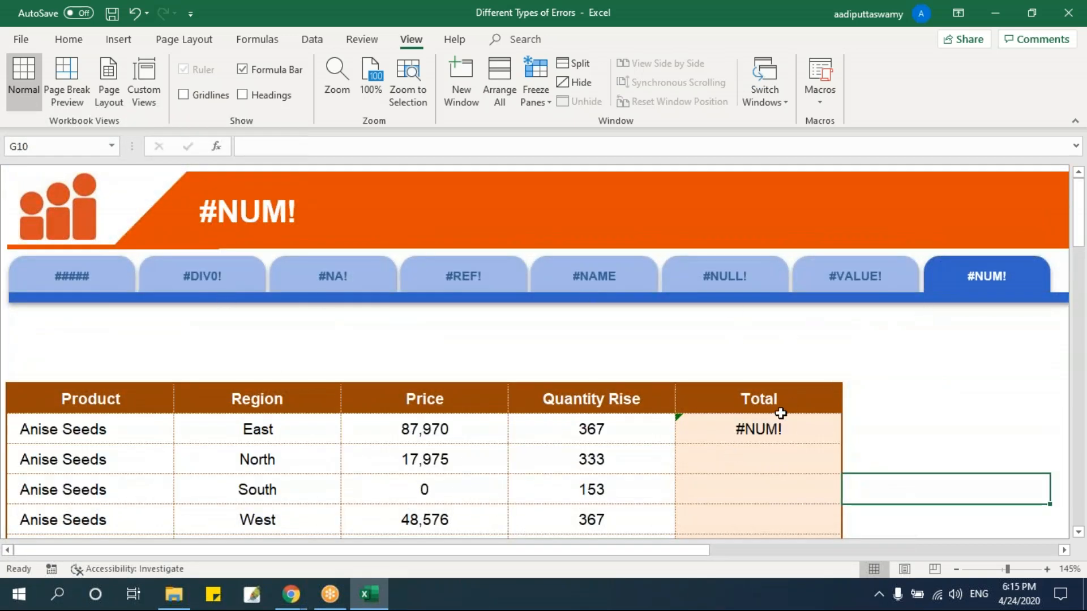
click(779, 431)
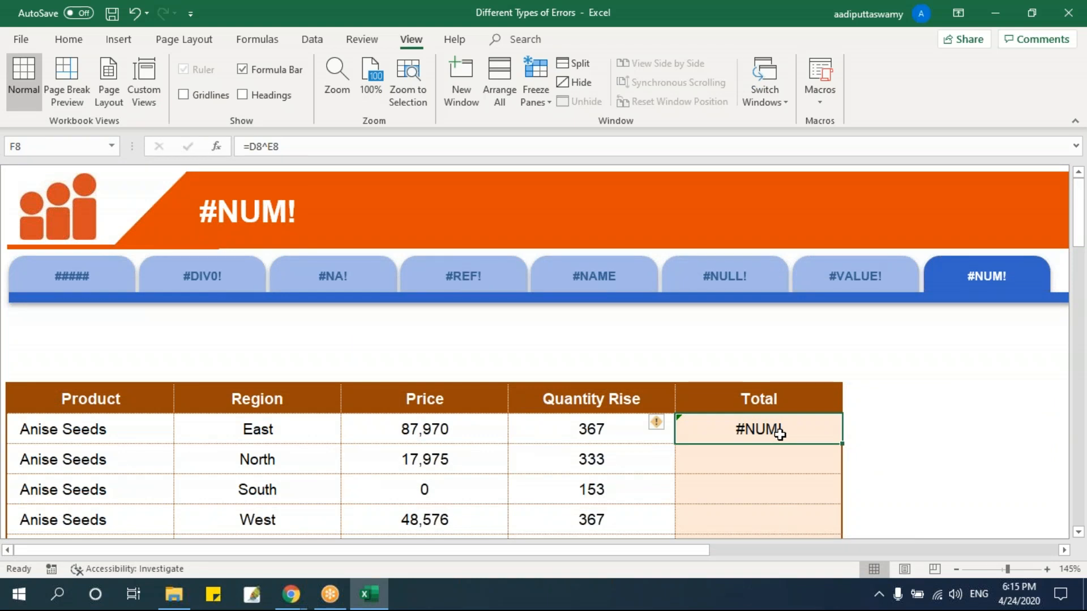
Close the Different Types of Errors workbook without saving its changes.
key(alt+f)
key(c)
click(569, 330)
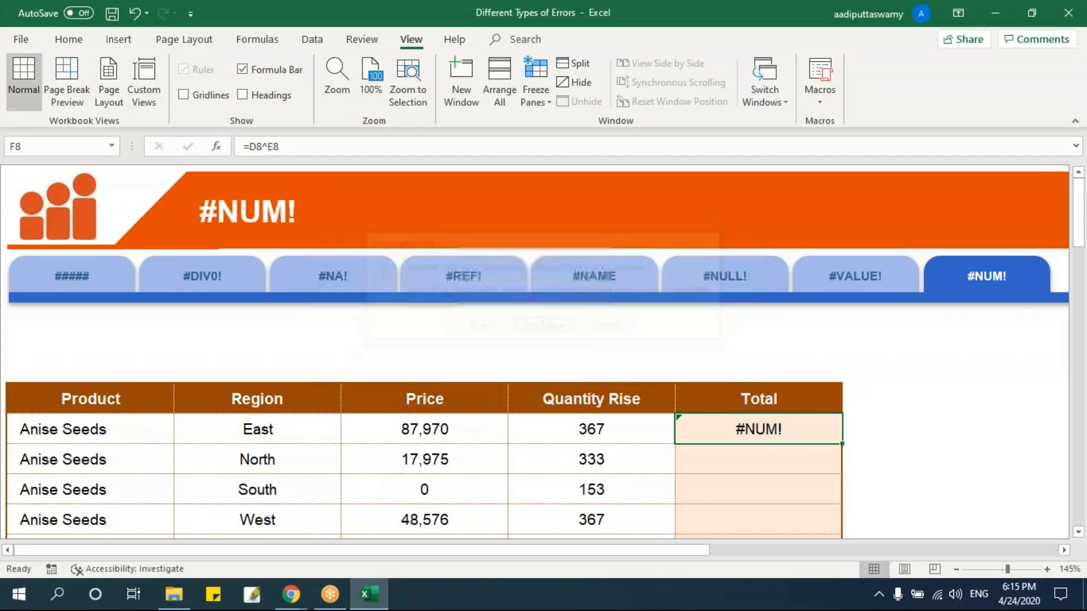
In File Explorer, go to the folder 07 - Formulae Auditing Formula View and open the Formulae Auditing & Formula View workbook for editing.
click(181, 599)
click(331, 222)
key(BackSpace)
key(BackSpace)
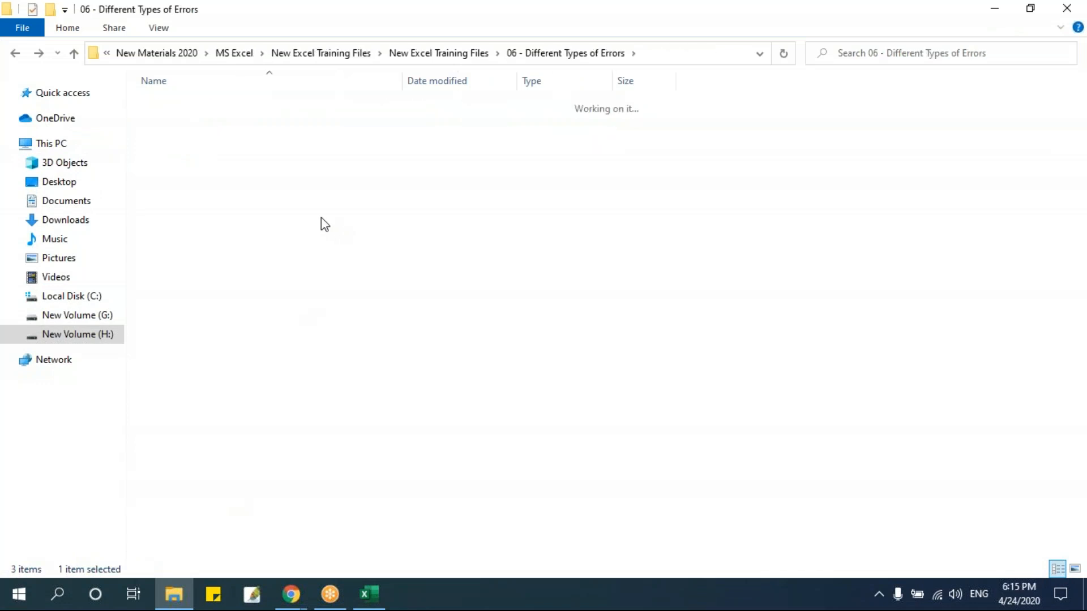
double_click(295, 203)
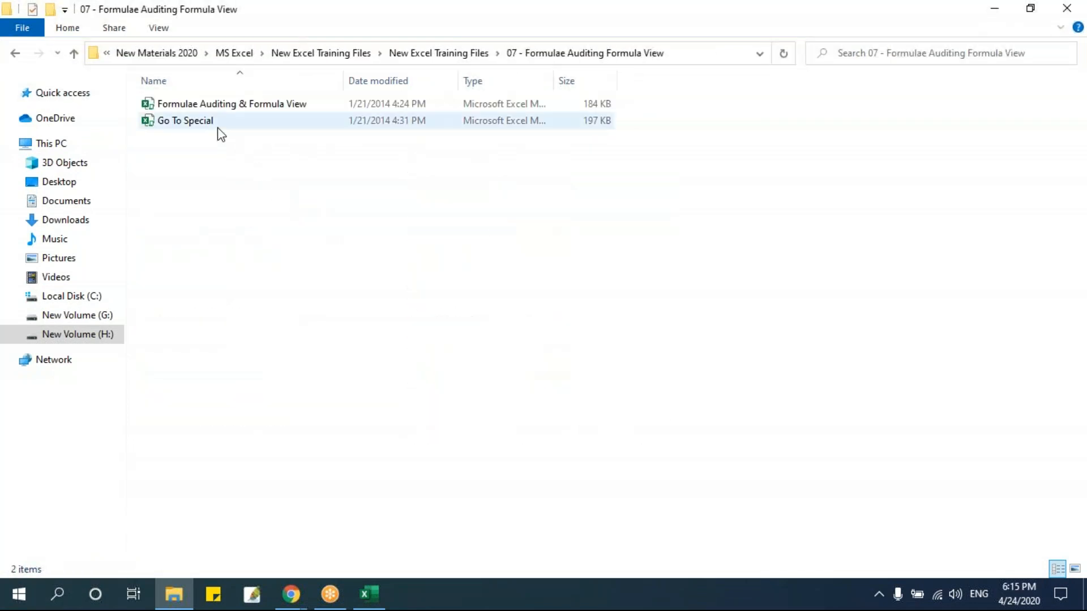
double_click(260, 105)
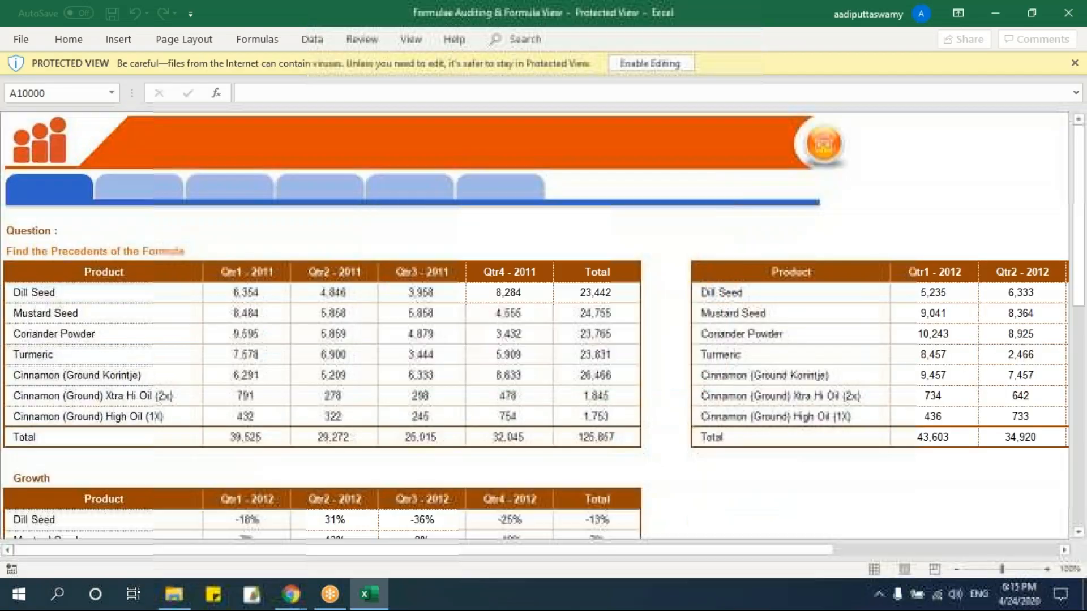
click(650, 63)
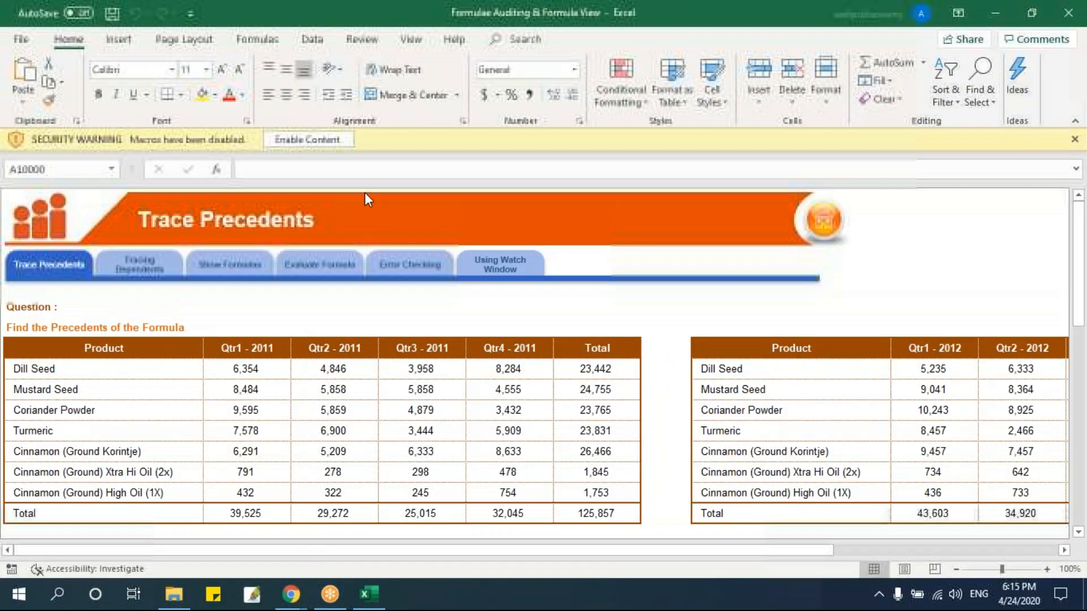
Enable the workbook's macro content and enter the Trace Precedents sheet from the training cover page.
click(308, 138)
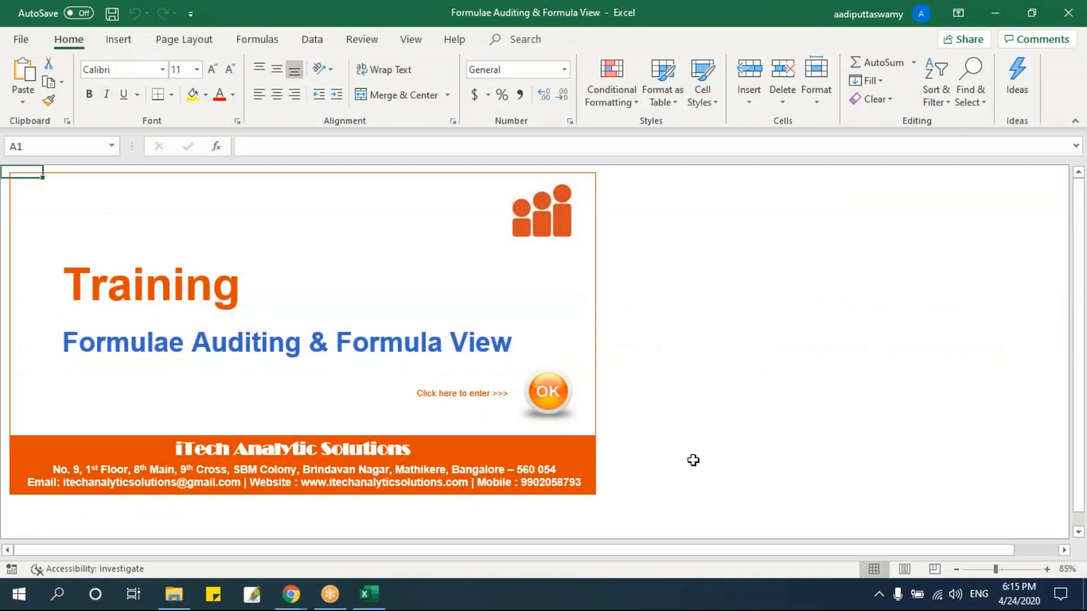
click(548, 390)
click(394, 382)
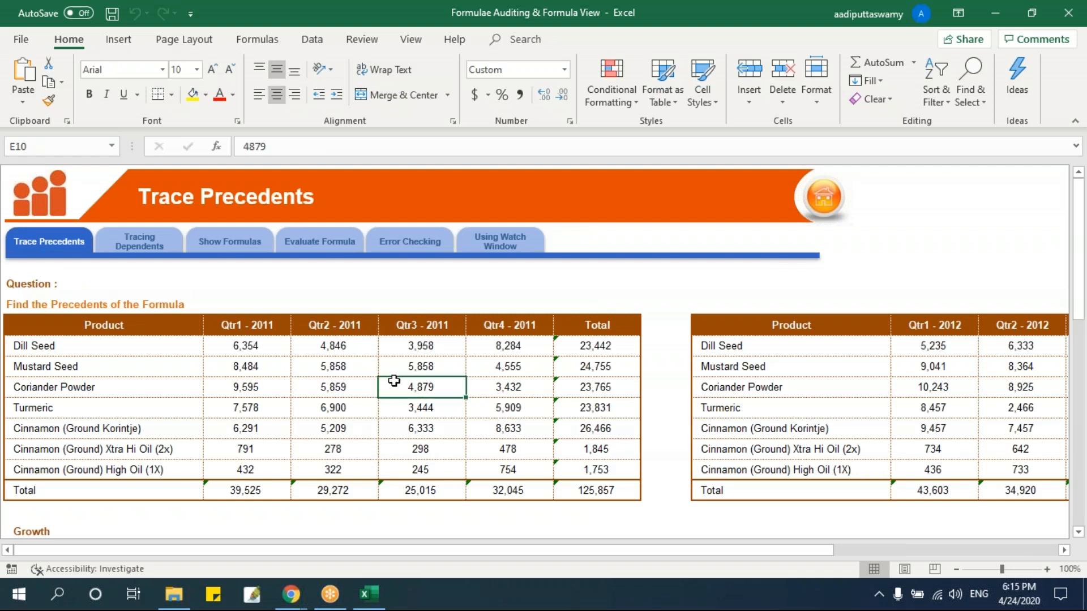
Trace the precedents of Dill Seed's Qtr1 - 2012 growth formula in cell C19.
mouse_move(321, 607)
scroll(355, 442, down, 5)
click(266, 424)
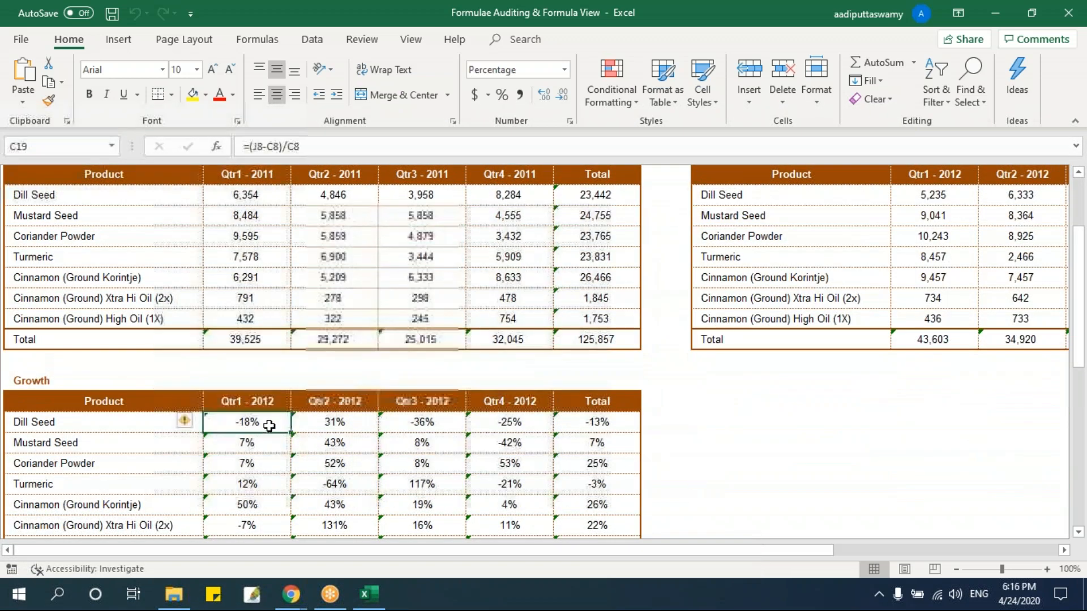
ctrl+scroll(328, 435, up, 2)
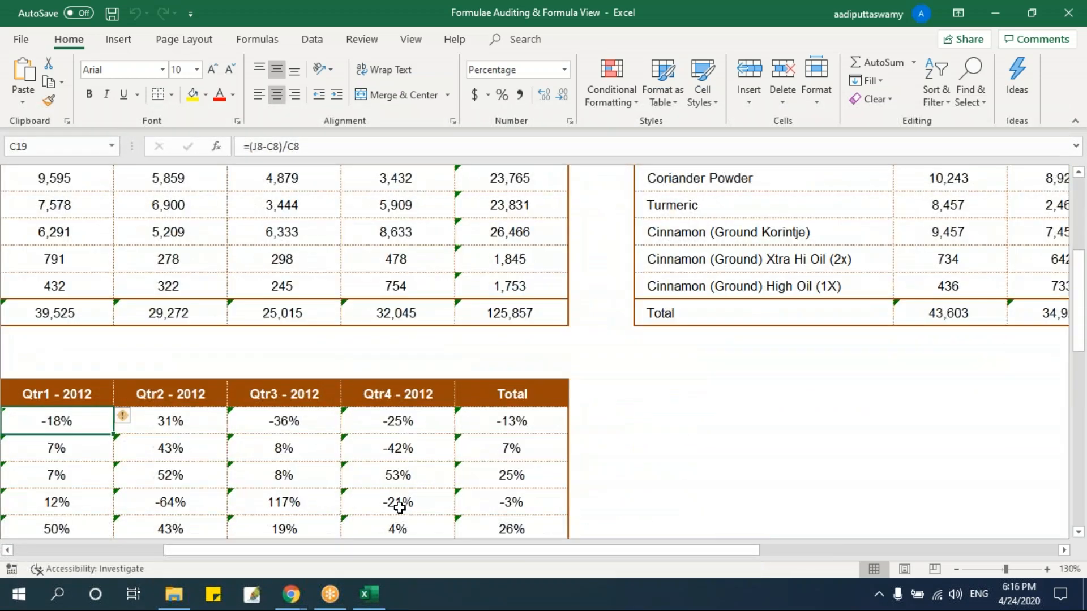
drag(474, 553, 239, 563)
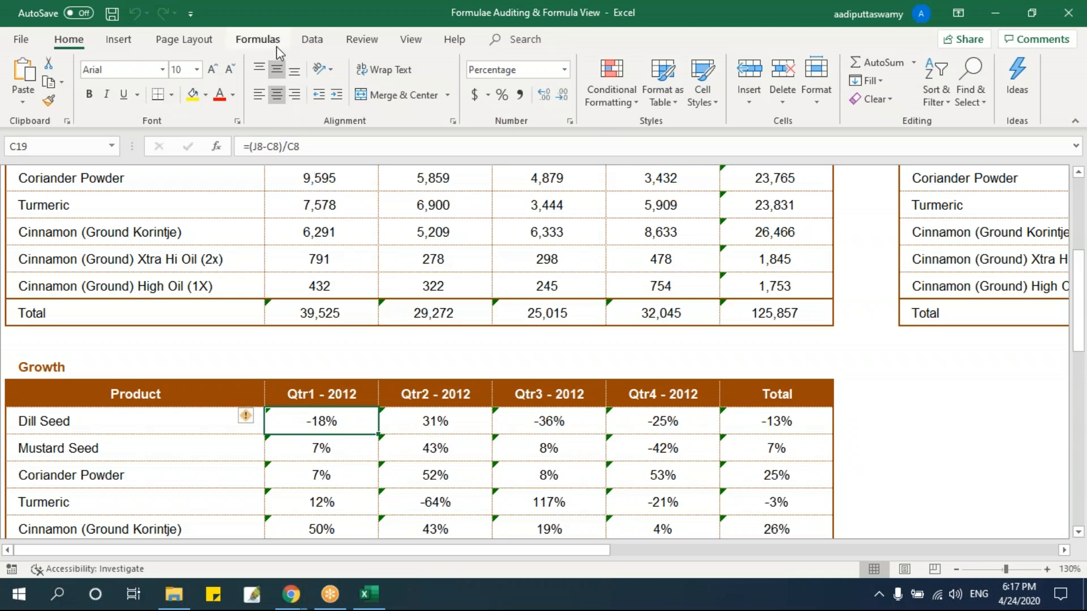
click(258, 39)
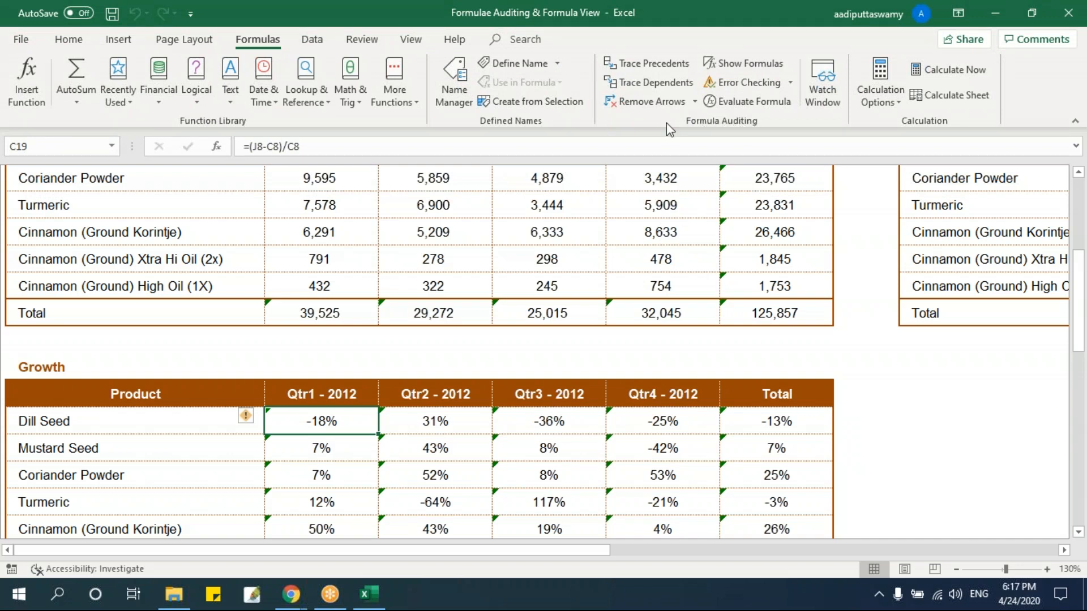
click(654, 63)
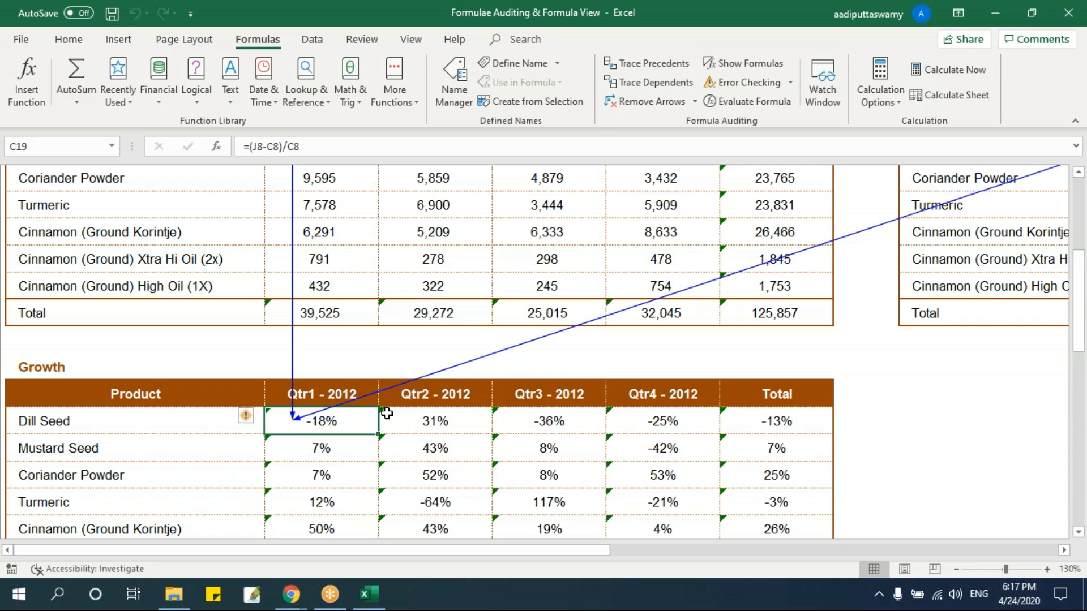
Follow the tracer arrows to examine the Dill Seed source cells C8 for Qtr1 - 2011 and J8 for Qtr1 - 2012.
scroll(412, 410, up, 2)
click(339, 208)
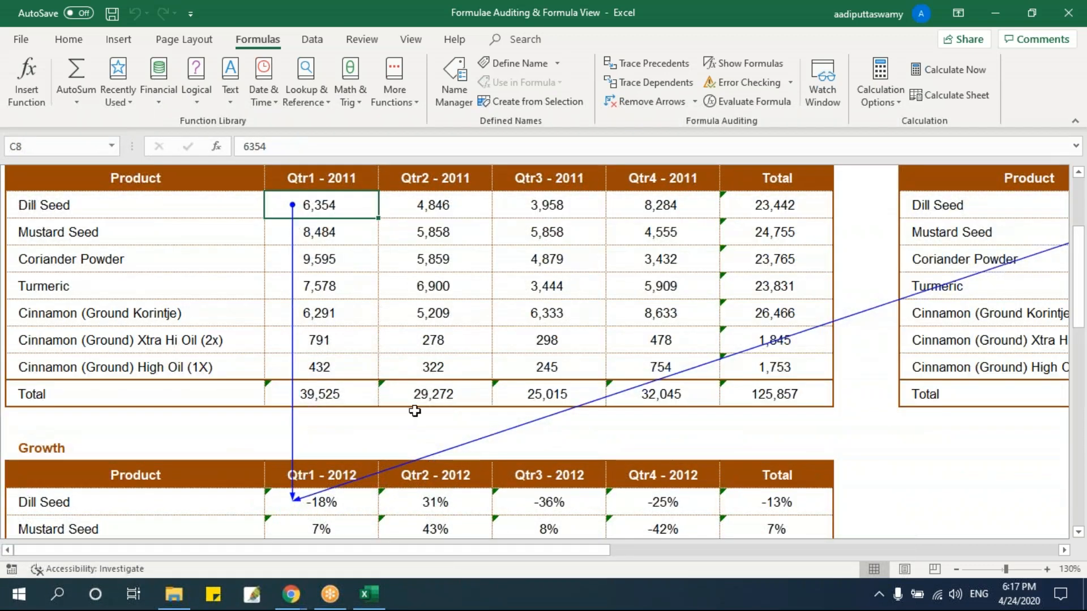
drag(480, 554, 734, 559)
click(814, 207)
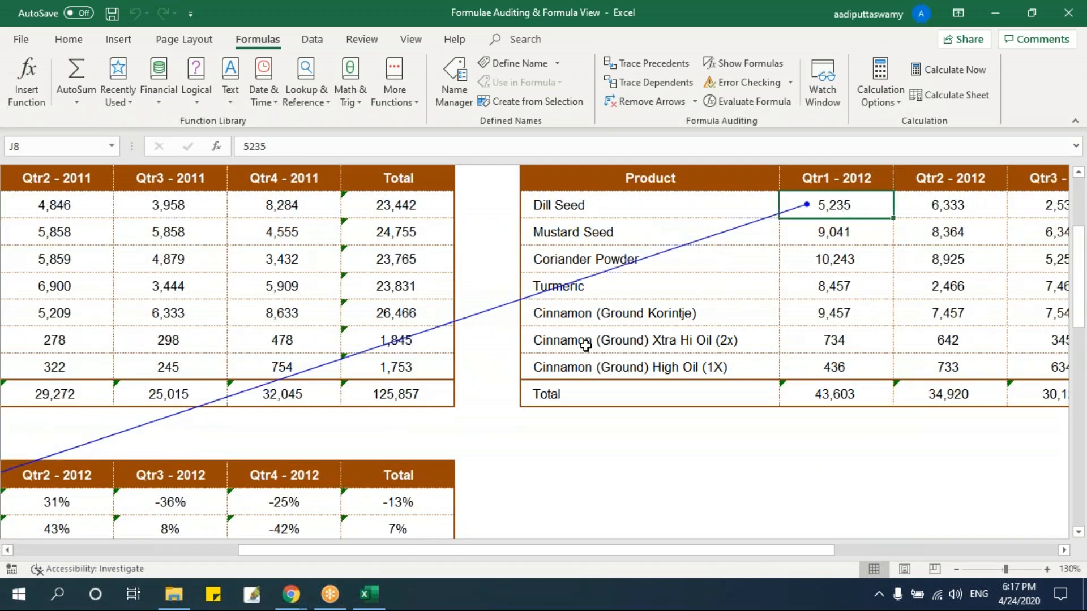
drag(546, 554, 298, 553)
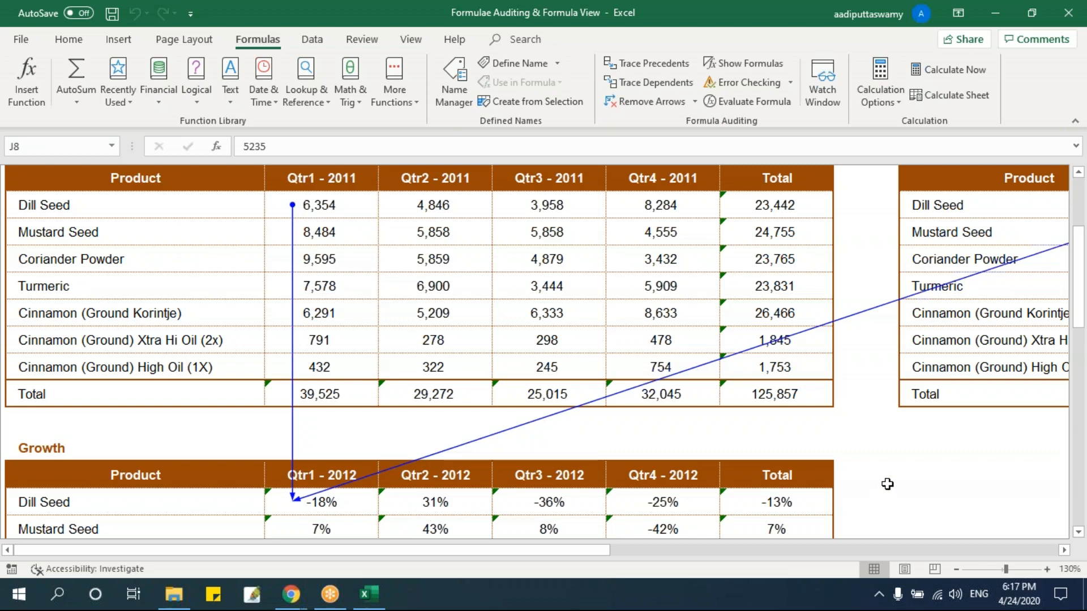
click(415, 322)
Create a new blank workbook and enter 10, 20 and 30 in cells D6 to D8.
key(ctrl+n)
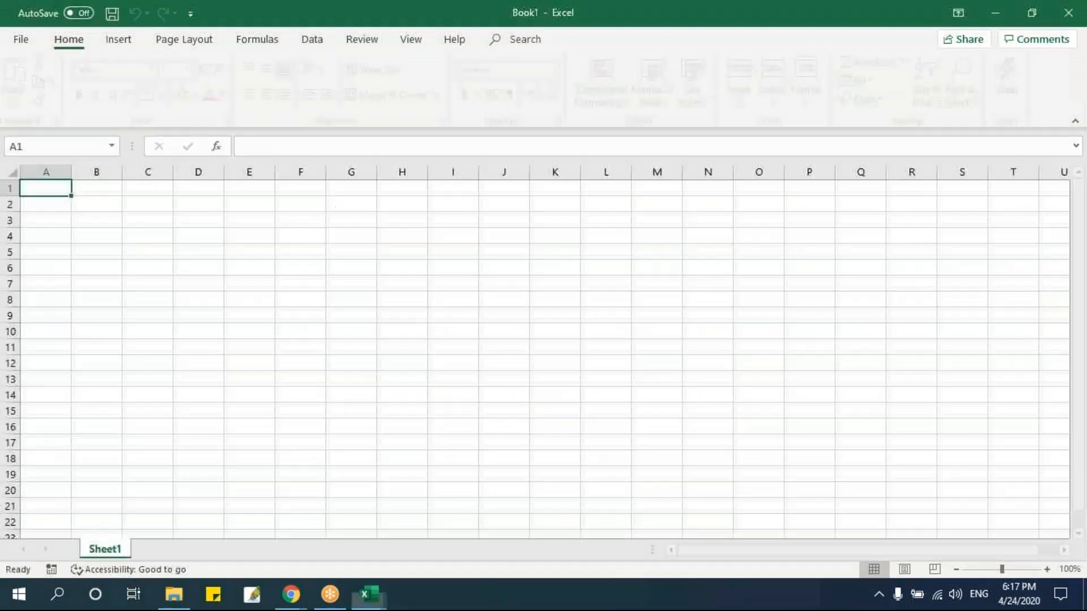
click(278, 303)
ctrl+scroll(312, 351, up, 3)
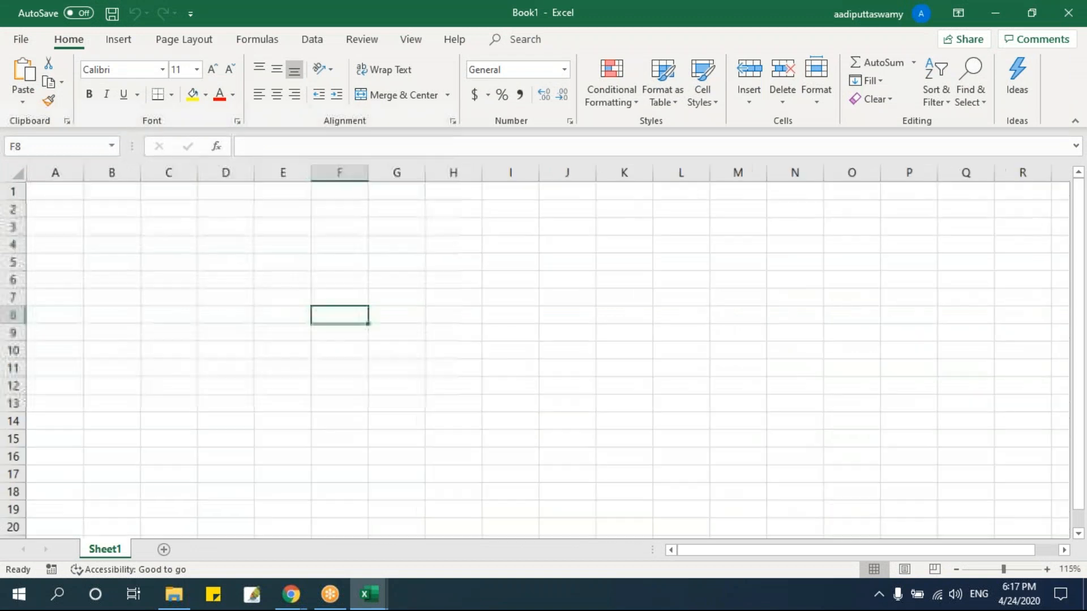
click(258, 290)
text(10)
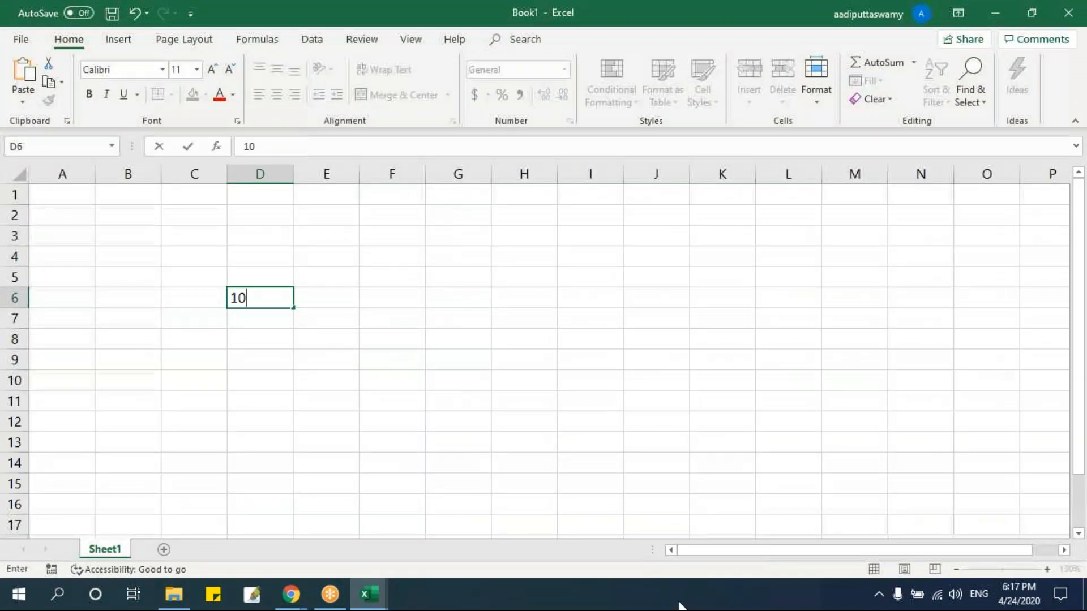
key(Return)
text(20)
key(Return)
text(30)
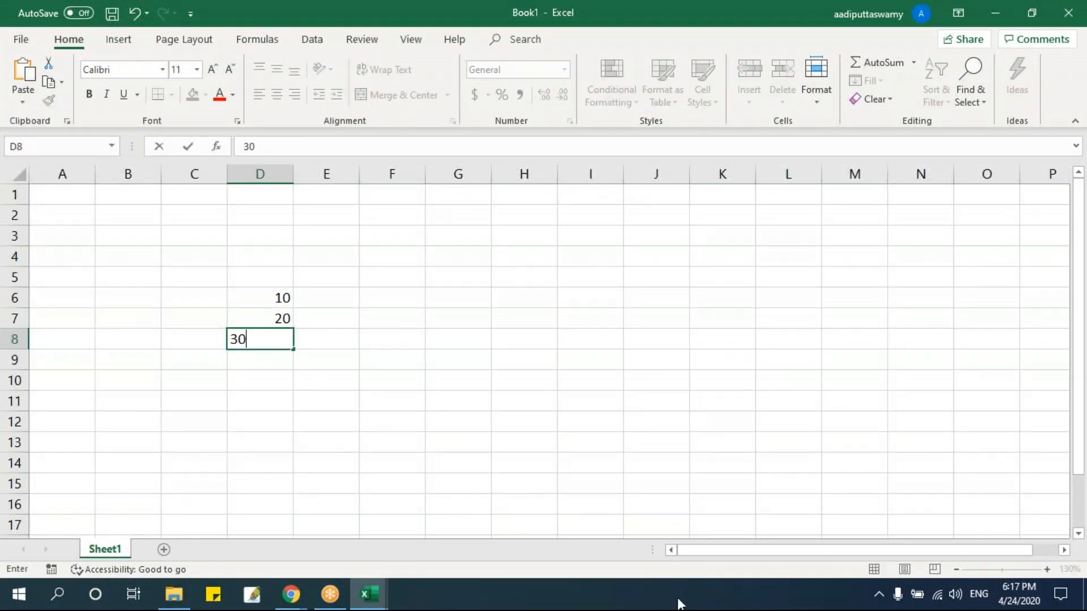
key(Return)
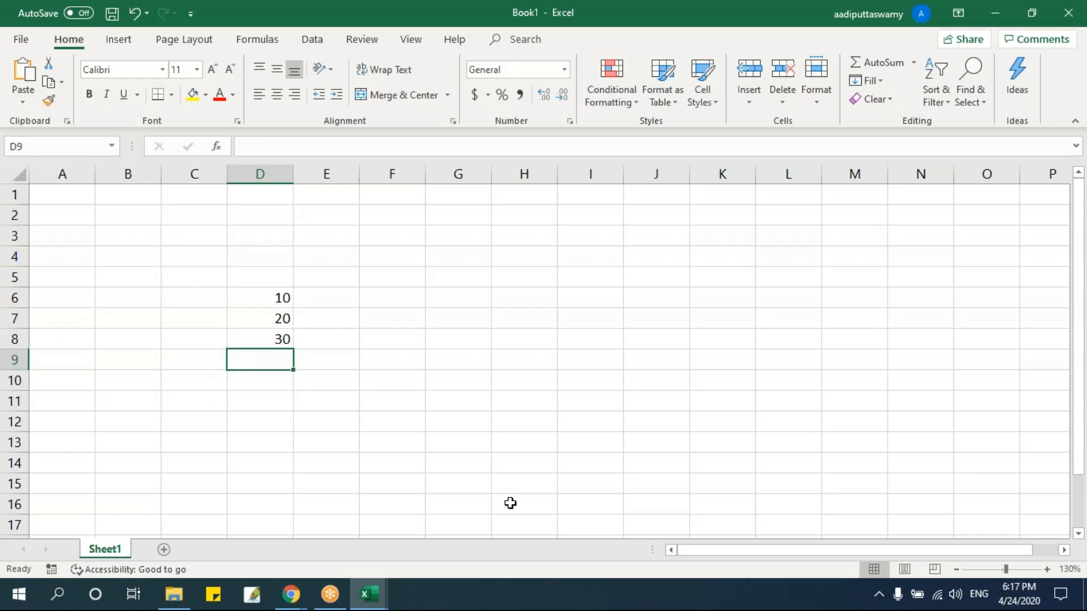
Add a second worksheet, and enter the formula =D6/D8 in cell H6 of Sheet1.
click(165, 550)
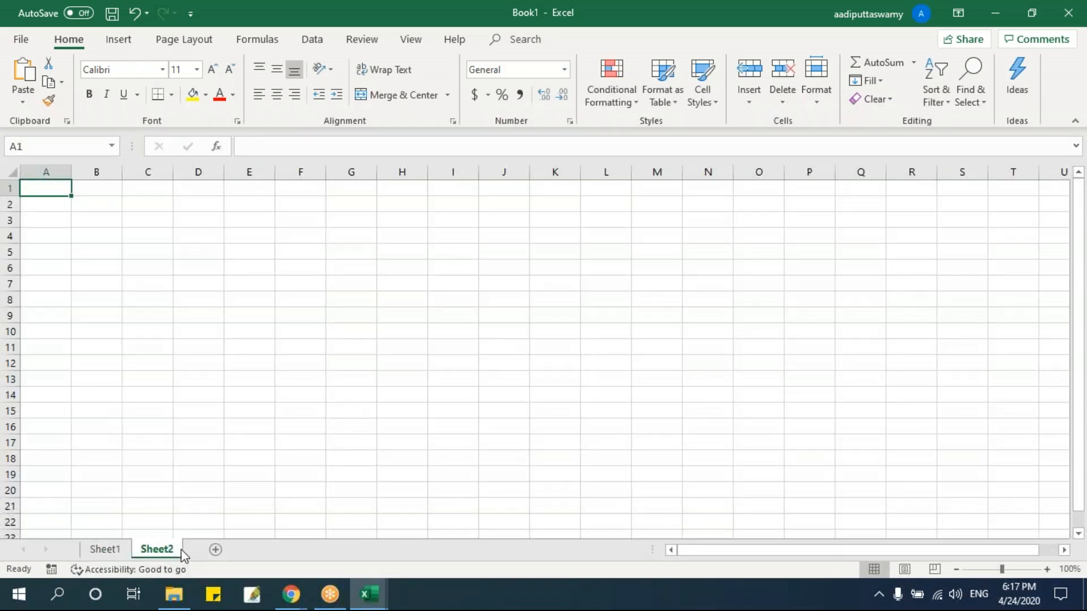
click(106, 549)
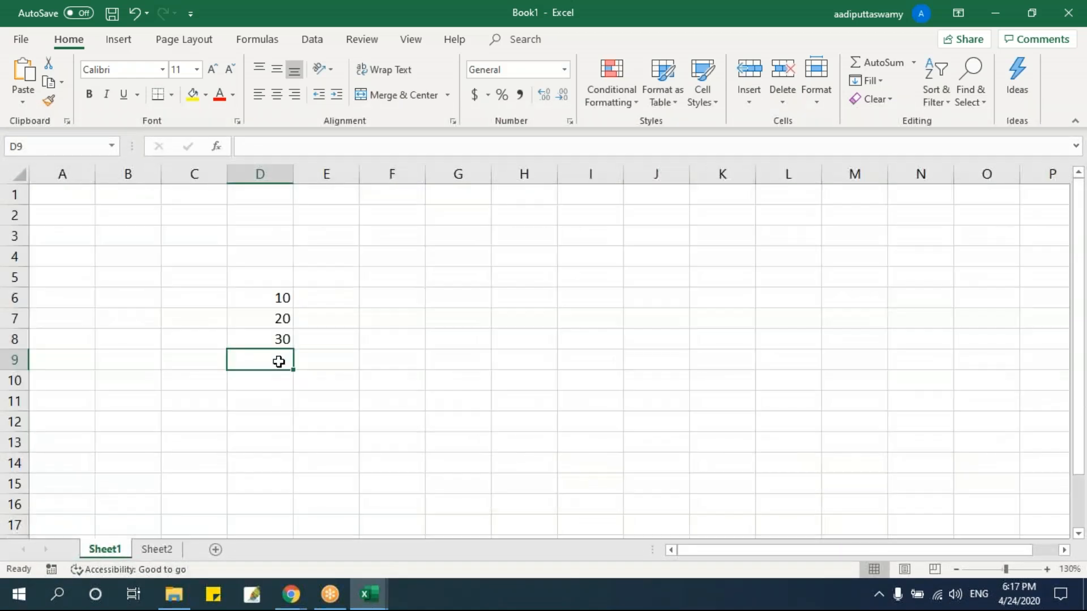
click(496, 300)
text(=)
key(Left)
key(Left)
key(Left)
key(Left)
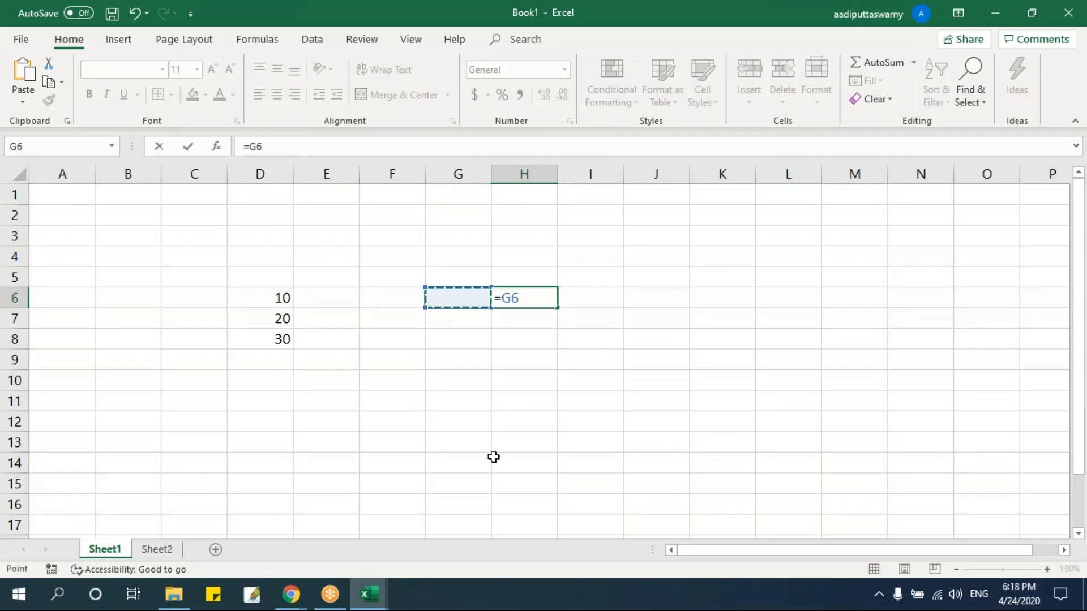
text(/)
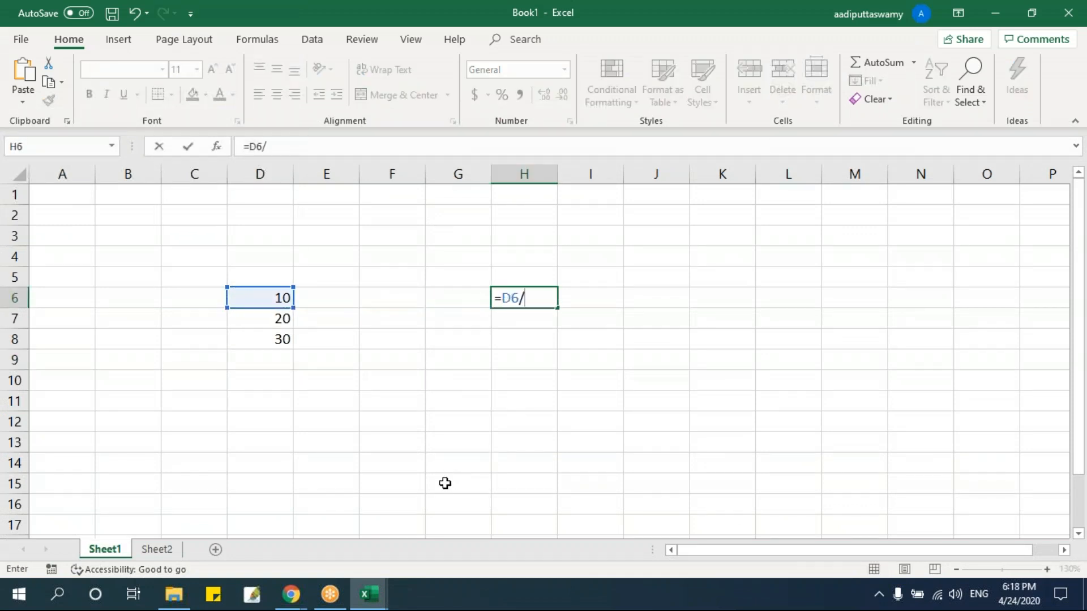
click(279, 334)
key(Return)
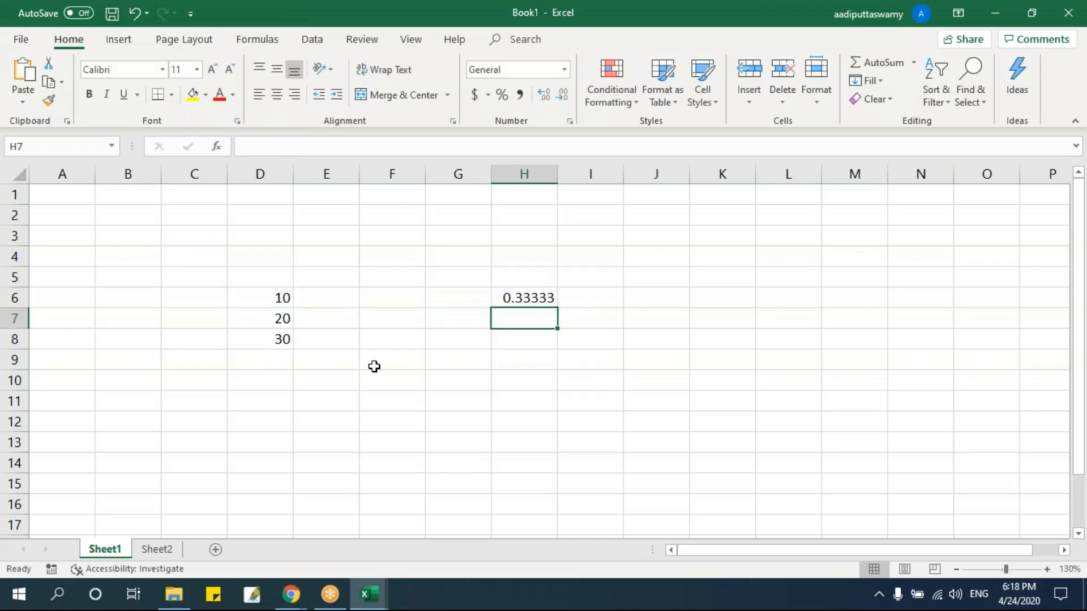
Trace the precedents of the formula in H6, and go to cell F7 on Sheet2.
click(525, 297)
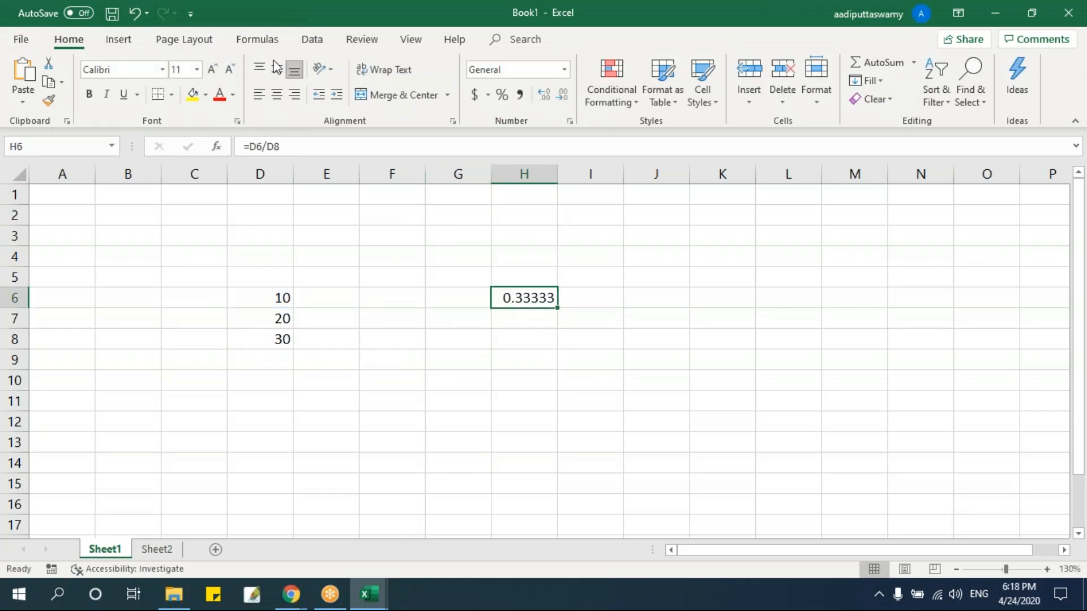
click(258, 39)
click(651, 63)
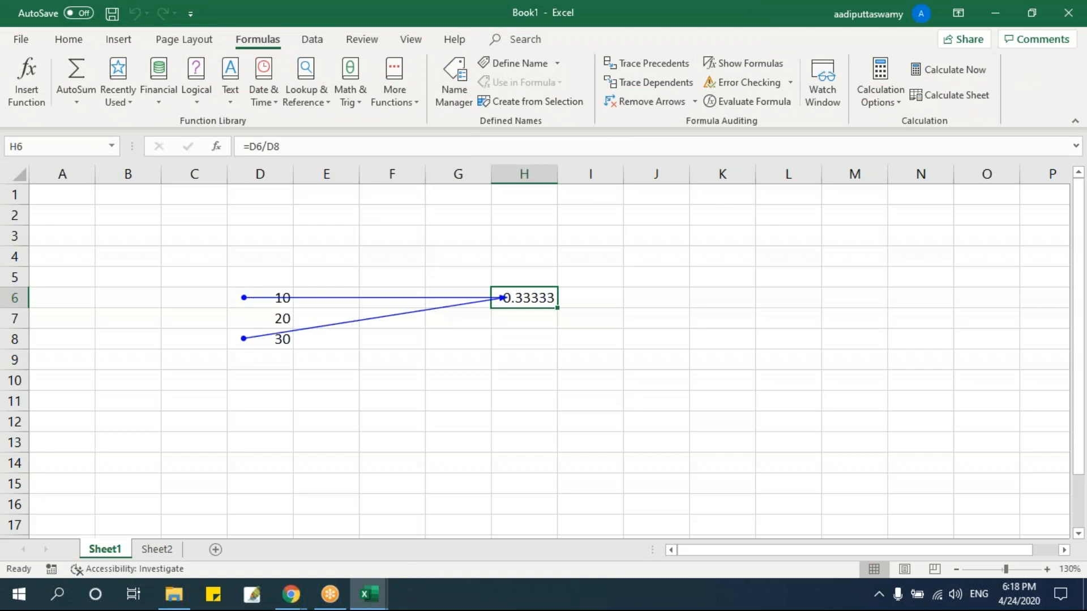
click(165, 549)
click(313, 288)
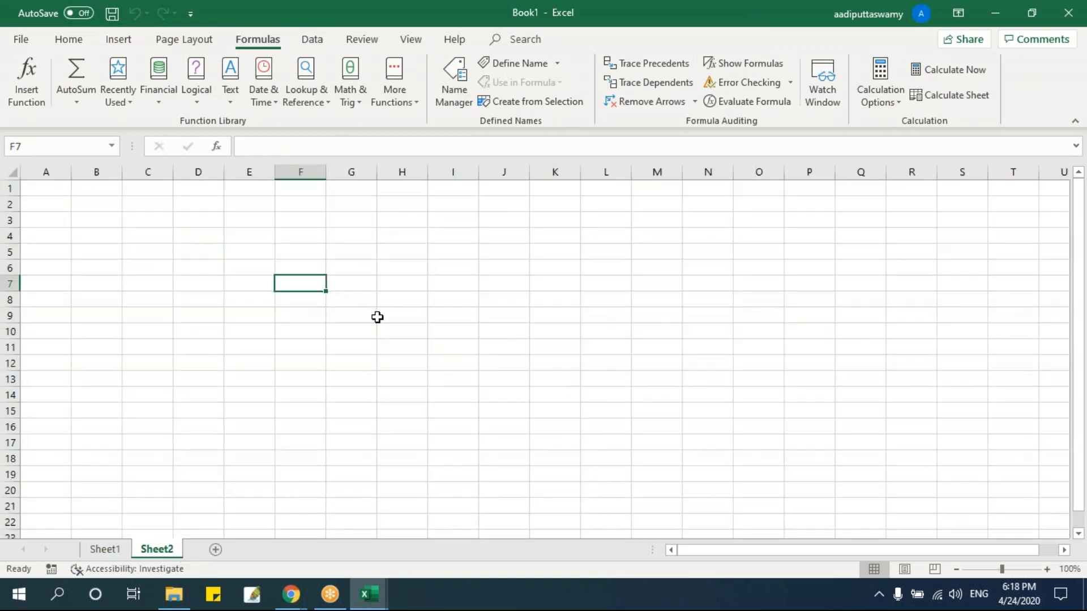
text(=)
click(123, 551)
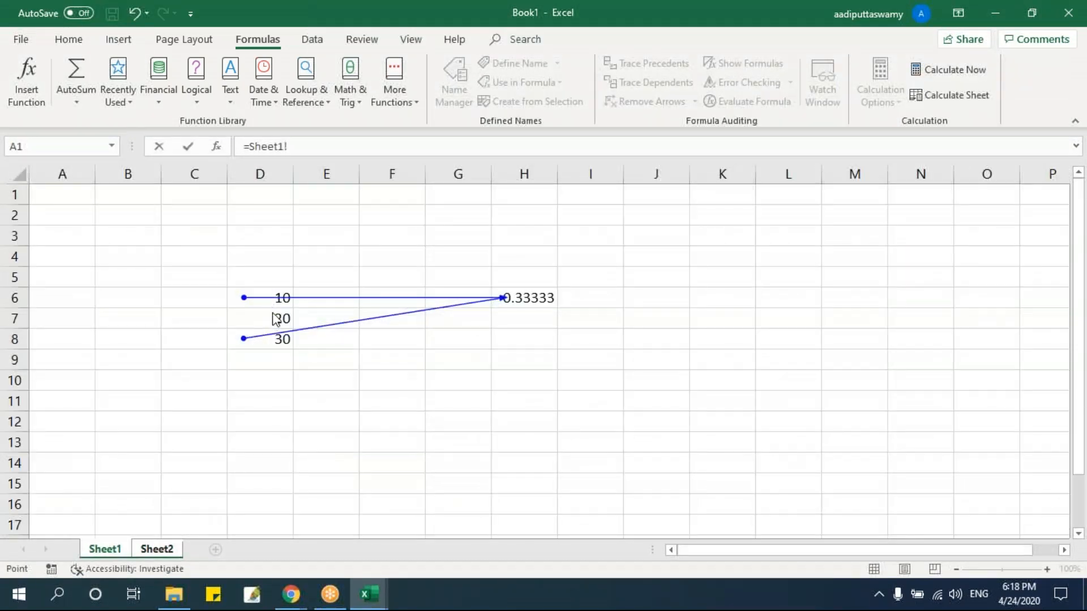
key(Escape)
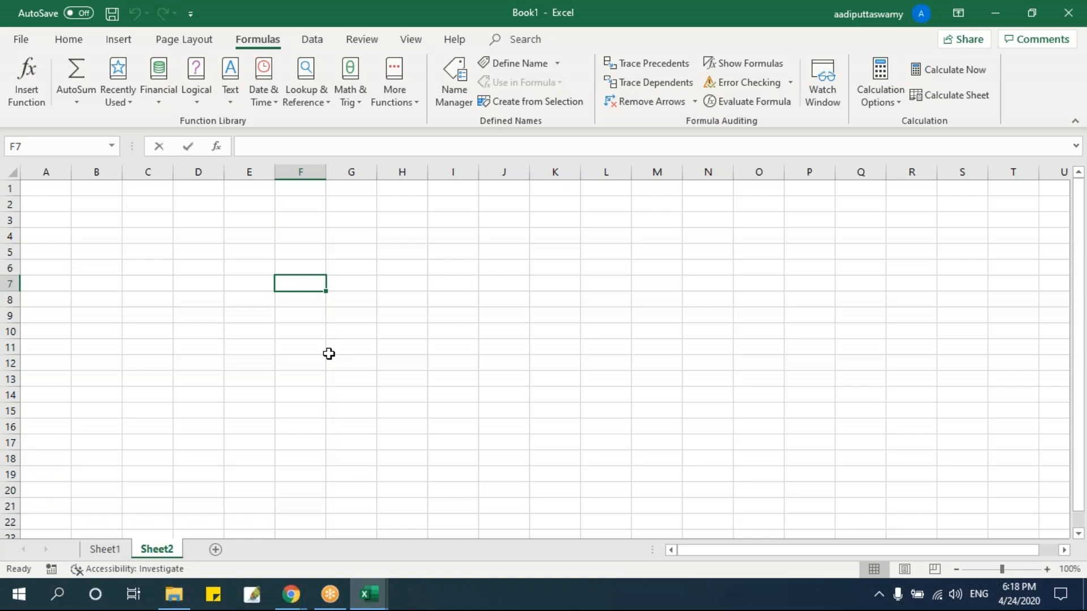
Enter the cross-sheet formula =Sheet1!D6/Sheet1!D8 in cell F7 of Sheet2.
text(=)
click(105, 549)
click(272, 360)
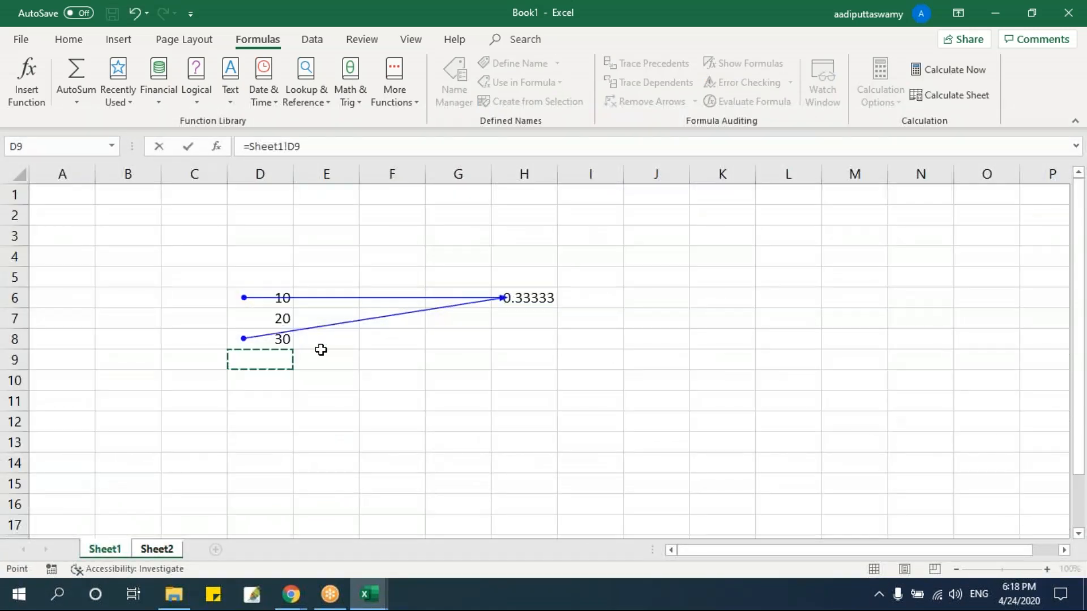
key(Up)
key(Up)
key(Up)
text(/)
click(281, 366)
key(Up)
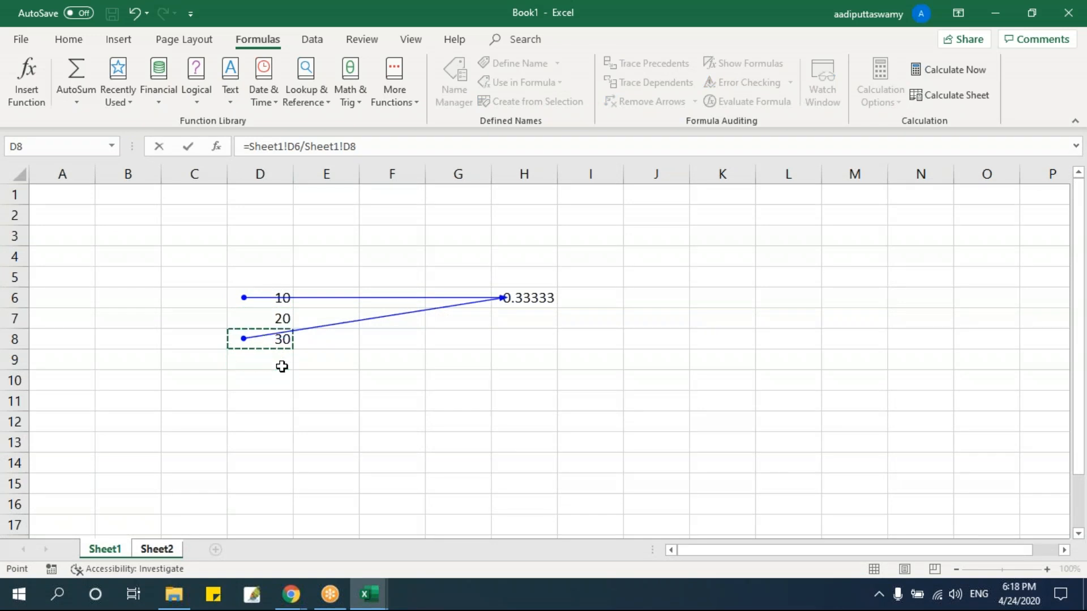
key(Return)
key(Up)
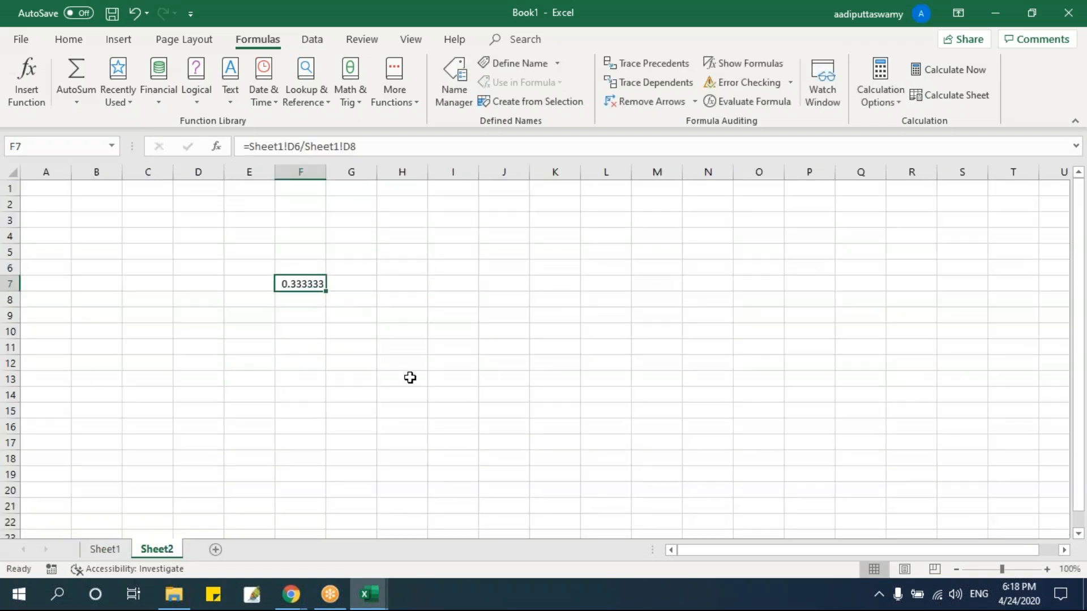
Compare with the arrows on Sheet1, and trace the precedents of the cross-sheet formula in Sheet2 cell F7.
ctrl+scroll(396, 446, up, 3)
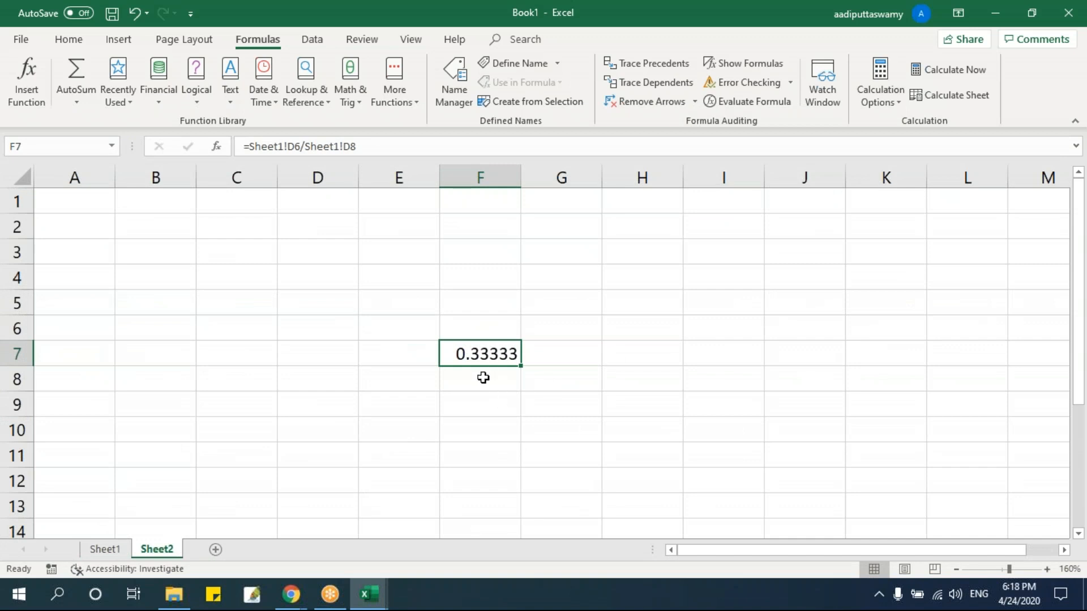
click(113, 550)
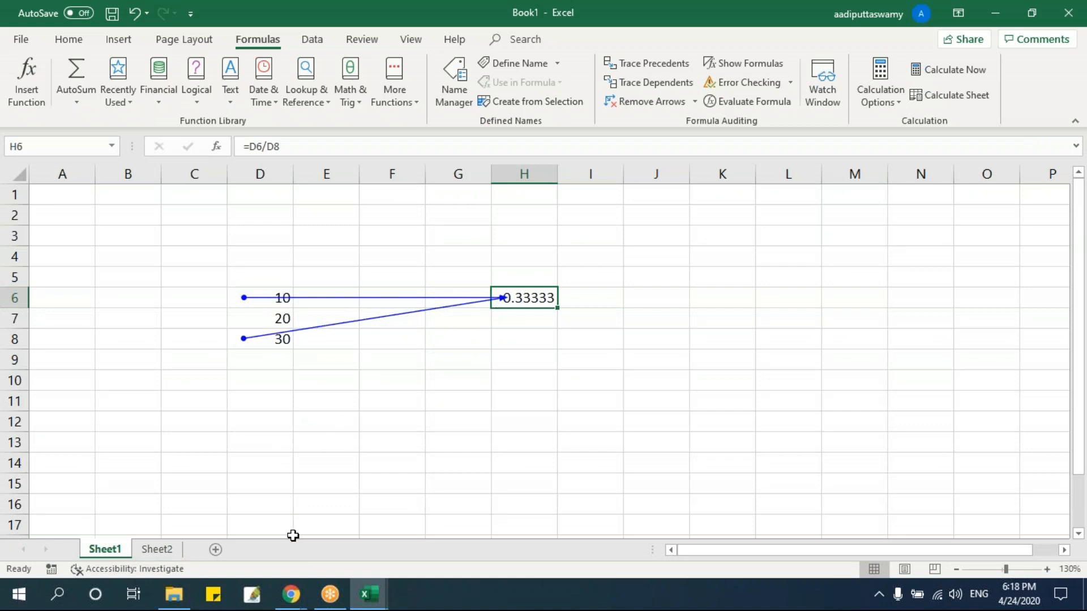
click(157, 549)
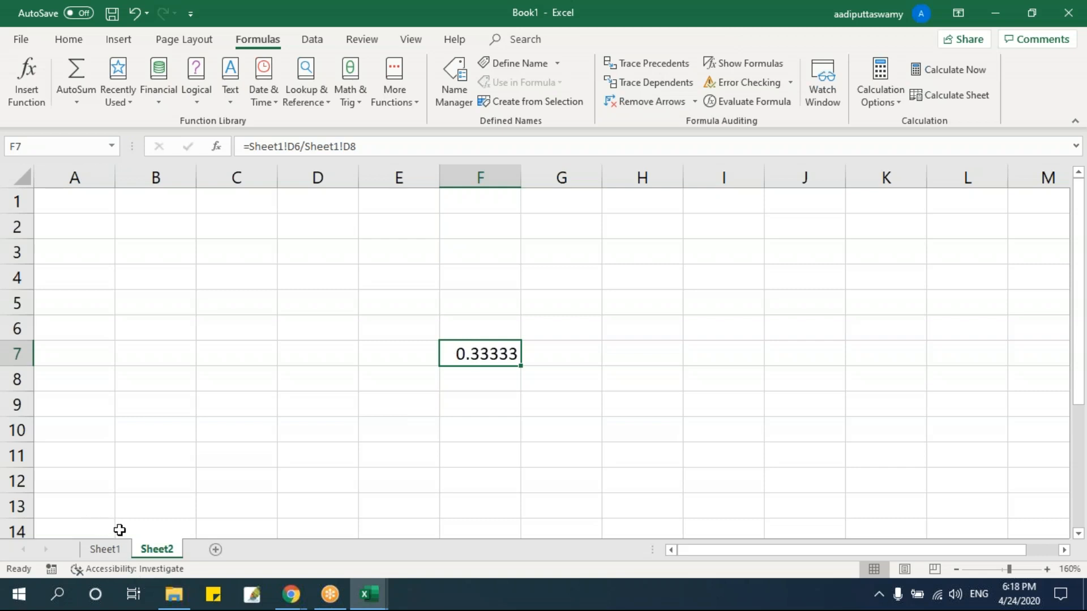
click(633, 65)
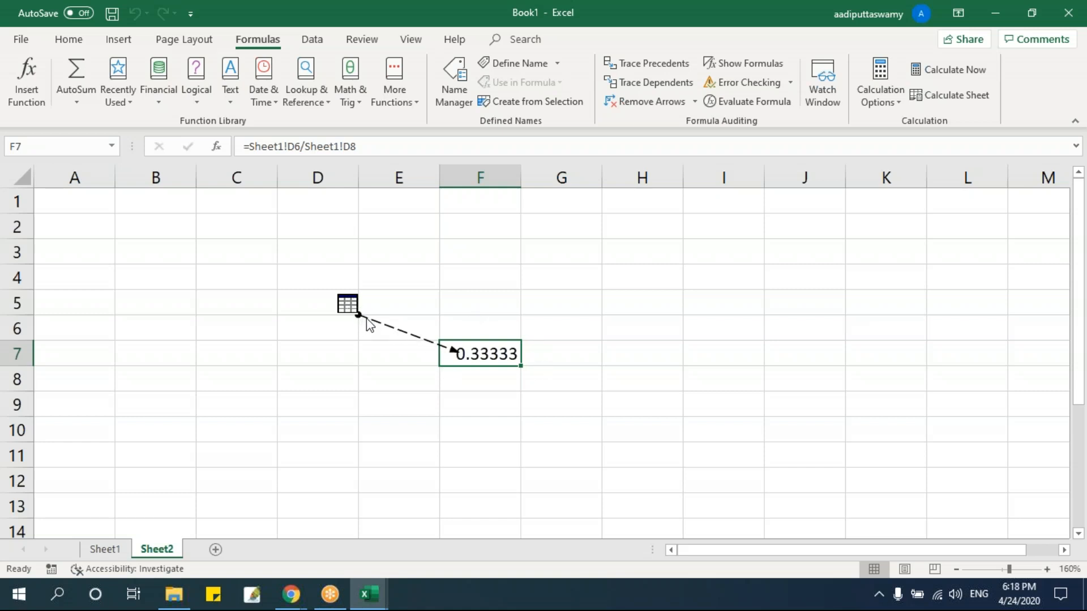
Open the reference list of F7's off-sheet tracer arrow and go to the precedent [Book1]Sheet1!$D$8.
double_click(384, 328)
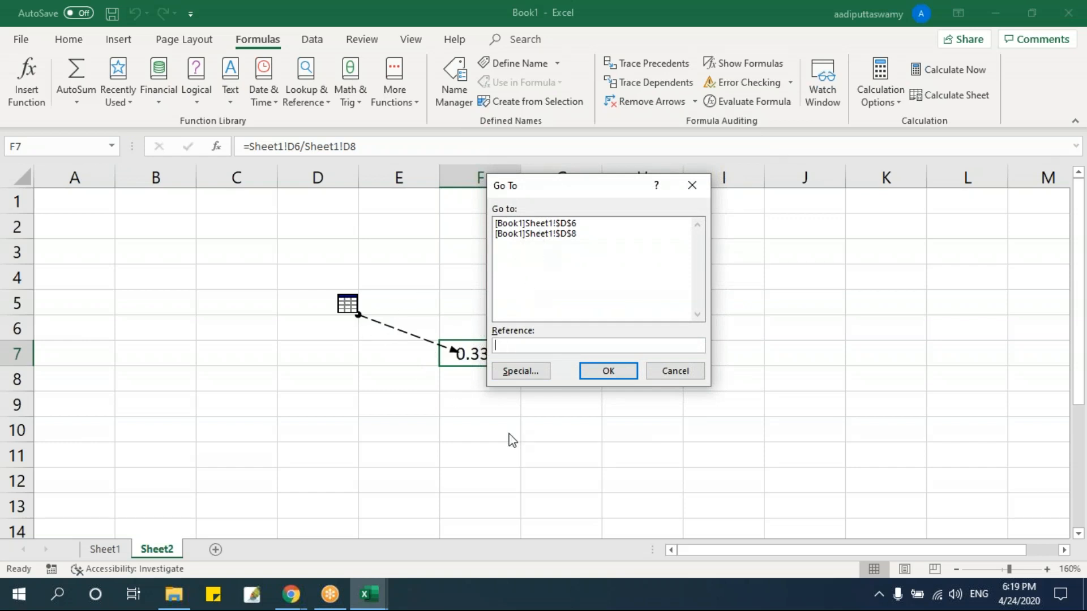
click(545, 234)
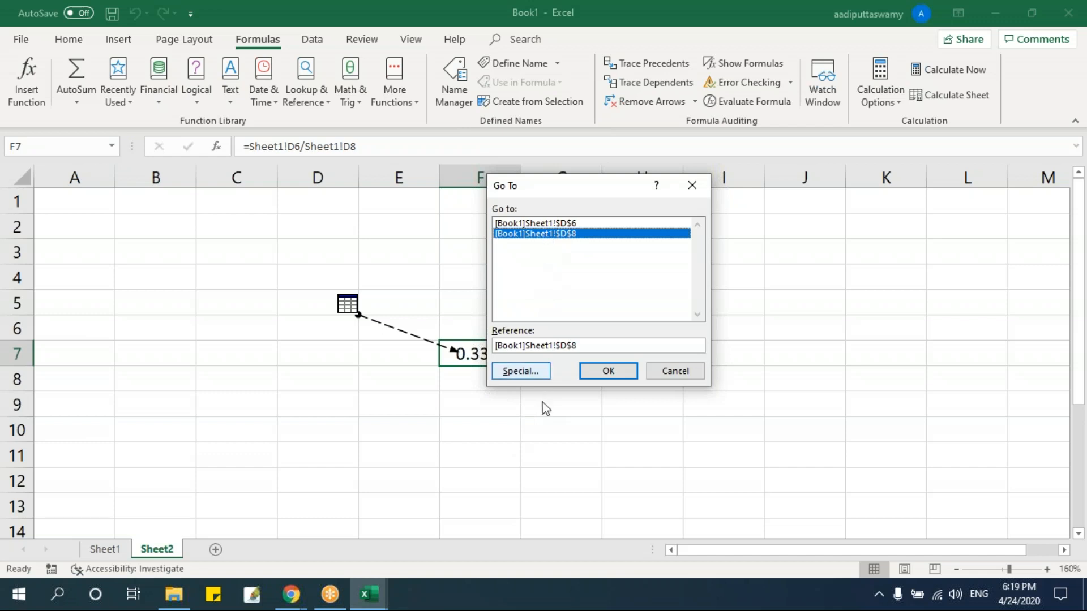
click(599, 372)
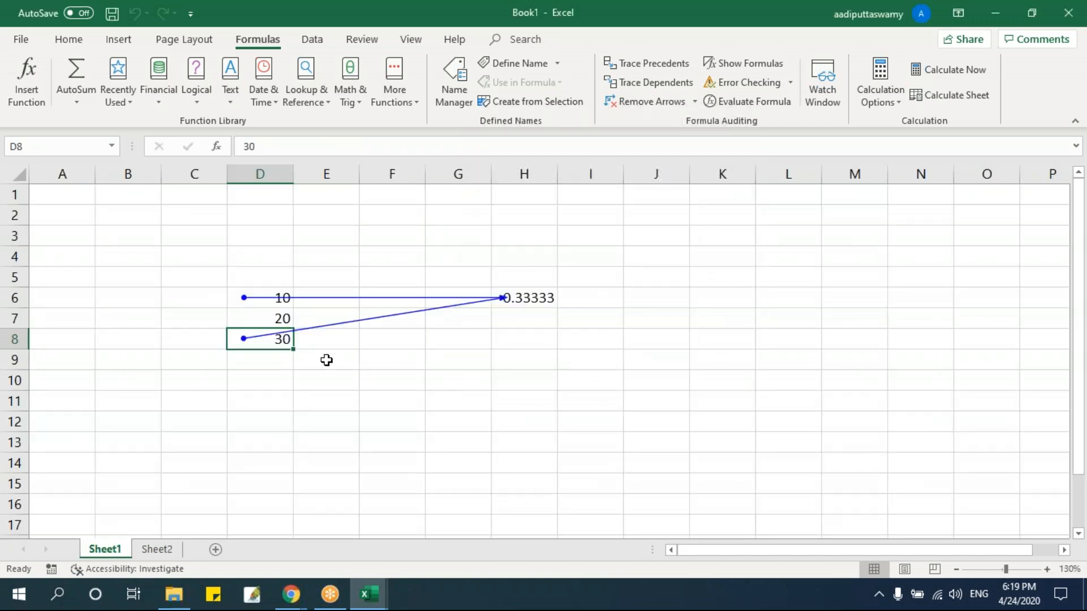
Return to Sheet2 and follow F7's off-sheet tracer arrow to the precedent [Book1]Sheet1!$D$6.
click(168, 550)
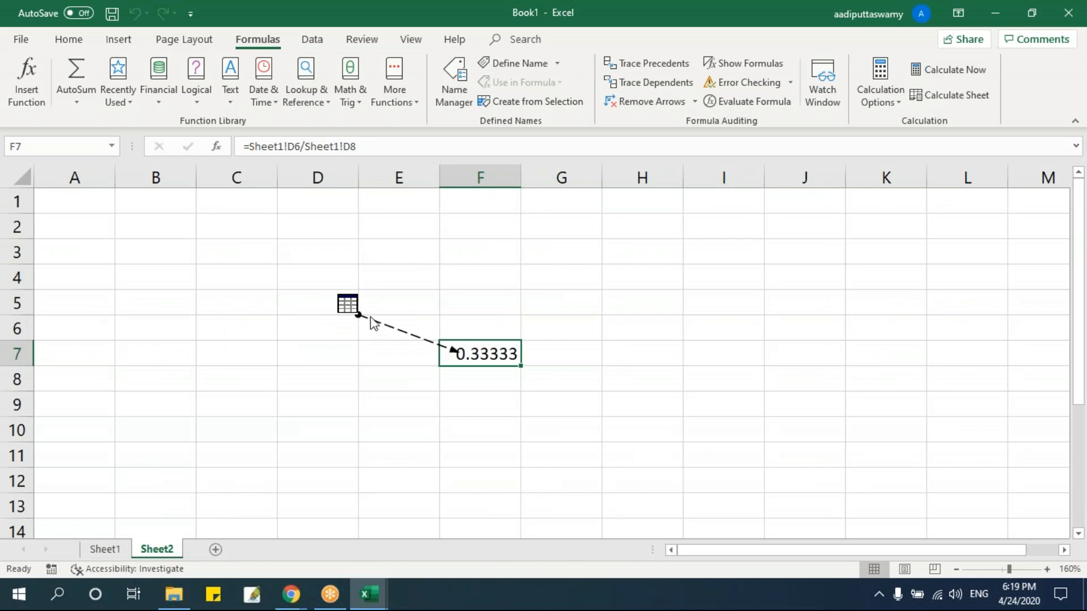
double_click(361, 320)
click(543, 224)
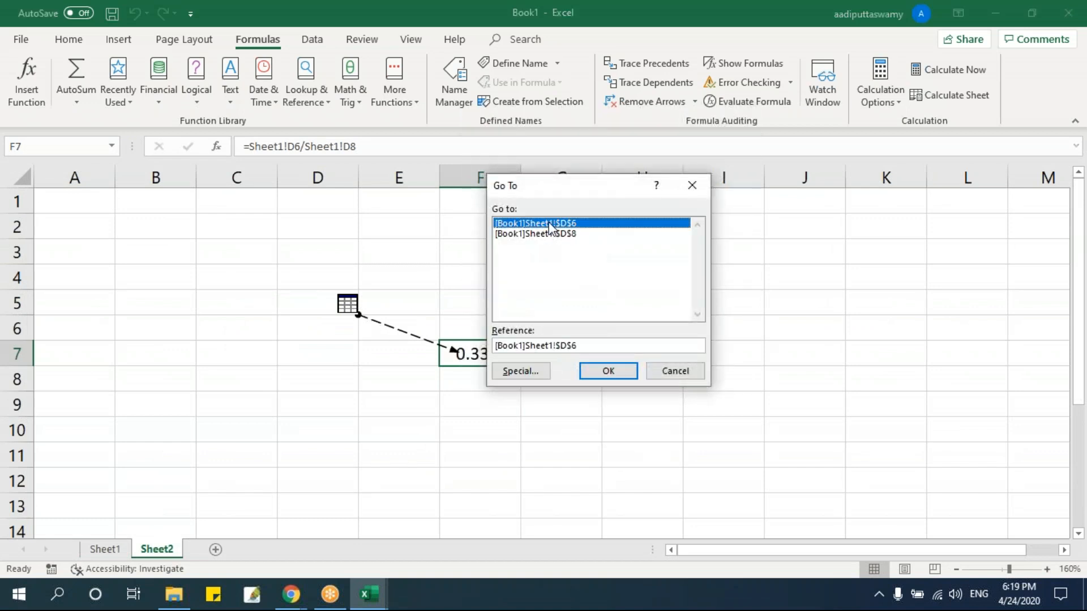
click(610, 371)
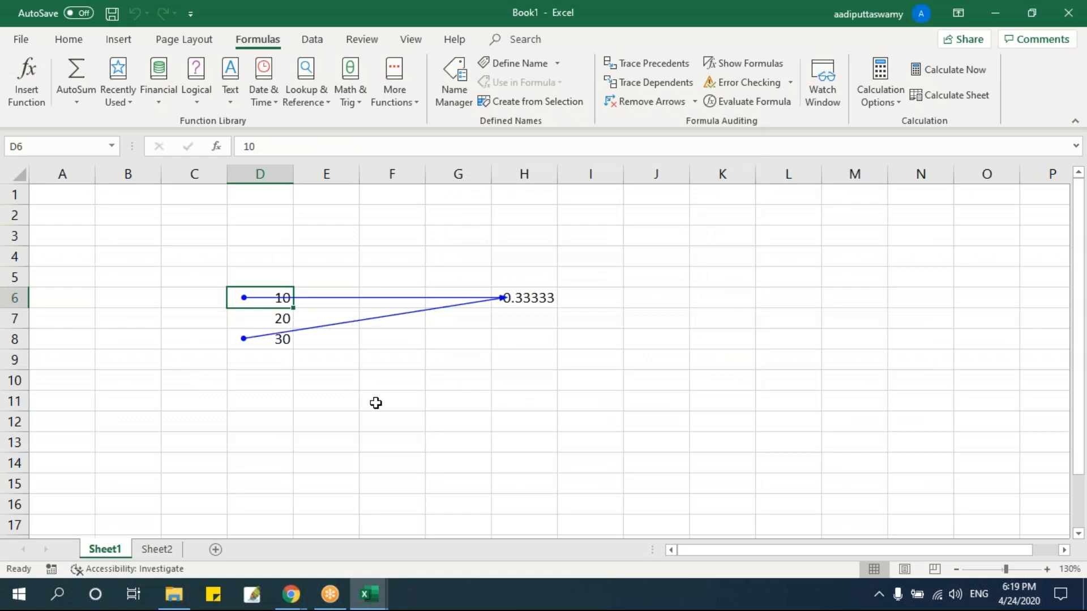
Reopen the reference list of F7's tracer arrow on Sheet2 to review both precedents, and close it without going to either.
click(176, 550)
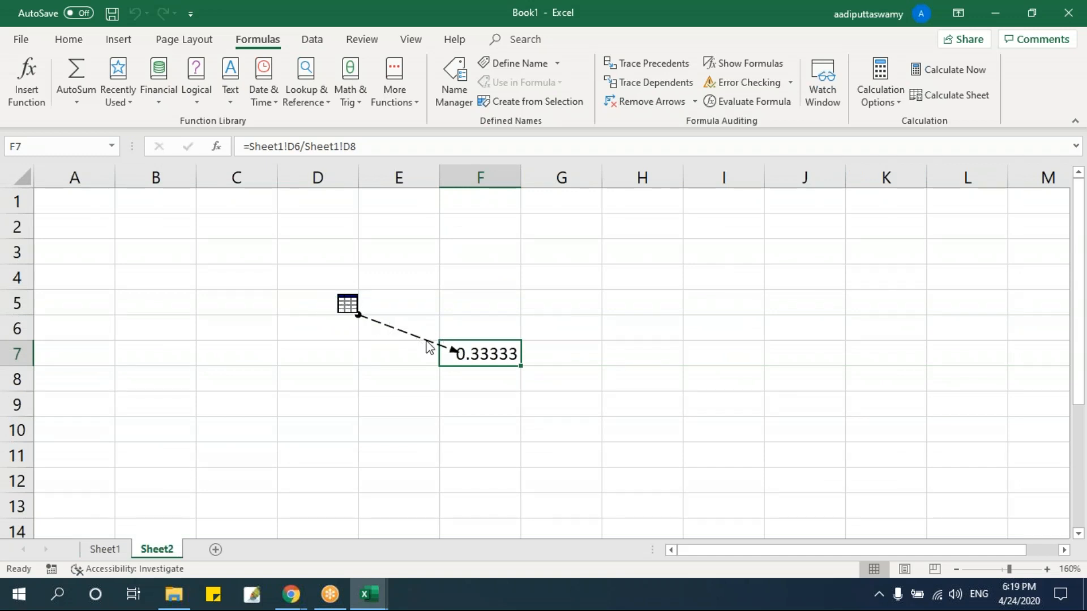
double_click(394, 333)
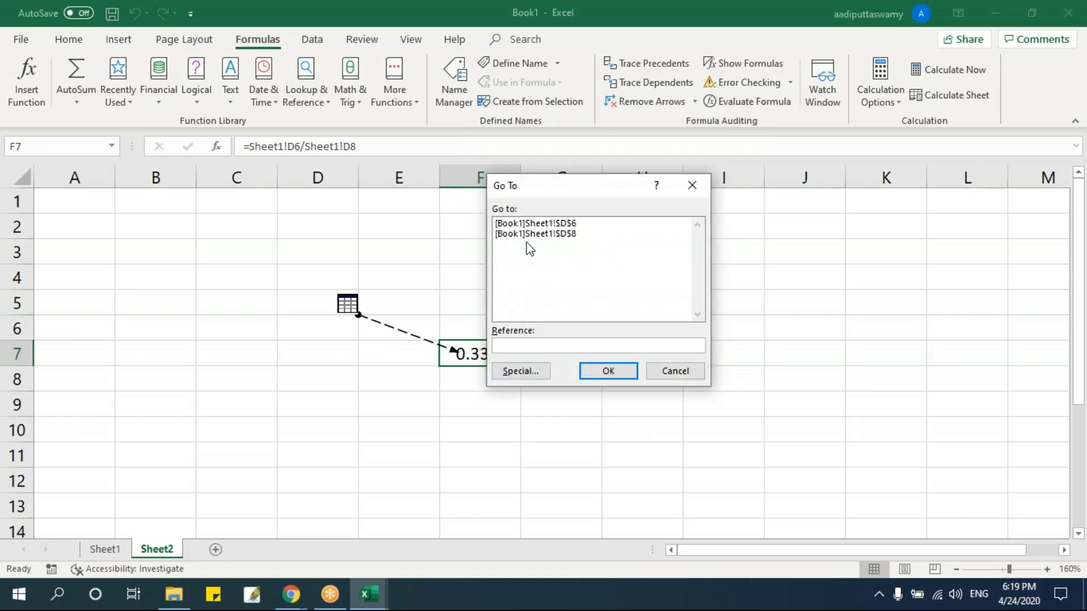
click(545, 257)
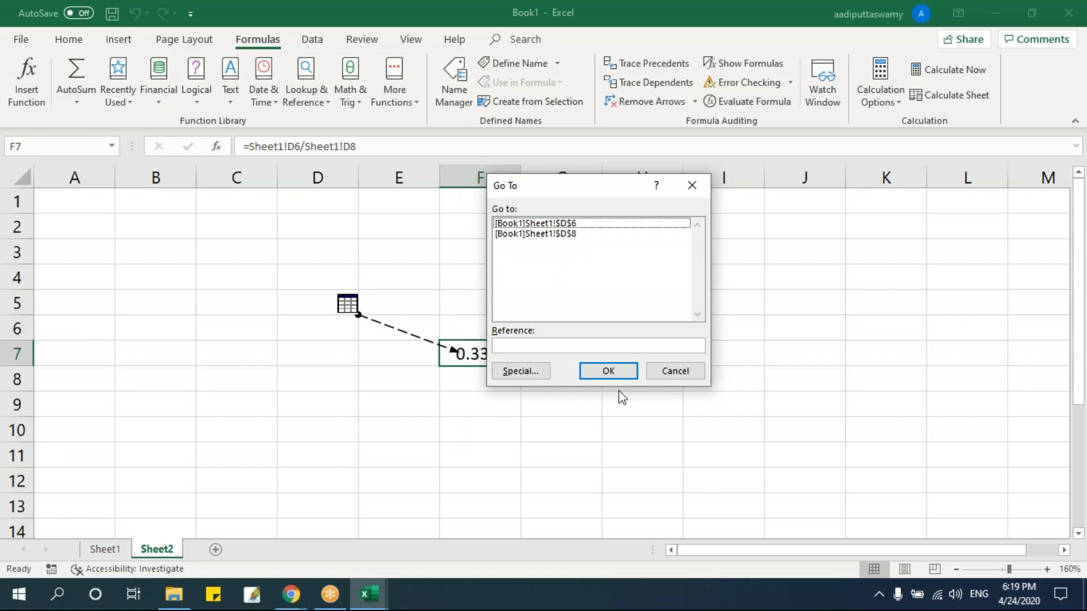
click(684, 372)
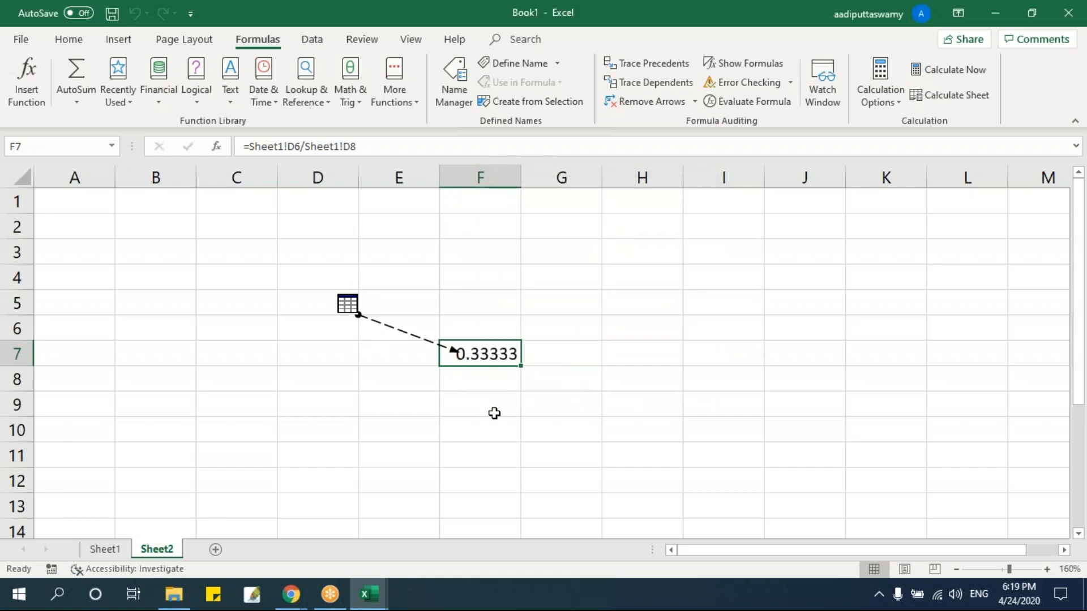
Switch to the Formulae Auditing & Formula View workbook and open its Tracing Dependents sheet.
key(alt+Tab)
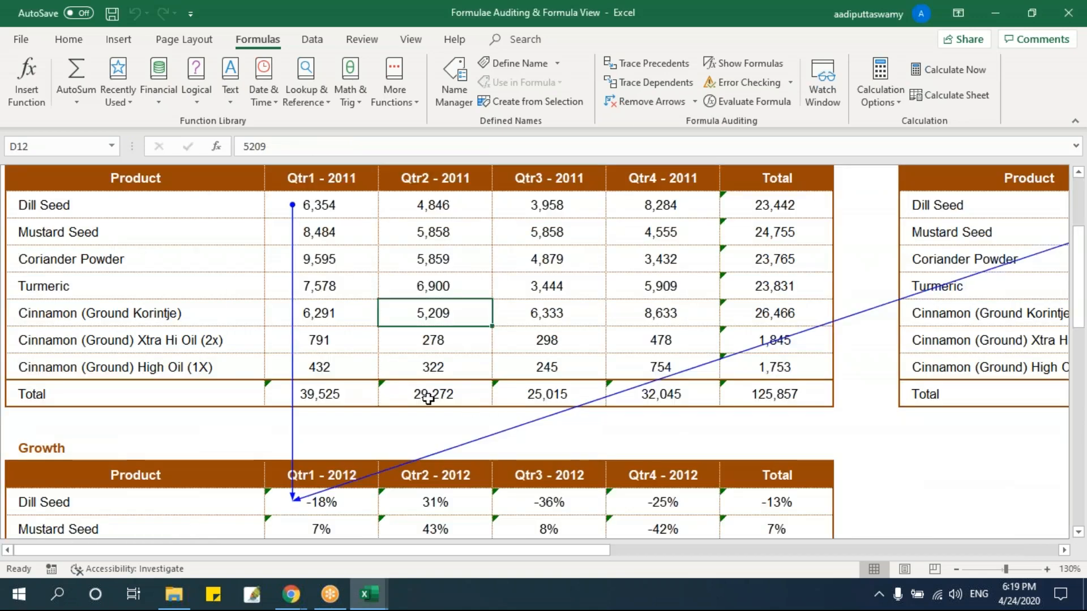
scroll(324, 294, up, 3)
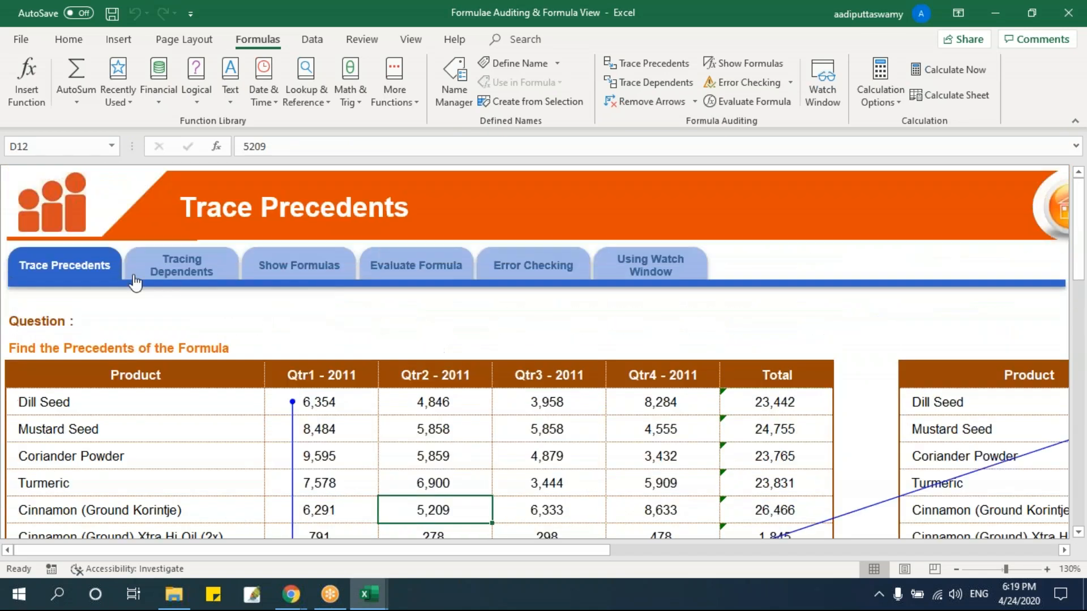
click(204, 274)
click(252, 347)
scroll(319, 375, up, 2)
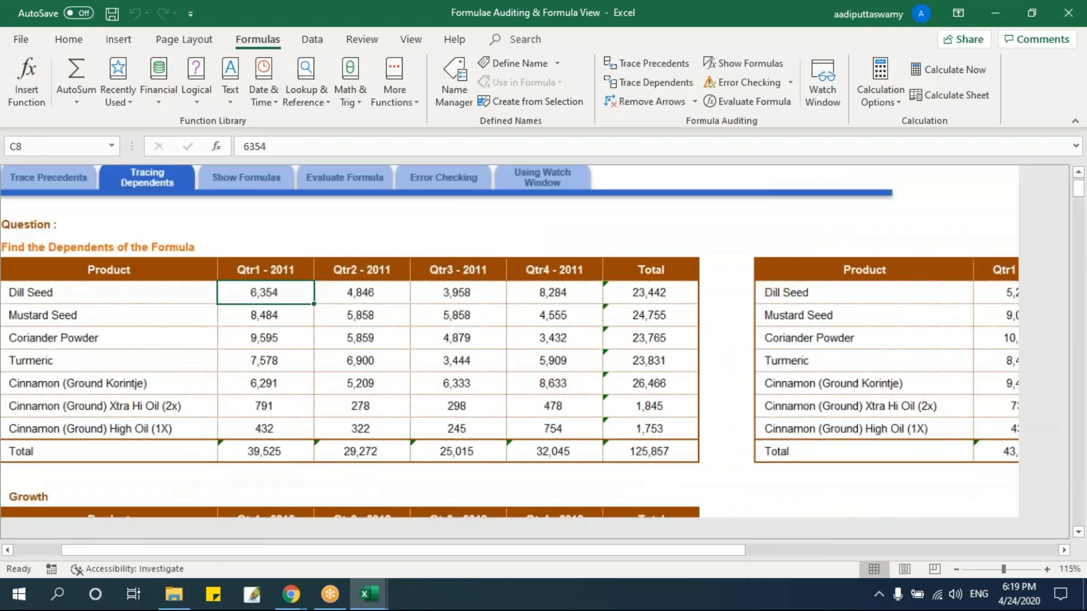
scroll(337, 376, down, 1)
drag(434, 552, 267, 492)
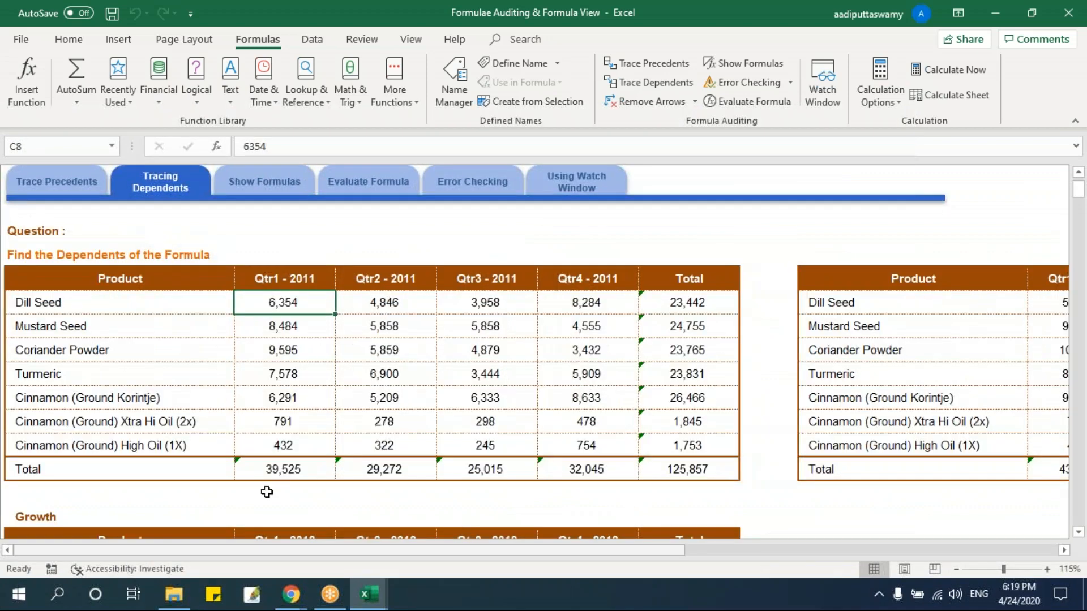
Examine the Dill Seed Qtr1 - 2012 growth formula and the 2011 product values, ending on the Dill Seed Qtr1 - 2011 cell.
scroll(369, 444, down, 2)
click(284, 417)
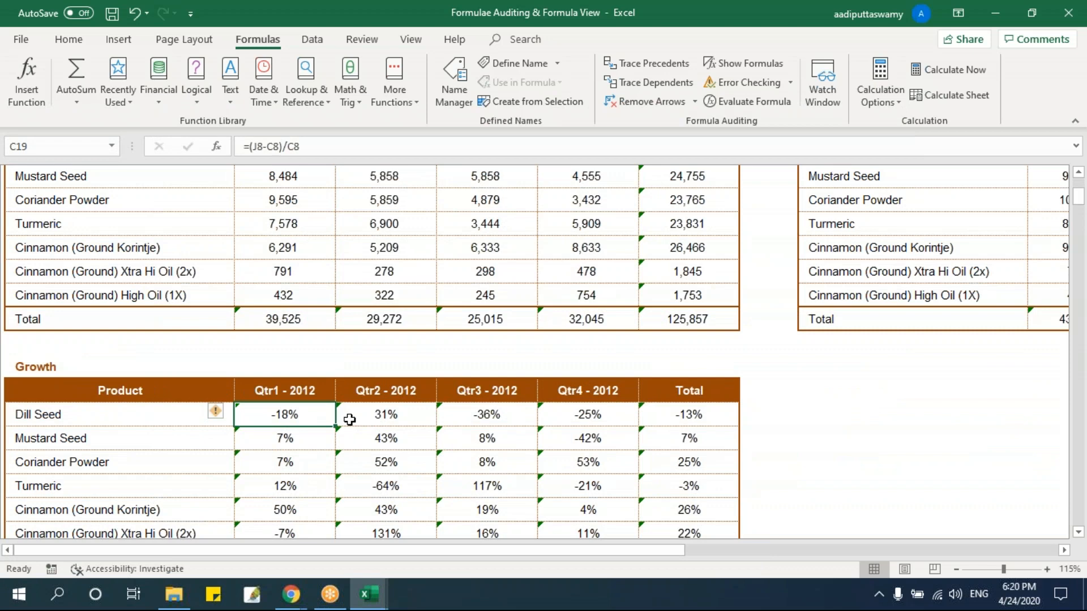
scroll(349, 419, up, 1)
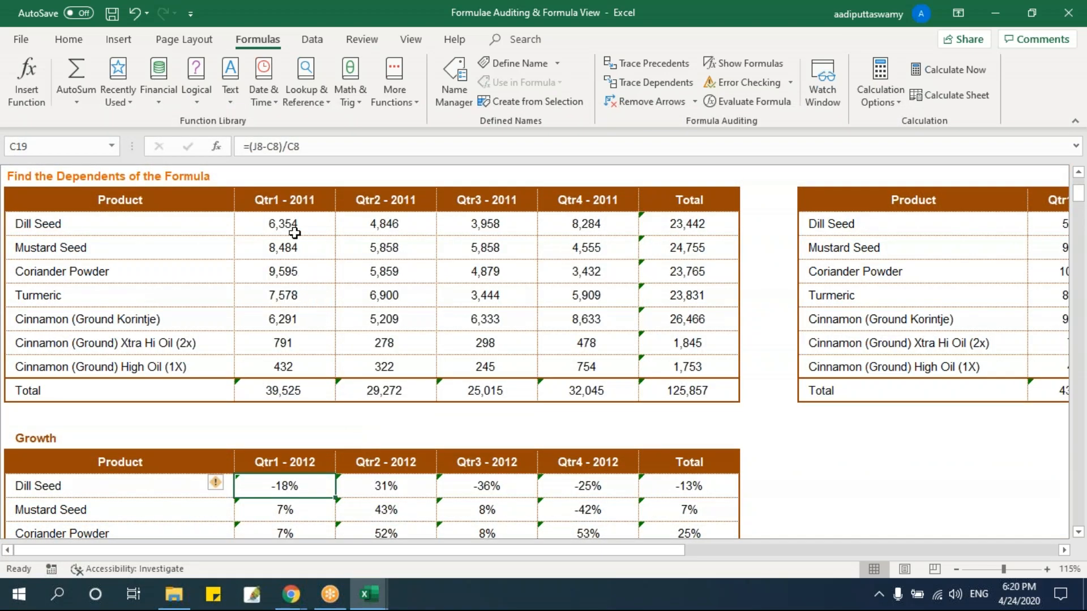
click(293, 244)
click(384, 224)
click(392, 280)
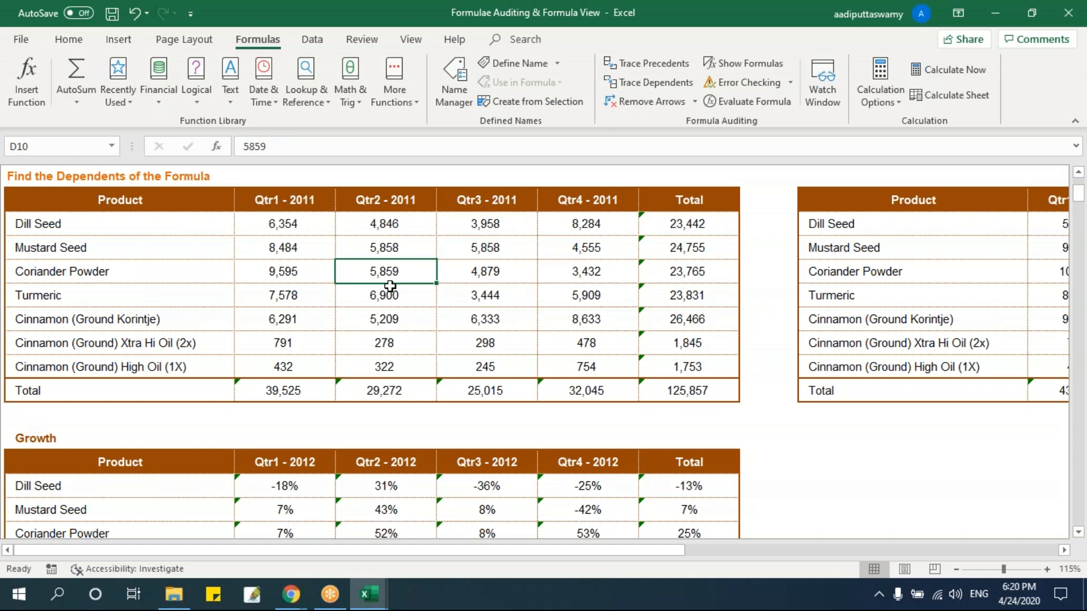
click(296, 229)
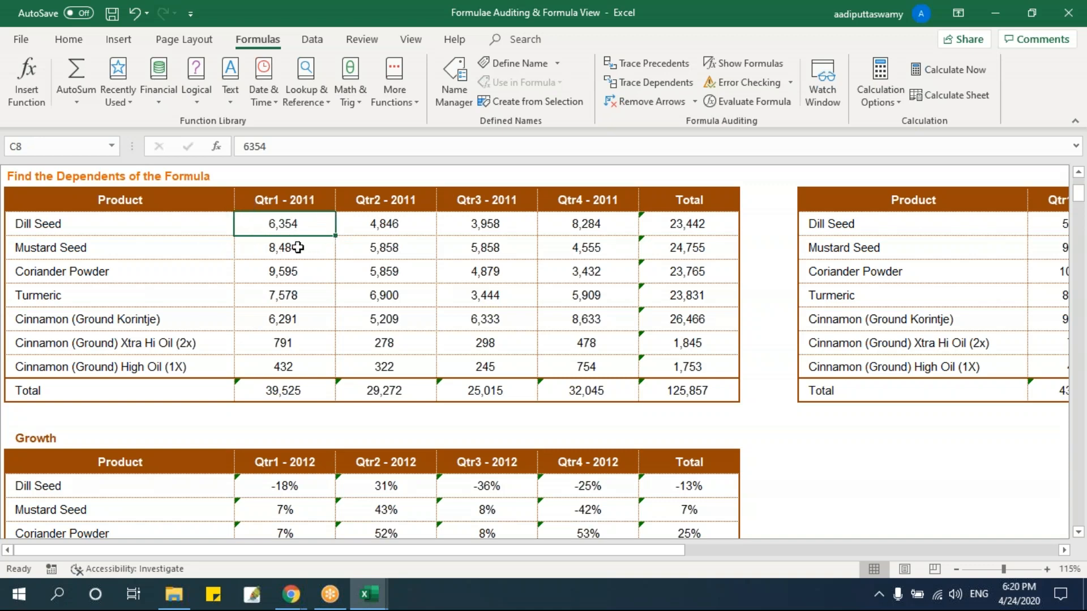
Show the row and column headings on the Tracing Dependents sheet and select cell C8.
click(411, 39)
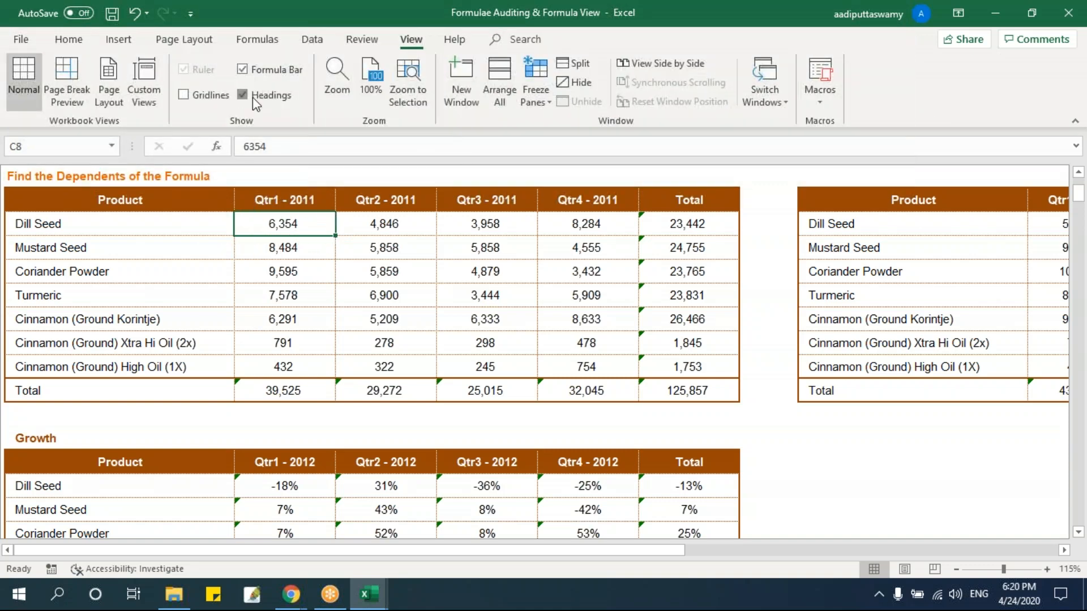
click(252, 96)
click(335, 293)
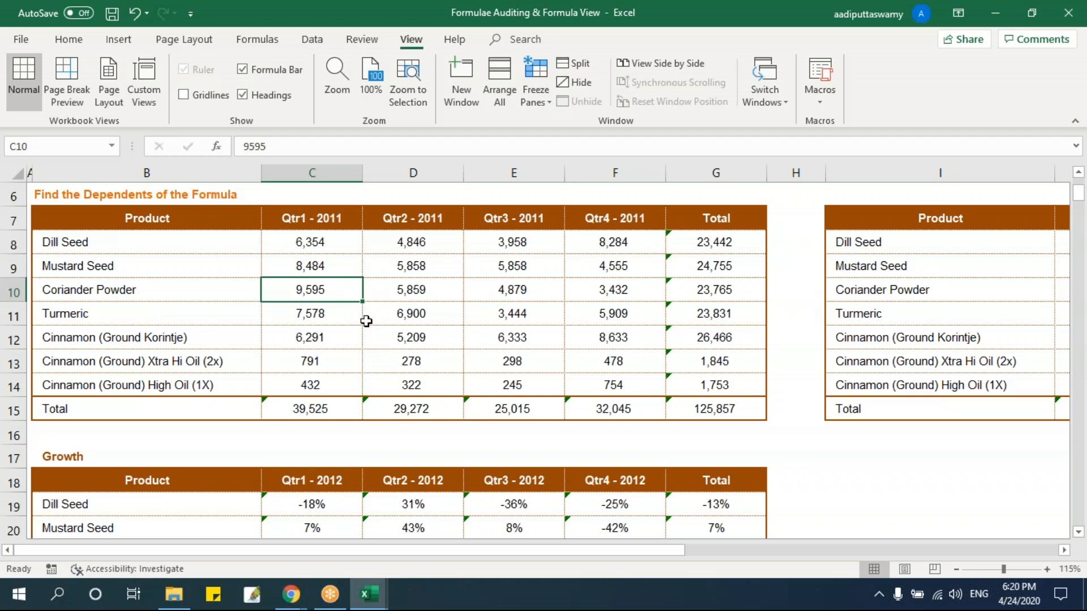
click(339, 249)
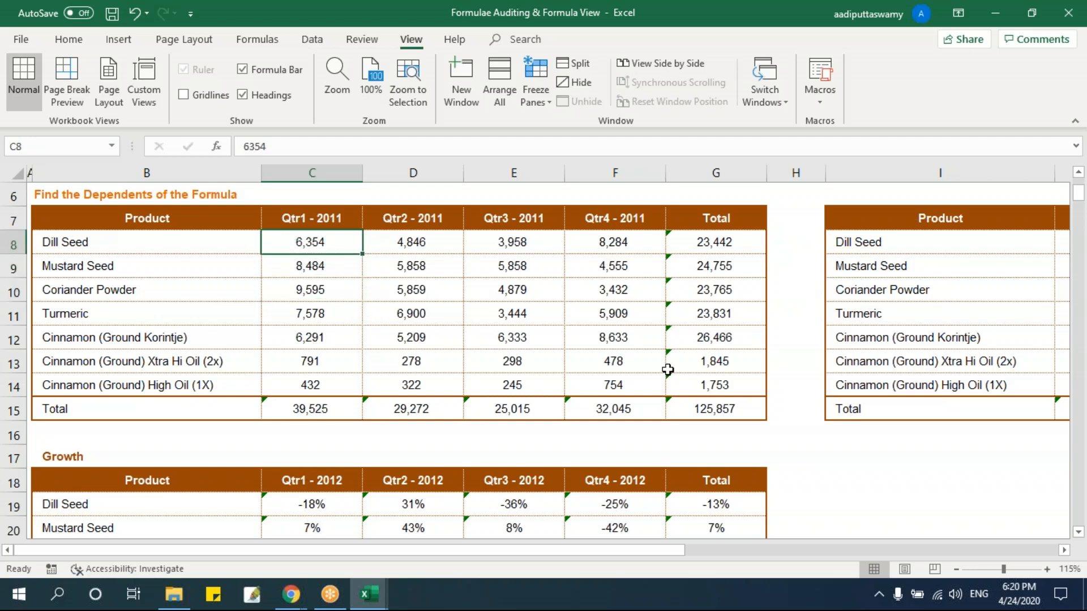
Trace the dependents of the Dill Seed Qtr1 - 2011 value in cell C8.
scroll(660, 360, down, 3)
scroll(661, 362, up, 1)
click(275, 43)
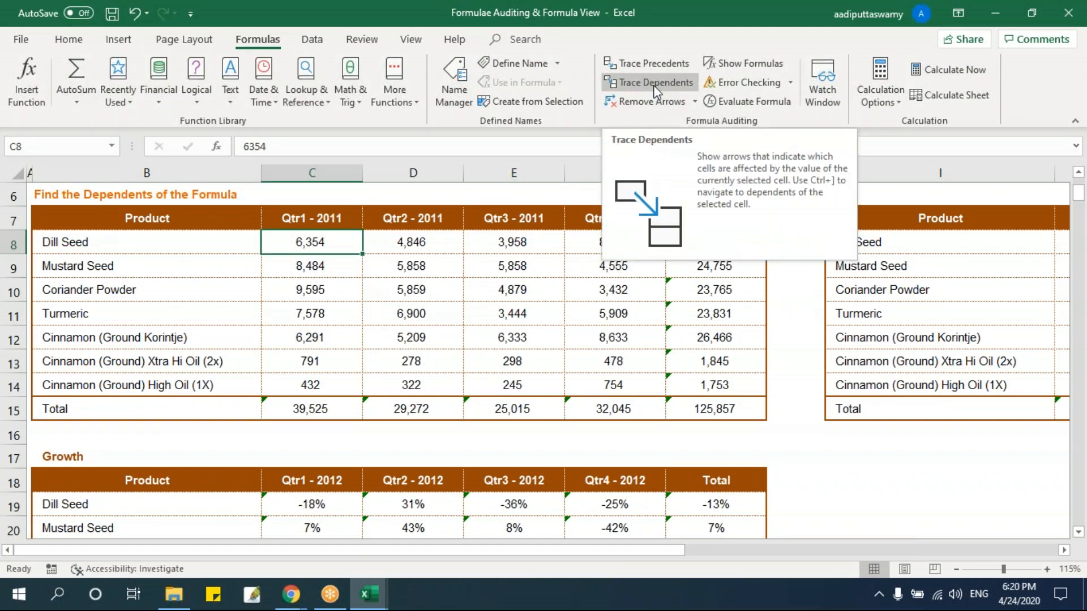
click(443, 287)
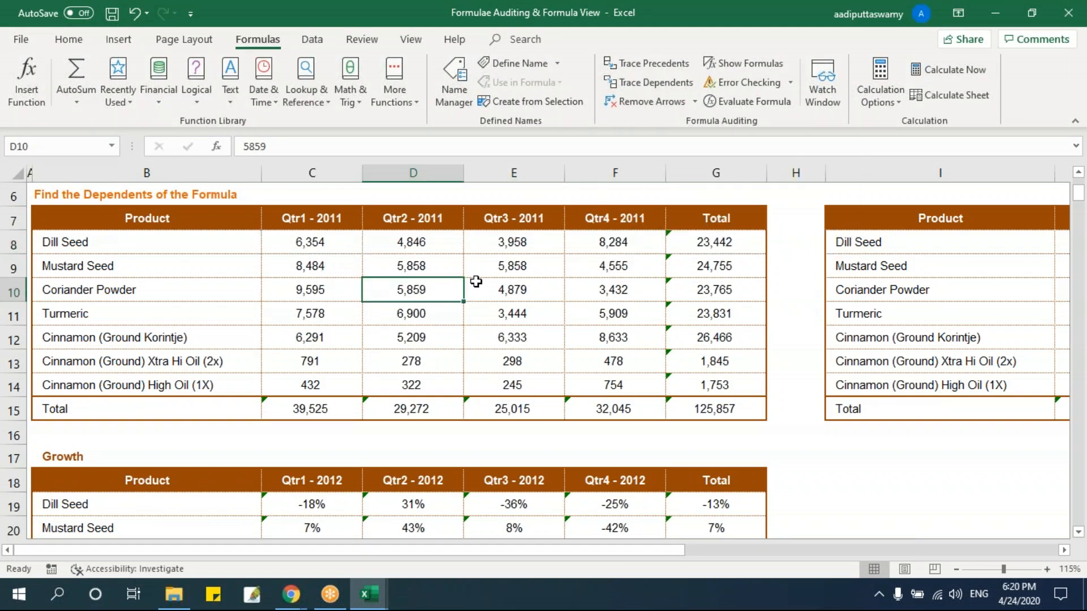
click(324, 243)
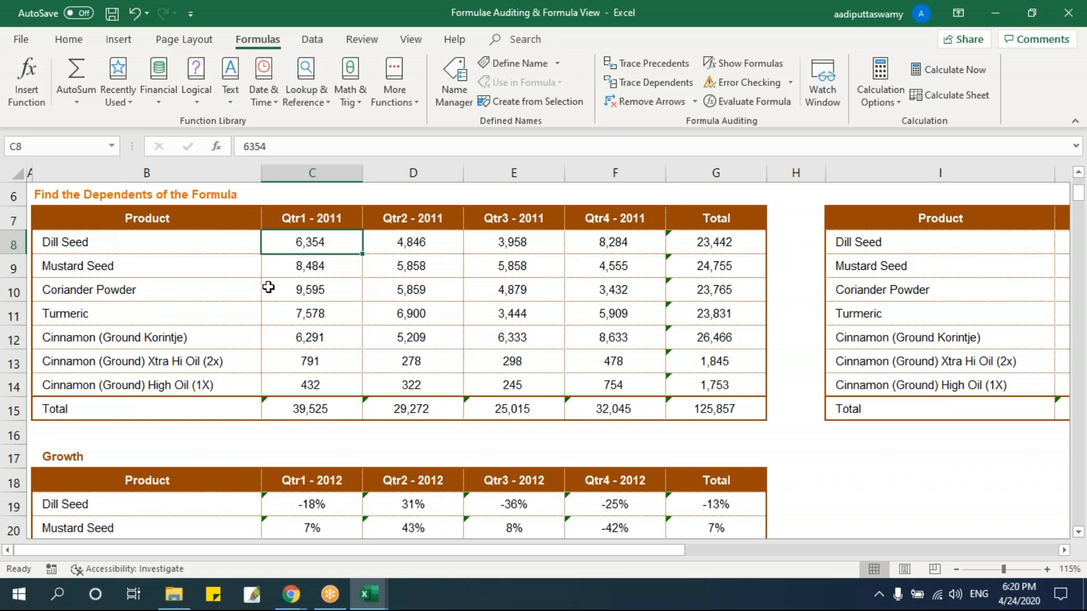
click(646, 91)
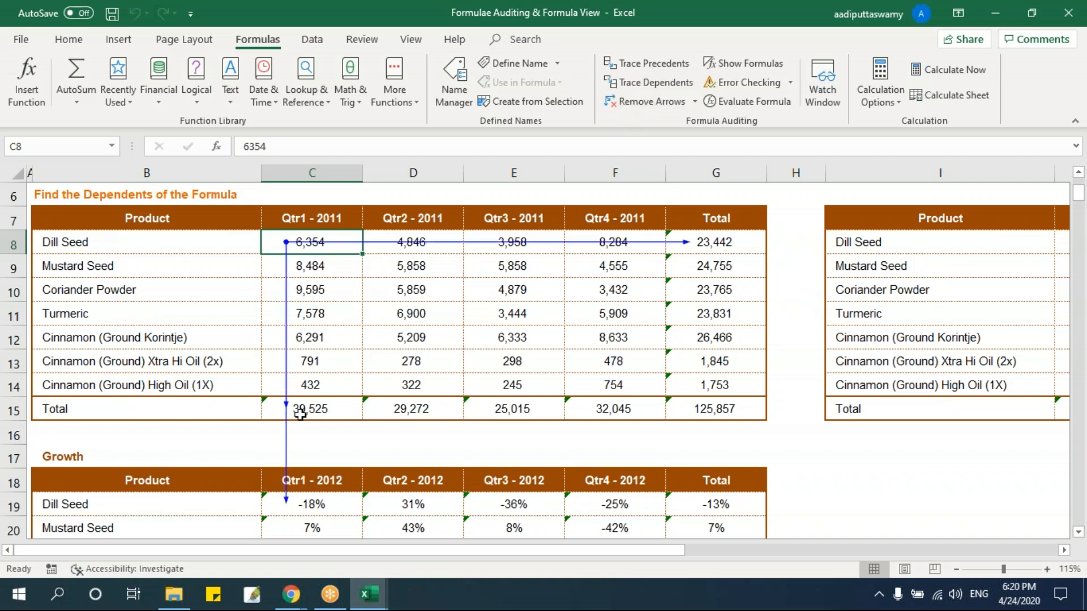
Examine the formulas in C8's dependent cells C15, C19 and G8 against the source value.
click(276, 408)
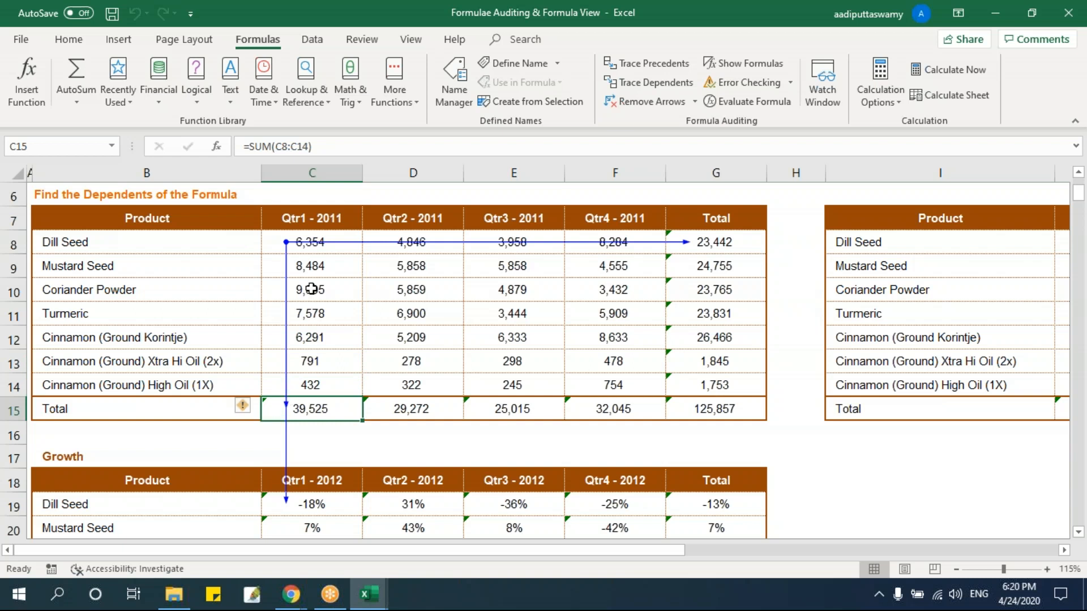
click(308, 247)
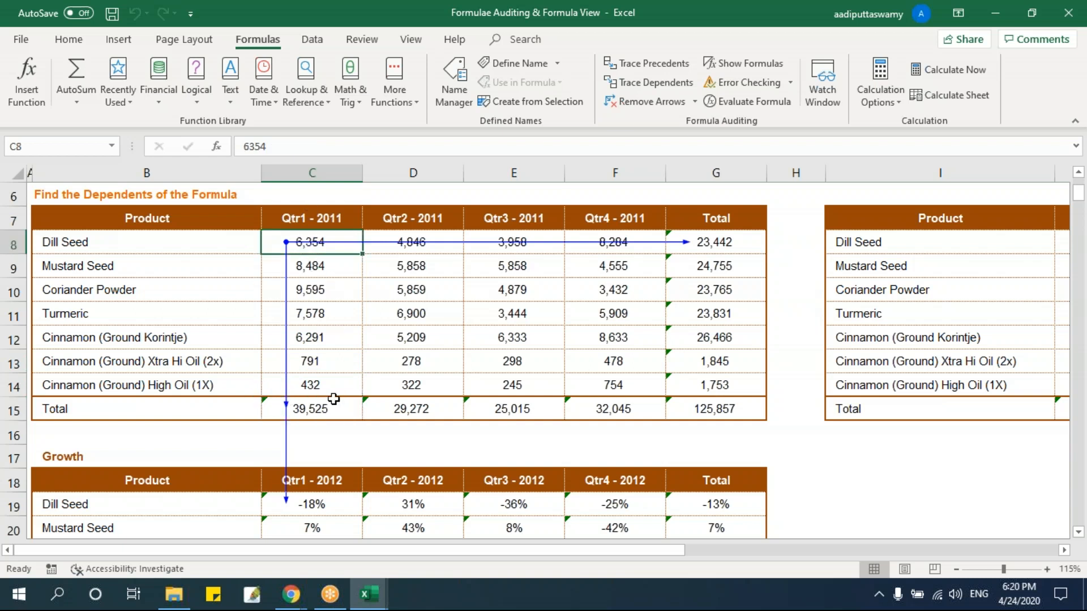
click(331, 409)
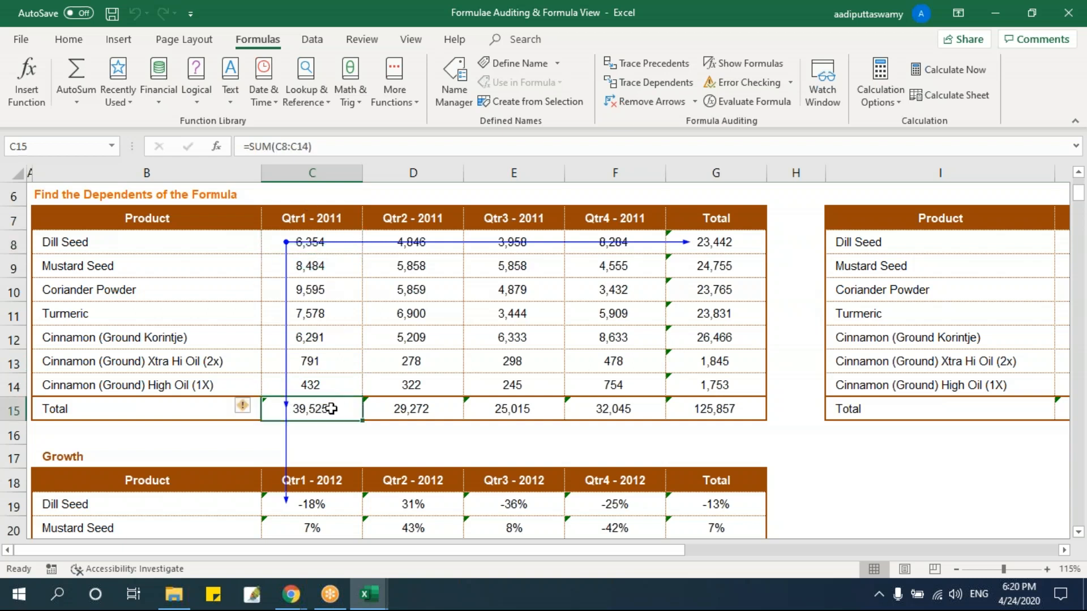
click(342, 503)
click(711, 245)
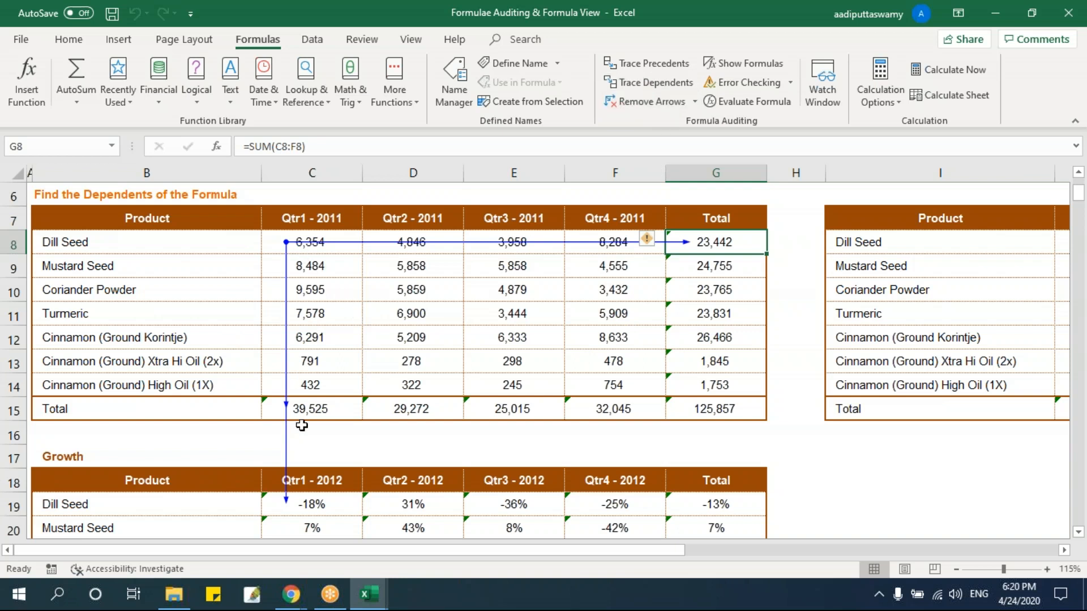
click(309, 409)
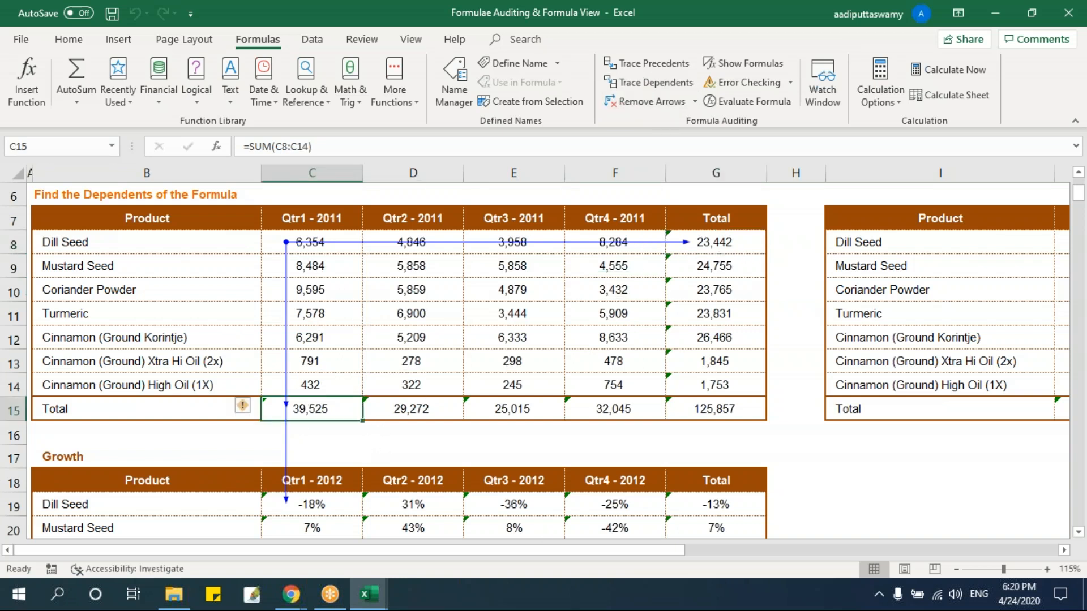
click(339, 248)
click(340, 409)
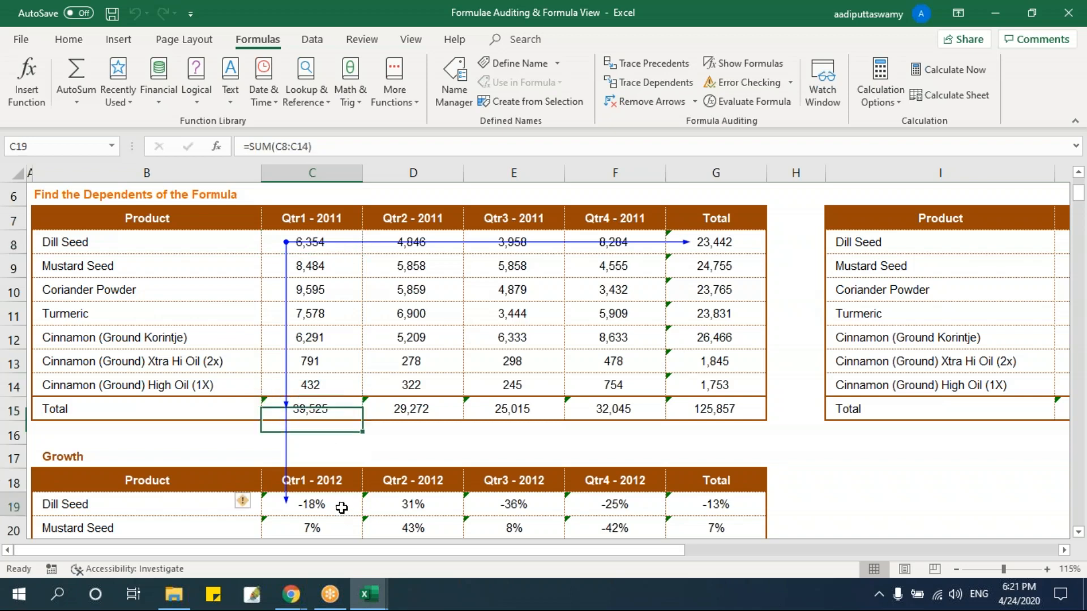
click(709, 244)
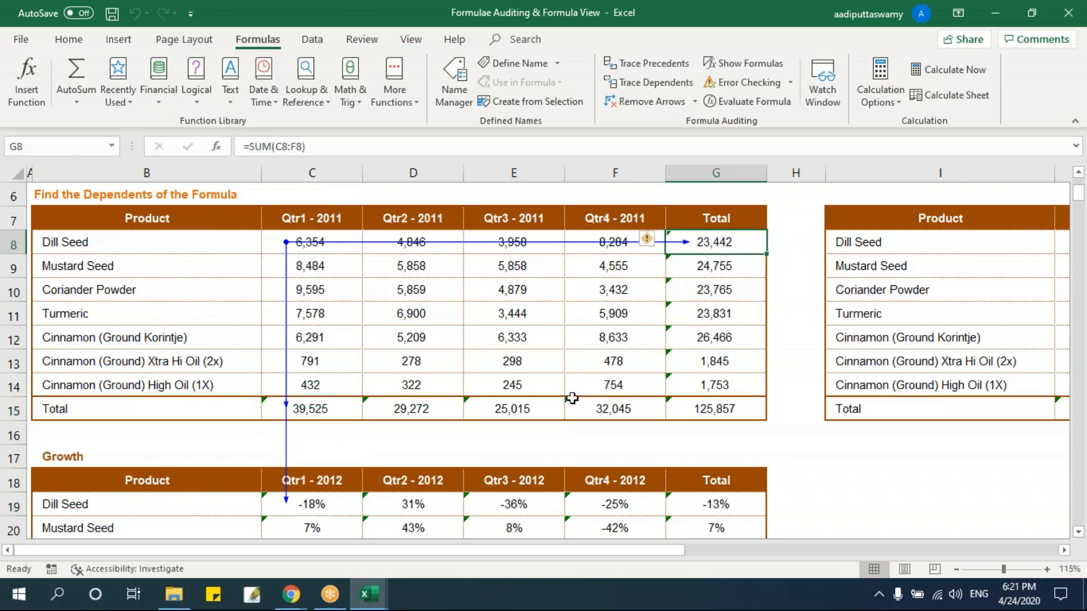
Open the Show Formulas sheet and look over its product and Growth tables.
scroll(578, 400, up, 1)
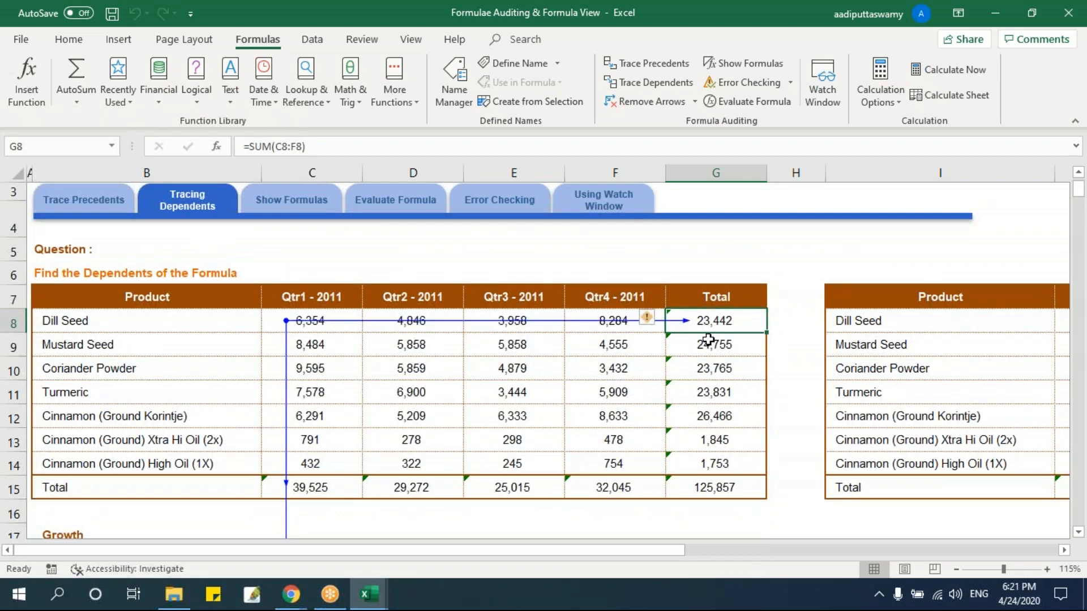
scroll(711, 342, down, 1)
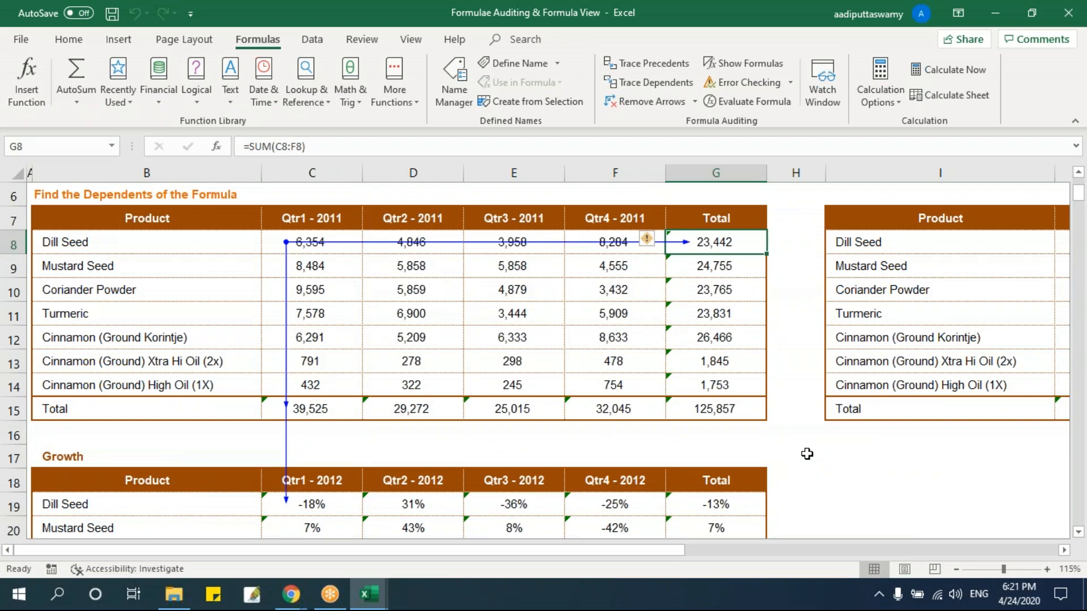
scroll(566, 334, up, 1)
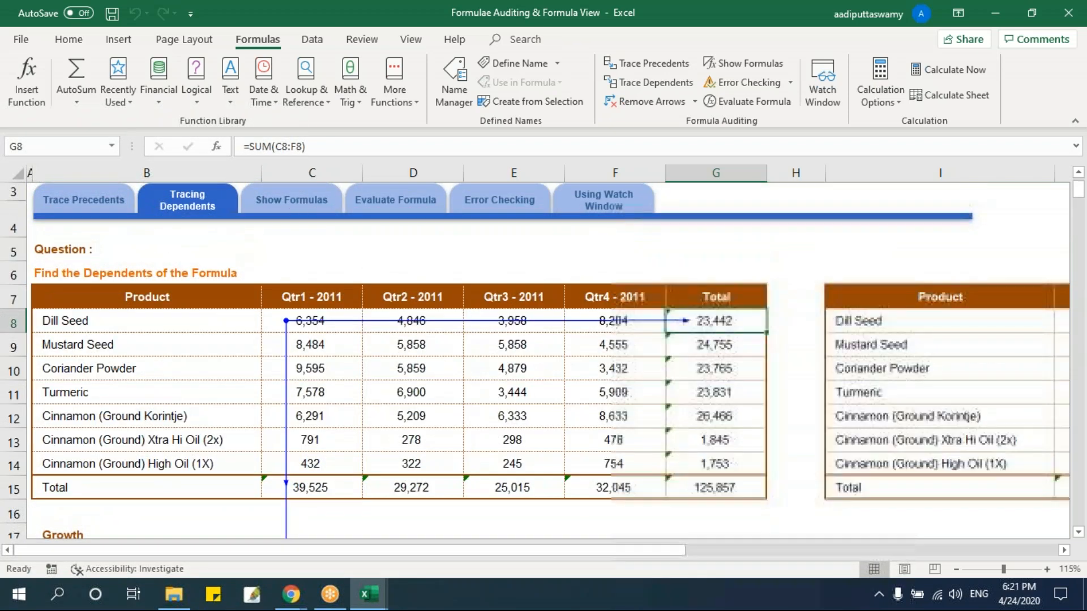
click(291, 199)
click(410, 353)
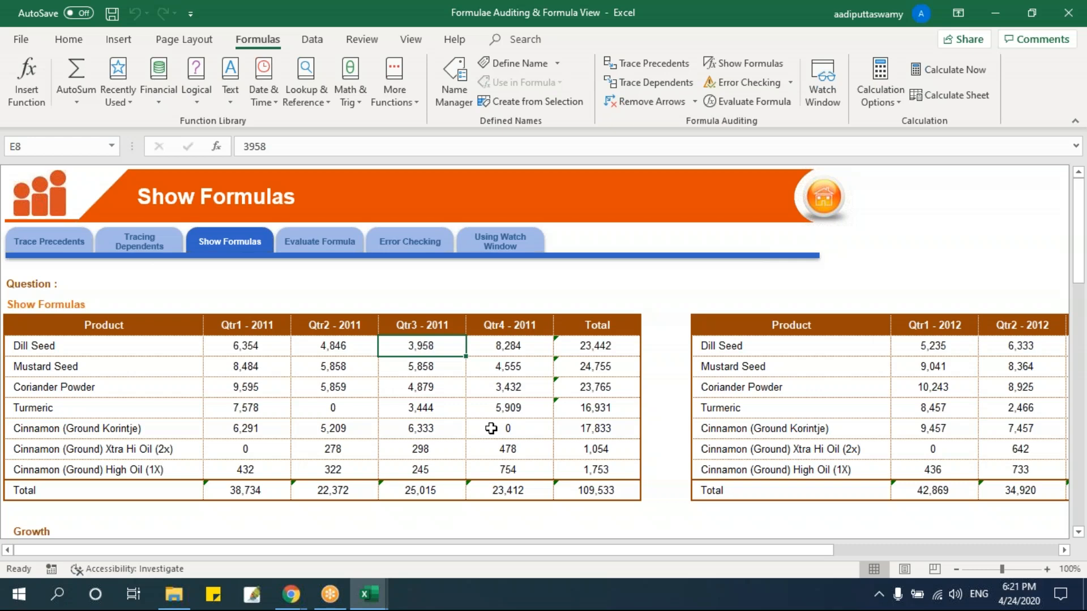
scroll(707, 387, down, 3)
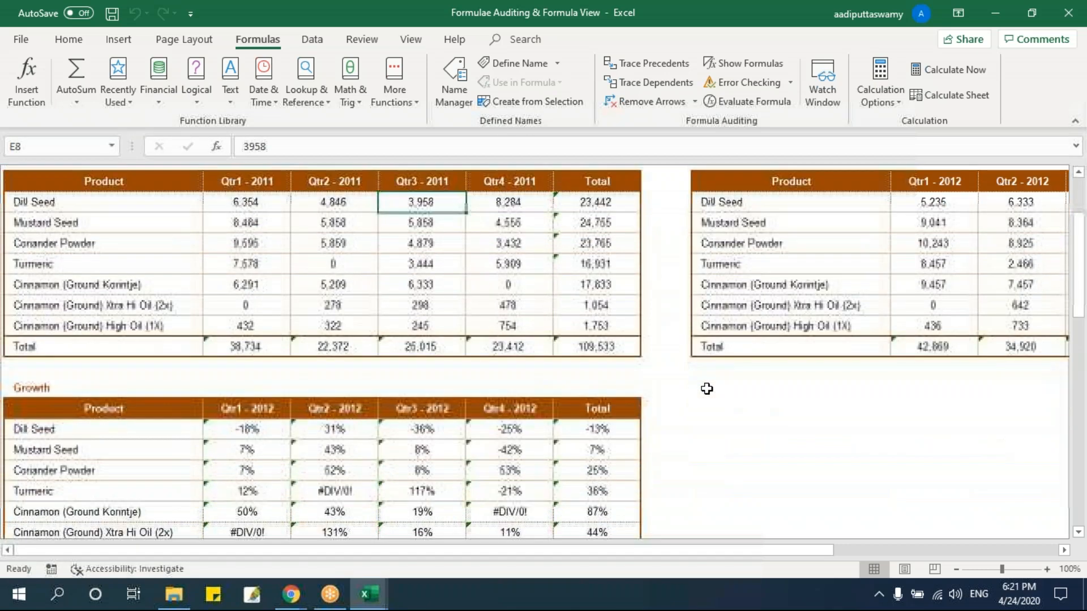
scroll(707, 388, down, 1)
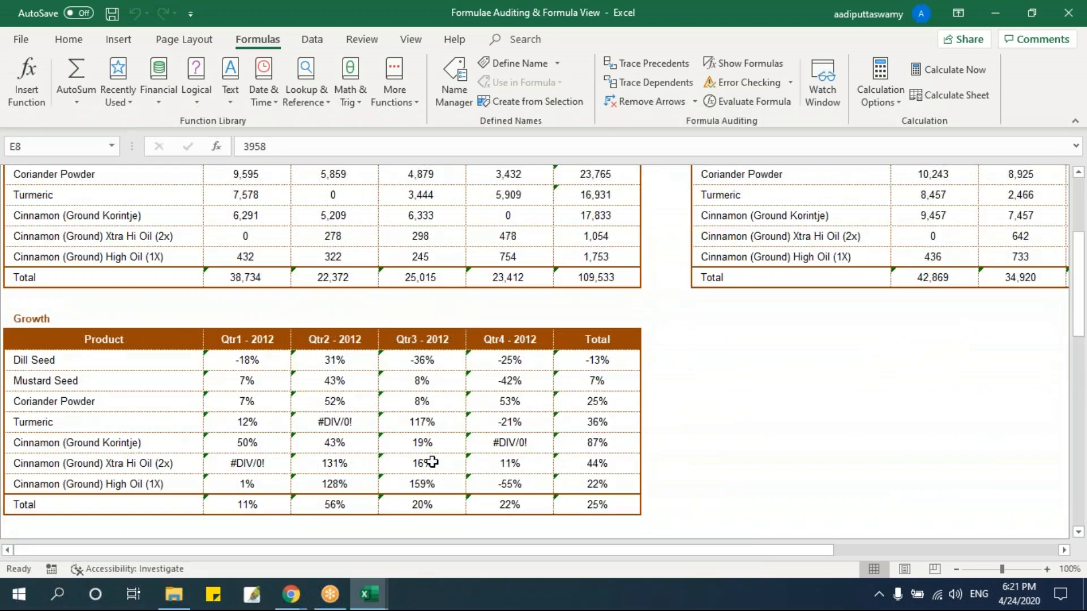
Check the Qtr1 - 2011 Total formula in C15 and the Dill Seed Qtr3 - 2012 Growth formula in E19 individually.
scroll(687, 278, up, 2)
scroll(615, 342, down, 1)
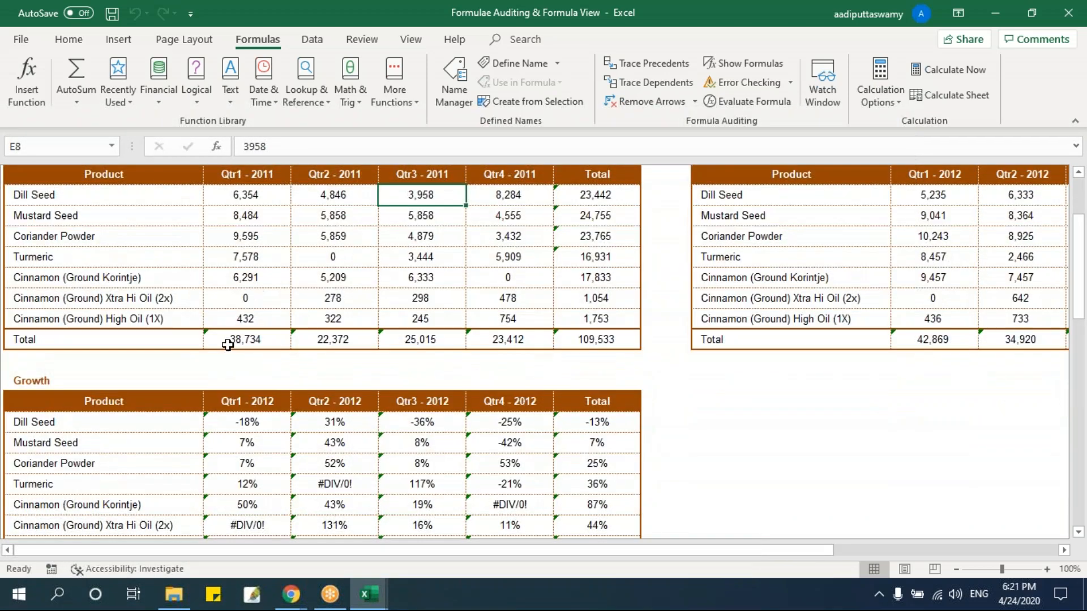
click(231, 341)
double_click(231, 340)
key(Escape)
drag(369, 428, 374, 435)
click(447, 424)
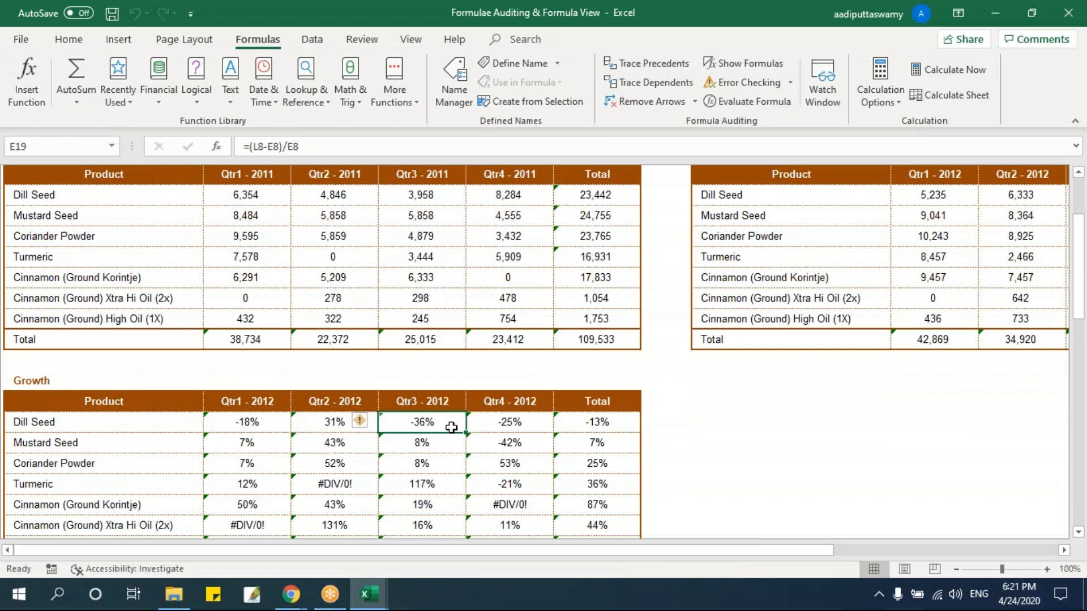
scroll(451, 427, up, 3)
click(481, 395)
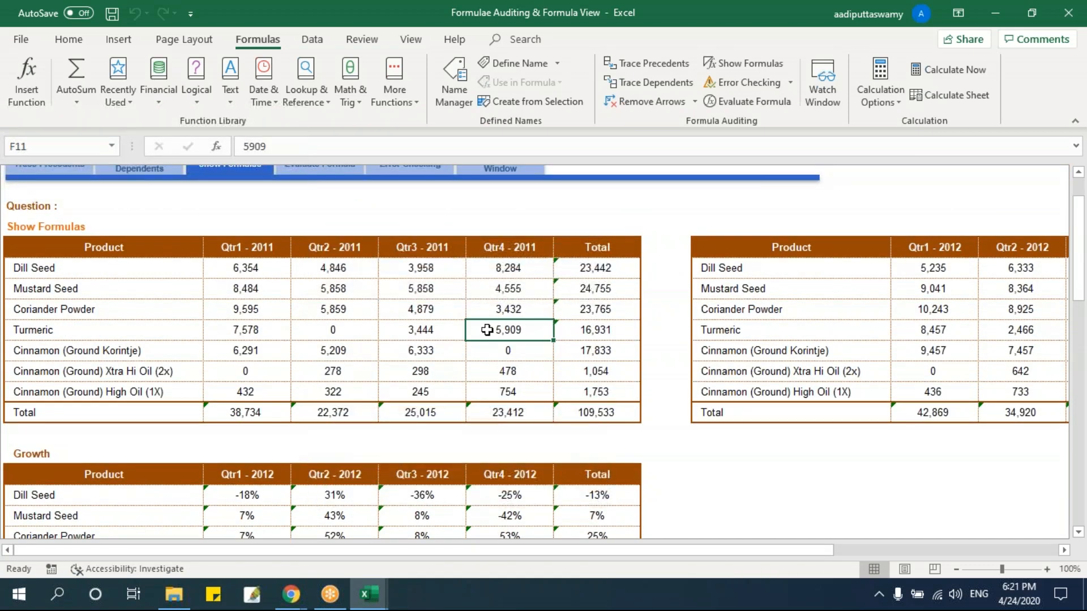
Turn on Show Formulas for the whole sheet and select the quarterly Growth formulas in C19:F26.
scroll(486, 330, up, 1)
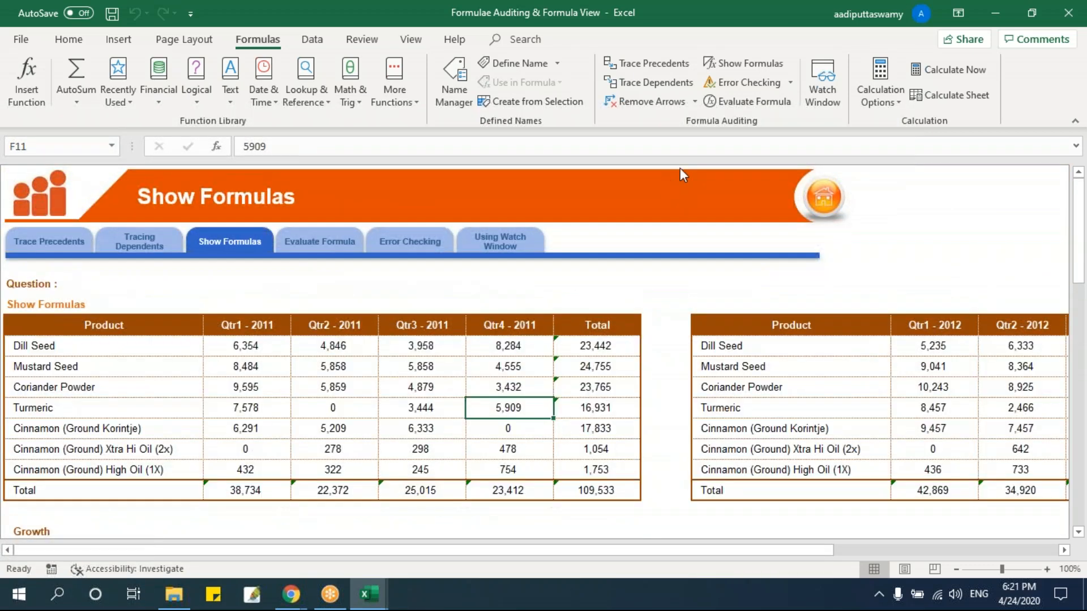
click(721, 63)
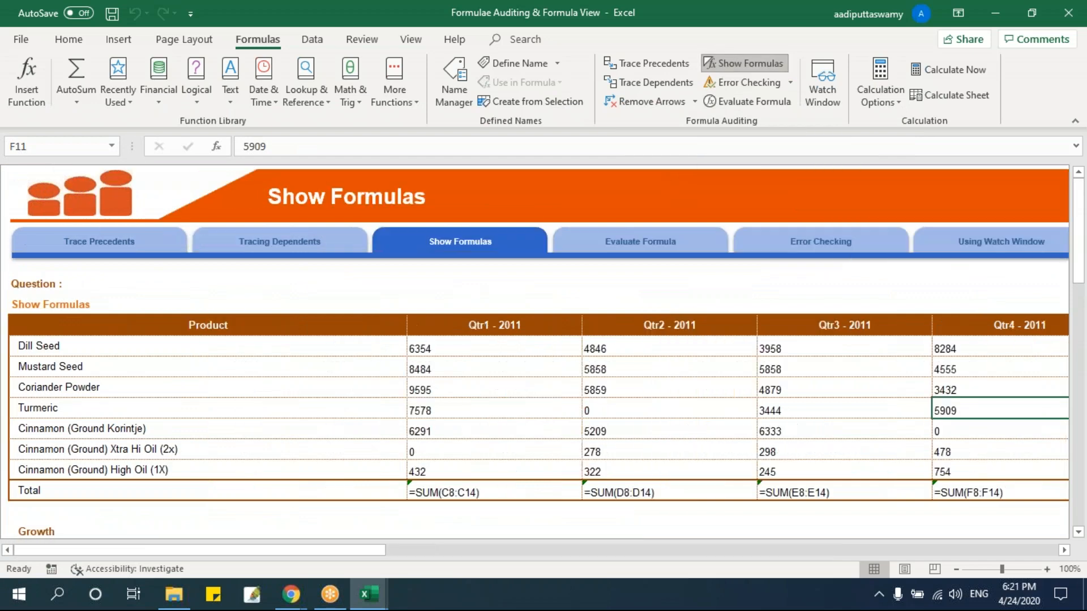
scroll(495, 327, down, 3)
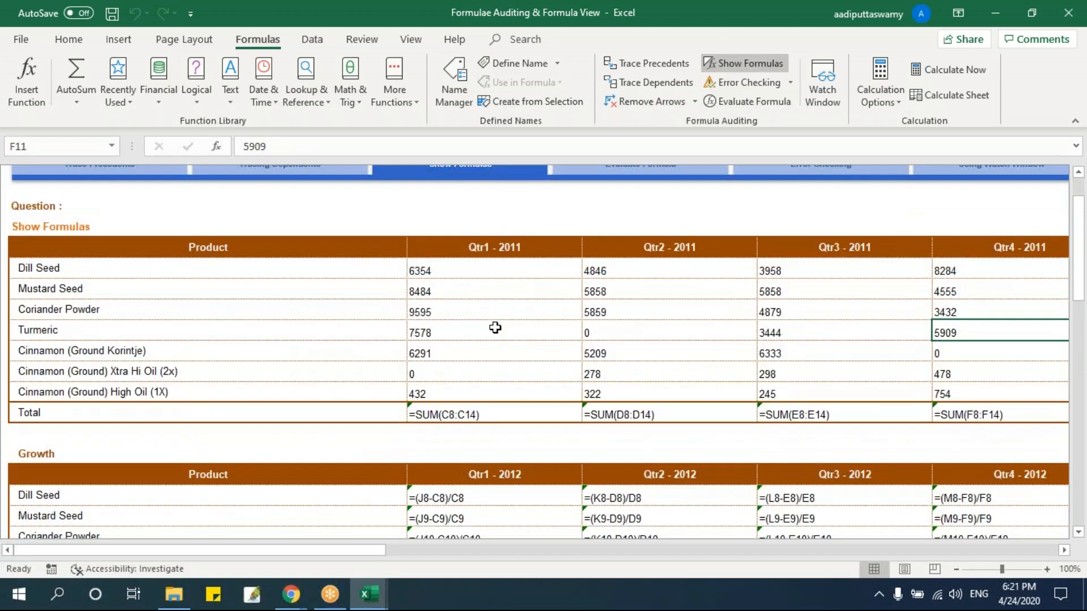
scroll(496, 327, down, 2)
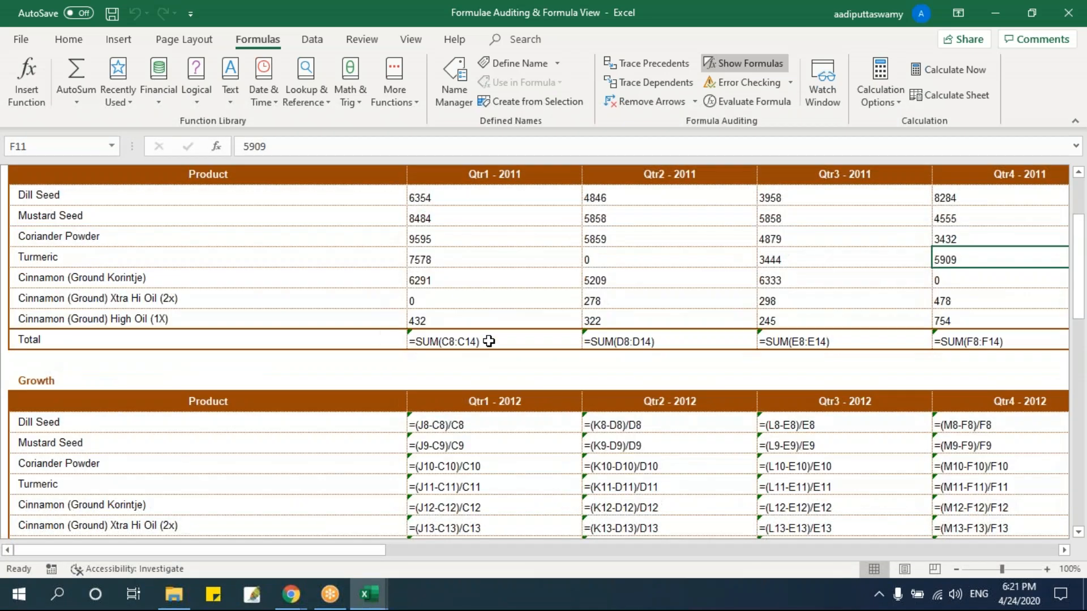
click(487, 365)
scroll(460, 359, down, 3)
drag(461, 359, 939, 497)
drag(380, 550, 422, 549)
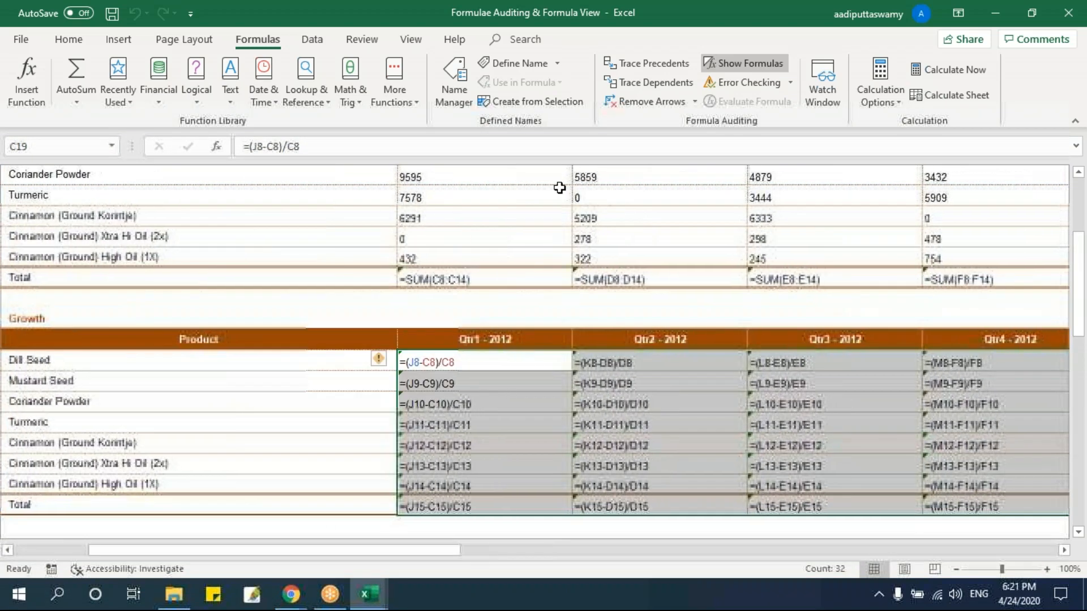
Examine the Qtr1 Total formula in C15 and the Dill Seed Growth formula in C19 against the cells they reference.
click(555, 195)
scroll(577, 401, up, 1)
scroll(578, 402, up, 1)
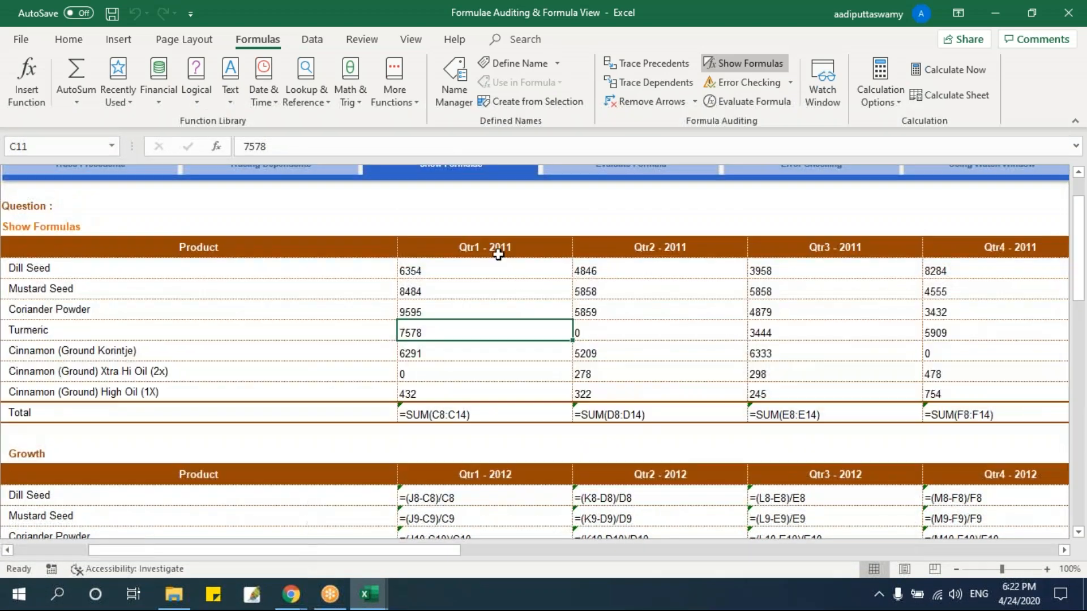
double_click(505, 415)
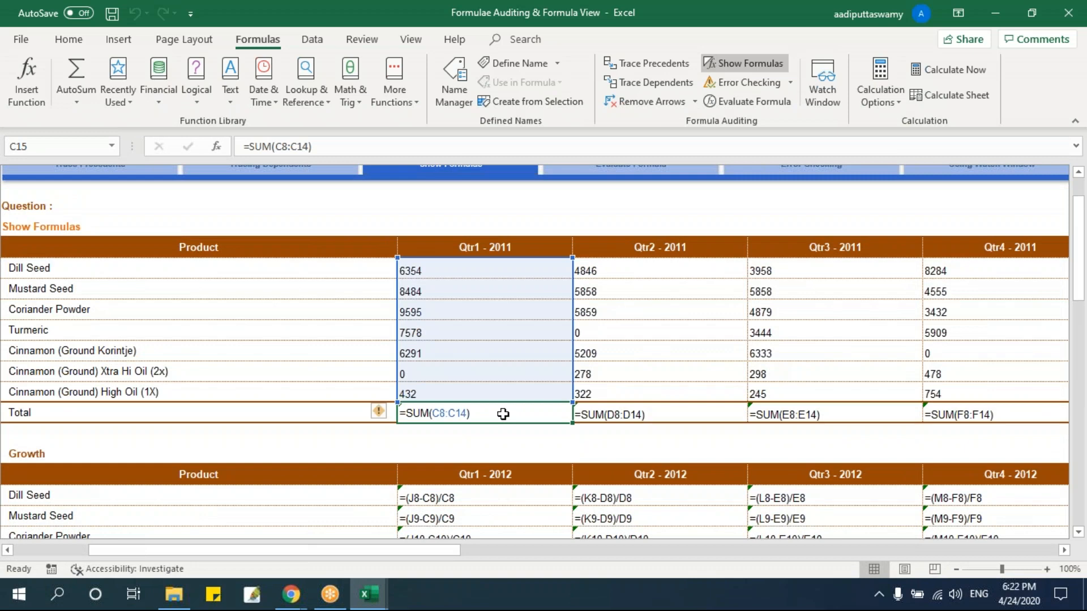
click(433, 432)
scroll(516, 420, down, 2)
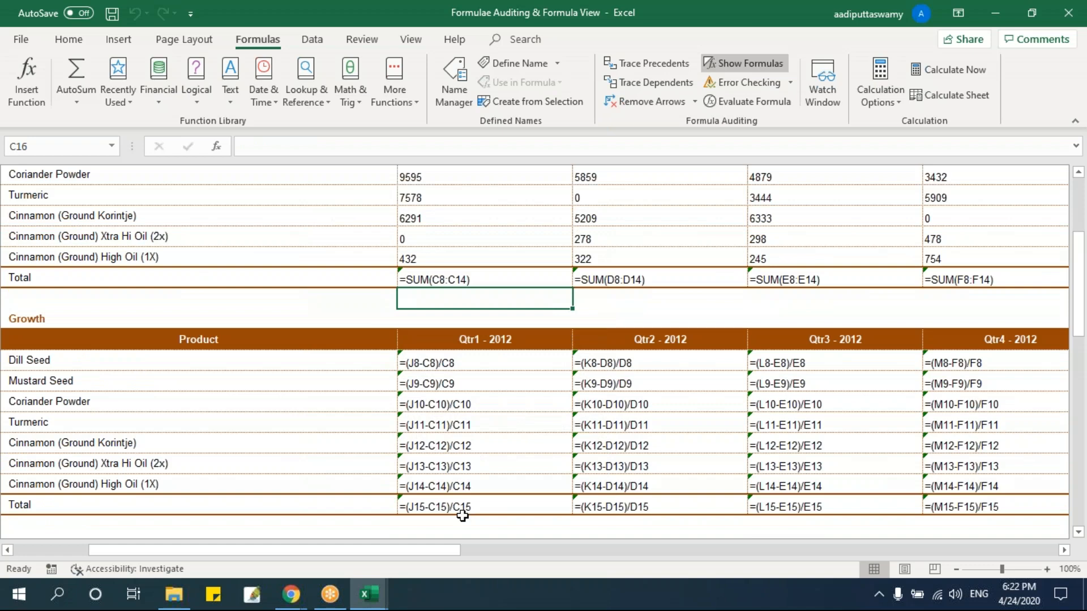
click(453, 364)
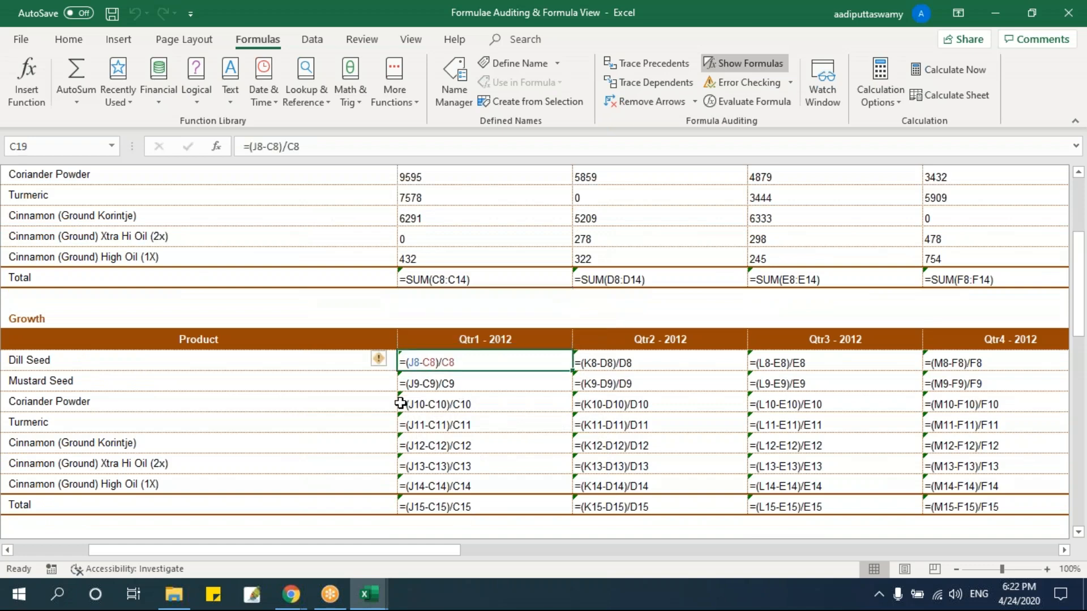
scroll(394, 403, up, 2)
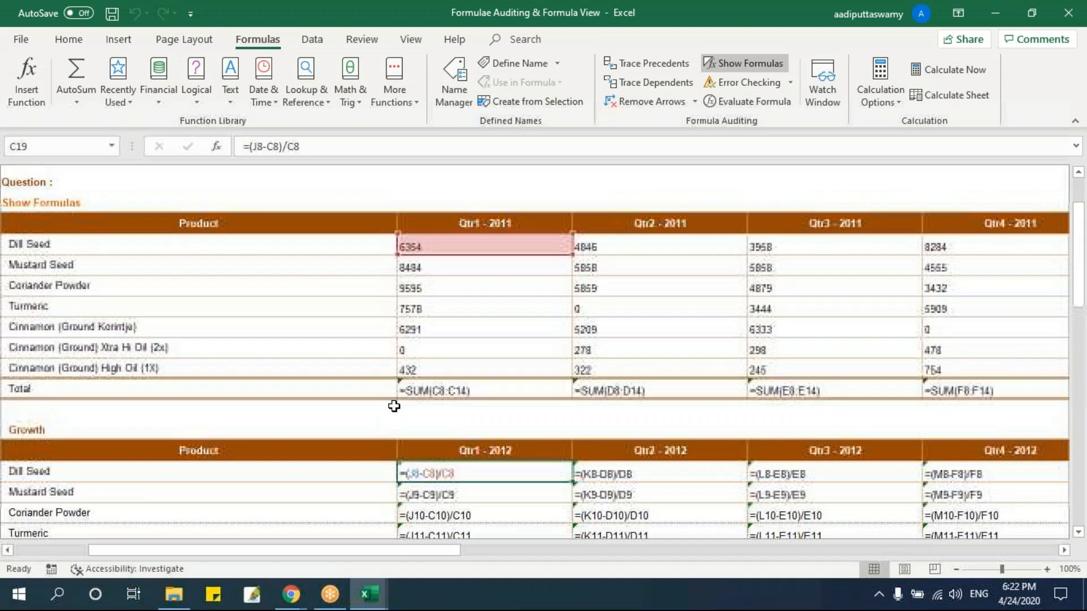
click(562, 367)
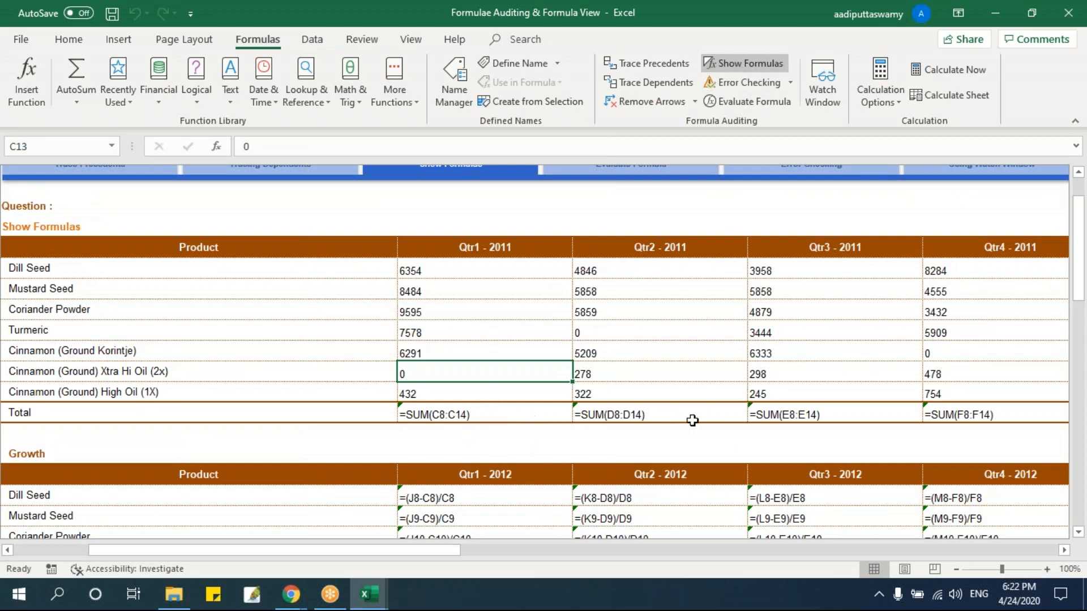
scroll(691, 420, down, 3)
scroll(465, 403, up, 3)
scroll(465, 403, up, 2)
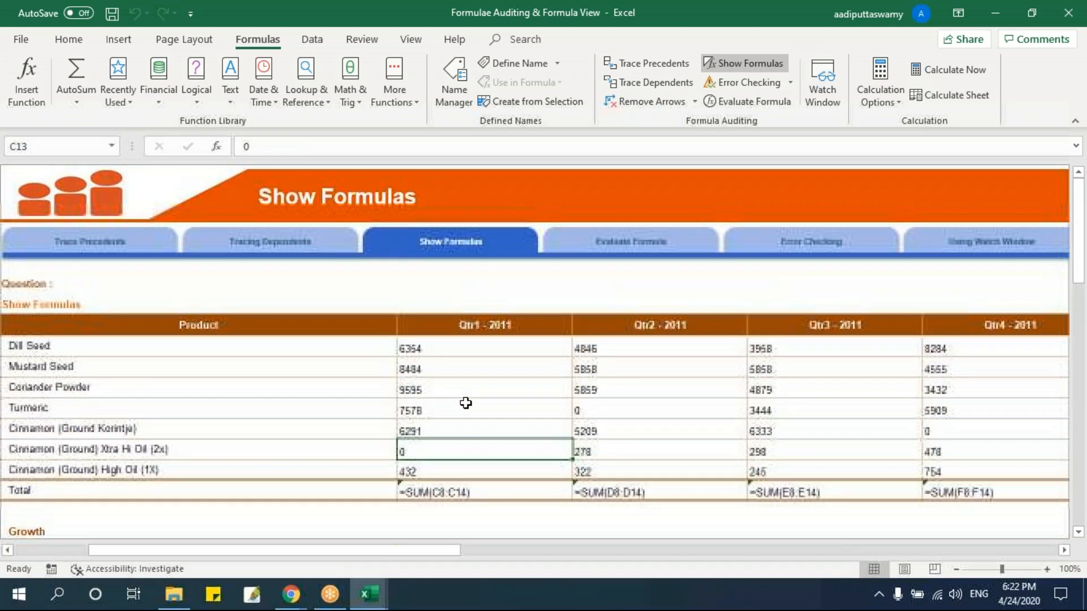
Turn off Show Formulas and select the Cinnamon (Ground Korintje) Qtr4 - 2012 Growth result in F23.
click(739, 63)
scroll(493, 399, down, 3)
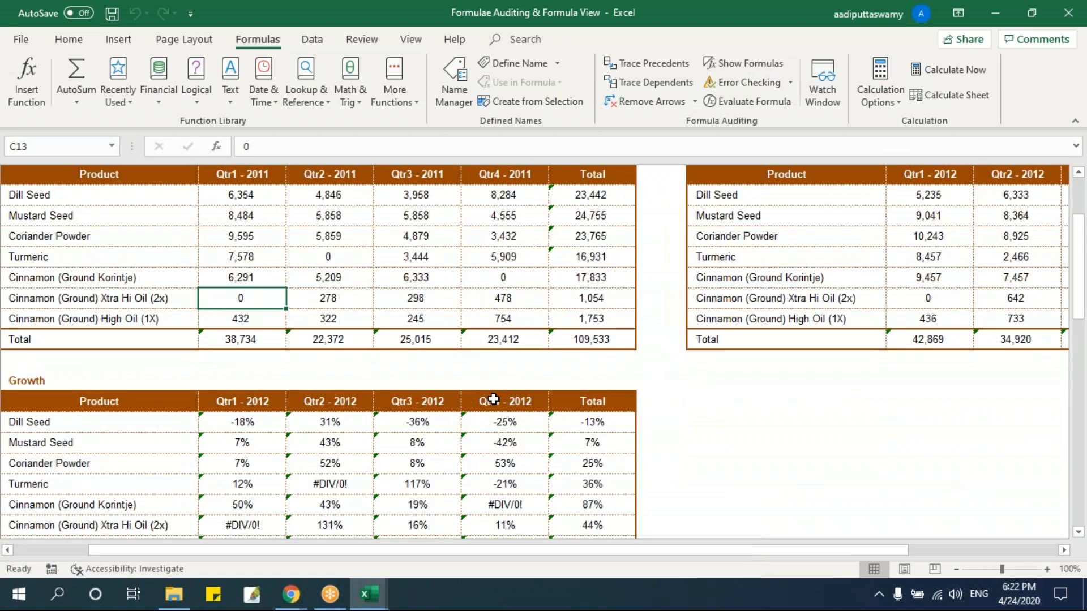
scroll(494, 399, down, 3)
drag(257, 359, 590, 483)
click(512, 440)
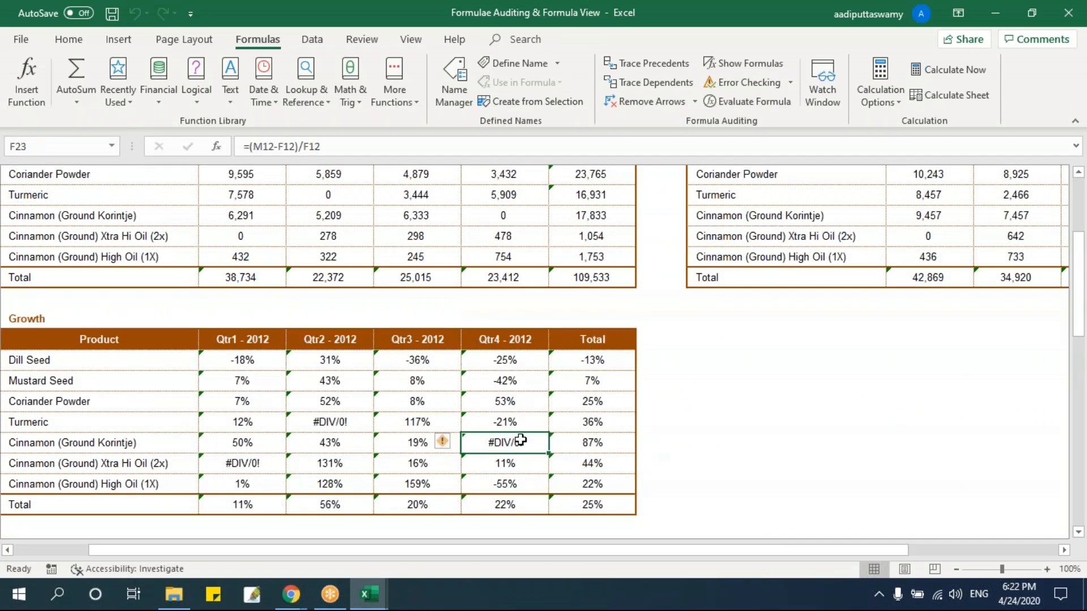
Turn Show Formulas on again and inspect the Qtr1 - 2012 Growth formulas for Dill Seed and Mustard Seed.
click(734, 64)
mouse_move(445, 551)
mouse_down()
mouse_move(1060, 526)
mouse_move(440, 546)
mouse_up()
scroll(546, 414, down, 1)
click(481, 301)
click(485, 321)
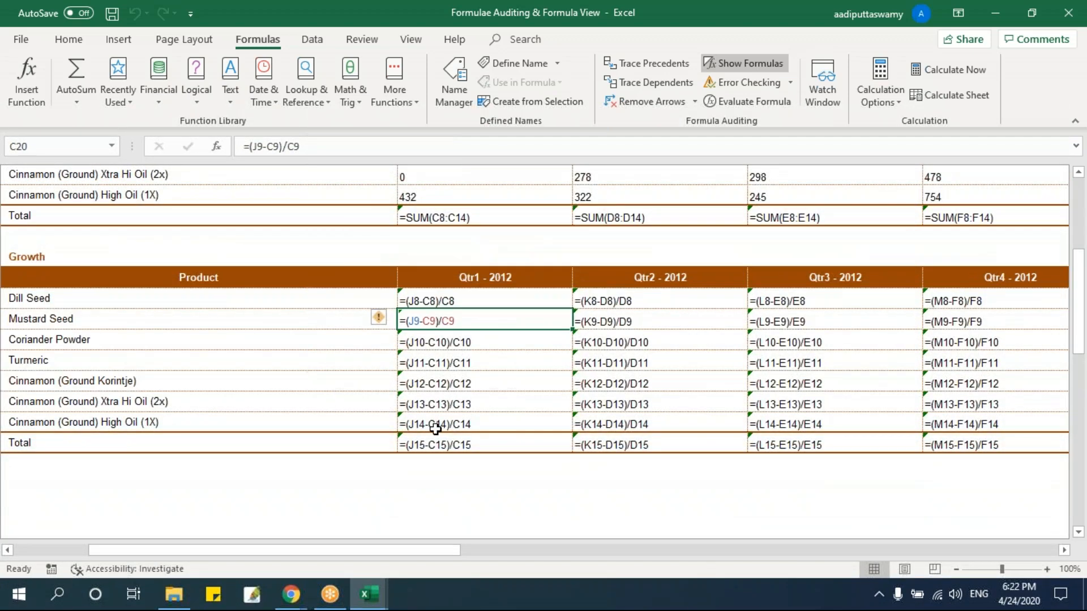
Switch the sheet back to calculated values and open the Evaluate Formula sheet at its Growth table.
click(730, 62)
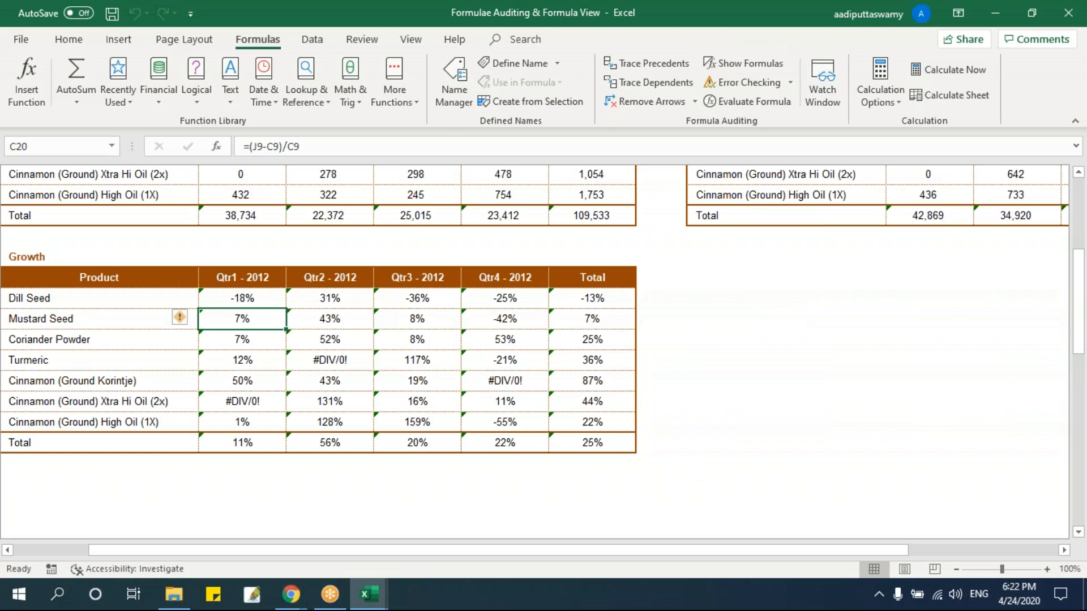
scroll(592, 419, up, 5)
click(340, 249)
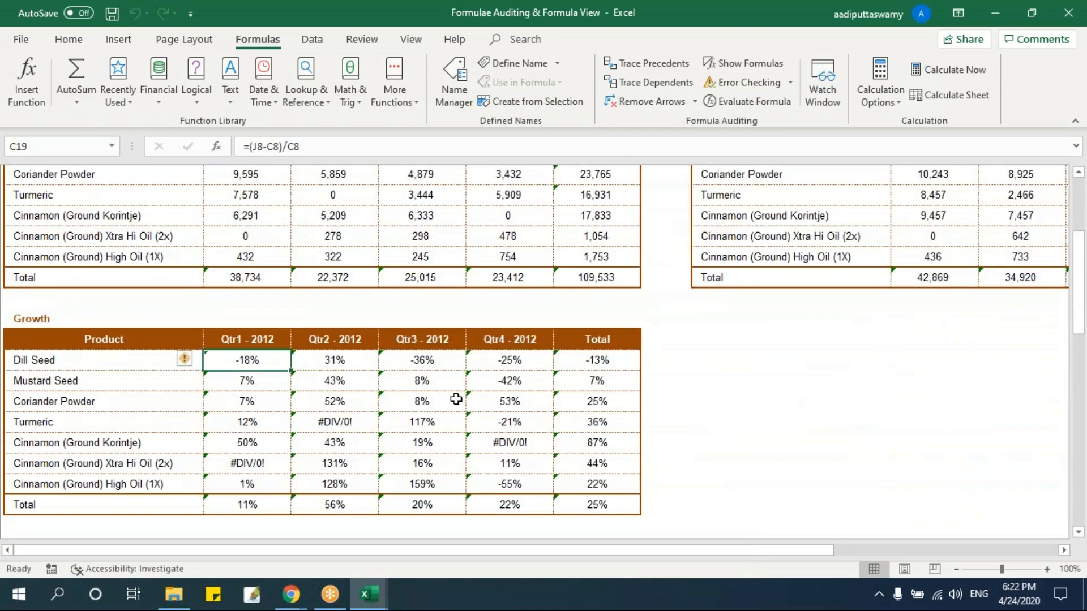
scroll(456, 399, up, 3)
drag(480, 548, 223, 550)
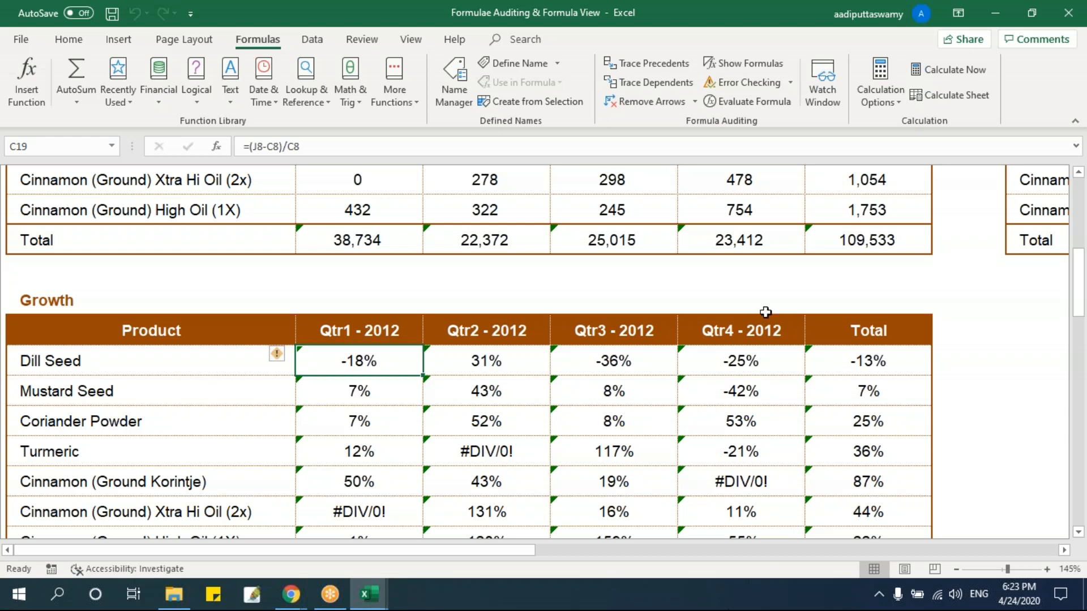
Evaluate the Dill Seed Qtr1 - 2012 Growth formula in C19 step by step through to its final result.
click(748, 102)
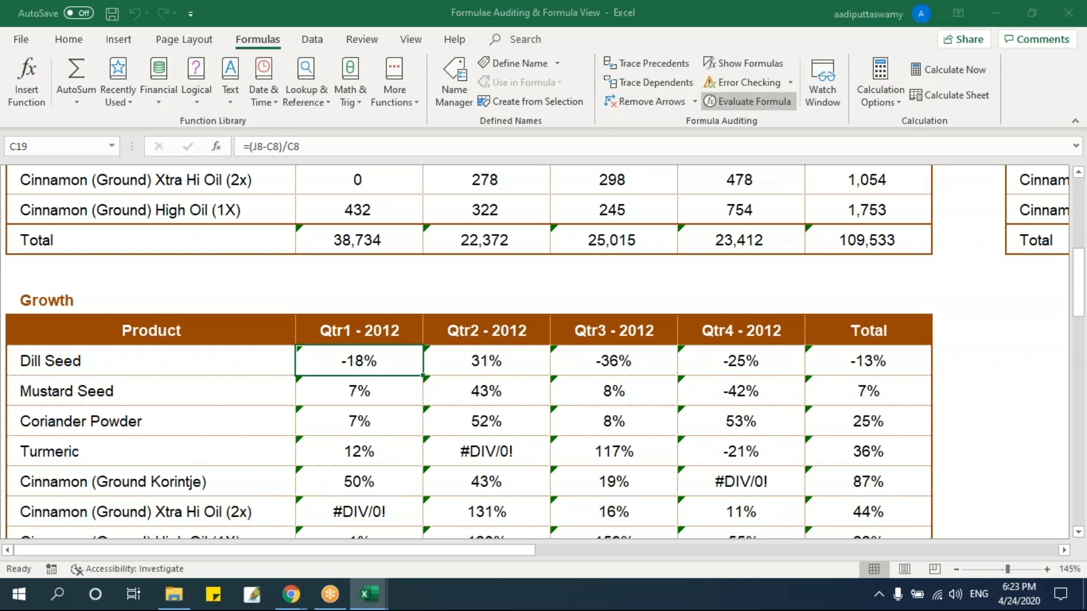
mouse_move(639, 182)
mouse_down()
mouse_move(593, 178)
mouse_move(624, 185)
mouse_up()
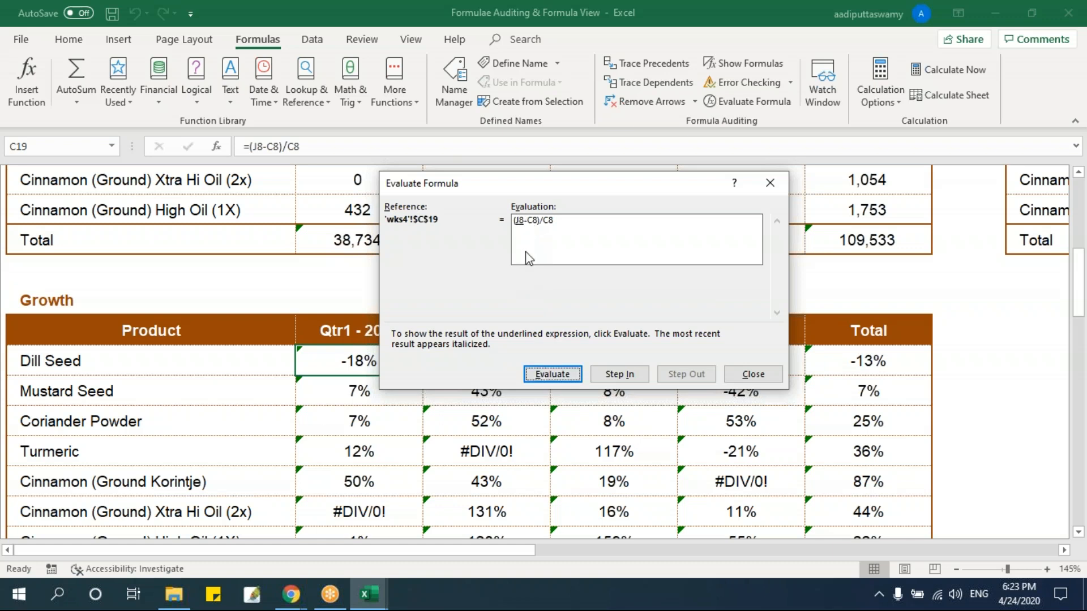
click(553, 375)
click(553, 374)
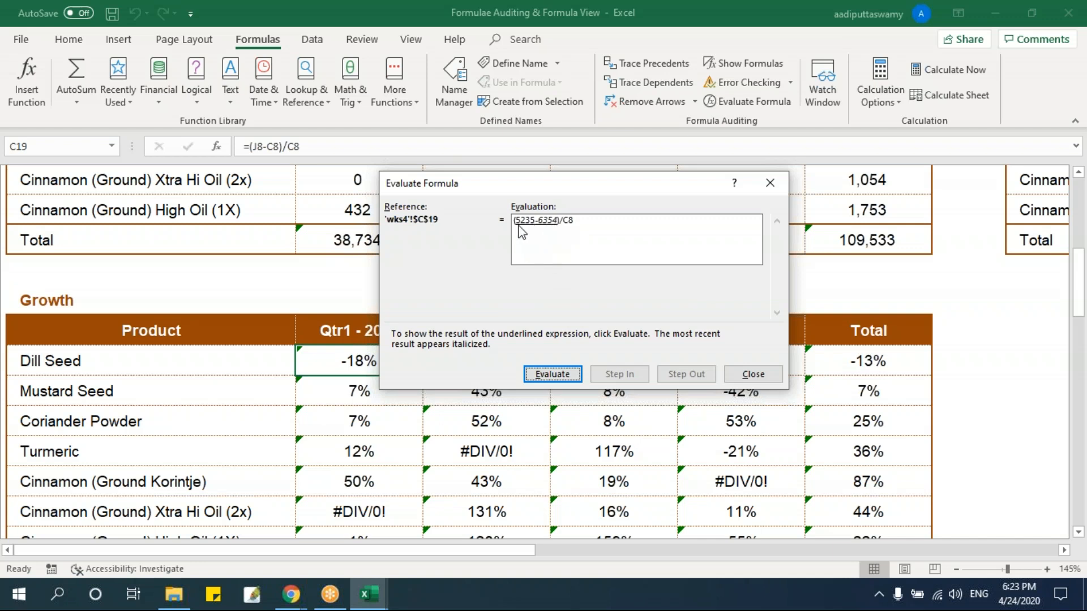
click(552, 374)
click(552, 374)
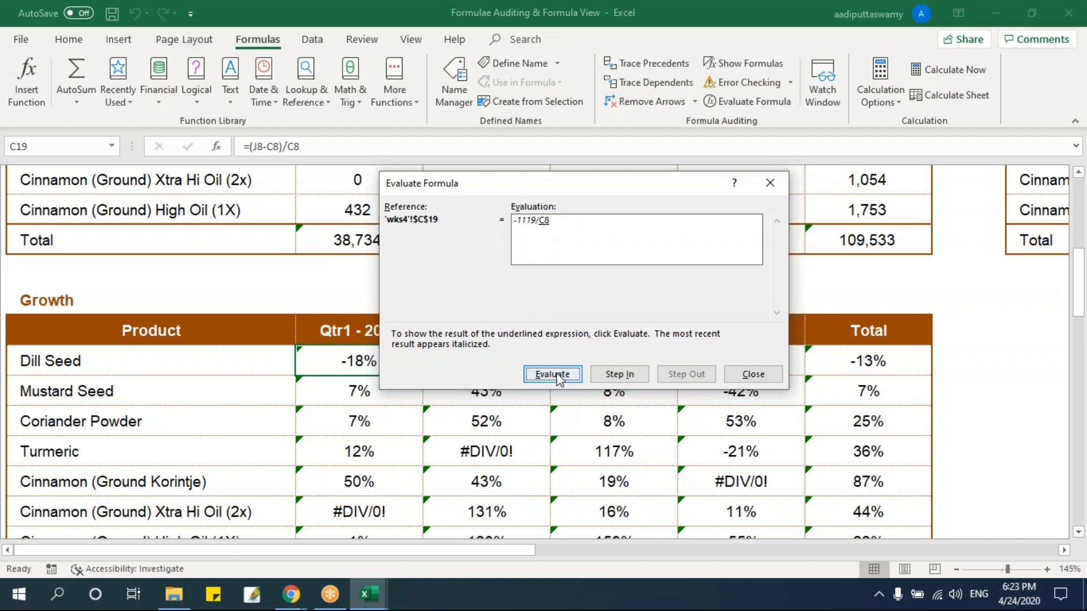
click(545, 375)
click(545, 376)
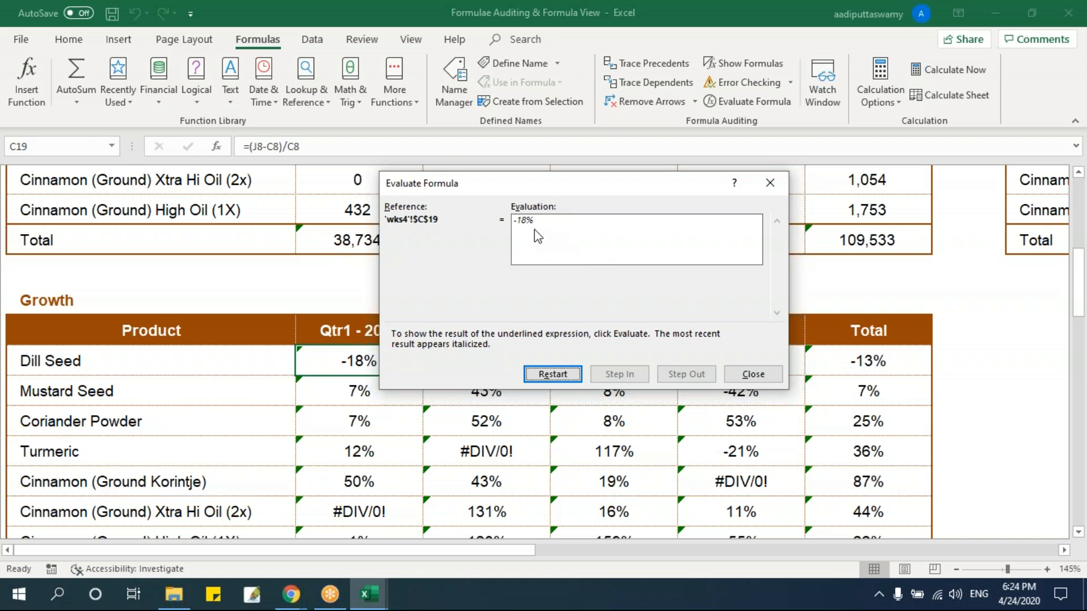
Evaluate the Dill Seed Qtr1 - 2012 Growth formula in C19 through all its stages once more, then close the evaluation.
click(561, 373)
click(549, 374)
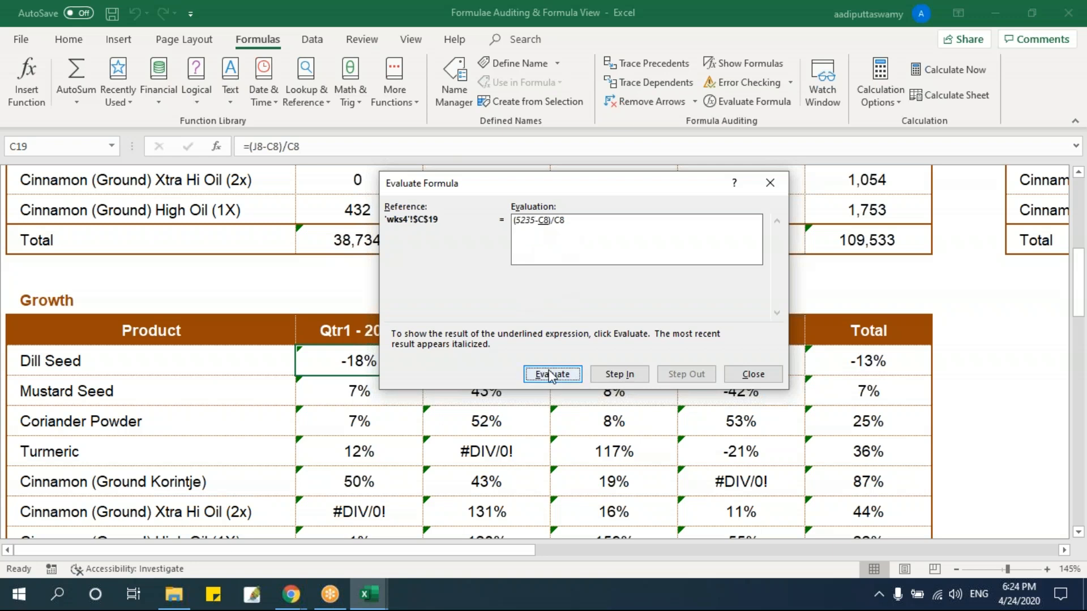
click(550, 375)
click(549, 376)
click(548, 377)
click(549, 377)
click(548, 377)
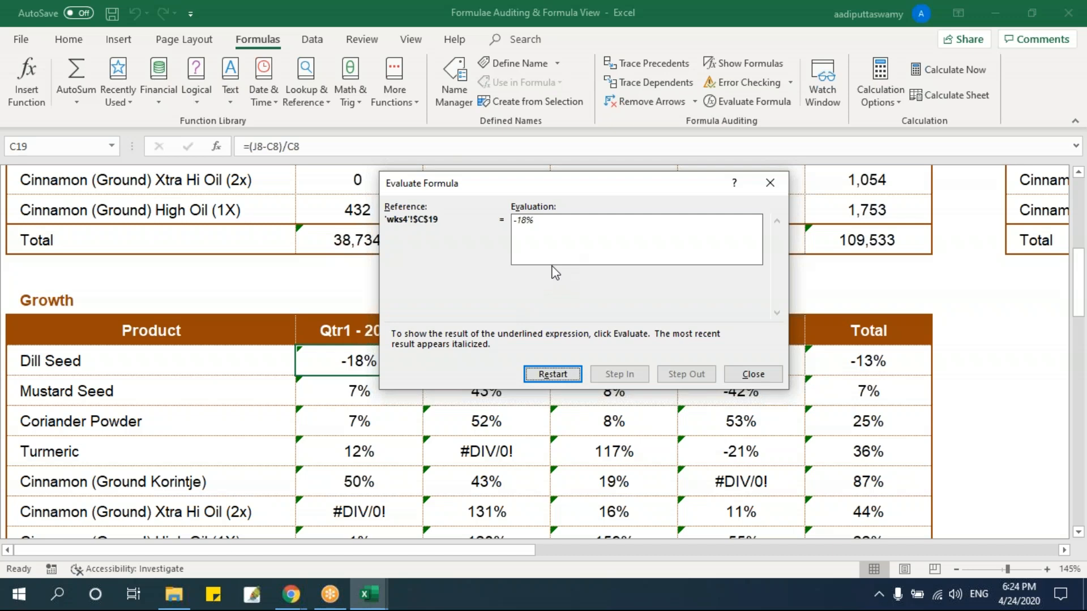
click(751, 375)
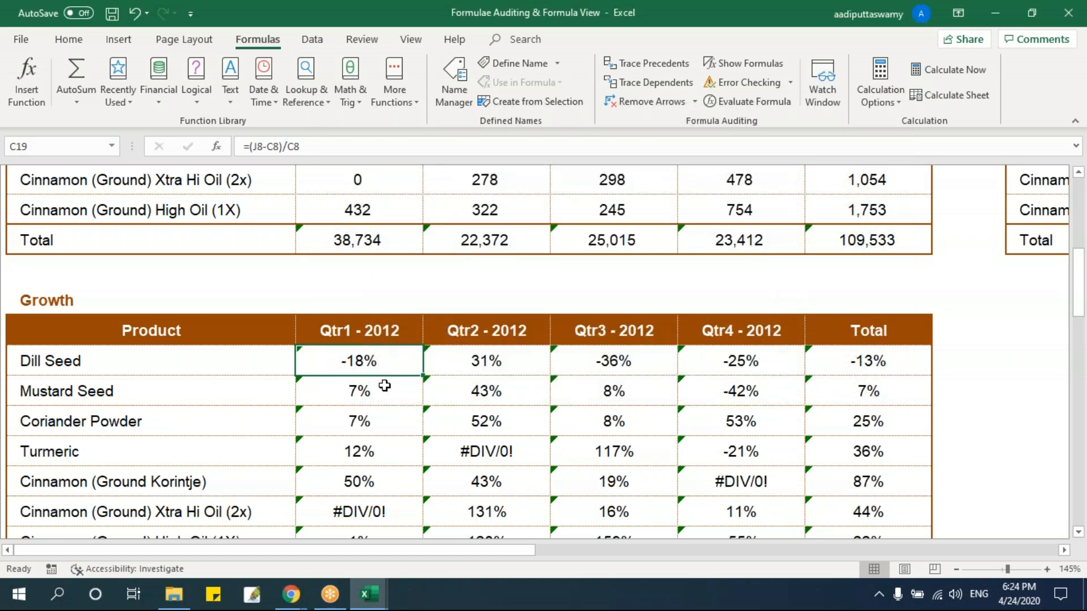
click(736, 103)
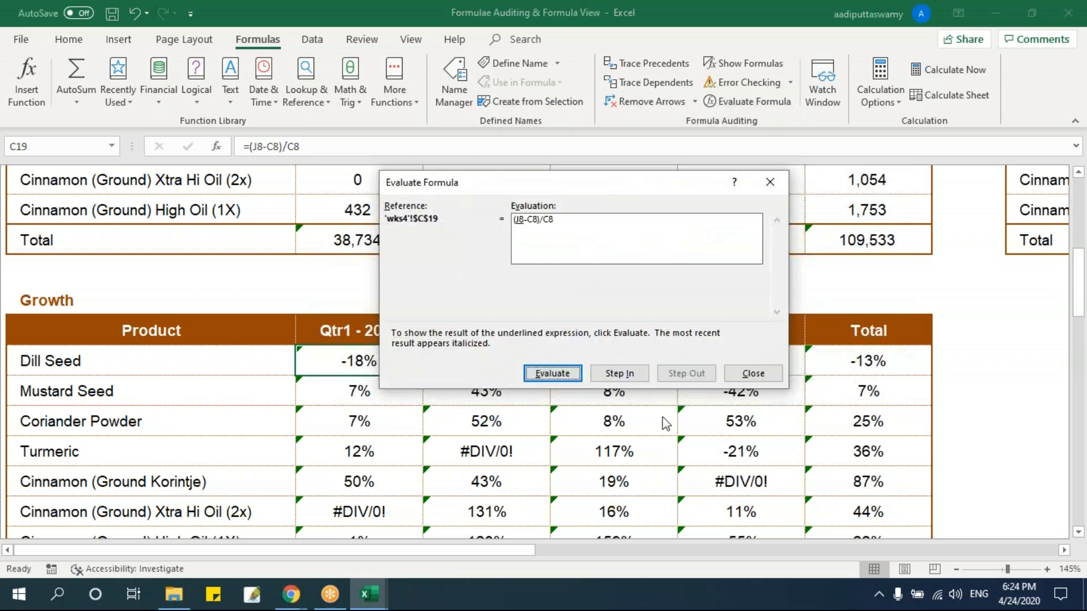
click(752, 374)
Open the Error Checking sheet and bring its Growth table into view.
scroll(664, 437, up, 5)
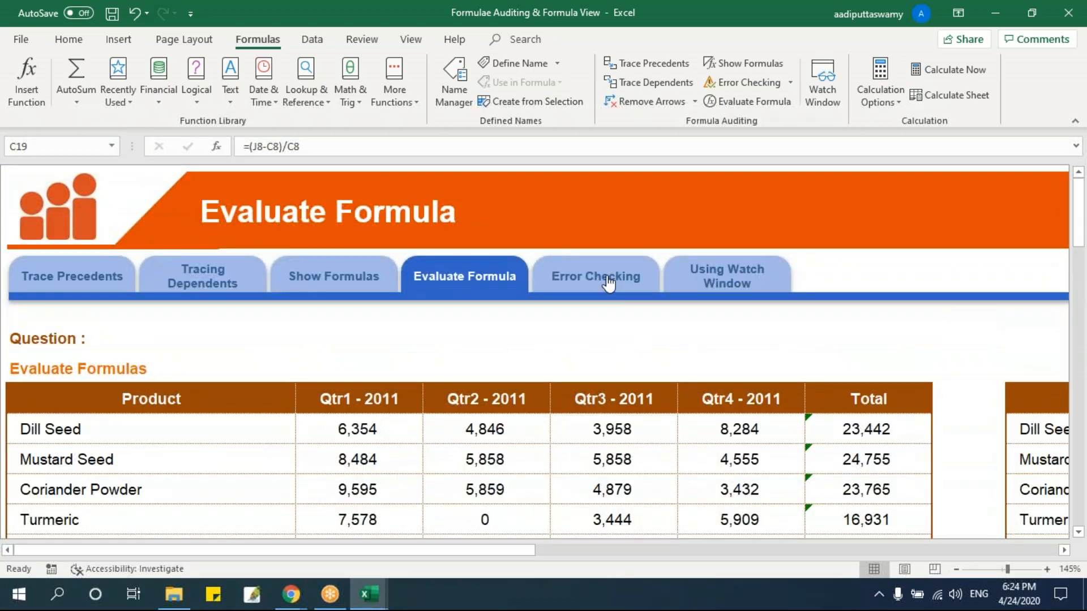
click(609, 287)
scroll(504, 351, down, 3)
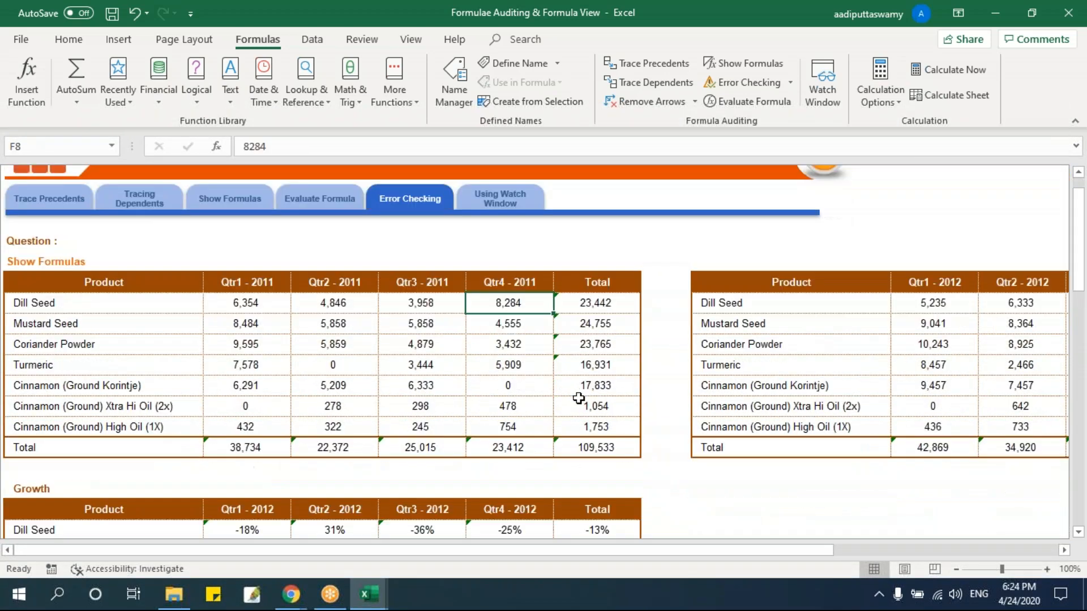
ctrl+scroll(578, 398, up, 2)
scroll(491, 472, down, 1)
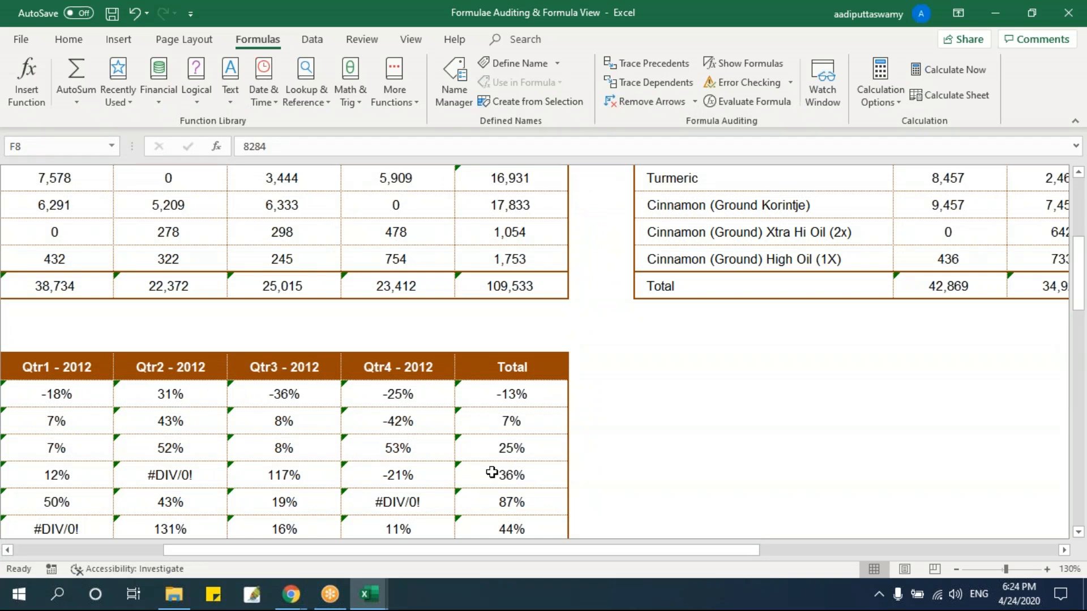
scroll(274, 406, down, 1)
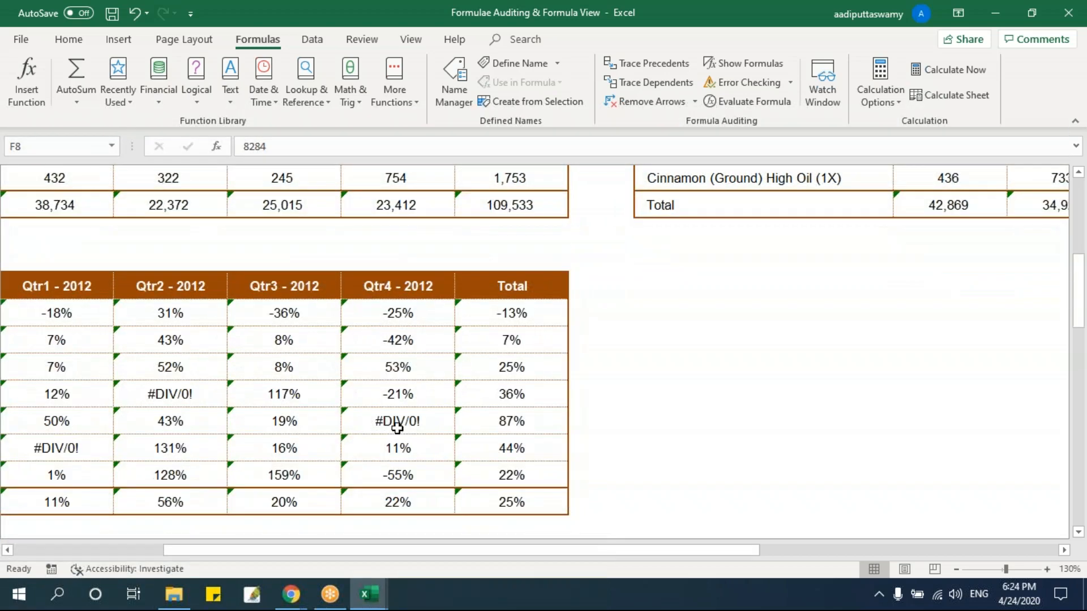
Run Trace Error on the Cinnamon (Ground Korintje) Qtr4 - 2012 Growth cell F23.
click(389, 424)
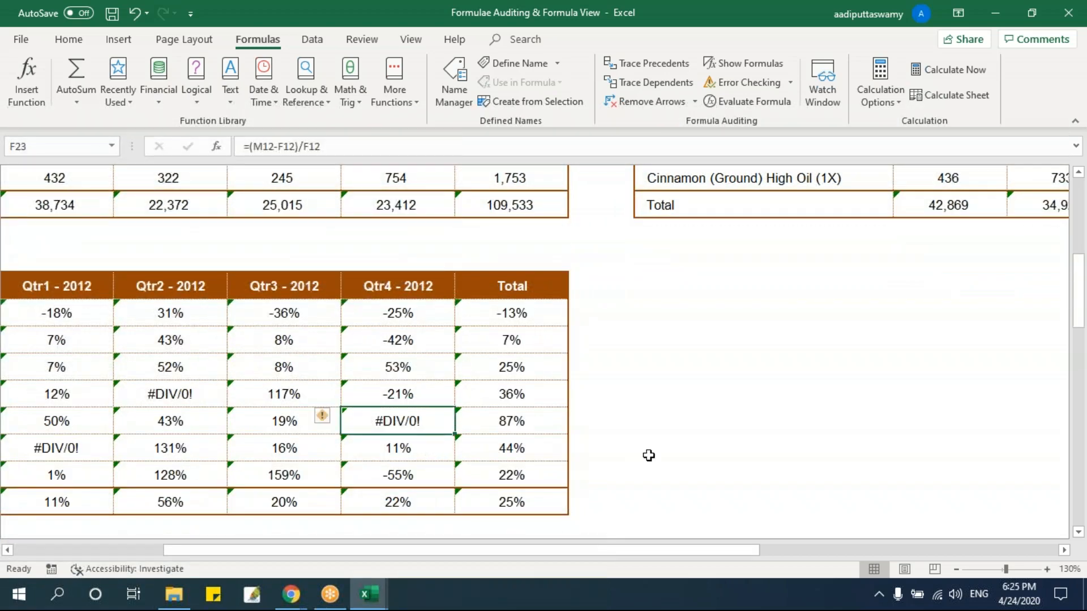
click(792, 83)
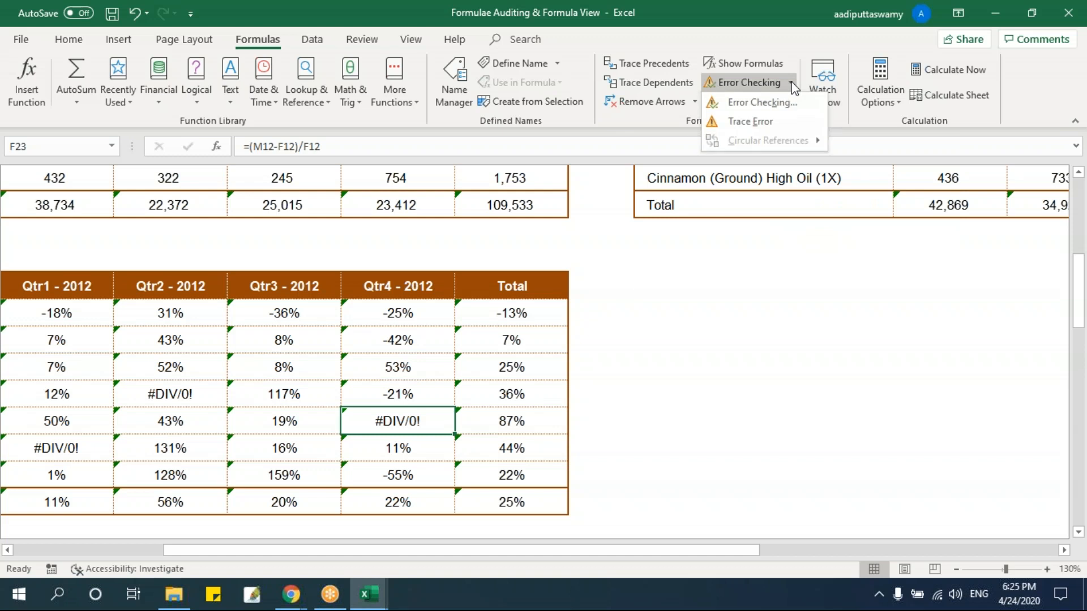
click(784, 122)
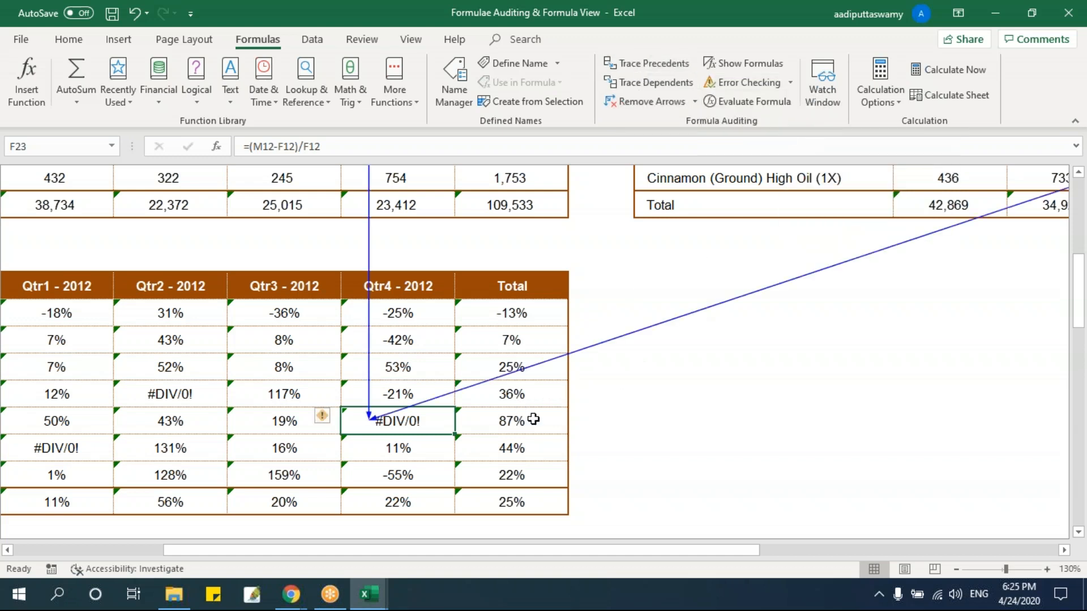
Follow the trace arrow between the Qtr4 - 2011 source cell F12 and the growth formula in F23 to examine the error's cause.
scroll(525, 419, up, 2)
click(419, 286)
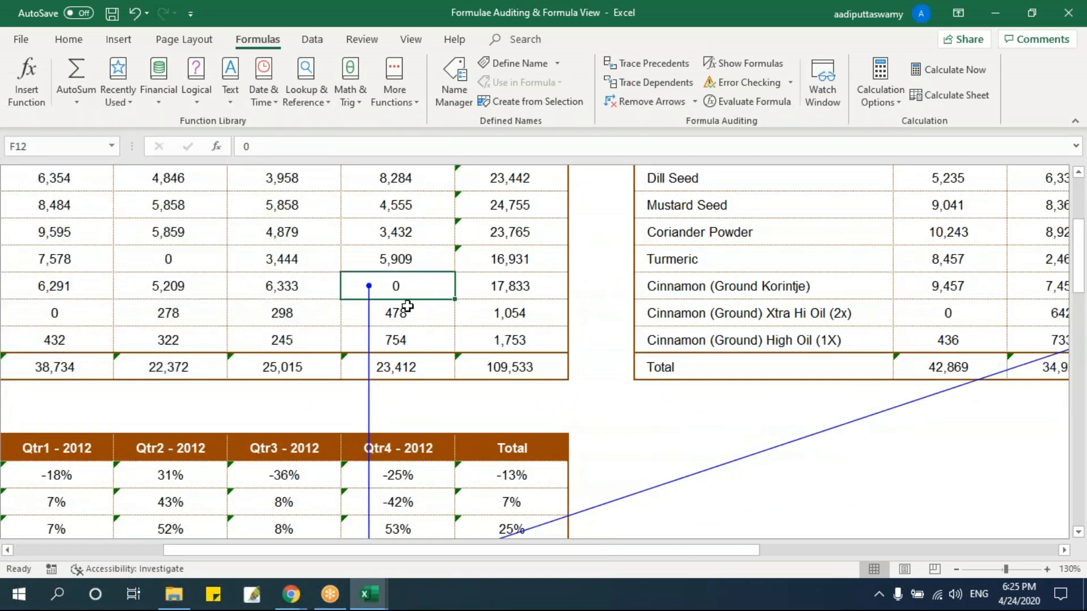
scroll(524, 350, down, 2)
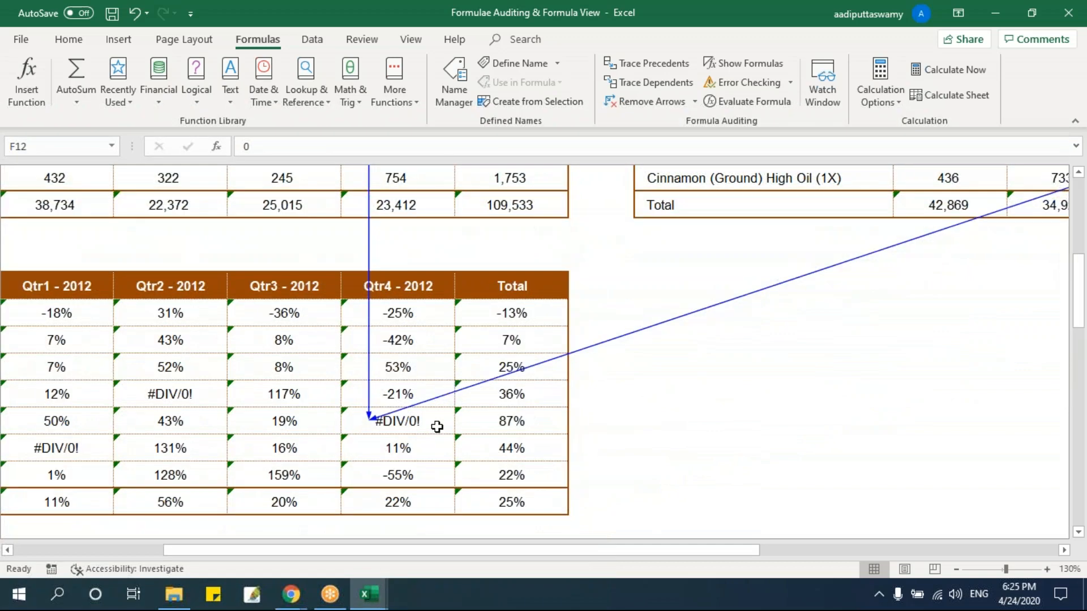
click(407, 423)
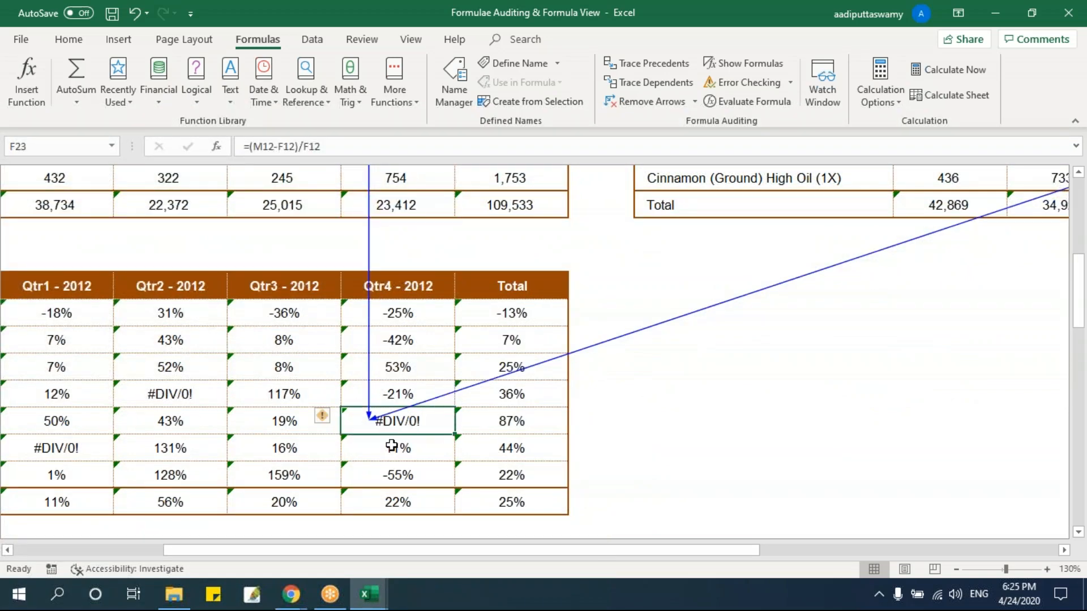
scroll(418, 340, up, 1)
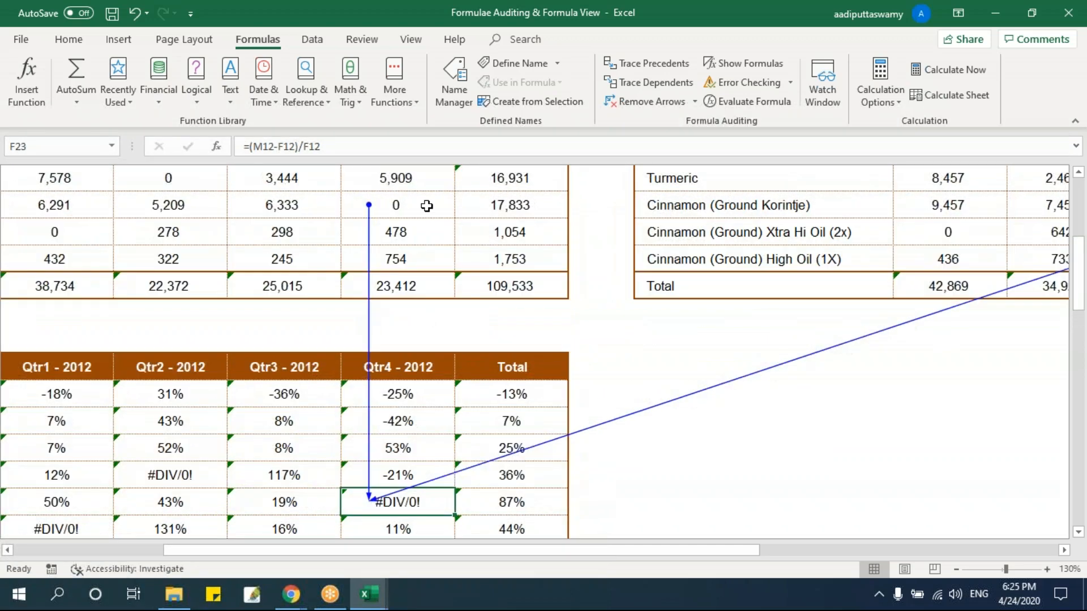
click(425, 208)
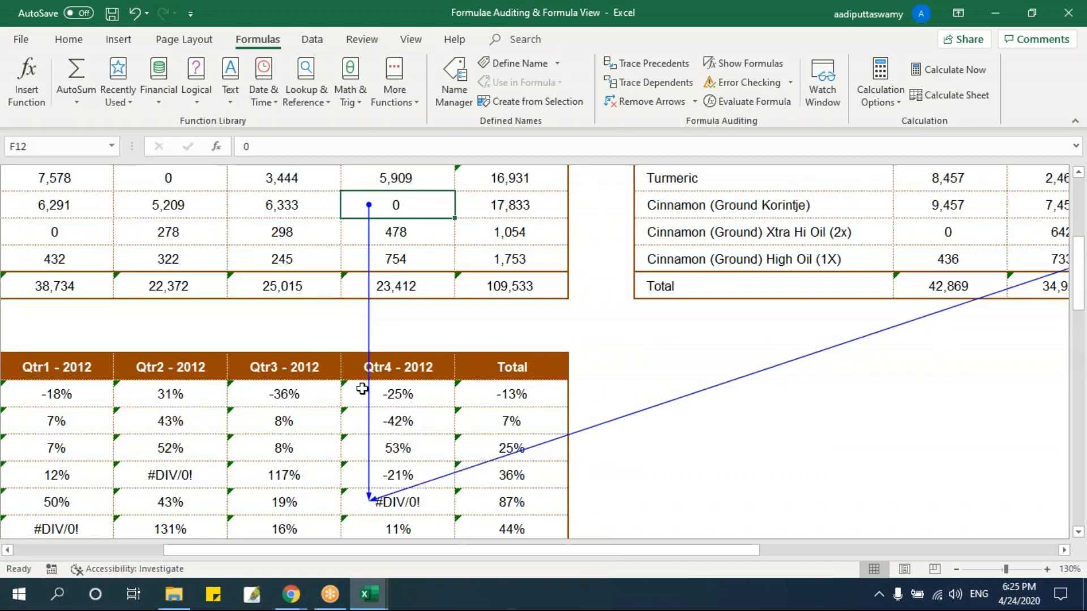
click(385, 503)
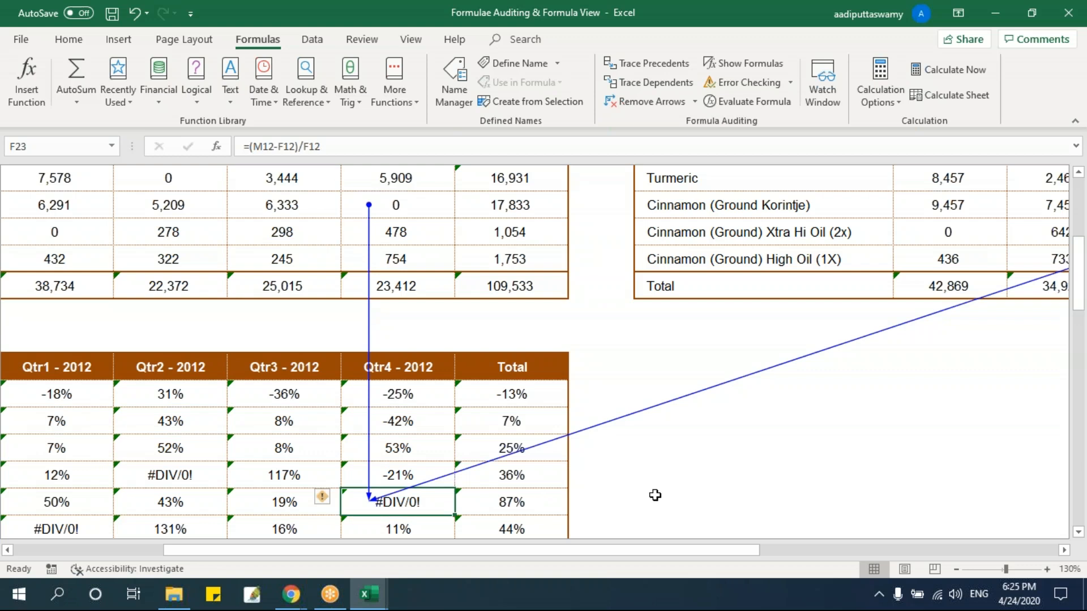
click(422, 206)
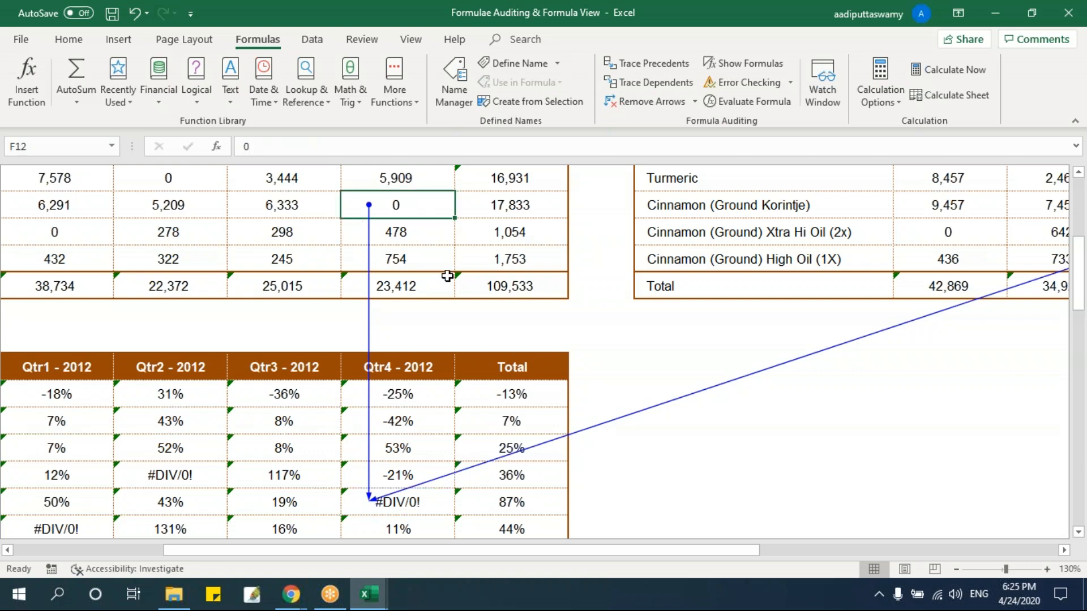
scroll(384, 313, up, 2)
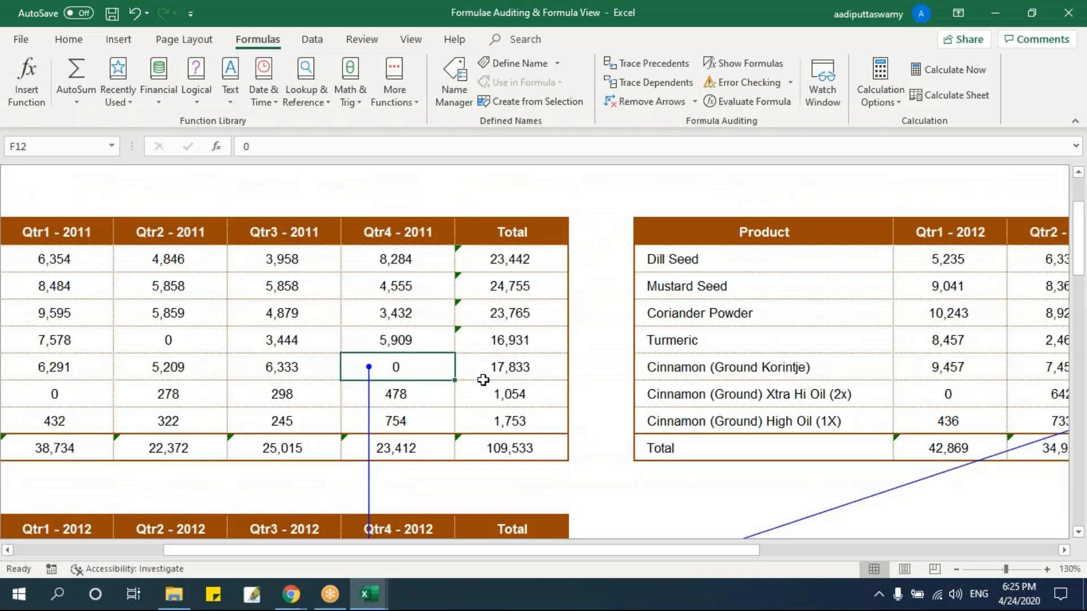
scroll(483, 380, down, 3)
click(428, 428)
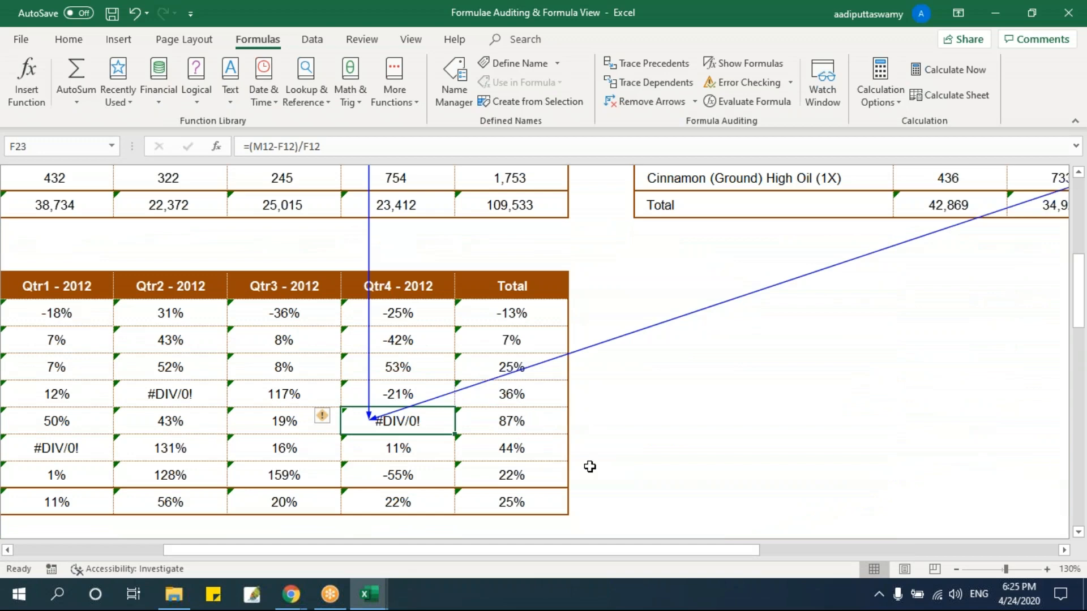
Open the Using Watch Window sheet and look over its Qtr 2011 sales and Growth tables.
scroll(589, 466, up, 5)
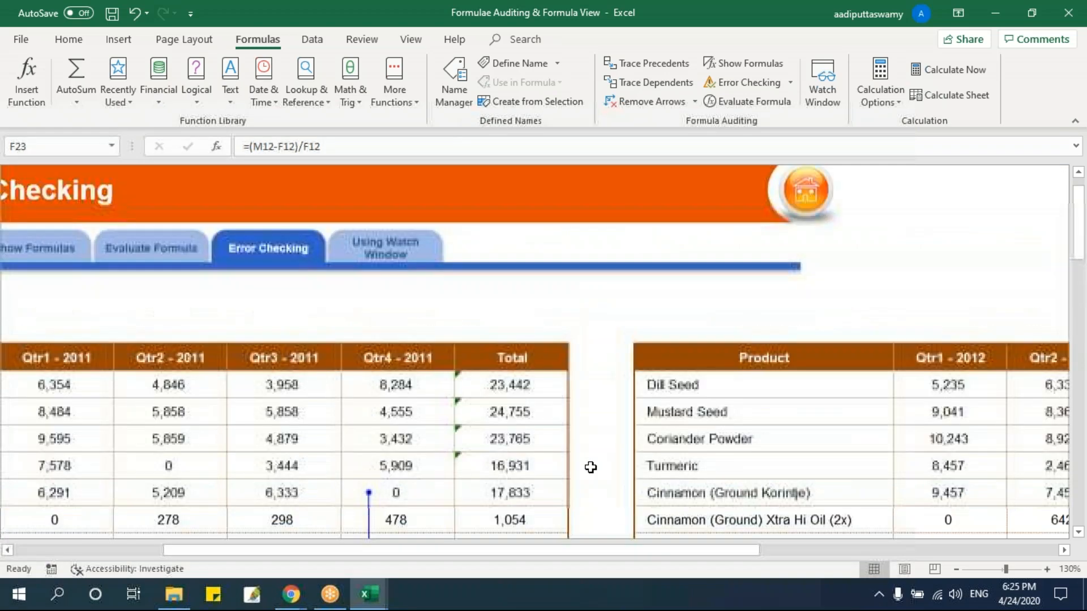
click(419, 272)
click(422, 342)
scroll(503, 385, up, 1)
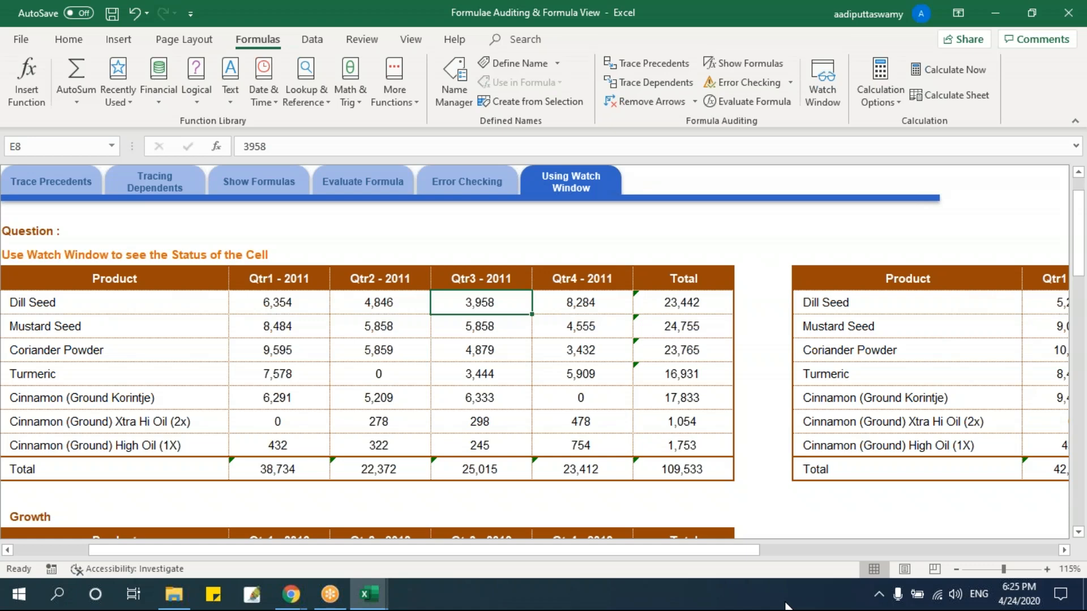
scroll(703, 434, down, 3)
scroll(703, 434, up, 2)
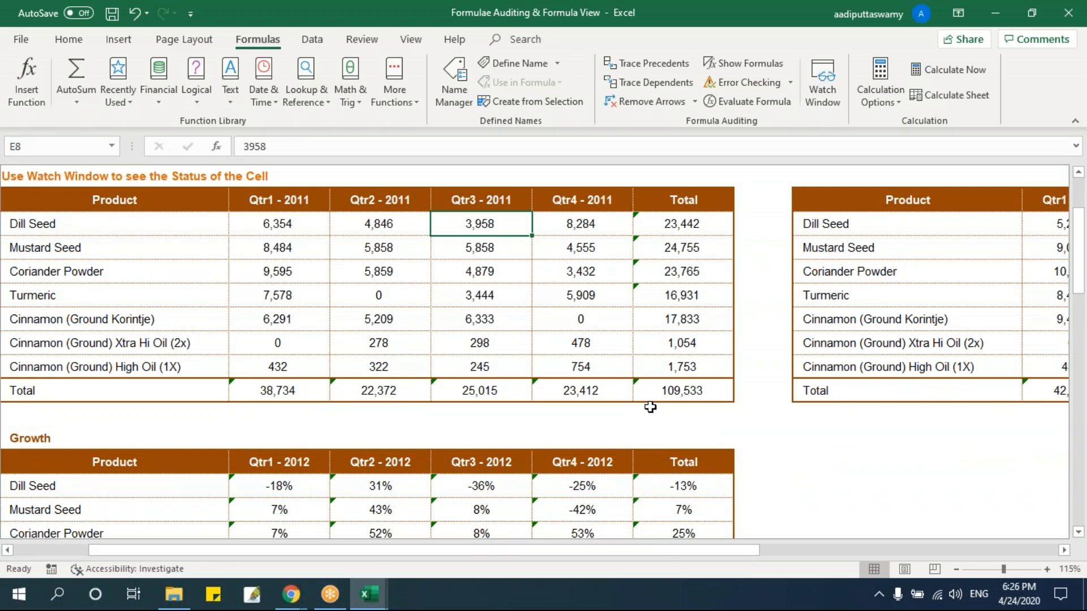
scroll(649, 405, down, 1)
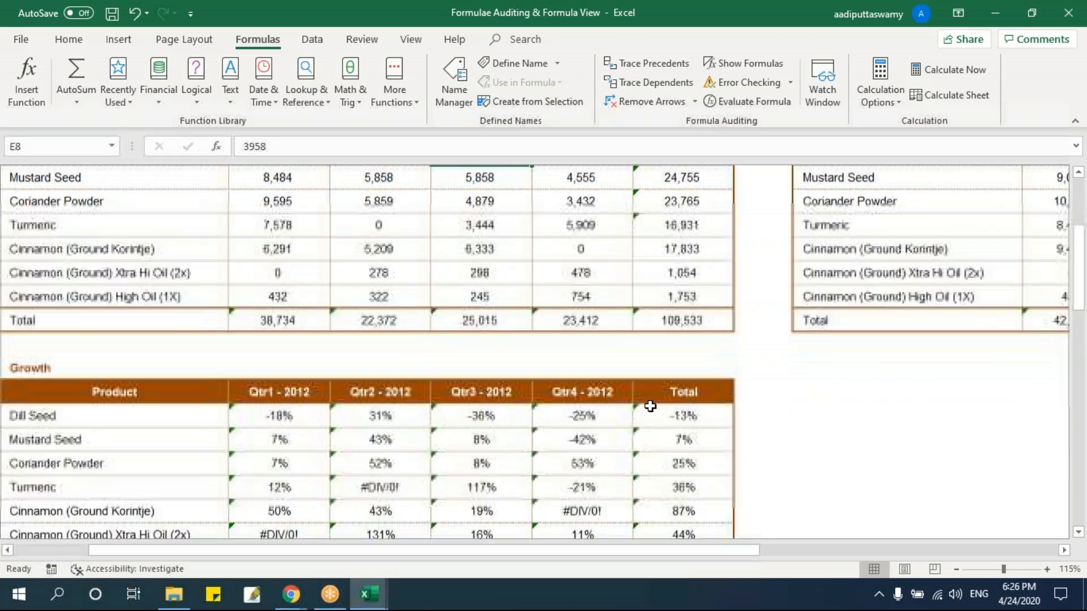
scroll(650, 405, up, 3)
Show the row and column headings on the Using Watch Window sheet.
click(413, 40)
click(243, 94)
key(Right)
Enter the formula =E8/F8 in cell F100, far below the tables, and format its result as a percentage.
scroll(641, 437, down, 20)
scroll(641, 437, down, 10)
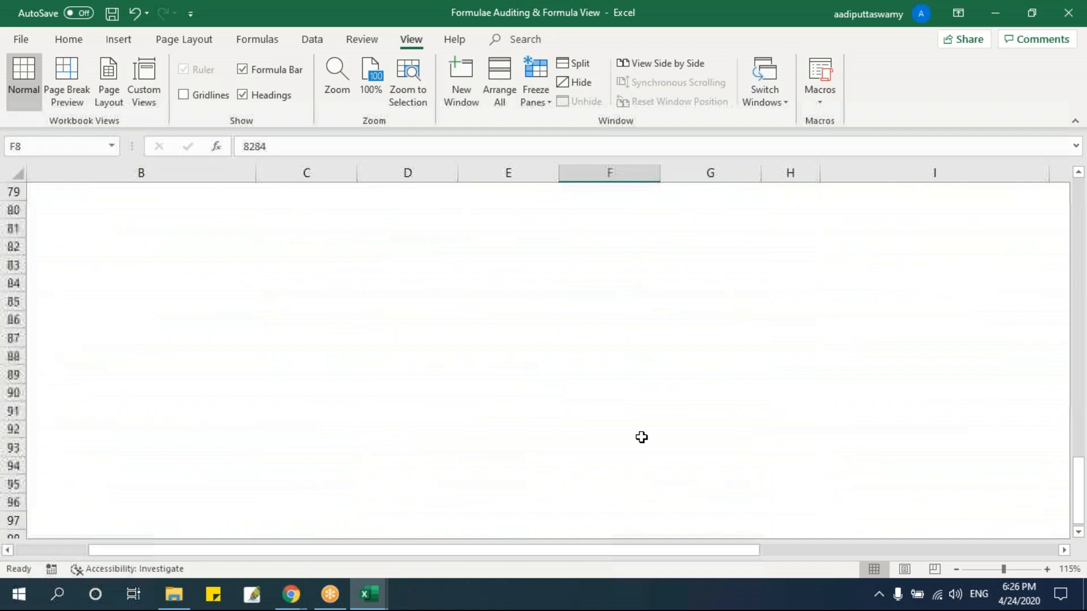
click(633, 336)
click(624, 357)
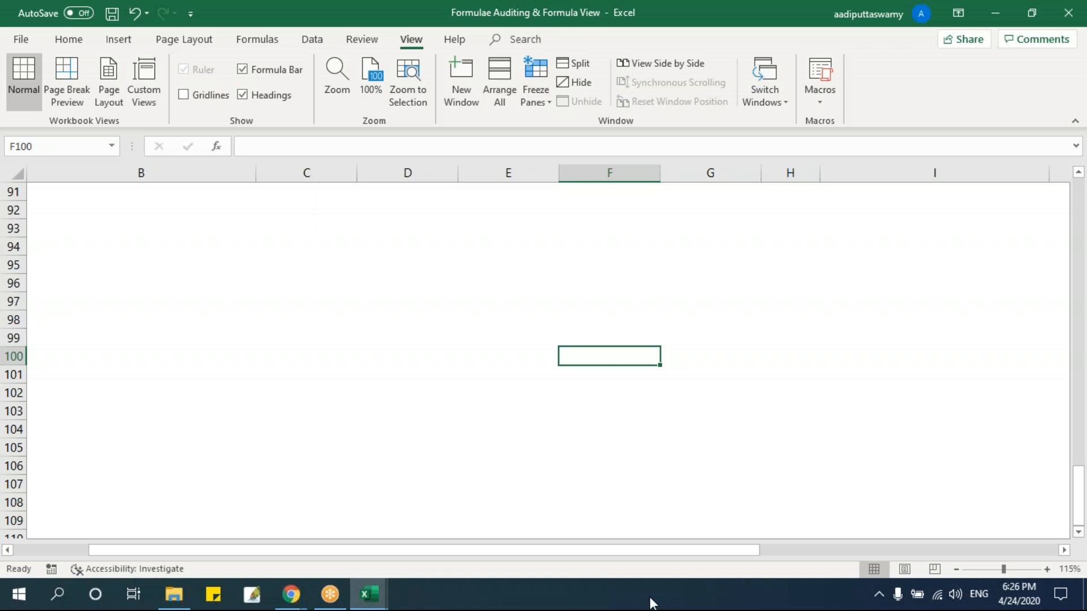
text(=)
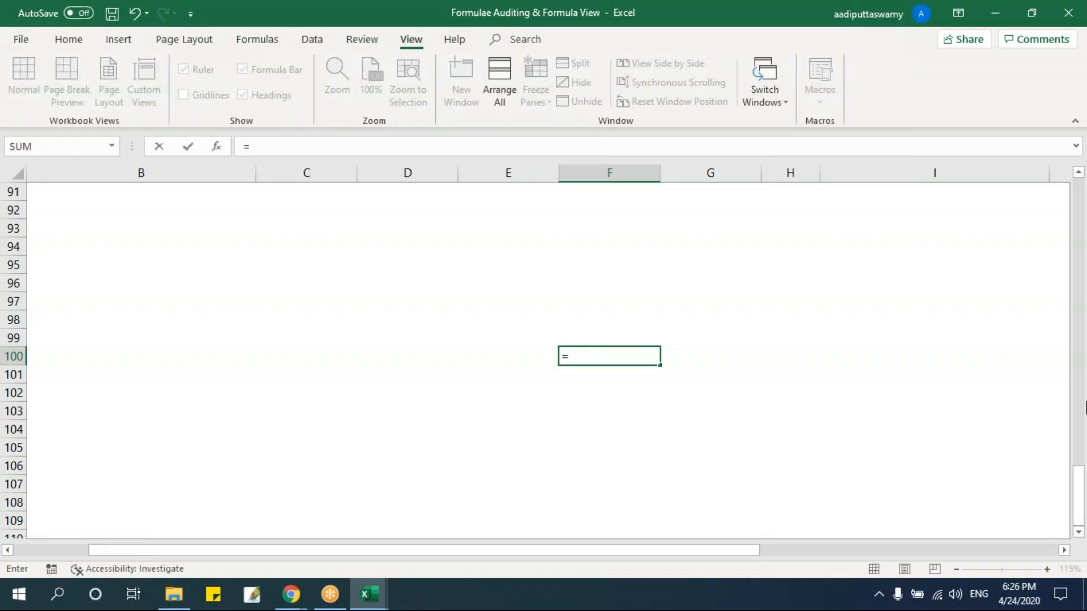
drag(1083, 488, 1081, 238)
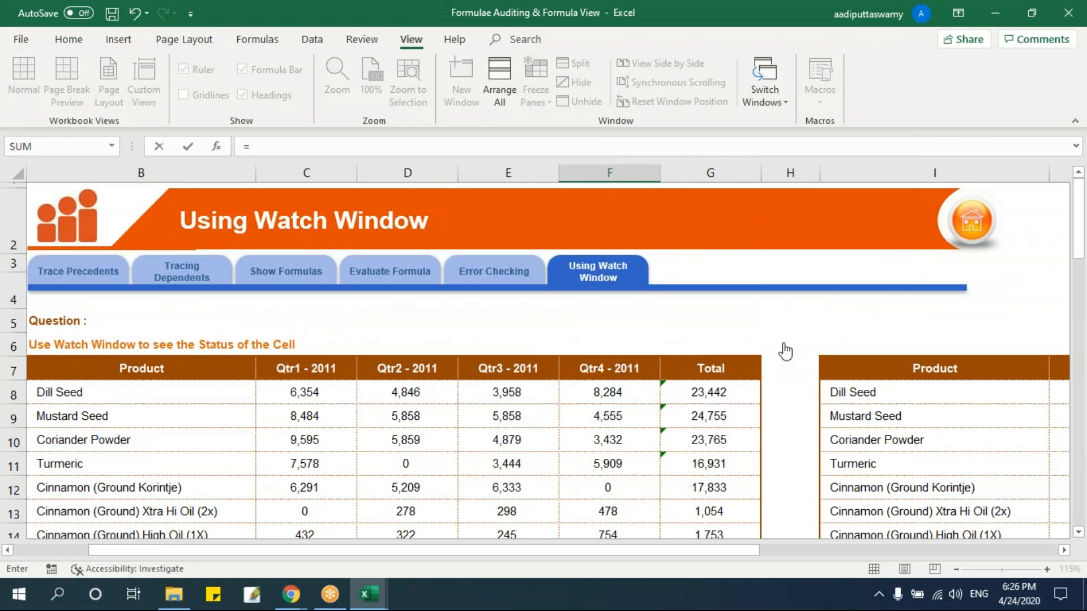
scroll(655, 376, down, 2)
click(510, 220)
text(/)
click(619, 220)
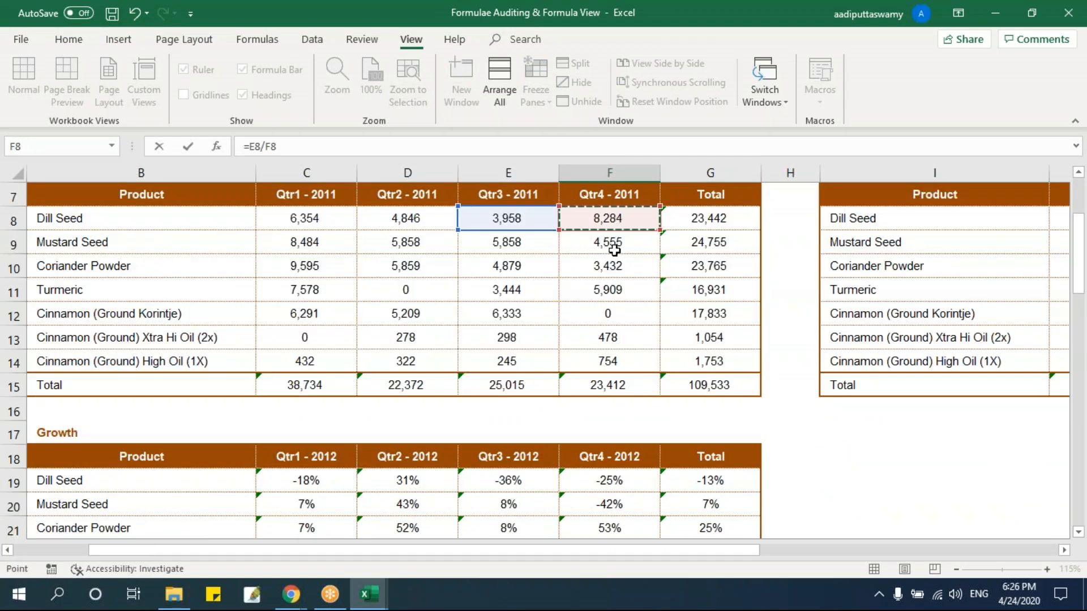
key(Return)
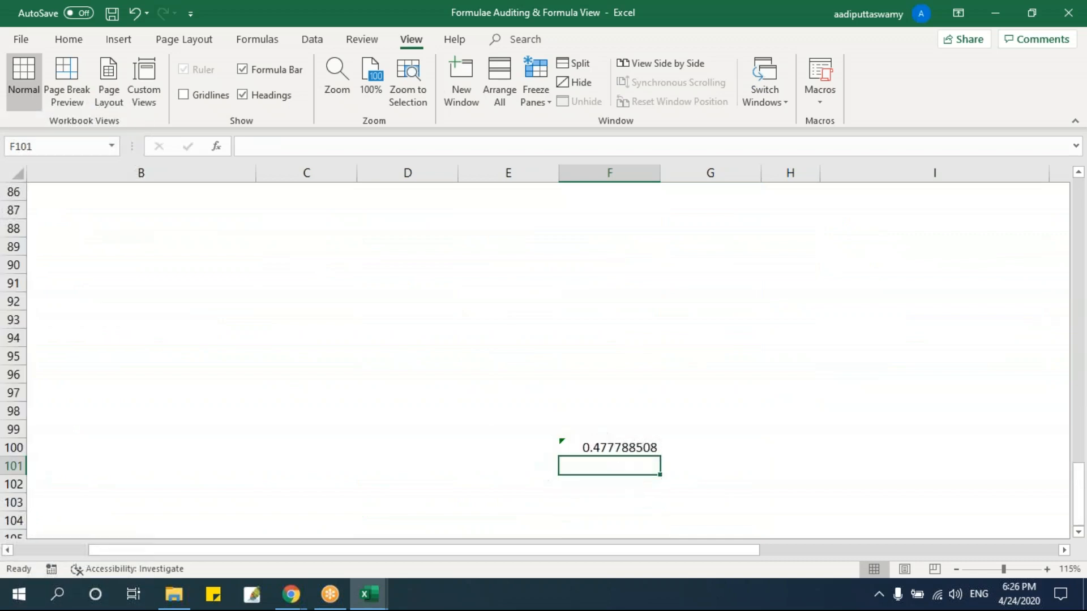
click(611, 450)
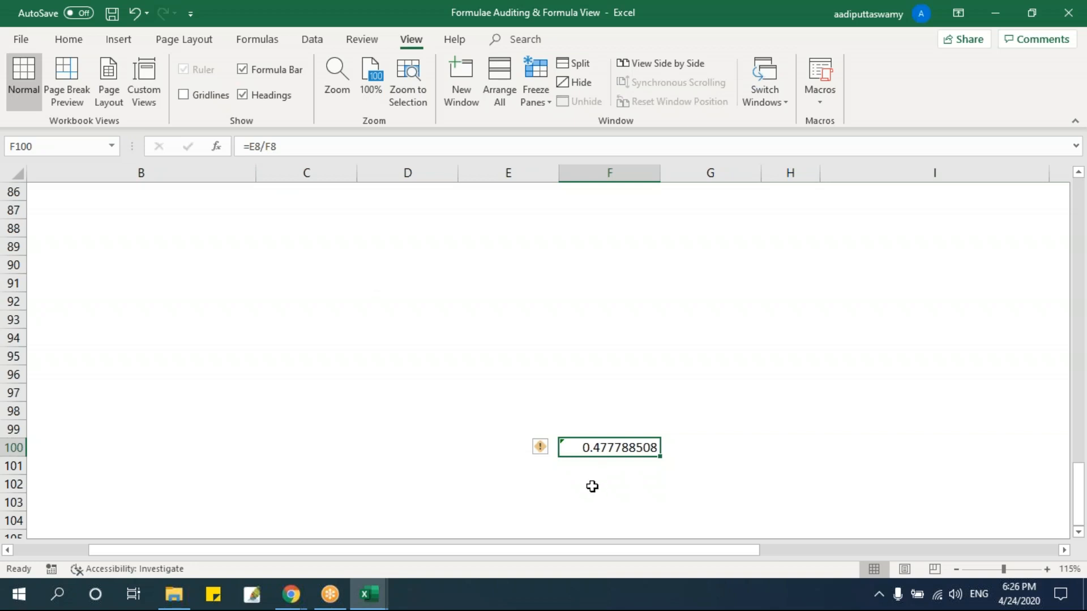
key(ctrl+shift+5)
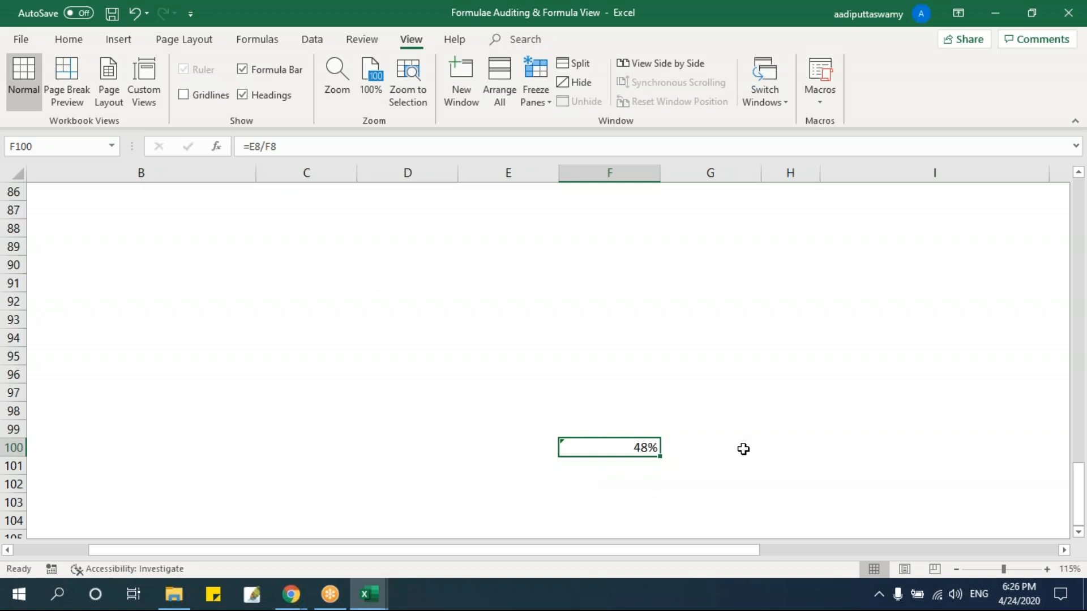
Set Dill Seed's Qtr3 - 2011 sales in E8 to 12000 and its Qtr4 - 2011 sales in F8 to 5000.
scroll(743, 449, up, 20)
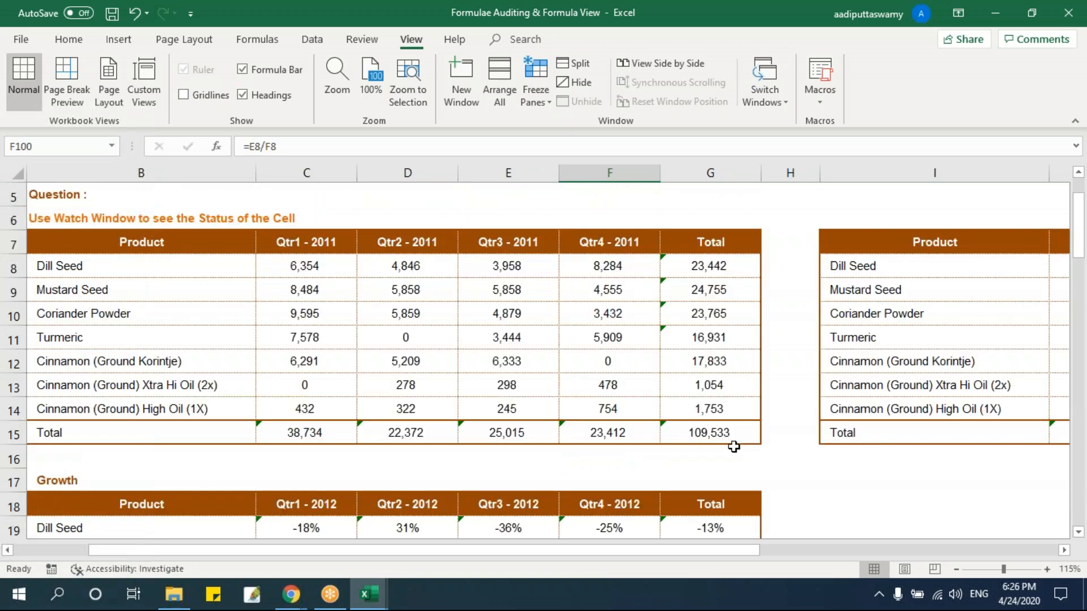
click(535, 270)
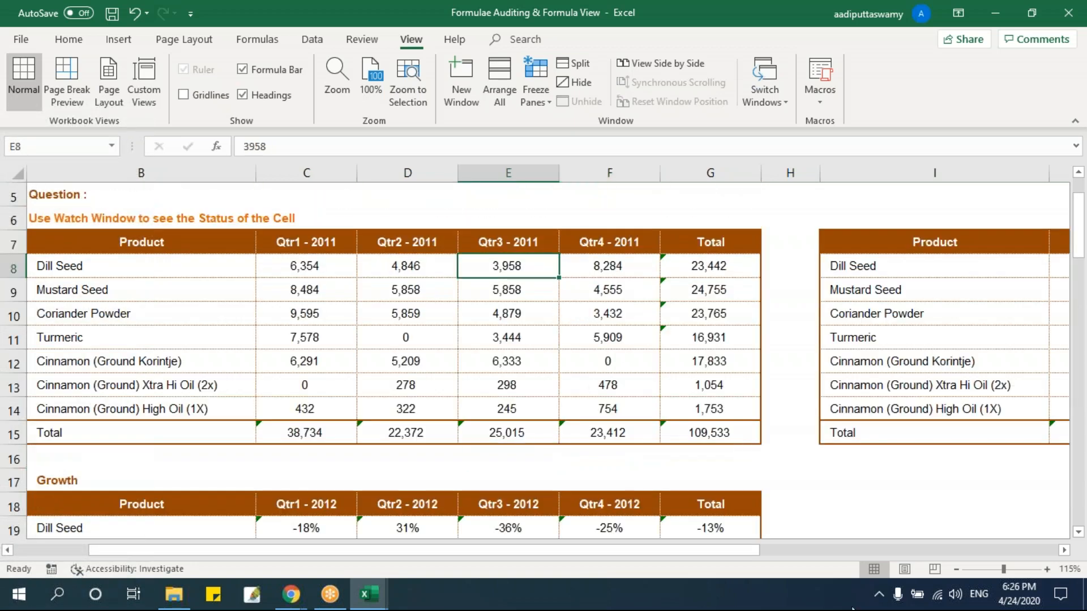
text(12000)
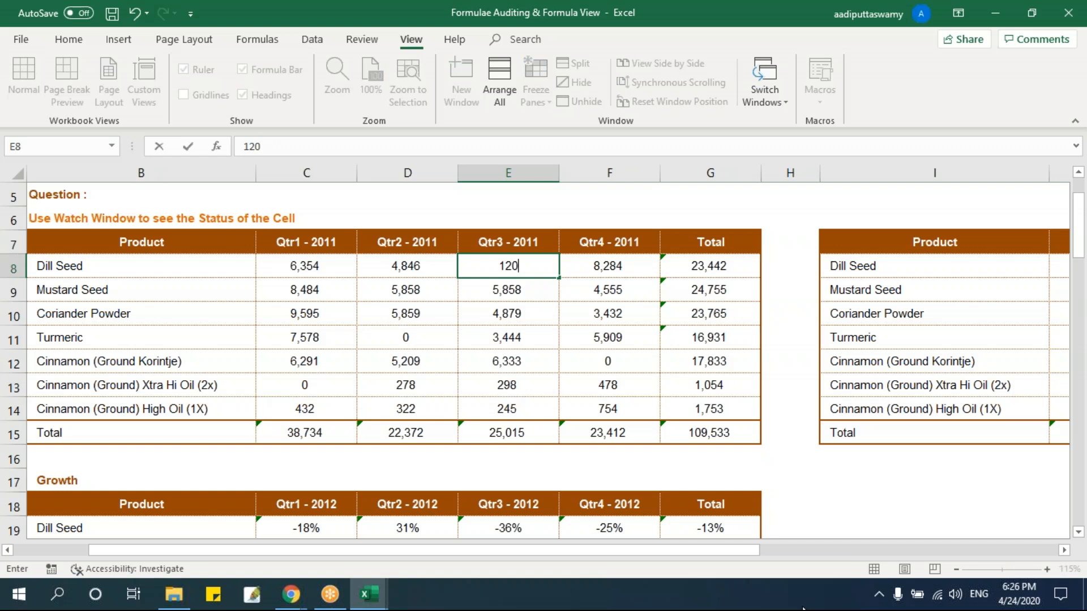
key(Return)
key(Up)
key(Right)
text(5000)
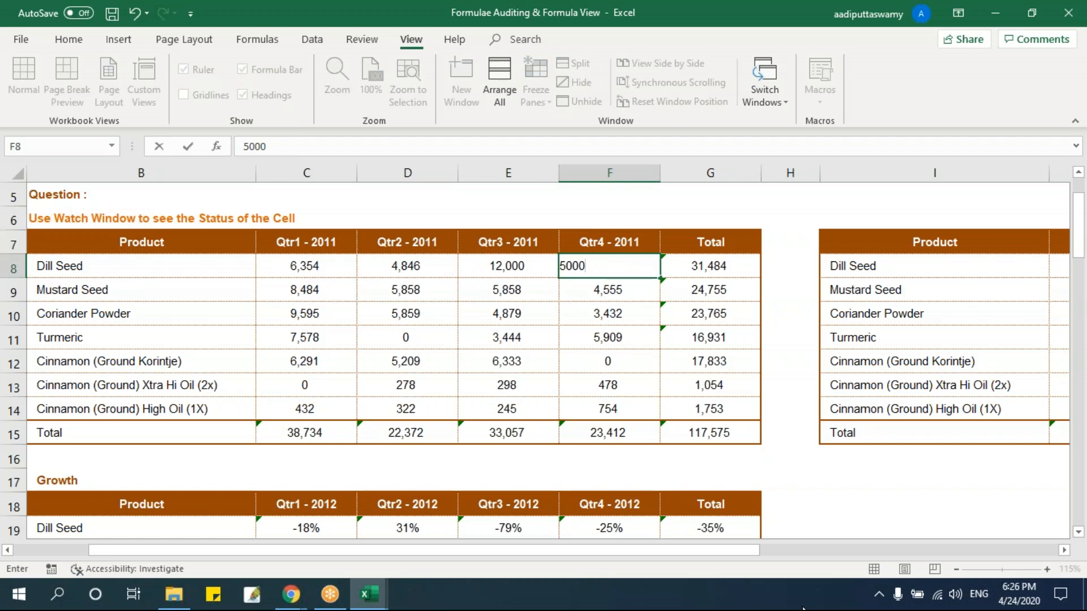
key(Return)
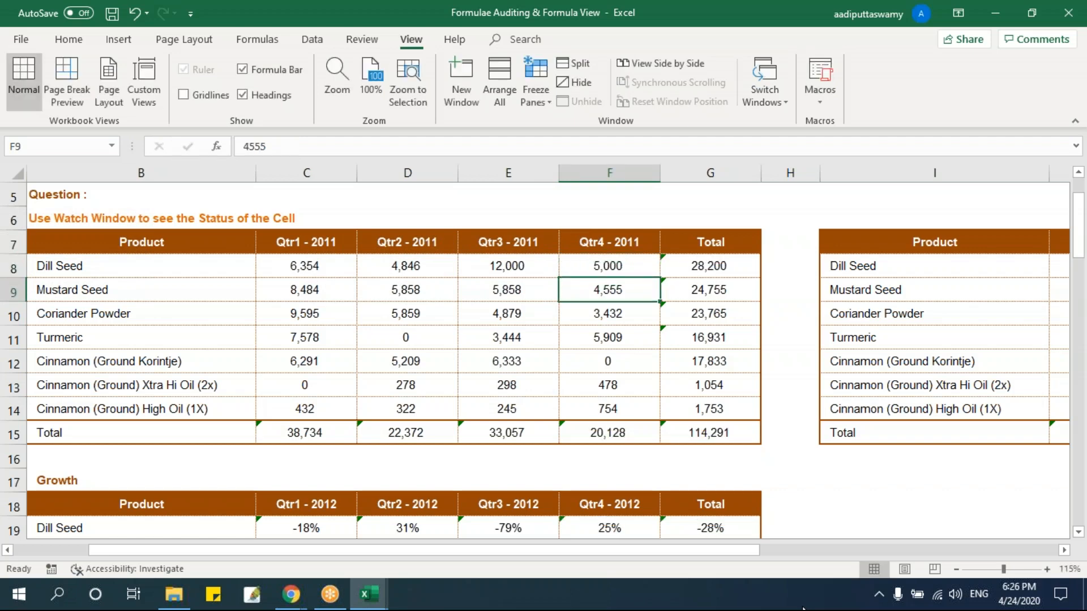
Go back down to cell F100 and check the recalculated E8/F8 percentage.
scroll(657, 451, down, 13)
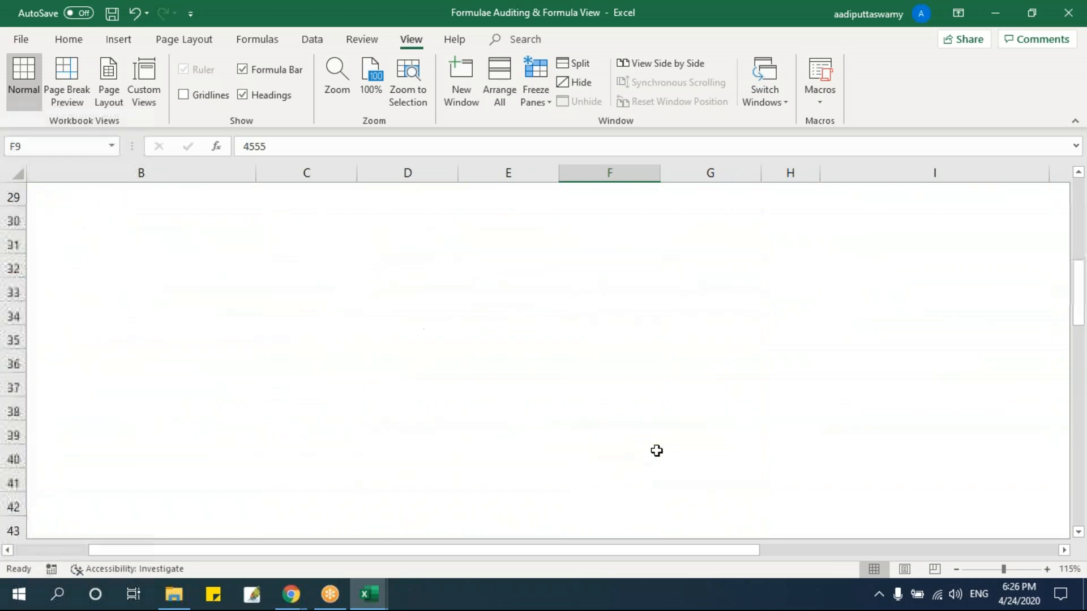
scroll(656, 451, down, 15)
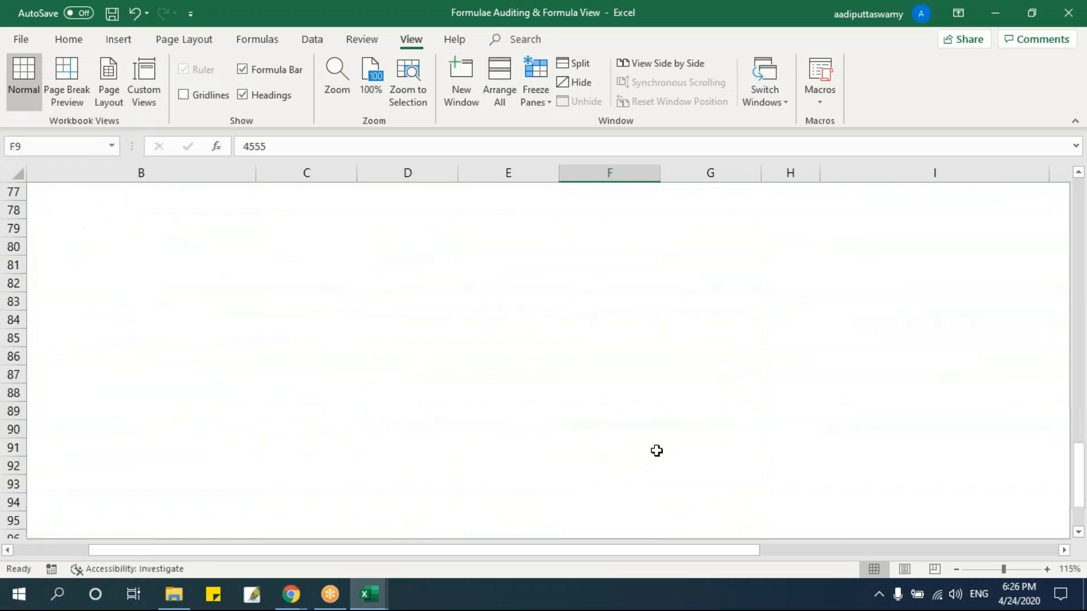
click(651, 395)
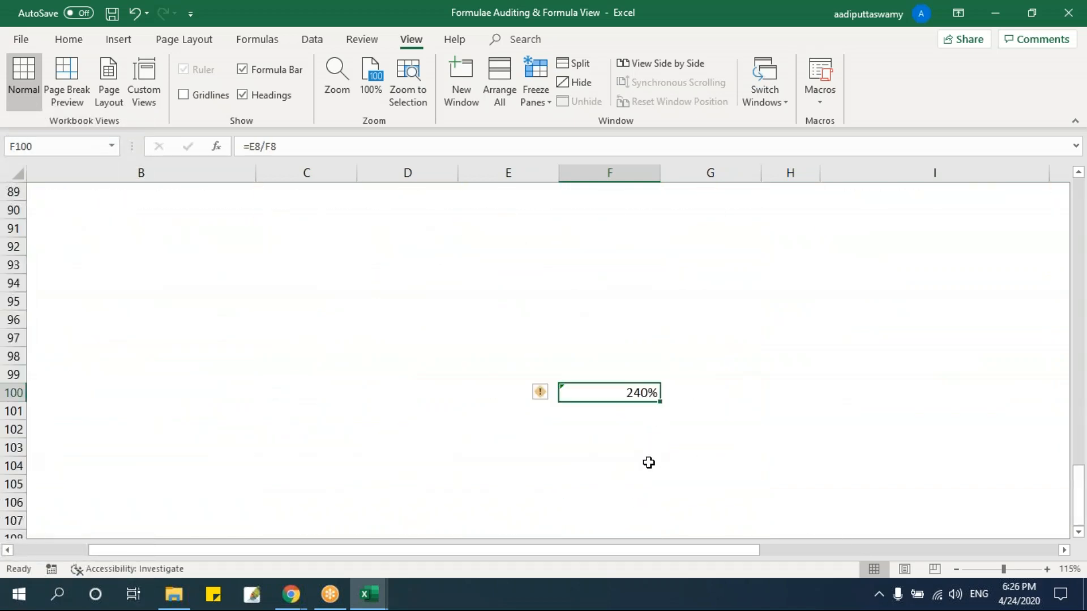
Set Dill Seed's Qtr4 - 2011 sales in F8 to 14000.
drag(1079, 521, 1084, 190)
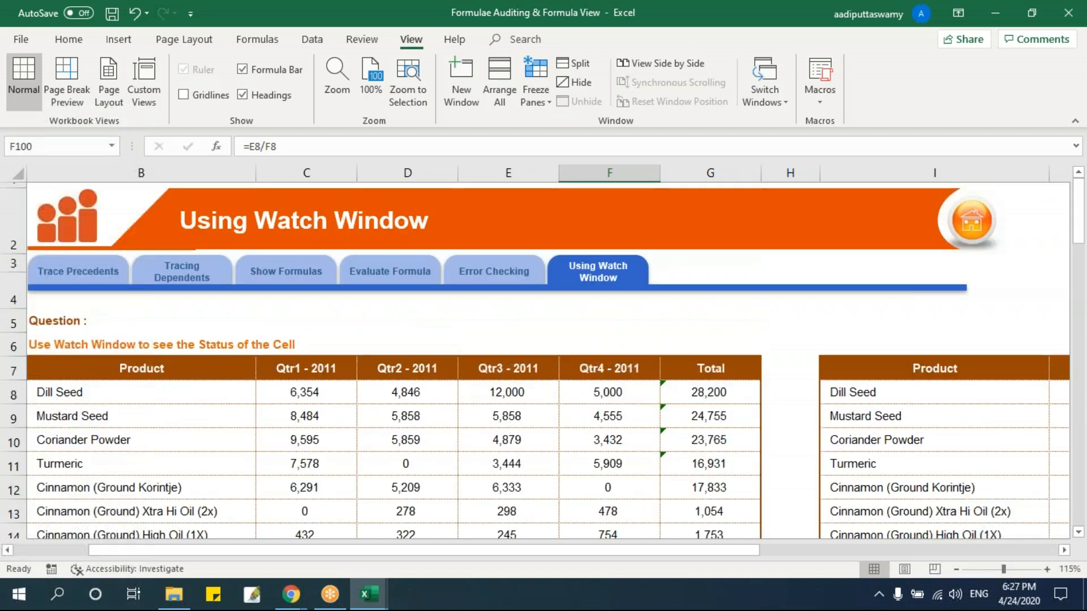
click(589, 391)
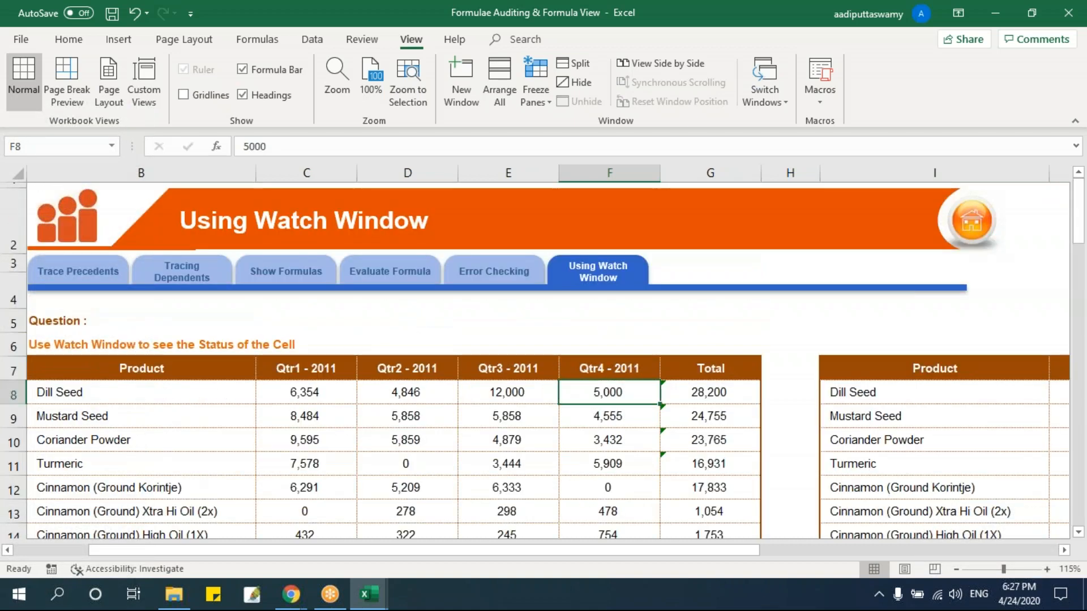
text(14)
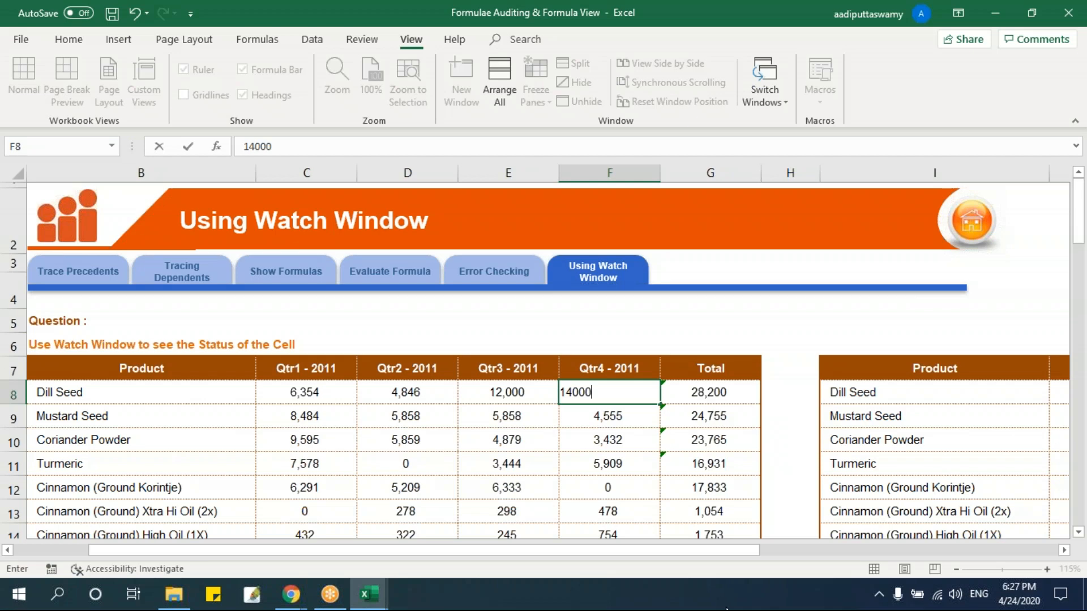
key(Return)
Go back and forth between the percentage in F100 and the 2011 sales table to compare the result with its inputs.
scroll(711, 418, down, 20)
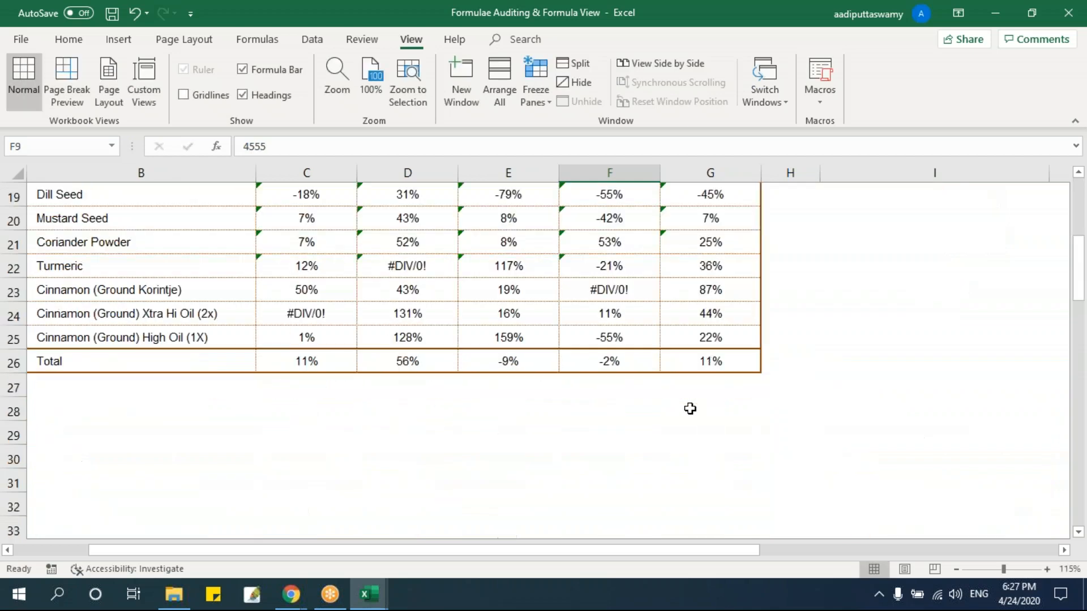
scroll(690, 410, down, 6)
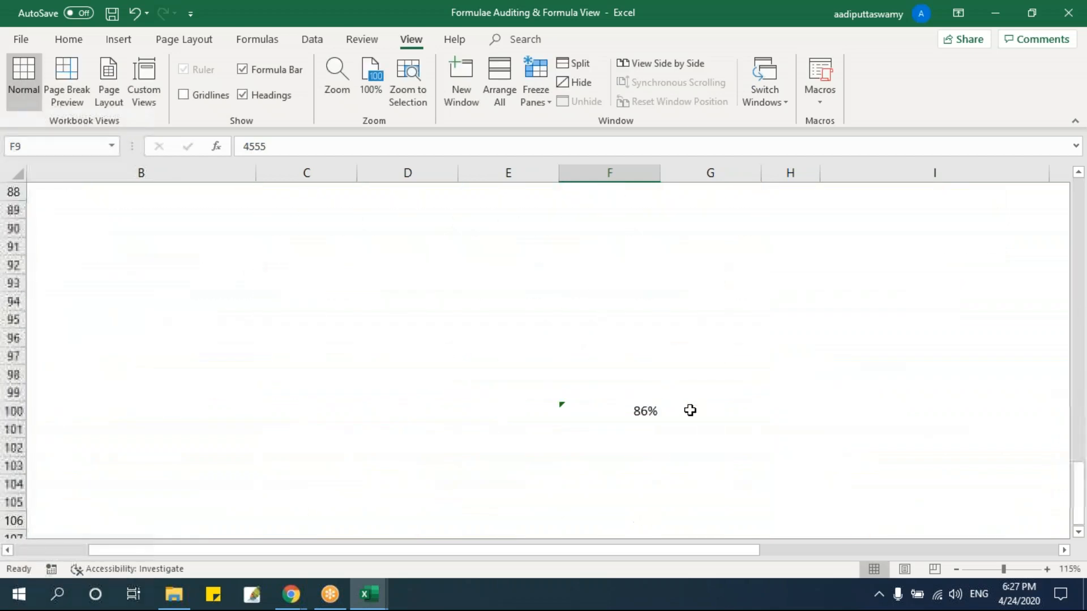
drag(1079, 513, 1070, 186)
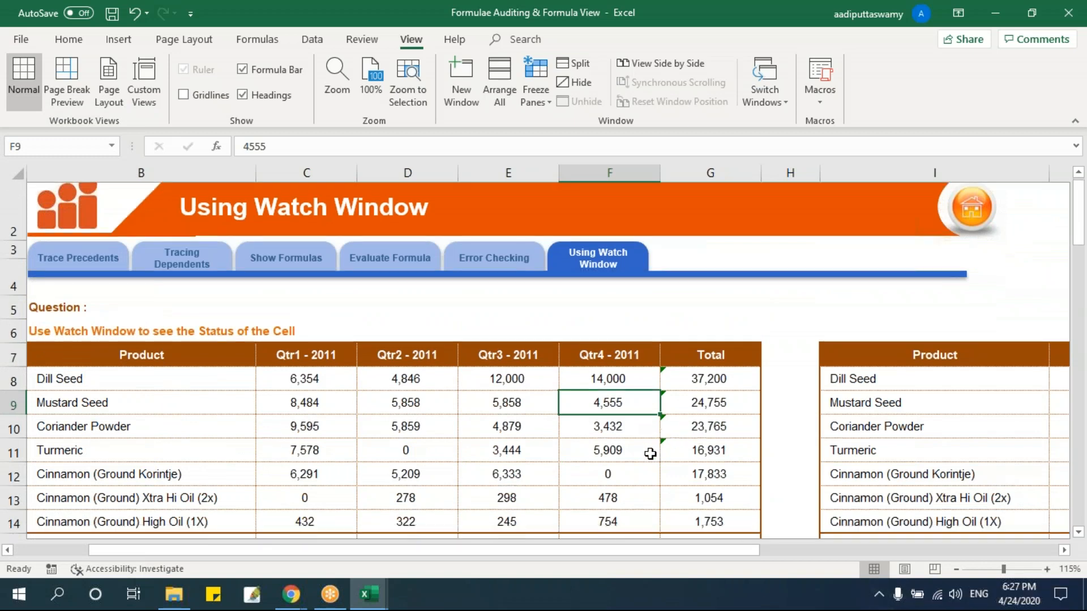
scroll(648, 450, down, 17)
scroll(648, 450, down, 13)
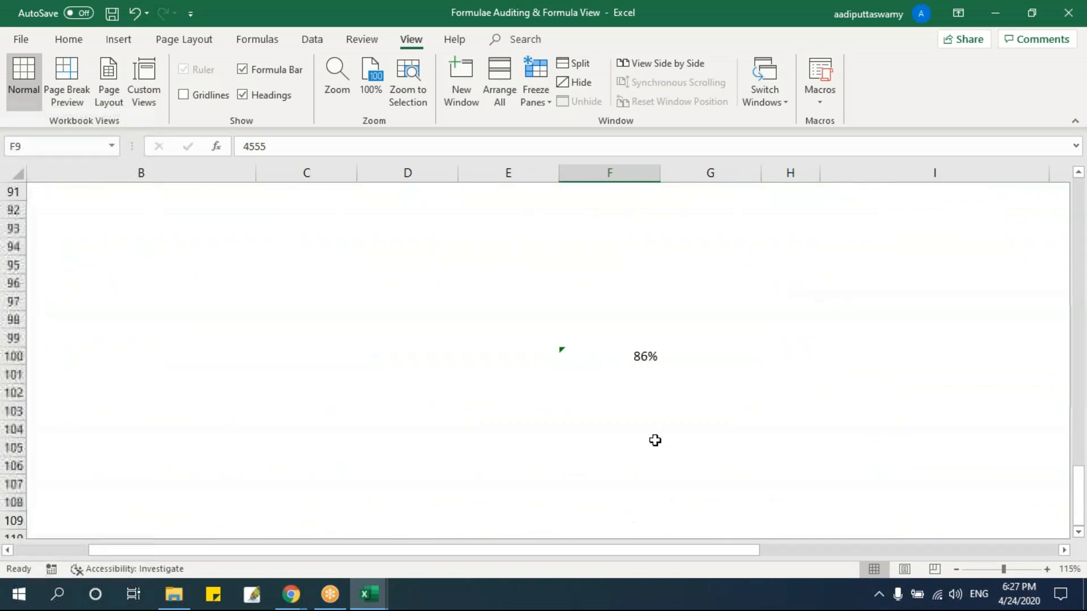
Open the Watch Window and add a watch on cell F100.
click(648, 359)
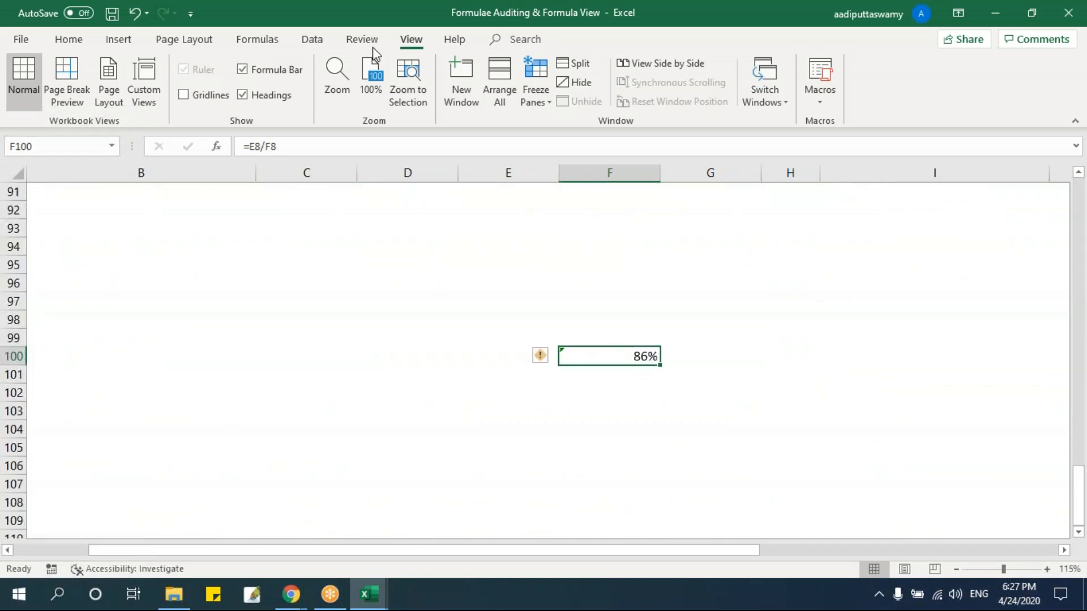
click(266, 41)
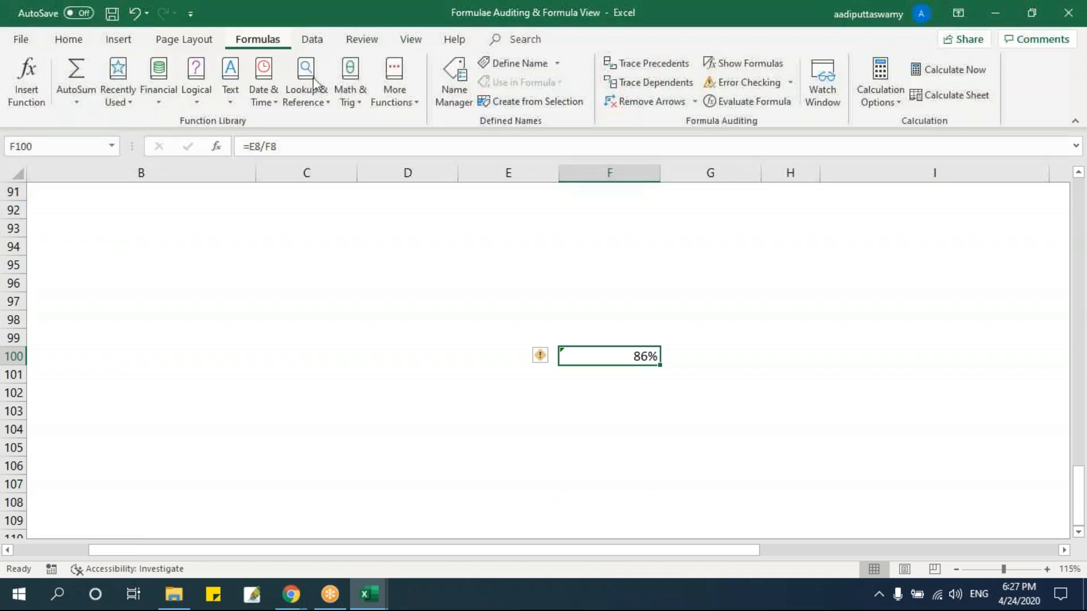
click(823, 92)
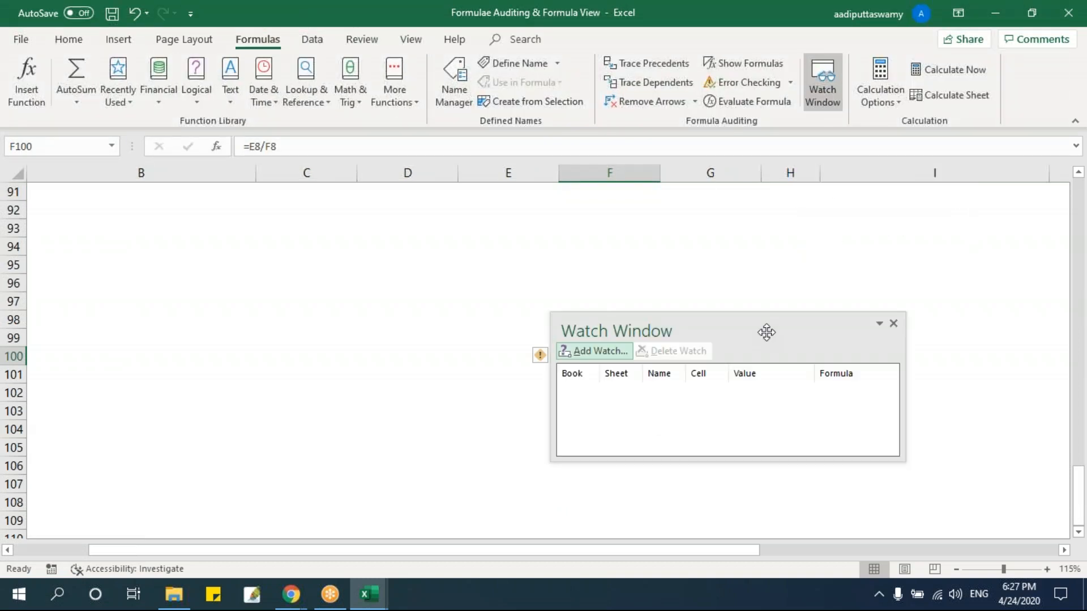
drag(727, 327, 329, 233)
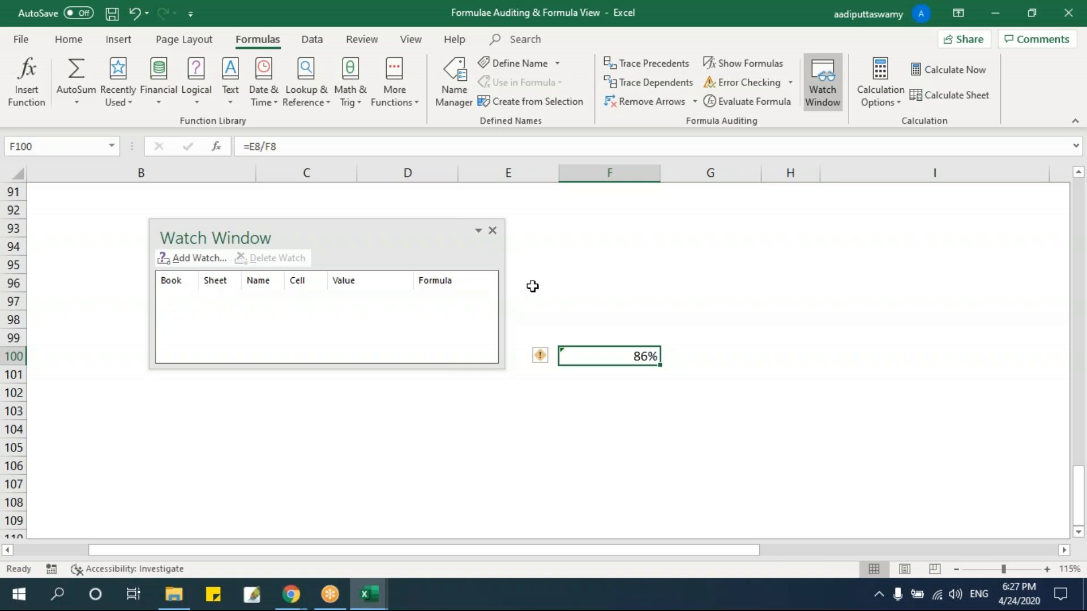
click(208, 256)
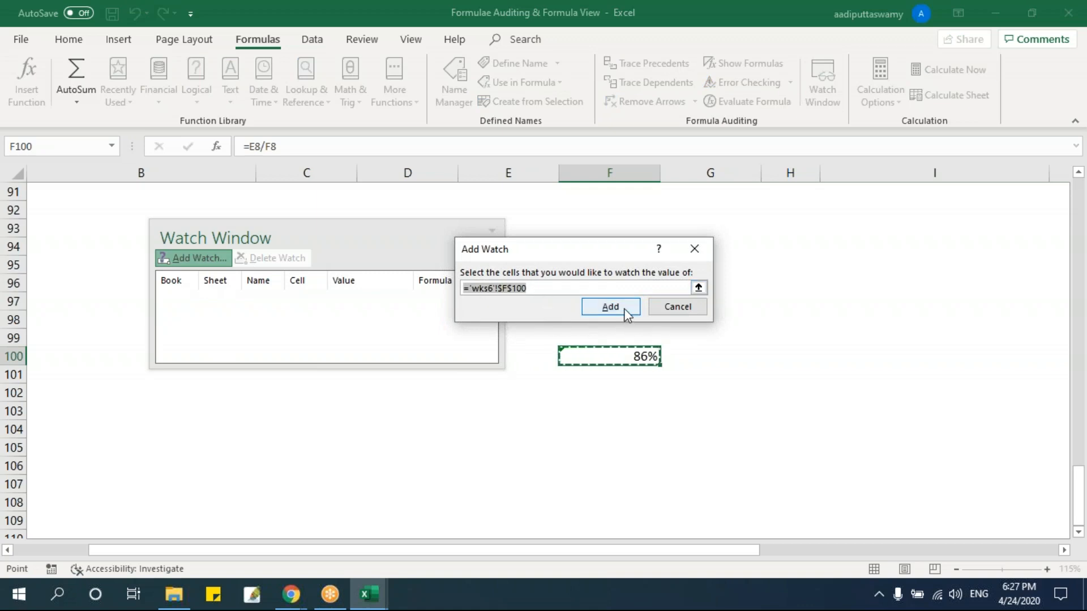
click(625, 312)
Enlarge the Watch Window, widen its Book and Name columns, and move it clear of cell F100.
drag(509, 374, 655, 402)
drag(345, 399, 346, 378)
drag(199, 281, 247, 292)
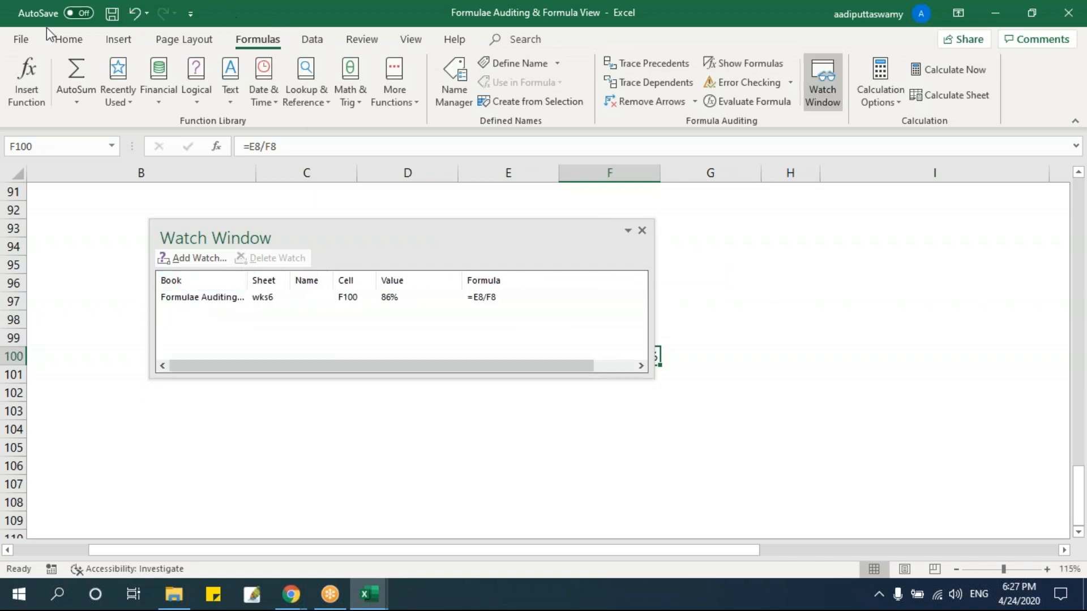
drag(290, 282, 379, 281)
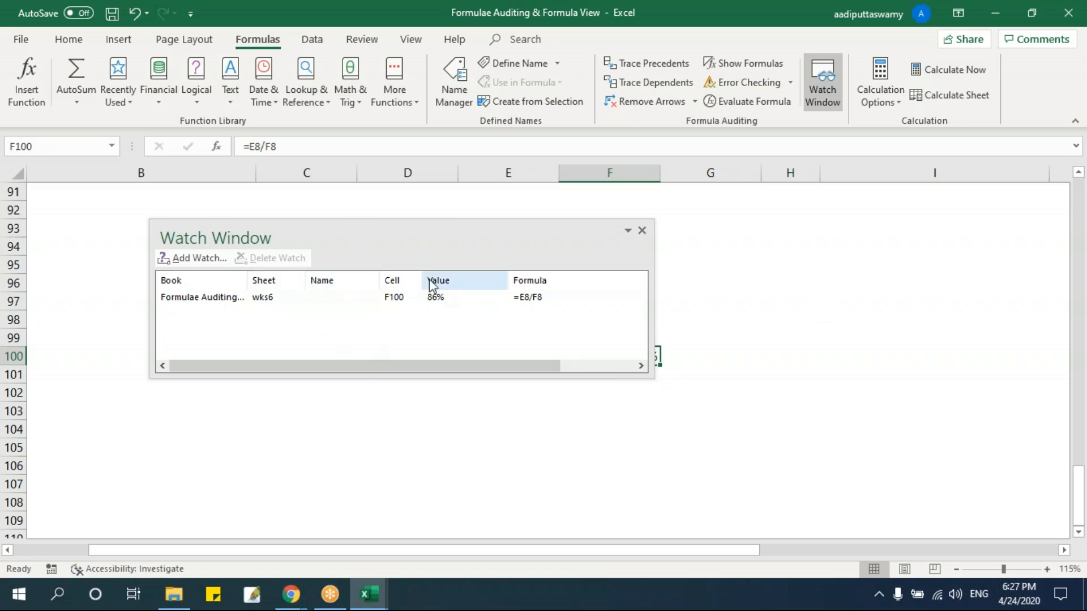
drag(468, 252, 377, 261)
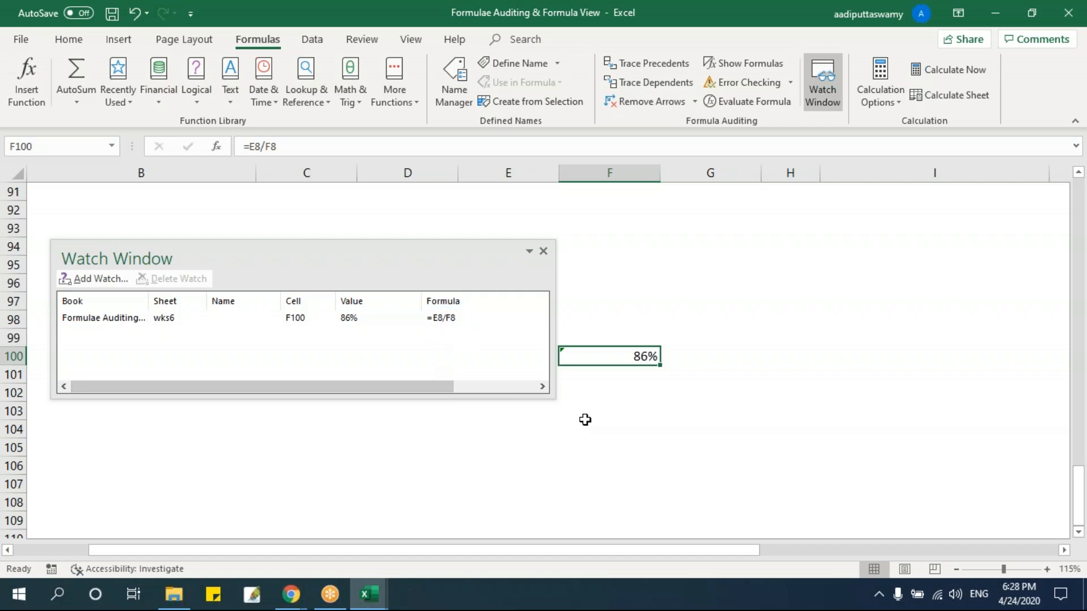
Place the Watch Window above the 2011 sales table and set Dill Seed's Qtr3 - 2011 sales in E8 to 6000.
scroll(585, 419, up, 6)
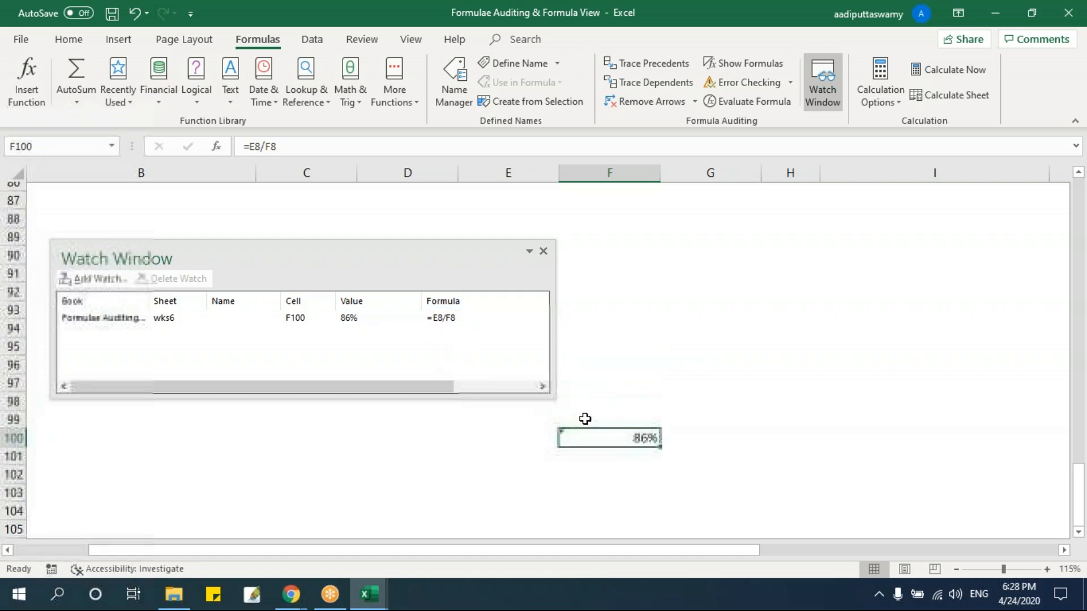
scroll(582, 417, up, 3)
drag(412, 257, 831, 216)
scroll(548, 387, up, 20)
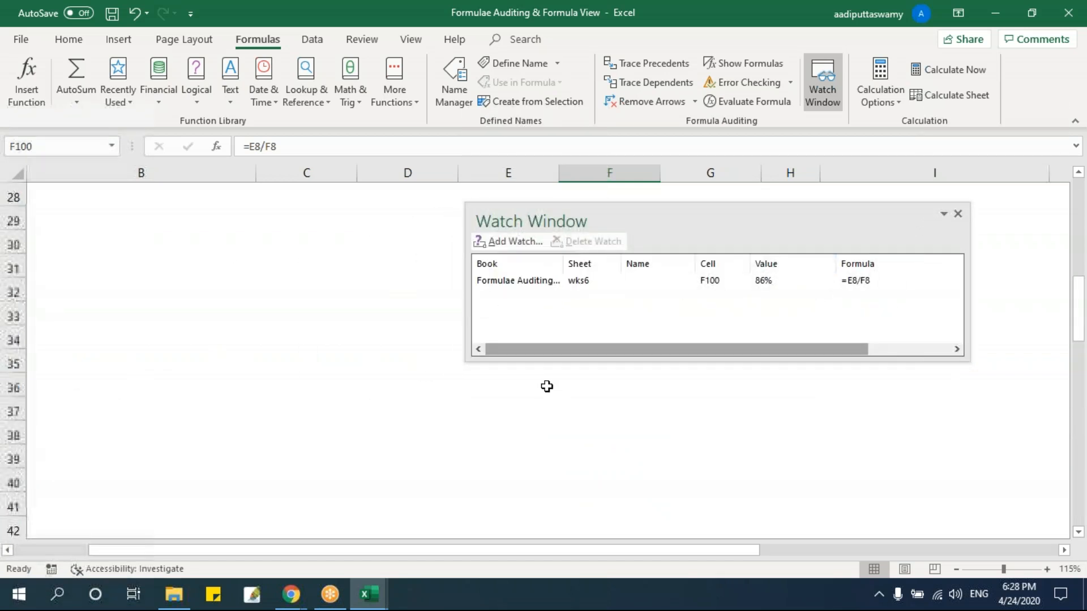
drag(622, 214, 658, 206)
click(492, 396)
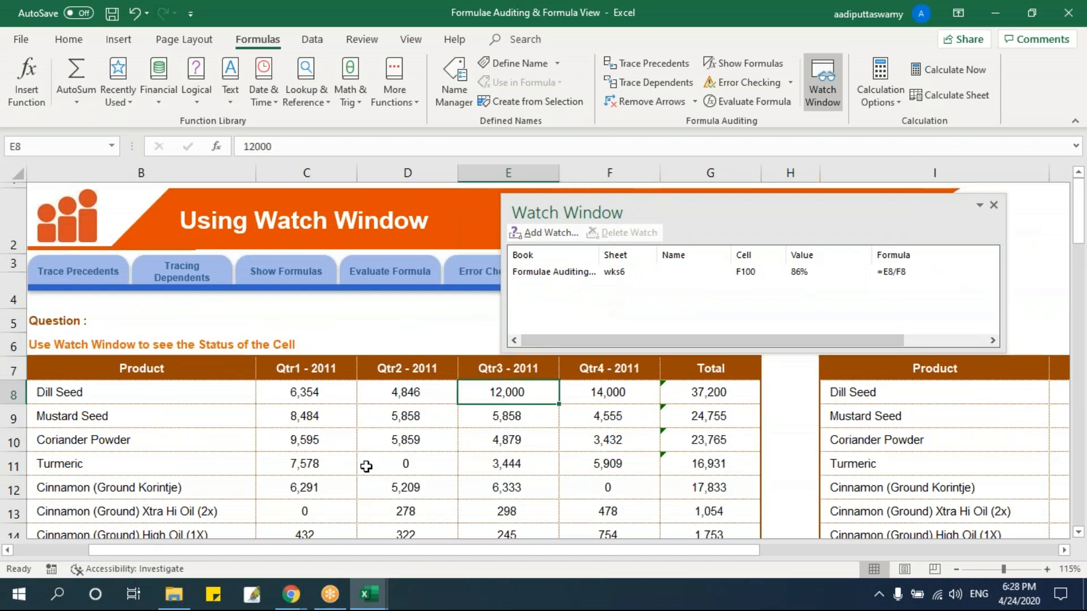
text(60000)
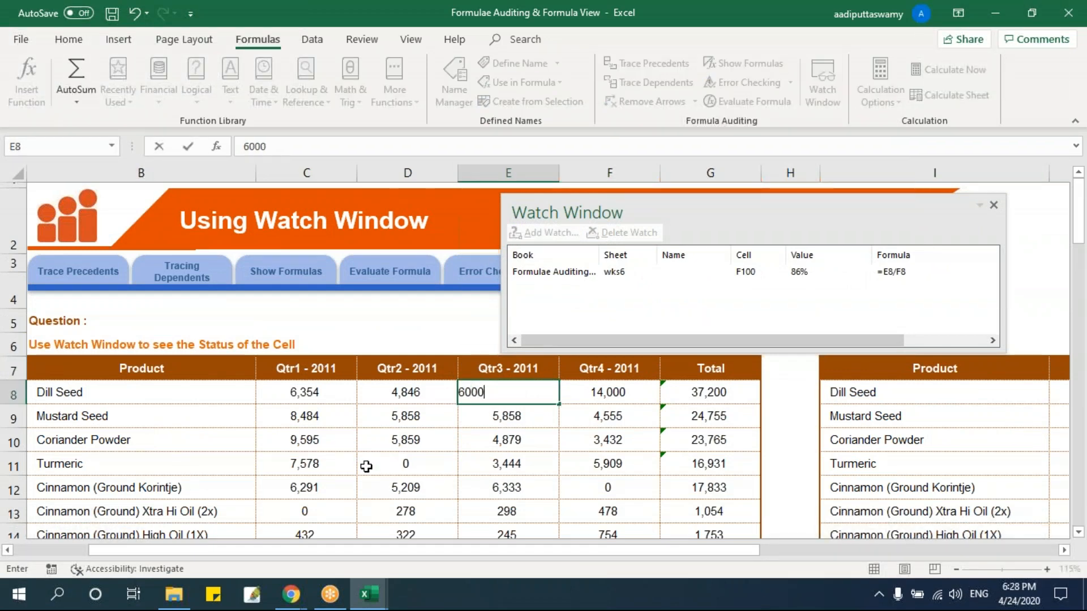
key(Return)
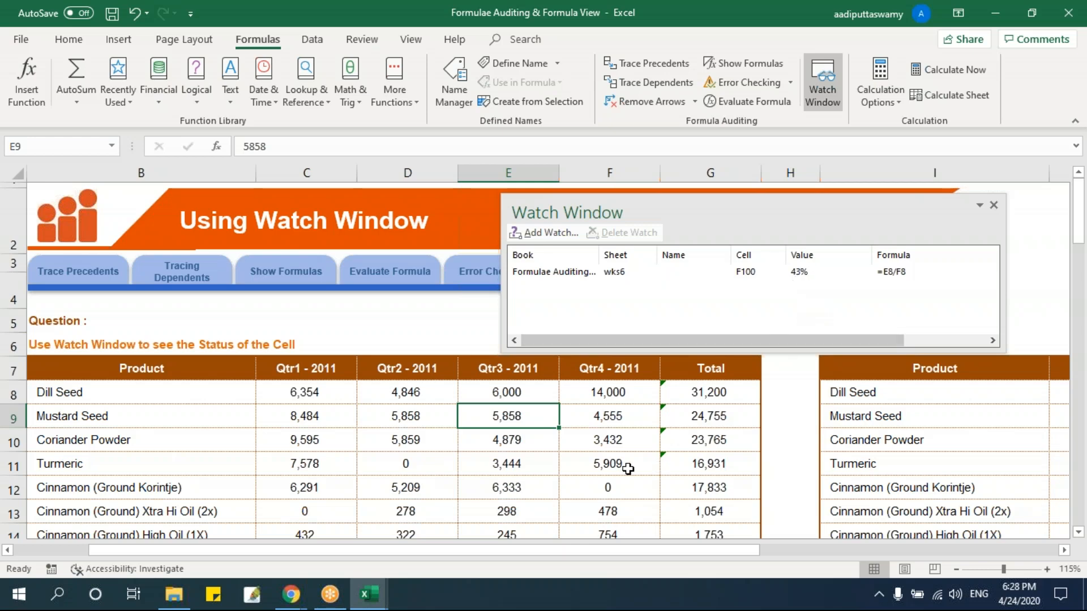
Set Dill Seed's Qtr4 - 2011 sales in F8 to 6789 with the Watch Window kept open.
click(614, 390)
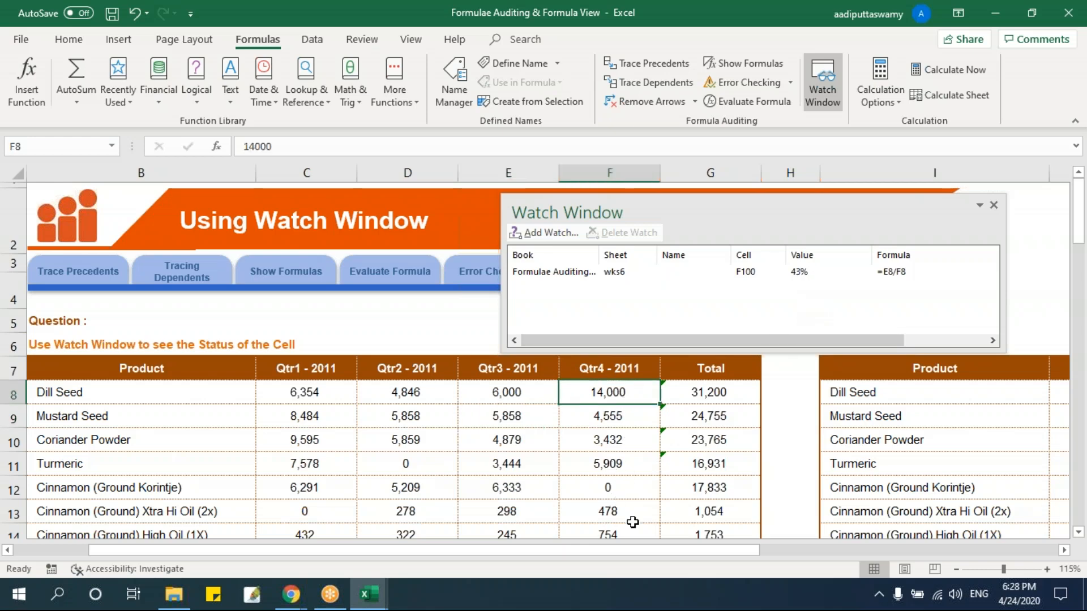
text(6789)
key(Return)
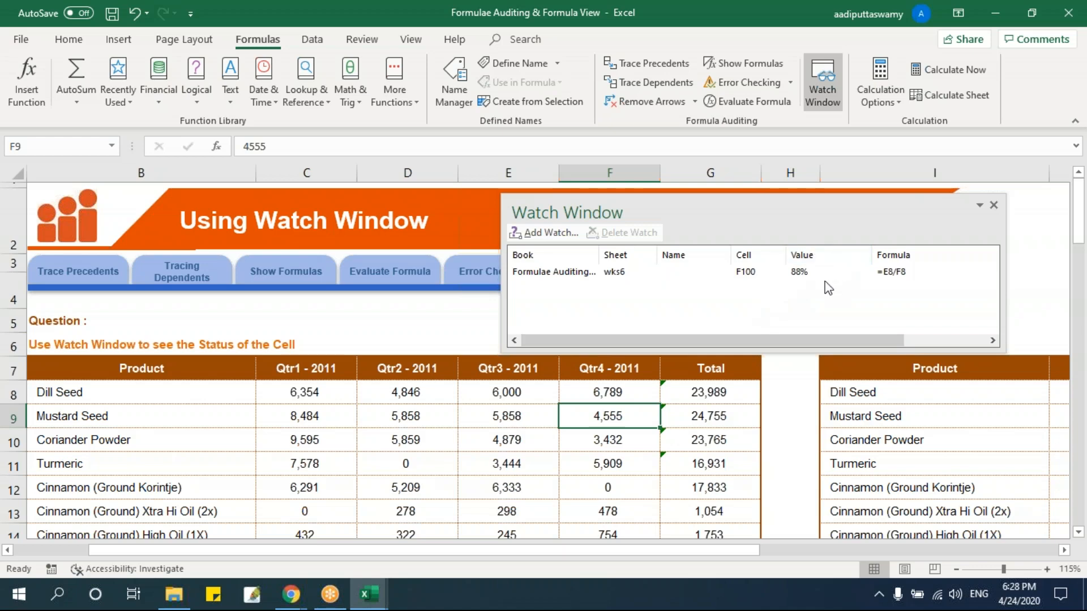
Shift the Watch Window aside over the sheet banner, close it, and select the empty cell G5.
drag(785, 211, 723, 208)
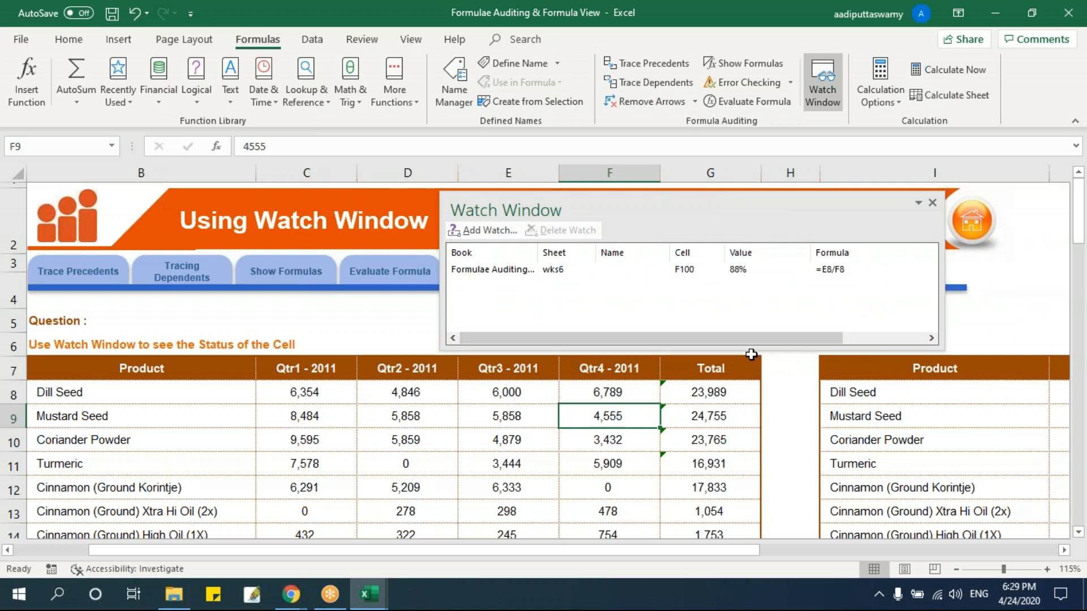
drag(630, 203, 589, 204)
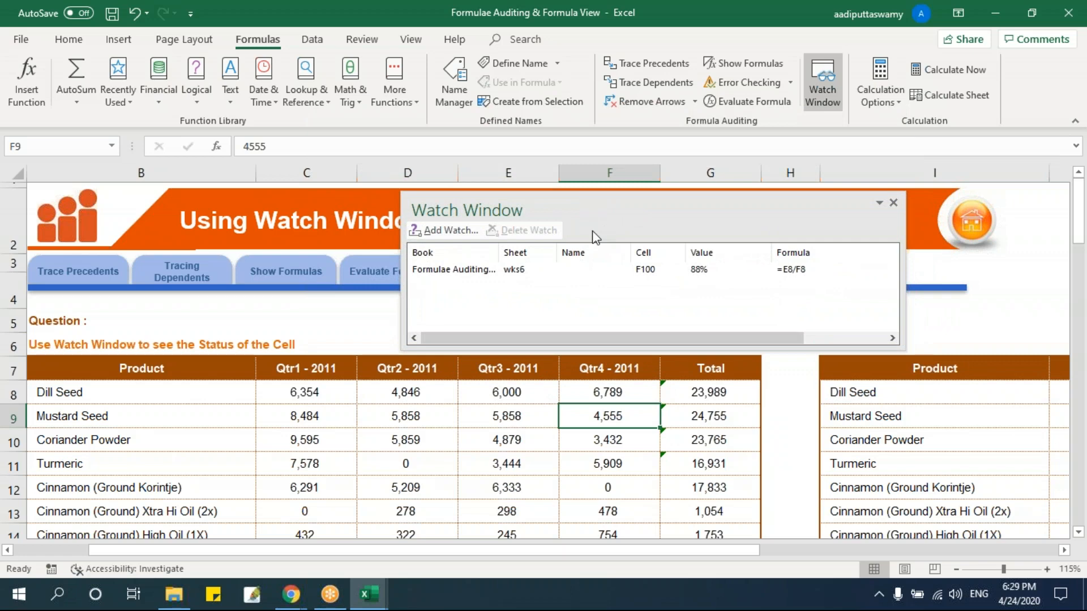
click(401, 395)
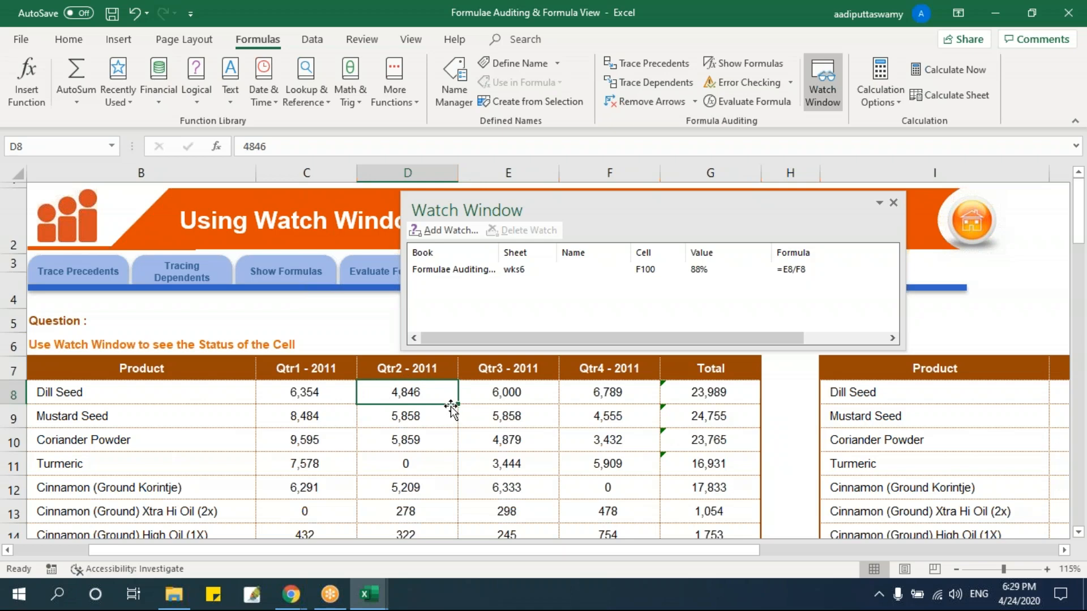
click(893, 203)
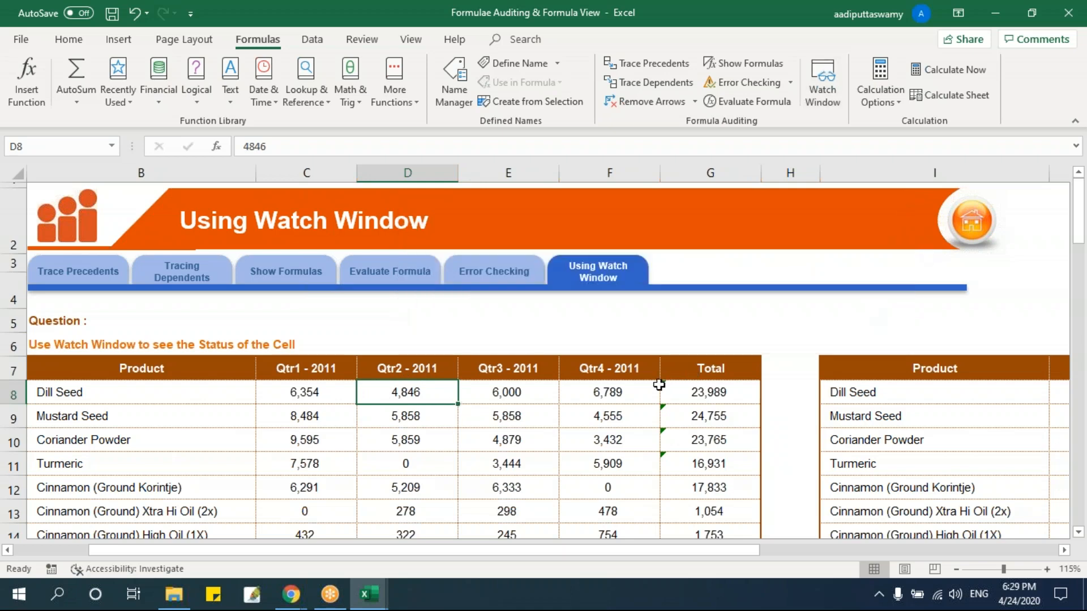
click(666, 329)
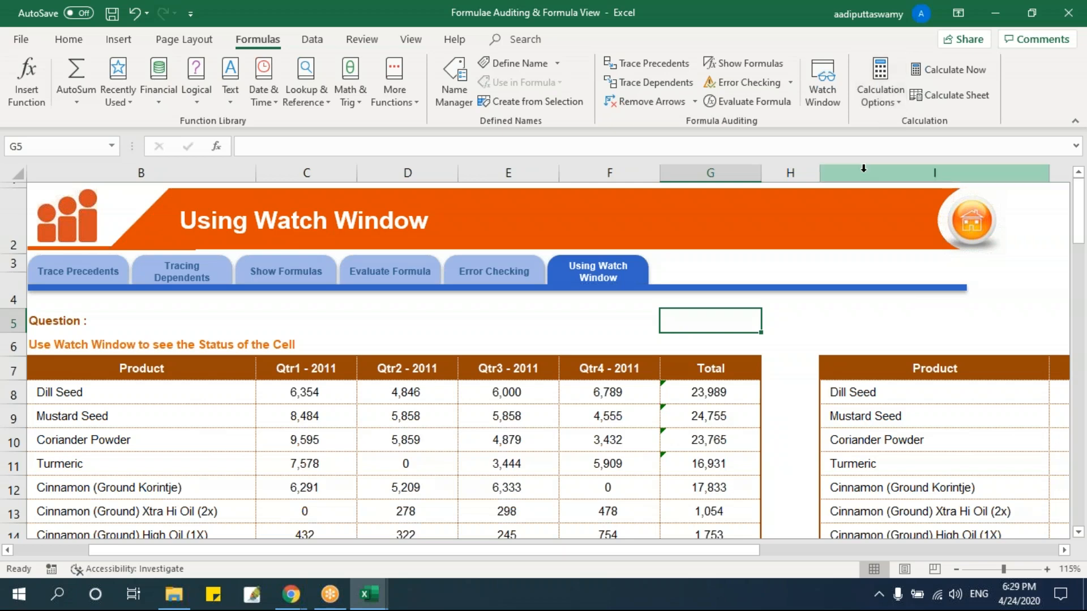
Select the Qtr1 - 2011 Total in C15 to examine its formula.
click(881, 94)
click(809, 325)
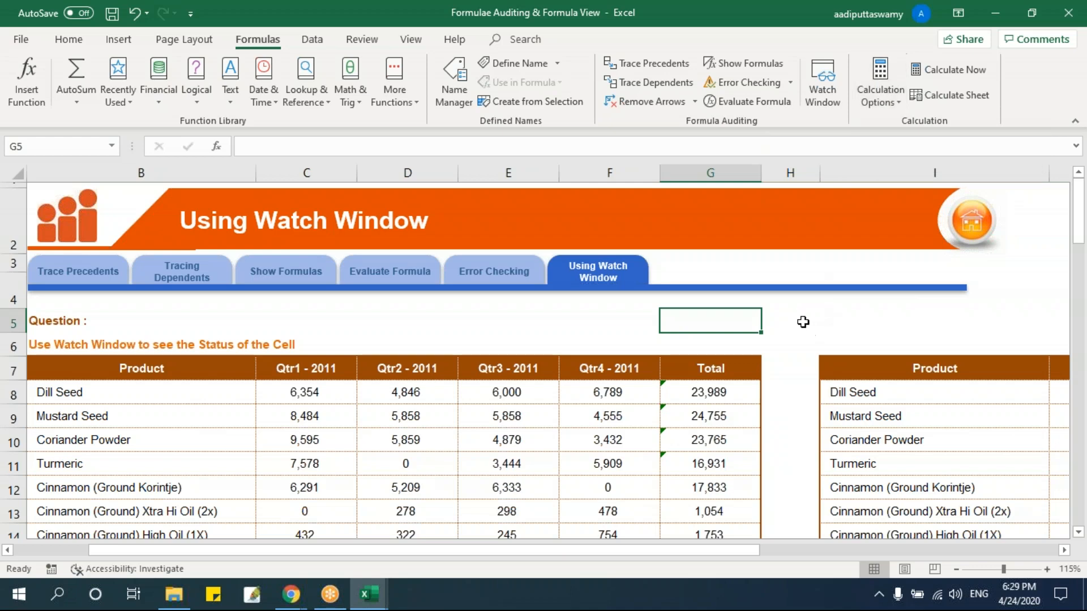
click(775, 321)
scroll(420, 389, down, 1)
scroll(419, 389, down, 2)
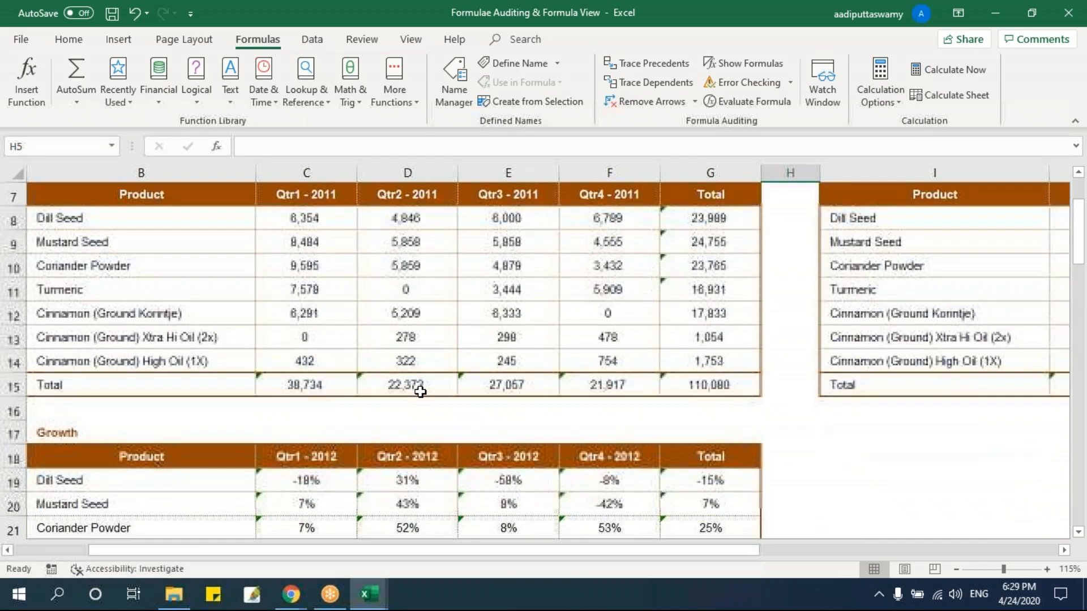
click(305, 385)
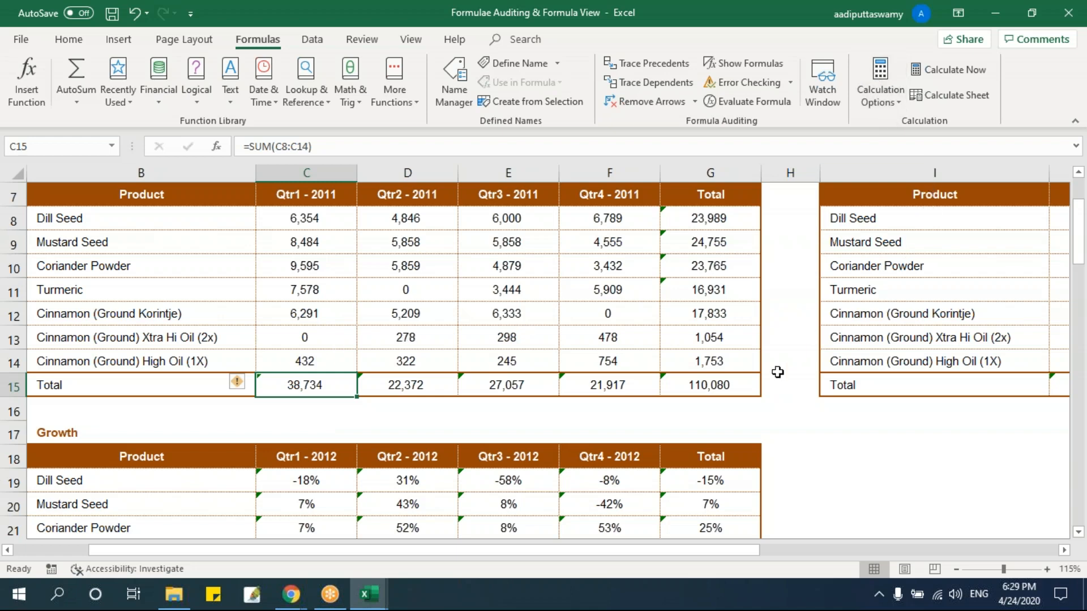
Switch the workbook's calculation mode to Manual.
click(882, 101)
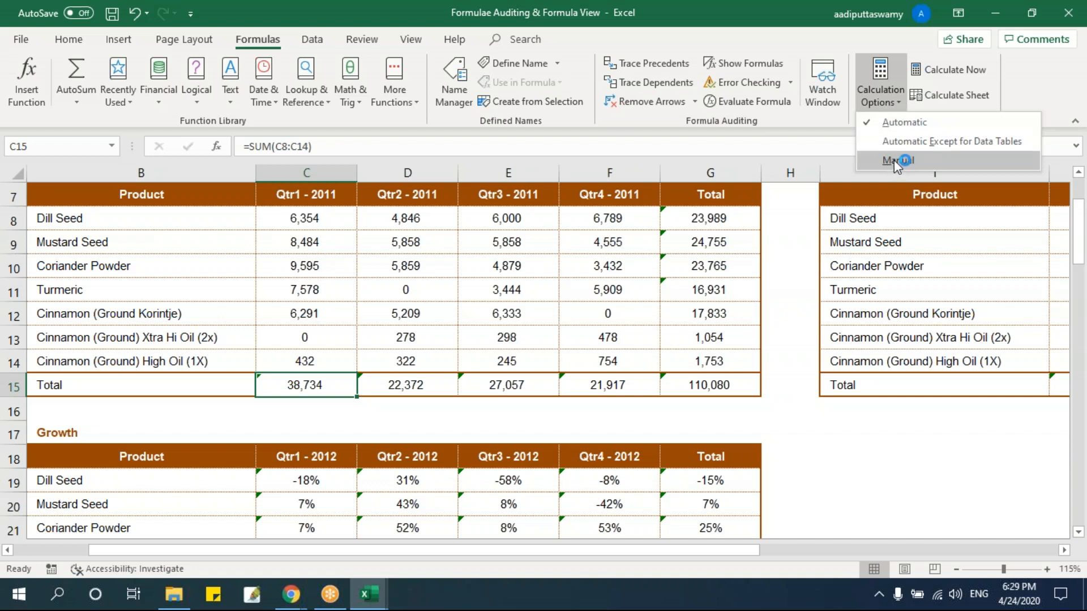
click(894, 159)
click(882, 93)
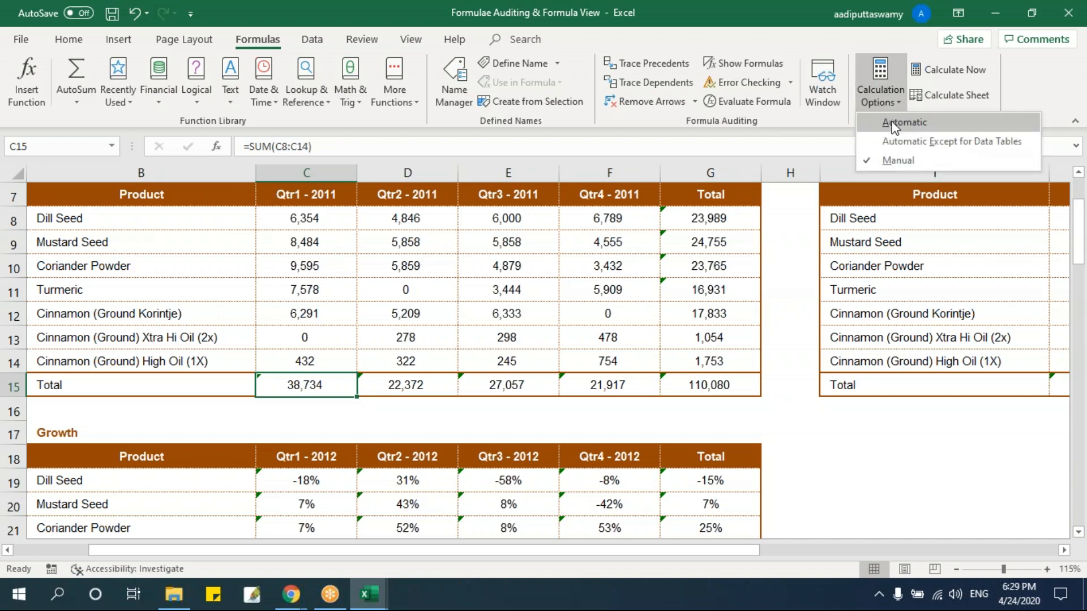
click(895, 161)
Set Dill Seed's Qtr1 - 2011 sales in C8 to 10000 and recalculate the formulas on demand.
click(310, 219)
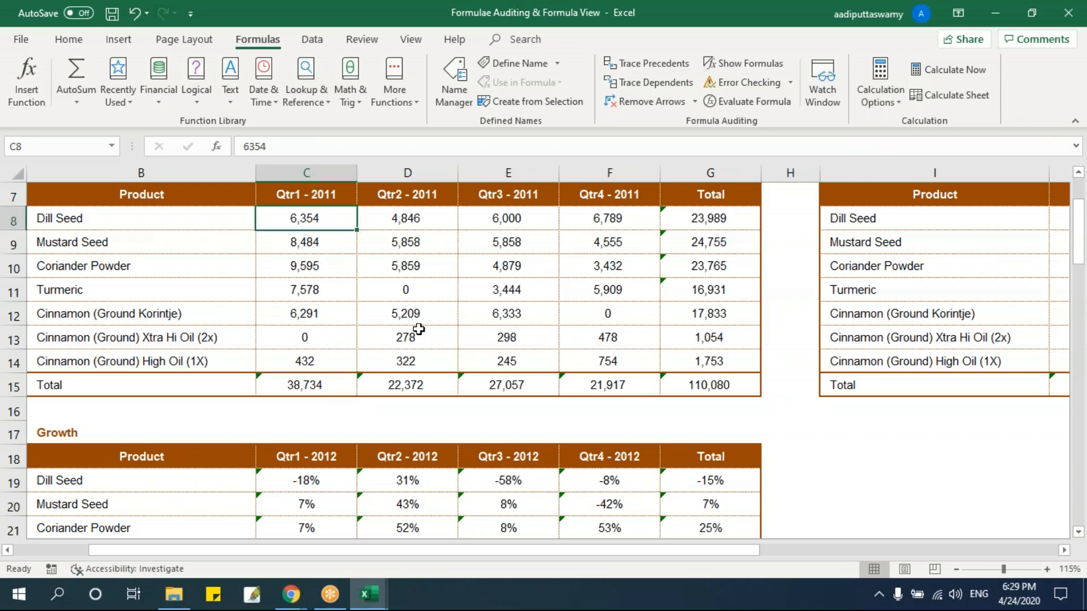
text(10000)
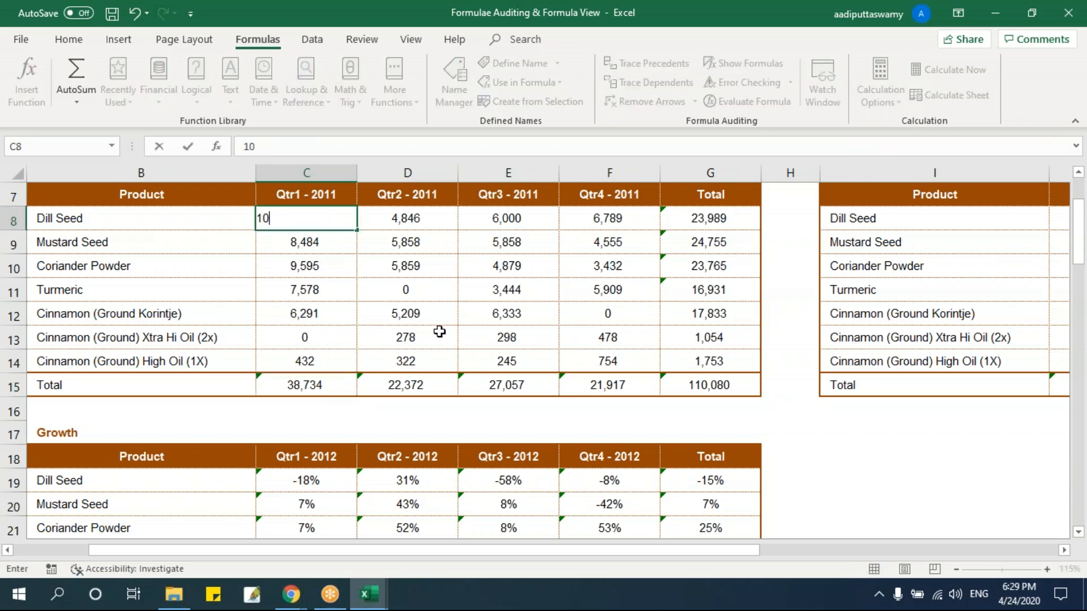
key(Return)
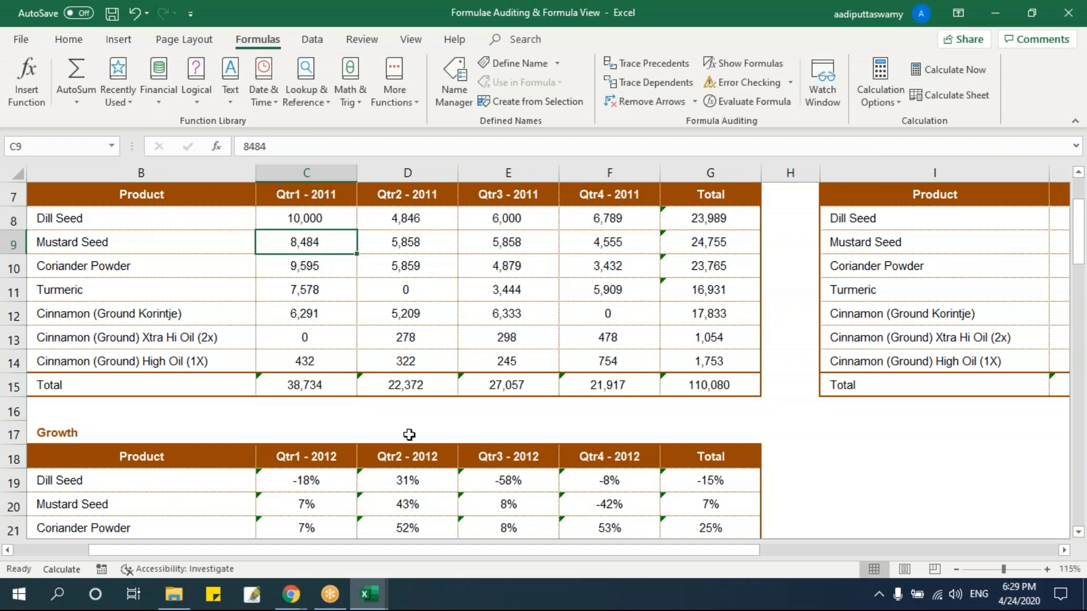
click(322, 381)
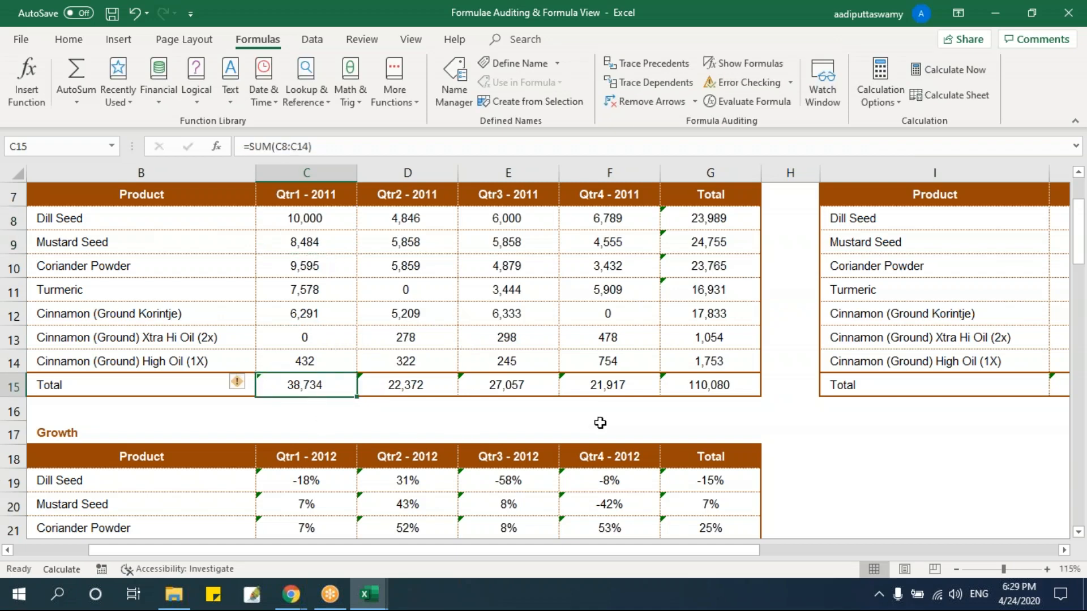
key(F9)
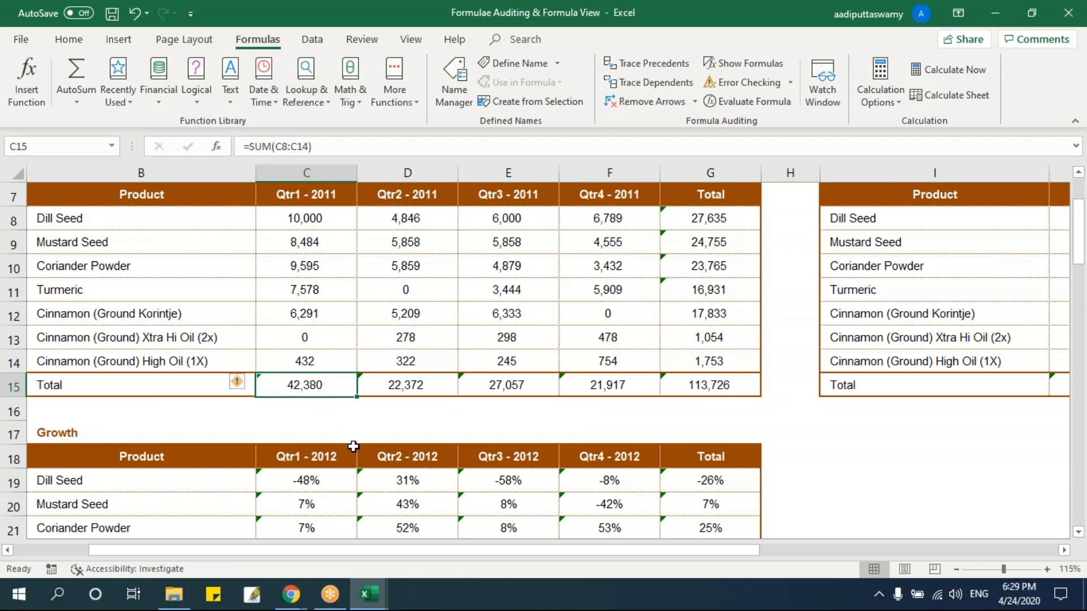
click(883, 95)
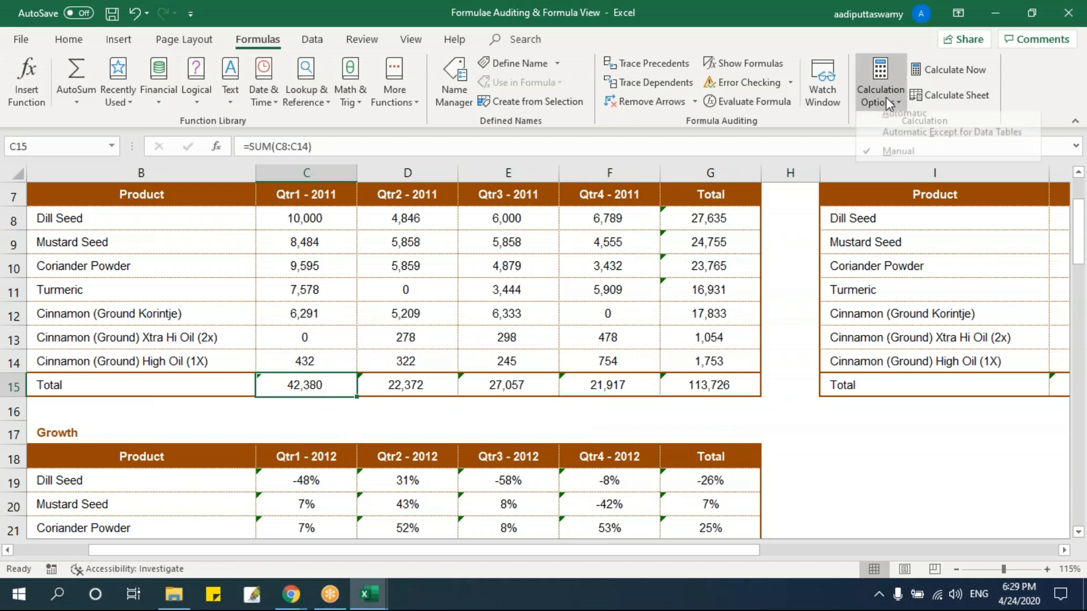
key(Escape)
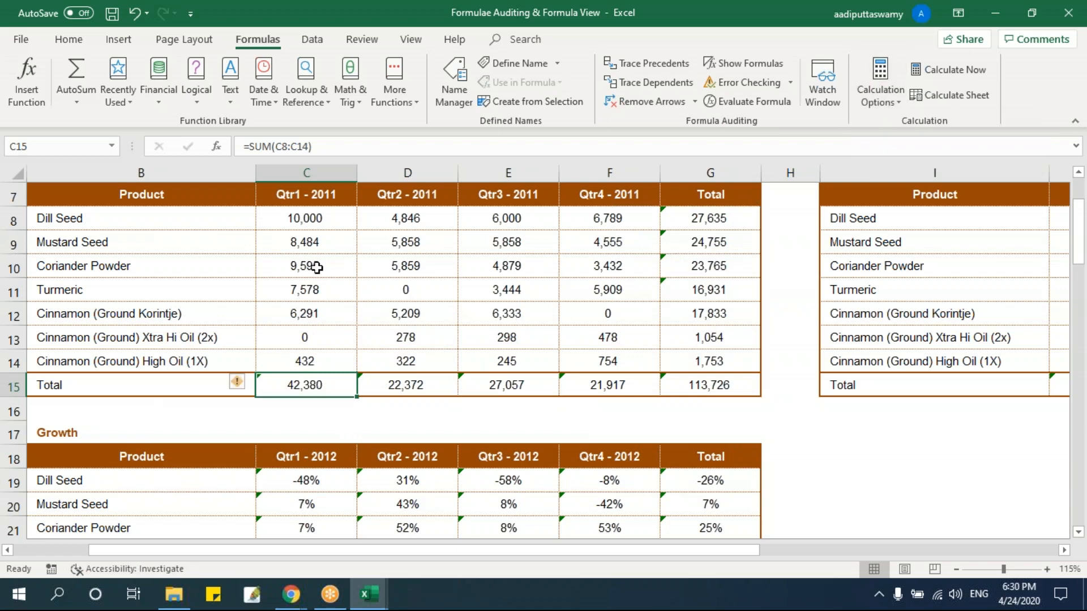
click(304, 226)
click(323, 379)
click(884, 106)
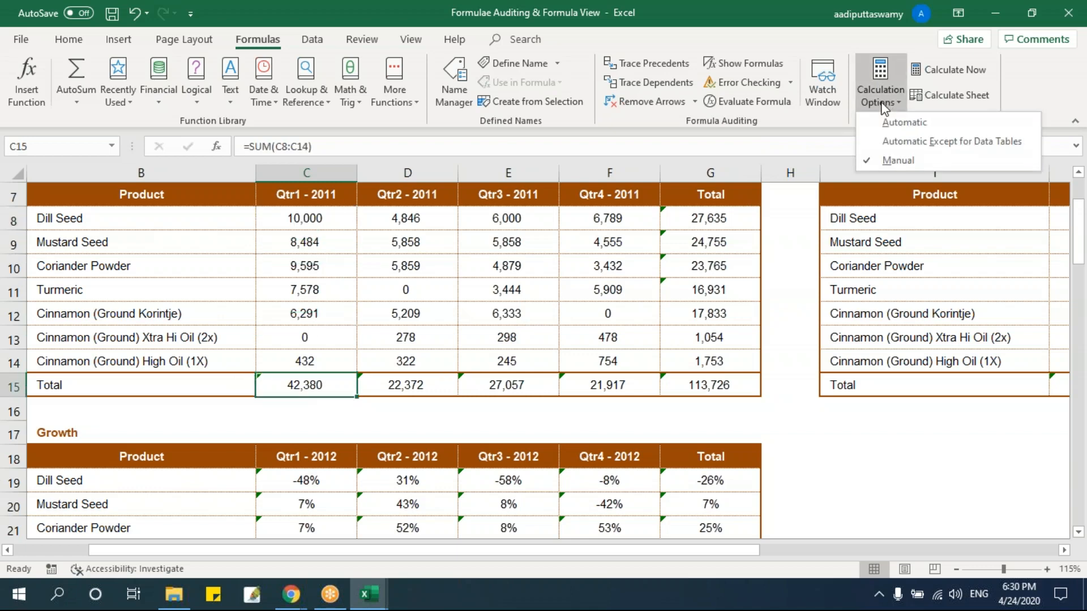
click(506, 242)
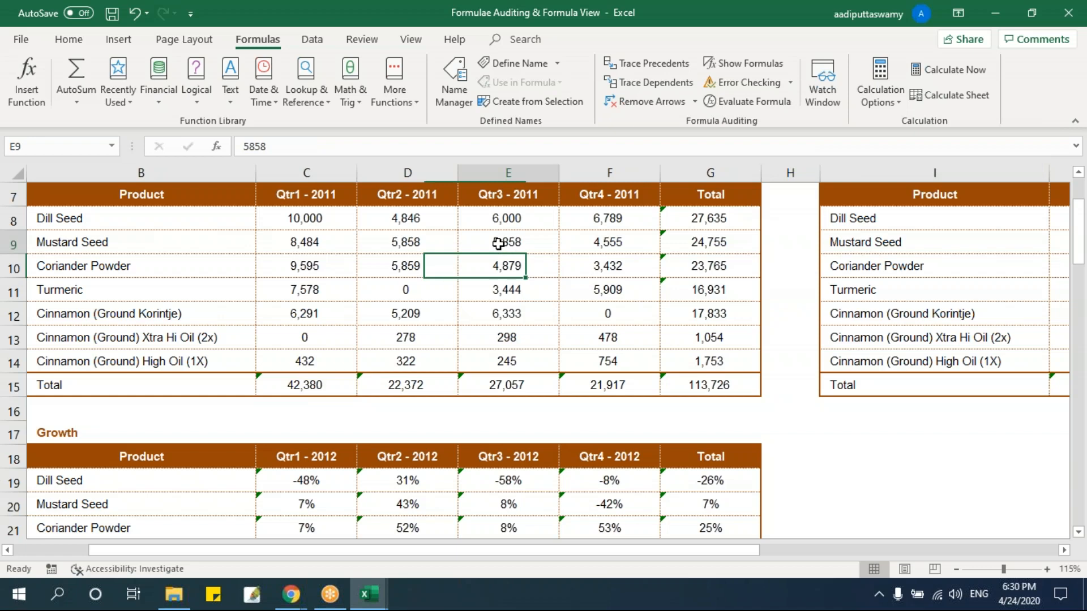
click(881, 95)
click(882, 121)
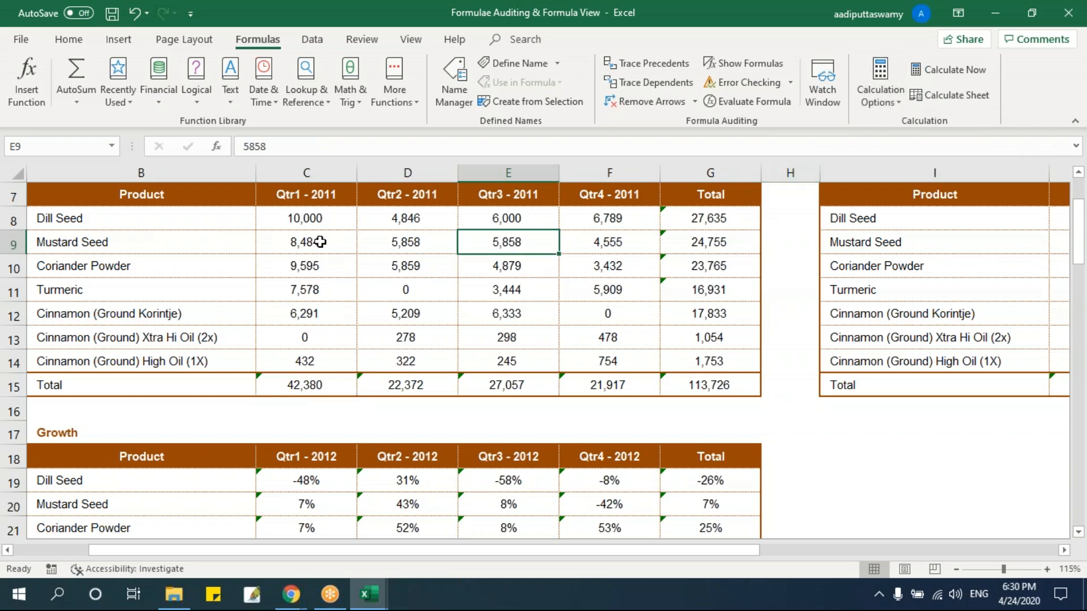
Set Dill Seed's Qtr2 - 2011 sales in D8 to 10000 and switch the calculation mode to Automatic.
click(377, 220)
text(10000)
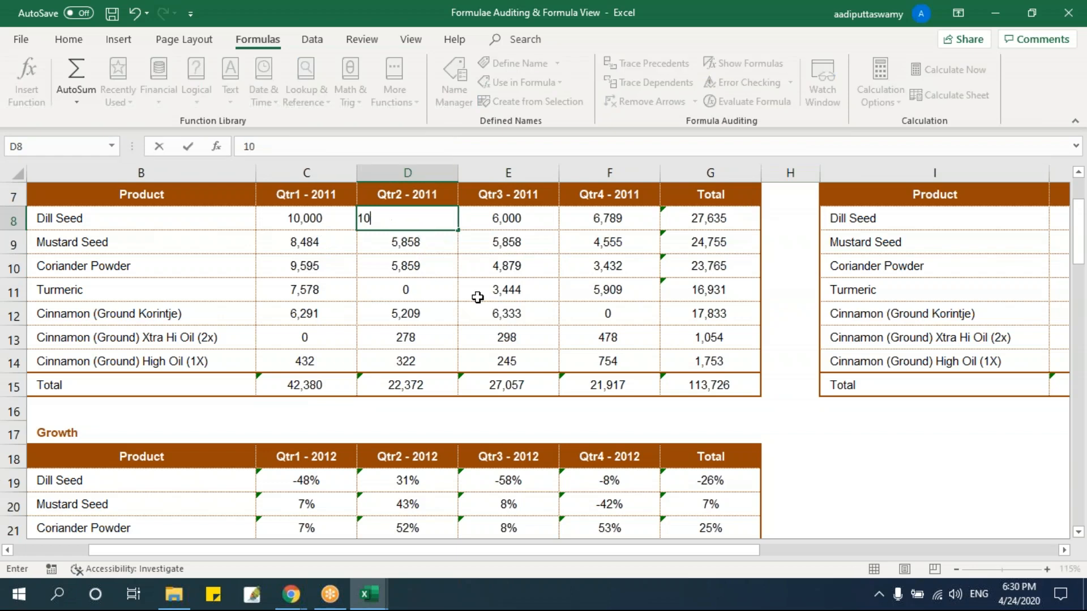
key(Return)
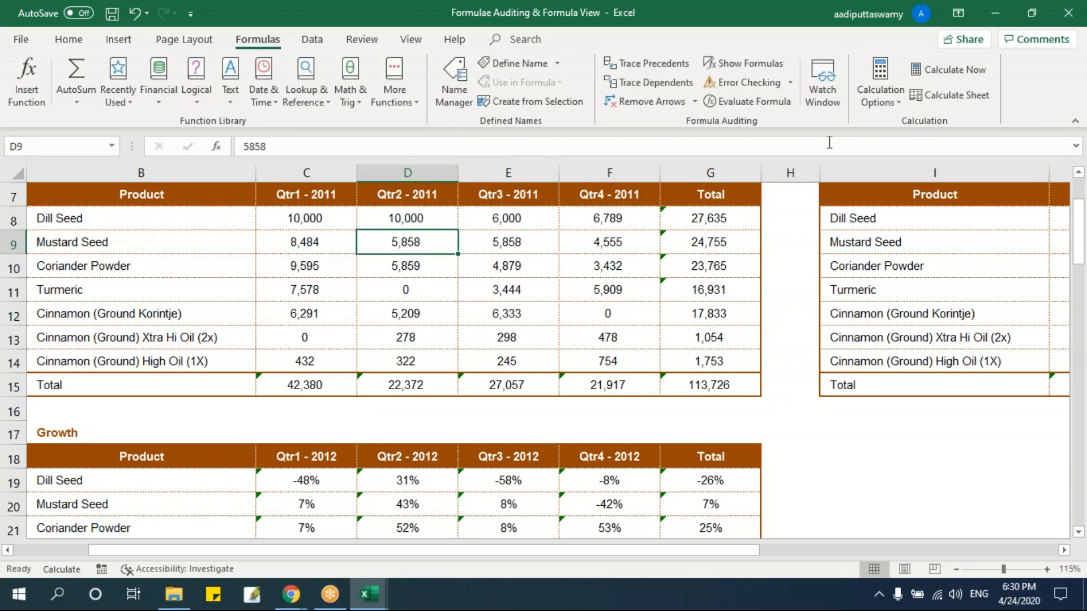
click(880, 85)
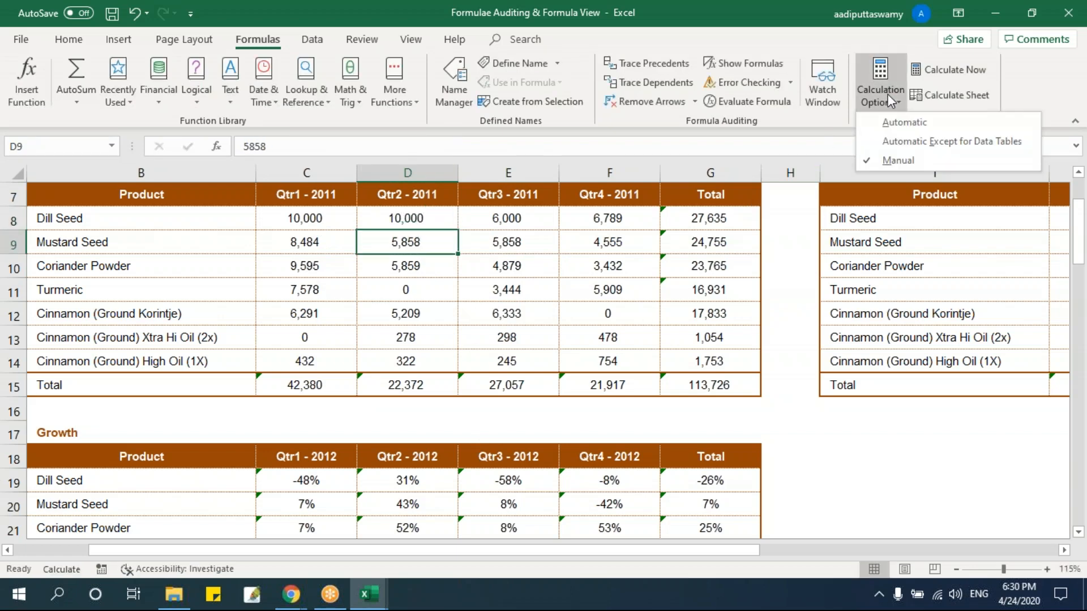
click(891, 124)
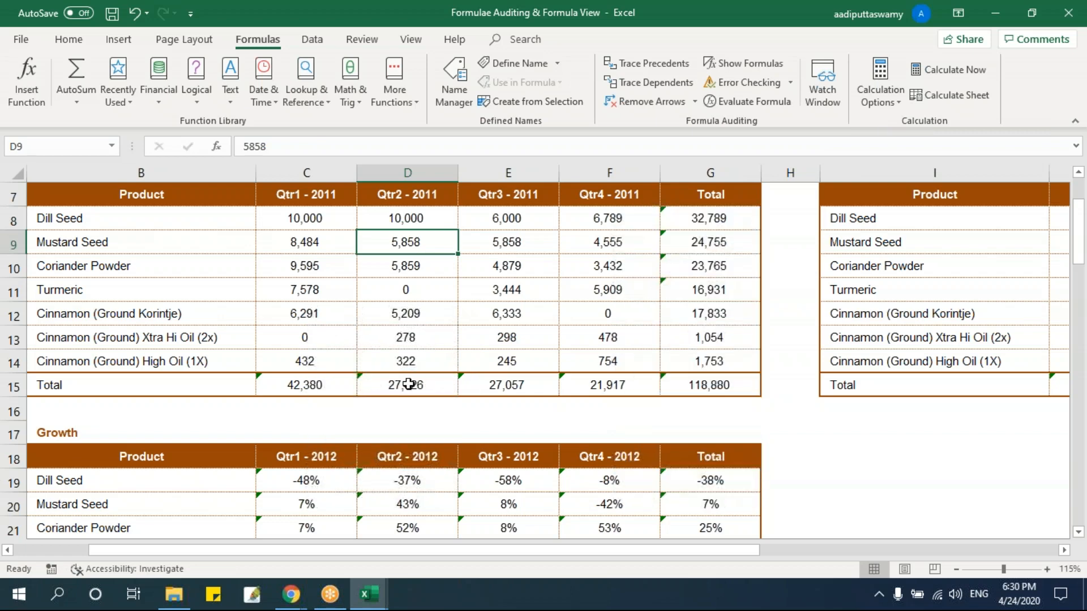
Set Dill Seed's Qtr3 - 2011 sales in E8 to 10000.
click(490, 225)
text(1)
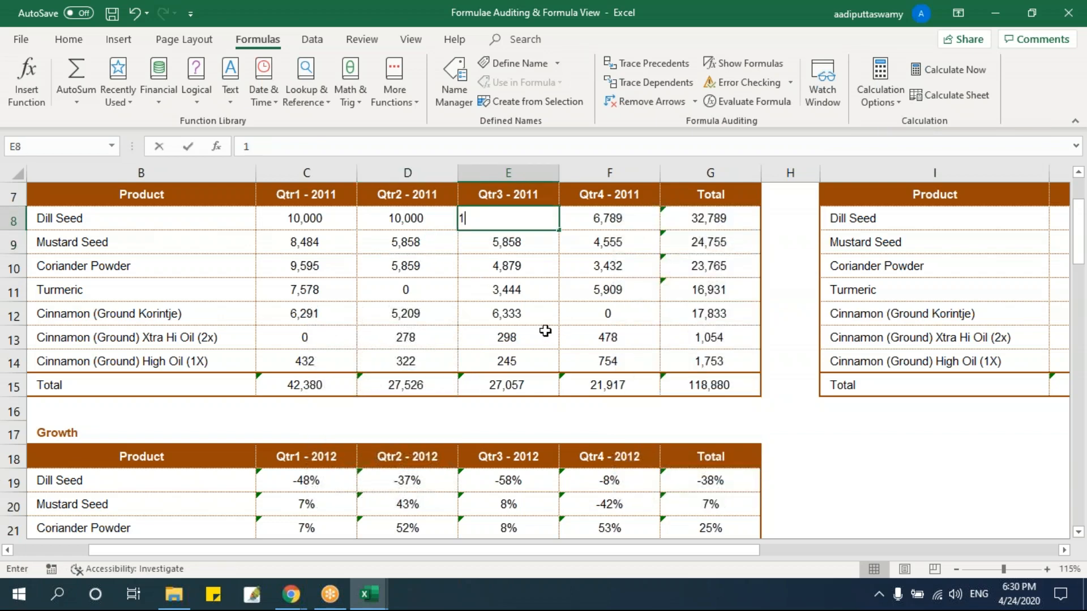
text(0,0000)
click(545, 332)
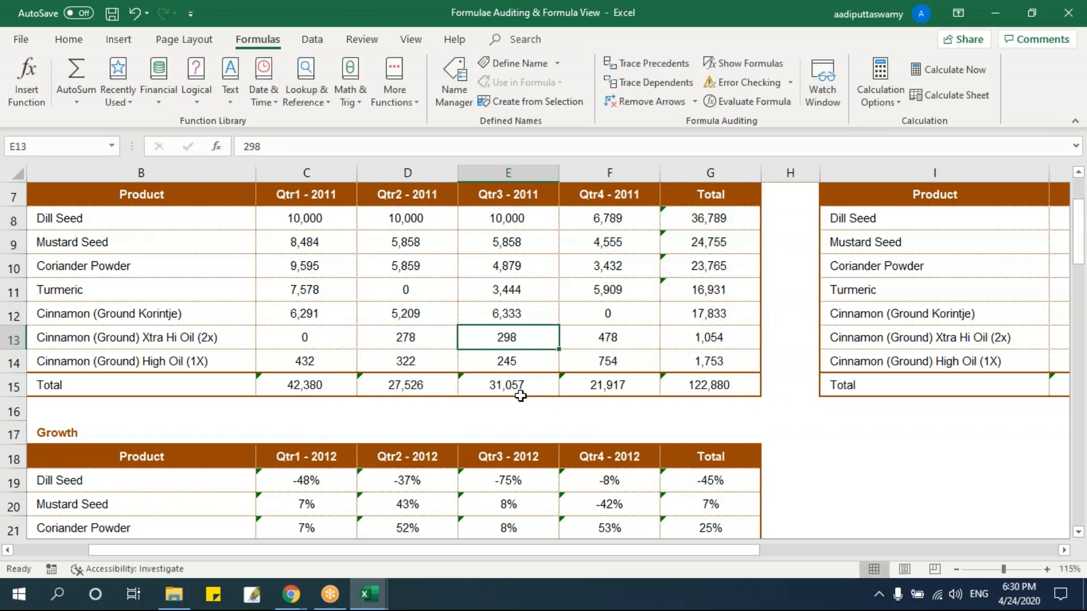
Set the calculation mode to Manual and enter 10000 as Dill Seed's Qtr4 - 2011 sales in F8.
click(879, 96)
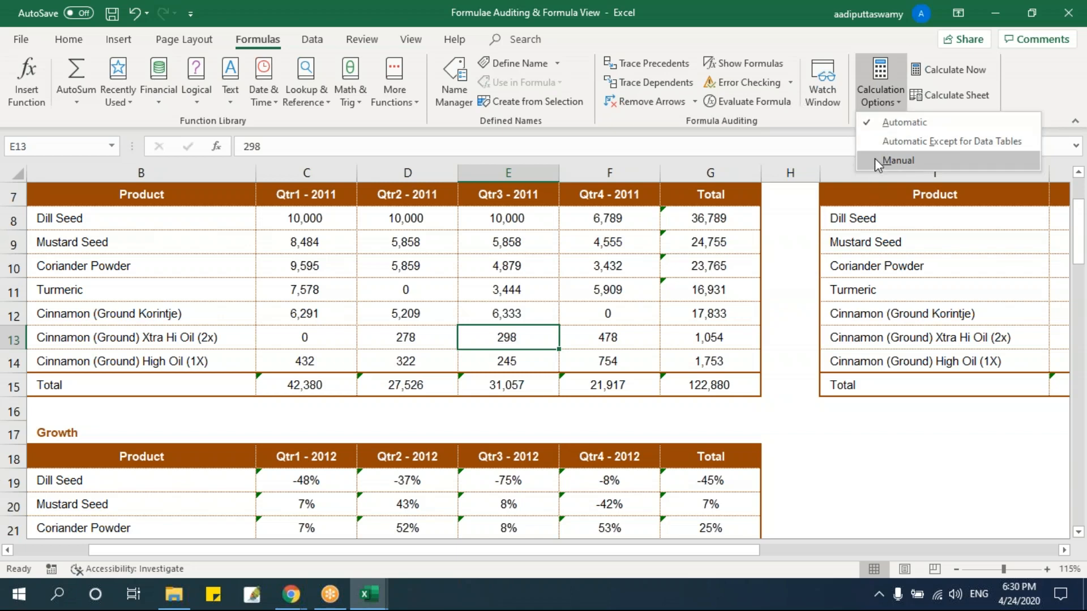
click(898, 160)
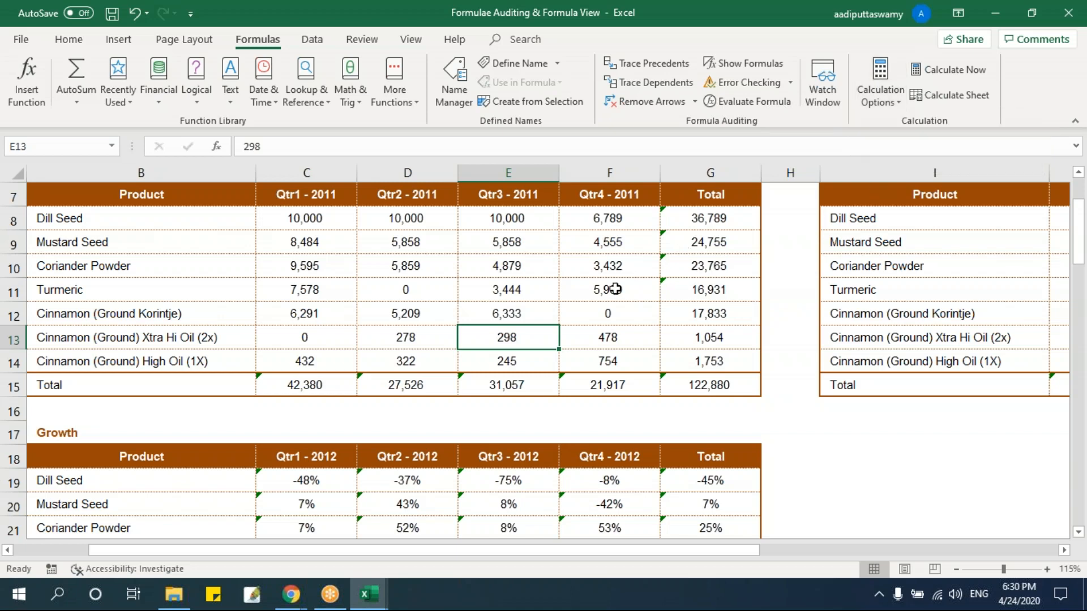
click(599, 219)
text(10,00)
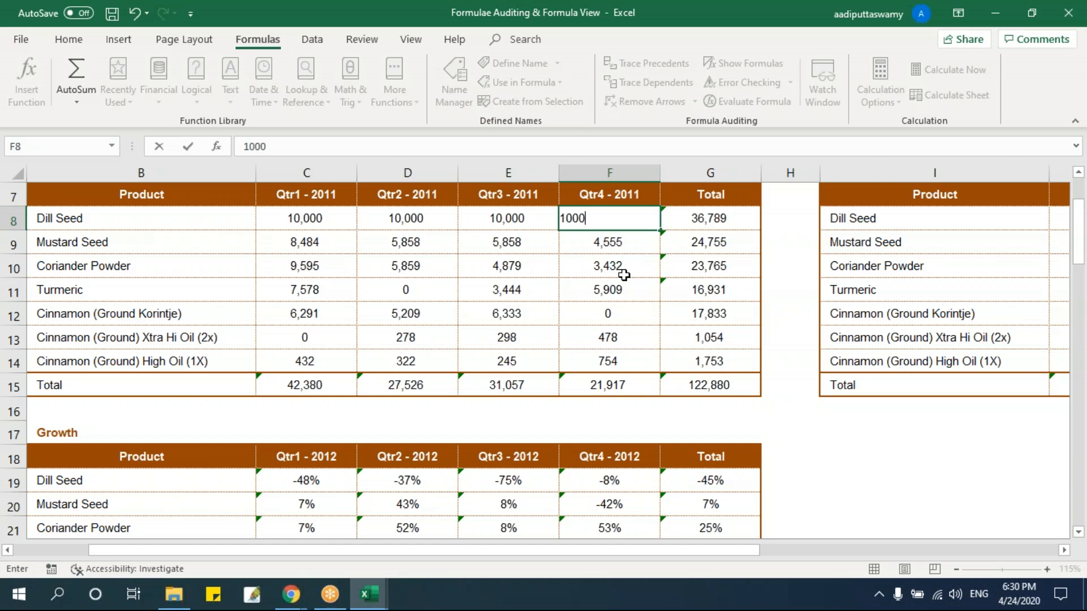
text(0)
key(Return)
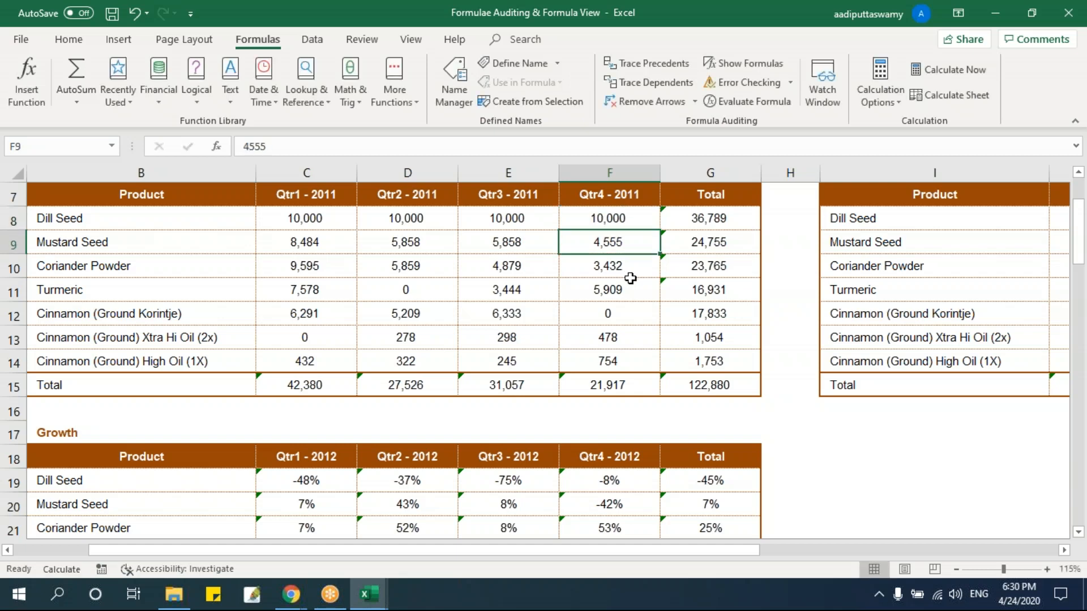
Switch calculation to Automatic to refresh the totals, and toggle it once to Manual and back.
click(870, 101)
click(876, 118)
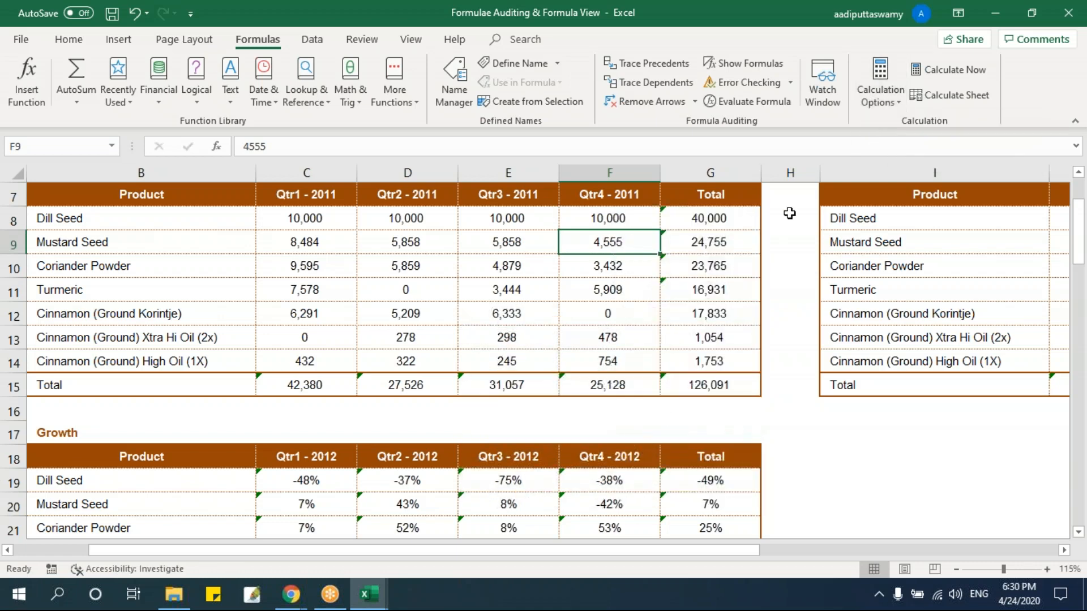
click(875, 99)
click(881, 158)
click(881, 105)
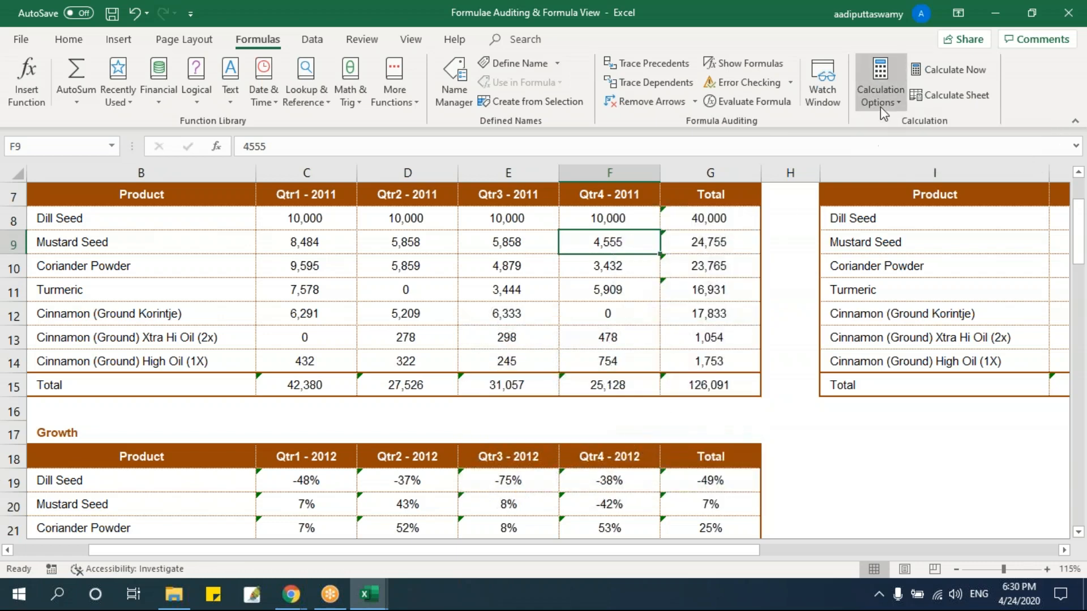
click(881, 122)
Choose Manual calculation again and select Cinnamon (Ground) Xtra Hi Oil (2x)'s Qtr4 - 2011 cell F13.
click(878, 95)
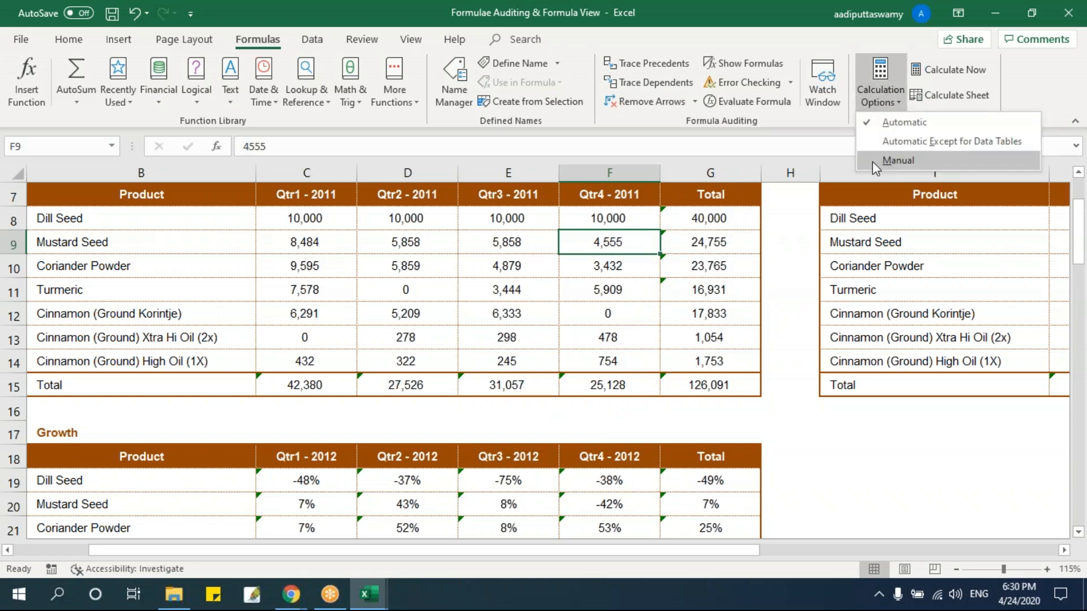
click(881, 160)
click(566, 342)
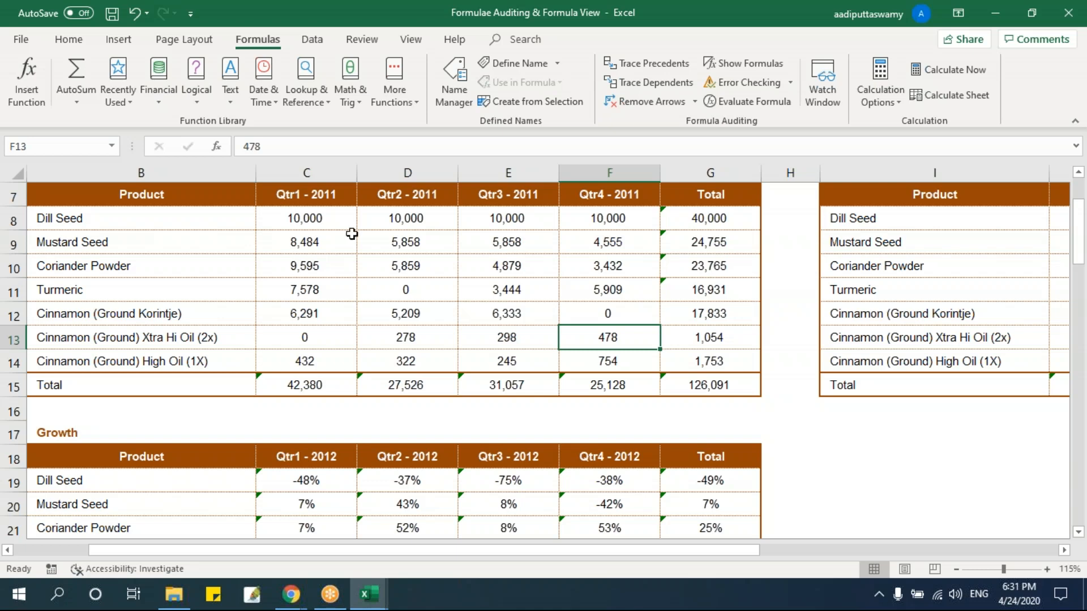
Highlight the 2011 sales figures and their Total row to review the inputs and dependent formulas.
drag(318, 221, 727, 374)
drag(310, 383, 727, 381)
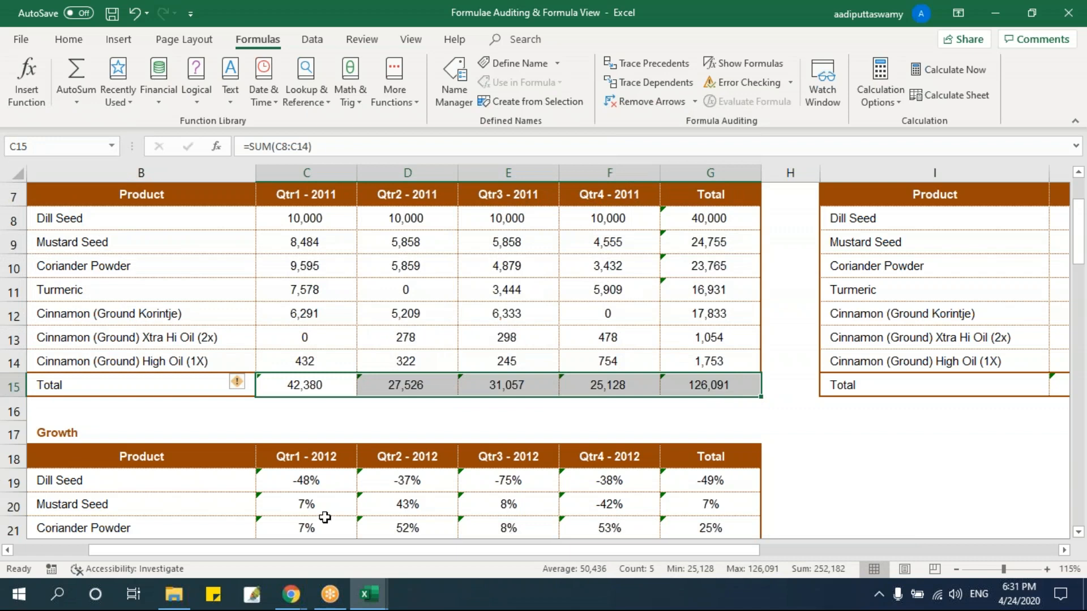
double_click(301, 242)
click(339, 282)
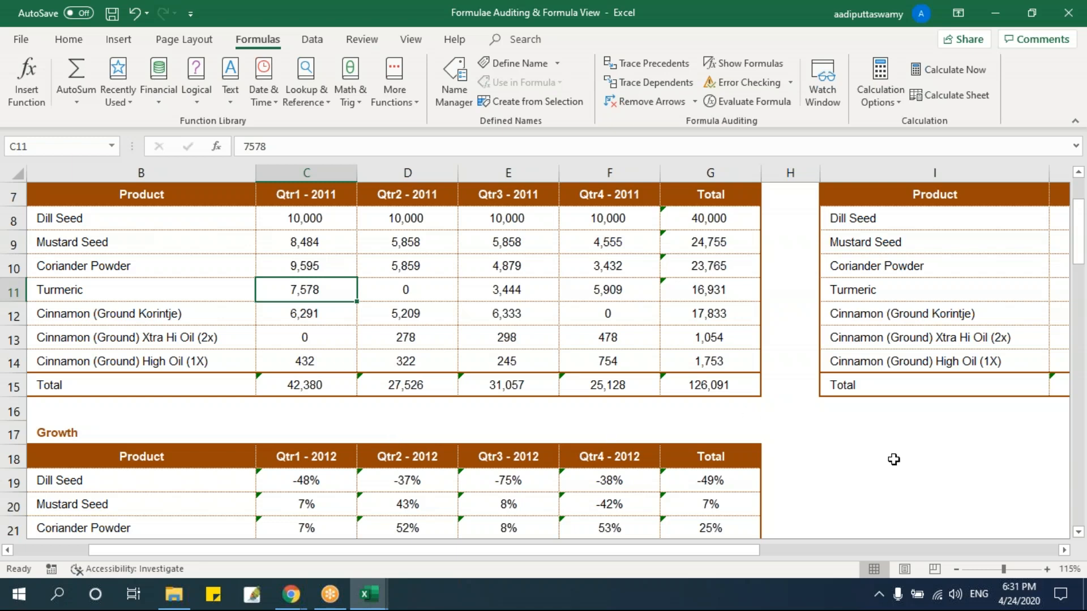
Enter =RANDBETWEEN(10,2000) in I18, below the 2012 sales table.
click(1064, 550)
click(1065, 551)
click(589, 459)
text(=rad)
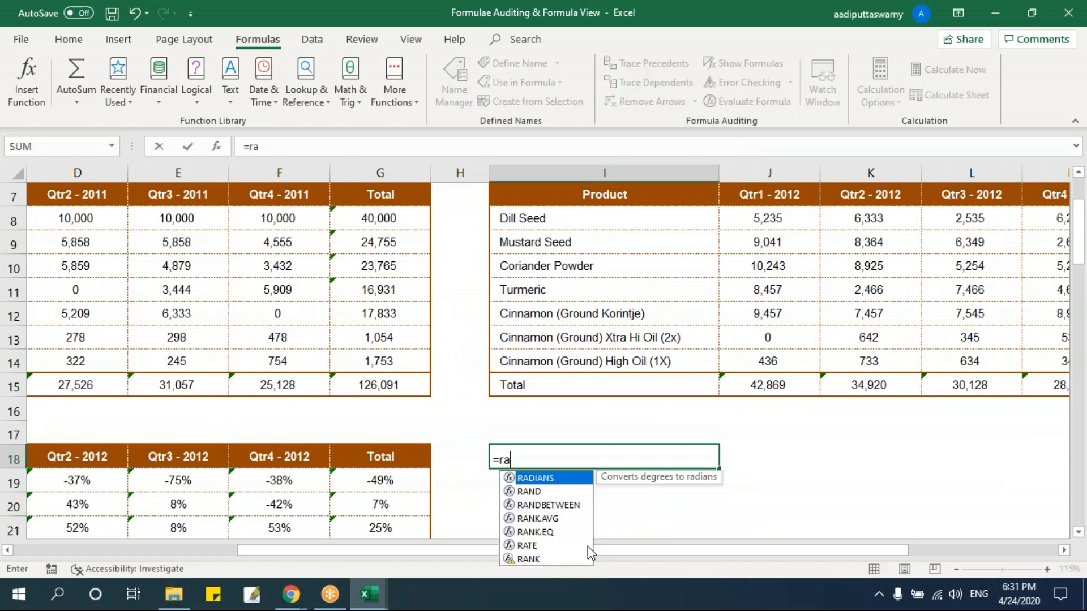
key(BackSpace)
key(Down)
key(Down)
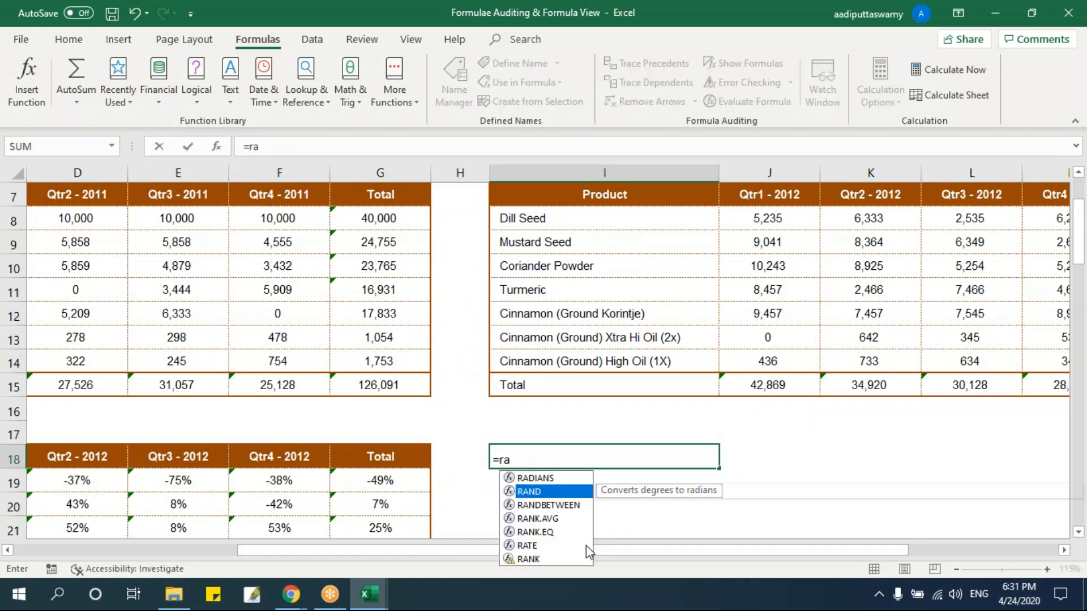
key(Tab)
text(10,20)
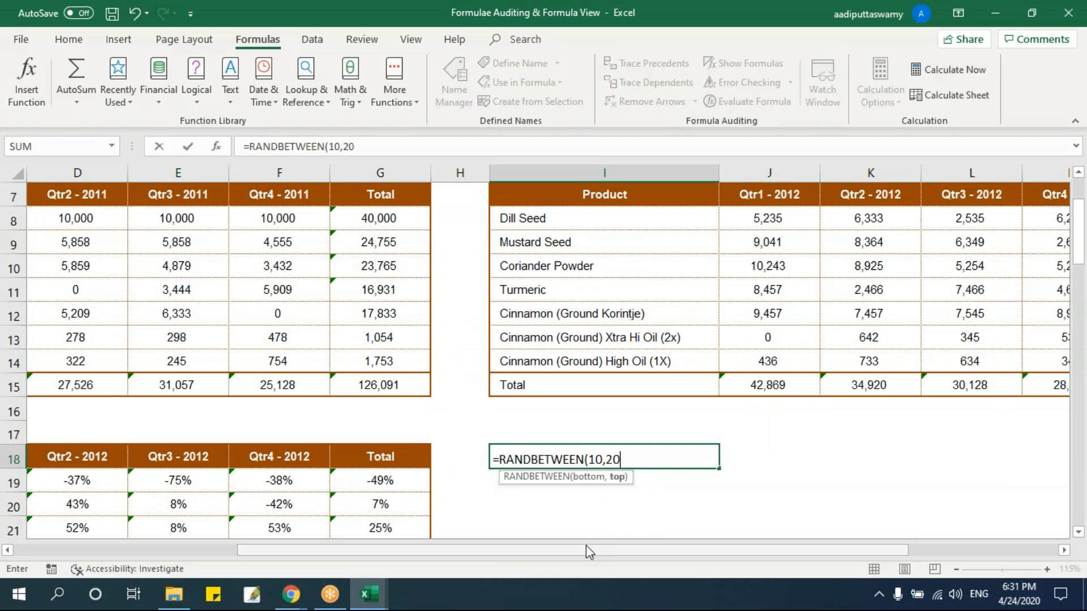
text(00))
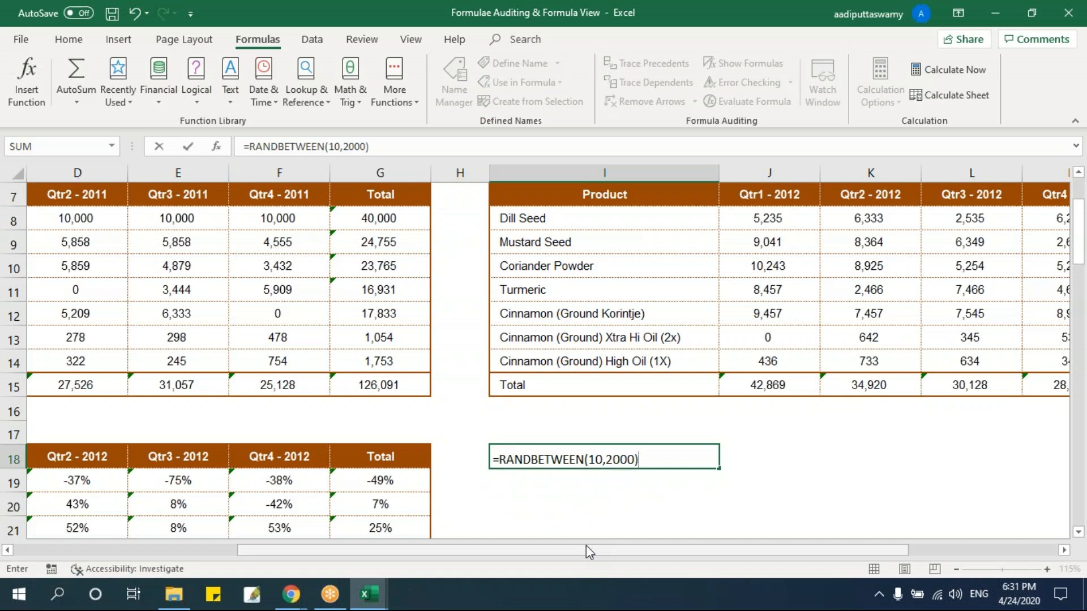
key(Return)
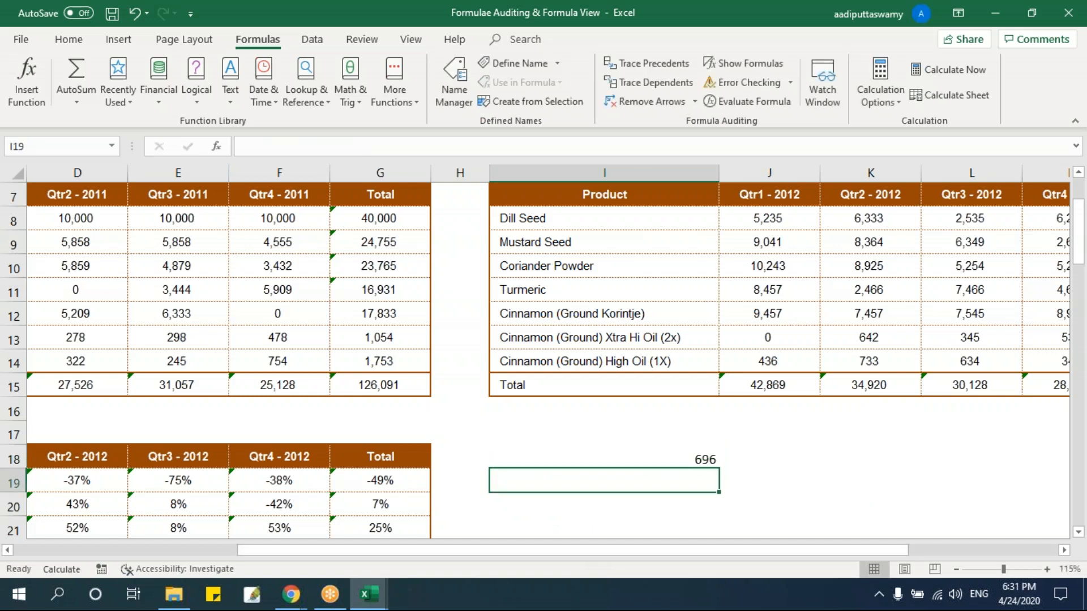
Fill the RANDBETWEEN formula from I18 down to I23 and inspect the formulas in I18 and I19.
scroll(708, 521, down, 1)
click(691, 384)
drag(720, 394, 705, 512)
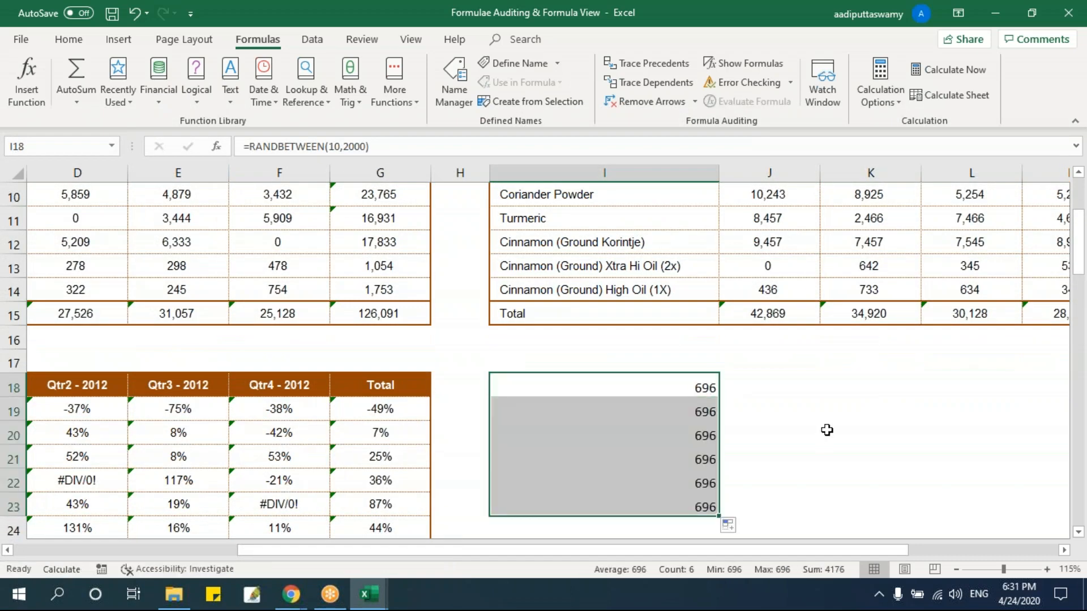
click(693, 388)
key(F2)
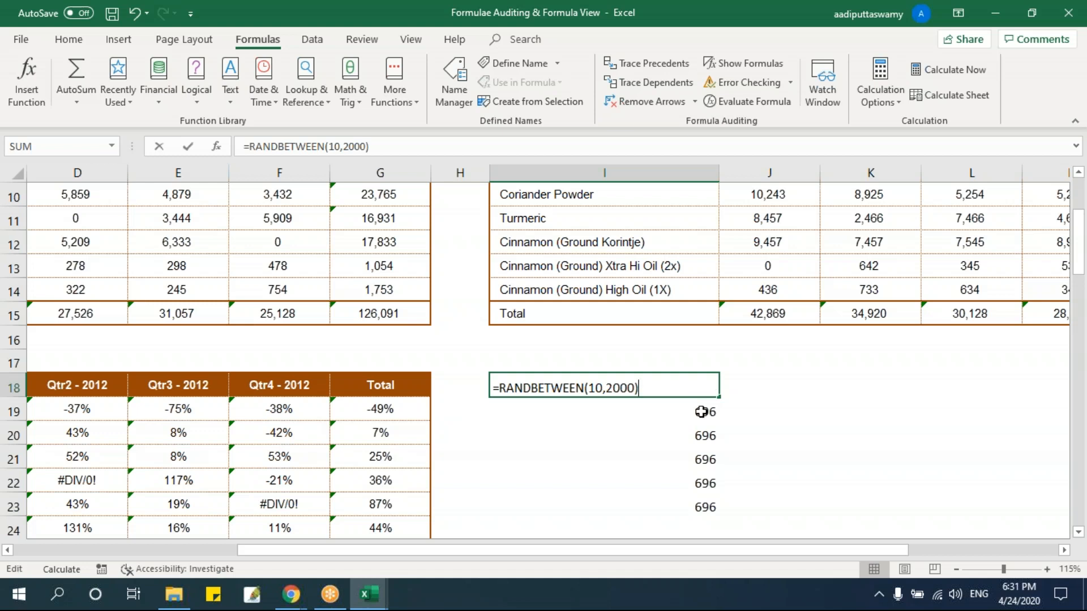
key(Return)
key(F2)
key(Escape)
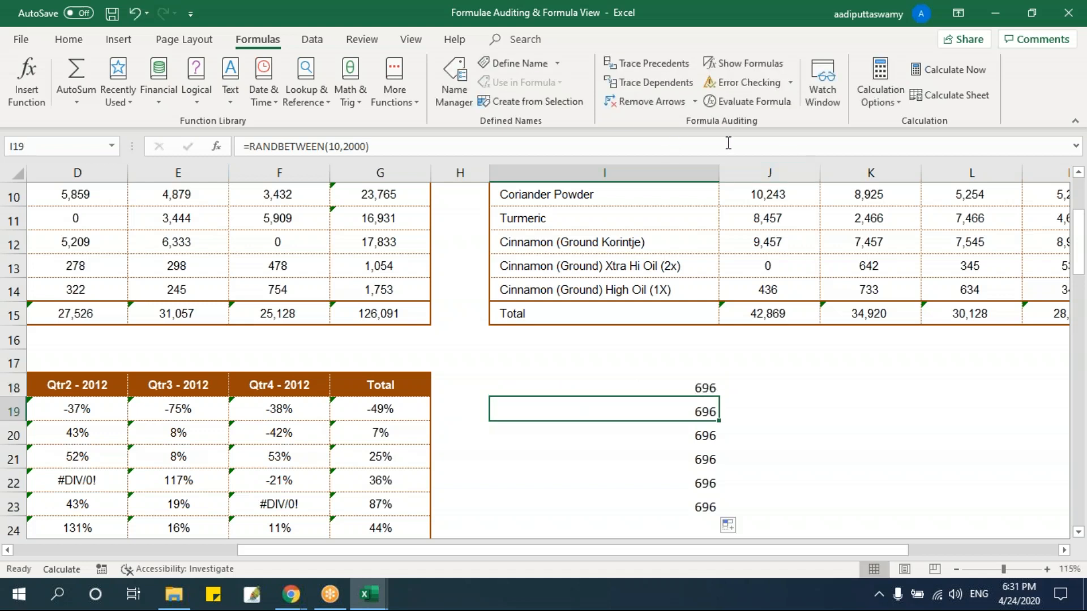
Switch calculation to Automatic and refill the RANDBETWEEN formula down the column from I18 to generate new random numbers.
click(879, 90)
click(897, 117)
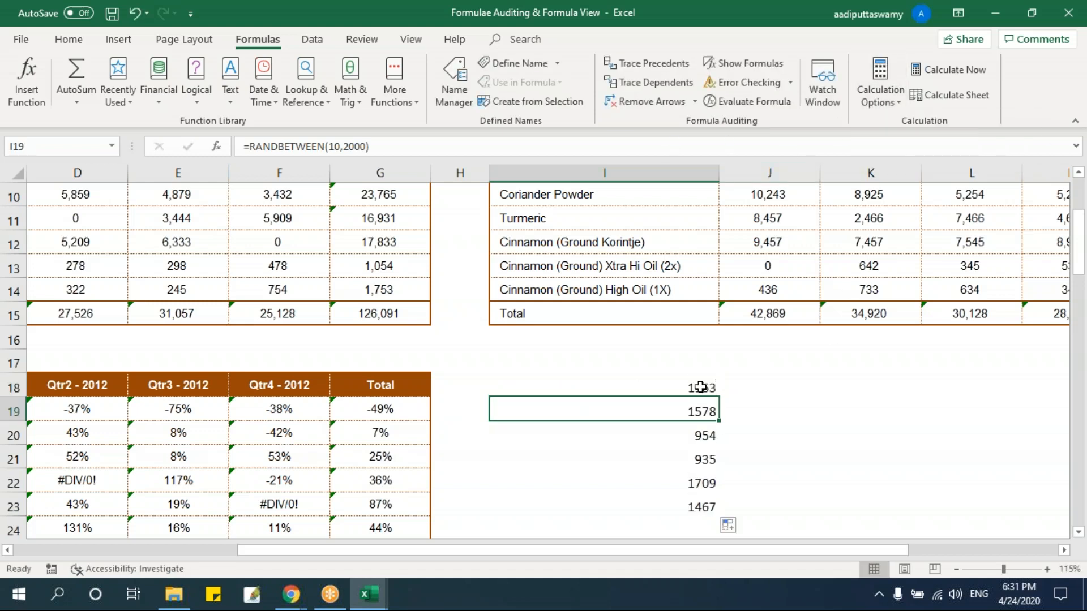
click(714, 385)
drag(717, 397, 707, 481)
click(812, 460)
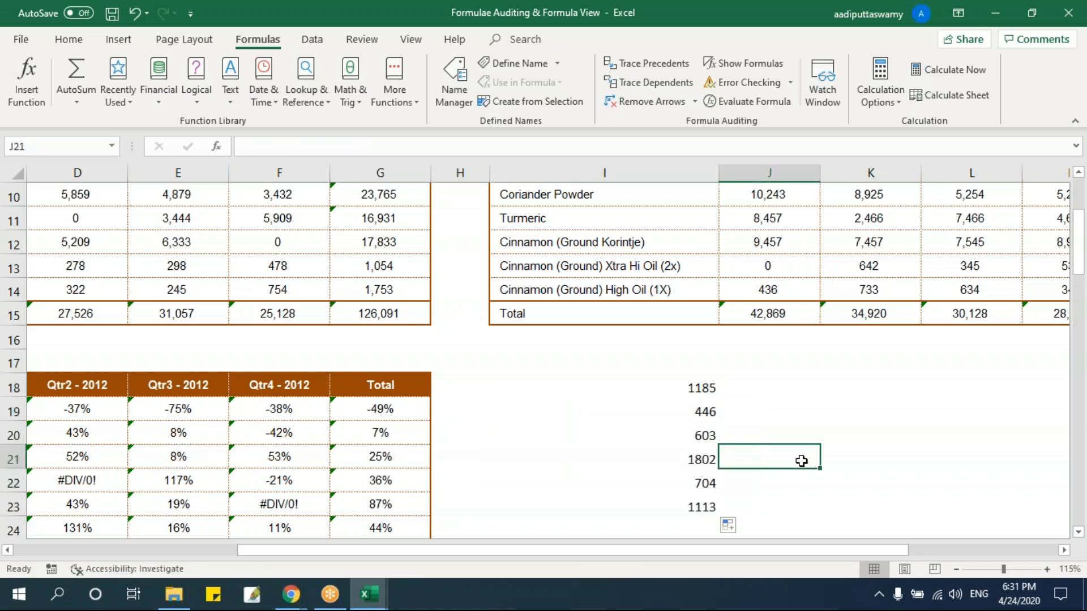
Enter 45678 in G13 as the 2011 total for Cinnamon (Ground) Xtra Hi Oil (2x).
scroll(451, 347, up, 1)
scroll(453, 348, down, 1)
click(416, 265)
text(45678)
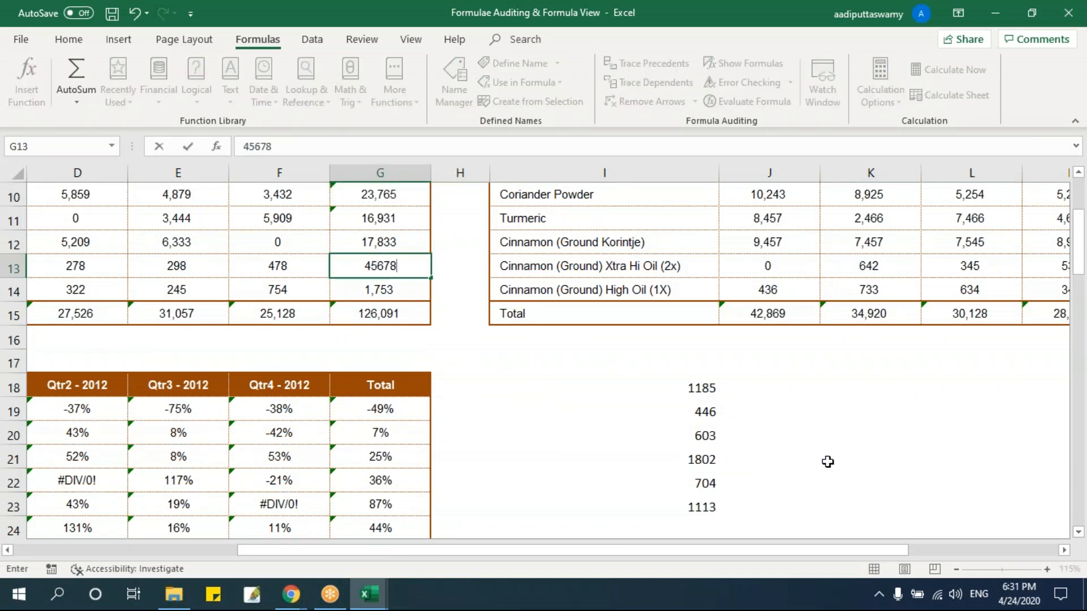
key(Return)
Review the random numbers in I18:I23, the Total row 15 and the typed total in G13.
drag(704, 389, 696, 498)
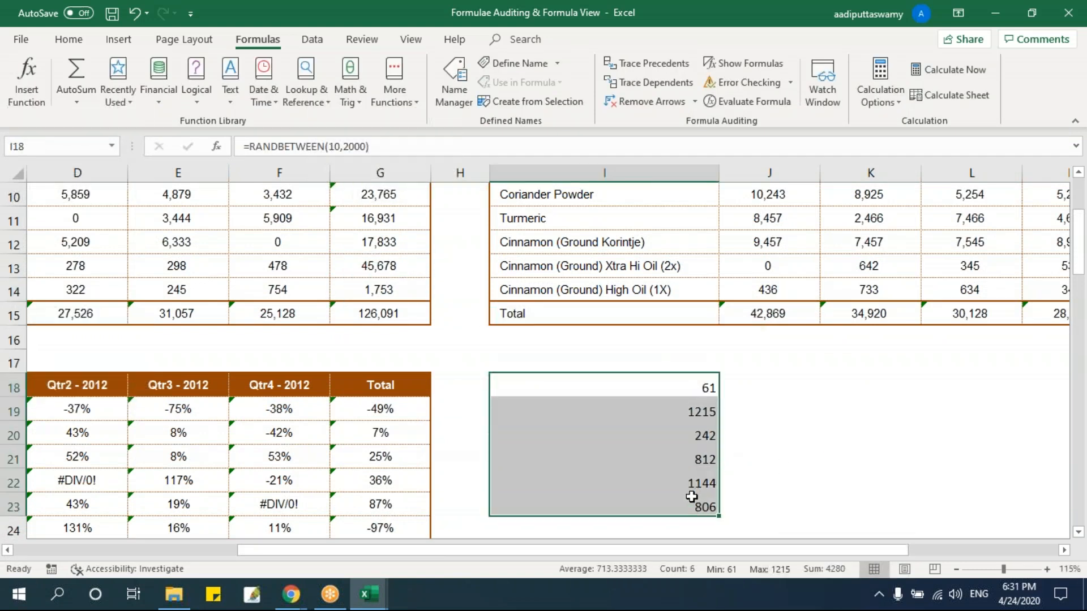
drag(673, 387, 670, 496)
drag(684, 382, 672, 499)
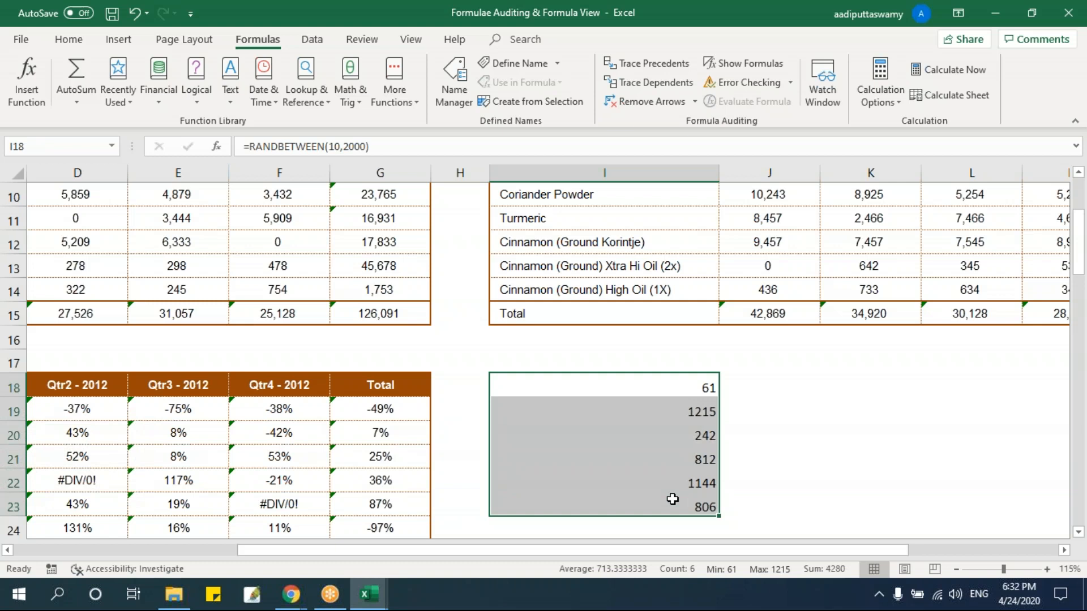
drag(172, 310, 880, 311)
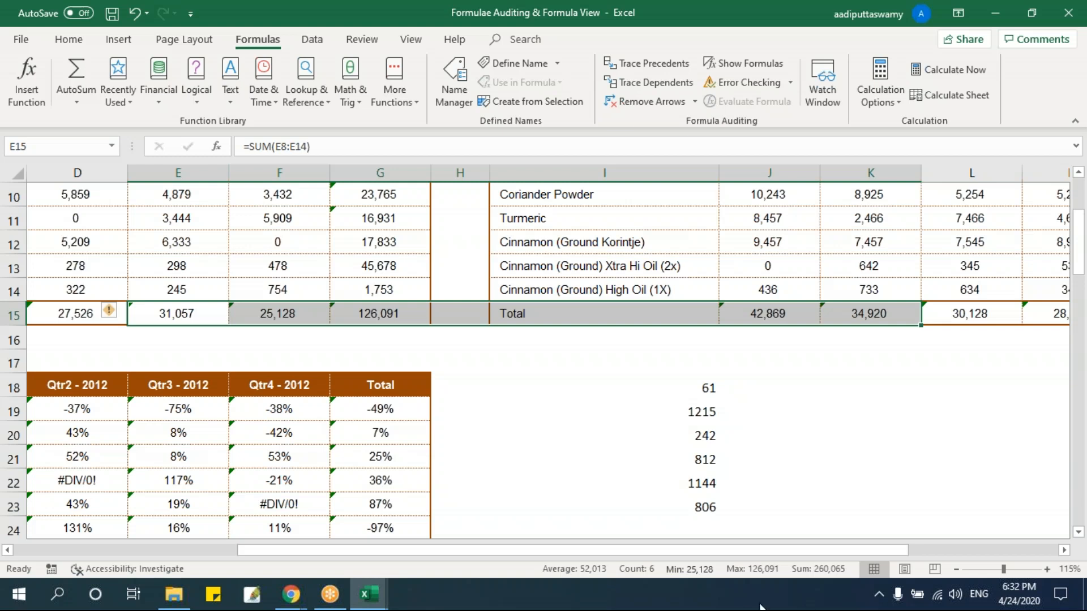
click(385, 267)
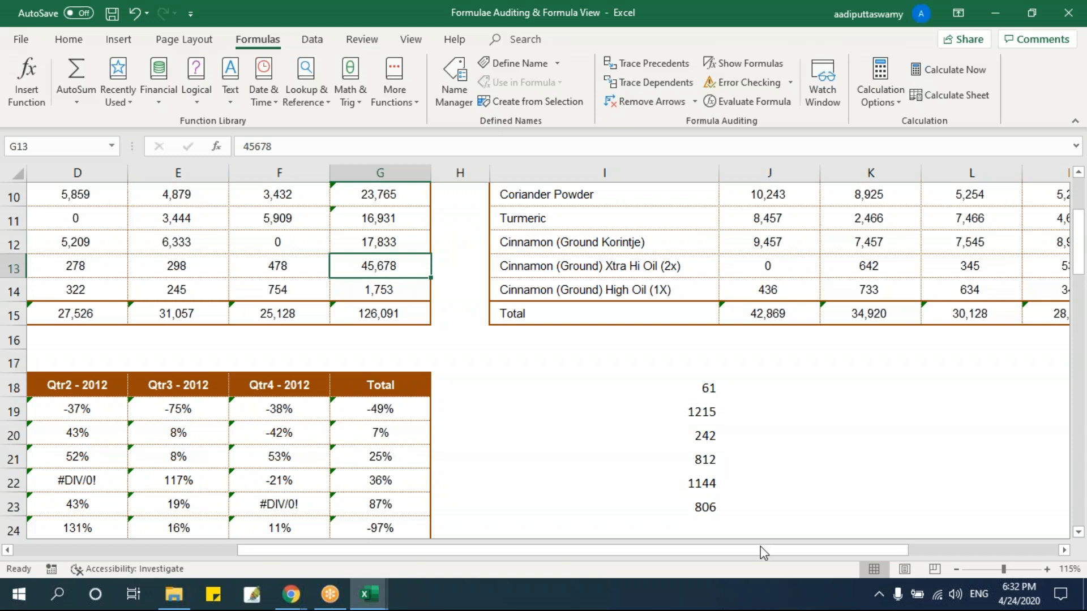
scroll(712, 482, up, 2)
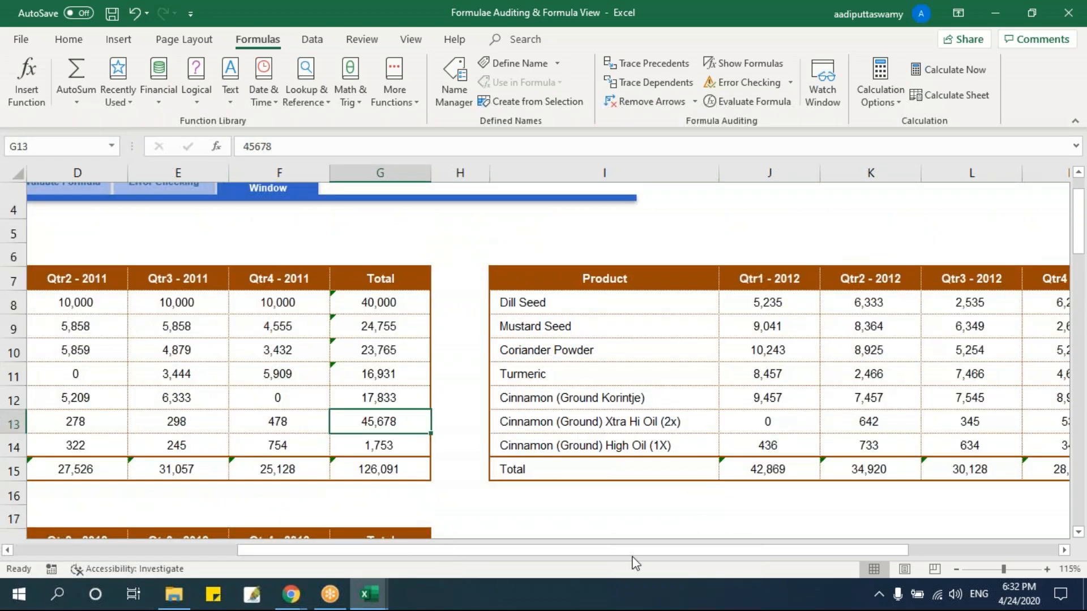
scroll(618, 445, down, 1)
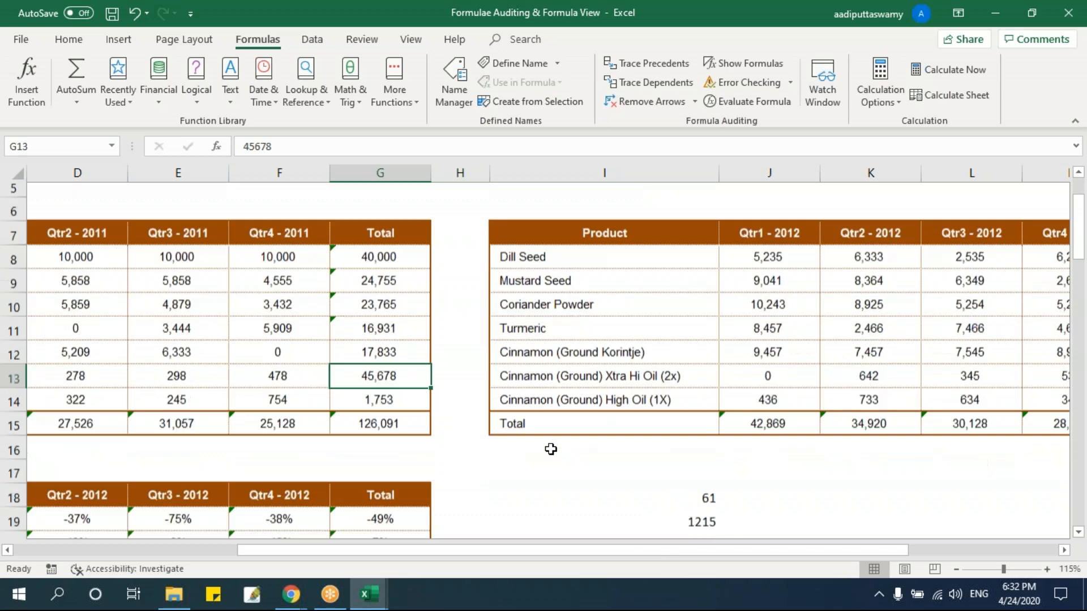
drag(96, 385, 359, 385)
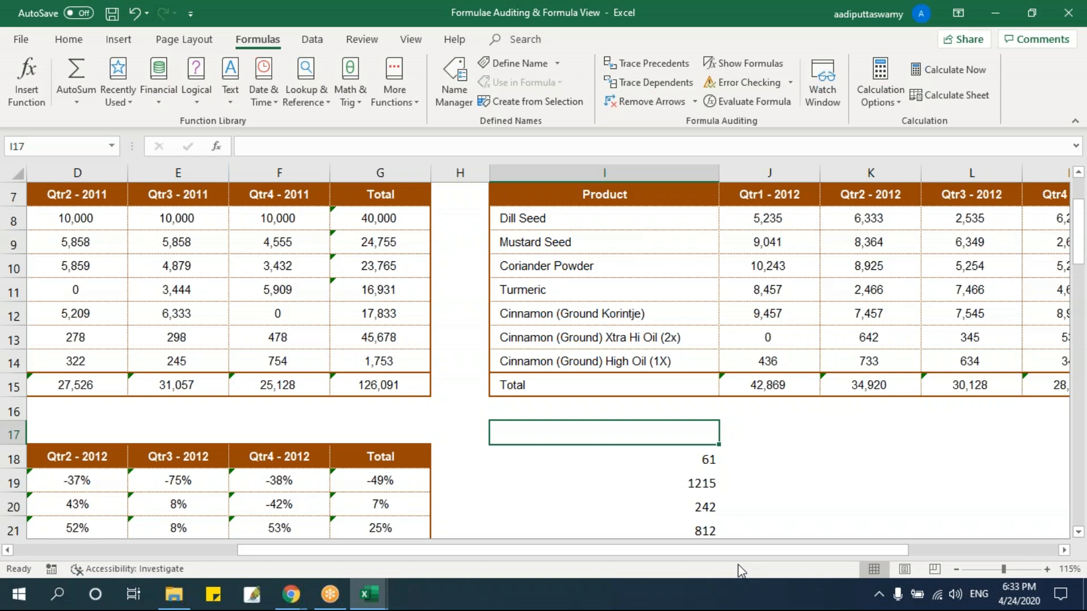
Set calculation to Manual, select I18, and switch back to Automatic to recalculate the random numbers.
click(874, 91)
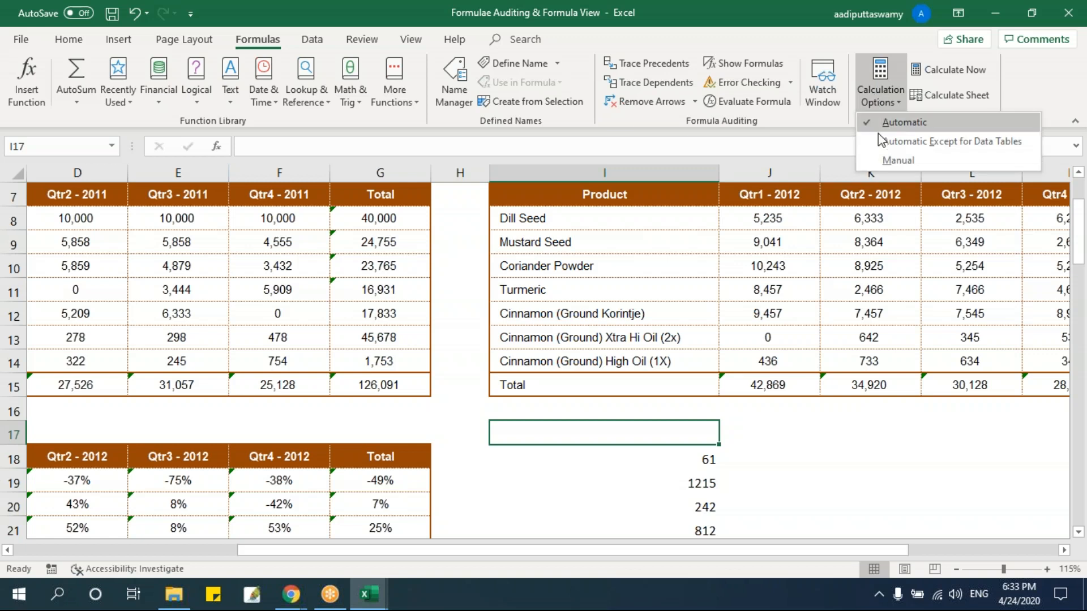
click(891, 160)
click(621, 458)
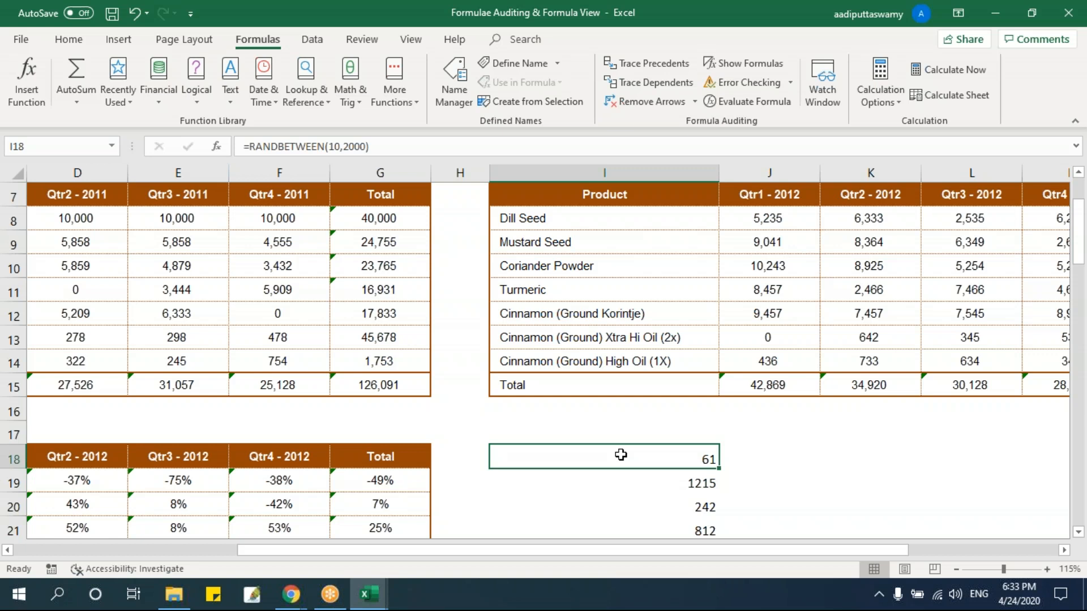
click(878, 99)
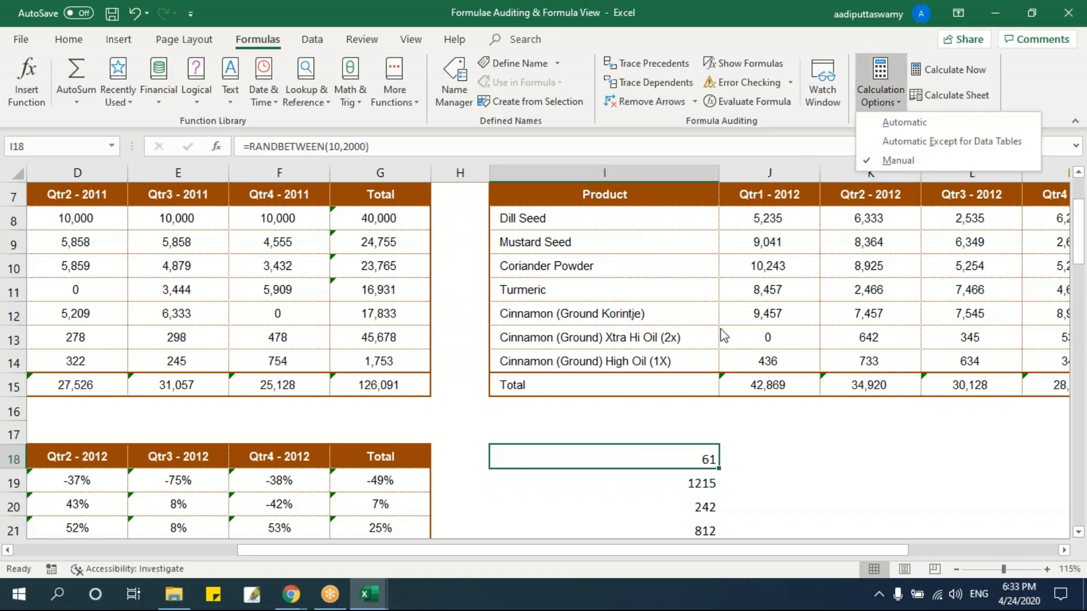
click(719, 328)
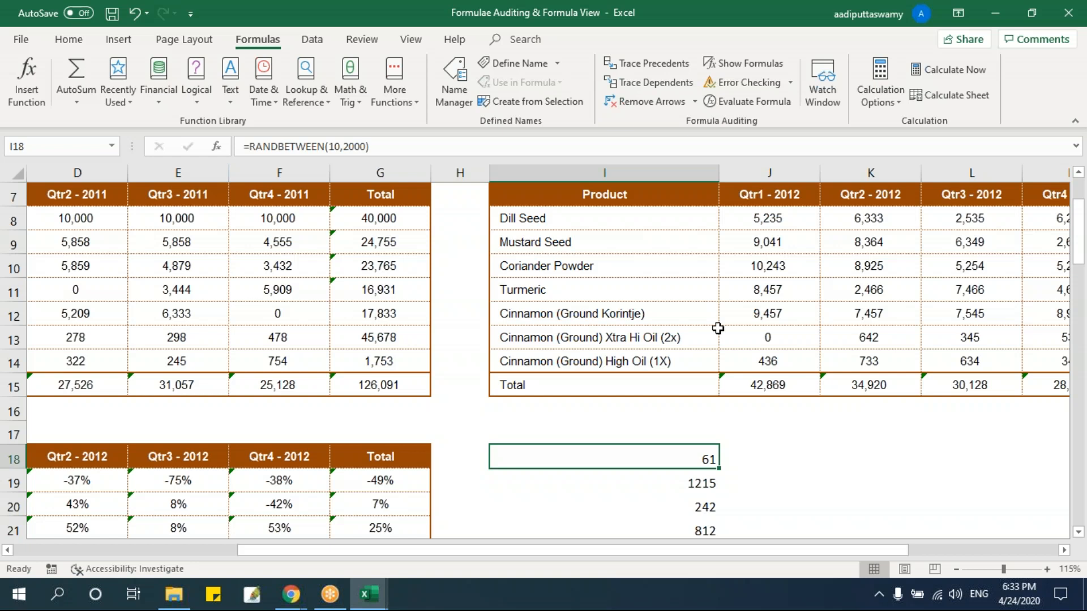
click(880, 85)
click(895, 124)
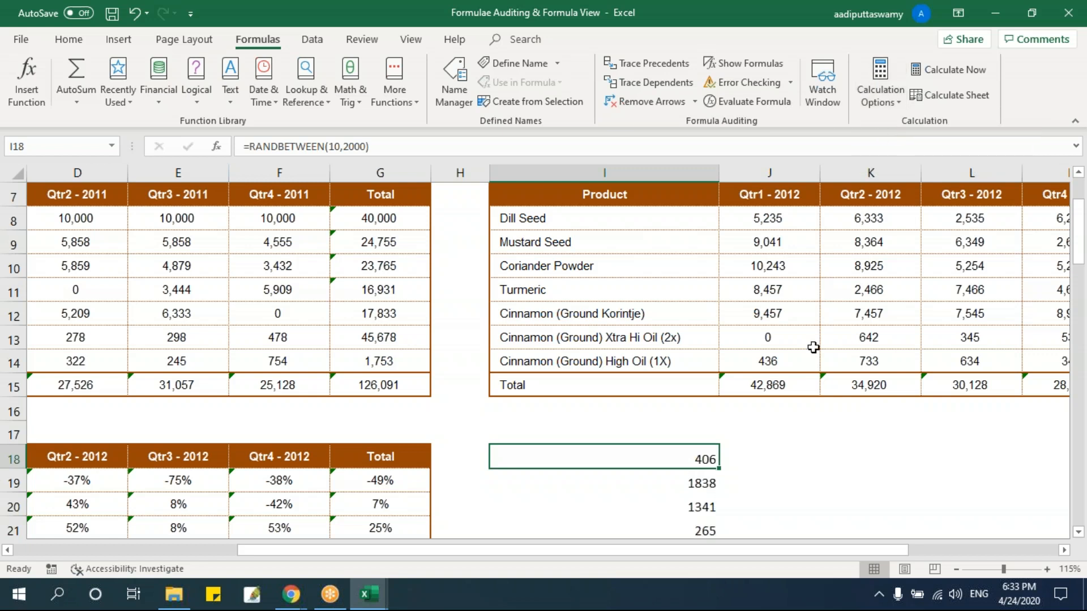
click(881, 94)
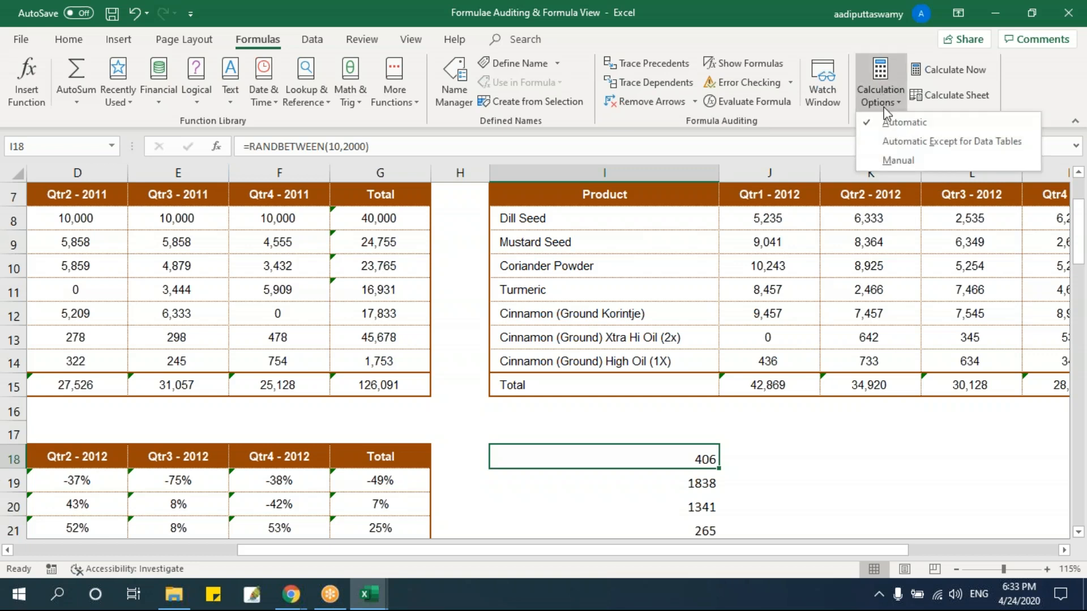
click(784, 314)
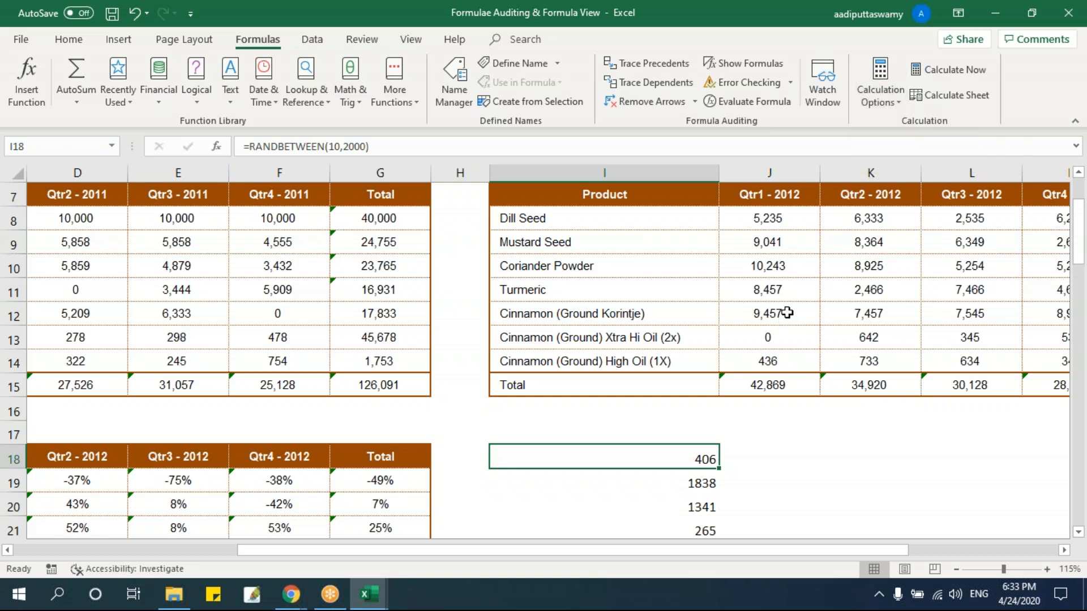
click(867, 89)
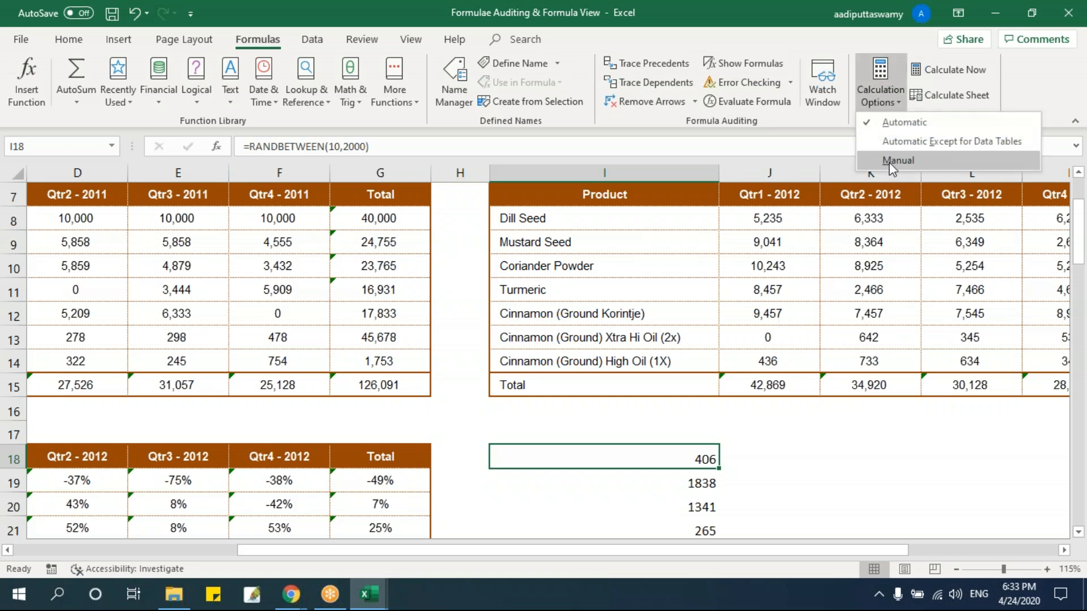
click(822, 310)
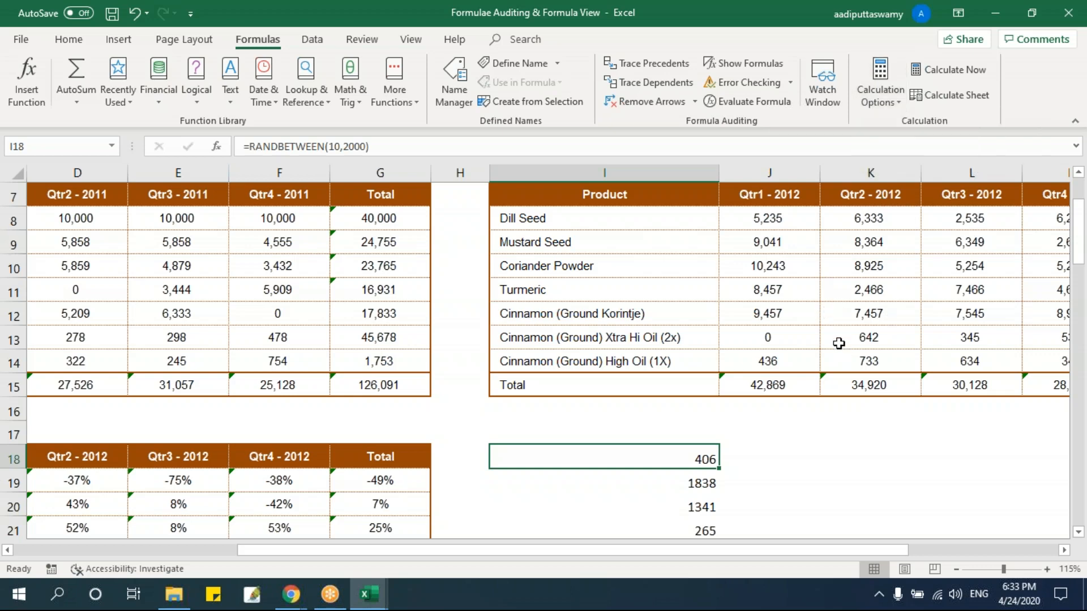
scroll(821, 368, down, 1)
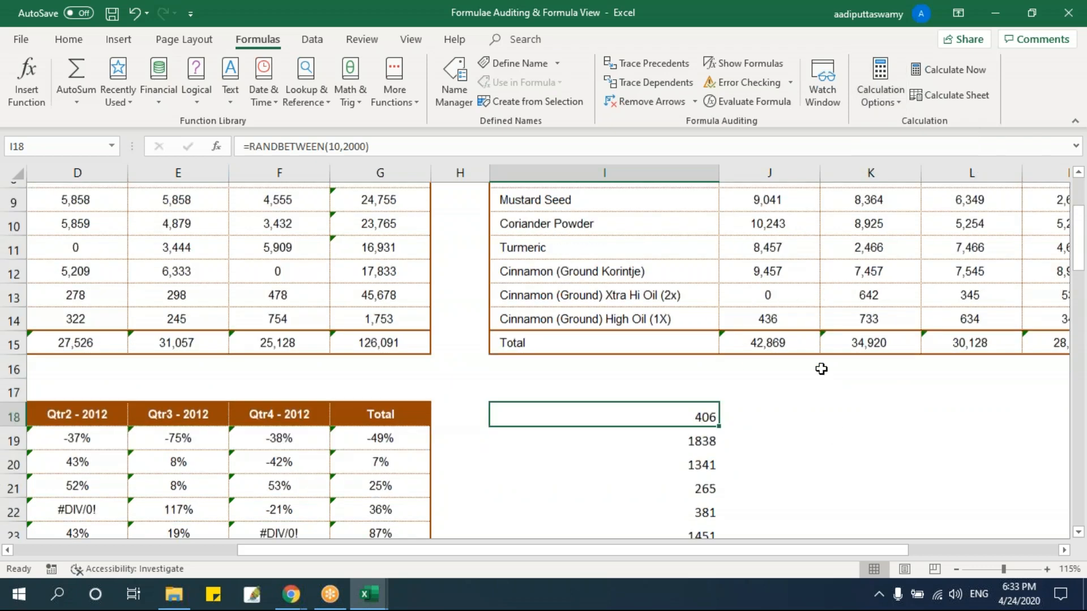
scroll(822, 368, up, 2)
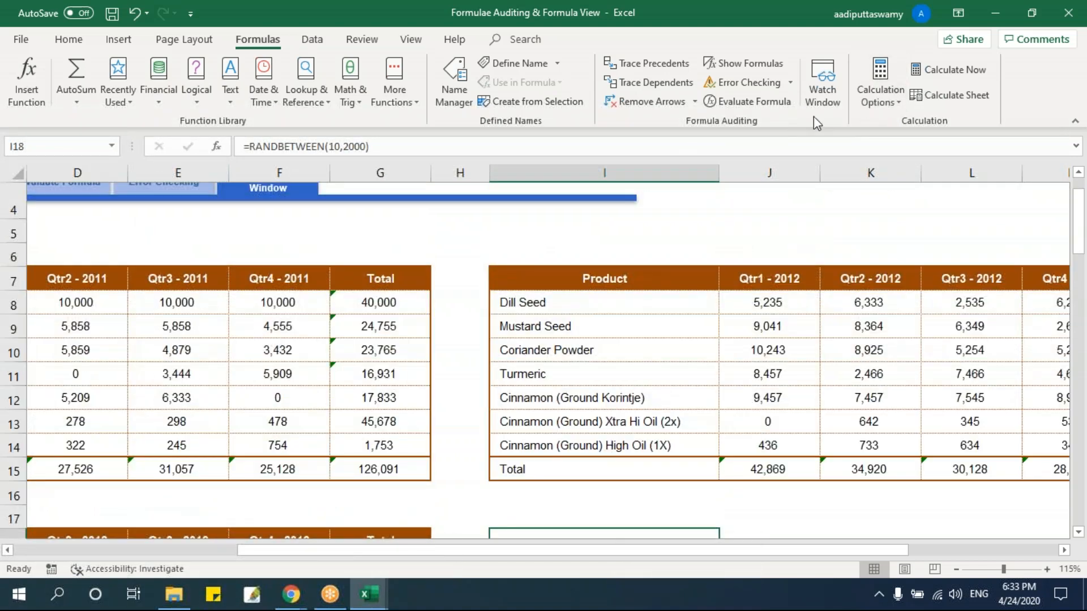
Set calculation to Manual and enter 2222 as Dill Seed's Qtr4 - 2011 sales in F8.
click(876, 106)
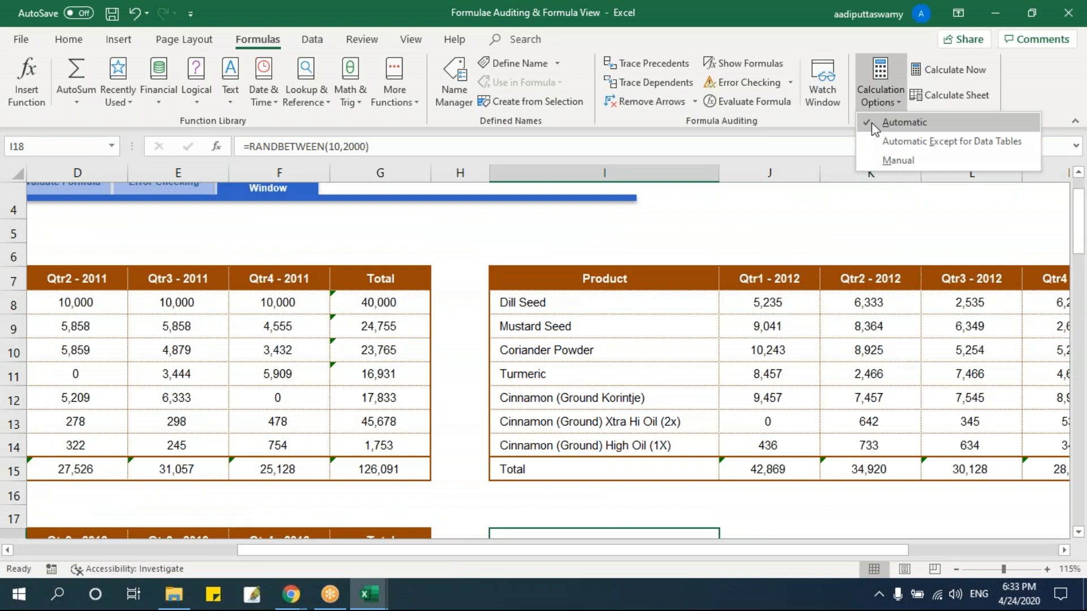
click(898, 160)
click(406, 309)
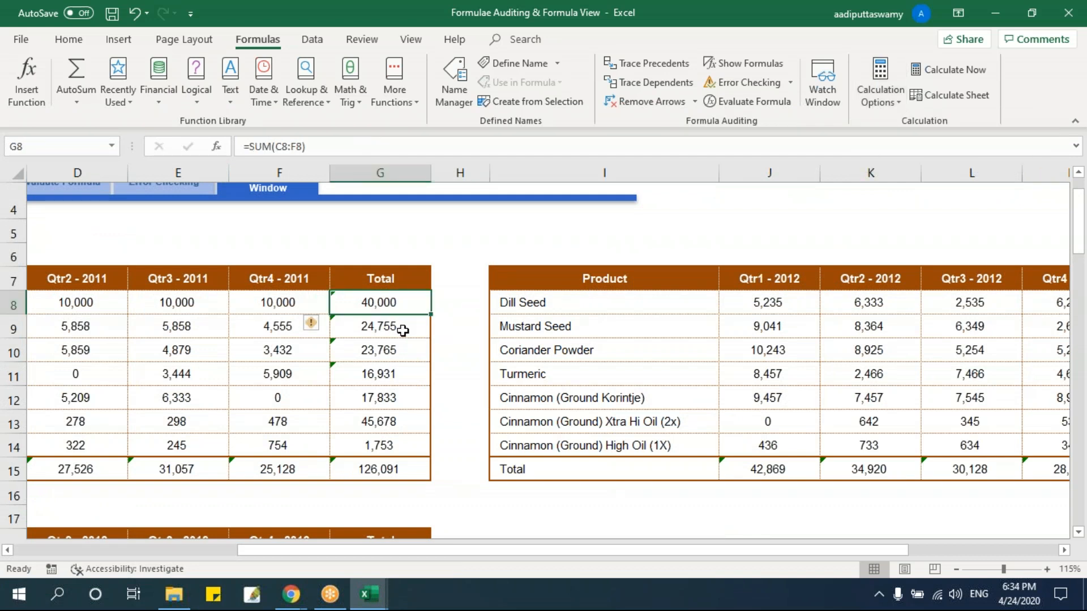
click(300, 303)
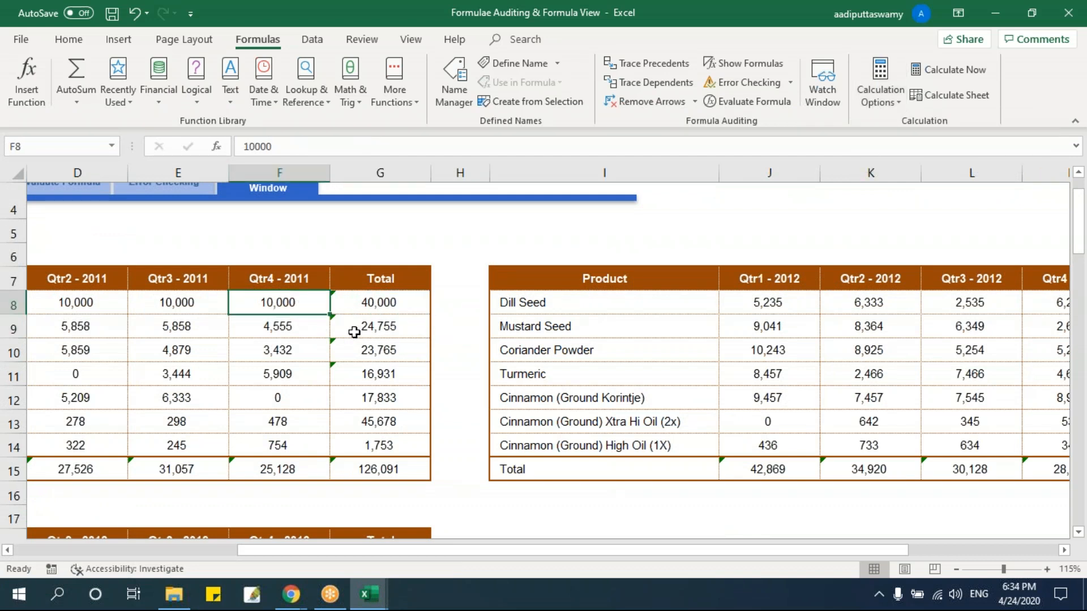
text(2222)
click(340, 372)
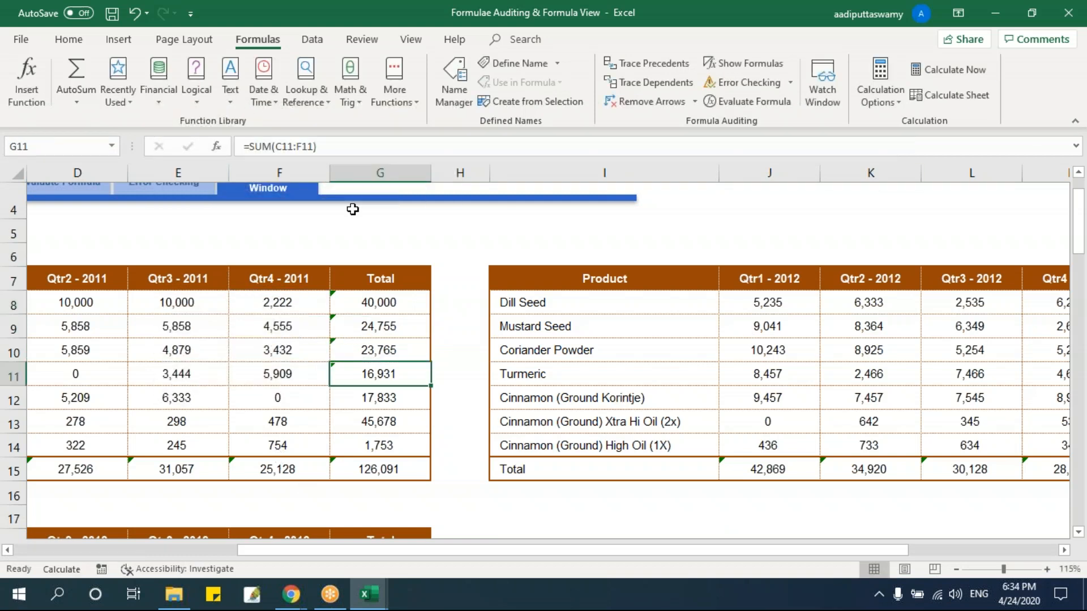
Switch calculation back to Automatic and check the recalculated totals, growth percentages and random numbers.
click(879, 98)
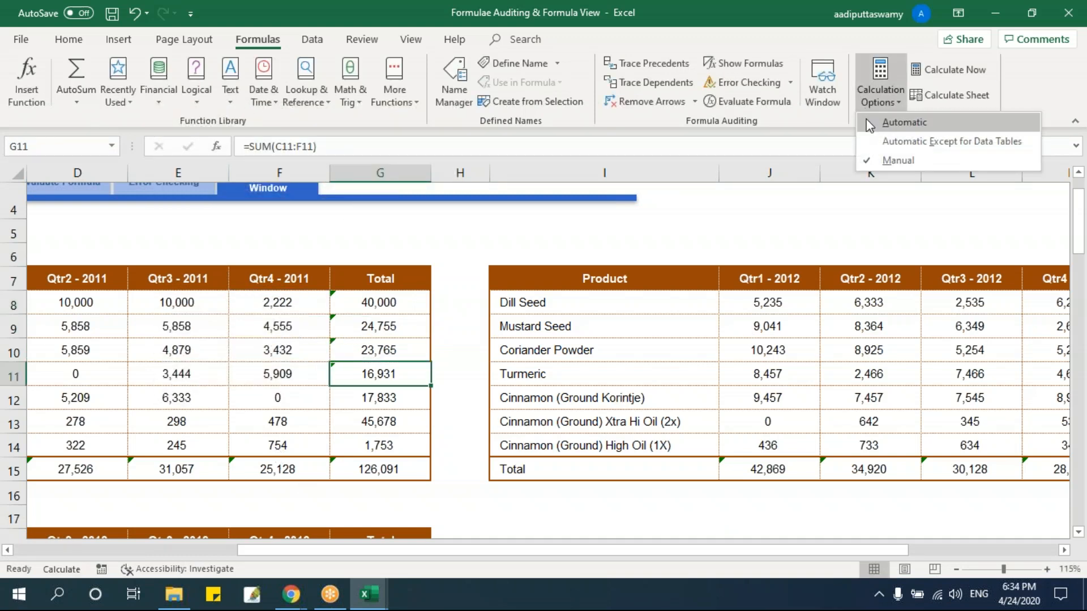
click(870, 124)
scroll(362, 338, down, 2)
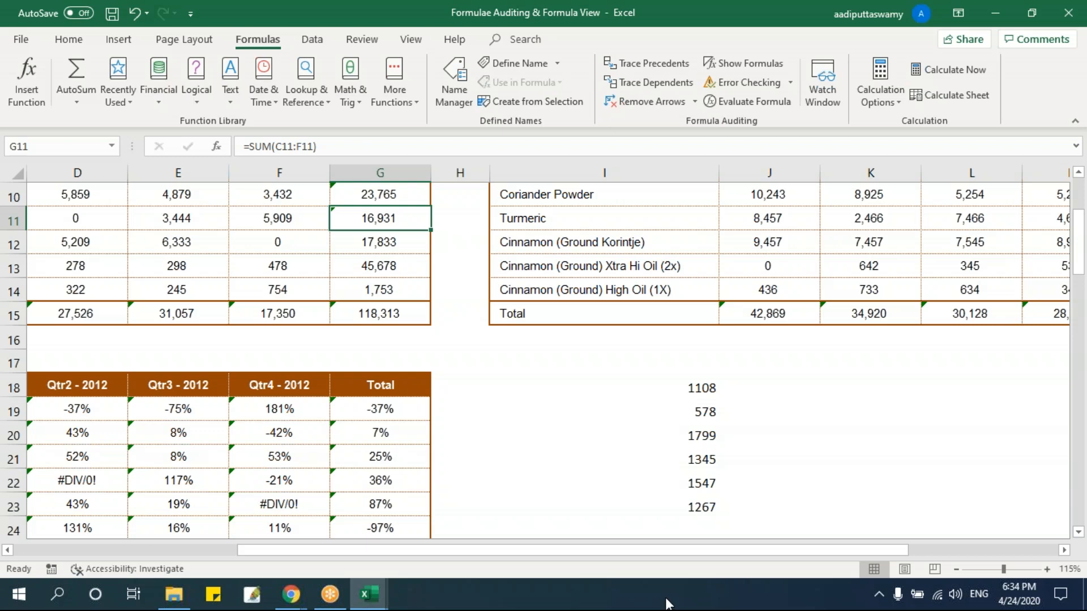
Set the calculation mode to Manual.
scroll(599, 375, up, 4)
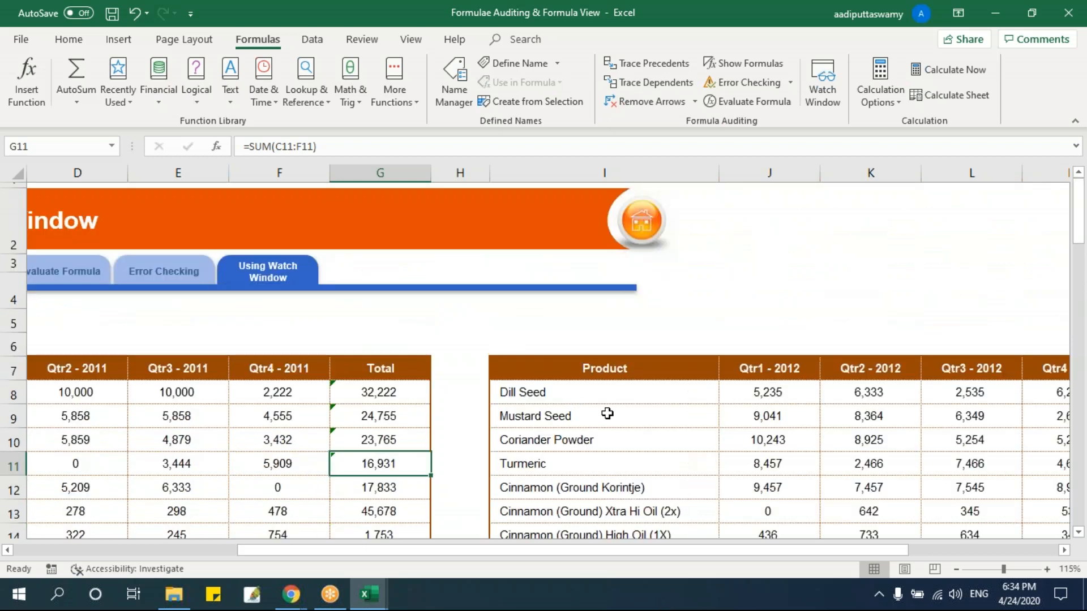
scroll(606, 413, down, 2)
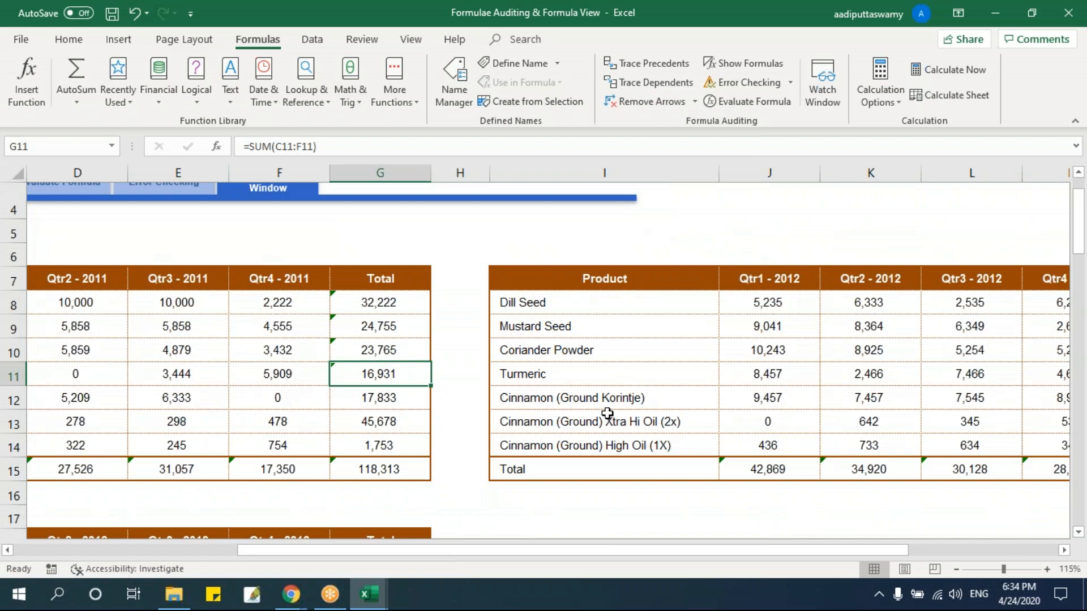
click(881, 93)
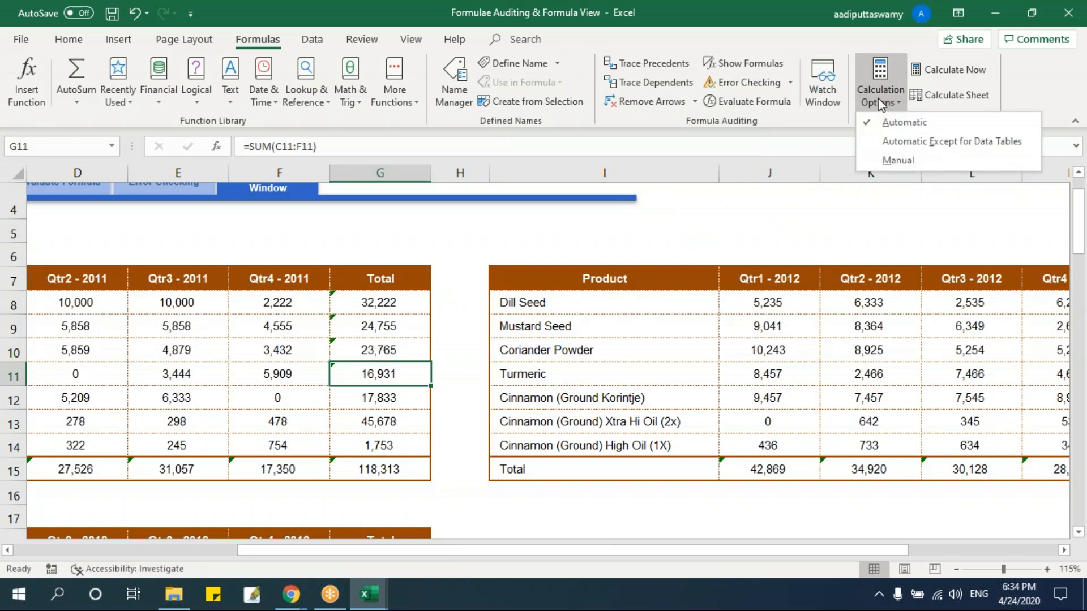
click(883, 161)
click(503, 348)
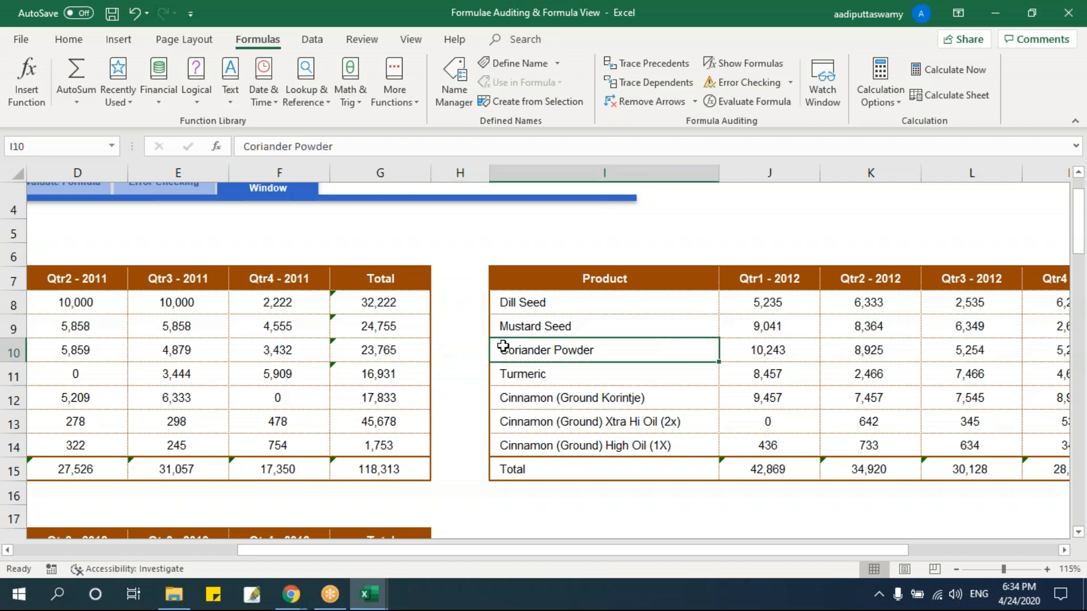
Enter F9 as a note in cell G6 above the Total column and clear it again.
click(354, 255)
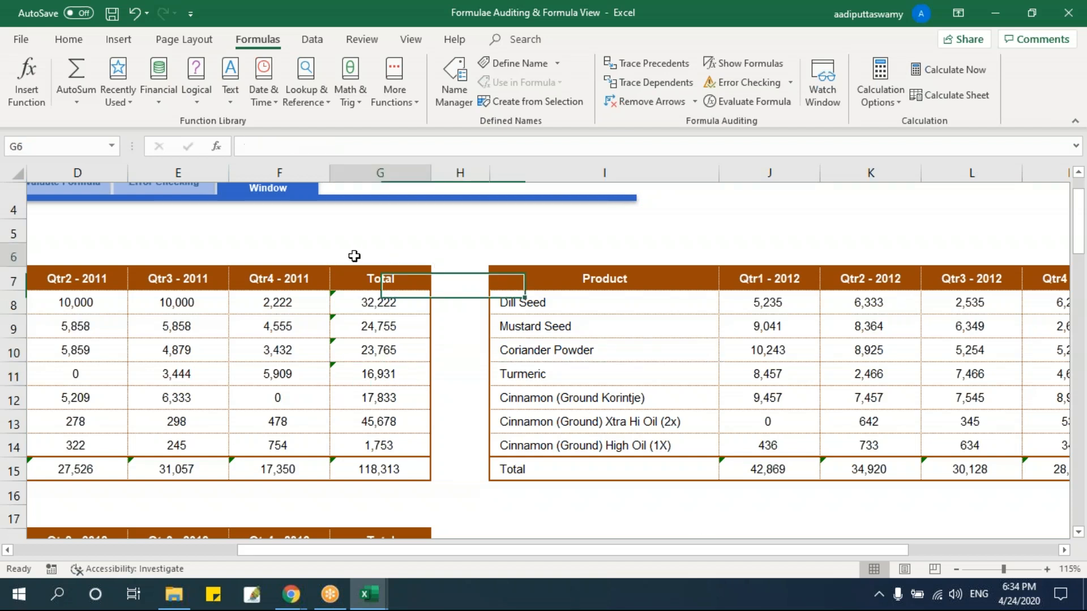
text(F9)
click(457, 317)
click(380, 259)
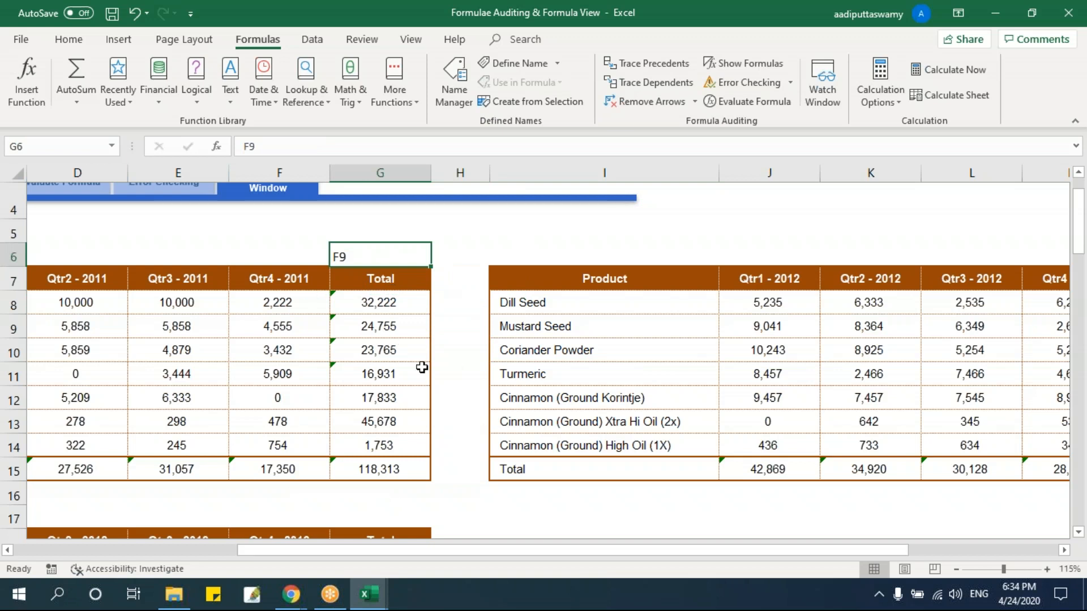
key(Delete)
Close the Formulae Auditing & Formula View workbook and Book1, discarding the changes in both.
key(alt+f)
key(c)
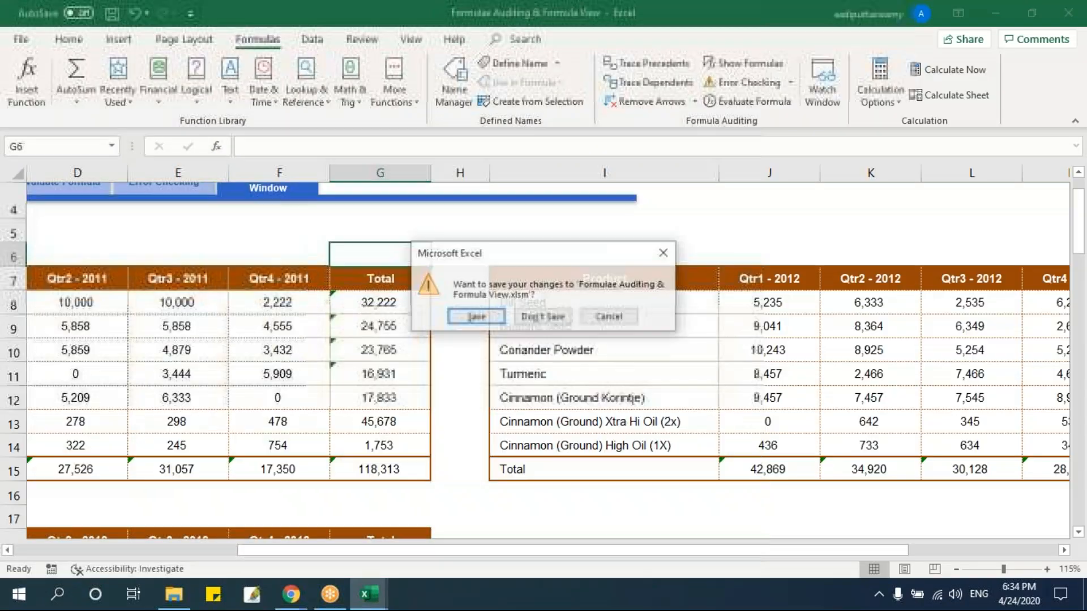
click(524, 317)
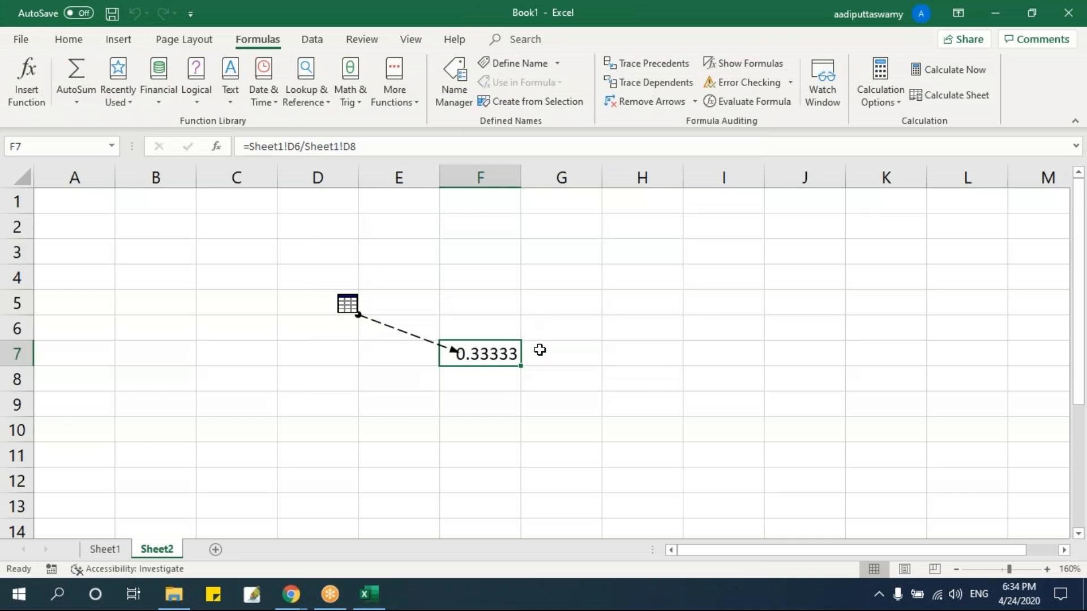
key(alt+f)
key(c)
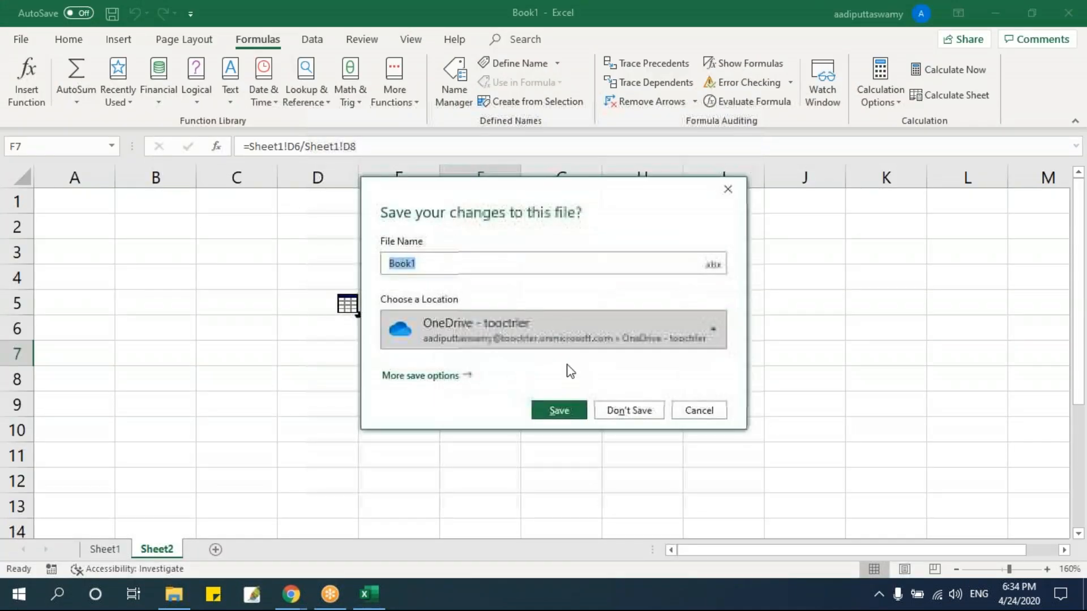
click(642, 404)
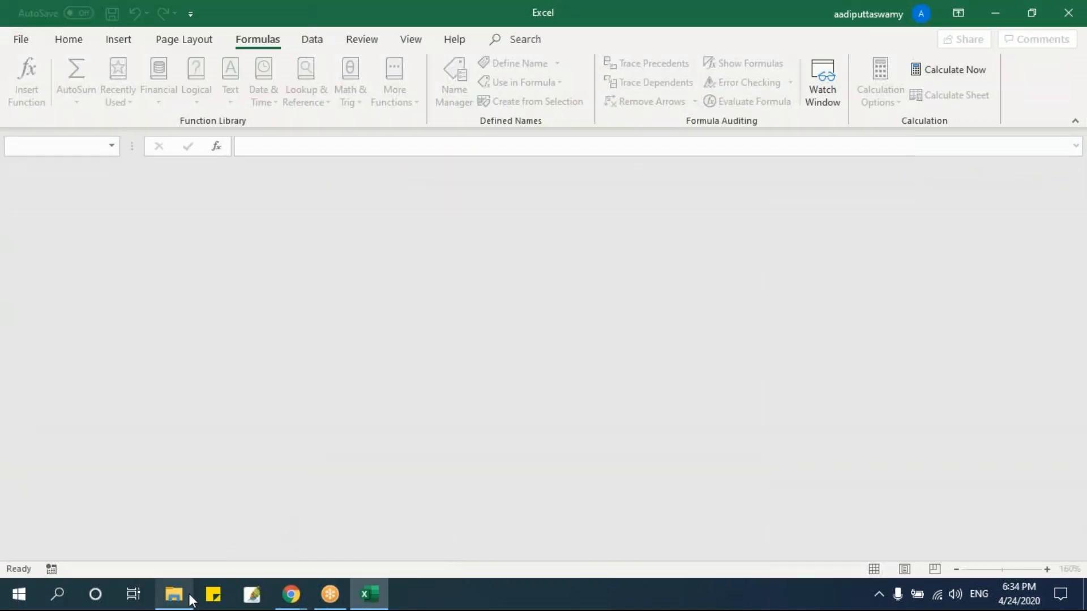
Open the Go To Special workbook from File Explorer, enable editing and macro content, and enter it from the cover page.
click(189, 596)
double_click(219, 120)
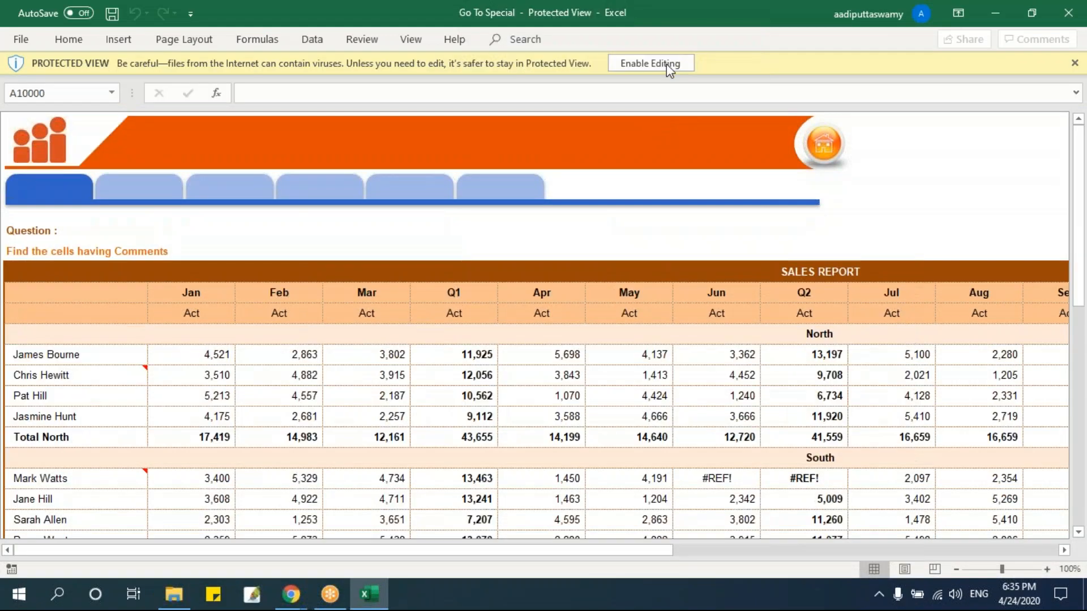
click(667, 60)
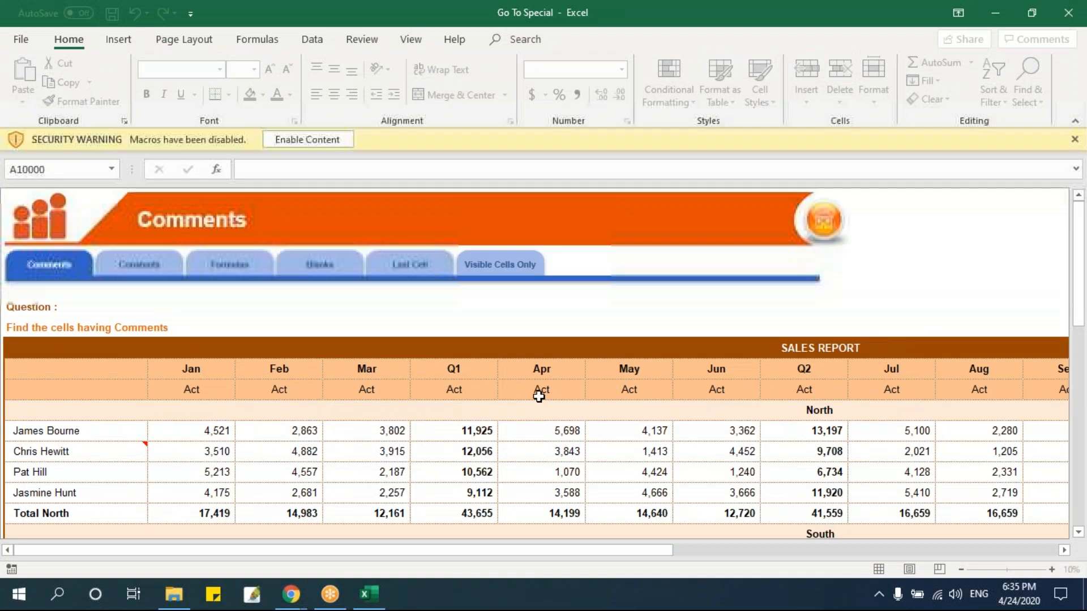
click(317, 141)
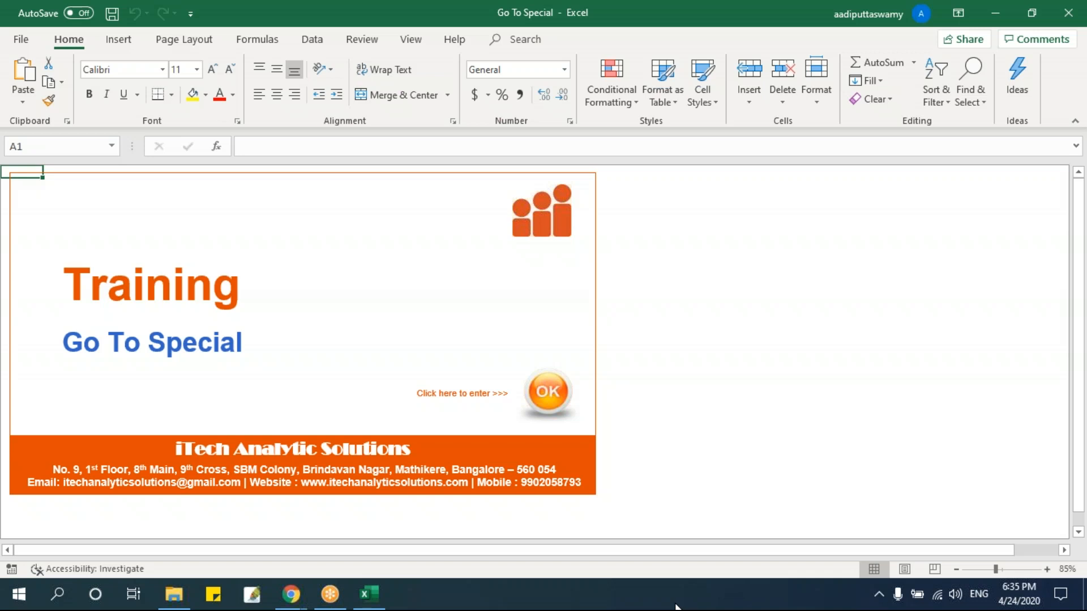
click(548, 391)
Look through the sales report on the Comments sheet for name cells carrying comment markers.
scroll(464, 410, down, 1)
scroll(465, 408, up, 1)
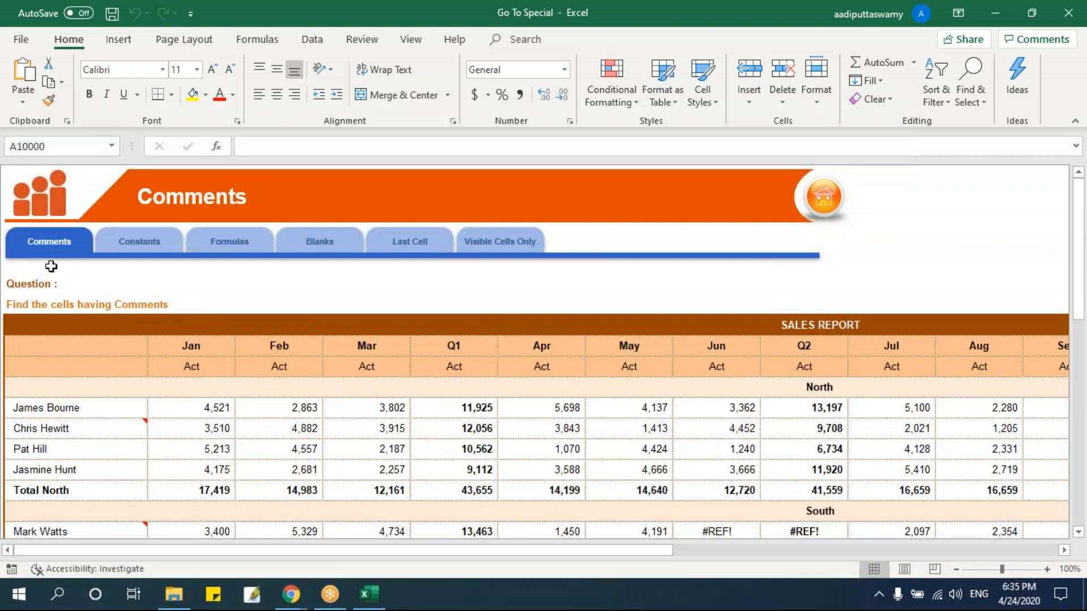
scroll(285, 399, down, 1)
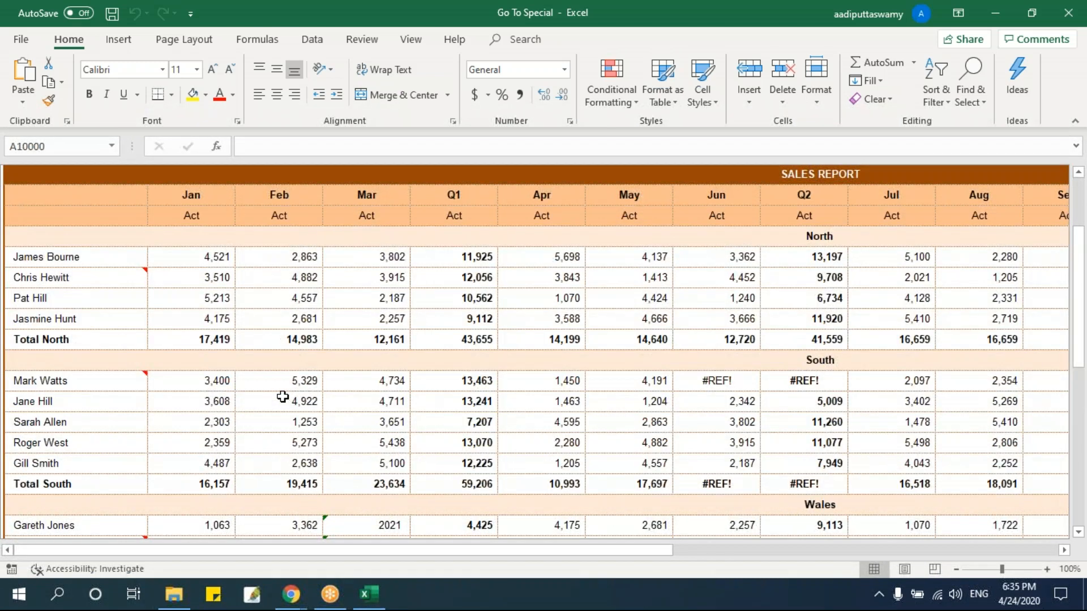
click(128, 284)
click(136, 401)
scroll(141, 418, down, 2)
click(141, 423)
scroll(141, 423, down, 2)
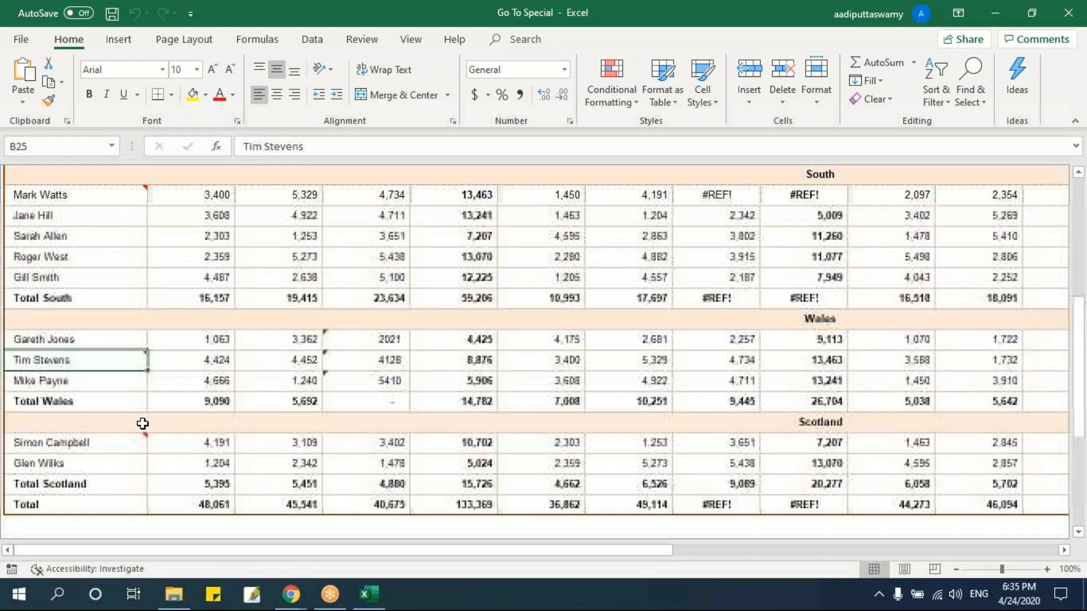
scroll(133, 445, up, 6)
Show the row and column headings on the Comments sheet.
click(410, 39)
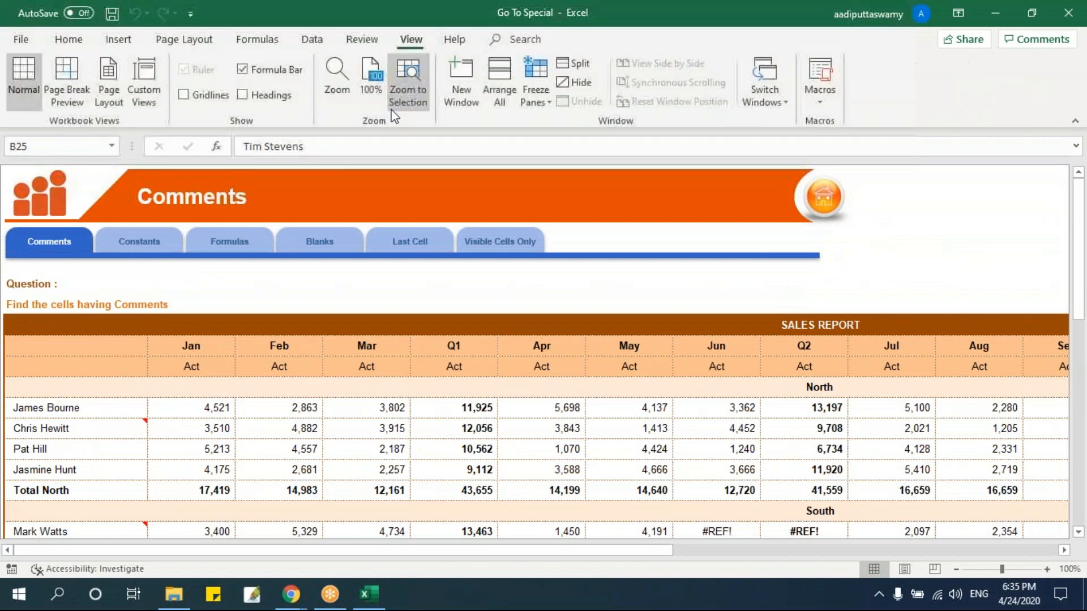
click(242, 95)
scroll(327, 400, down, 3)
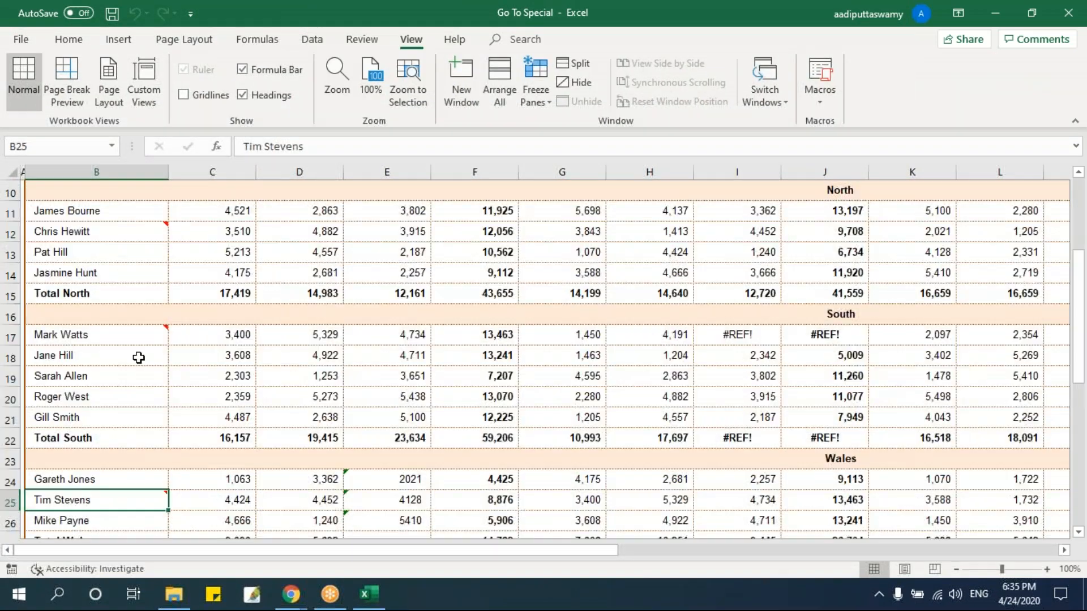
scroll(271, 446, down, 2)
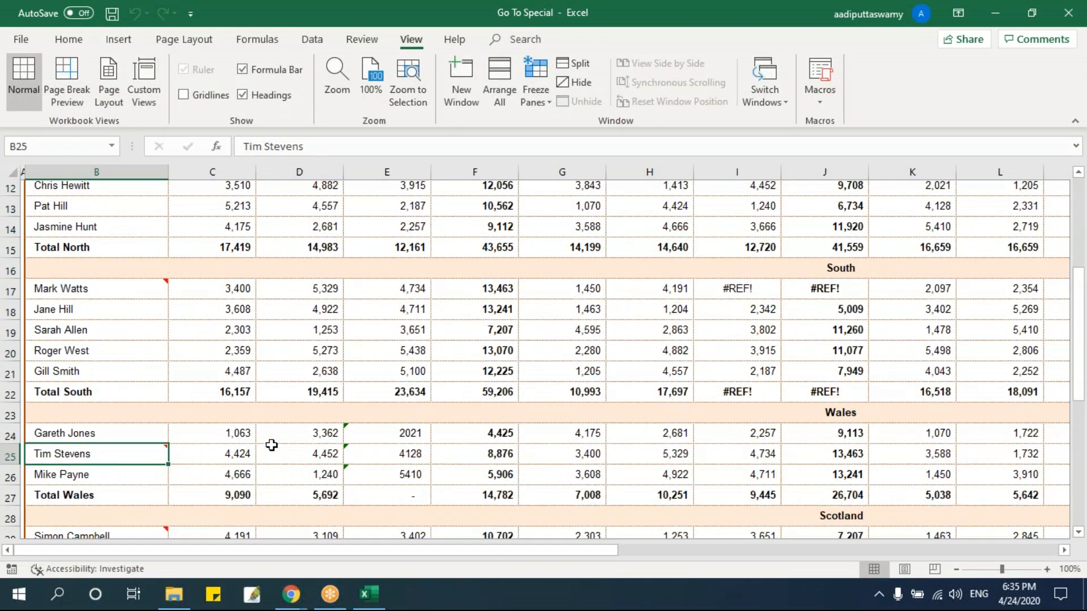
Check the commented name cells in the Wales and North regions and read the note on B12.
click(161, 456)
click(334, 338)
scroll(308, 378, up, 3)
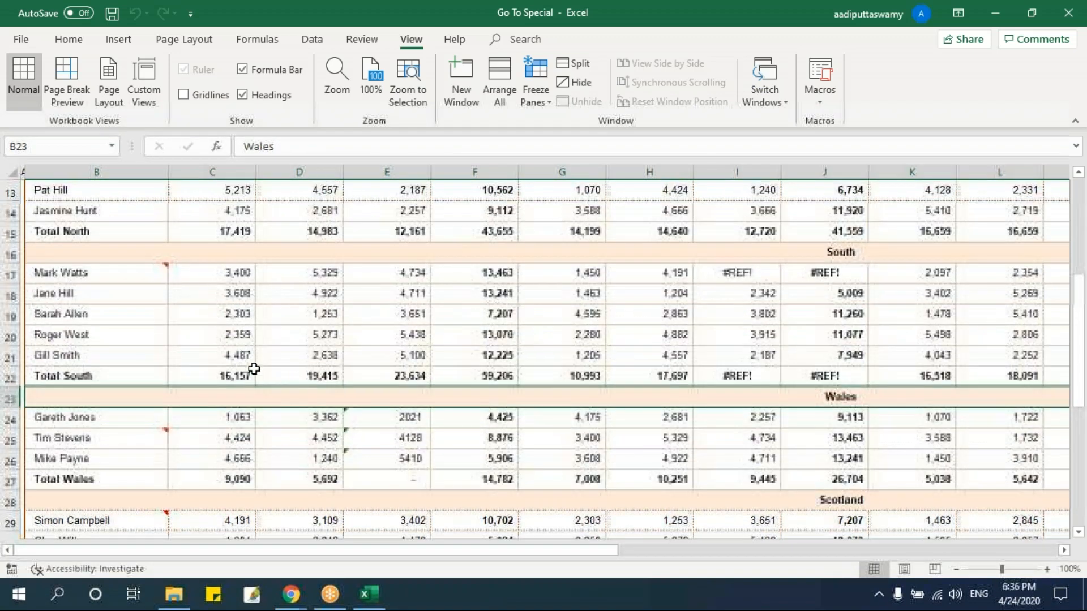
mouse_move(146, 297)
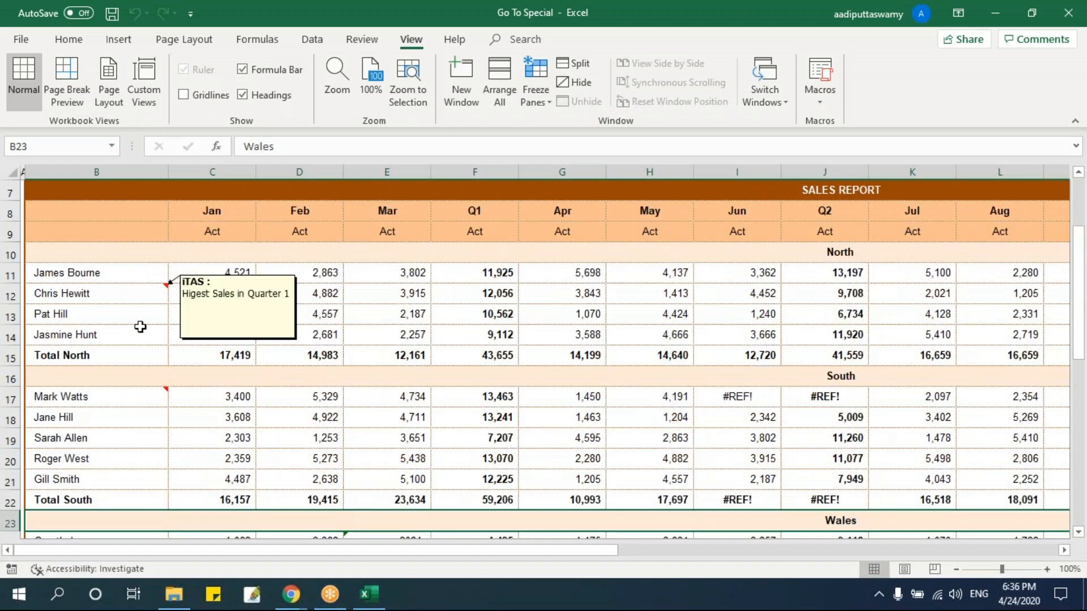
Select the commented name cells B12, B17, B25 and B29 together by hand, and clear the selection.
click(454, 437)
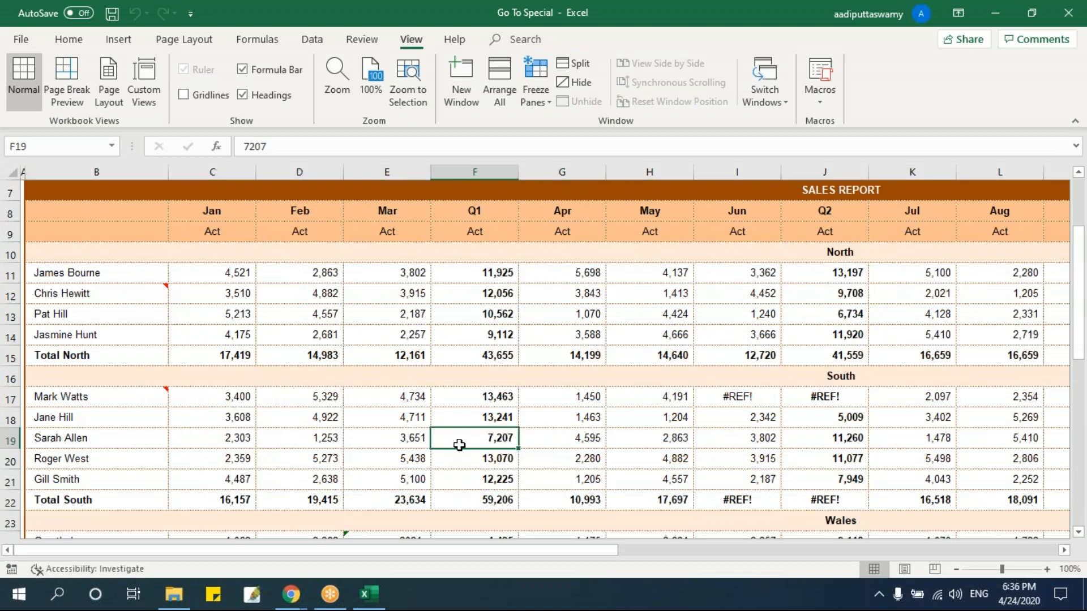
click(149, 293)
ctrl+click(126, 394)
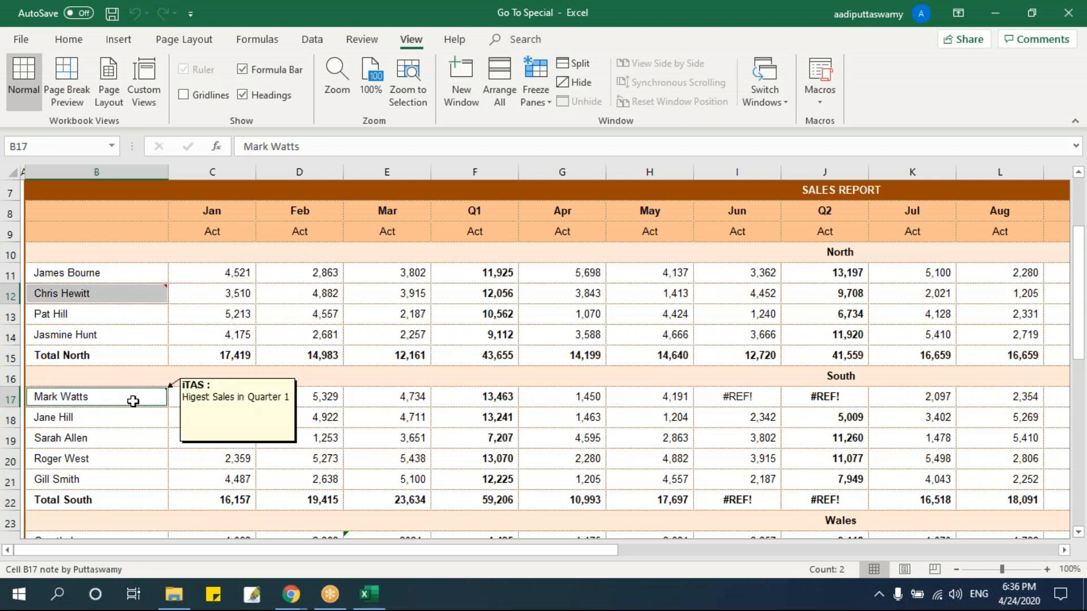
scroll(189, 449, down, 2)
ctrl+click(143, 443)
scroll(134, 461, down, 1)
ctrl+click(135, 462)
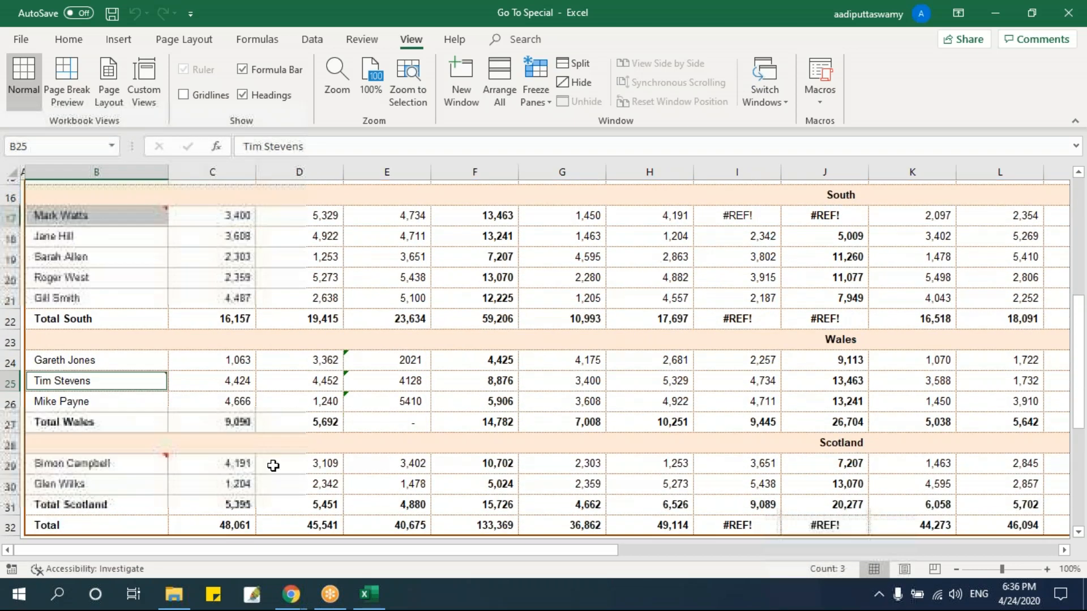
click(552, 378)
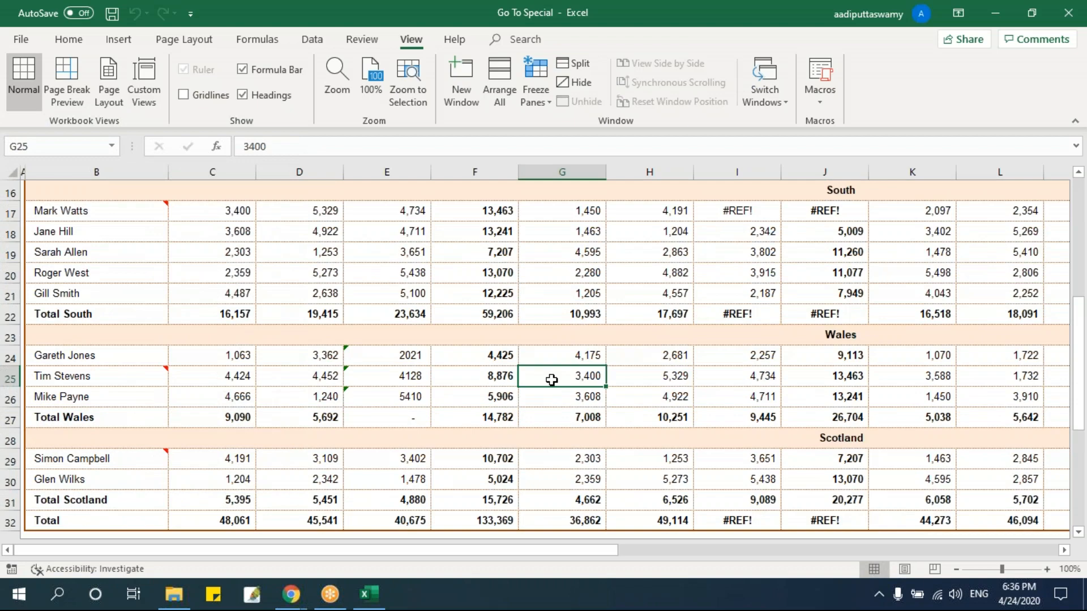
Select the entire sales report from its title row 7 down to the Total in row 32.
scroll(552, 379, up, 4)
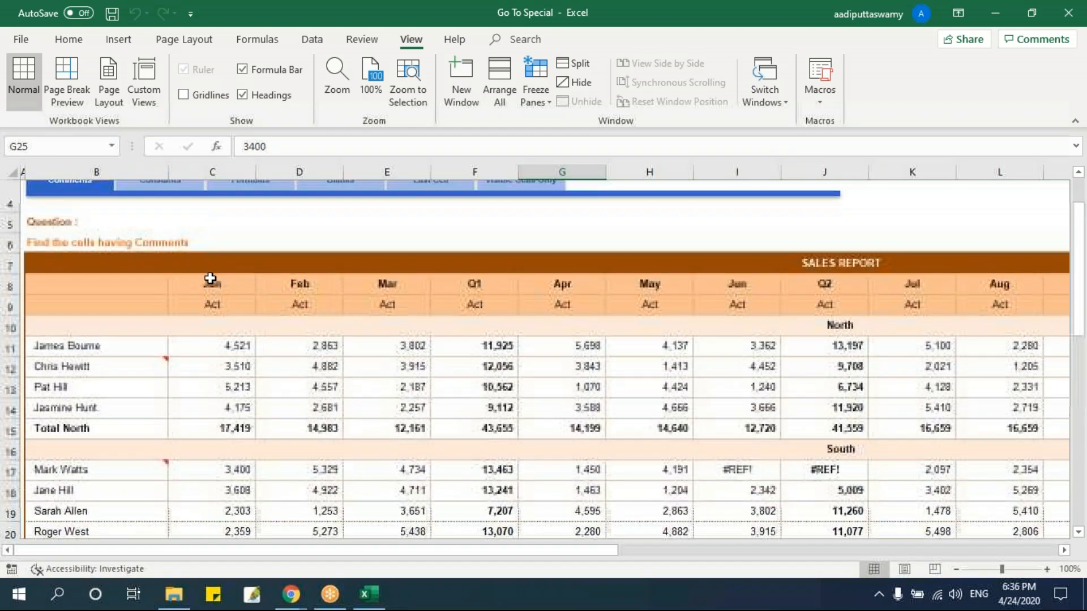
drag(210, 278, 284, 502)
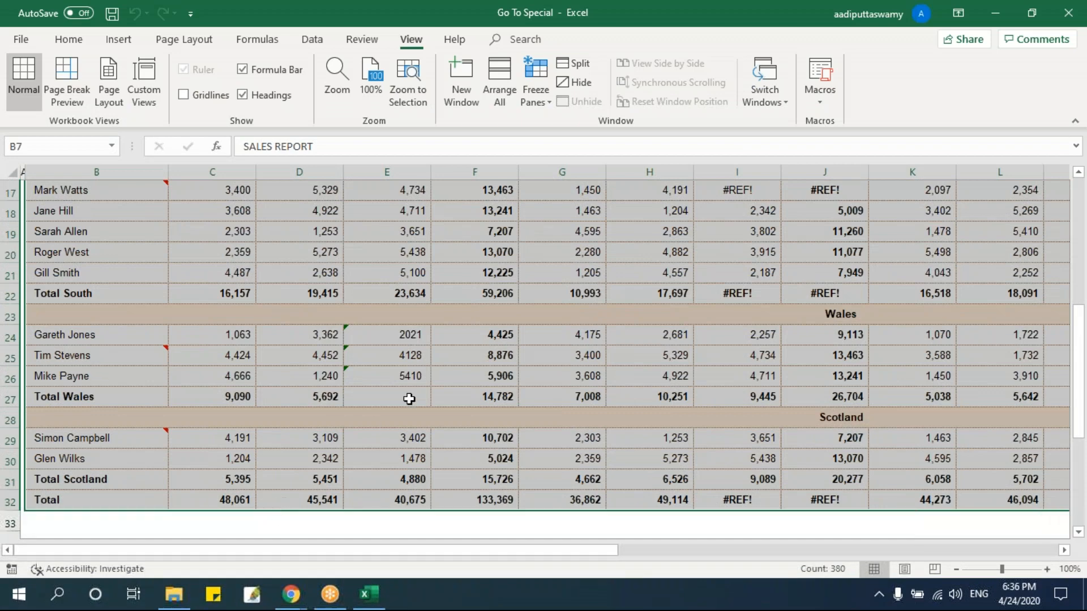
scroll(409, 397, up, 2)
scroll(408, 397, up, 4)
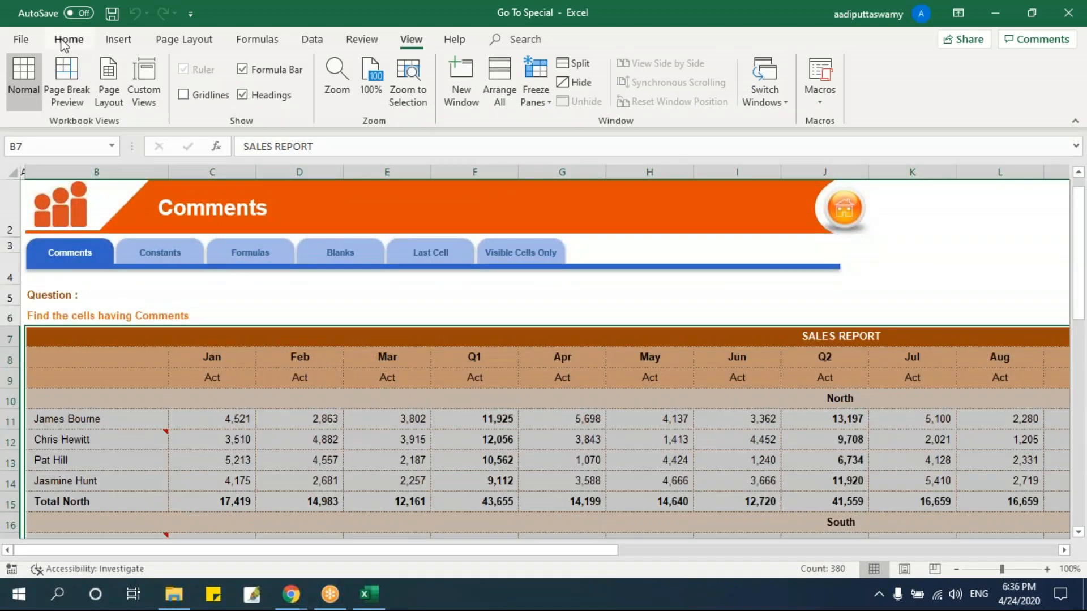
View the Go To Special options for the selected report, close them, and briefly bring up the Go To dialog.
click(65, 40)
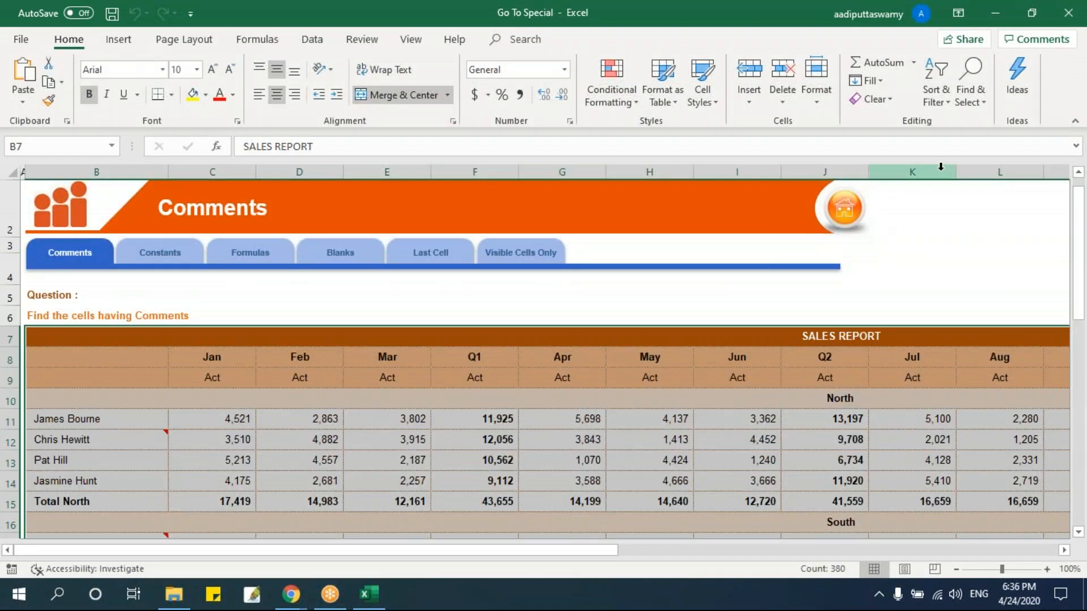
click(973, 105)
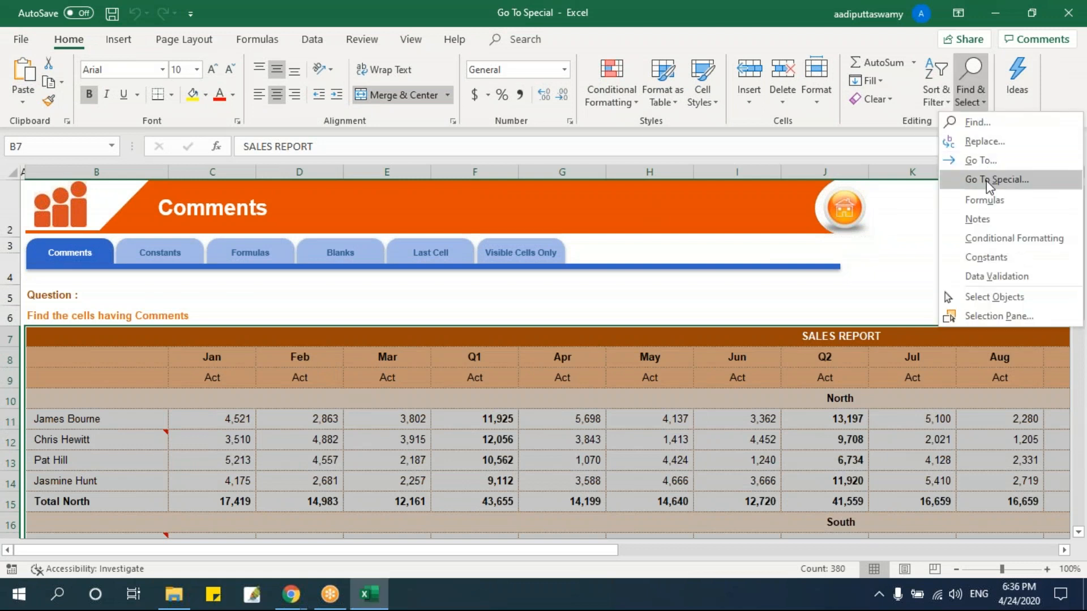
click(991, 180)
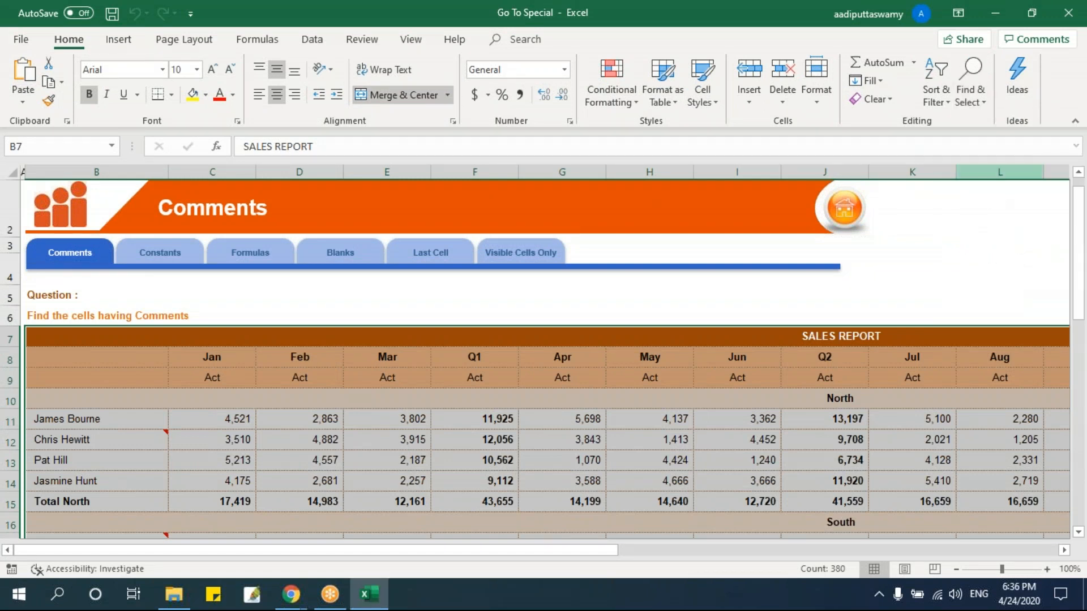
drag(615, 164, 596, 208)
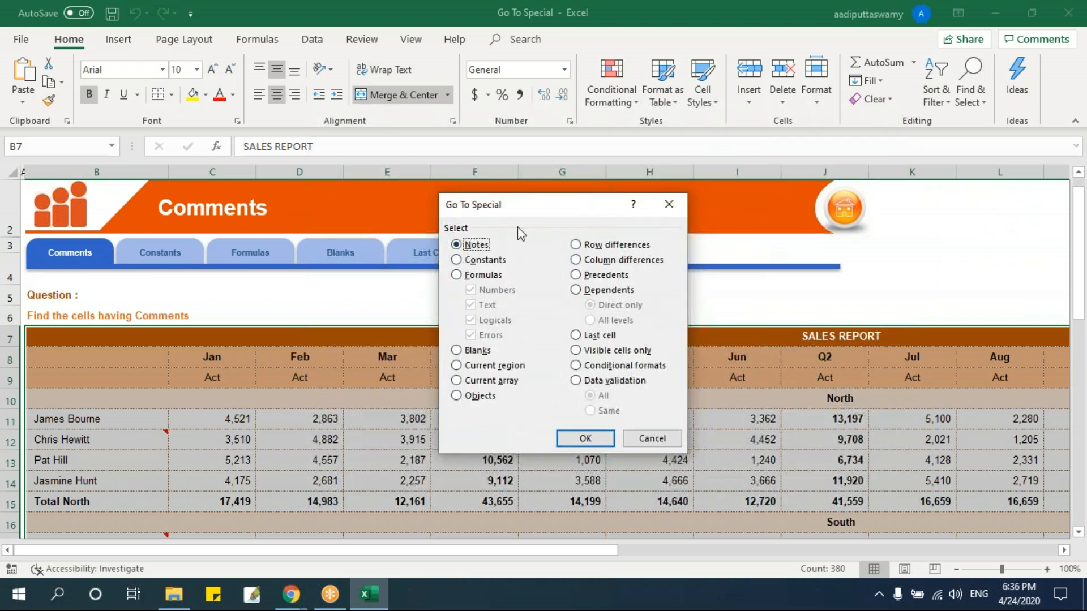
click(670, 206)
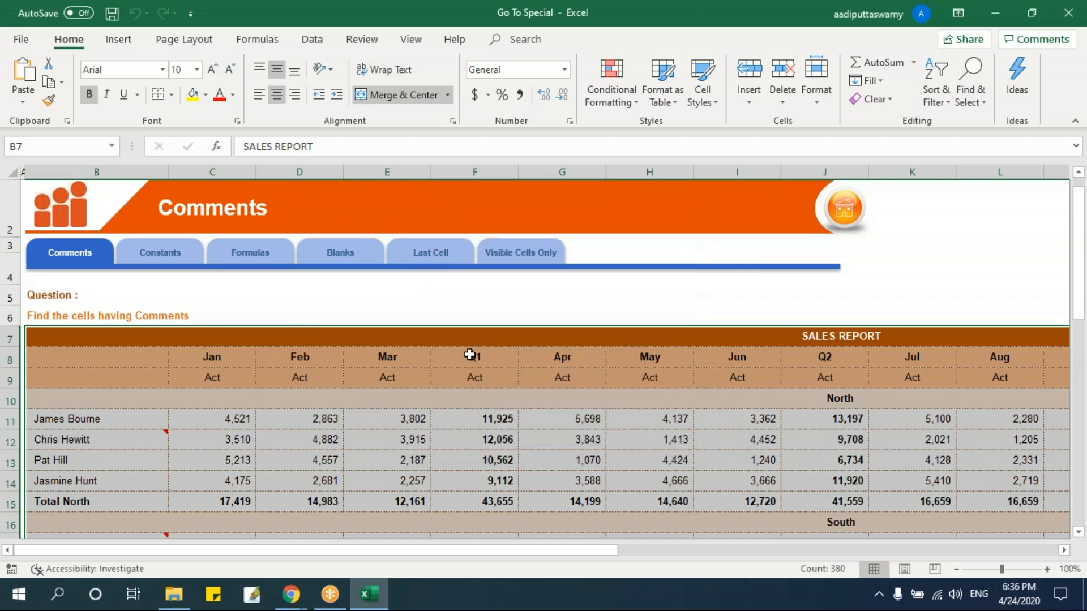
key(ctrl+g)
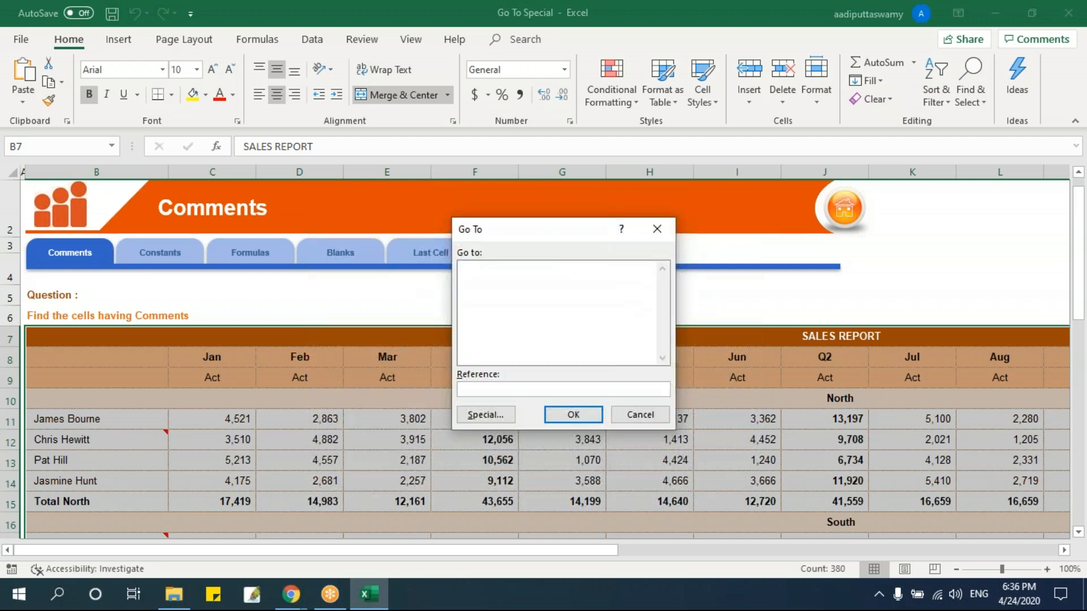
key(Escape)
Enter the shortcut note "Cntrl + G" in cell E5 of the Comments sheet.
click(347, 300)
text(C)
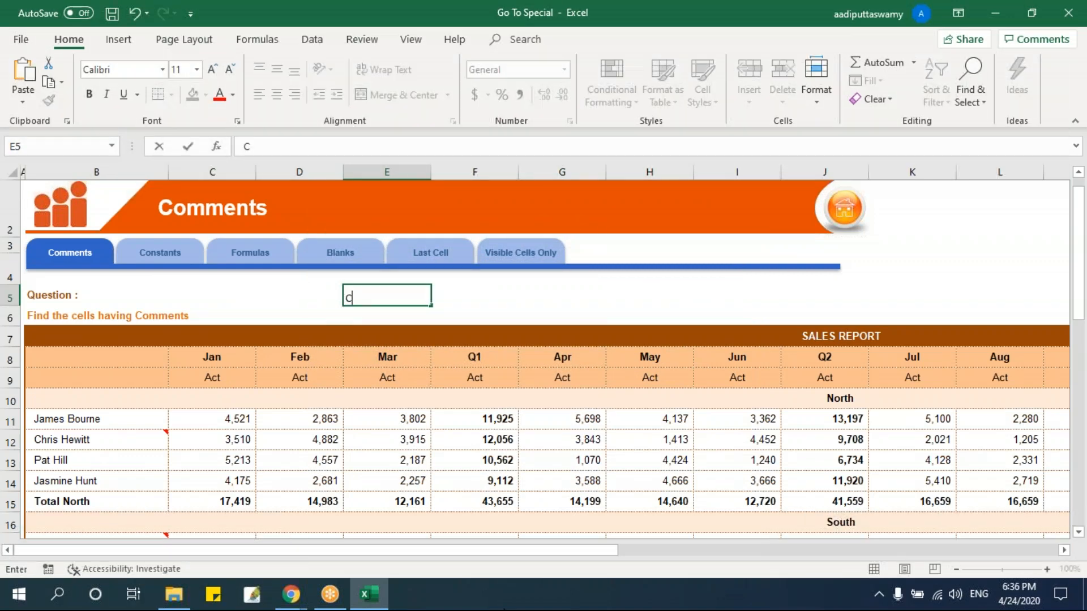
text(ntrl + G)
key(Return)
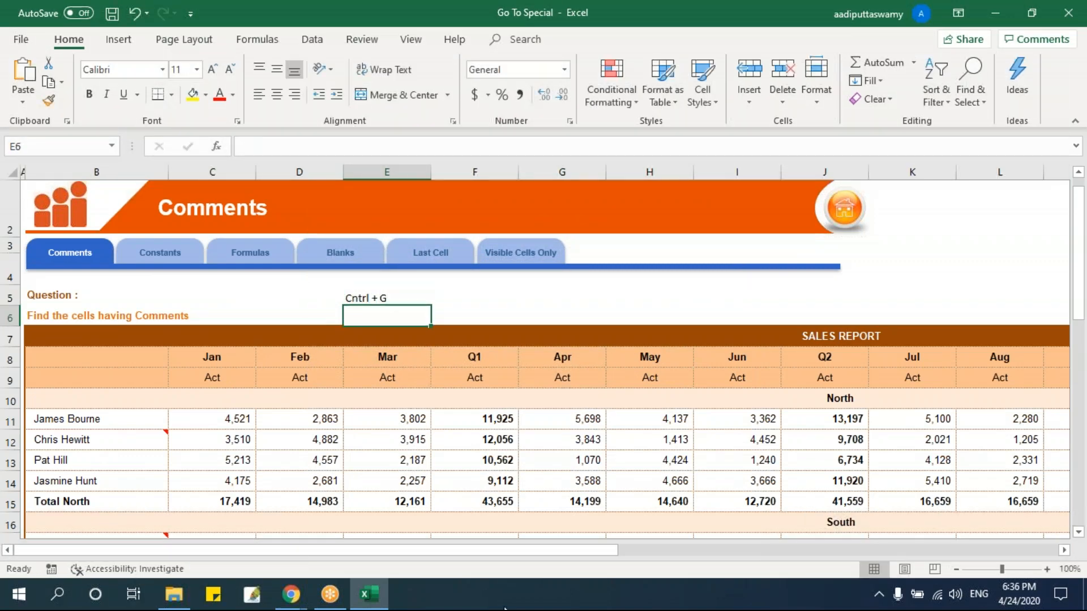
Select the sales report from title row 7 to the Total in row 32, and use Go To Special to select only its cells with Notes.
click(228, 333)
key(ctrl+shift+Down)
key(ctrl+shift+Down)
key(ctrl+shift+Down)
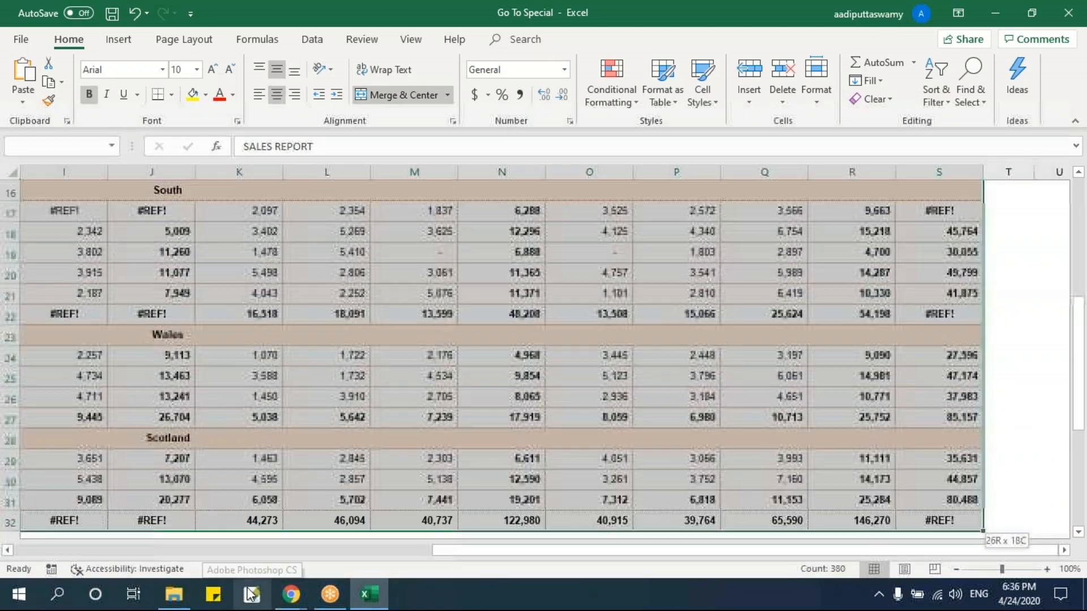
key(ctrl+g)
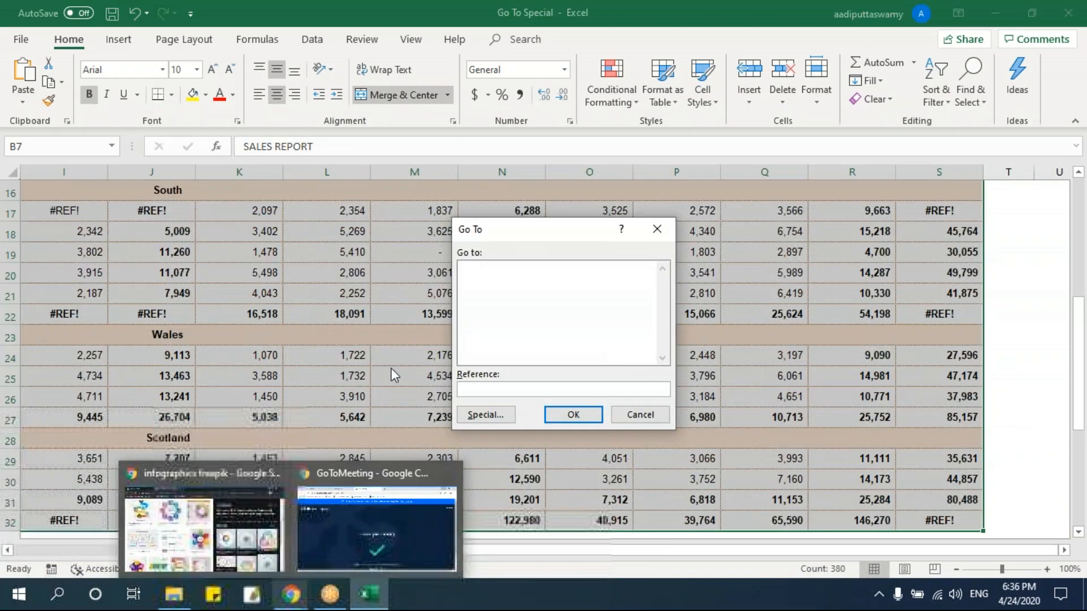
click(496, 413)
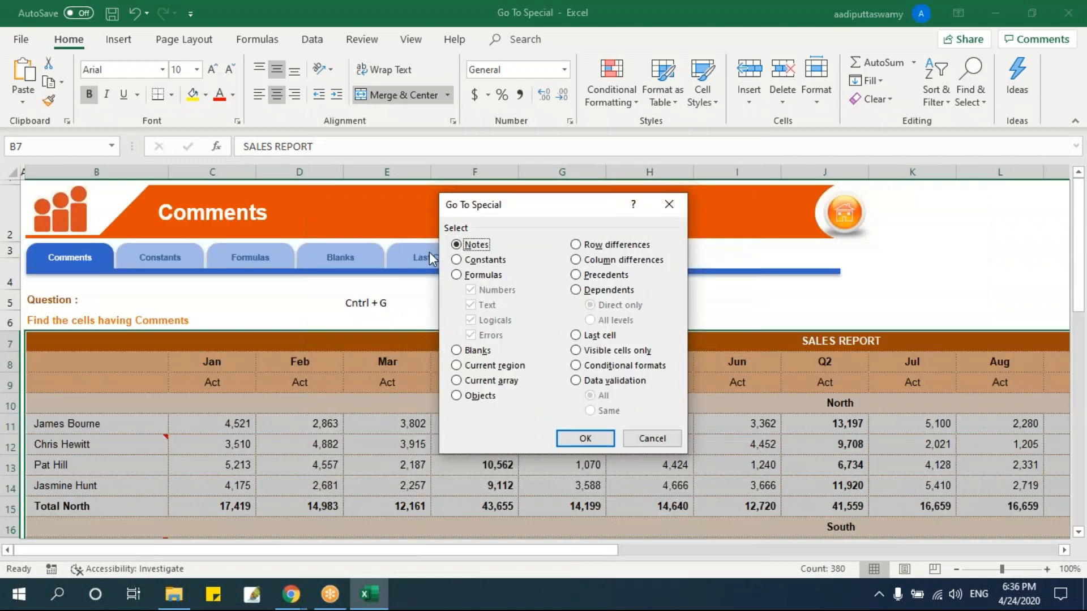
drag(529, 215, 499, 223)
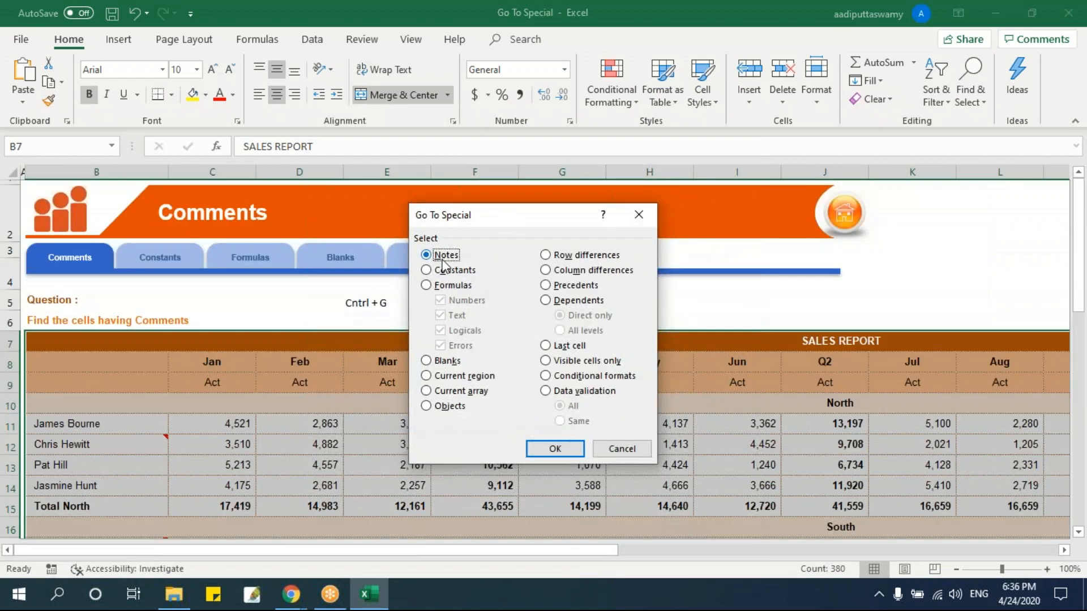
click(555, 449)
Fill the selected note cells with yellow, clear the selection, and check the highlighted names through the whole report.
scroll(357, 402, down, 5)
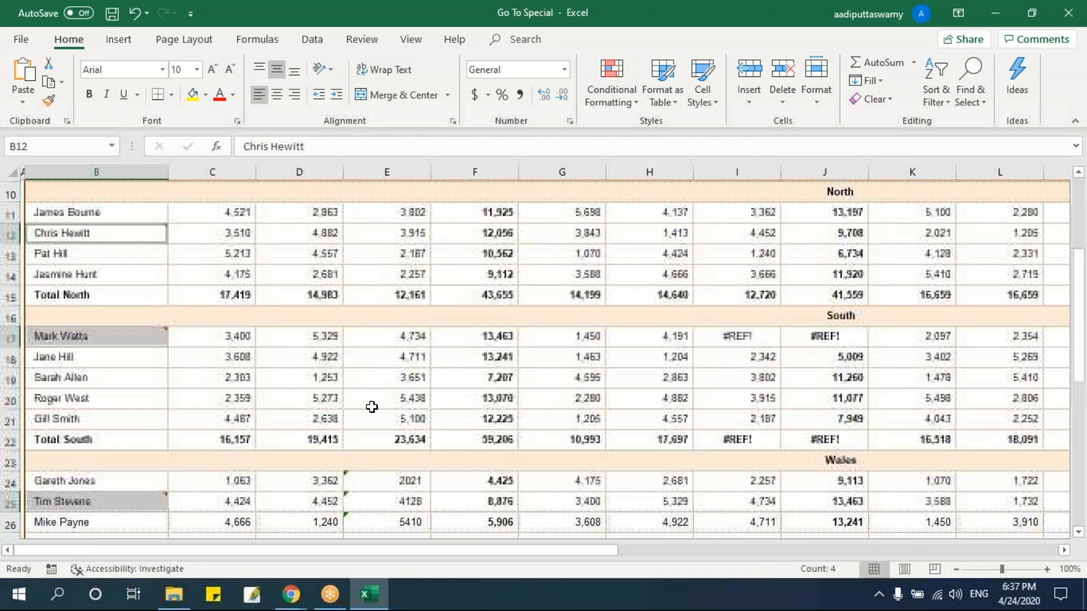
scroll(325, 380, down, 1)
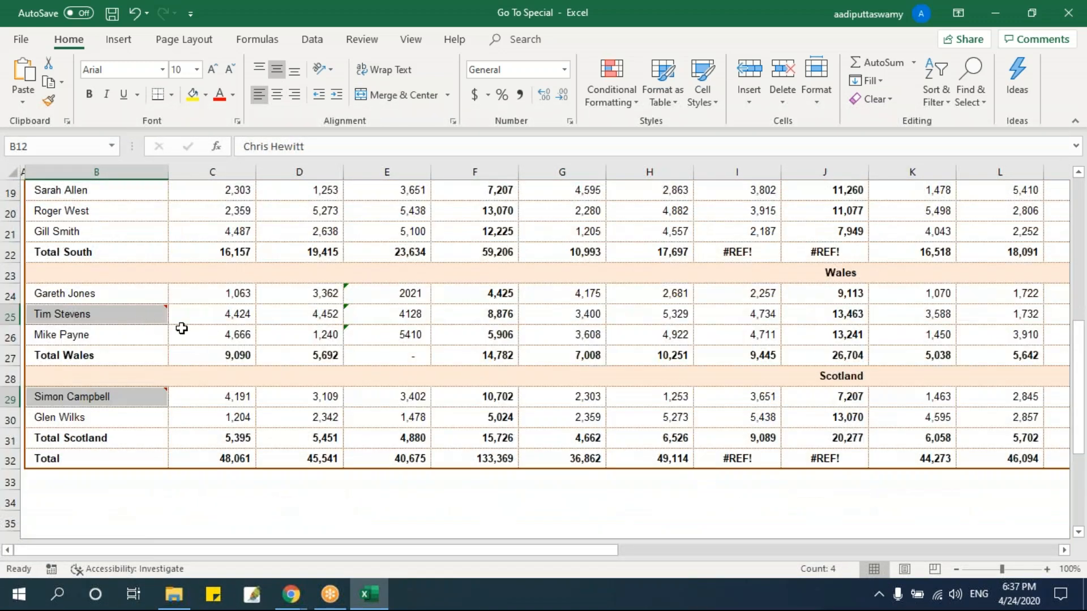
click(192, 95)
scroll(286, 363, up, 5)
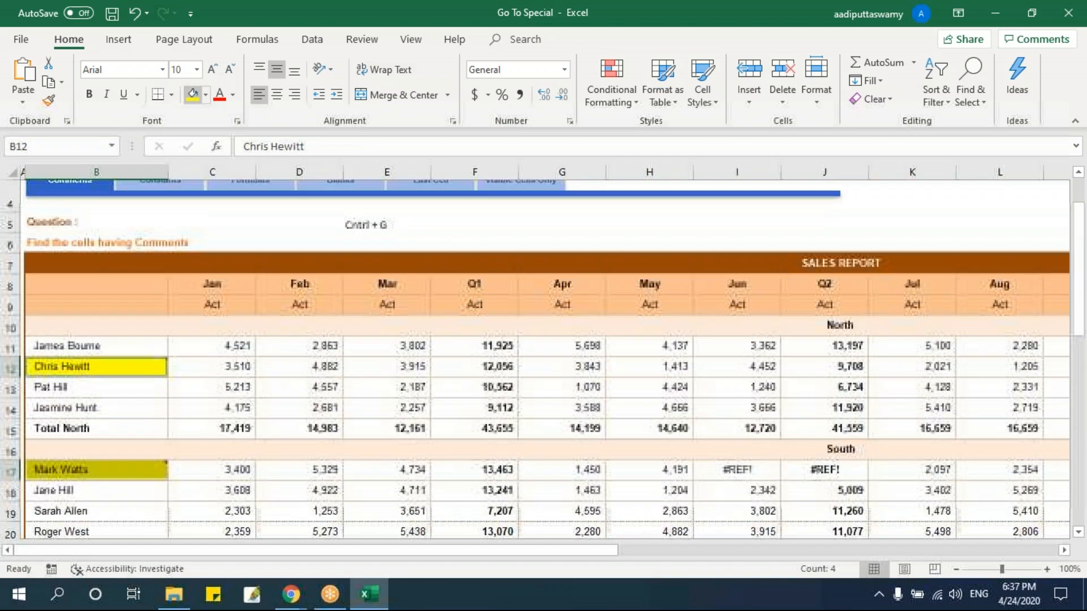
click(287, 372)
scroll(543, 359, down, 4)
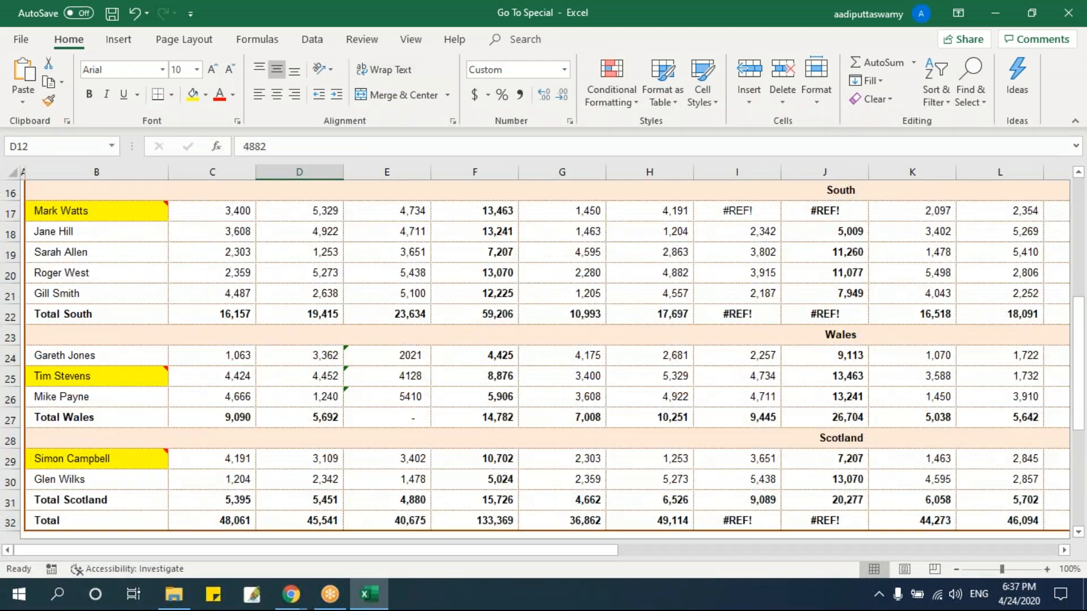
scroll(544, 359, up, 2)
scroll(170, 347, up, 2)
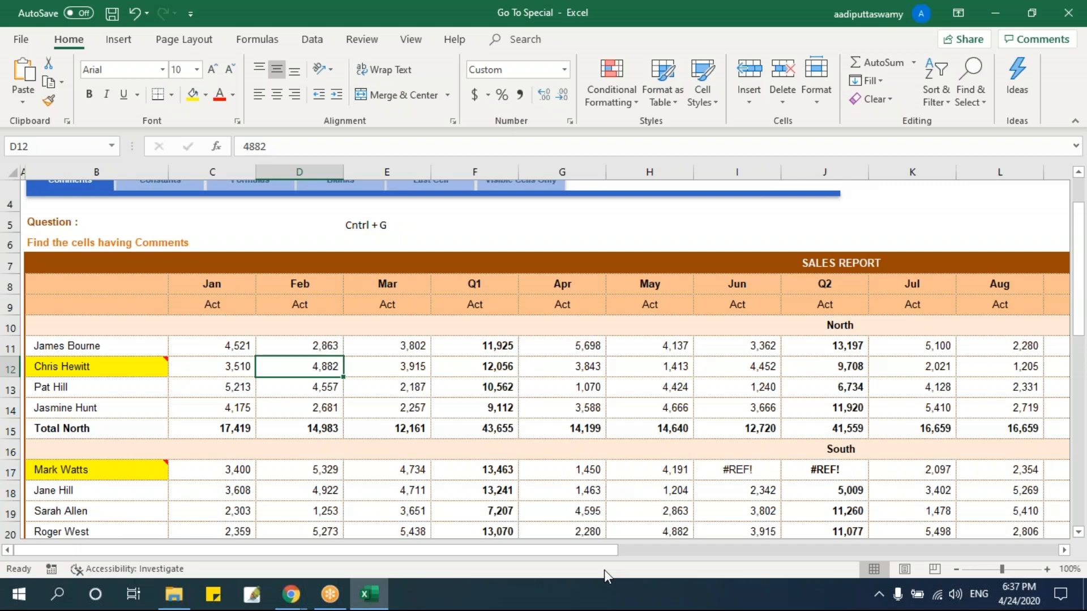
scroll(376, 289, up, 1)
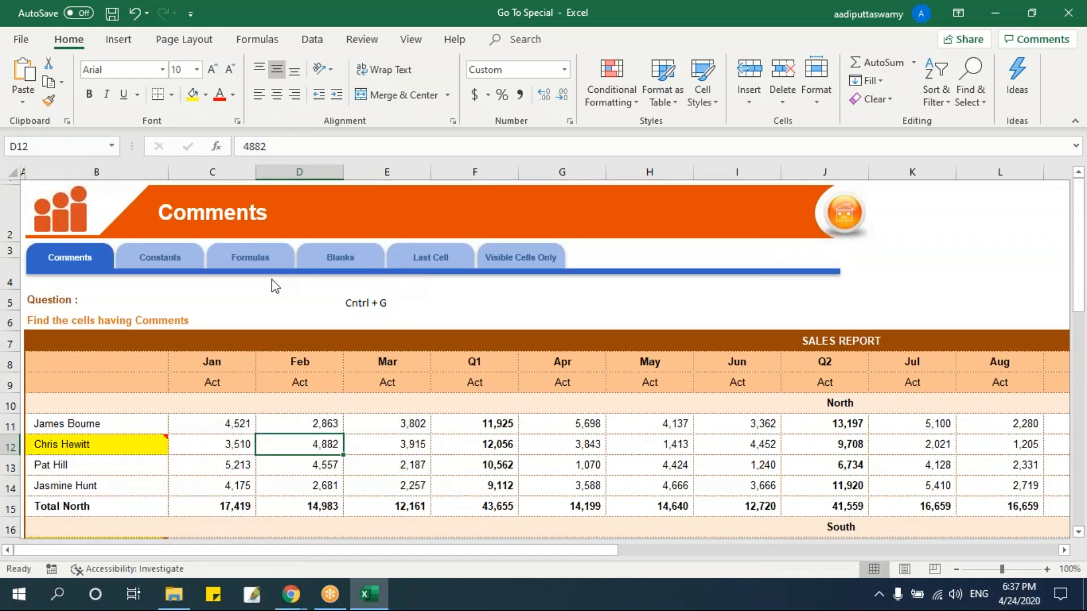
Open the Constants sheet and look over its sales report.
click(183, 266)
click(315, 407)
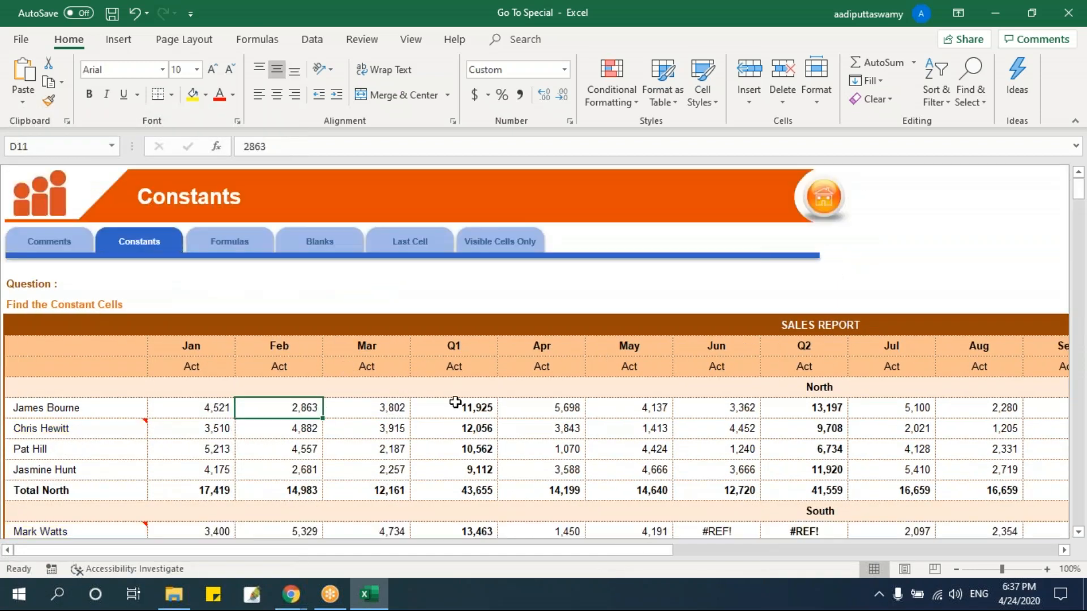
scroll(455, 402, down, 1)
scroll(455, 402, up, 1)
drag(365, 552, 136, 559)
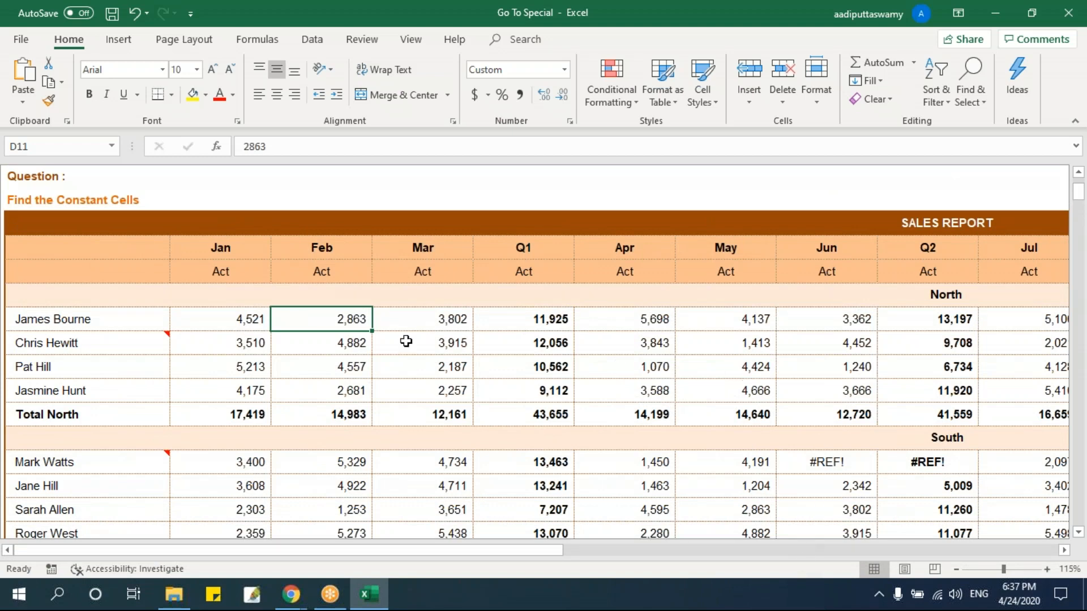
Check whether the Jan and Feb cells in the North region hold typed values or formulas.
double_click(240, 270)
double_click(258, 323)
double_click(357, 319)
click(339, 368)
Replace the Q1 figure in F11 with =SUM(C11:E11) and fill the formula down to the Total North row.
click(540, 319)
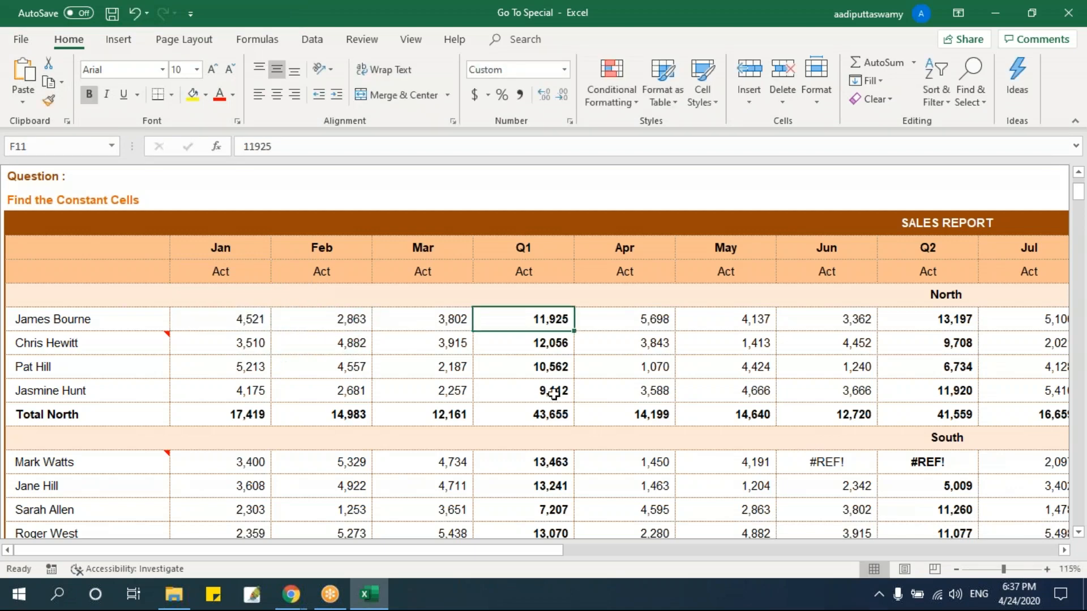
key(alt+equal)
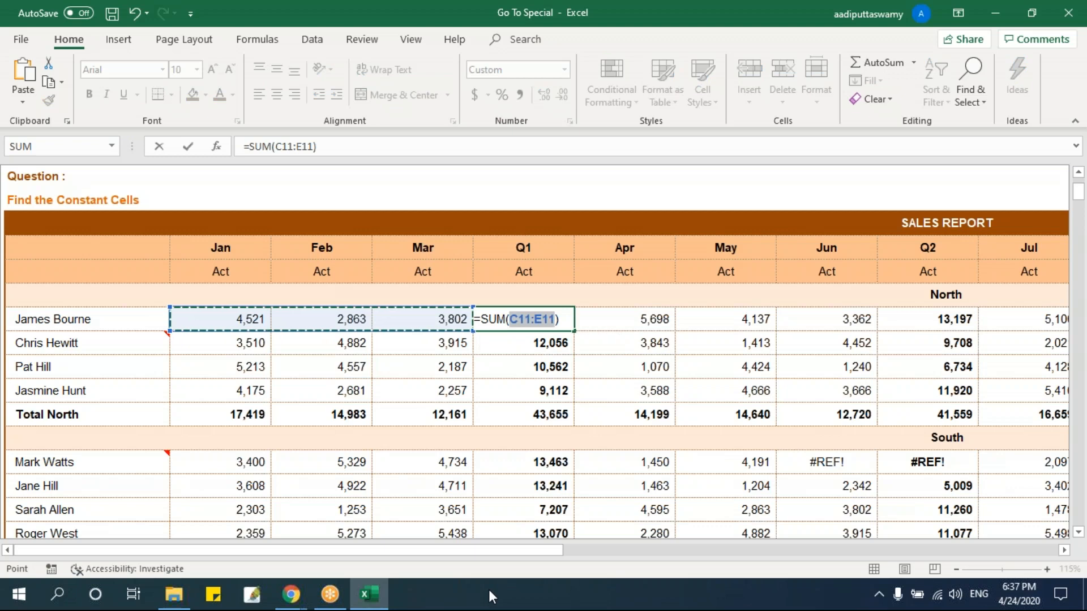
key(Return)
click(540, 316)
drag(574, 331, 572, 429)
Replace the Jan Total North in C15 with an AutoSum of the rows above and fill it across to Q2.
click(247, 418)
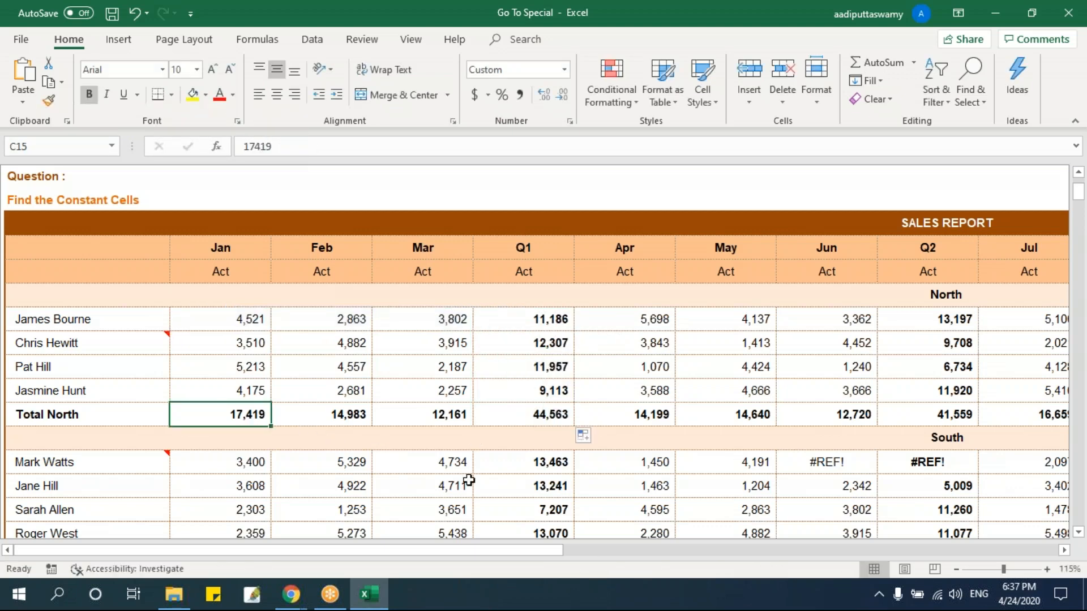
key(alt)
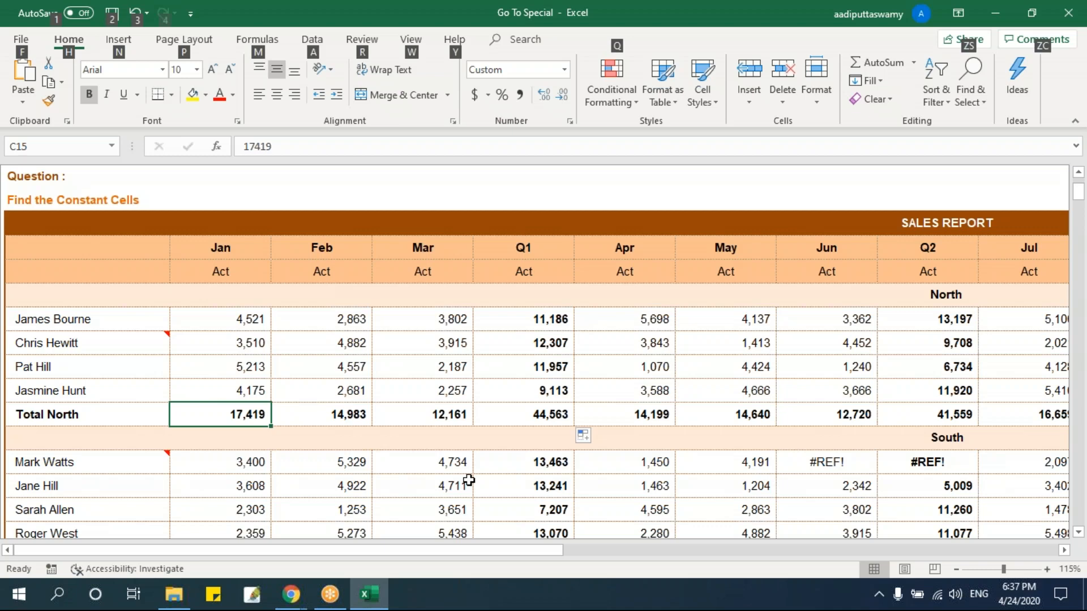
key(alt+=)
key(Return)
click(237, 413)
drag(273, 426, 1002, 422)
Replace the Q2 figure in J11 with a sum of Apr to Jun and fill it down to the Total North row.
click(928, 316)
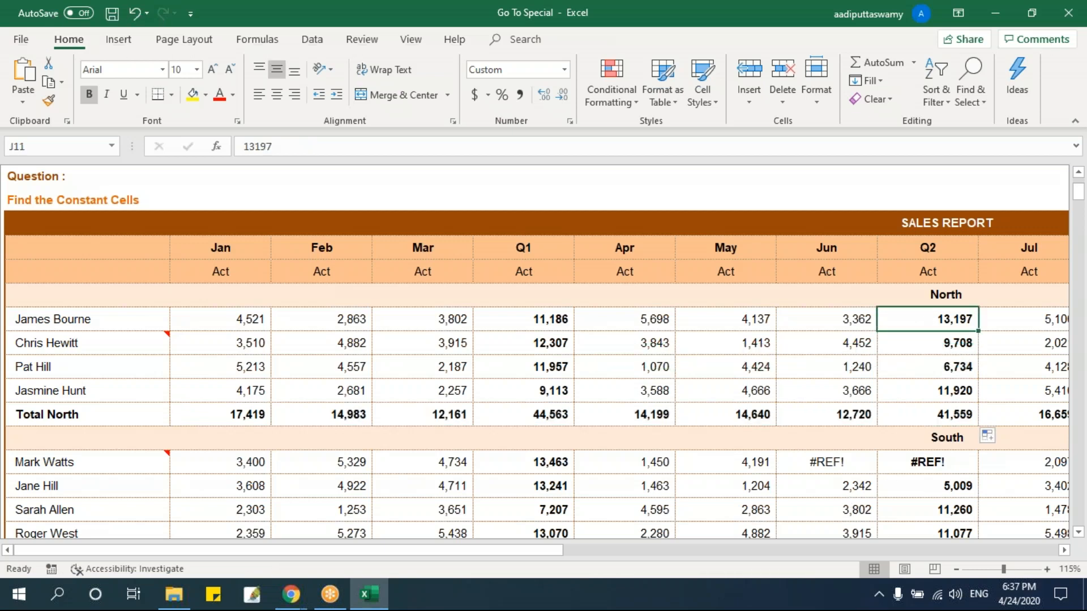
key(F2)
key(Return)
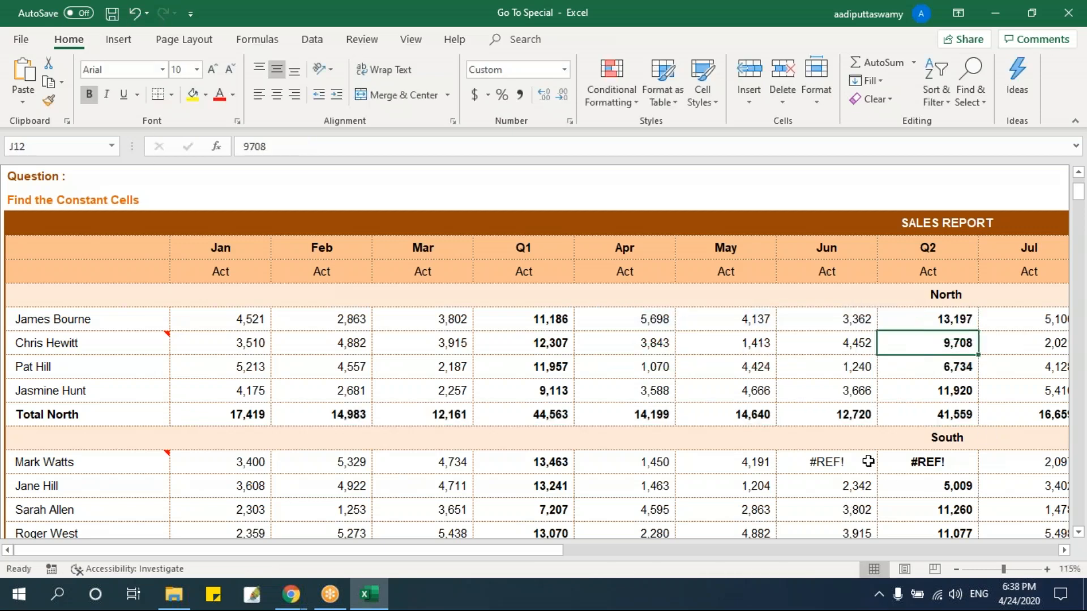
click(928, 318)
drag(978, 331, 962, 422)
Enter =LEFT(B11,3) in C11 and fill it down to the Total North row in C15.
click(226, 318)
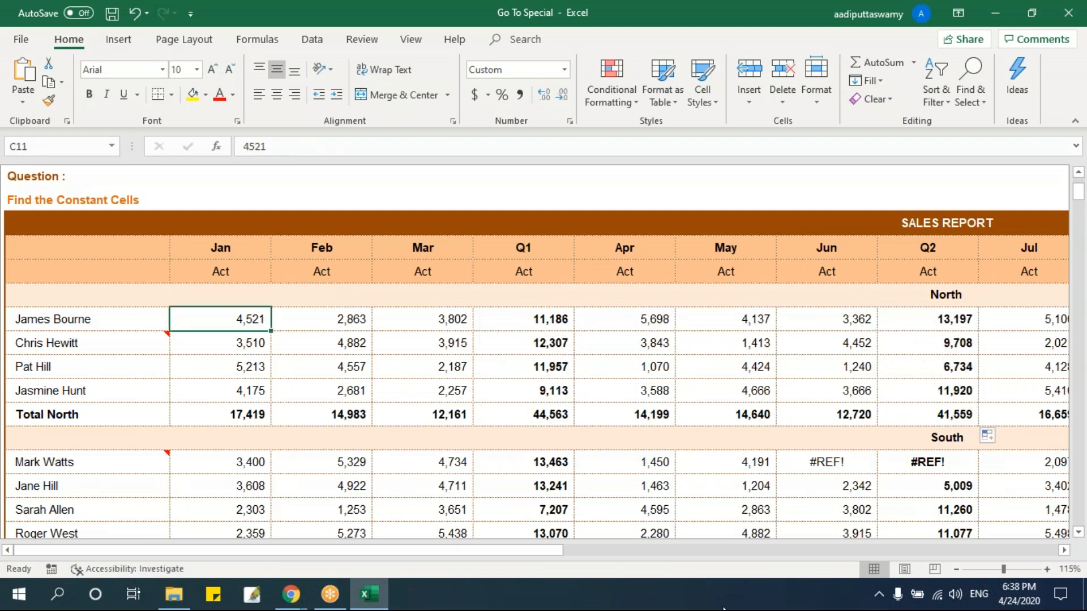
text(=left)
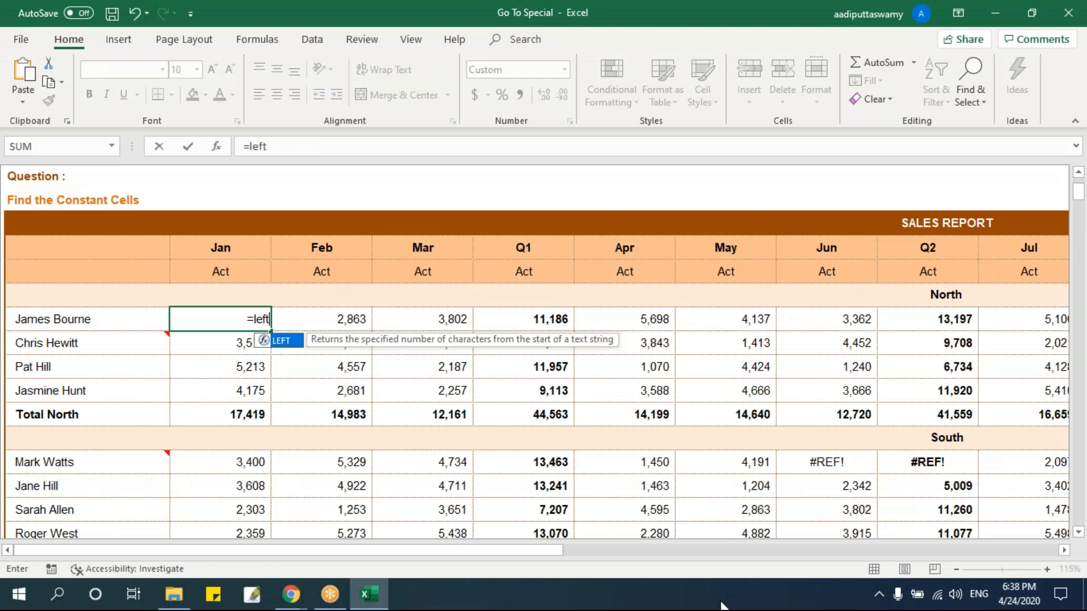
key(Tab)
key(Left)
text(,3)
key(Return)
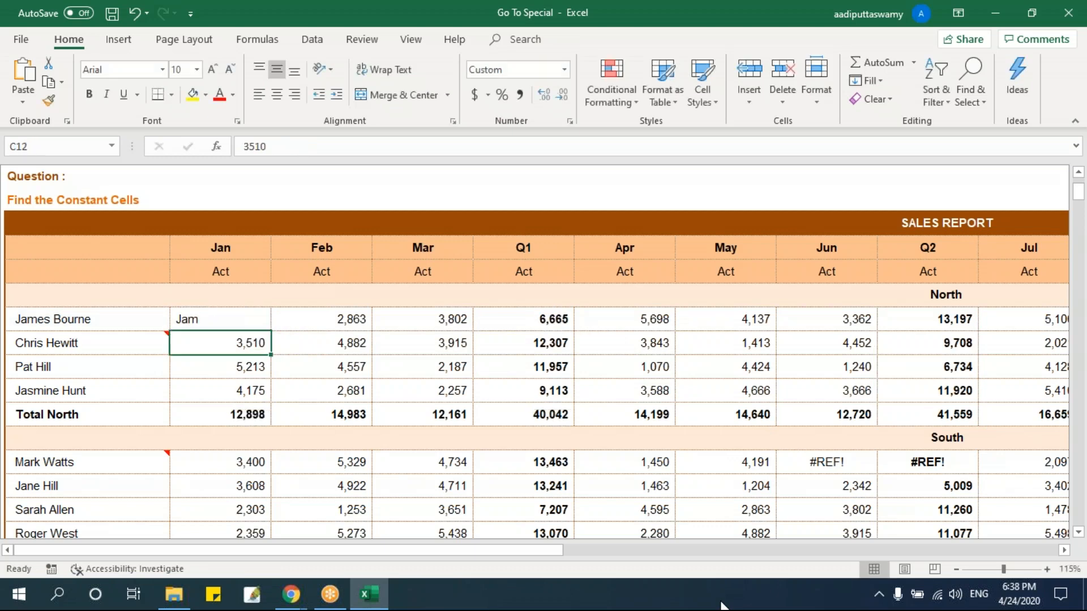
key(Up)
key(ctrl+shift+Down)
key(ctrl+d)
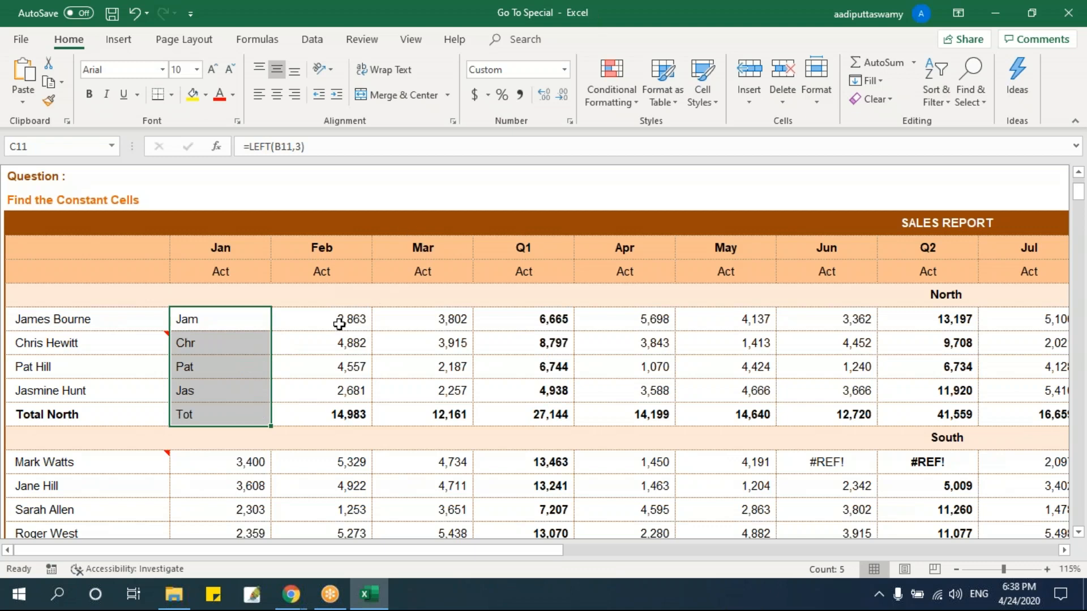
Examine which cells in row 11 and the June Total North hold typed values and which hold formulas.
click(358, 319)
click(424, 320)
double_click(424, 319)
key(Escape)
double_click(607, 322)
key(Escape)
click(730, 325)
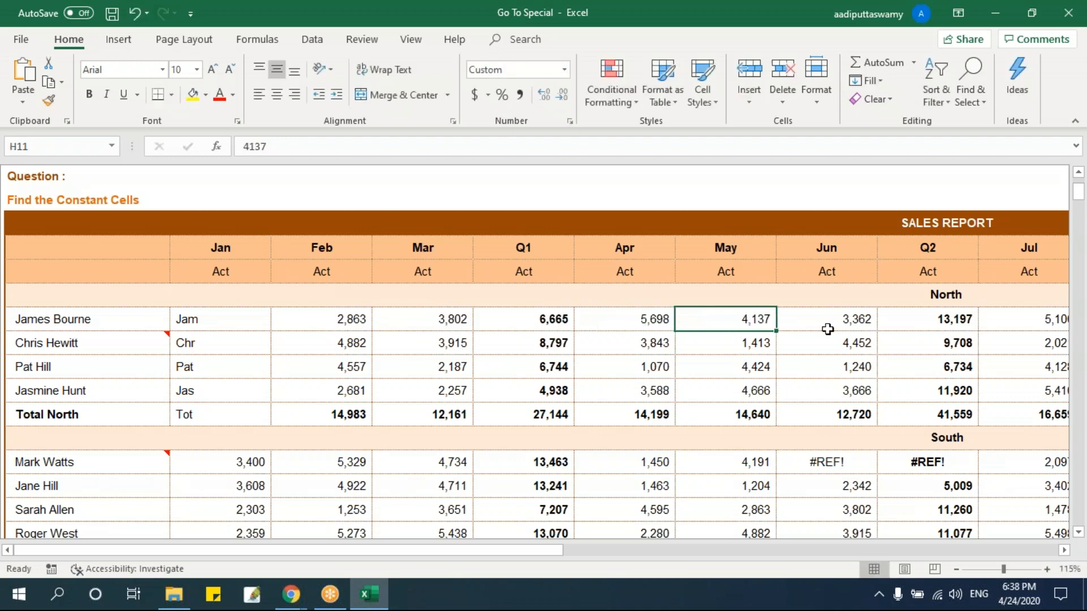
click(825, 328)
key(ctrl+Down)
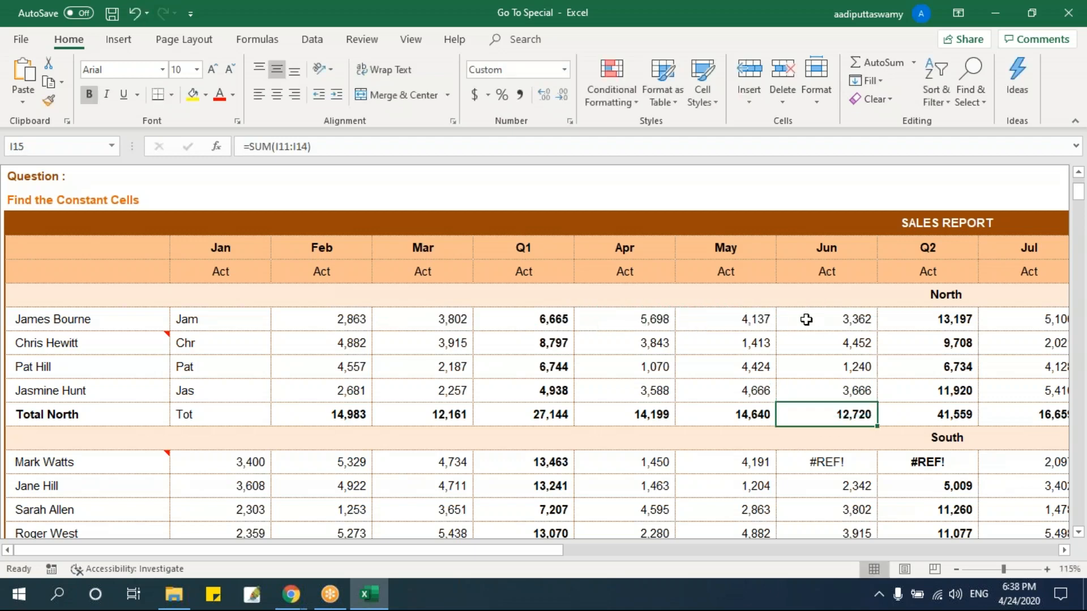
double_click(554, 323)
key(Escape)
Set the Feb value in D11 to 4567 and check the Q1 formula in F11.
click(348, 324)
text(4567)
click(481, 354)
click(567, 317)
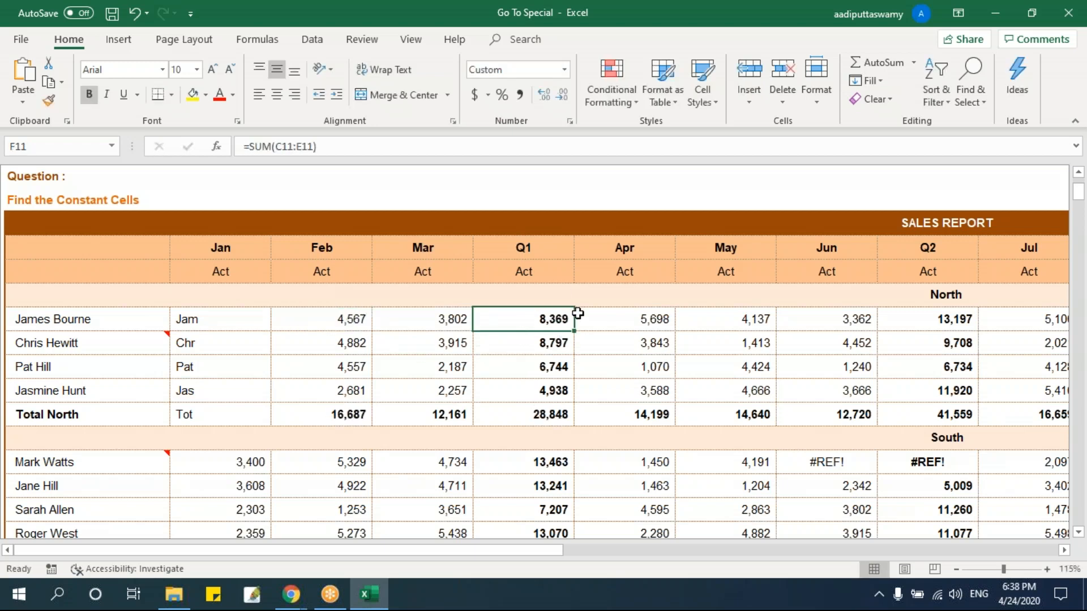
Compare the typed names and monthly figures of the North region with the formulas in the Jan column and Total North row.
drag(327, 325, 405, 395)
double_click(134, 320)
click(311, 325)
double_click(310, 325)
key(Escape)
drag(223, 318, 235, 405)
click(360, 412)
drag(361, 412, 940, 414)
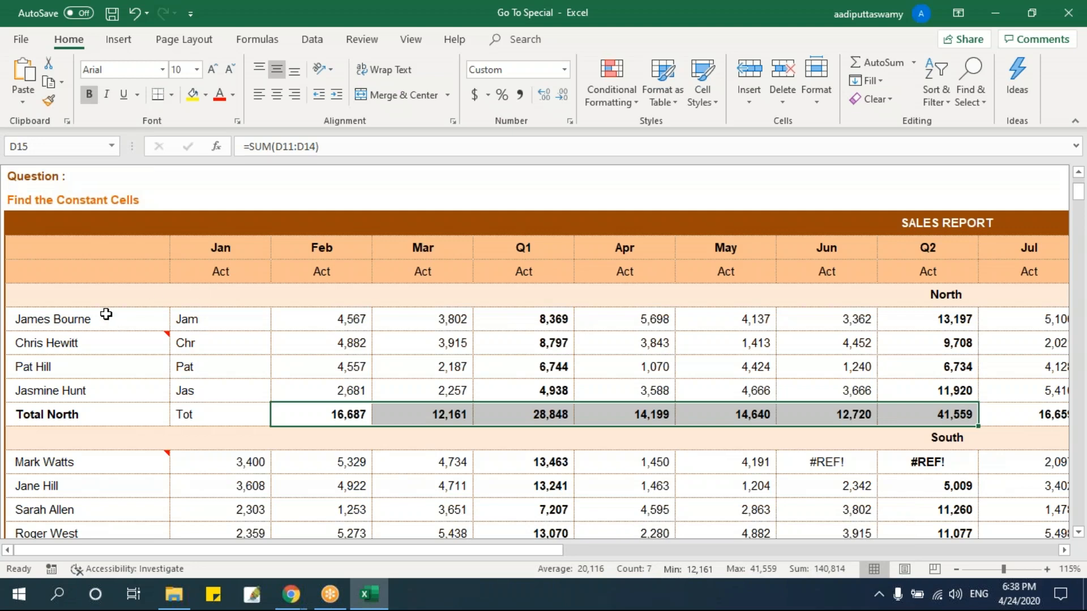
Select the North block B11:J15 and use Go To Special to pick only its Constants, keeping Numbers, Text, Logicals and Errors included.
drag(106, 314, 935, 420)
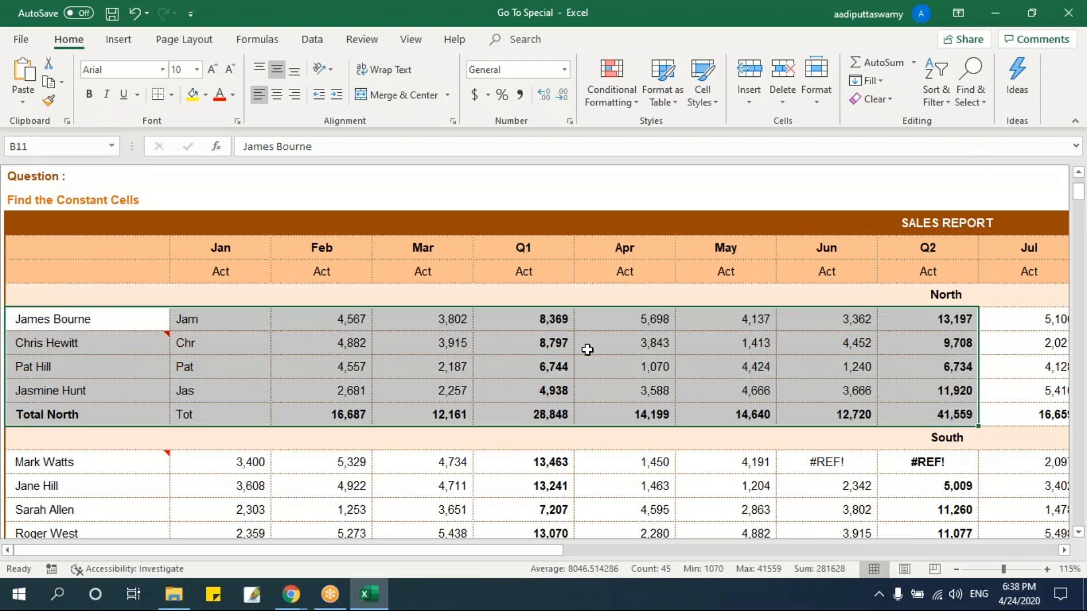
key(ctrl+g)
drag(494, 250, 439, 203)
click(403, 372)
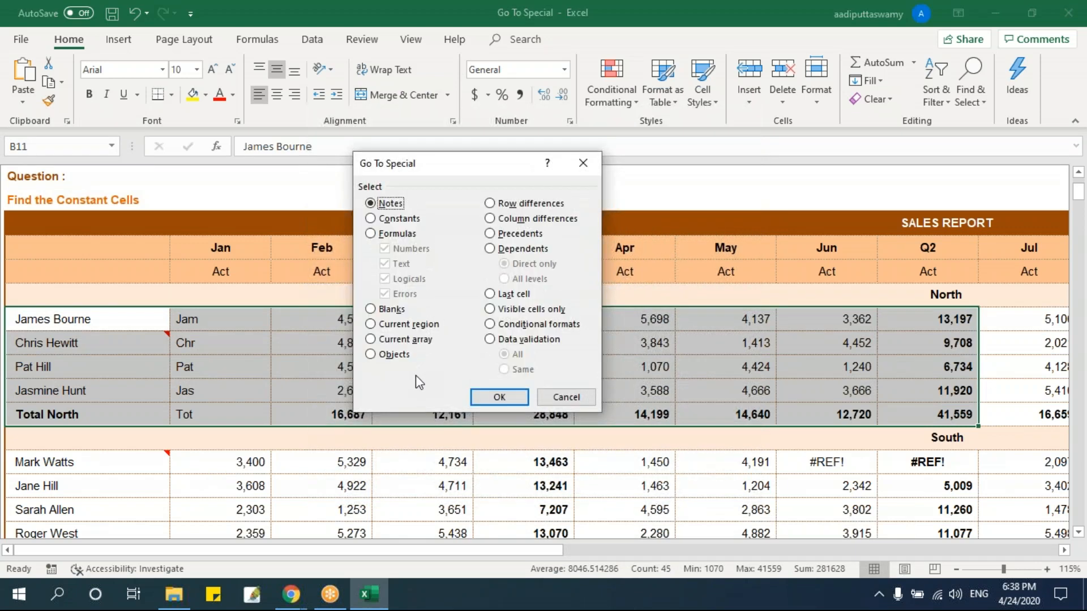
click(399, 219)
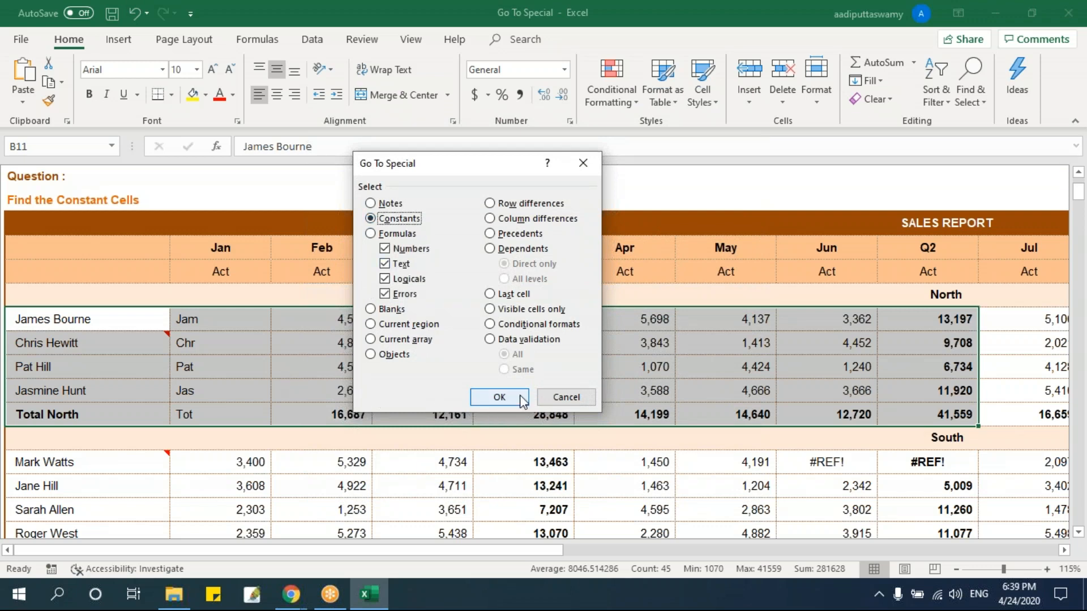
click(499, 397)
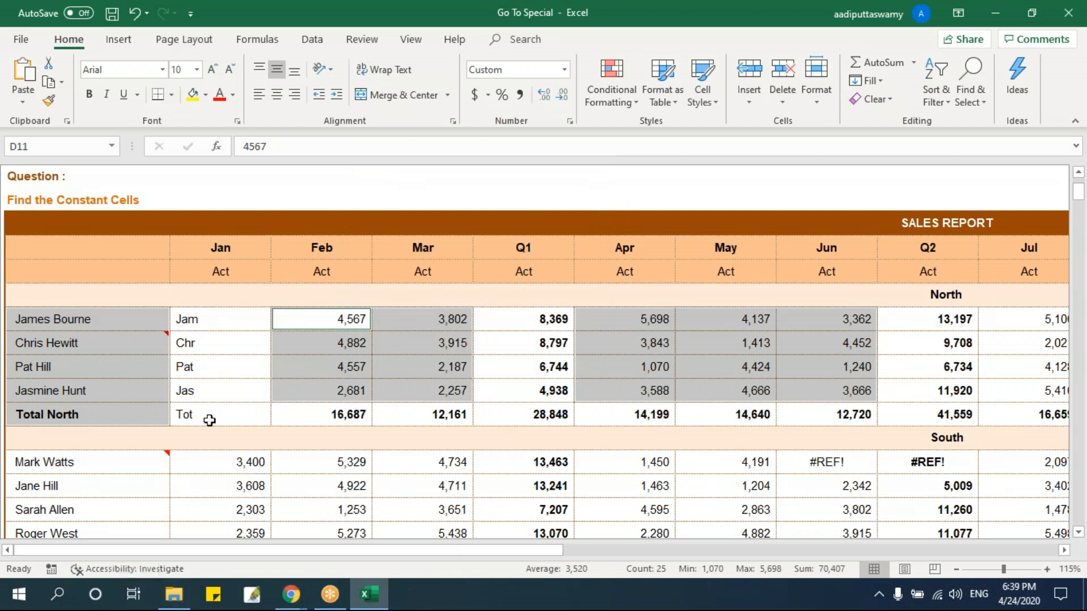
Select the North block B11:J15 and use Go To Special to pick only Constants that are Numbers, excluding Text, Logicals and Errors.
click(210, 420)
drag(126, 322, 939, 420)
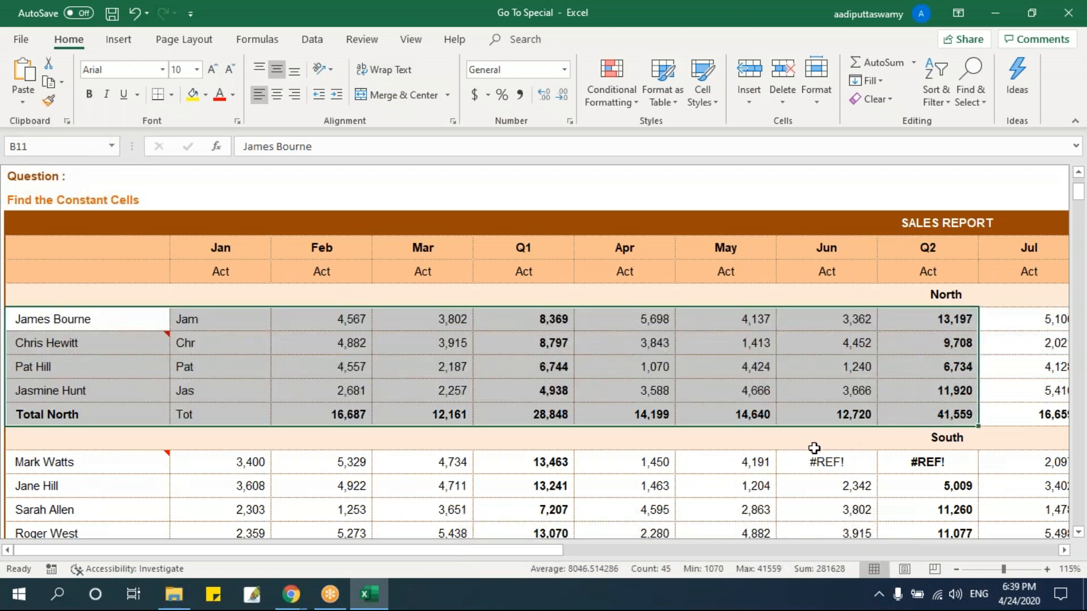
key(ctrl+g)
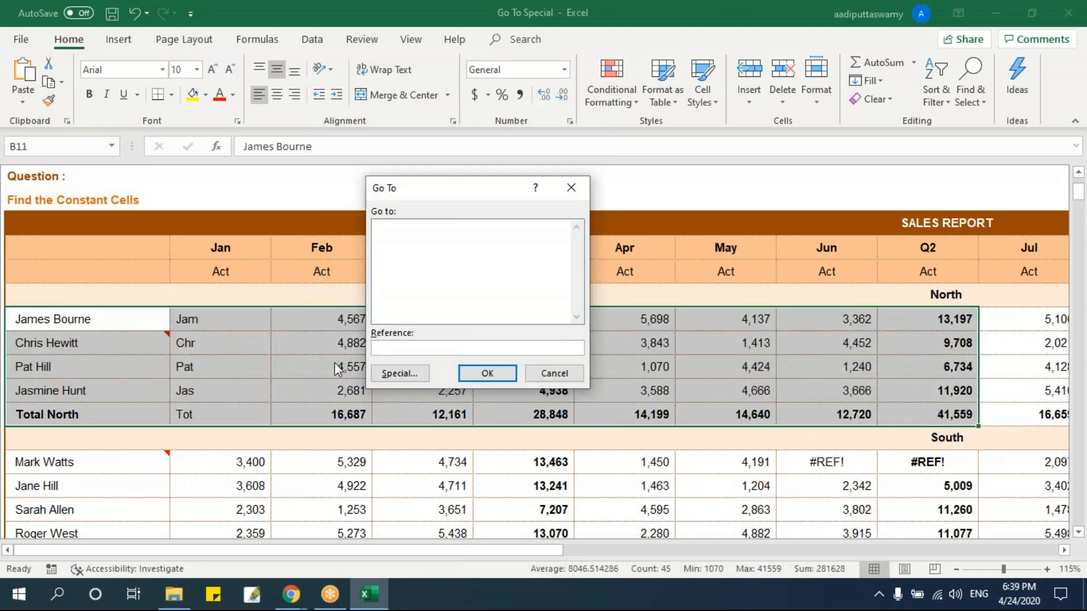
click(396, 373)
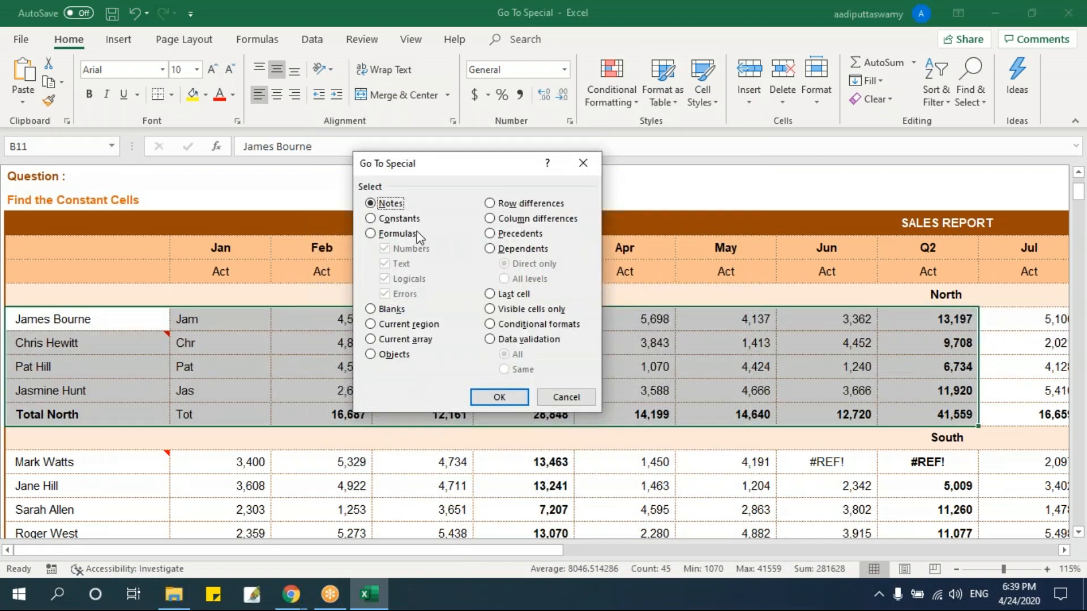
click(403, 219)
drag(441, 168, 665, 203)
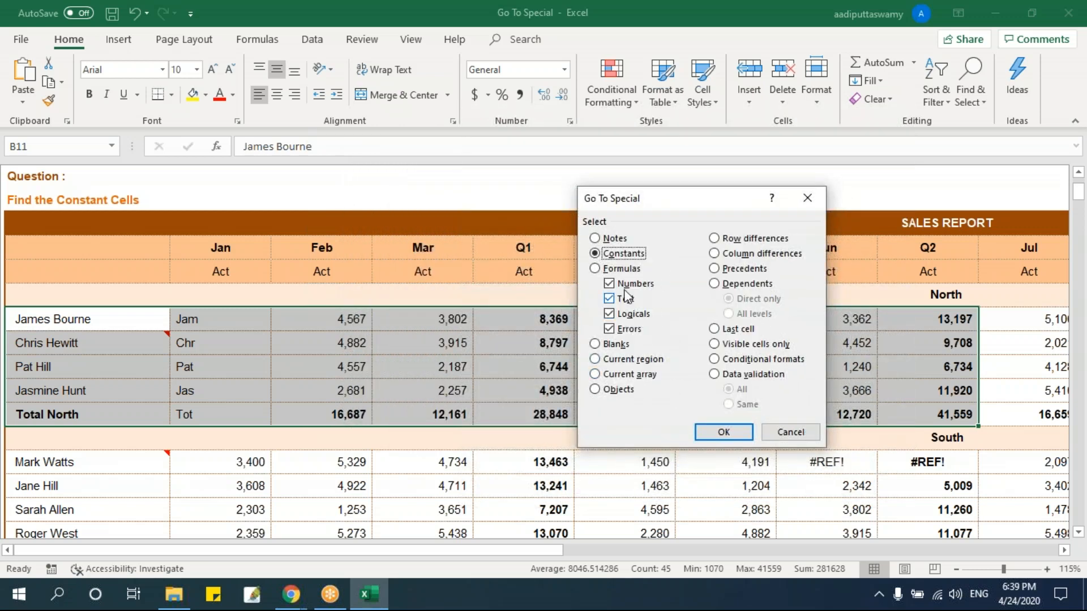
click(611, 330)
click(610, 313)
click(609, 299)
click(723, 431)
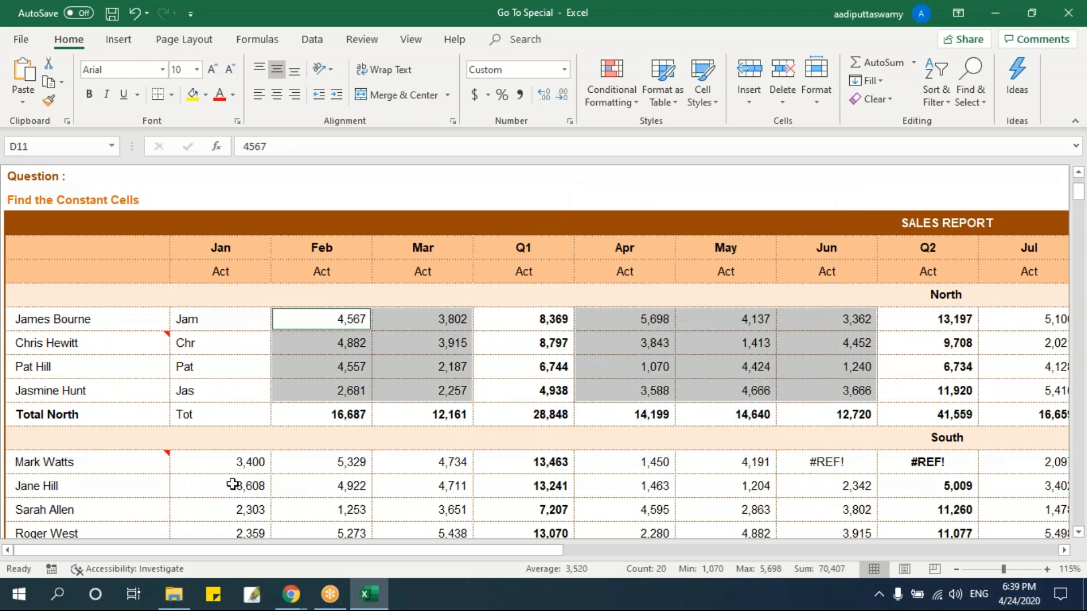
Reselect the North block B11:J15 and use Go To Special to pick only Constants that are Text.
drag(141, 318, 924, 416)
key(ctrl+g)
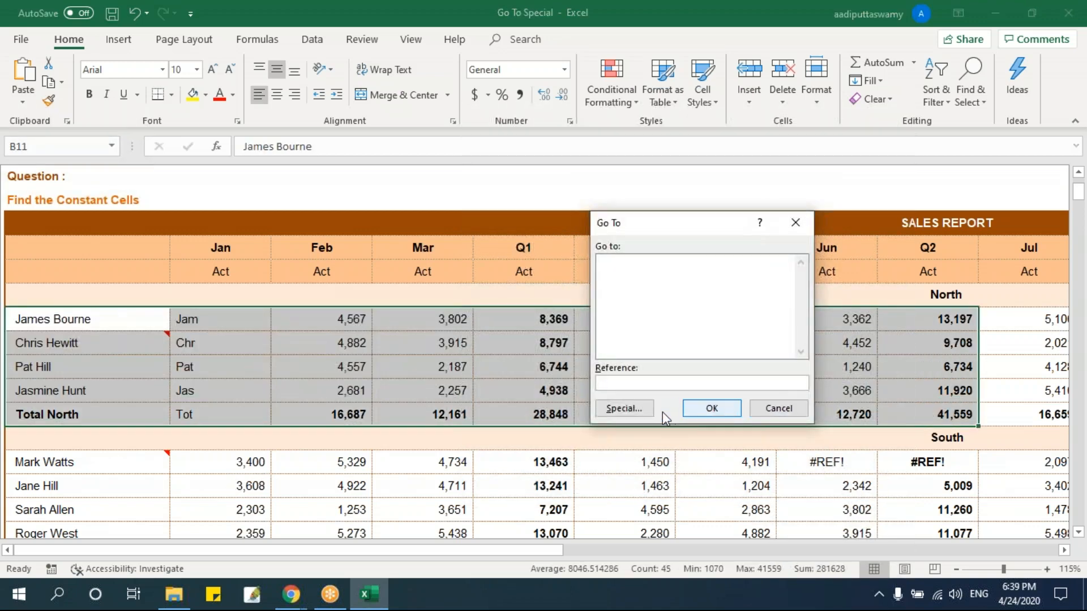
click(644, 415)
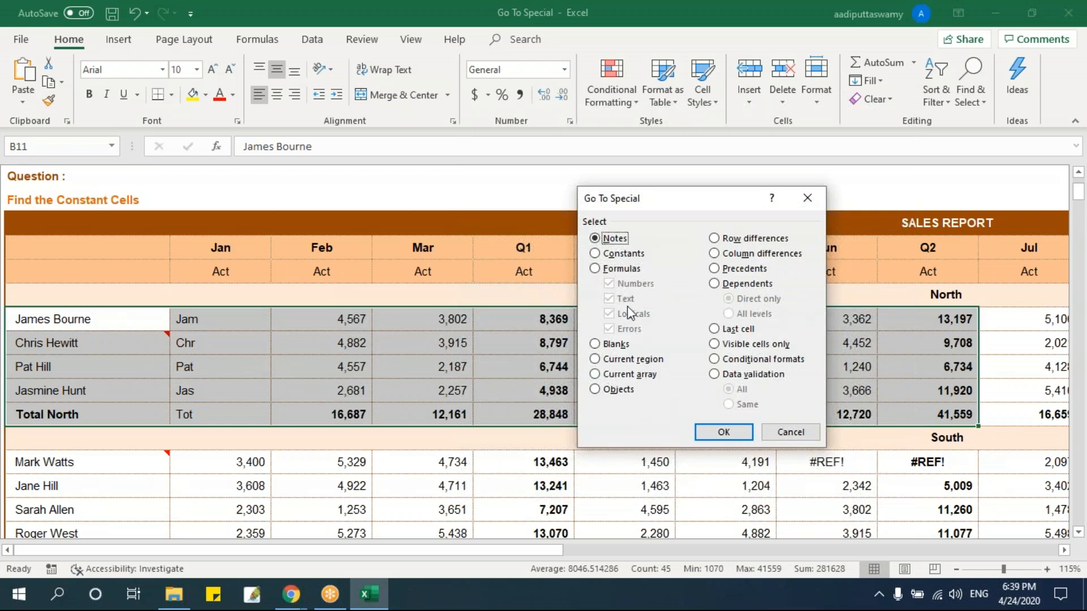
click(623, 254)
click(624, 288)
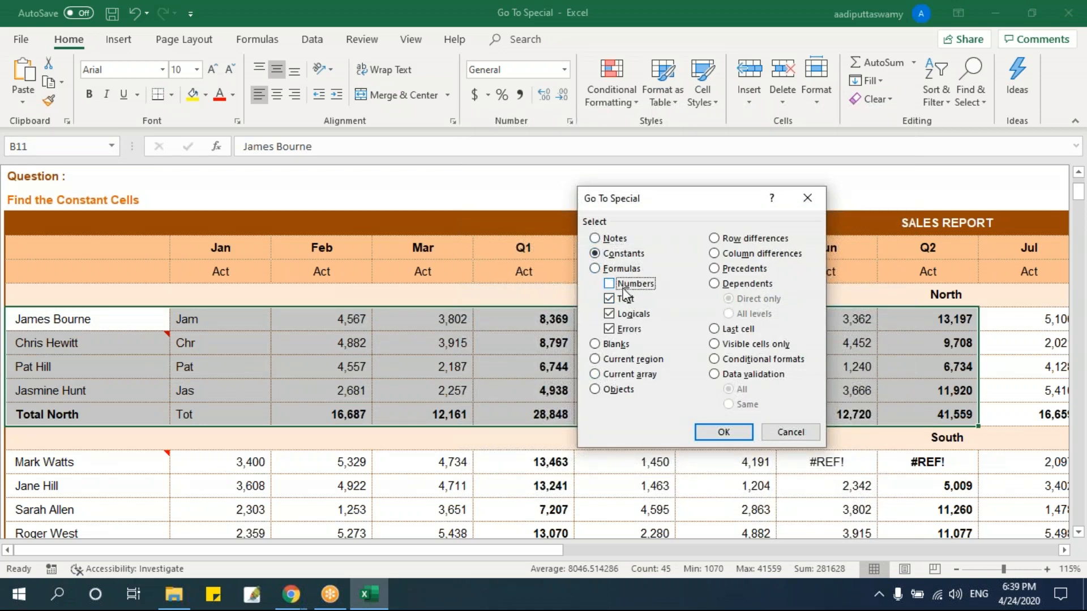
click(611, 314)
click(612, 329)
click(710, 435)
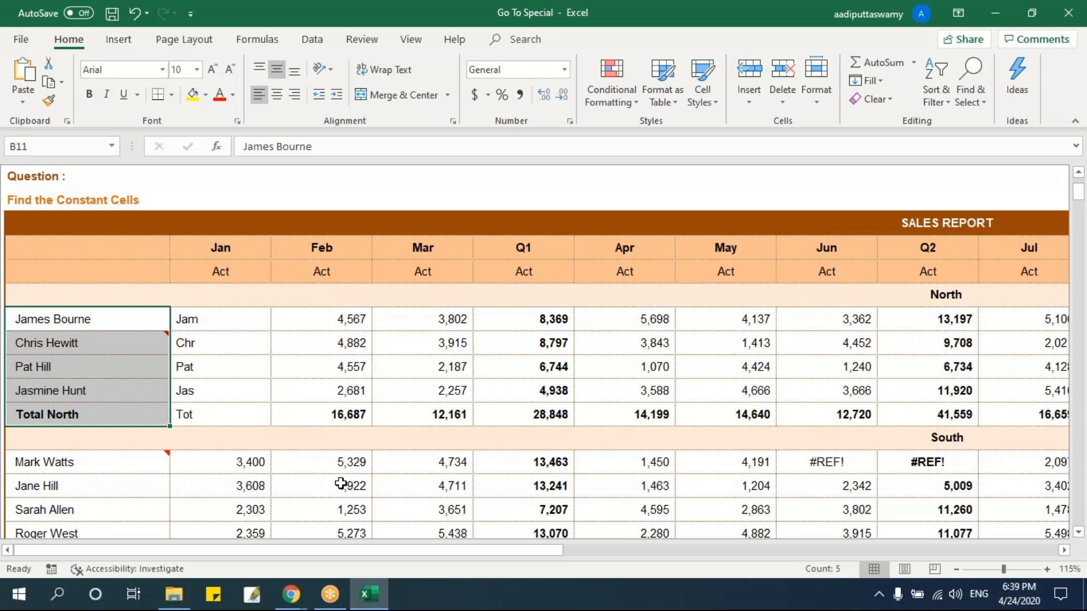
click(382, 396)
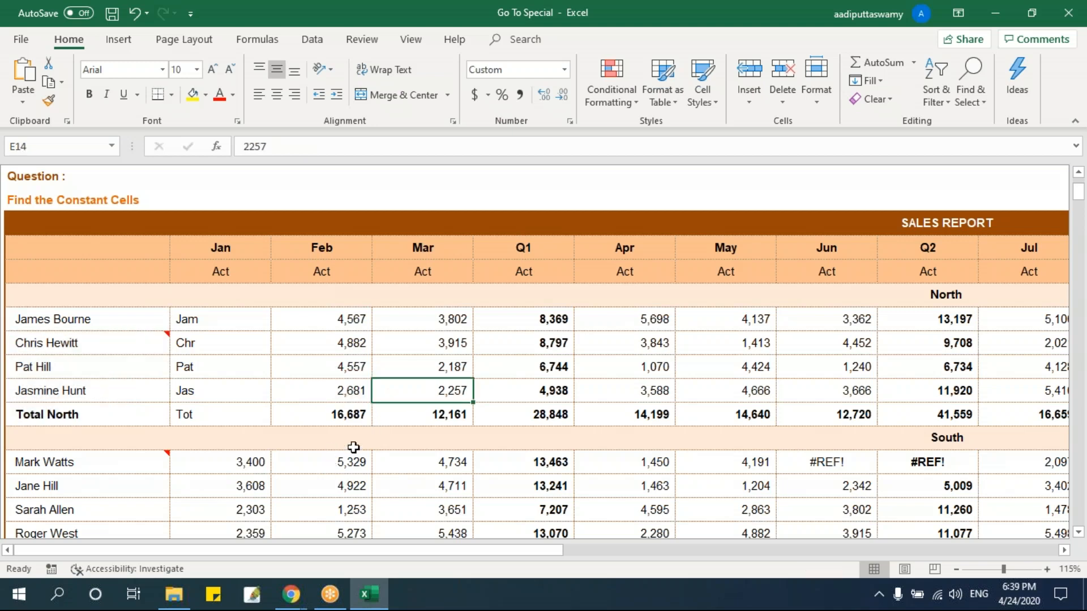
Select B11:J15 and use Go To Special to pick its Formulas, with Numbers, Text, Logicals and Errors all included.
drag(145, 328, 896, 414)
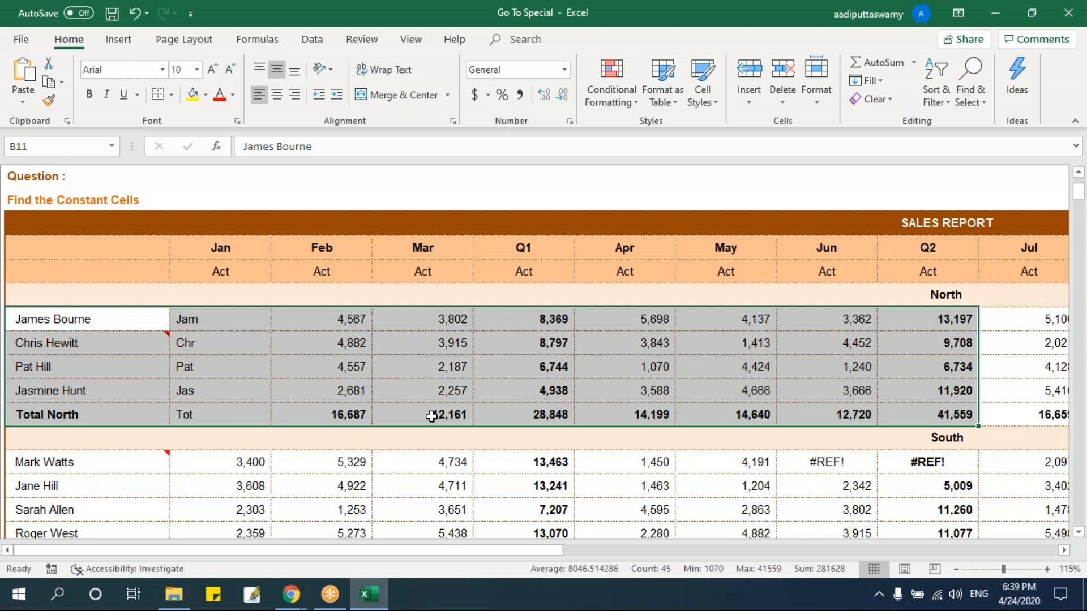
key(F5)
click(629, 408)
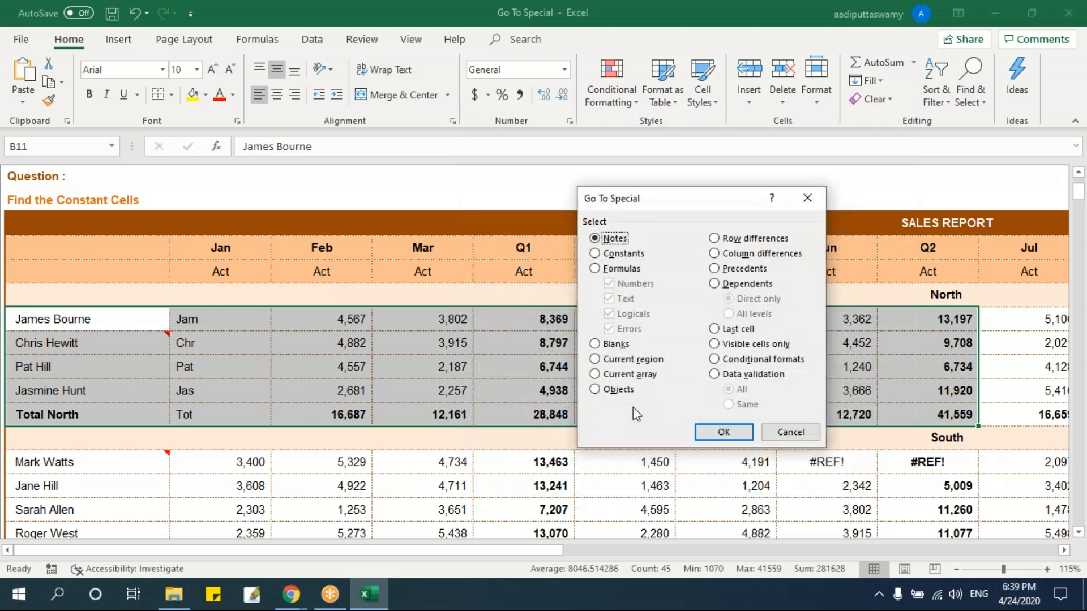
click(622, 271)
click(722, 433)
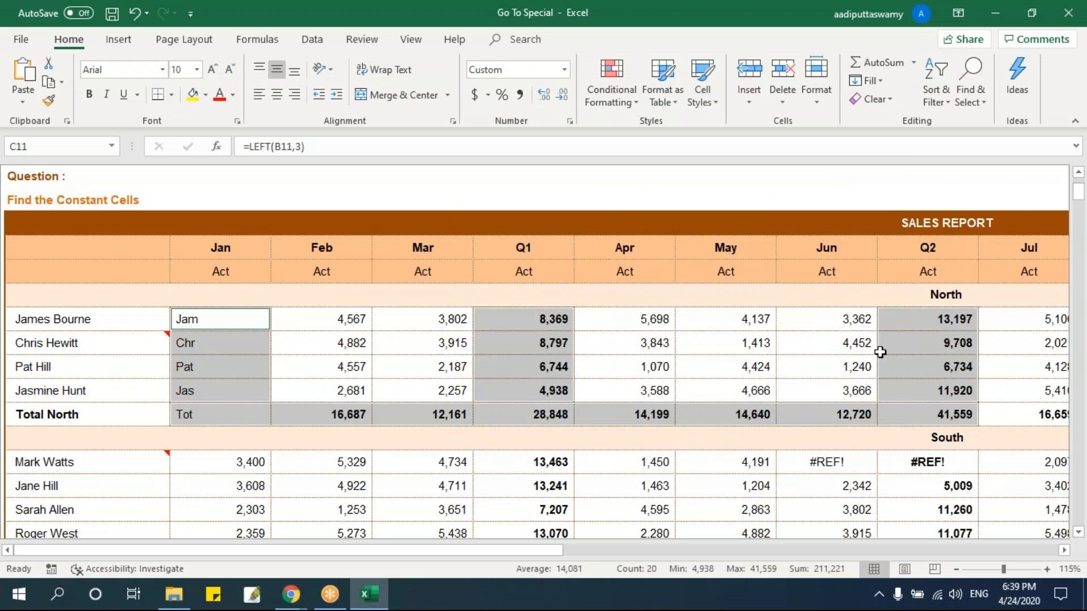
Select C11:J15 and use Go To Special to pick only Formulas returning Numbers, excluding Text, Logicals and Errors.
click(586, 288)
drag(259, 322, 965, 409)
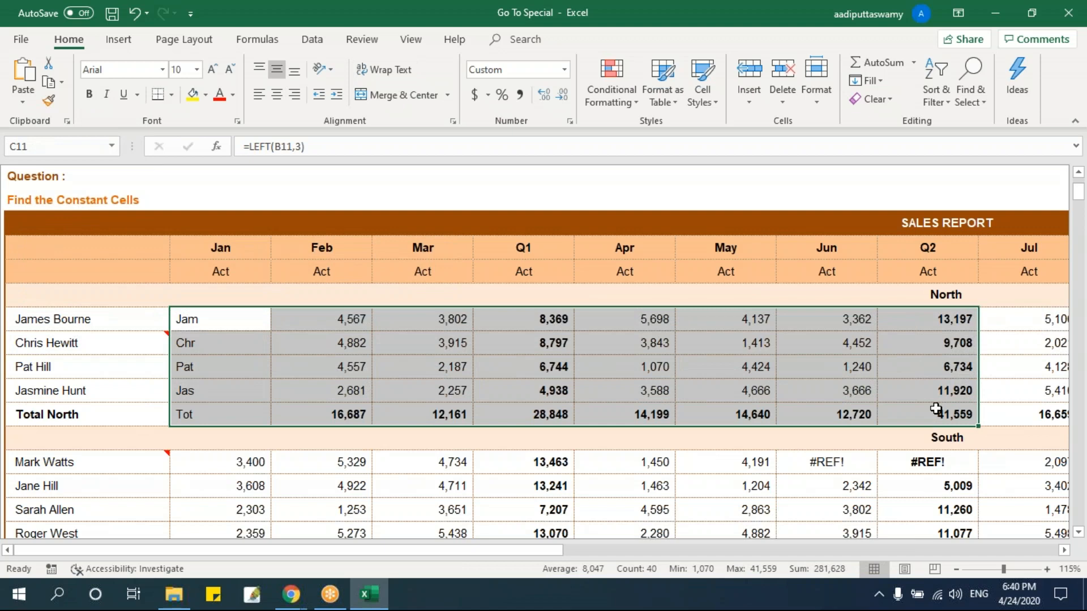
key(ctrl+g)
click(623, 408)
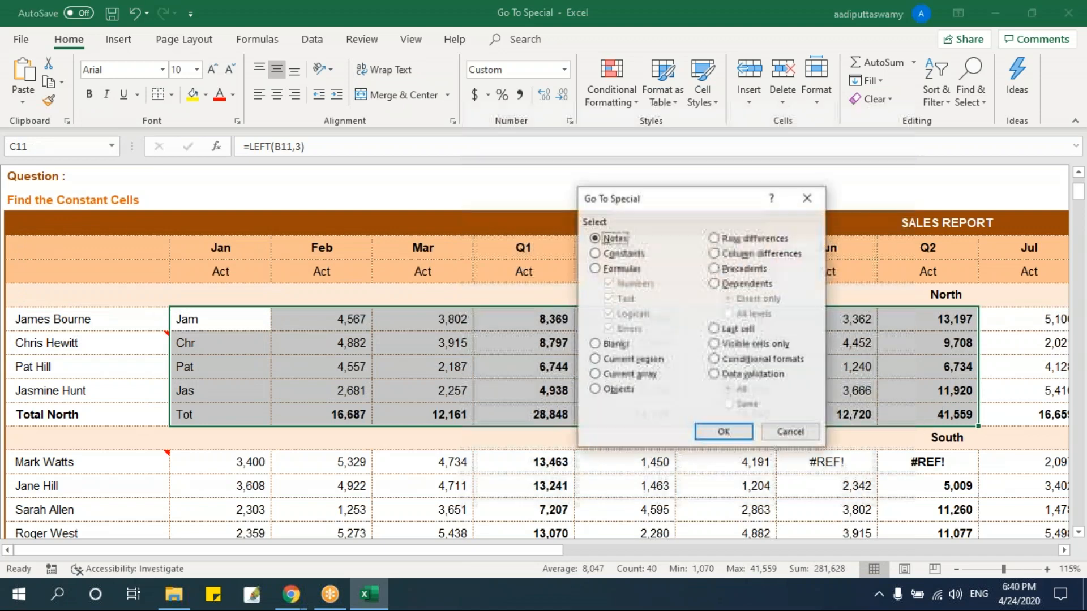
click(623, 270)
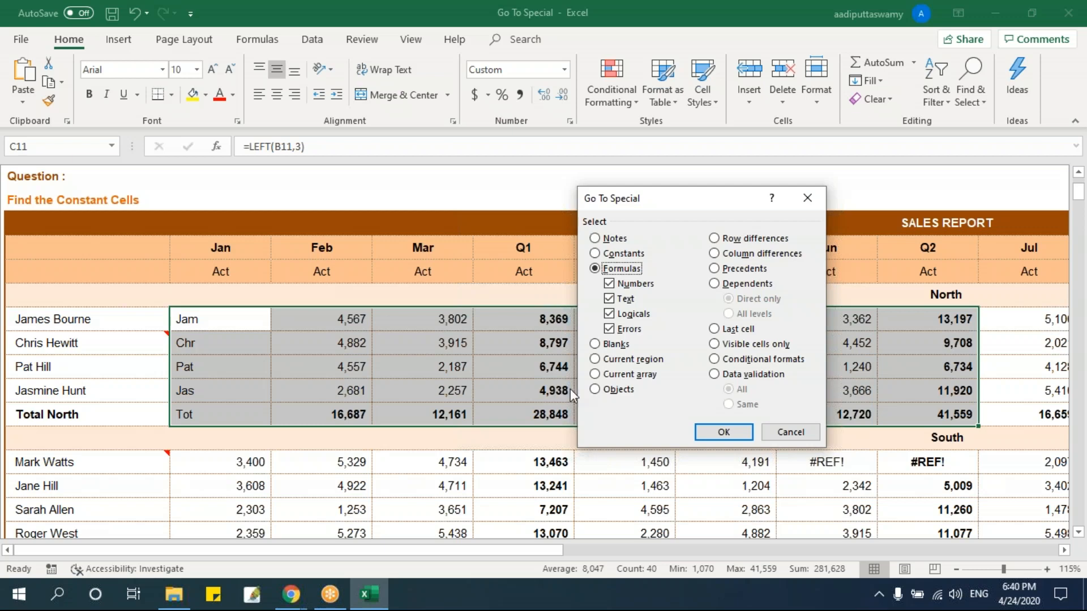
click(617, 299)
click(620, 314)
click(623, 329)
click(724, 432)
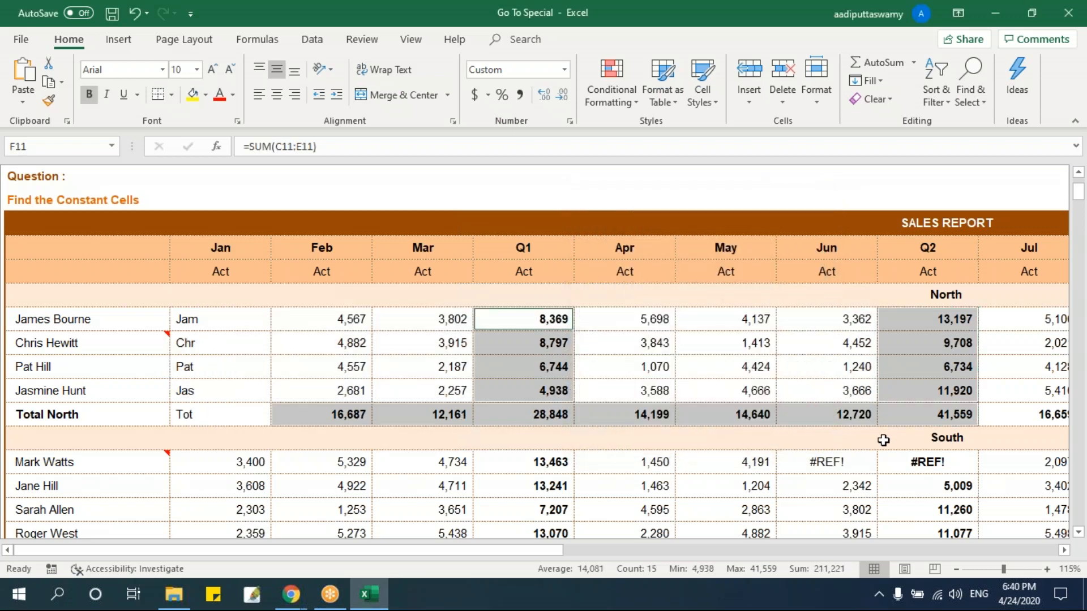
Reselect C11:J15 and use Go To Special to pick only Formulas returning Text.
drag(244, 326, 928, 416)
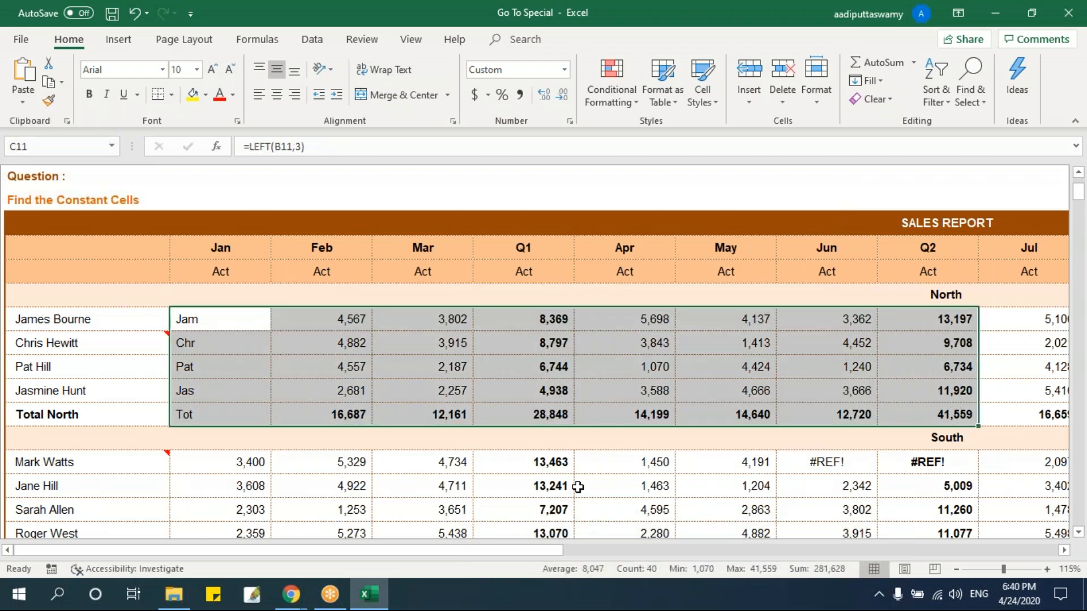
key(F5)
click(625, 406)
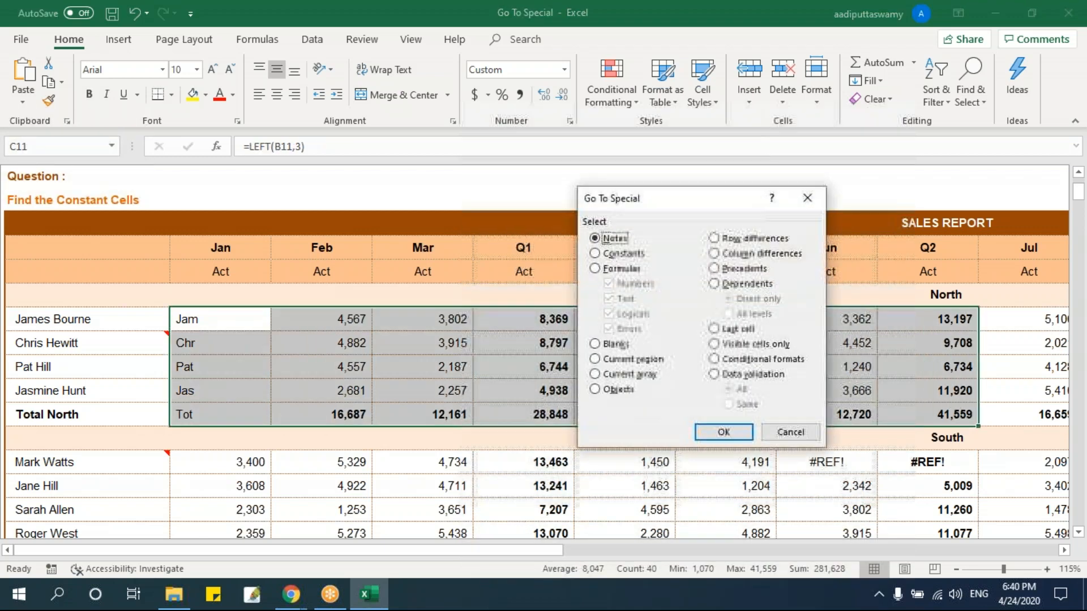
click(625, 271)
click(628, 285)
click(631, 314)
click(628, 330)
click(722, 433)
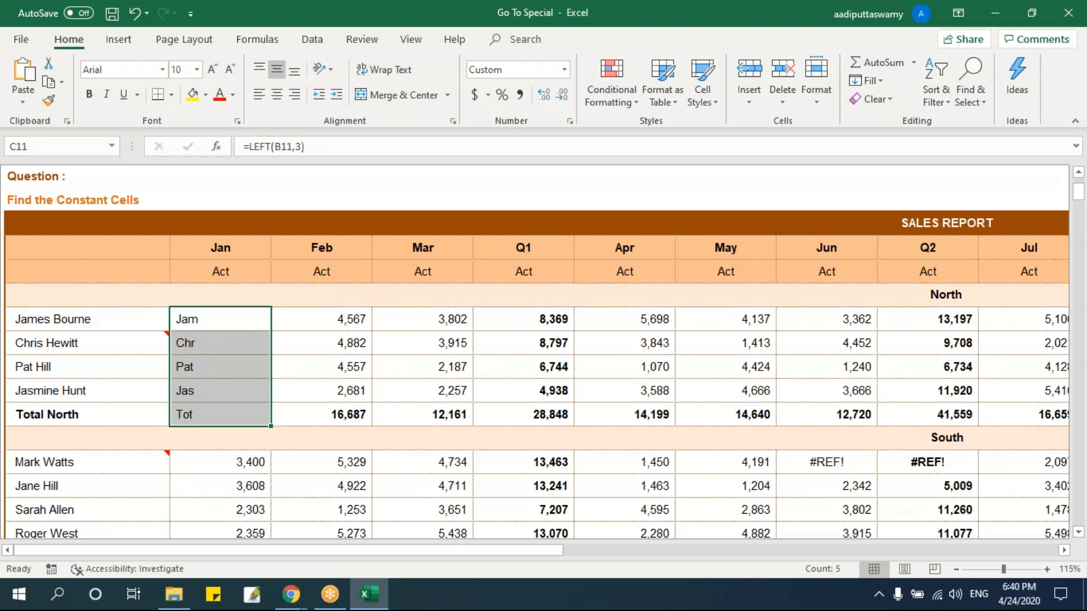
Open the workbook's Blanks practice sheet at its sales report.
scroll(450, 354, up, 3)
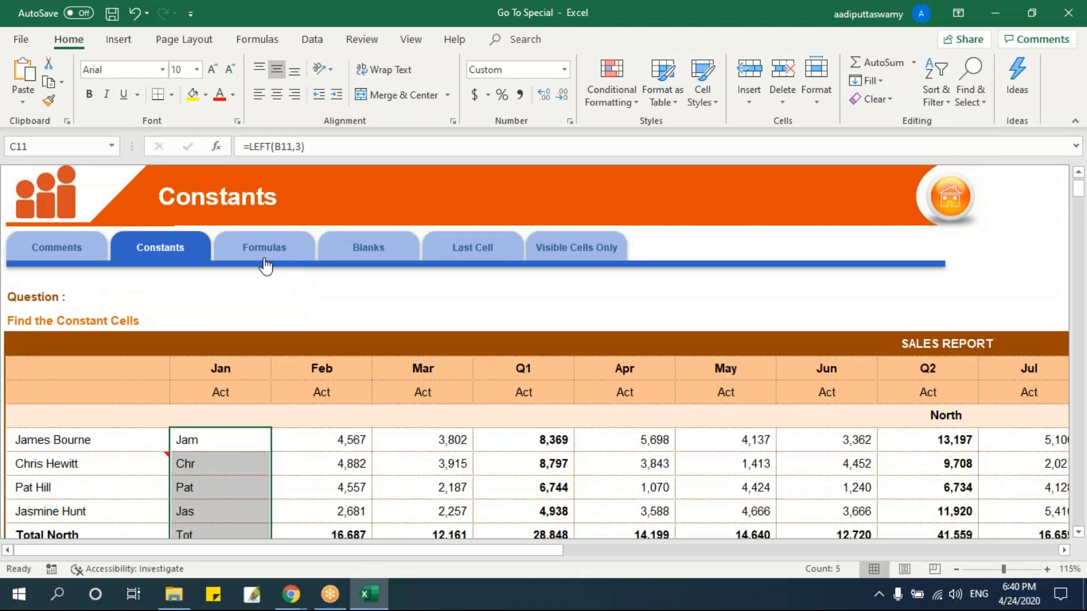
click(385, 253)
scroll(523, 366, down, 2)
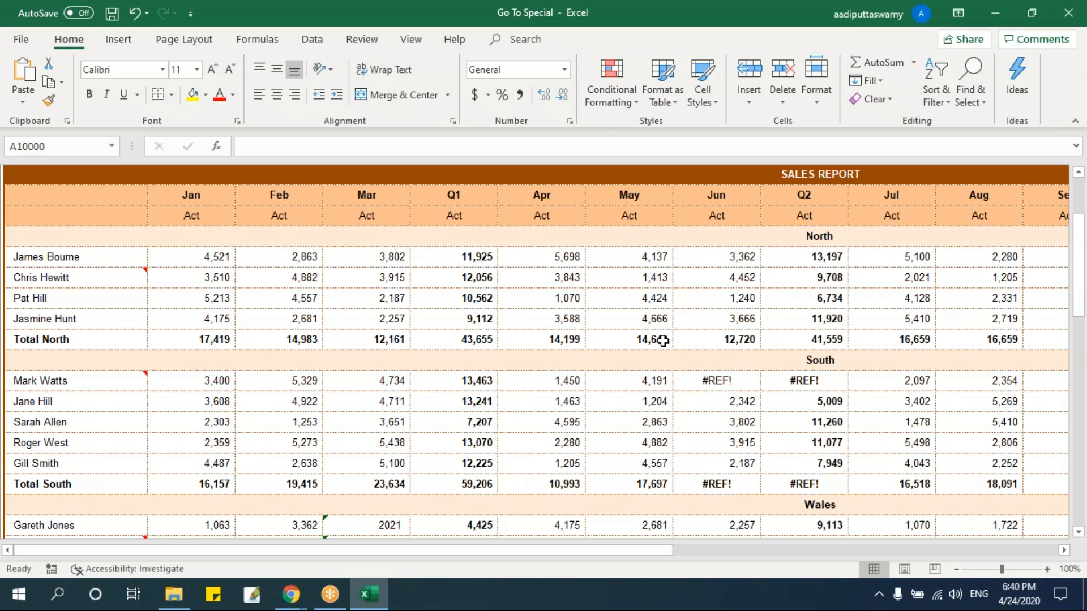
Clear the contents of C12, G13, J13, K12, F14, D14 and L14 in the North region.
click(226, 284)
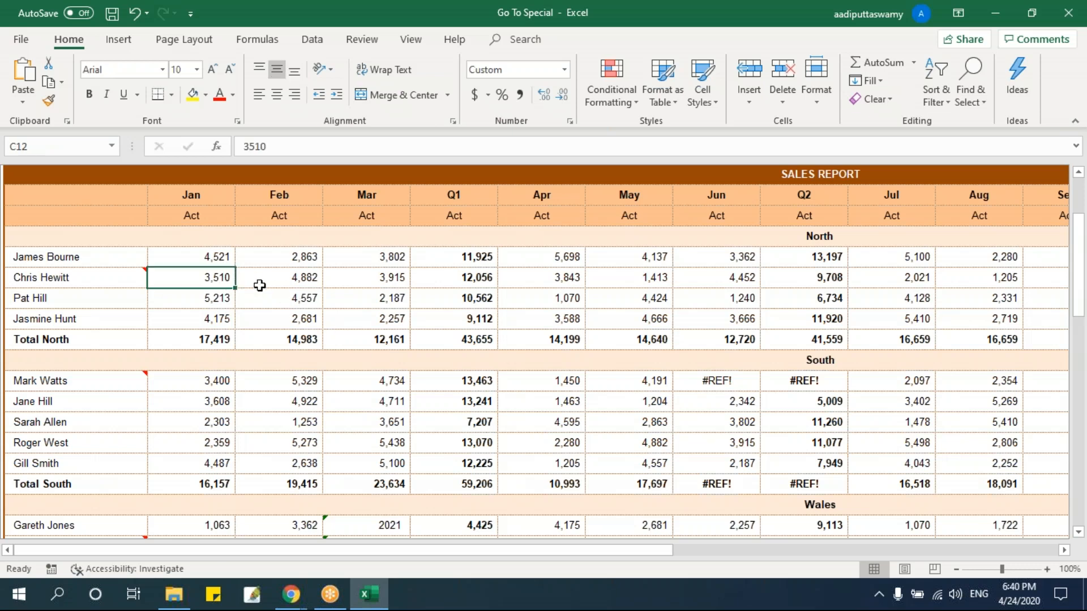
key(Delete)
click(542, 299)
key(Delete)
click(804, 299)
key(Delete)
click(917, 277)
key(Delete)
click(446, 320)
key(Delete)
click(222, 338)
click(287, 318)
key(Delete)
click(998, 318)
key(Delete)
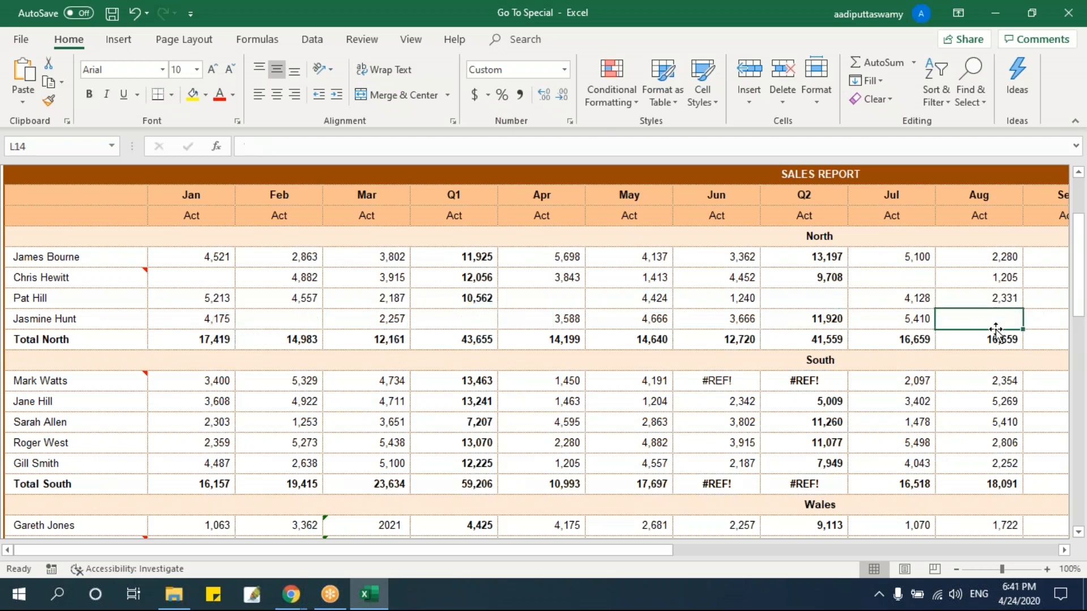
Select the North block B11:L15 and use Go To Special to pick only its Blanks.
drag(119, 258, 157, 278)
drag(435, 314, 970, 337)
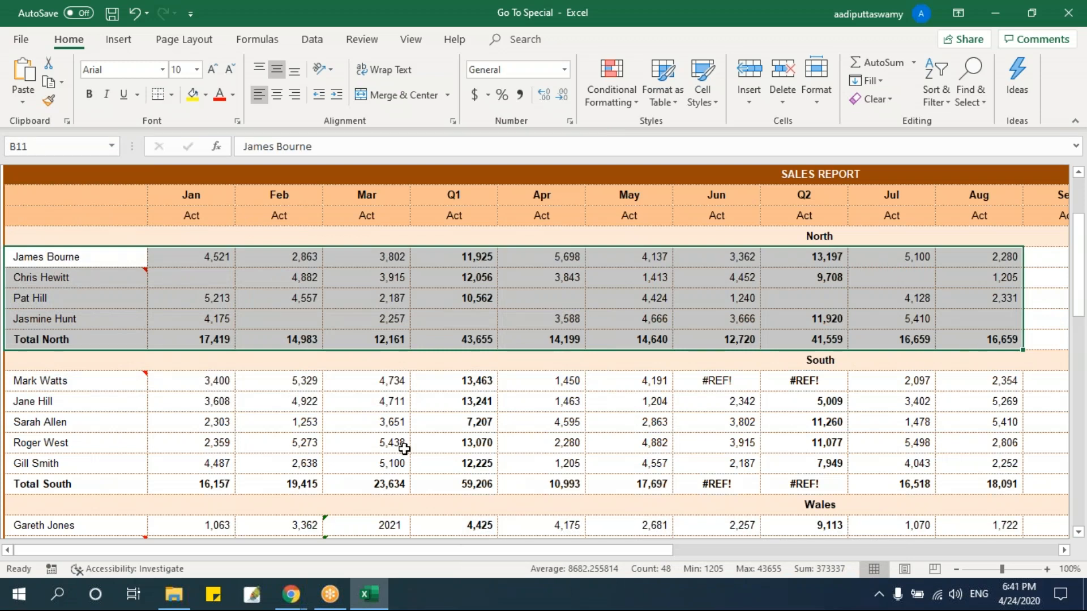
key(ctrl+g)
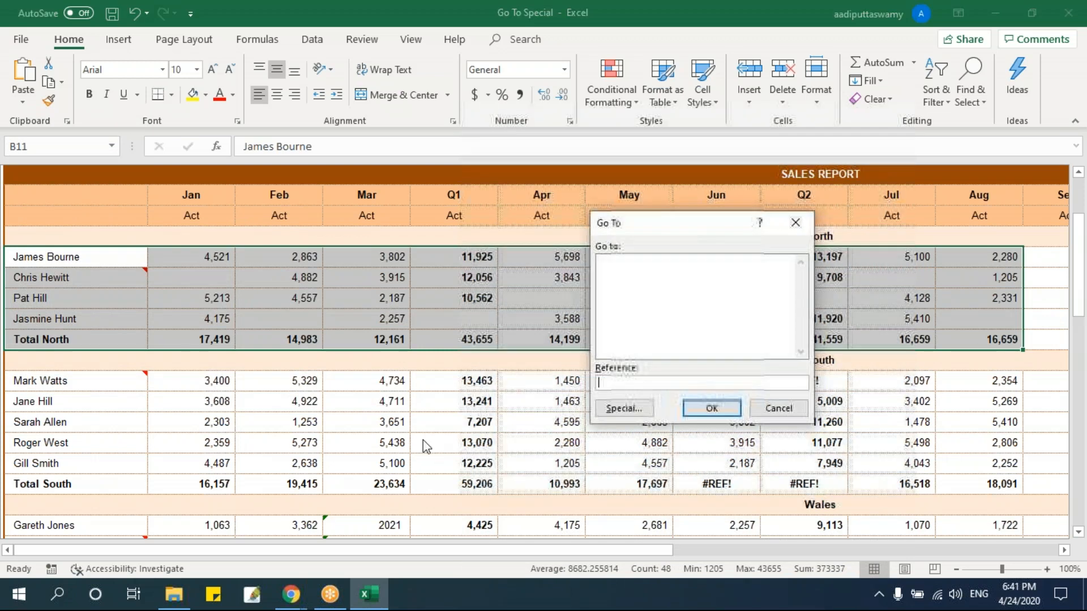
click(623, 407)
click(618, 344)
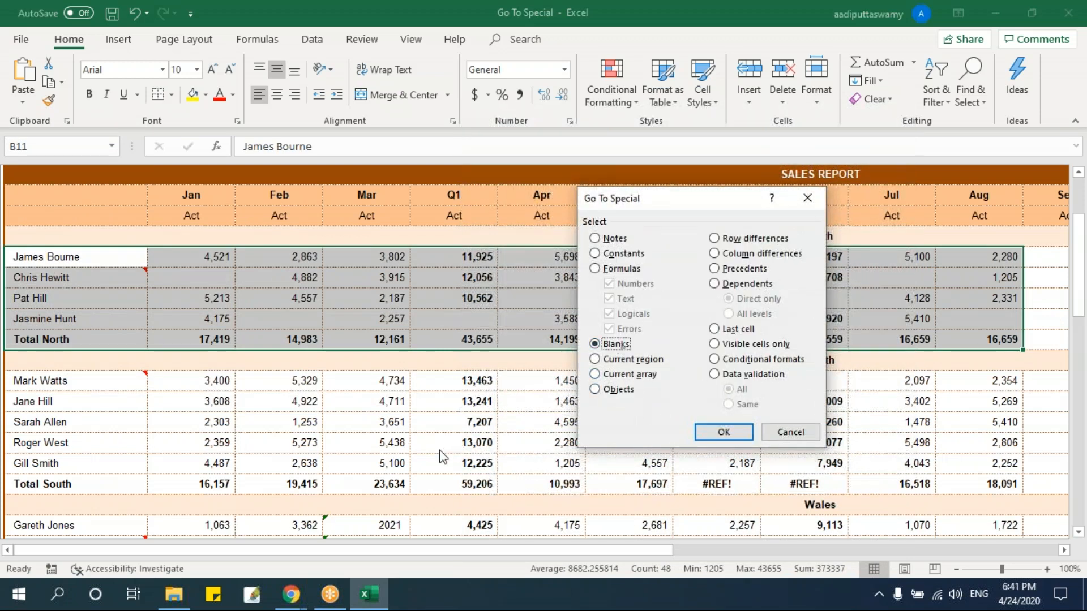
click(720, 432)
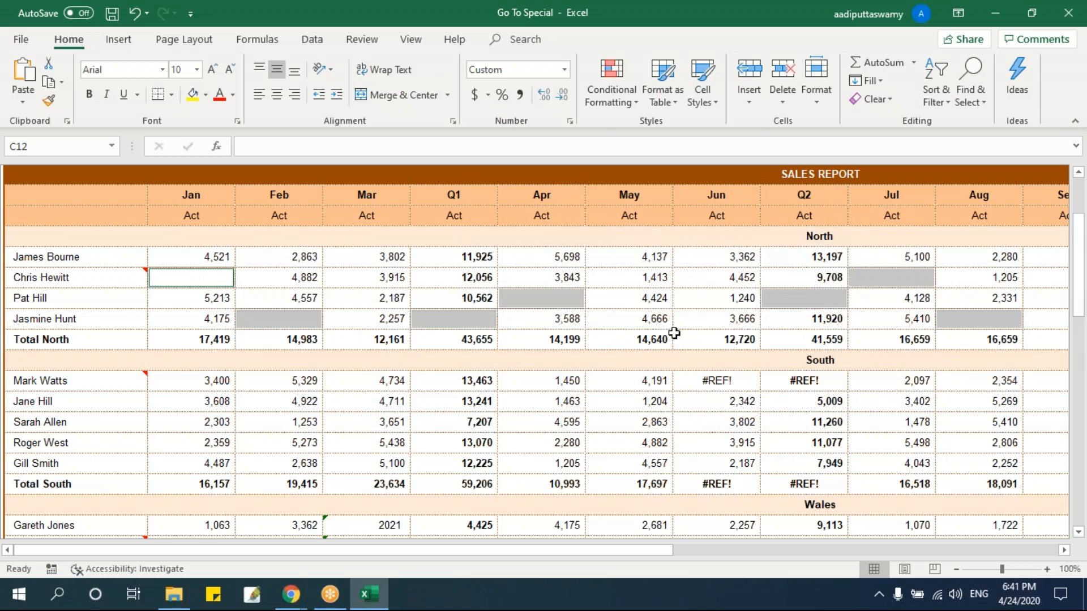
Try filling the blank North cells individually by entering 0 in C12 and D14, and undo both entries.
click(395, 278)
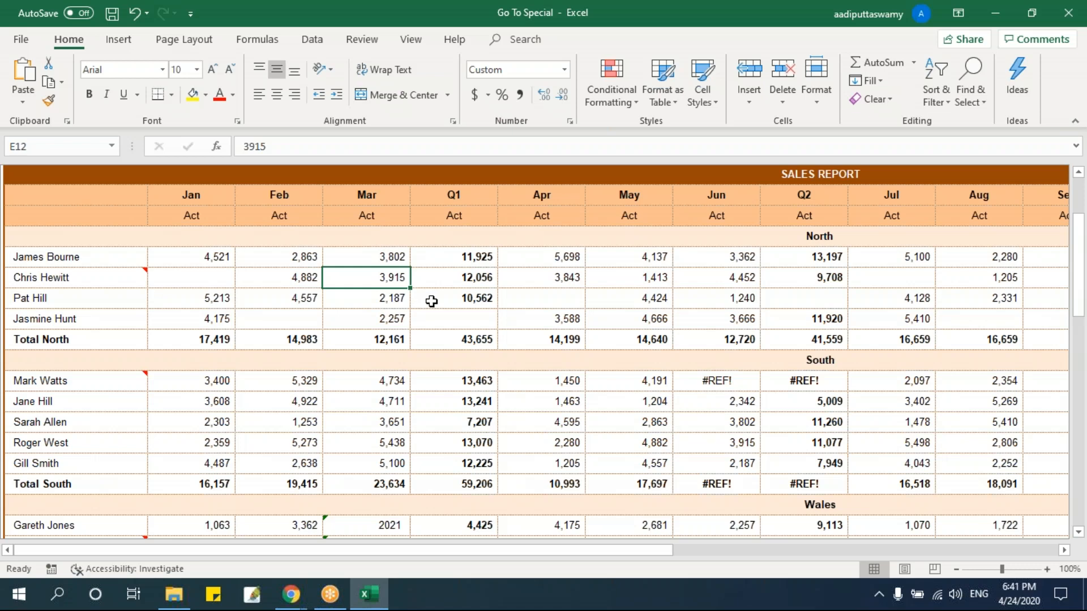
click(297, 313)
click(209, 276)
click(275, 316)
click(443, 325)
click(544, 299)
click(214, 284)
text(0)
click(342, 338)
click(301, 318)
text(0)
click(374, 365)
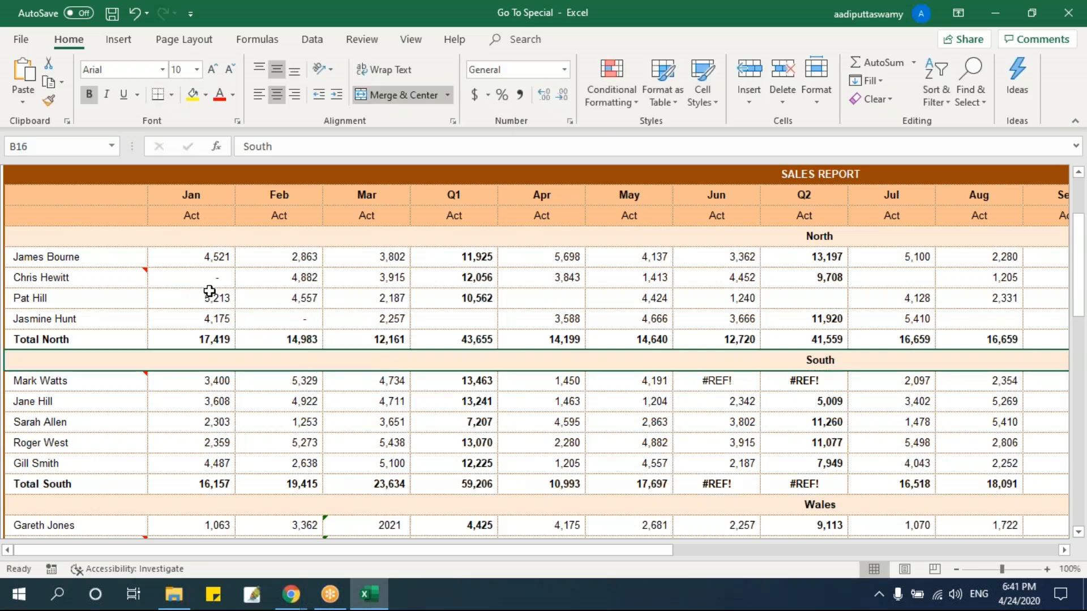
key(ctrl+z)
key(ctrl+z)
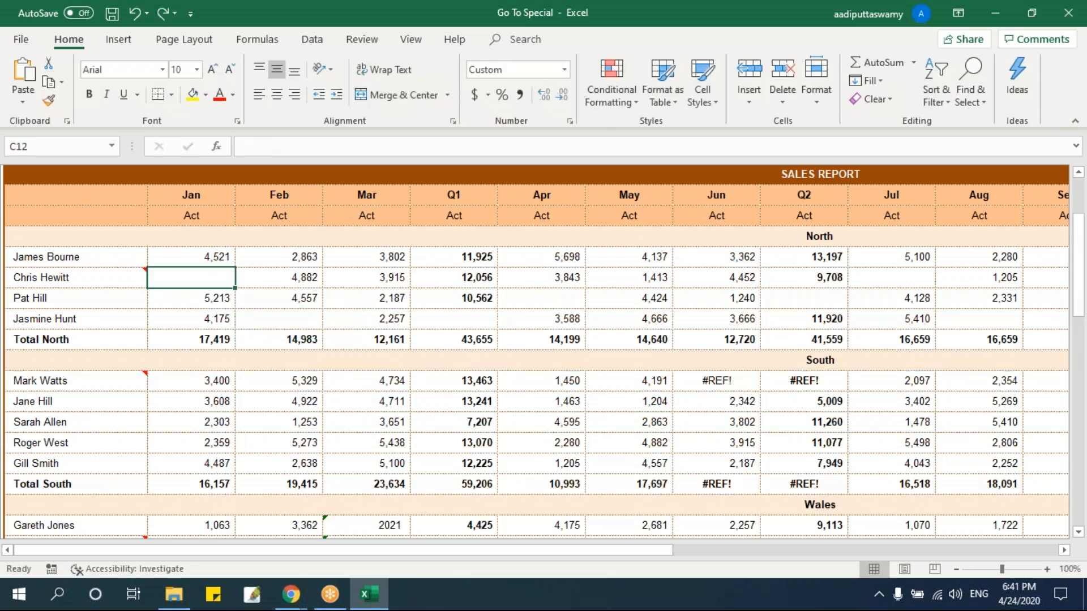
Pick the Blanks within B11:L15 using Go To Special and fill them with yellow.
drag(99, 257, 962, 340)
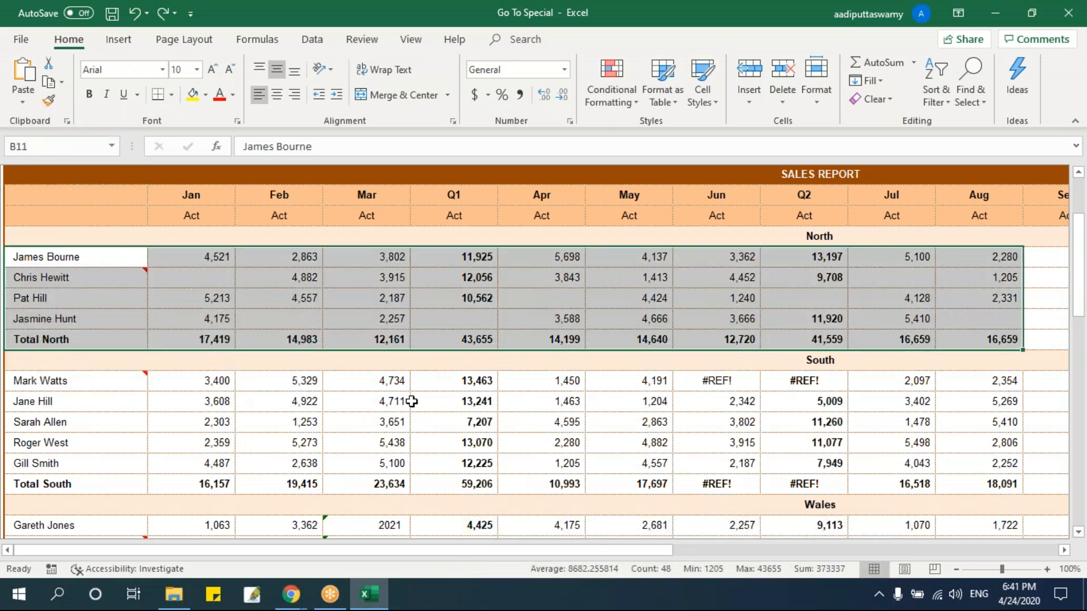
key(ctrl+g)
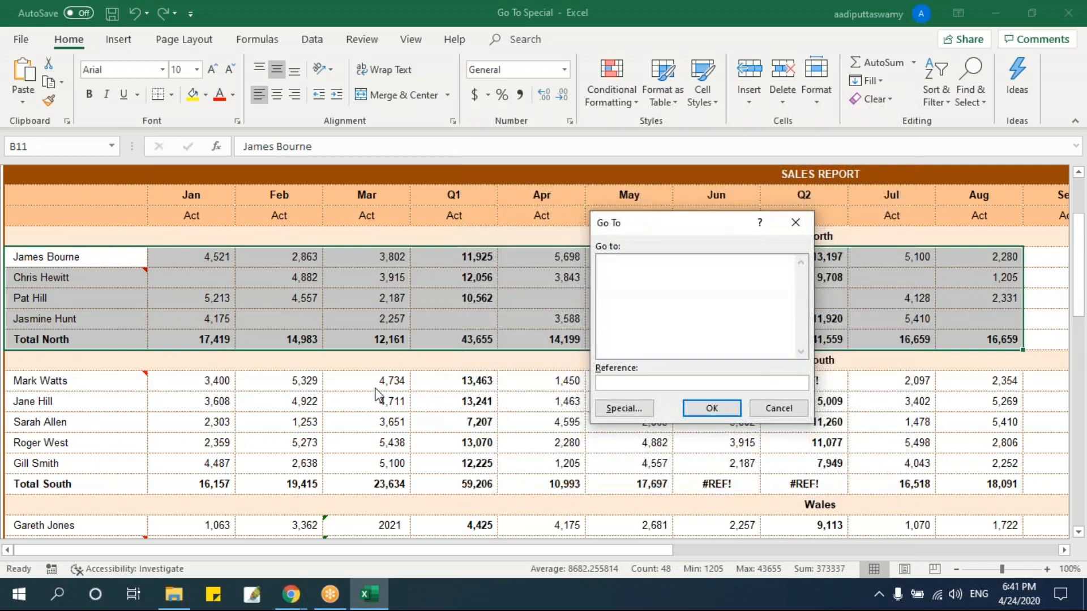
click(595, 413)
click(618, 343)
click(726, 432)
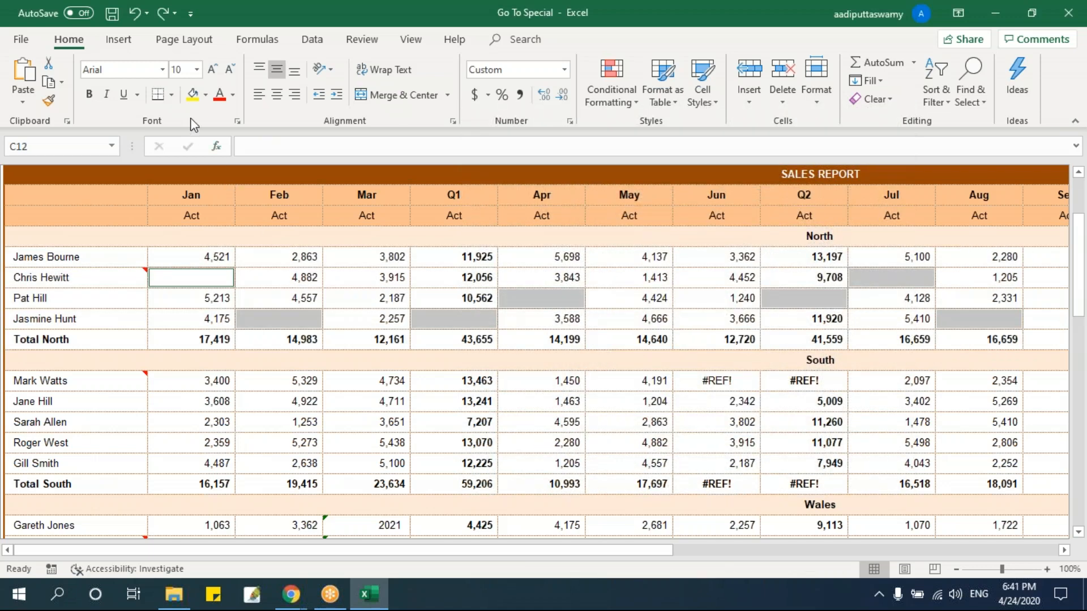
click(192, 94)
click(136, 277)
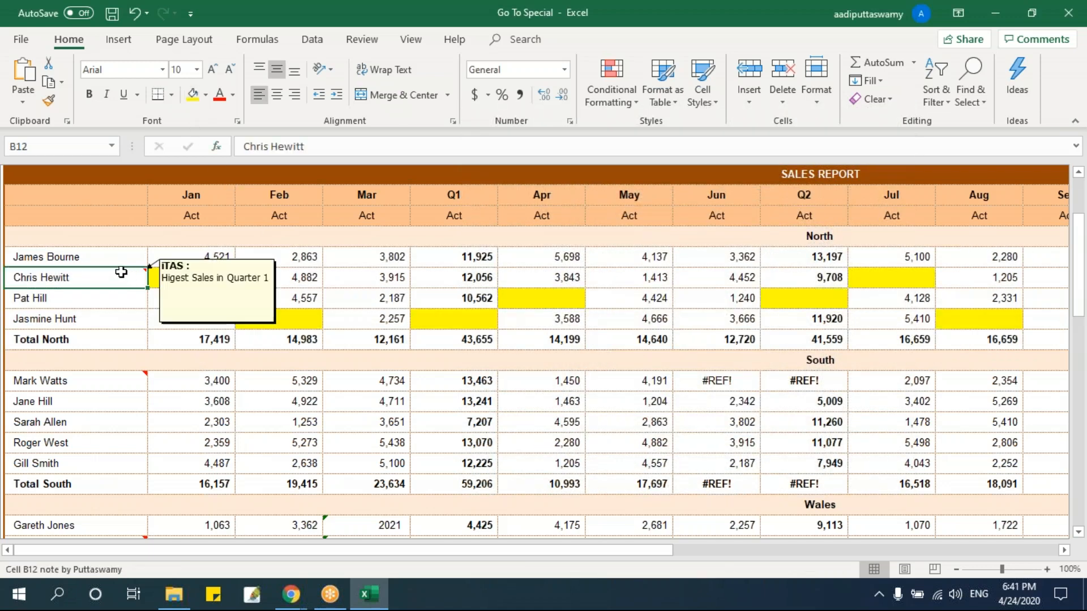
Pick the Blanks within the North block B11:L15 using Go To Special and enter 0 in all of them at once.
click(112, 257)
drag(241, 291, 994, 334)
key(ctrl+g)
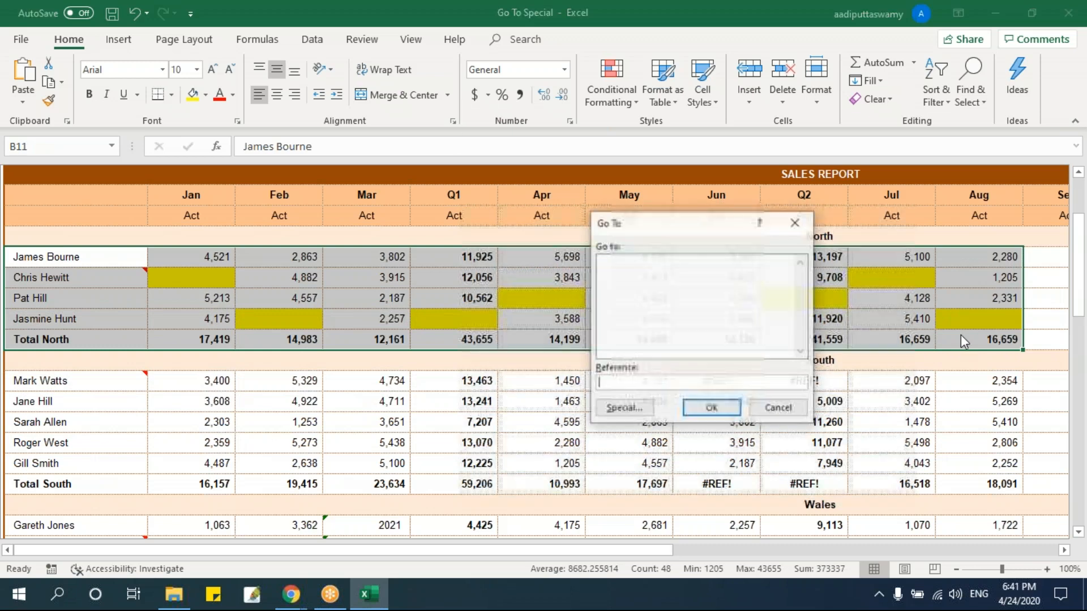
click(628, 409)
click(616, 344)
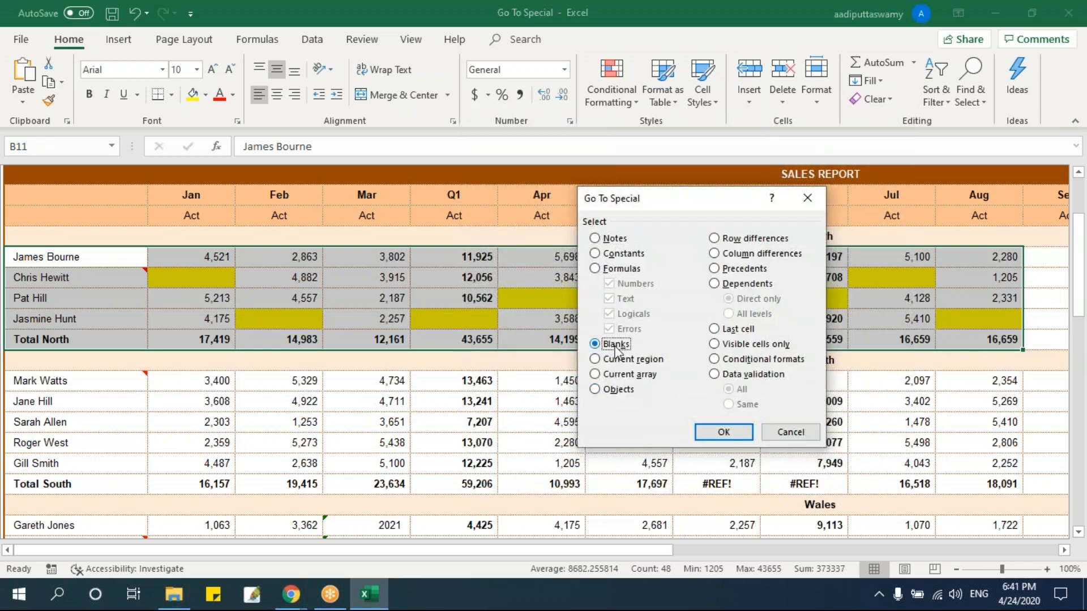
click(729, 431)
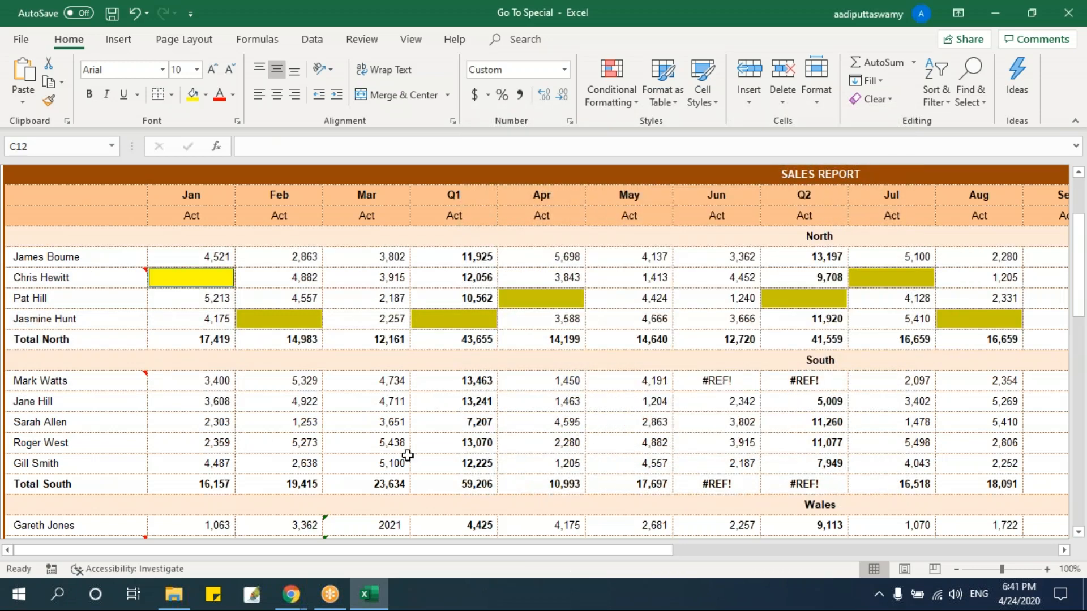
text(0)
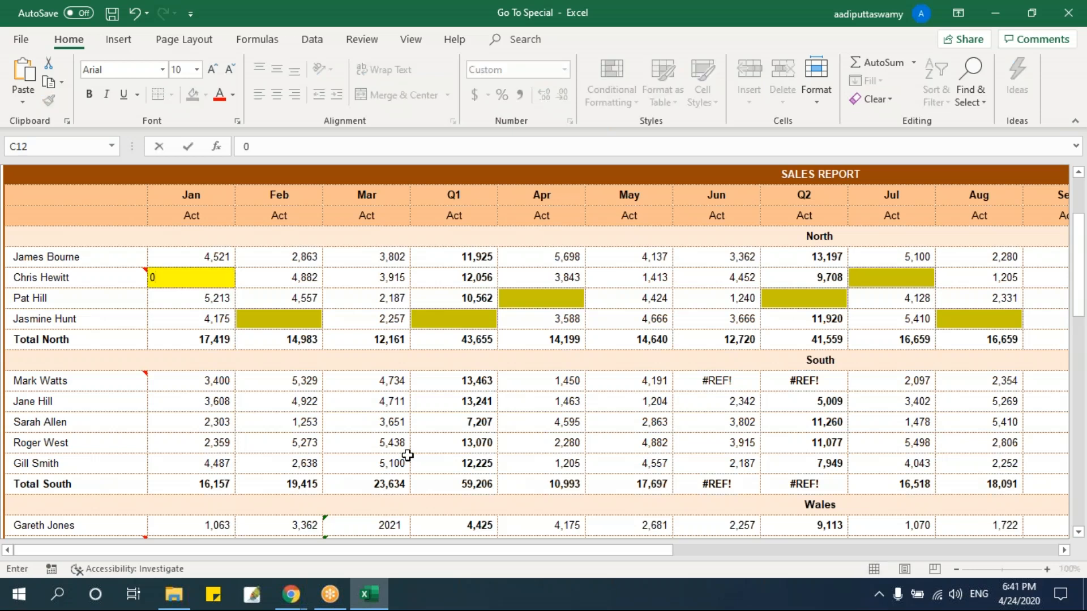
key(ctrl+Return)
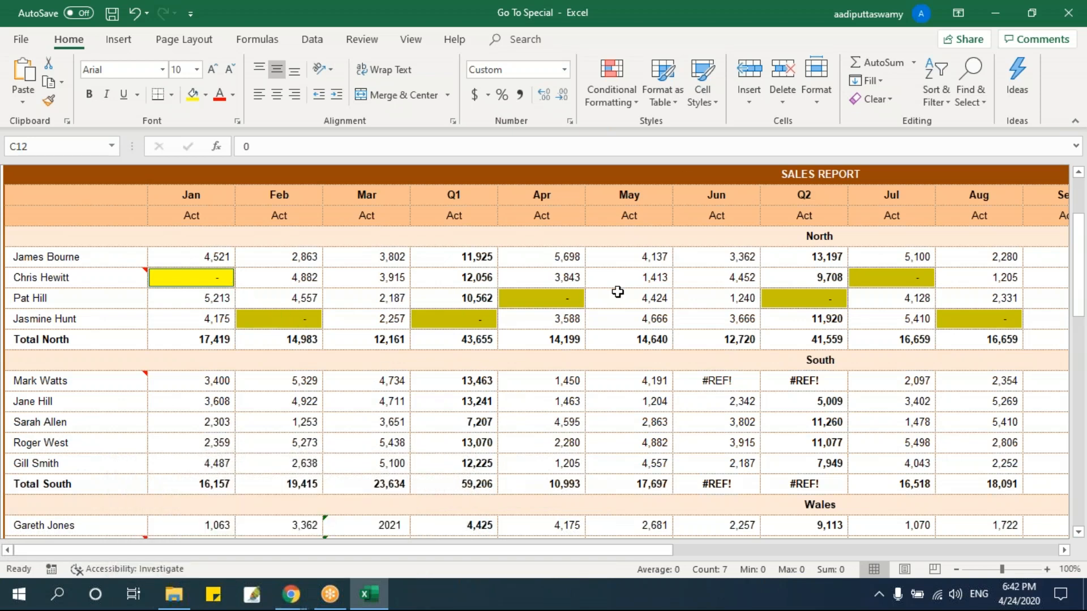
Try formatting the North block B11:L15 as Number with 0 decimal places.
drag(45, 256, 989, 342)
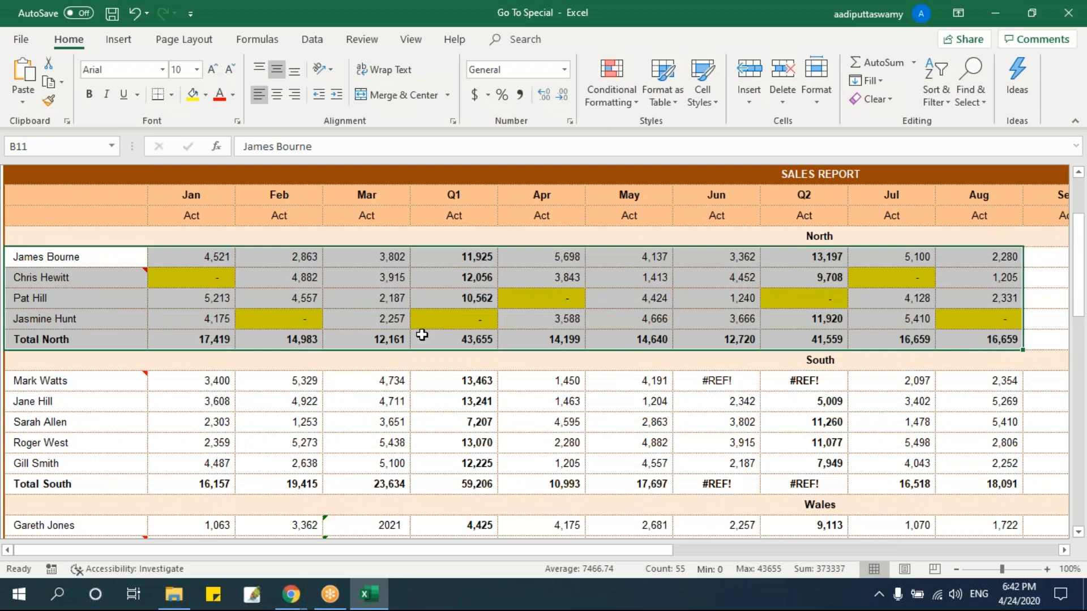
key(ctrl+1)
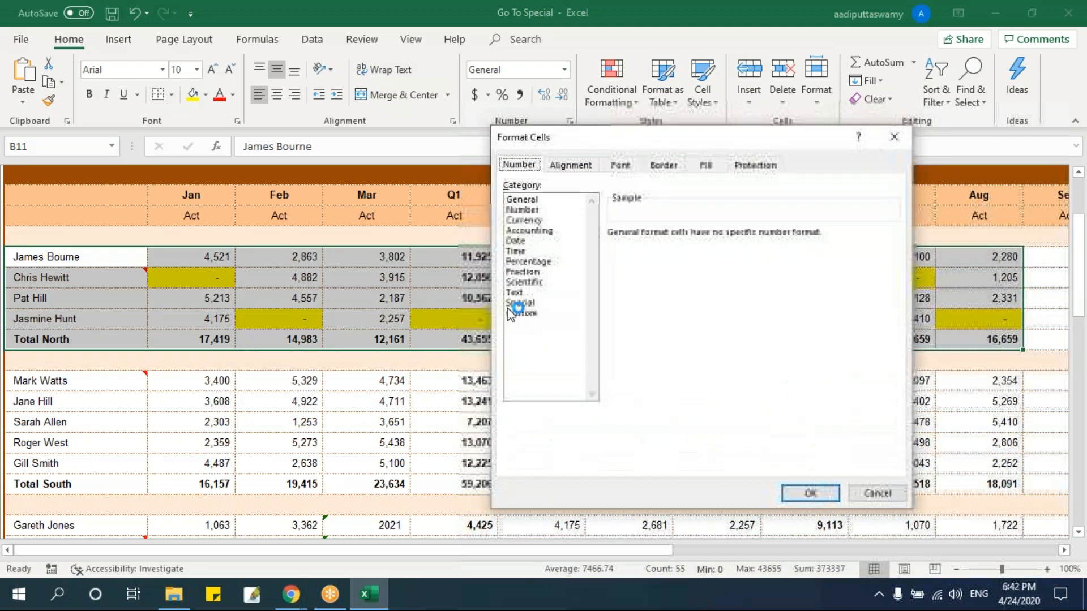
click(523, 209)
click(716, 238)
click(717, 238)
click(810, 493)
click(453, 381)
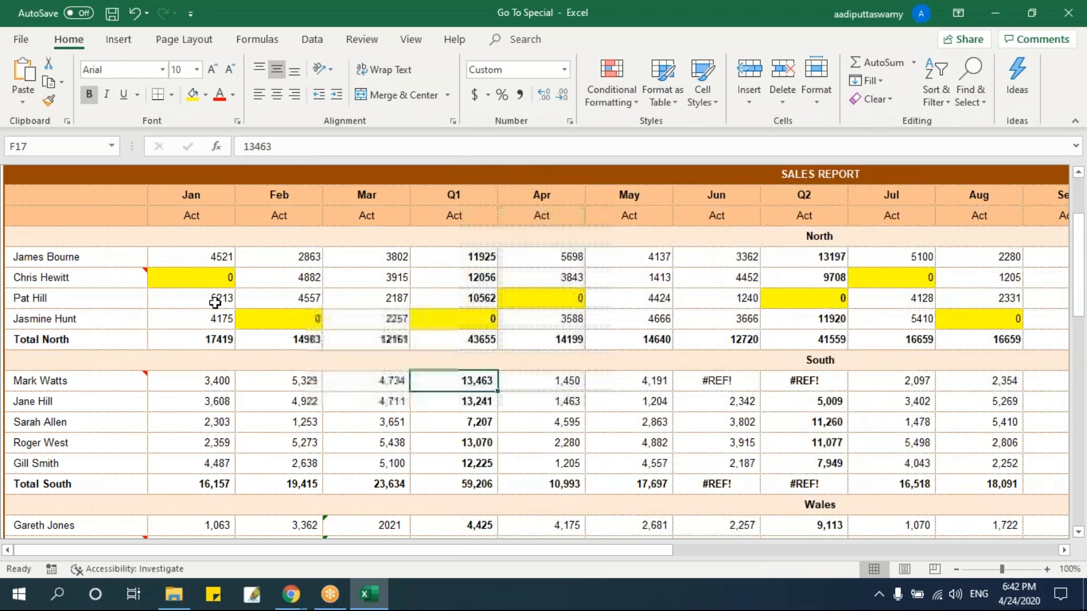
Undo the number formatting, the zero entries and the yellow fill in the North block.
click(206, 276)
key(ctrl+z)
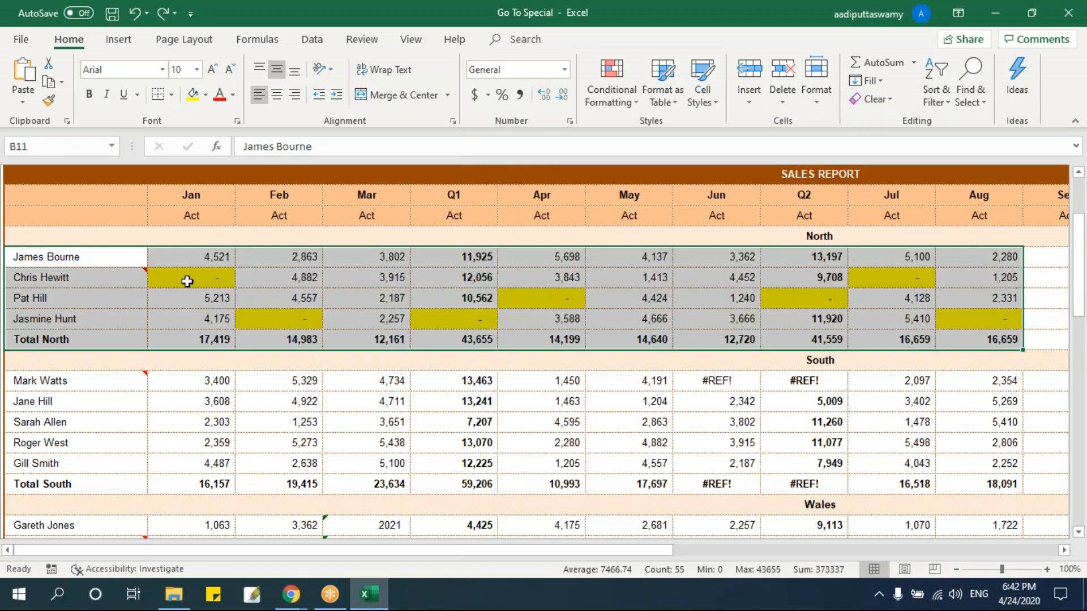
key(ctrl+z)
key(ctrl+z)
Format the North block B11:L15 as Number with 0 decimal places and no thousands separator.
click(167, 336)
drag(123, 263, 961, 344)
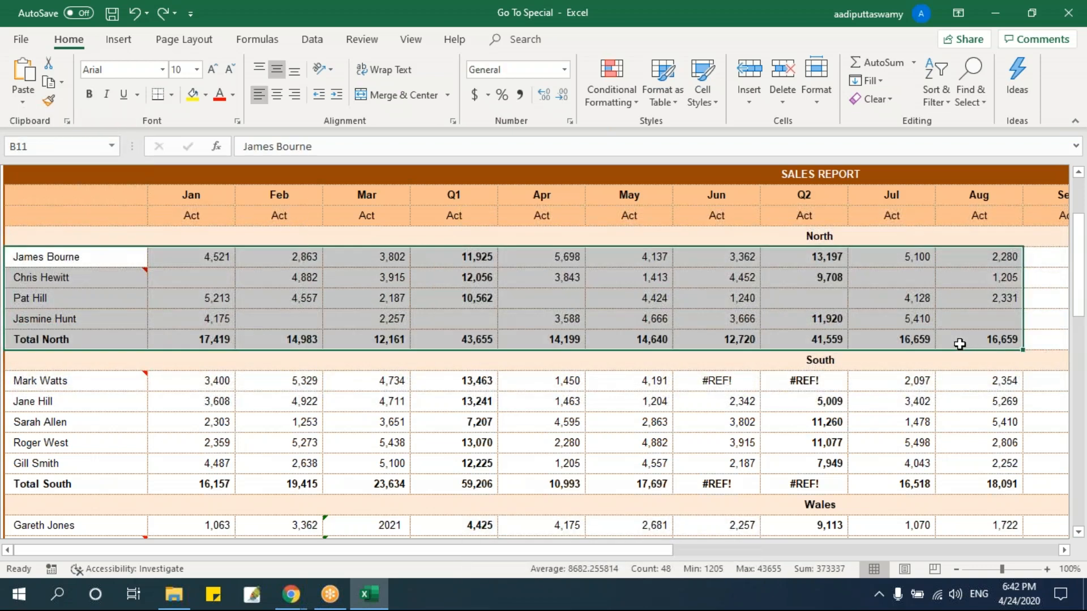
key(ctrl+1)
click(549, 210)
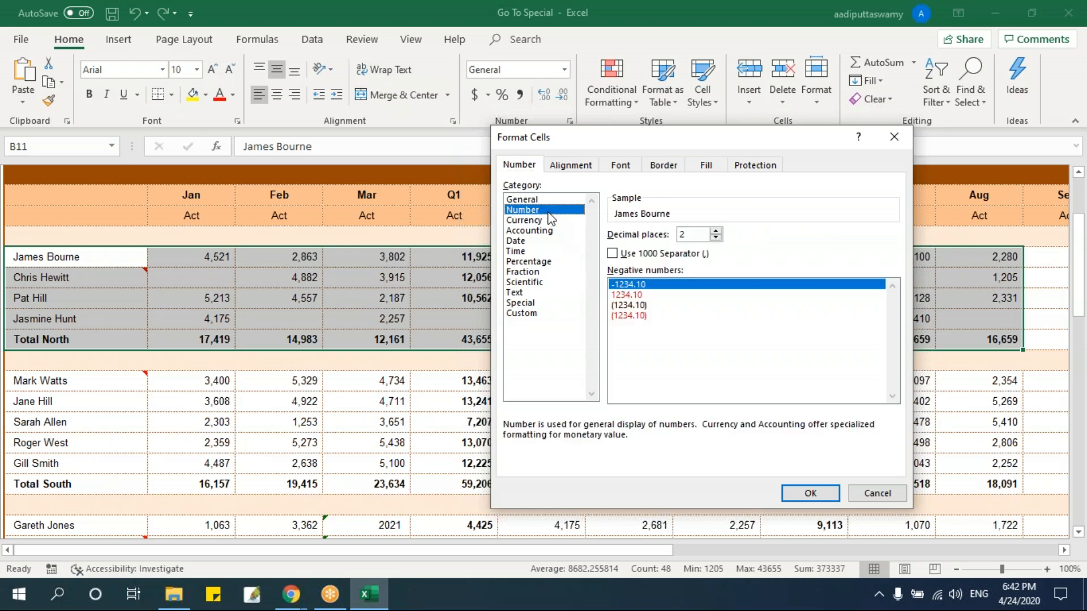
click(716, 237)
click(716, 237)
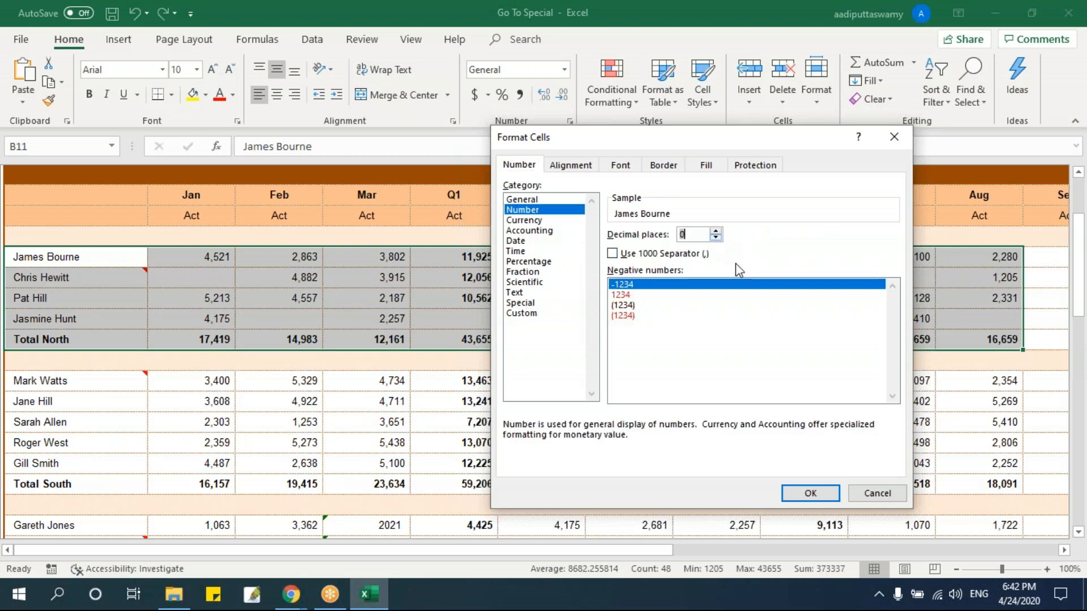
click(811, 493)
click(456, 380)
Select B11:L15, pick only its Blanks with Go To Special, and fill them with yellow.
drag(104, 260, 768, 342)
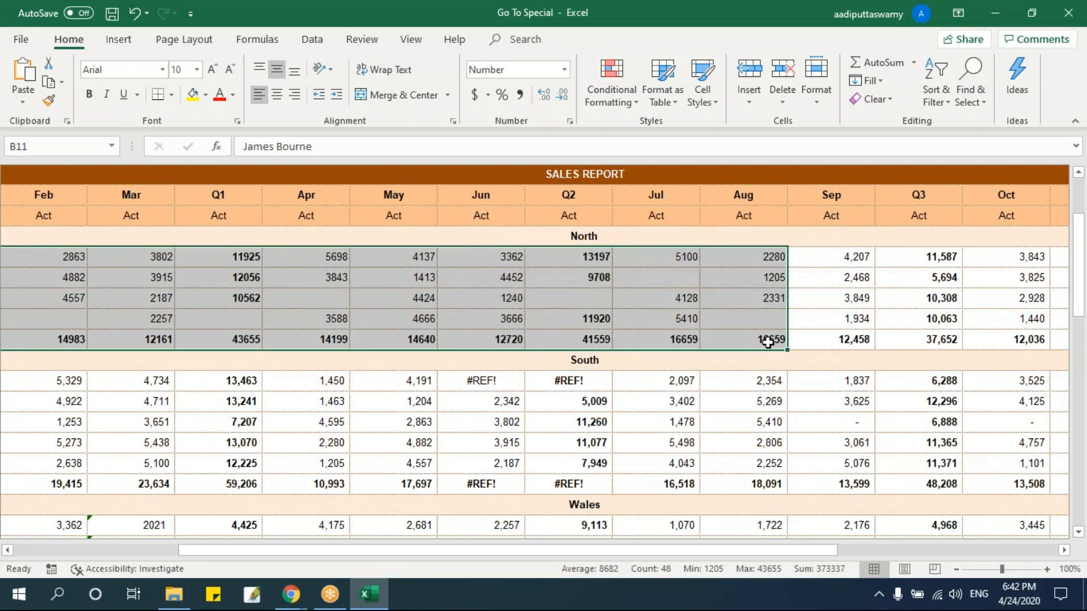
key(ctrl+g)
click(625, 406)
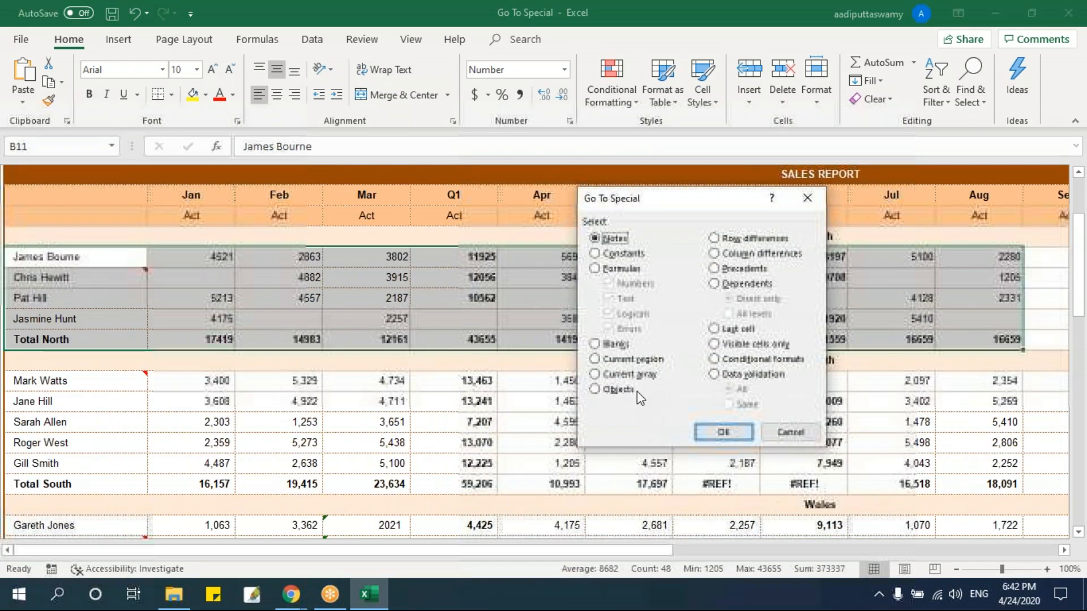
click(616, 345)
click(724, 431)
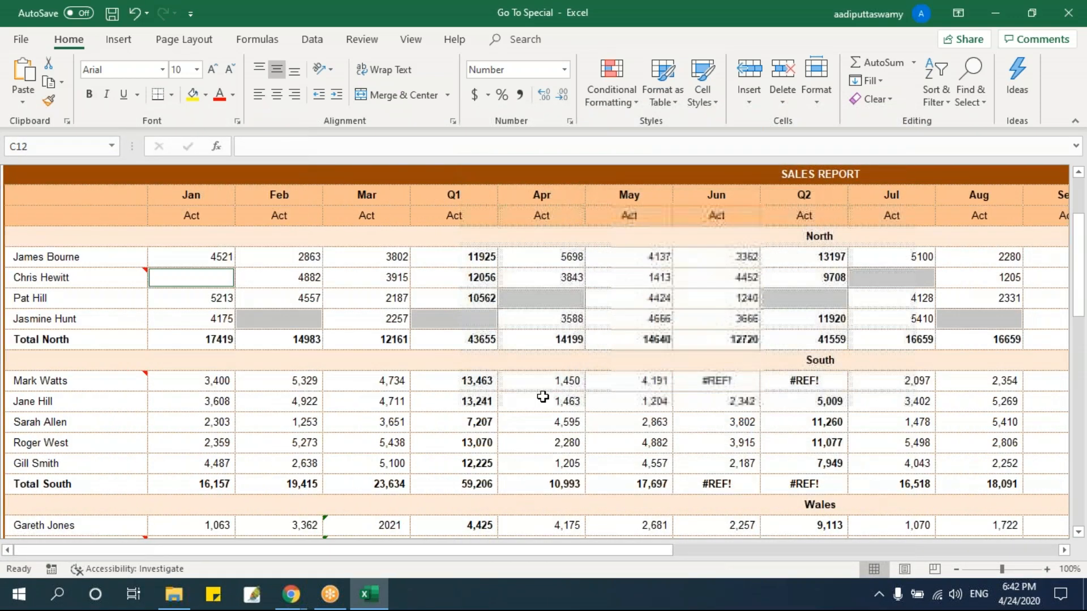
click(192, 94)
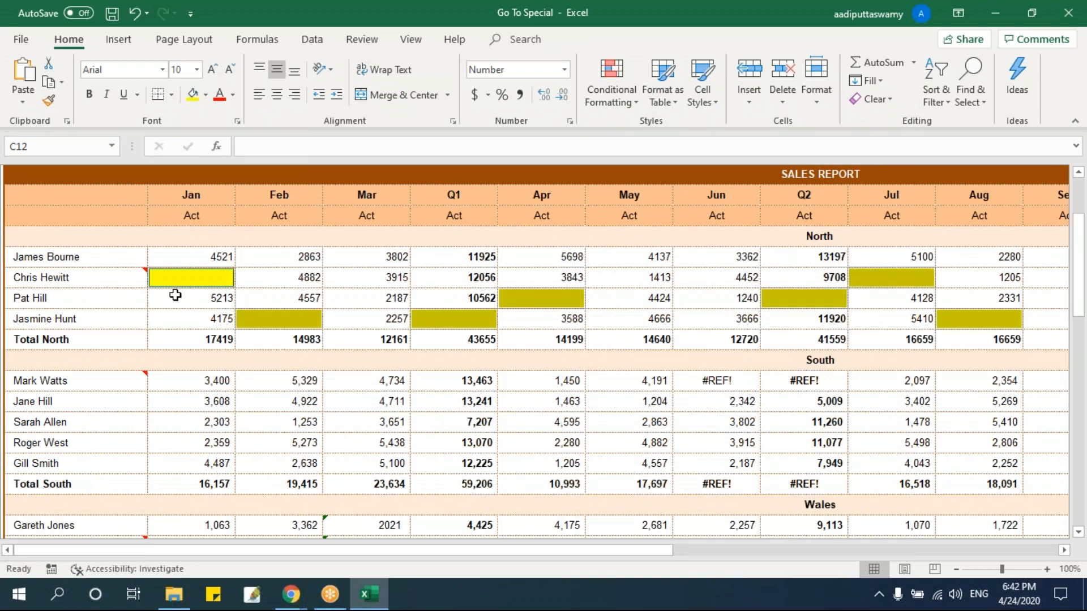
Pick the yellow Blanks within B11:L15 using Go To Special and enter 0 in all of them simultaneously.
drag(45, 256, 951, 340)
key(F5)
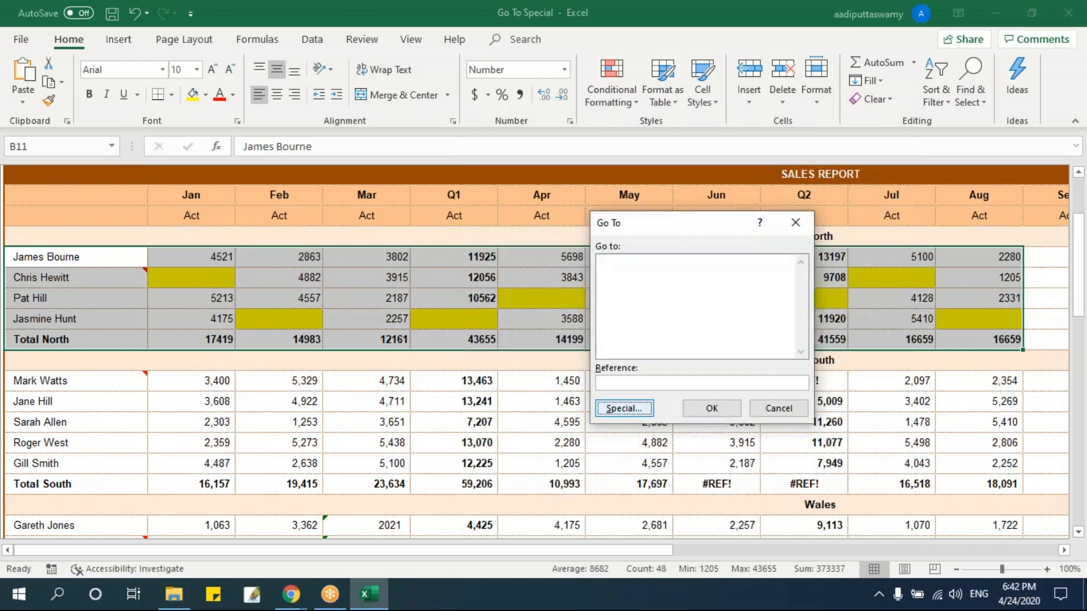
click(626, 408)
click(612, 343)
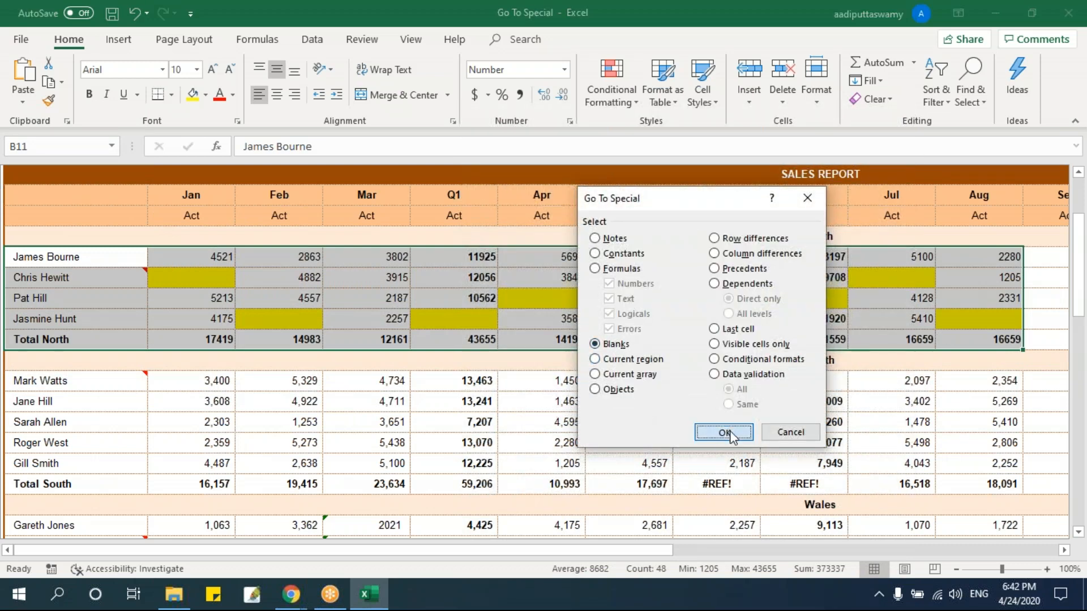
click(724, 432)
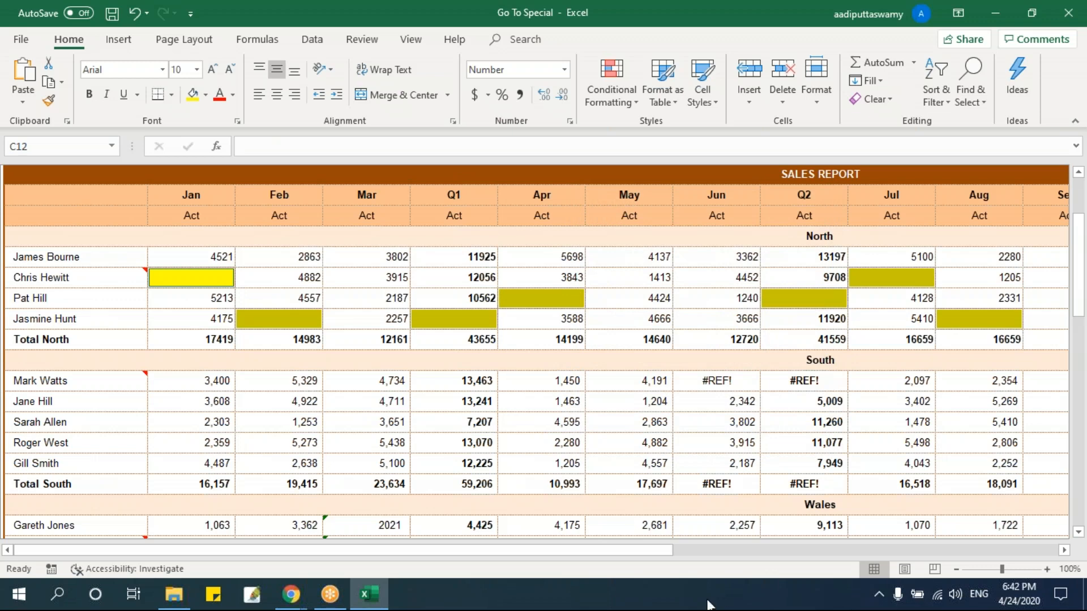
text(0)
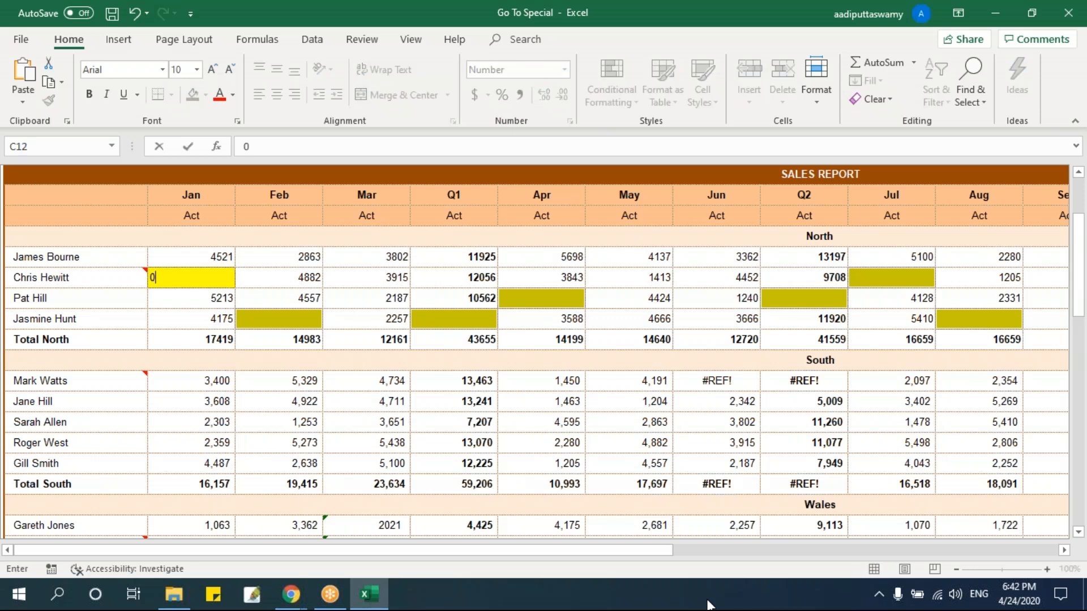
key(ctrl+Return)
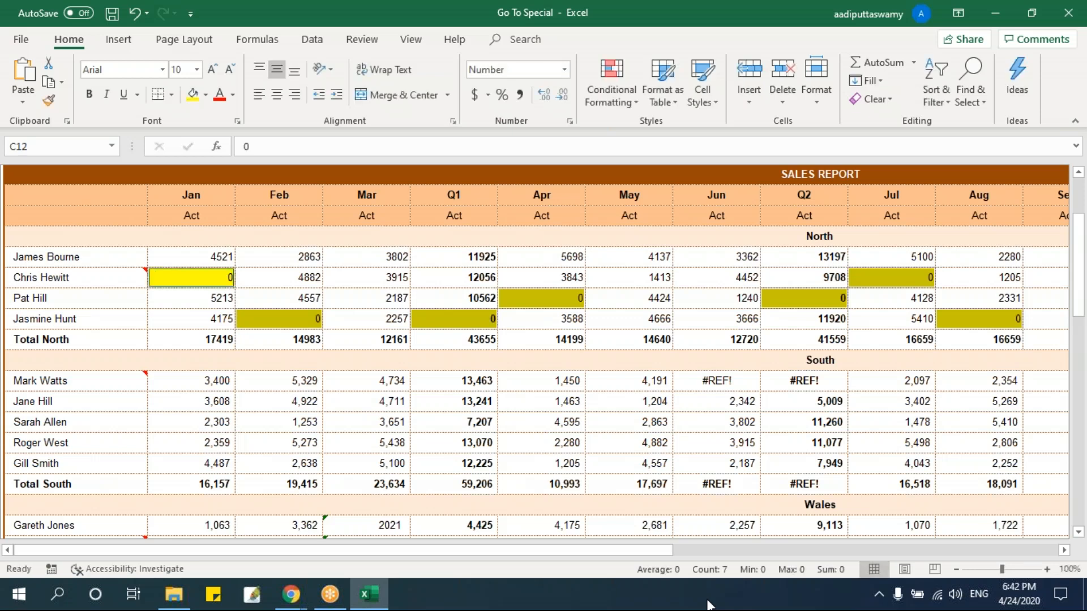
click(391, 284)
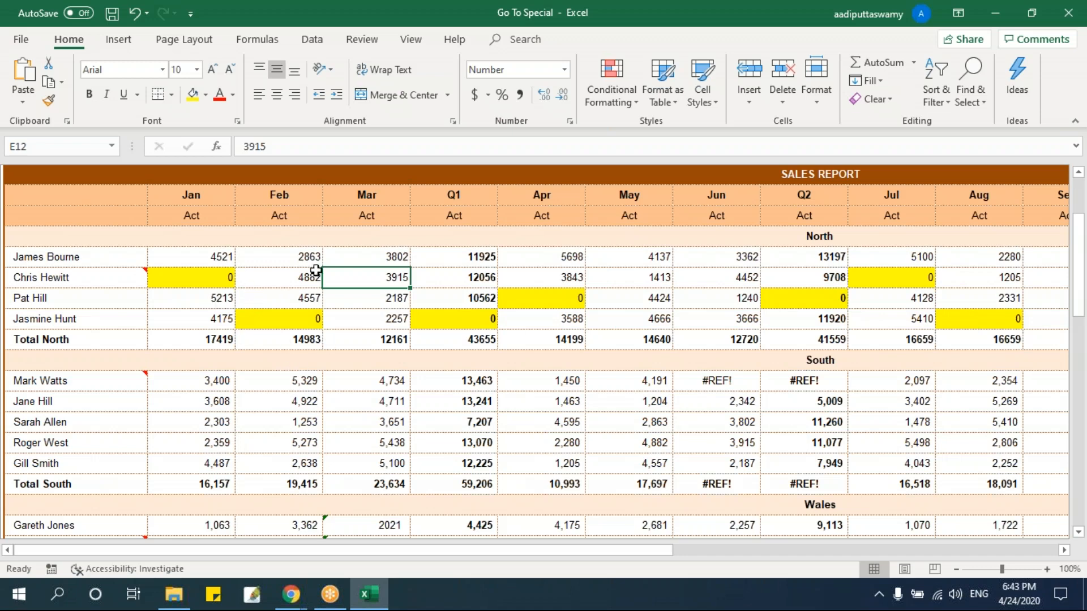
drag(131, 261, 957, 344)
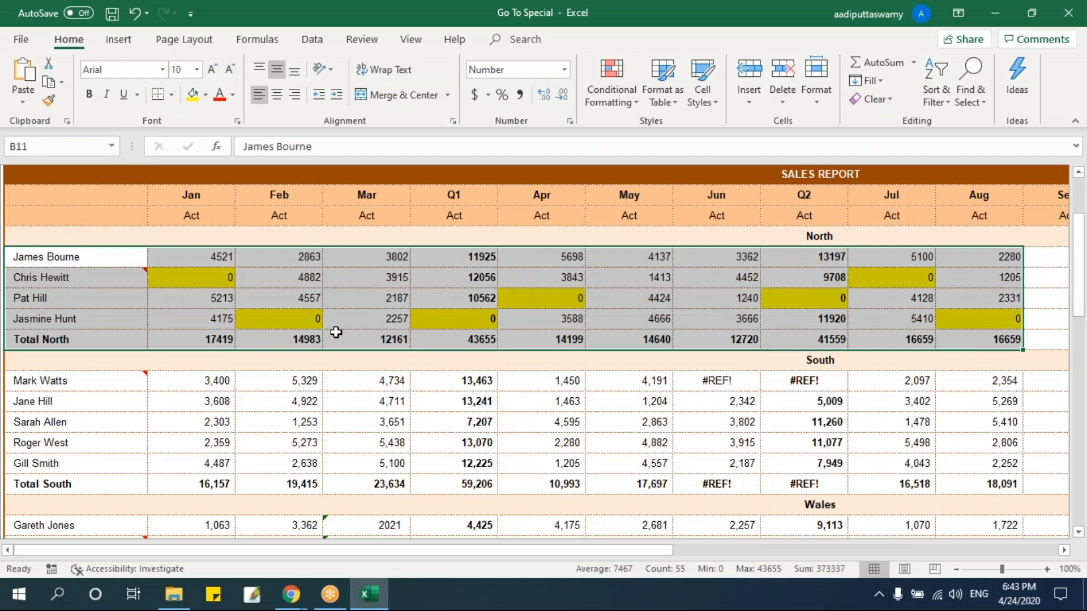
click(189, 276)
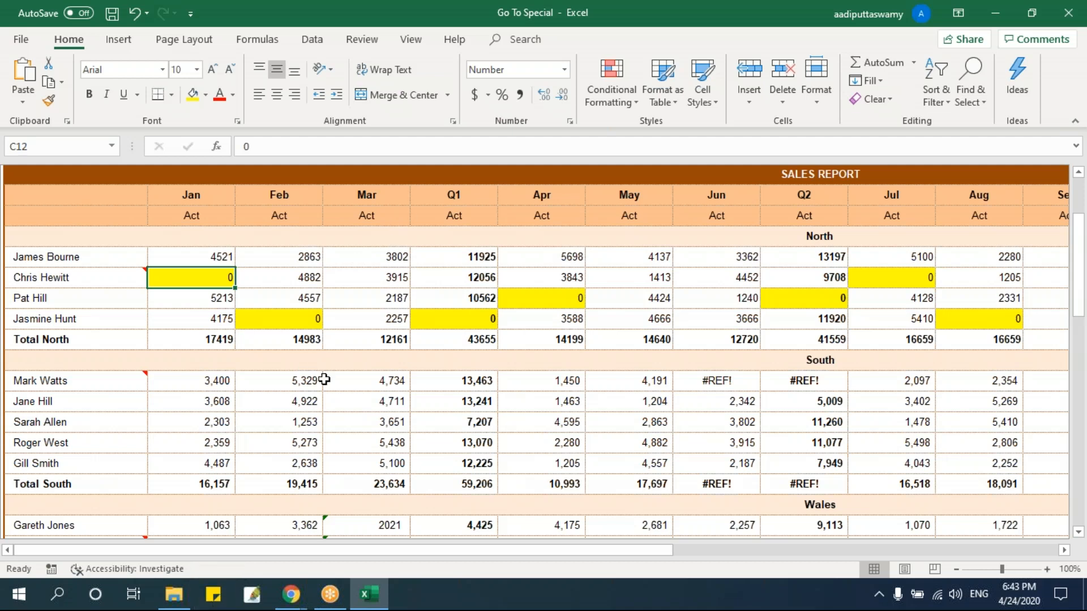
Select the separate Wales cells C25, E26, G25, H25 and I26 together and replace their contents with 0 in one entry.
scroll(311, 381, down, 4)
click(233, 304)
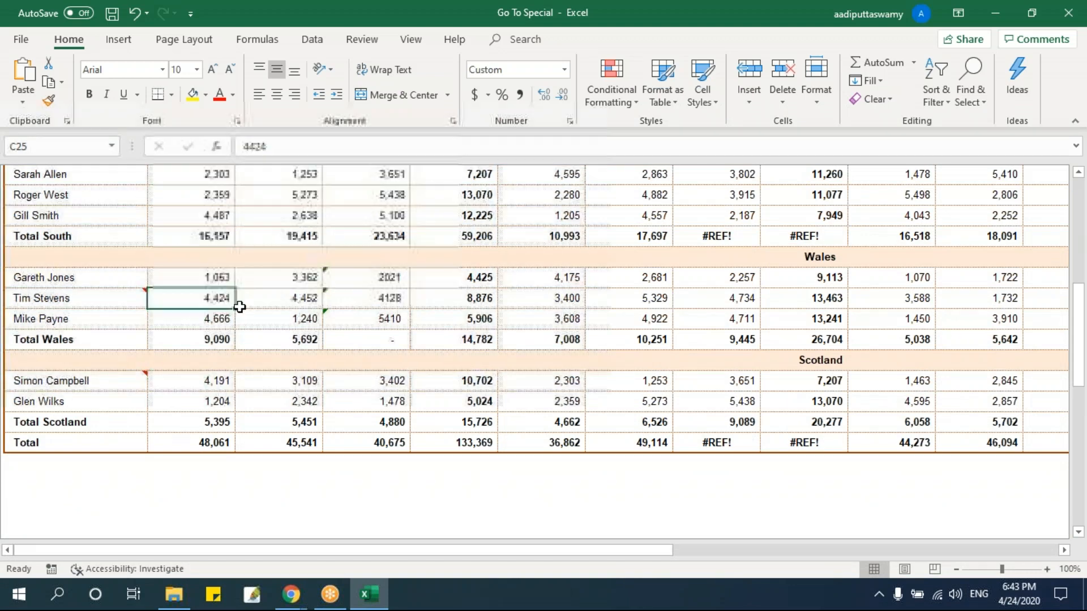
ctrl+click(387, 320)
ctrl+click(540, 305)
ctrl+click(628, 300)
ctrl+click(732, 321)
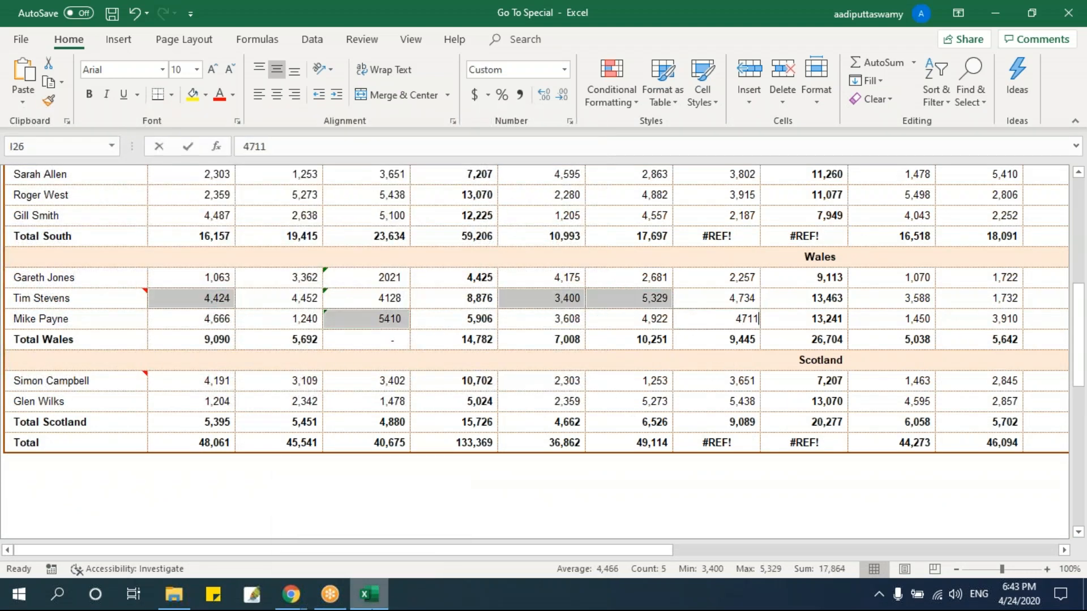
text(0)
key(ctrl+Return)
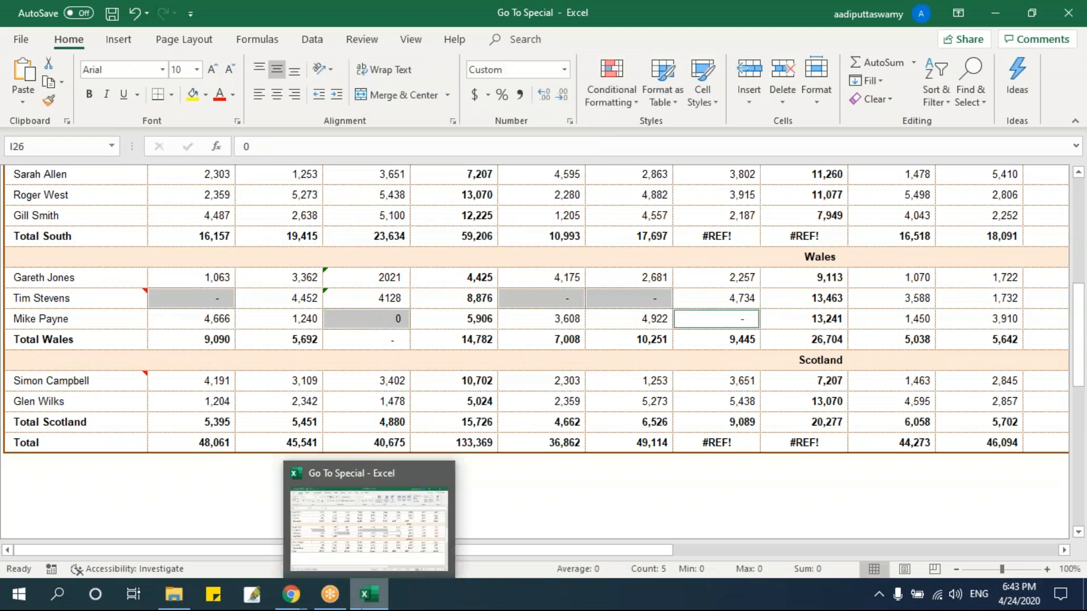
click(714, 380)
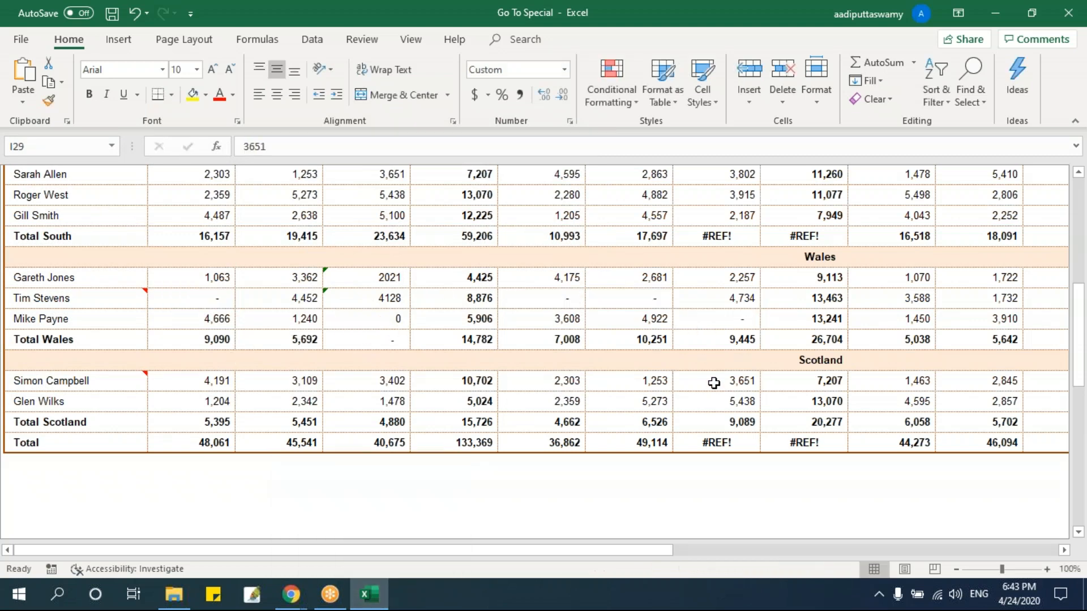
Go to the Last Cell exercise sheet and select the Q1 header cell F8.
scroll(410, 350, up, 4)
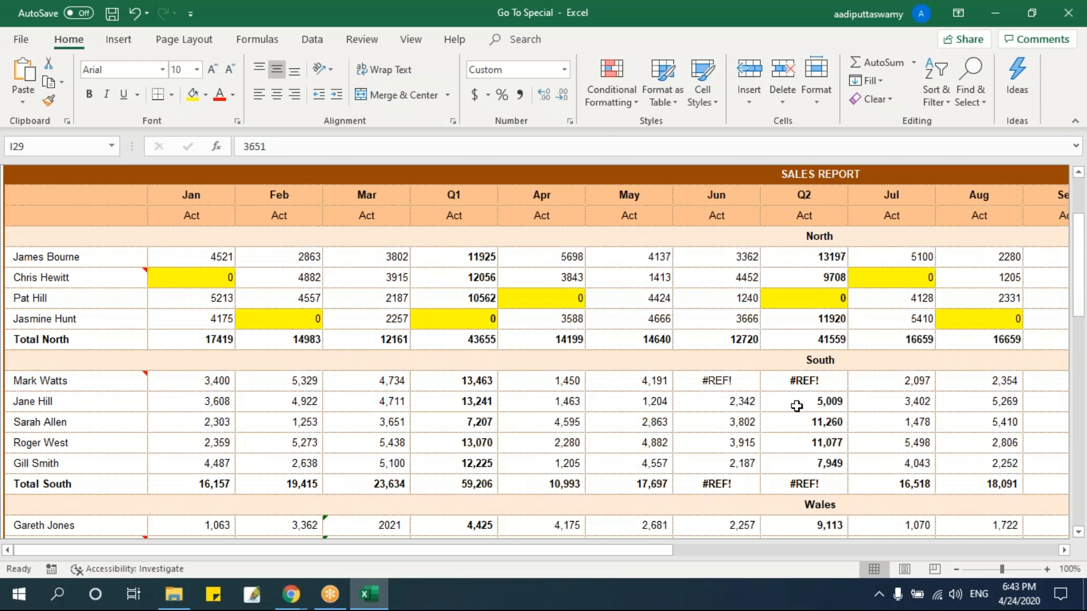
scroll(795, 407, up, 3)
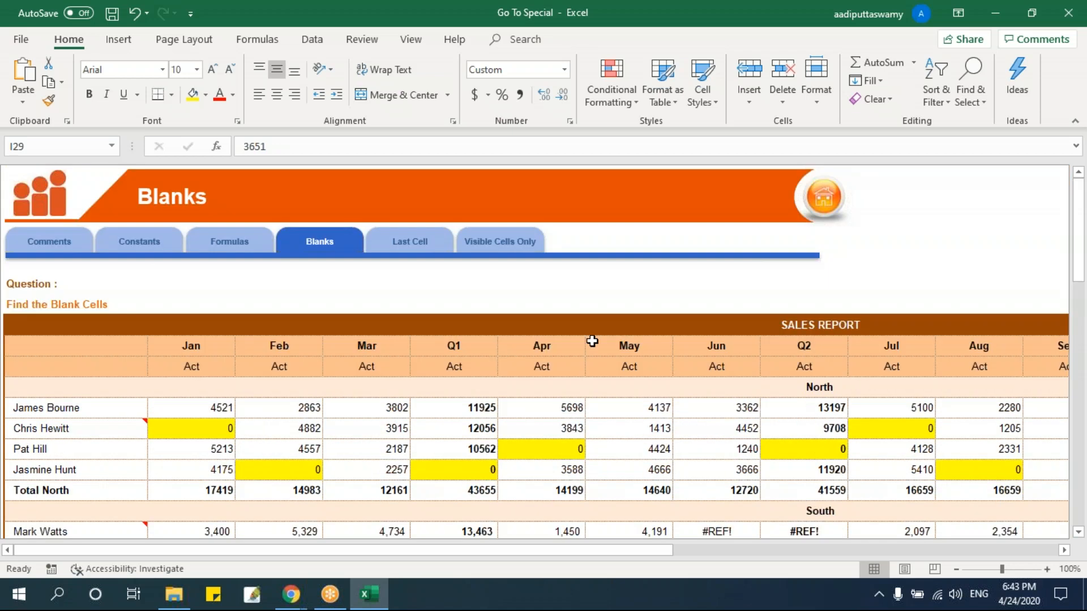
click(414, 242)
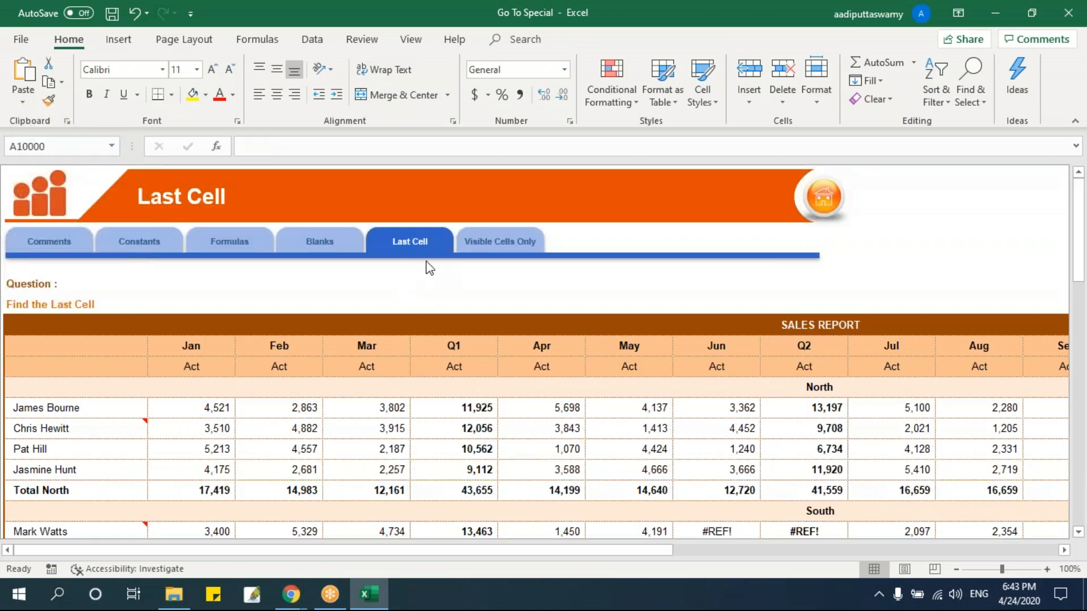
click(436, 340)
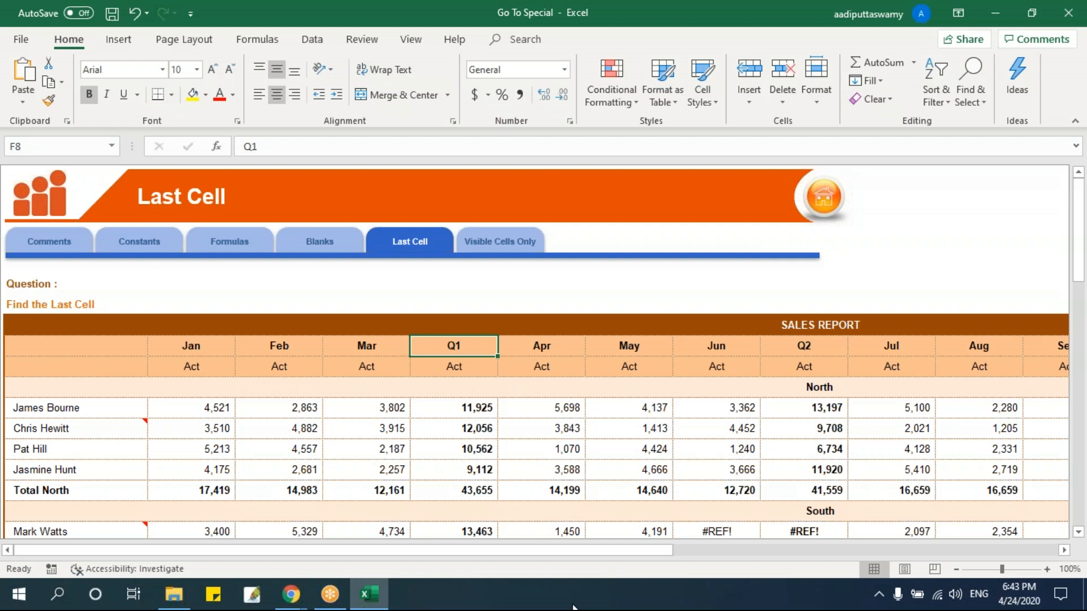
Show the row and column headings on the Last Cell sheet and select the empty cell H6.
click(412, 40)
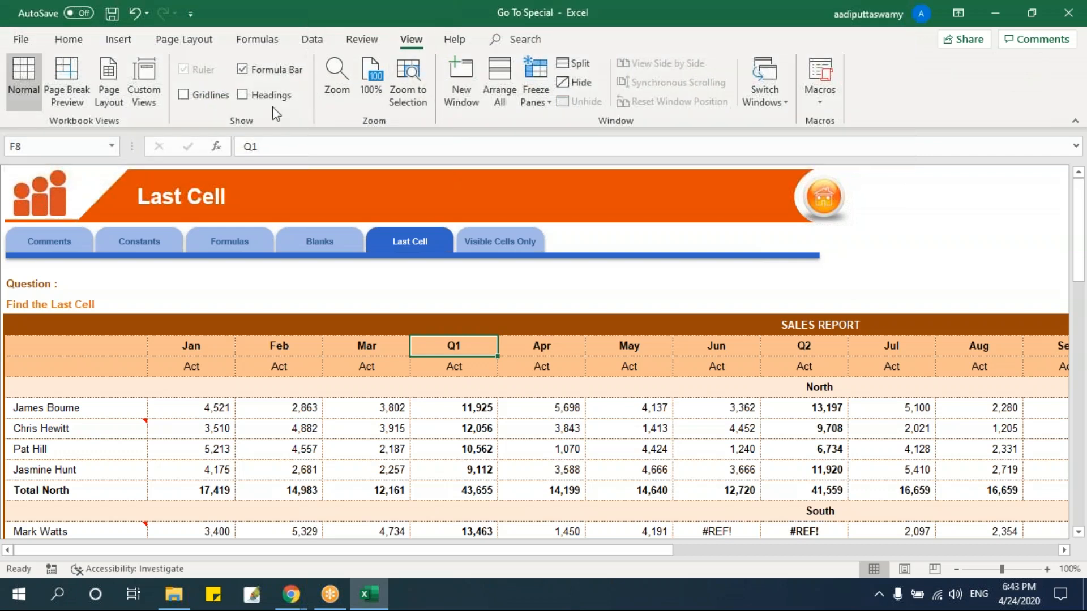
click(271, 95)
click(524, 450)
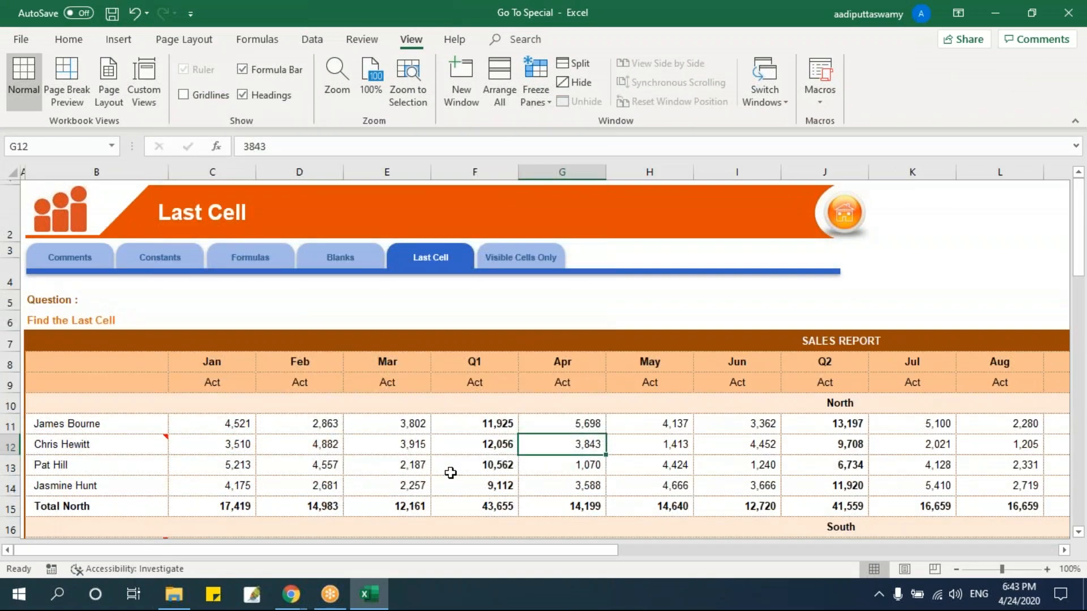
click(634, 320)
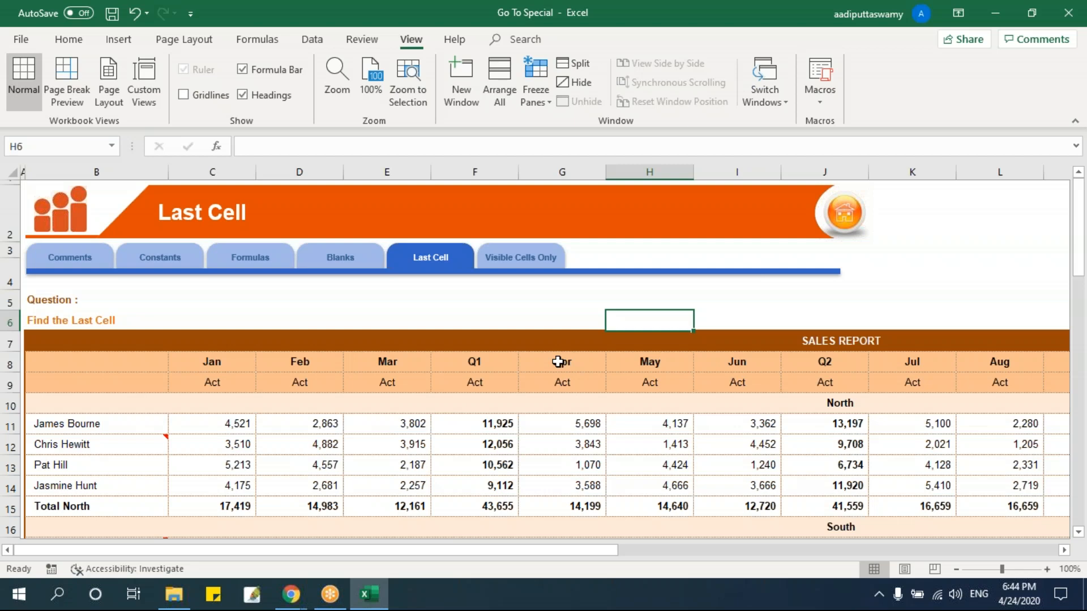
Find the last used cell of the Last Cell sheet using the Last cell option of Go To Special.
key(ctrl+g)
click(620, 407)
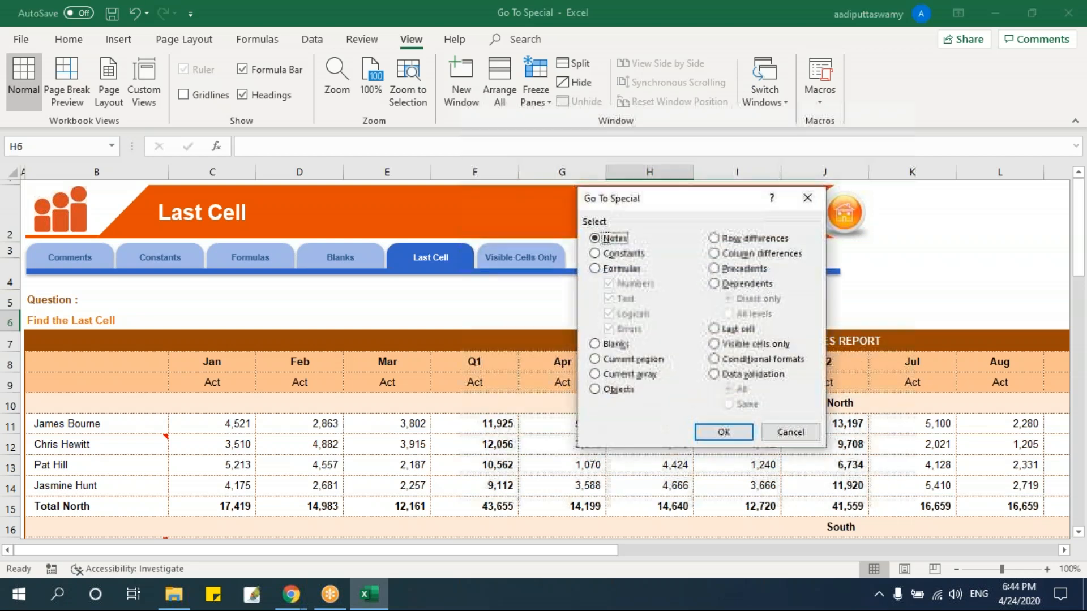
click(727, 329)
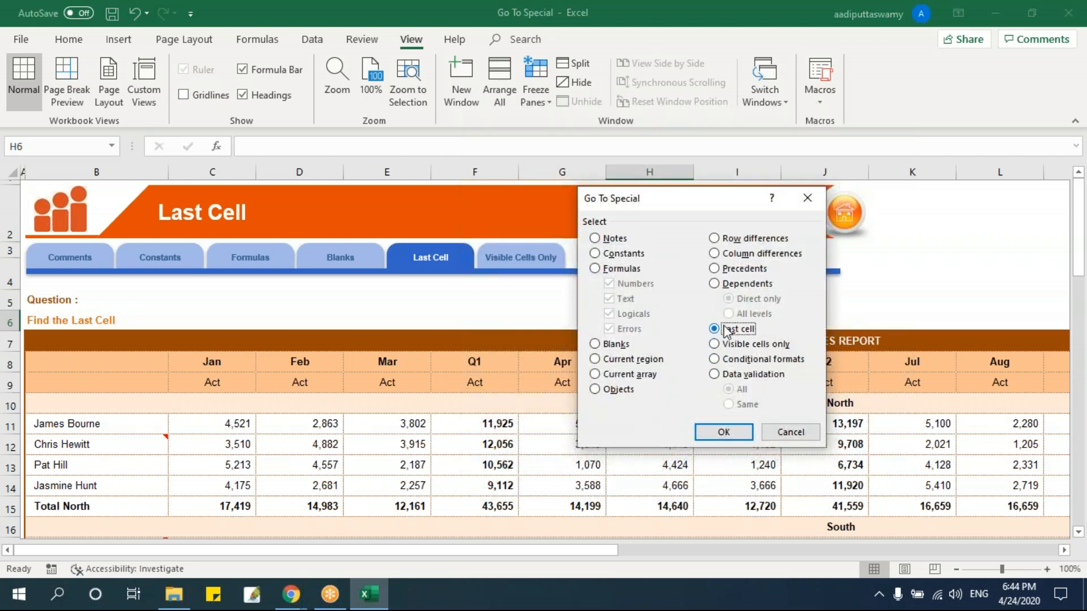
click(732, 431)
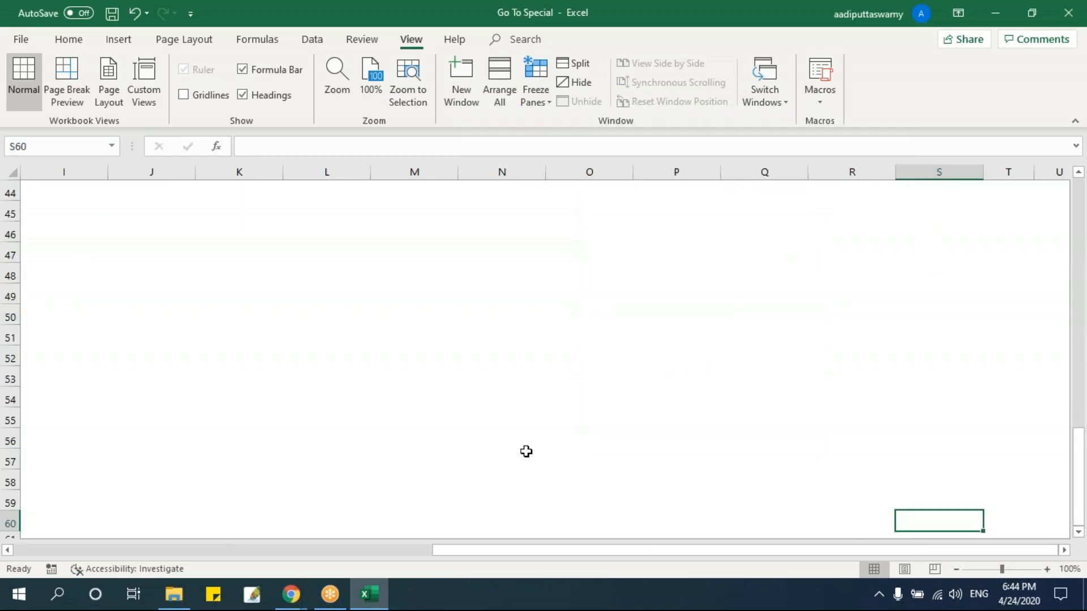
Enter the placeholder text asdfasdfasdfasdf in cell AH285, far beyond the sheet's used range.
click(1057, 552)
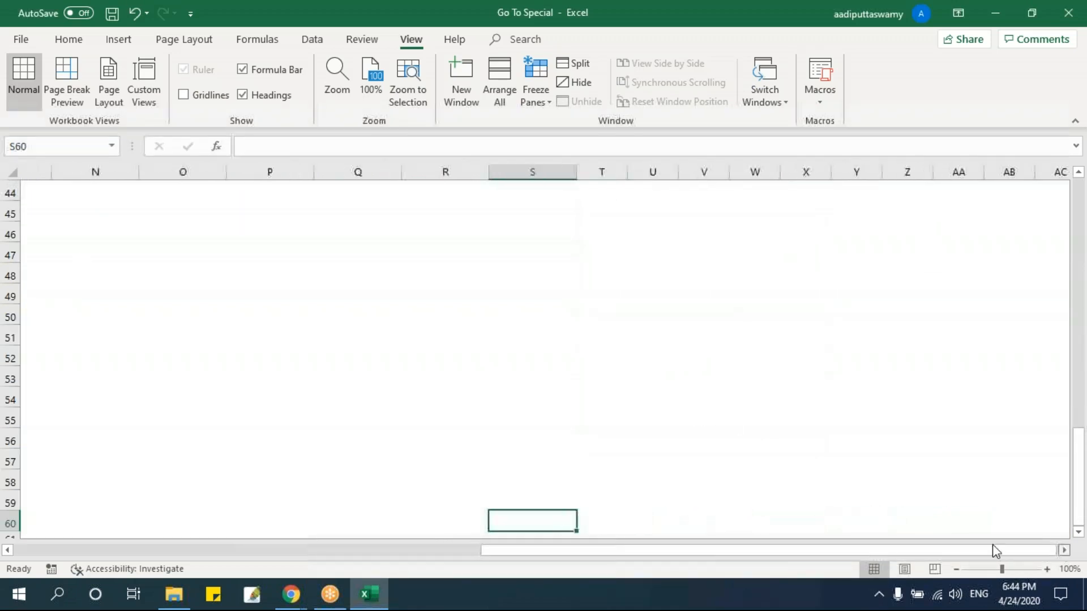
scroll(724, 372, down, 20)
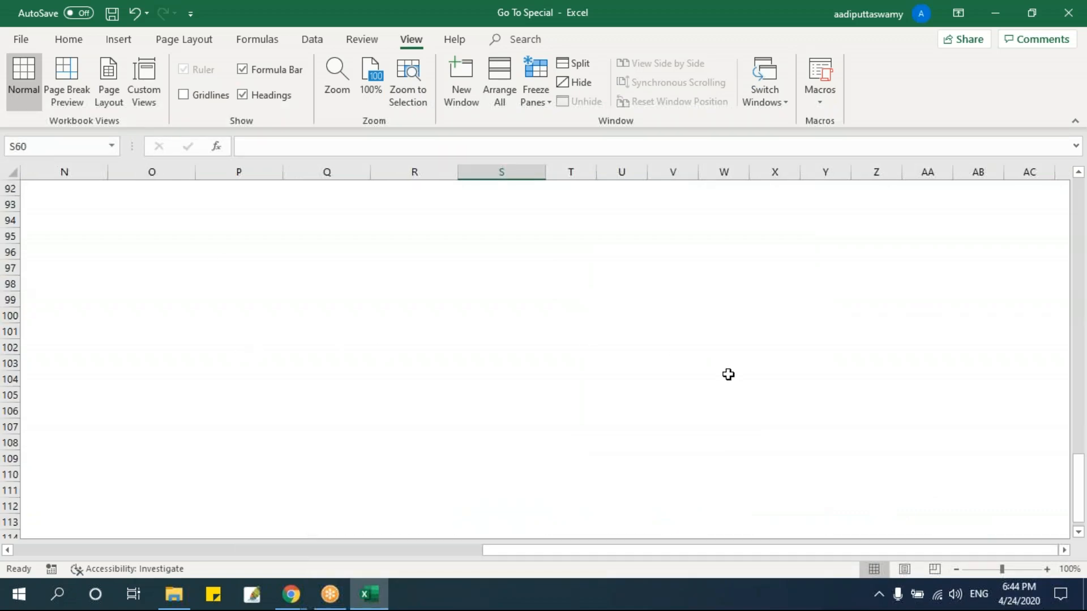
click(1064, 551)
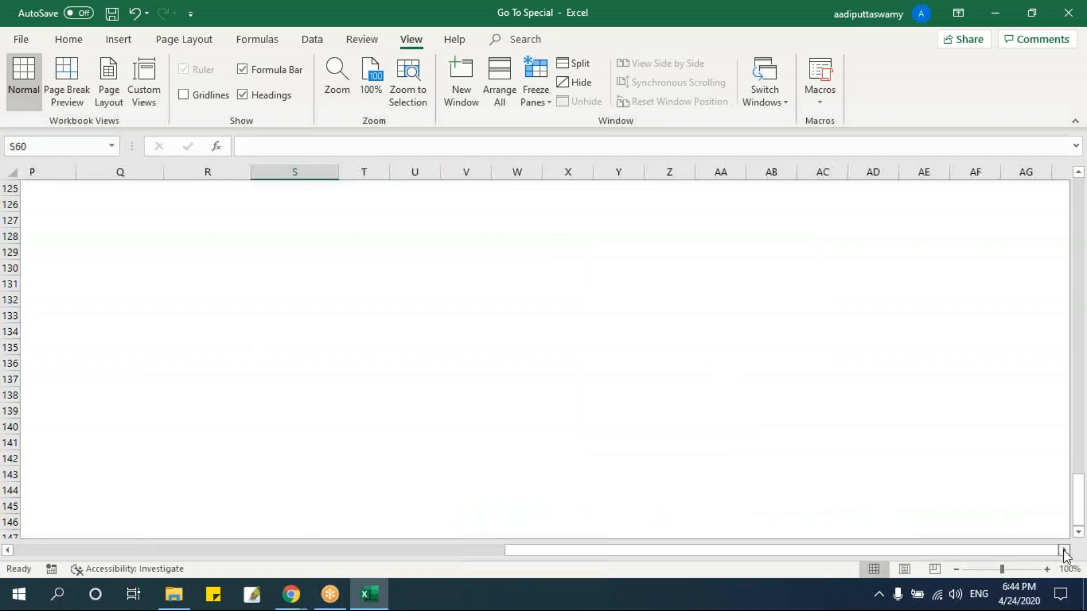
scroll(740, 379, down, 1)
scroll(741, 379, down, 20)
click(702, 488)
text(asdfasdfasdfasdf)
key(Return)
Select cell AH285 and clear its contents.
click(714, 479)
click(716, 489)
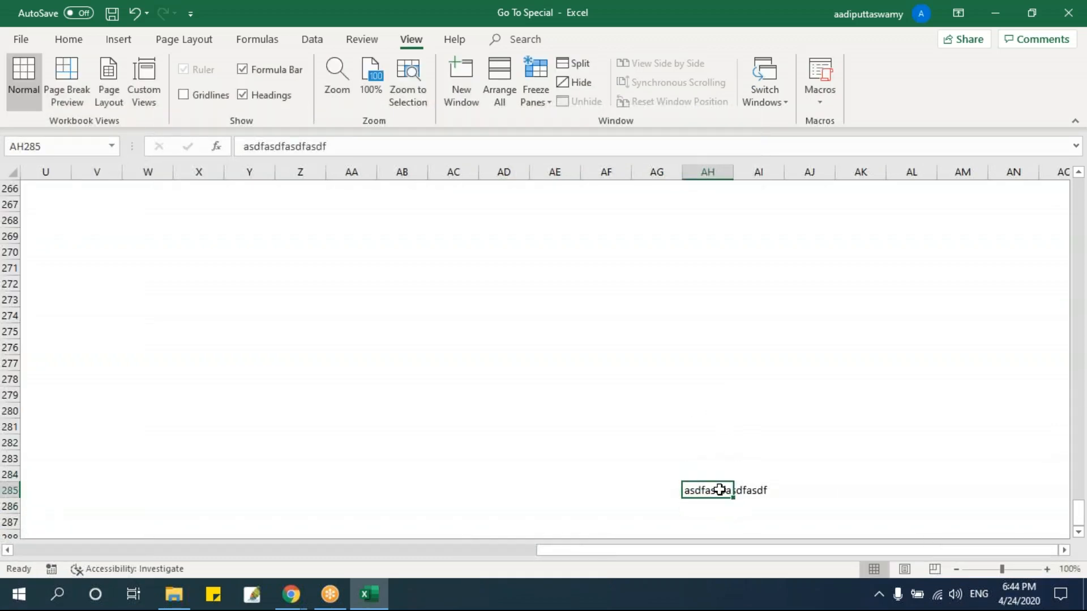
key(Delete)
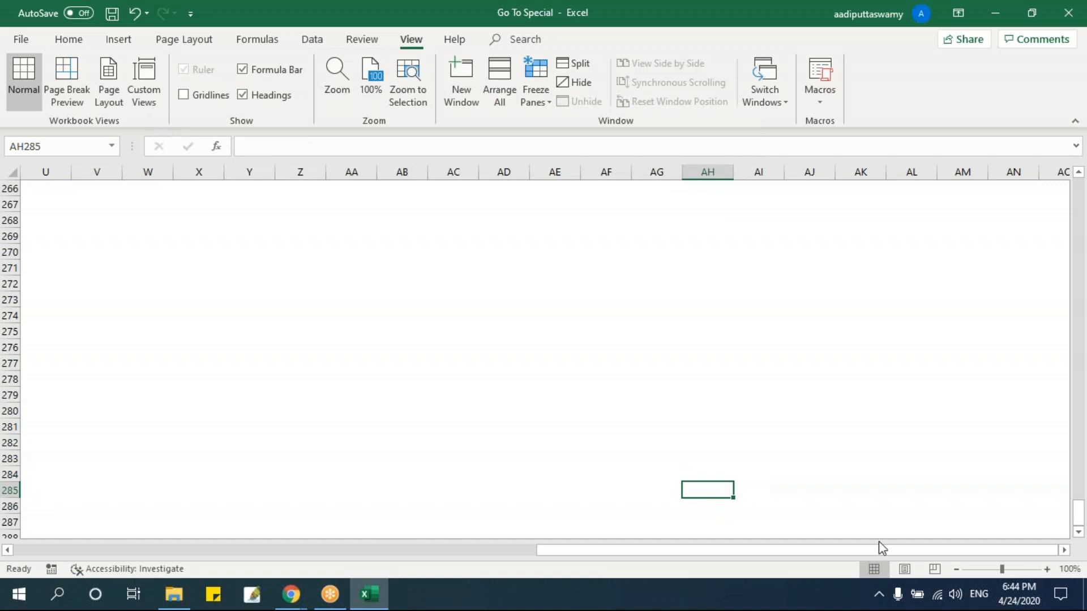
Return to the beginning of the Last Cell sheet and select the empty cell C6 above the sales report.
drag(870, 556, 145, 554)
drag(1078, 512, 1078, 184)
click(432, 408)
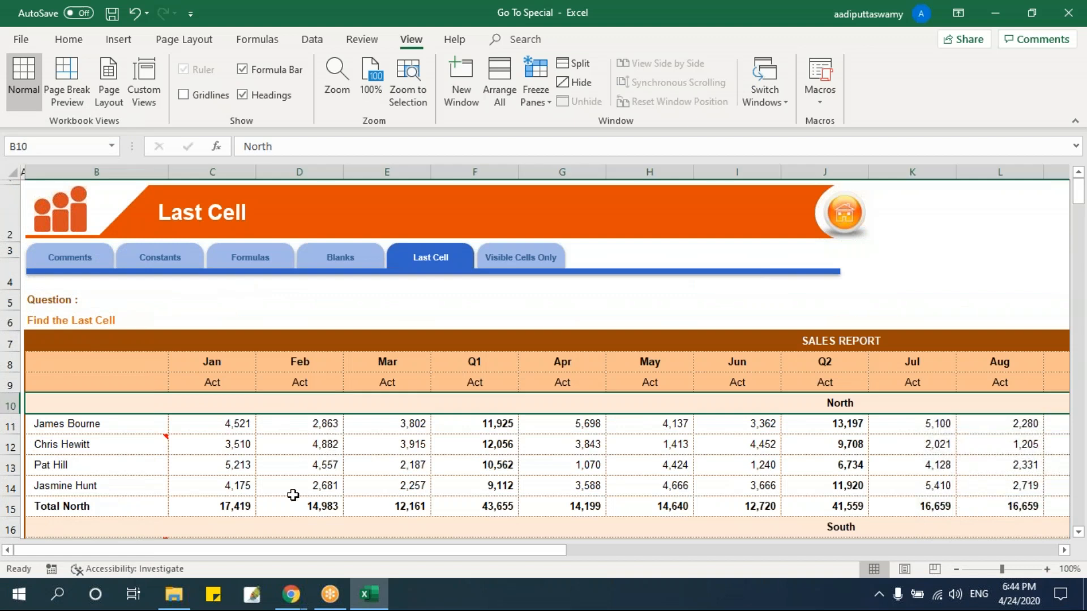
mouse_move(170, 605)
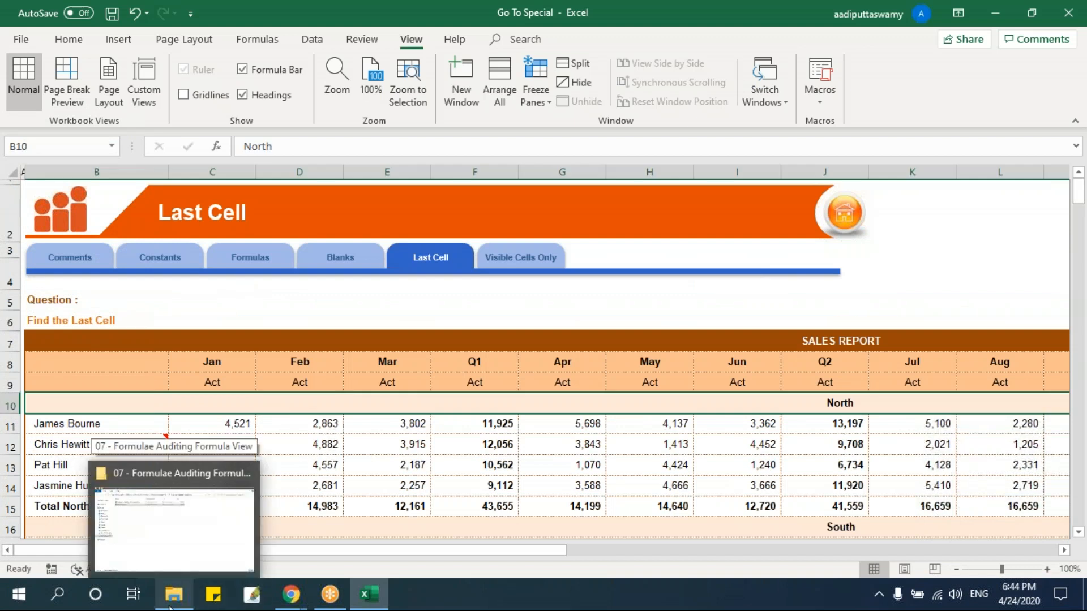
click(473, 424)
click(266, 340)
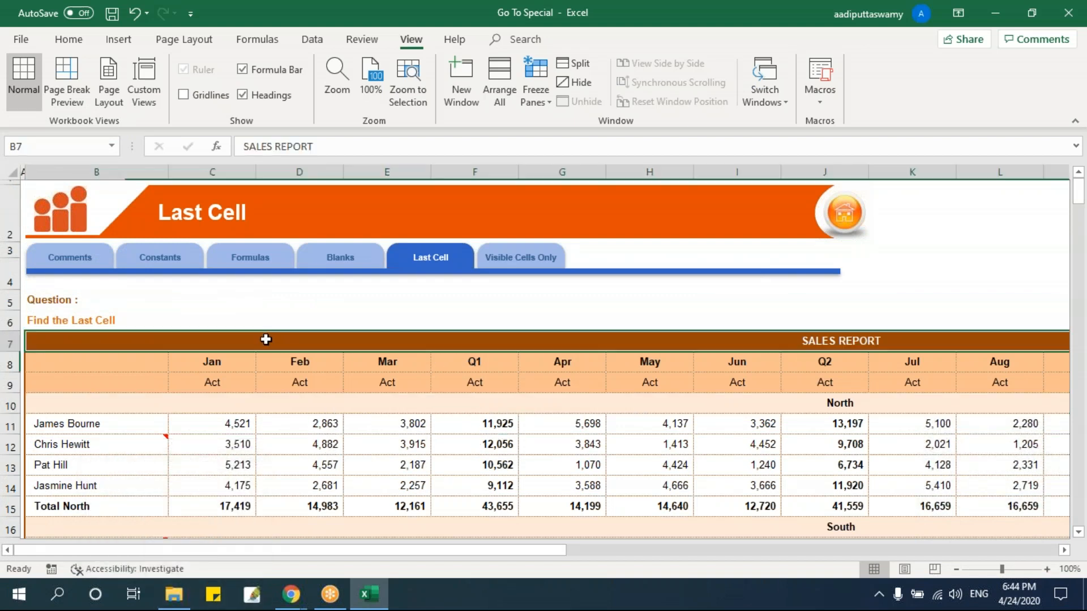
click(243, 318)
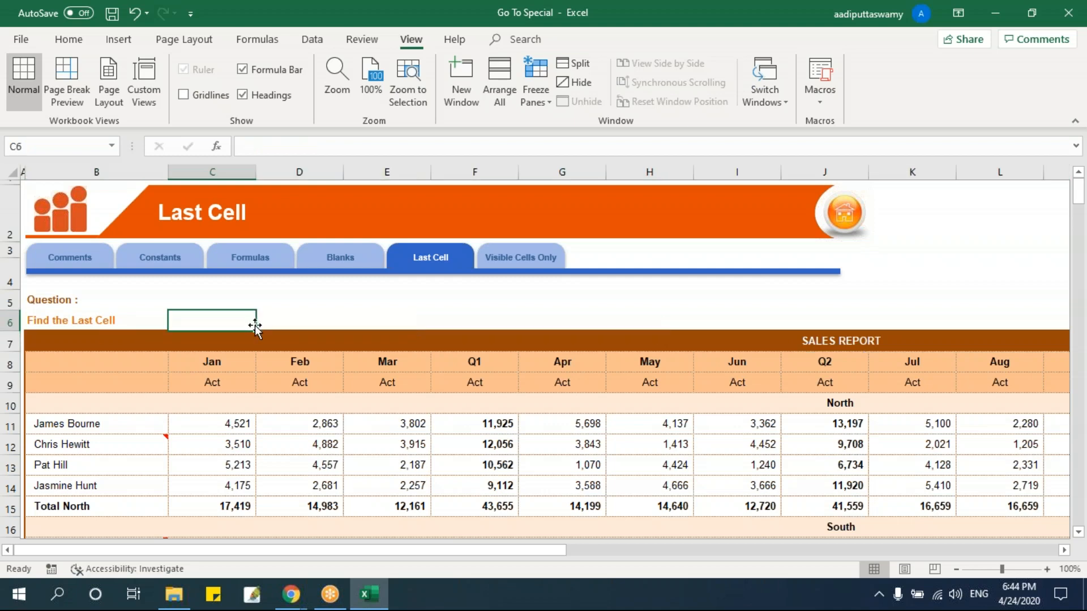
Use Go To Special with Last cell again from C6 to check which cell counts as last after clearing AH285.
key(ctrl+g)
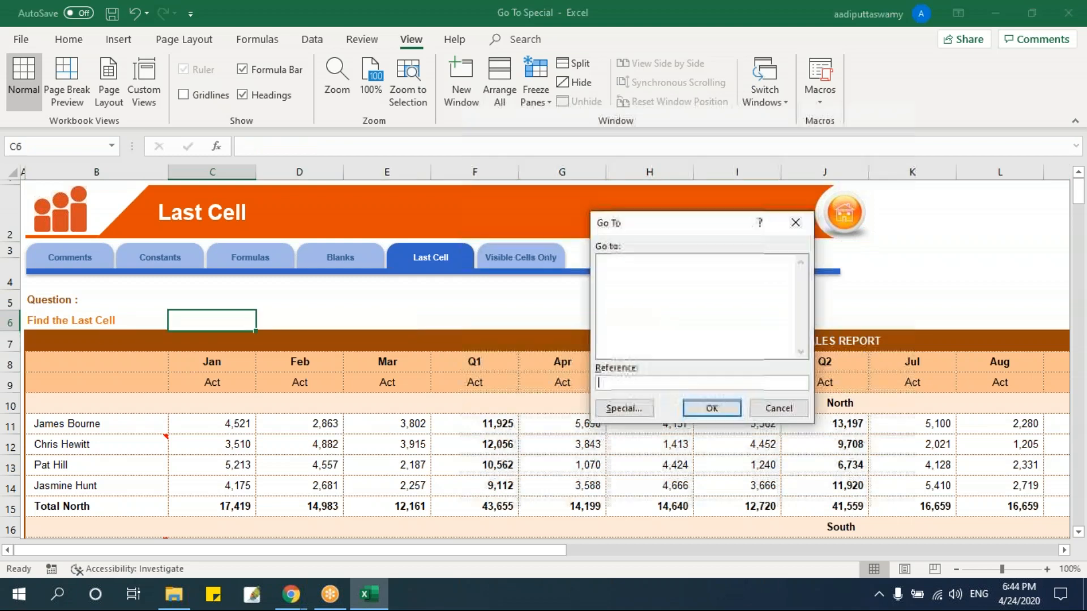
click(621, 410)
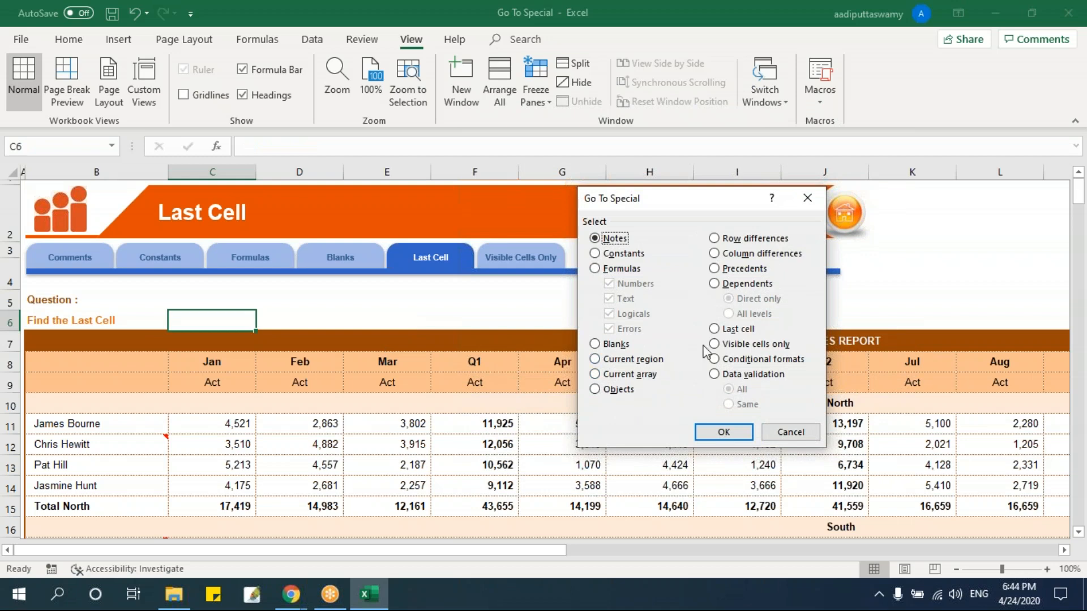
click(716, 331)
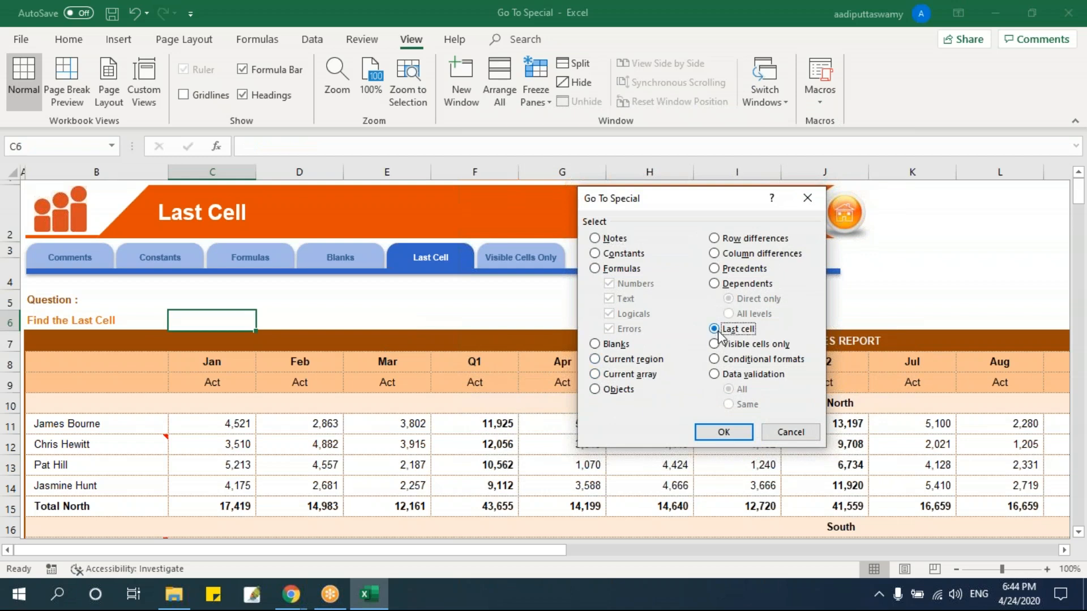
click(736, 434)
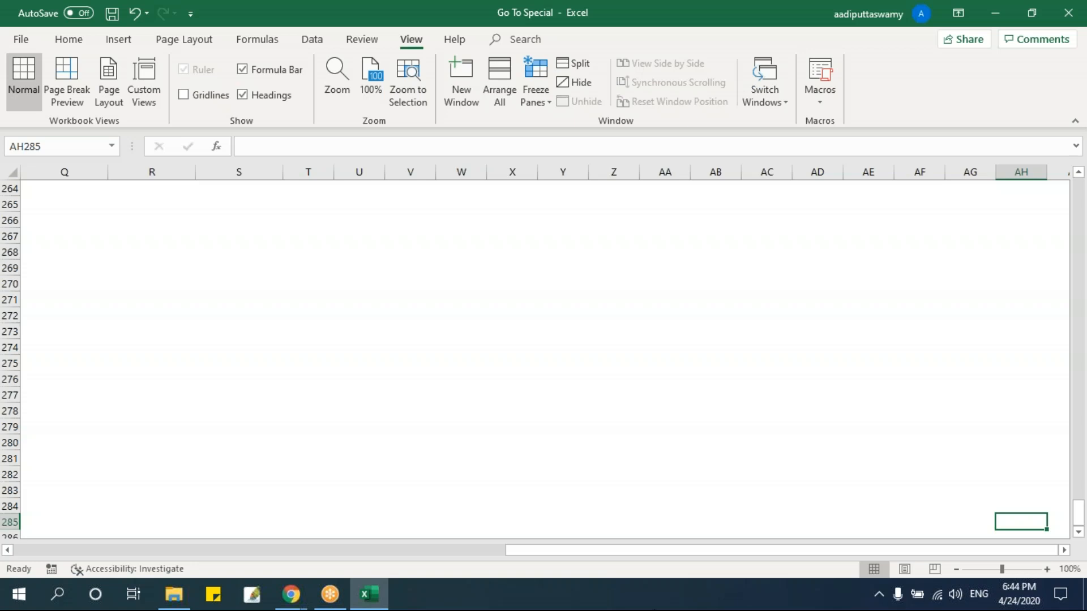
Return to cell A1 of the Last Cell sheet and go to the Visible Cells Only exercise sheet.
key(ctrl+Home)
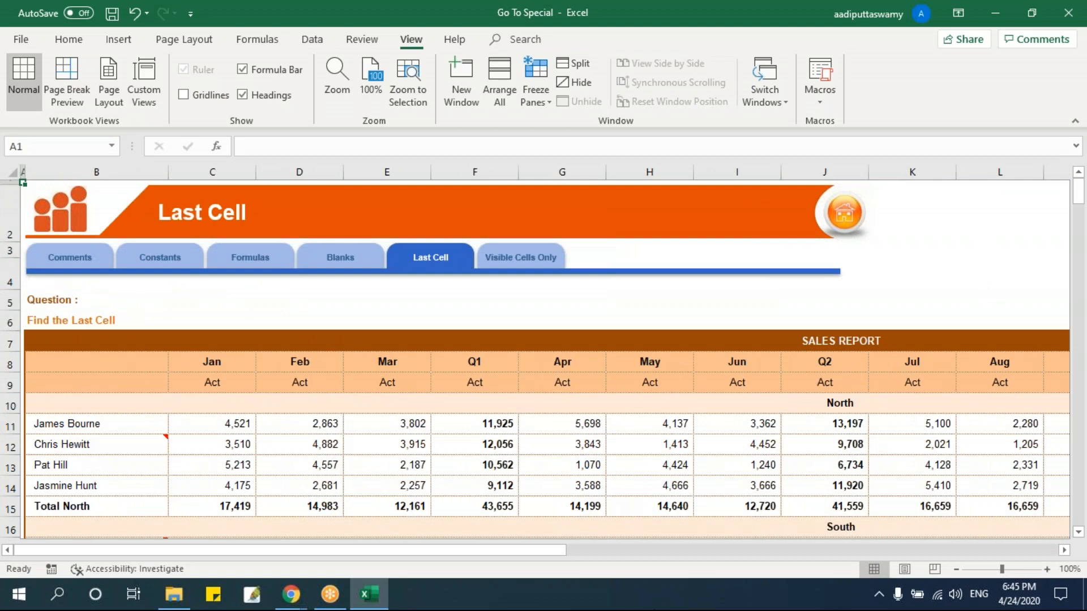
click(537, 259)
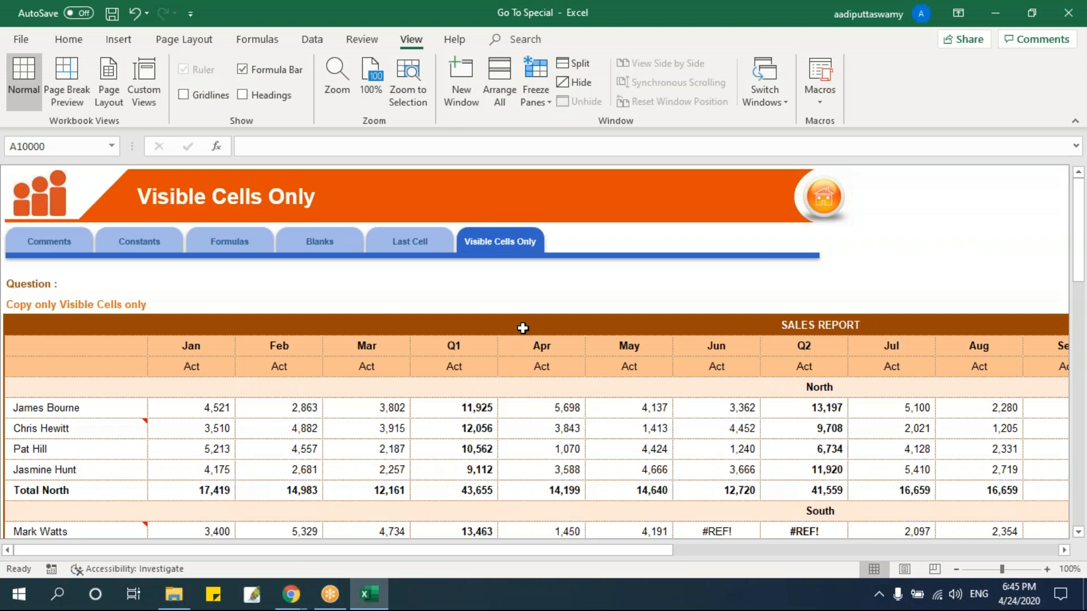
Add filters to the sales report table on the Visible Cells Only sheet, starting from header row 8.
drag(92, 355, 242, 461)
scroll(262, 448, up, 6)
click(306, 45)
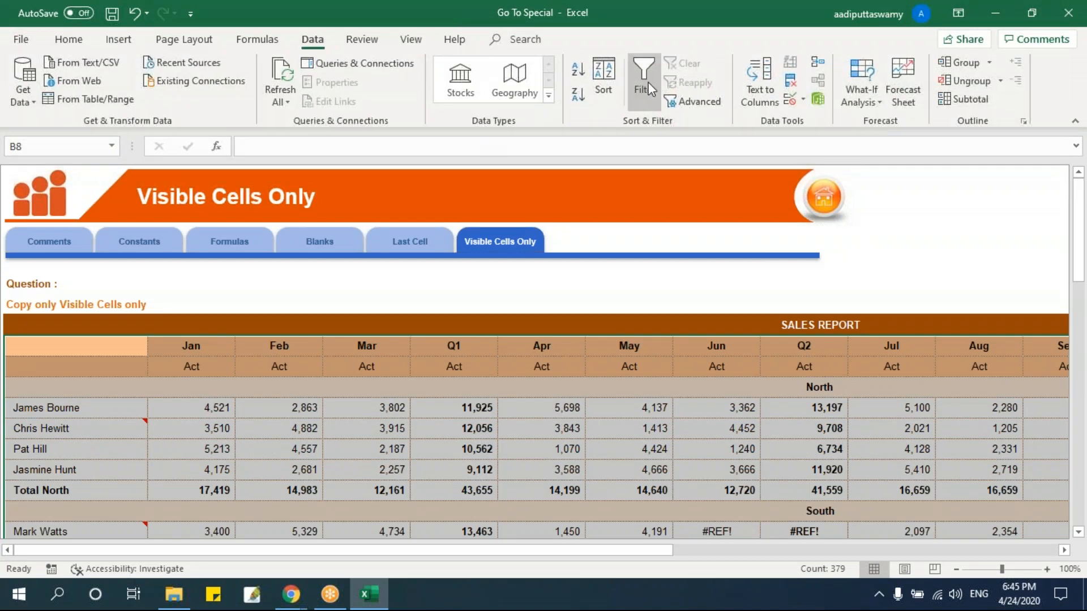
click(648, 85)
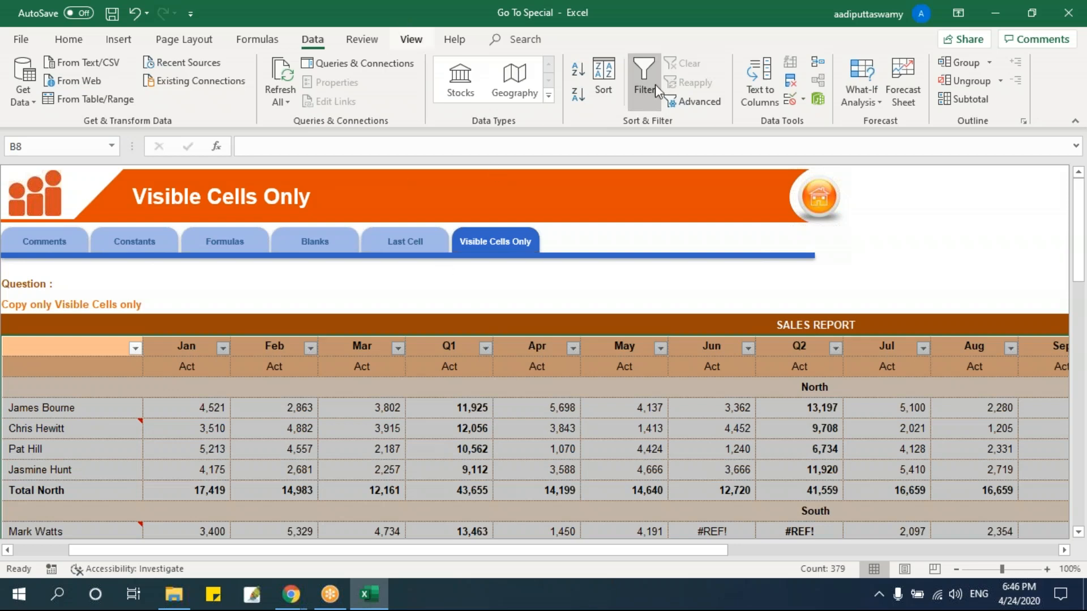
click(495, 504)
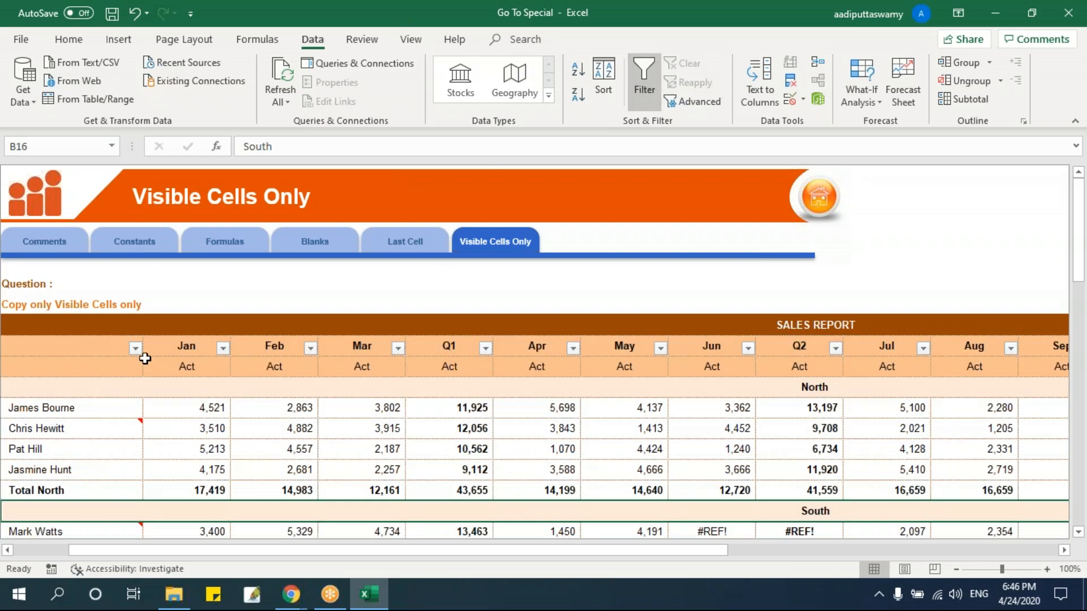
Filter the salesperson column to show only the four people in rows 11, 12, 17 and 21.
click(135, 347)
click(89, 179)
click(85, 189)
click(81, 218)
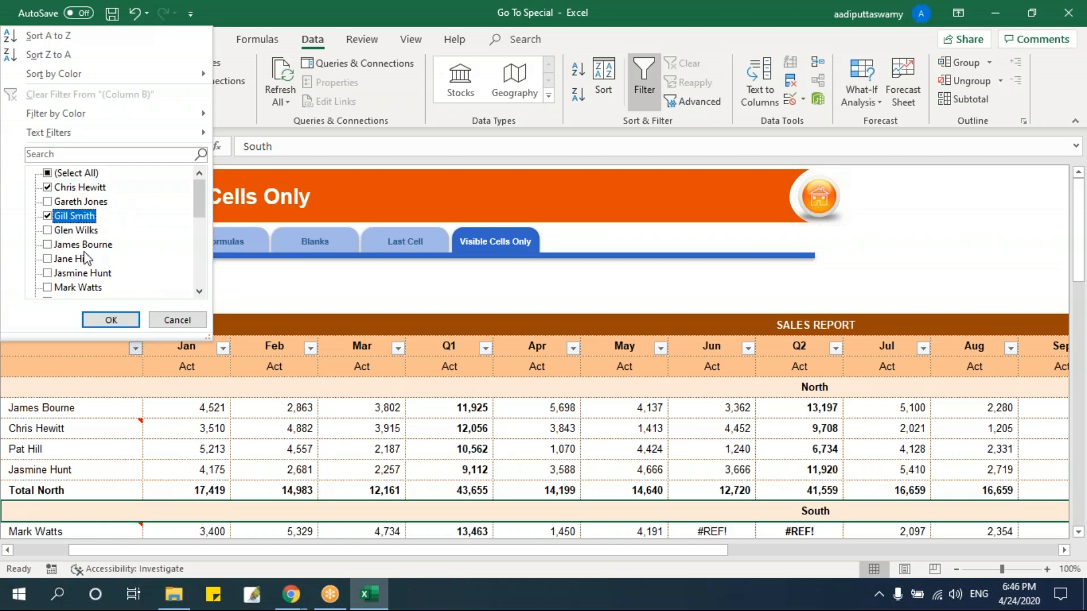
click(84, 246)
click(91, 288)
click(111, 320)
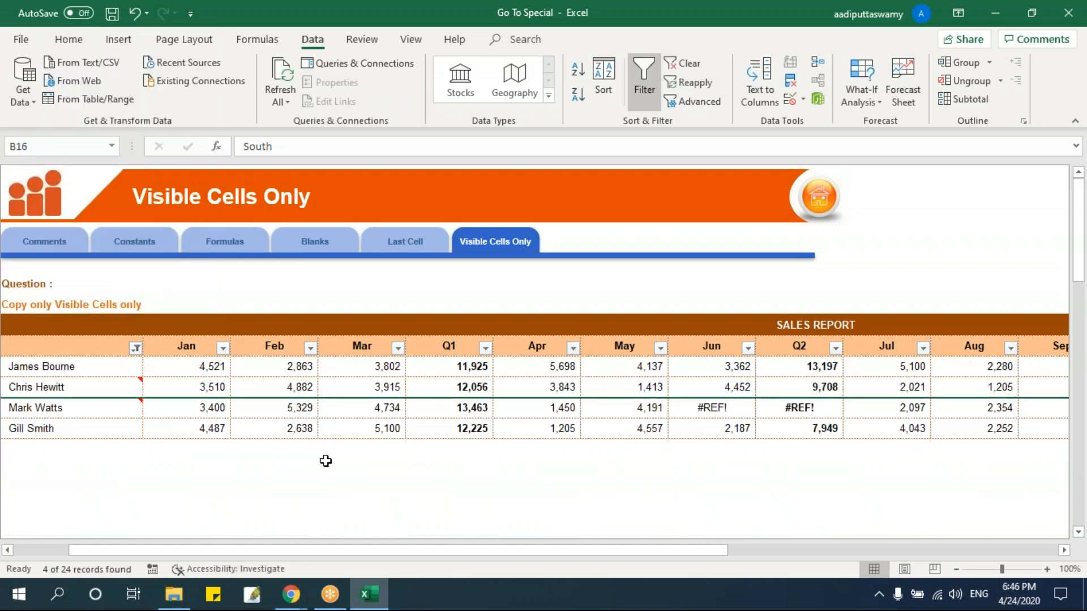
Select the first filtered salesperson's cell B11 and show the row and column headings on the sheet.
click(84, 368)
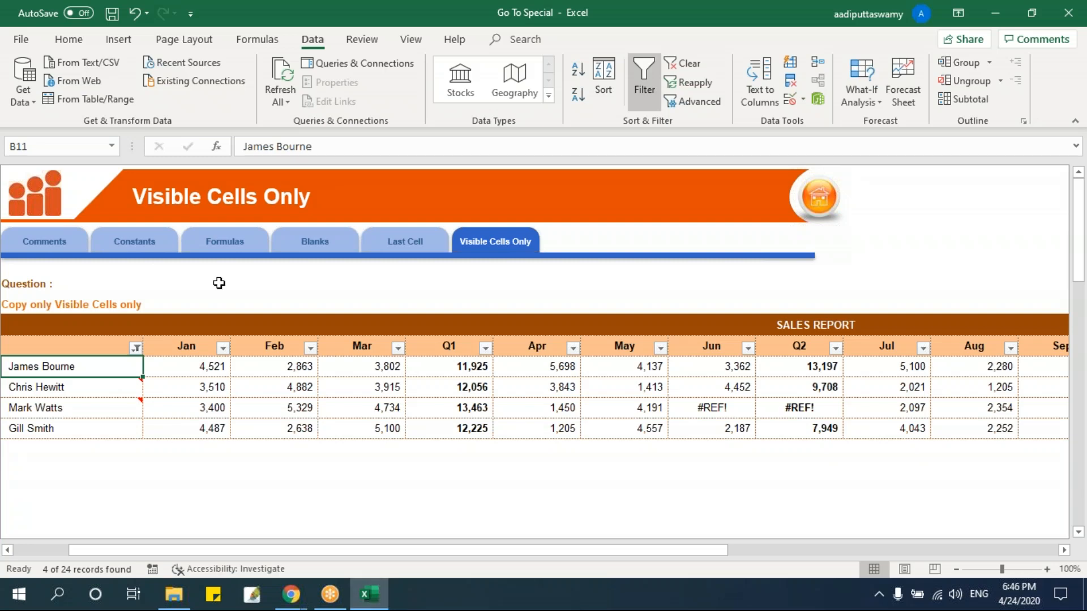
click(411, 39)
click(243, 95)
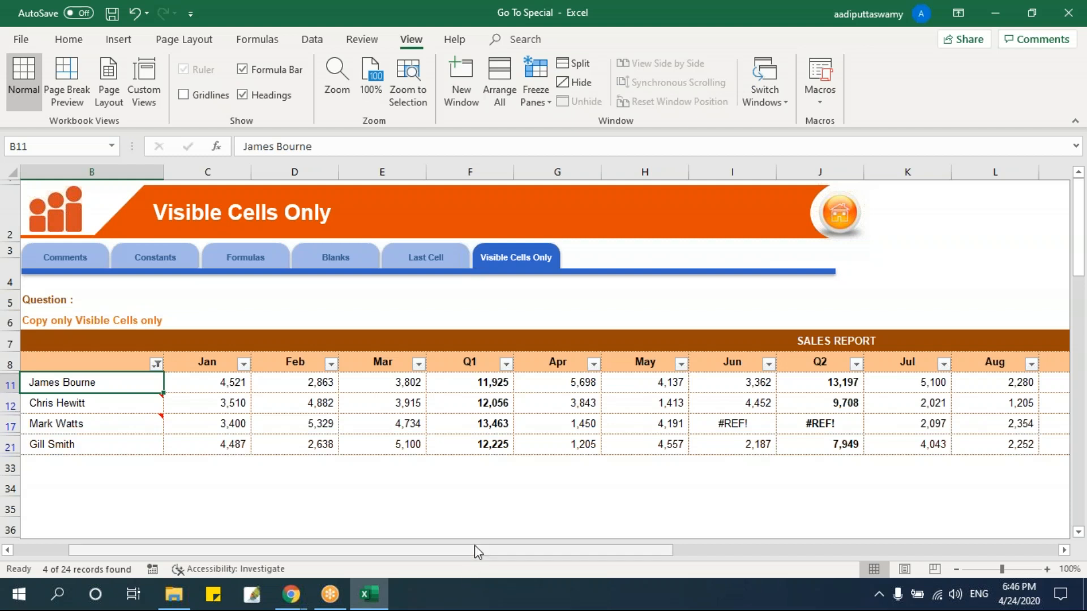
Select the filtered sales report from header cell B8 and restrict the selection with Go To Special to Visible cells only.
drag(128, 365, 286, 447)
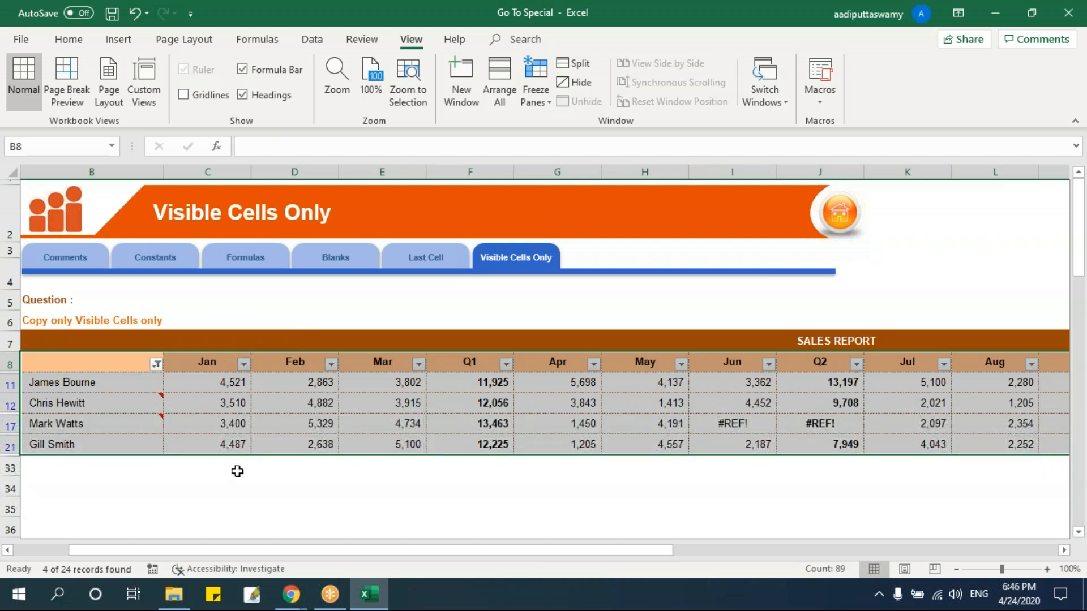
key(F5)
click(646, 406)
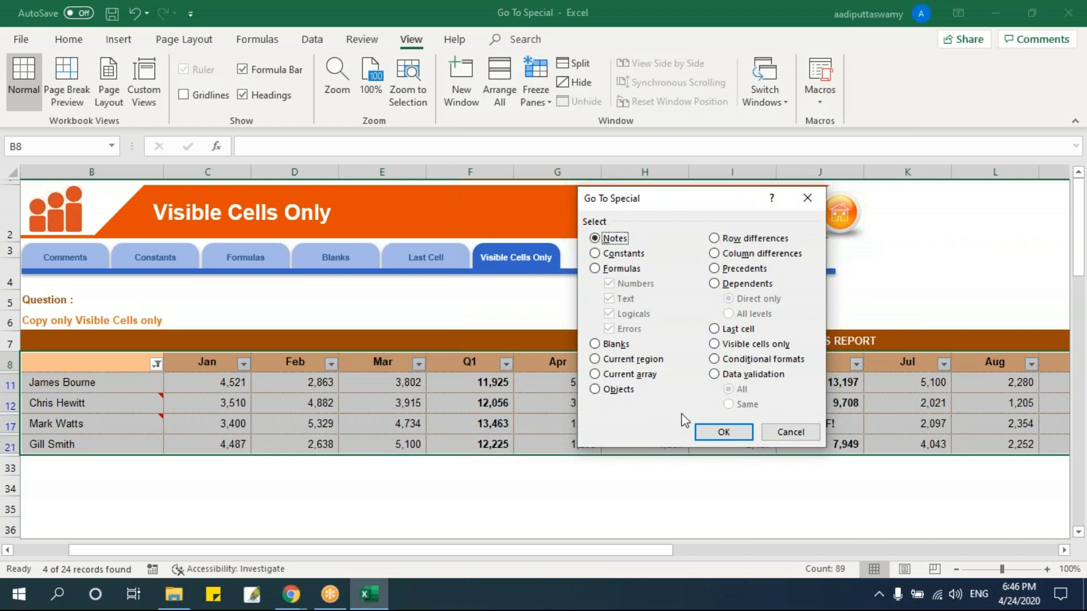
click(726, 345)
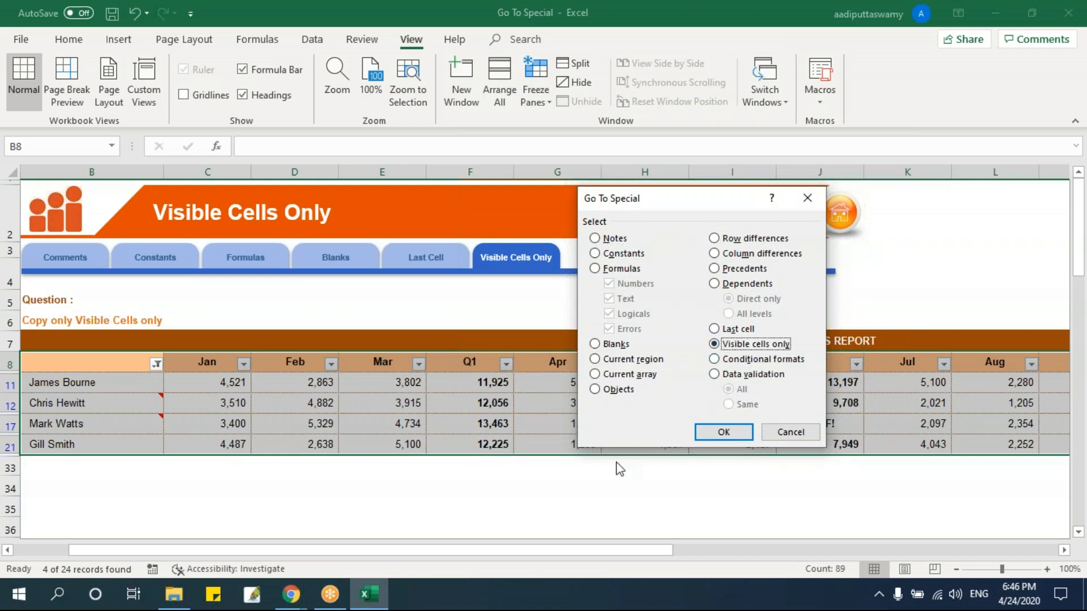
click(720, 433)
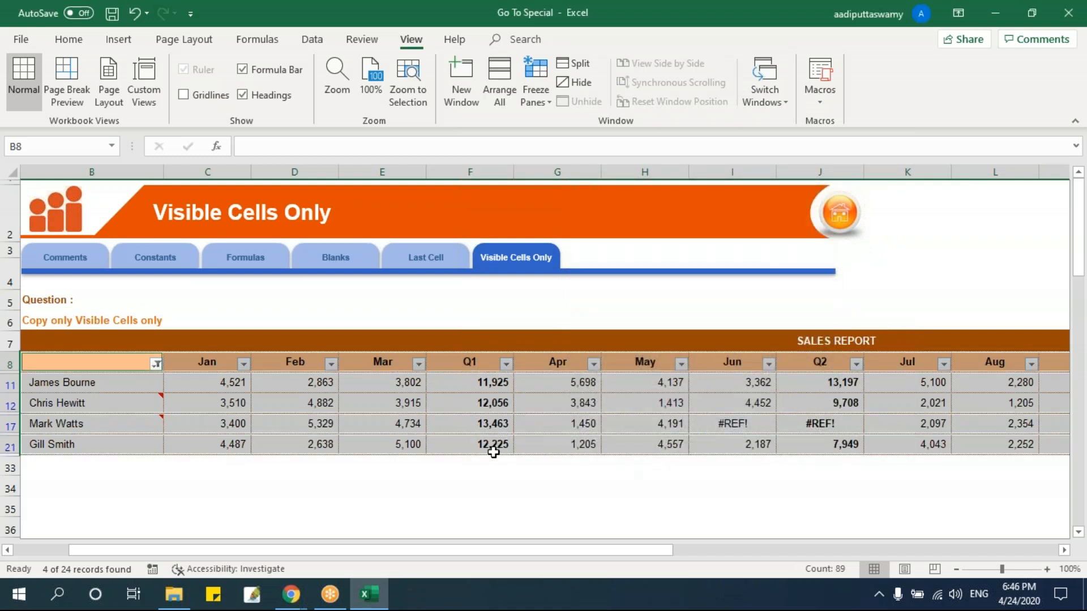
Copy the selected visible cells, paste them below the report at B37, and end copy mode back at cell F6.
drag(656, 545, 507, 556)
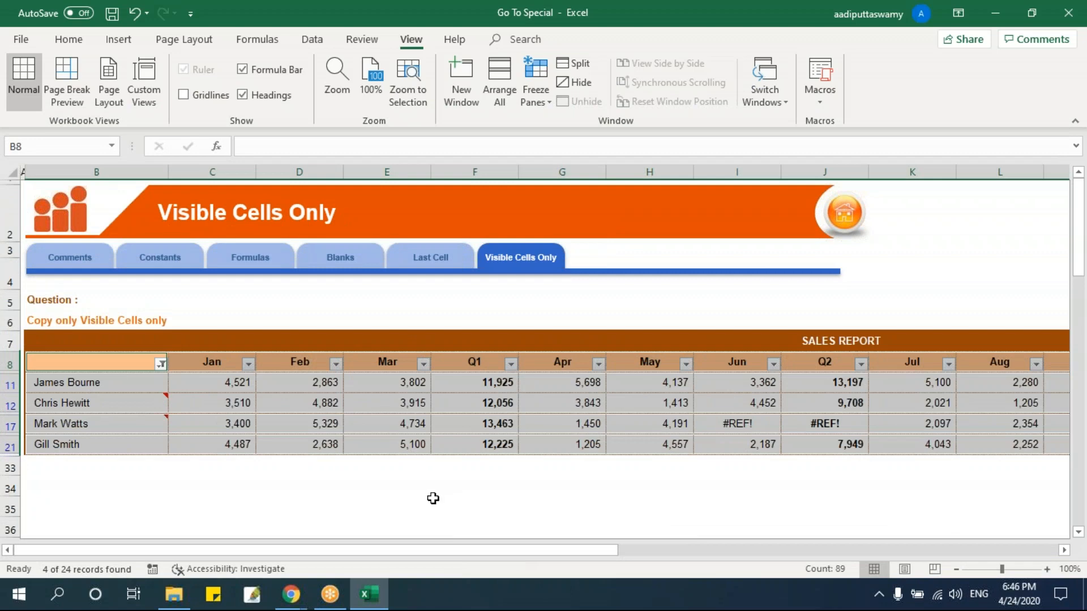
key(ctrl+c)
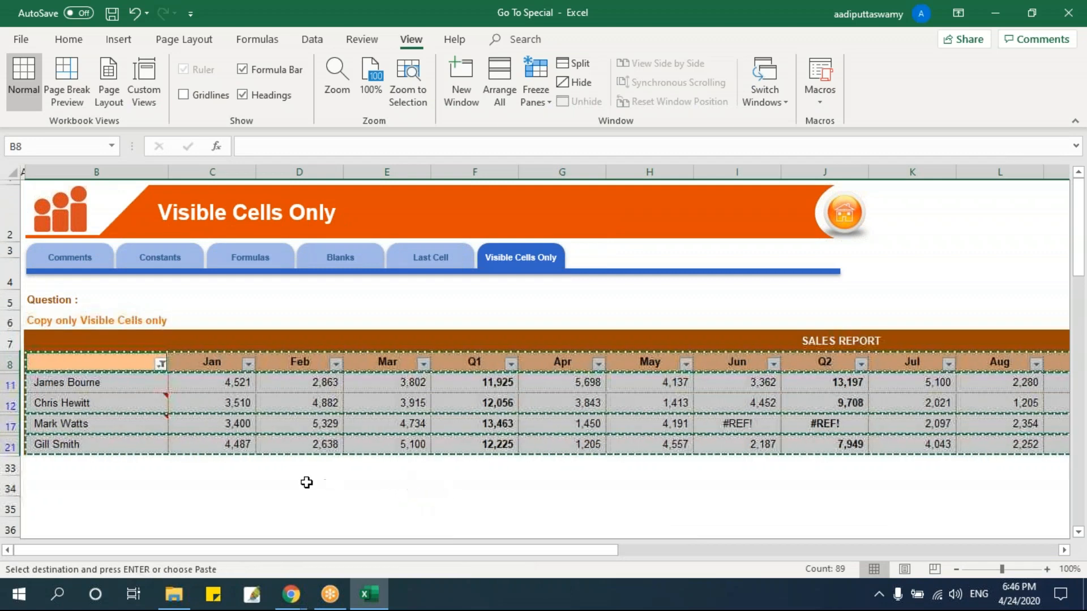
scroll(158, 429, down, 3)
click(115, 358)
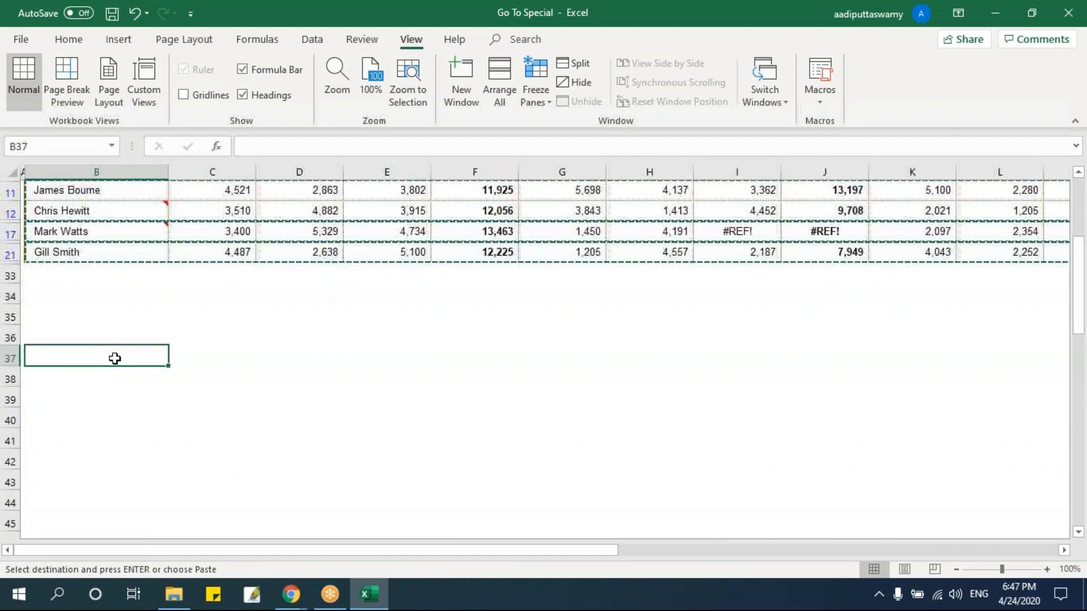
key(ctrl+v)
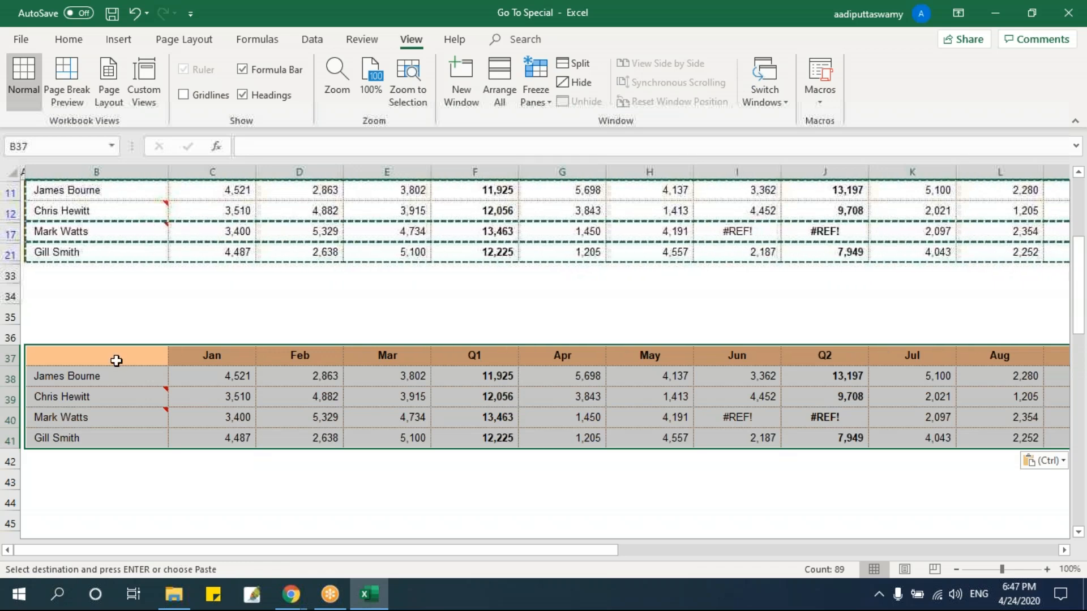
scroll(135, 288, up, 2)
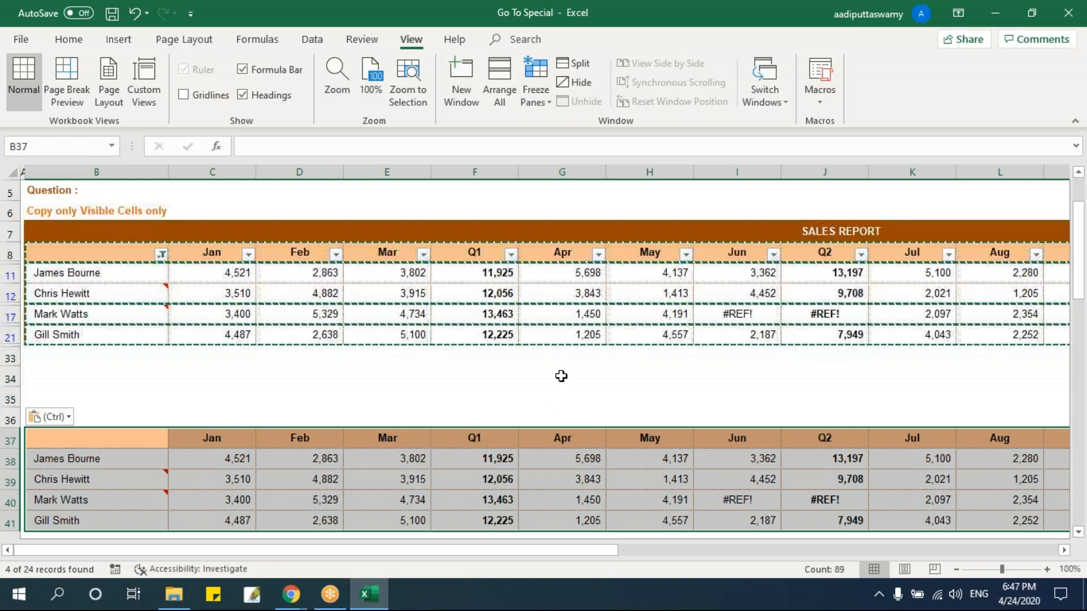
scroll(559, 365, up, 1)
click(481, 320)
key(Escape)
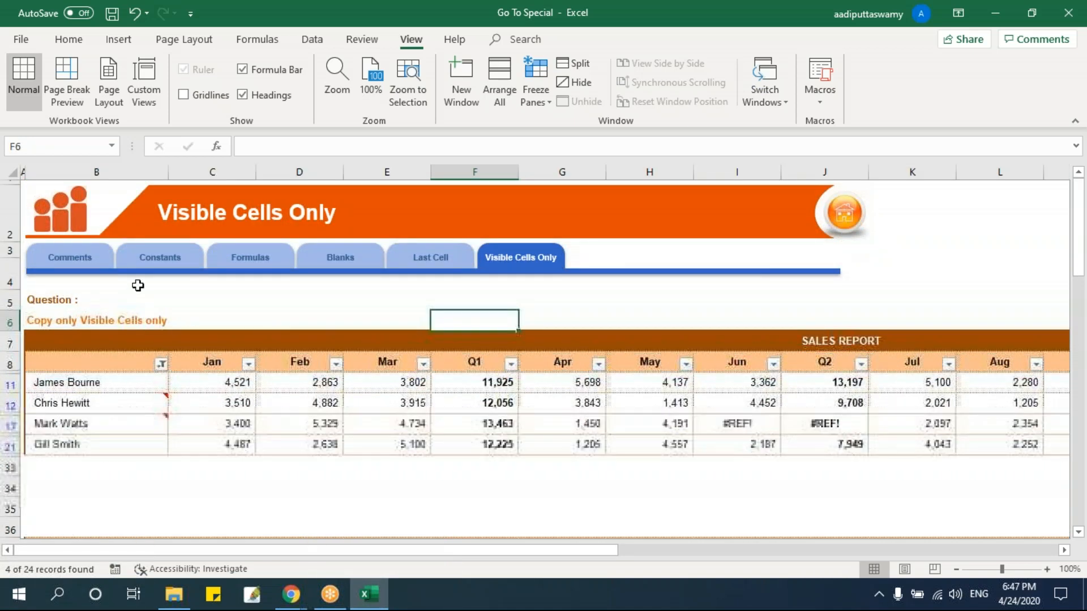
Go to the Comments sheet and review the Notes option in Go To Special from cell C15 without applying it.
click(97, 267)
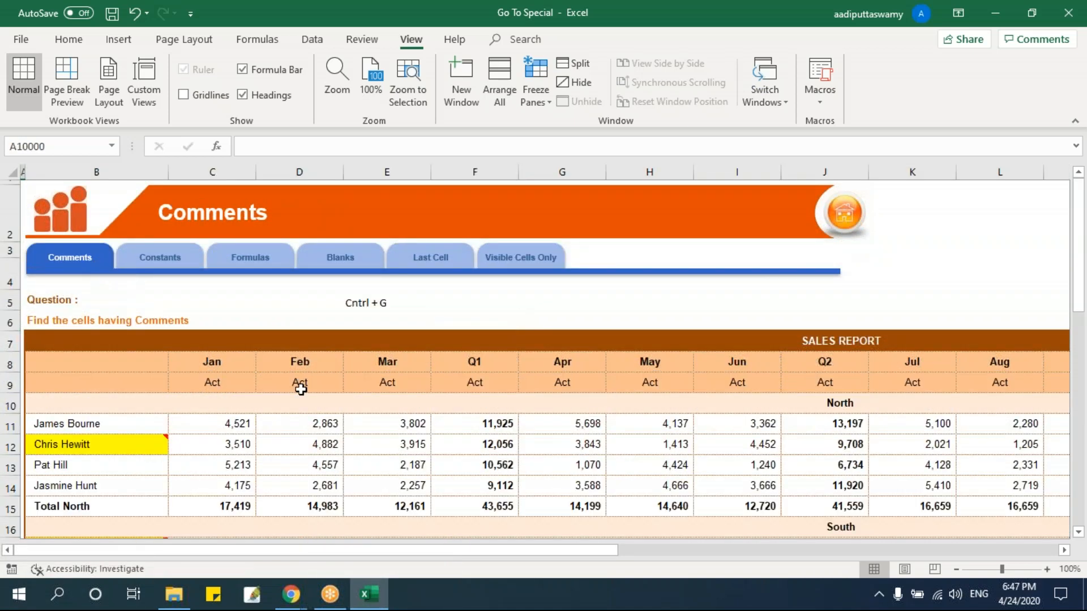
click(327, 426)
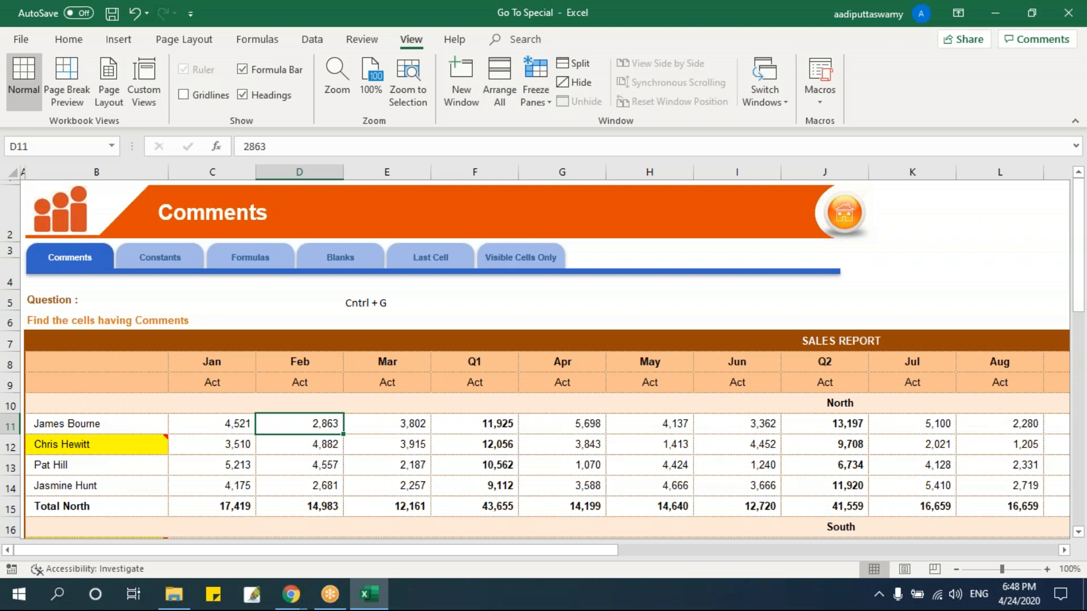
scroll(161, 494, down, 2)
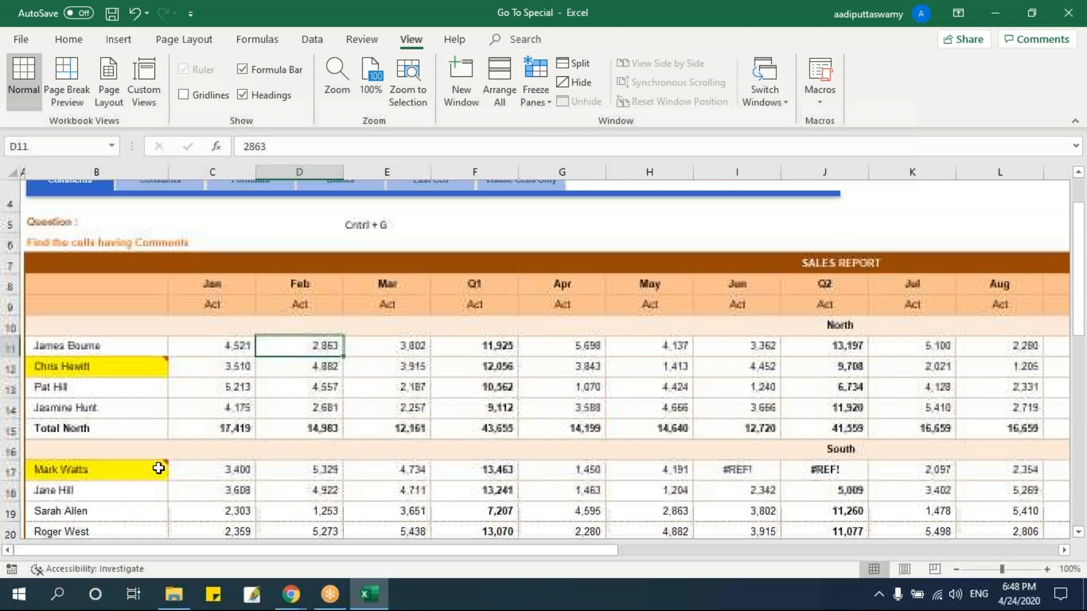
click(224, 426)
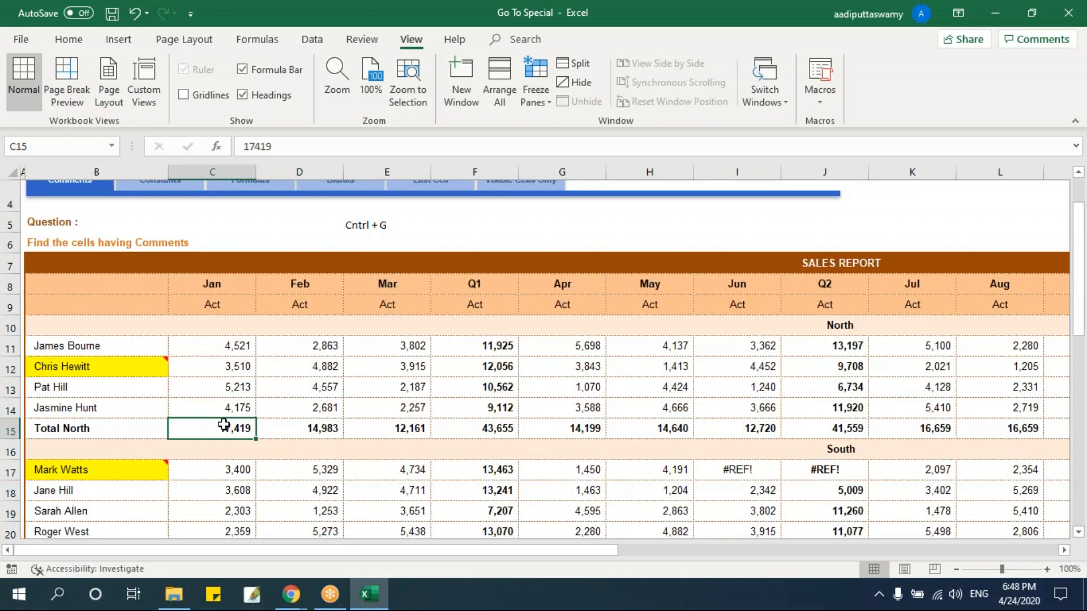
key(ctrl+g)
click(624, 410)
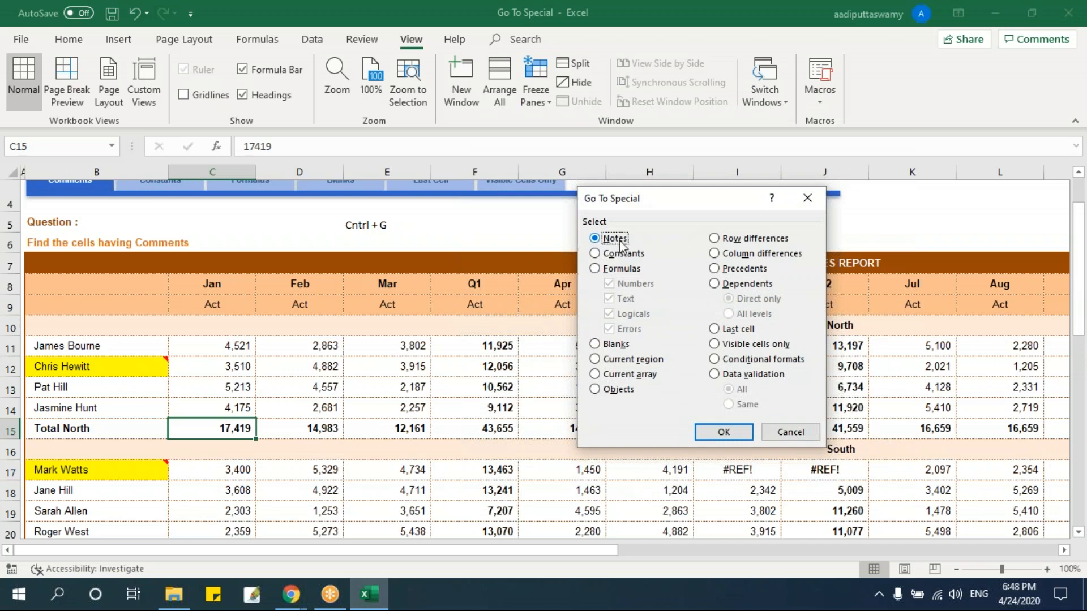
click(790, 432)
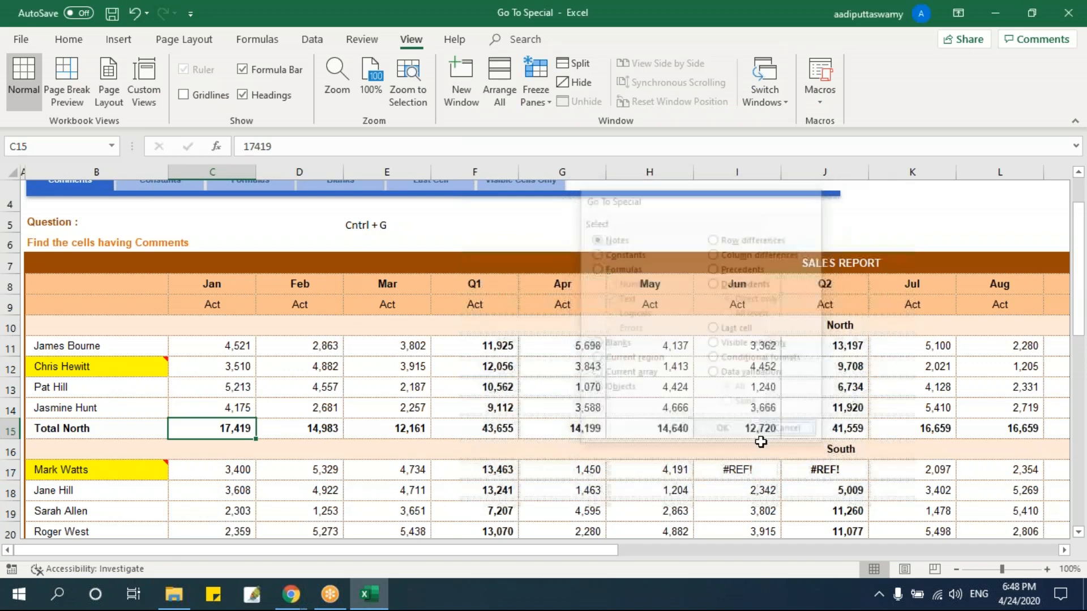
scroll(379, 447, up, 1)
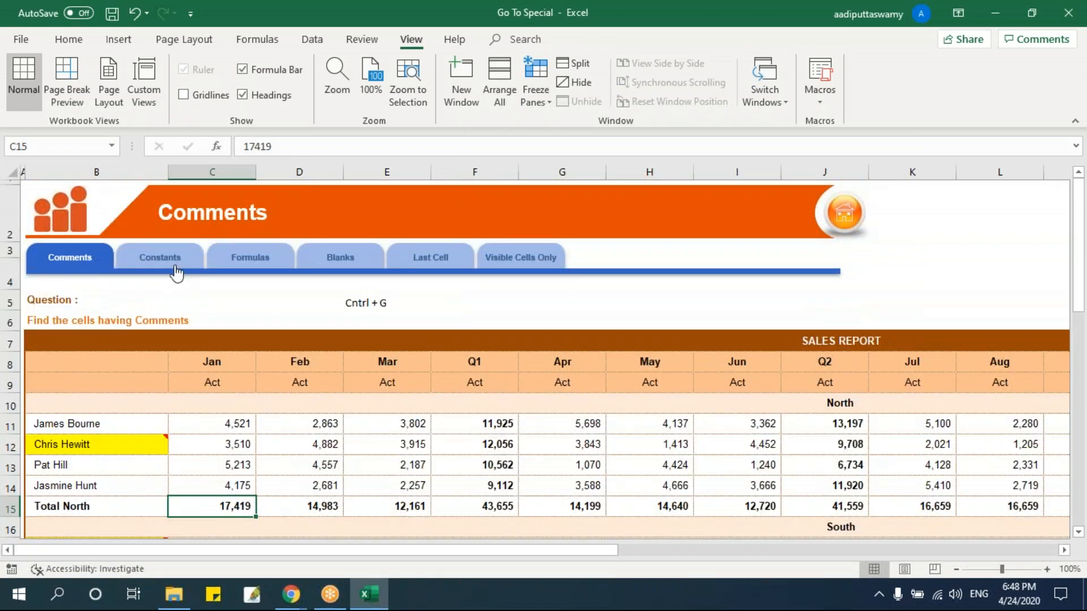
Go to the Constants sheet, review the Go To Special options without applying any, and return to the sheet's beginning.
click(176, 272)
scroll(347, 359, down, 1)
ctrl+scroll(346, 360, up, 1)
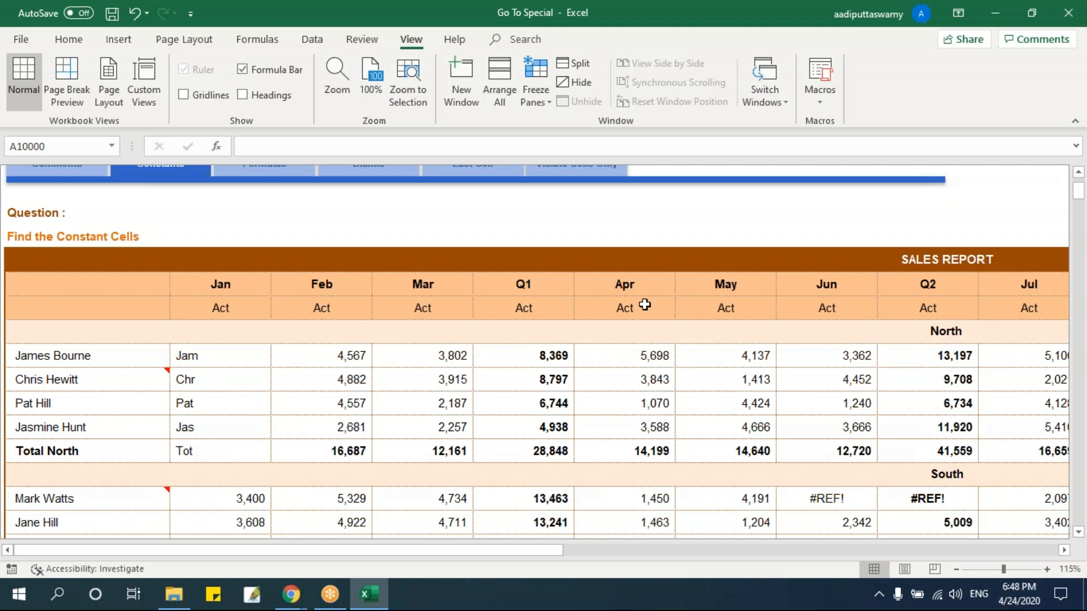
key(ctrl+g)
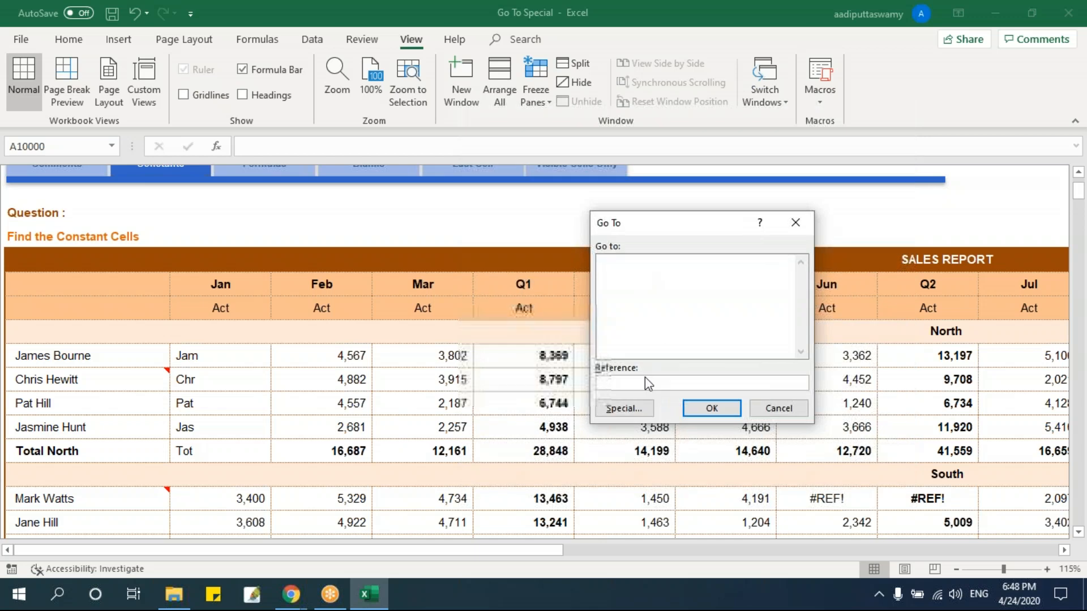
click(622, 407)
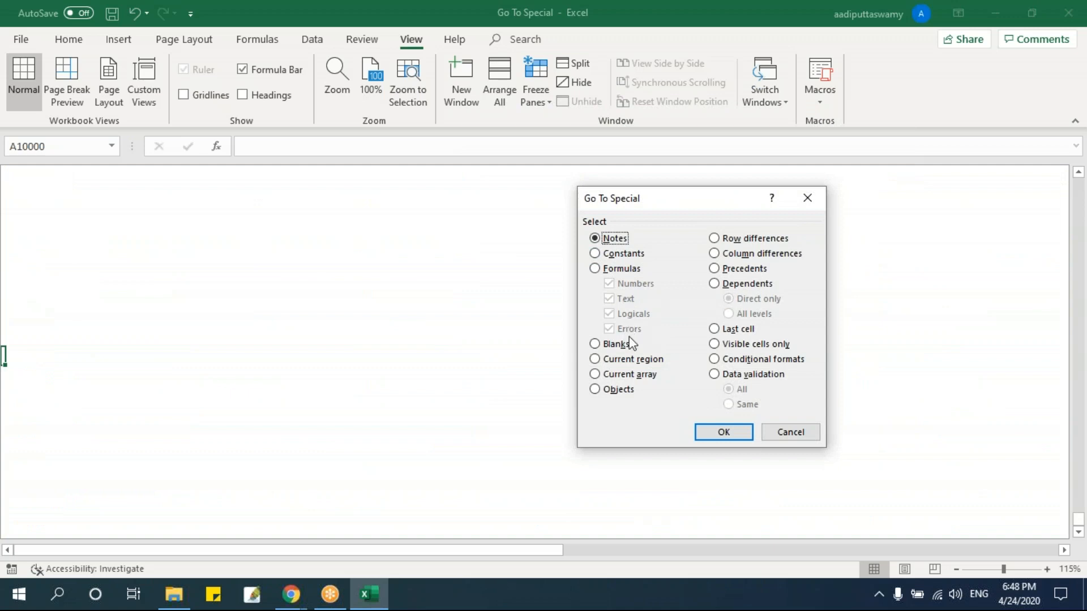
click(790, 431)
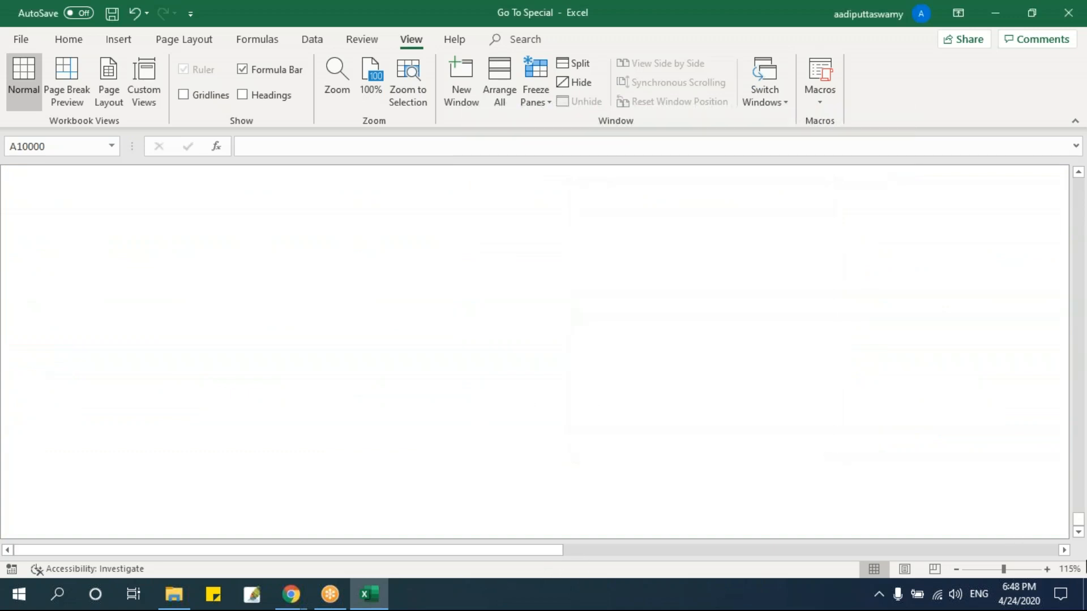
drag(1079, 520, 1081, 193)
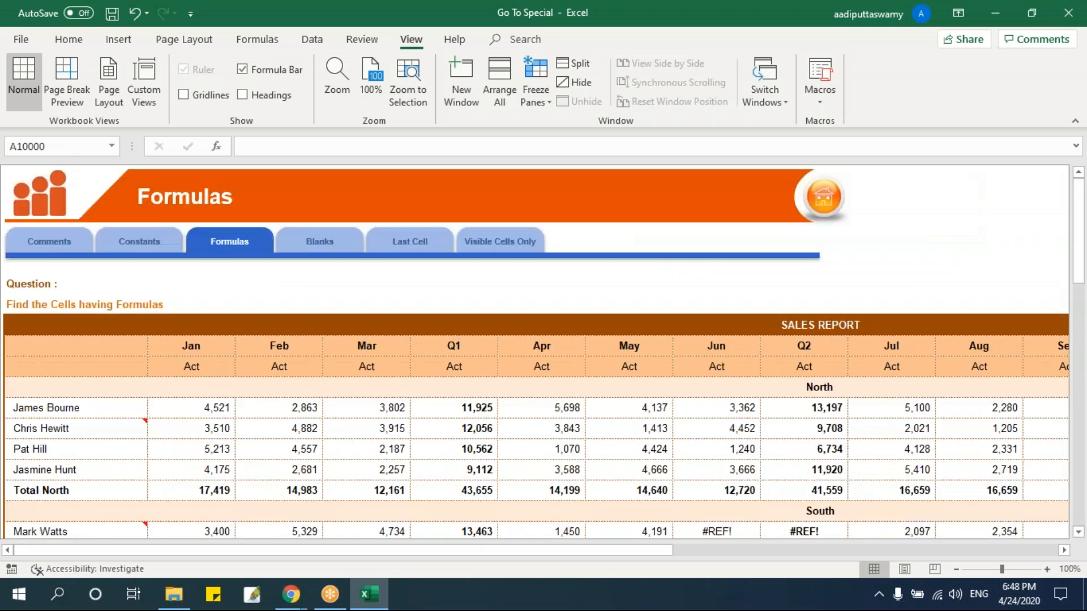
On the Formulas sheet, select cell D15 and review Go To Special's Formulas option with Numbers, Text, Logicals and Errors included.
scroll(310, 405, down, 1)
click(310, 405)
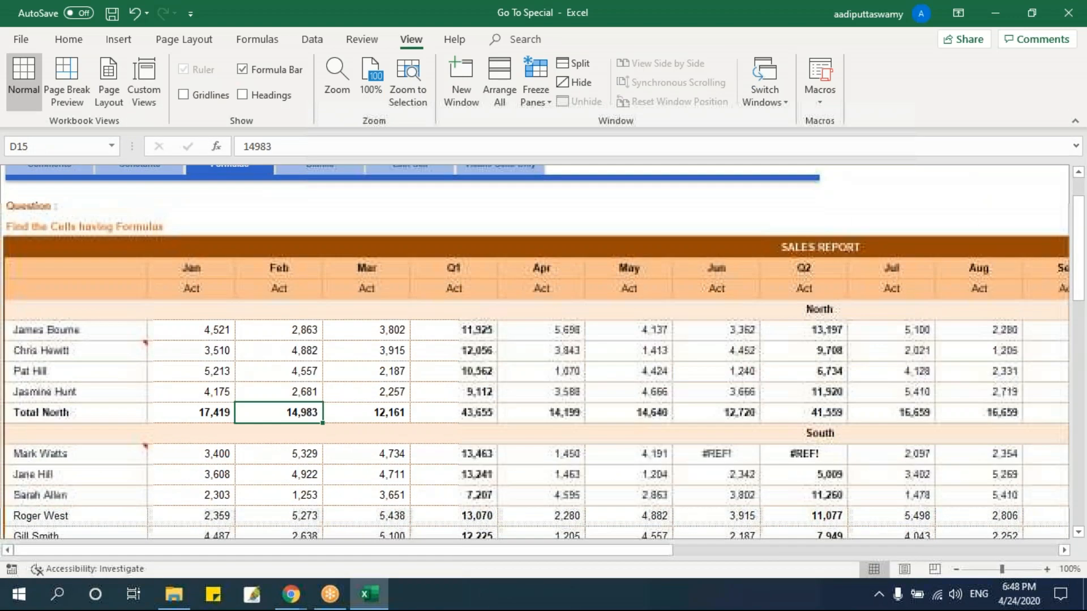
key(ctrl+g)
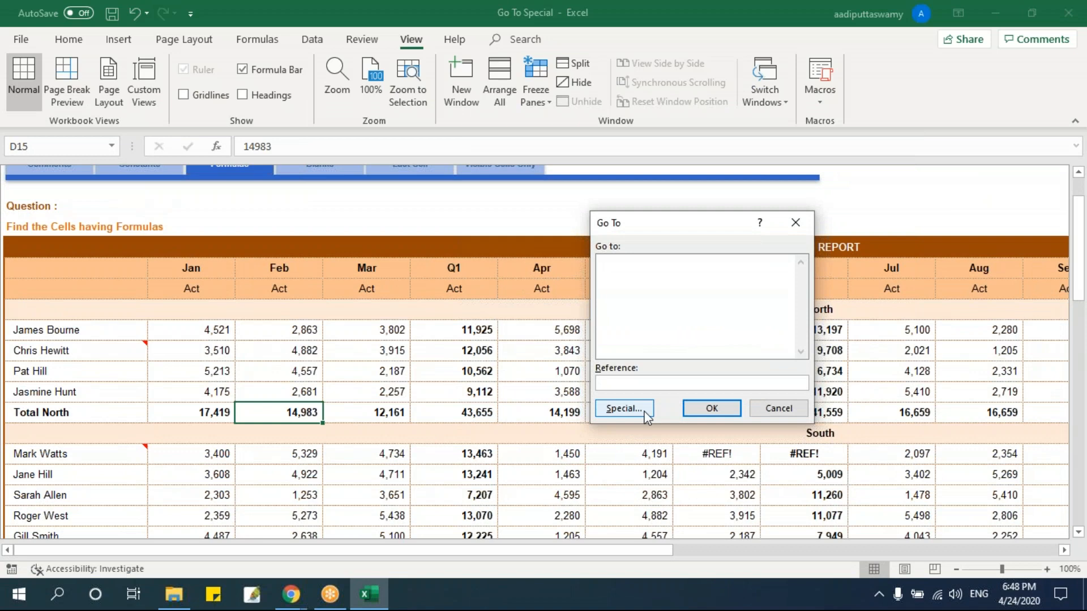
click(626, 410)
click(623, 269)
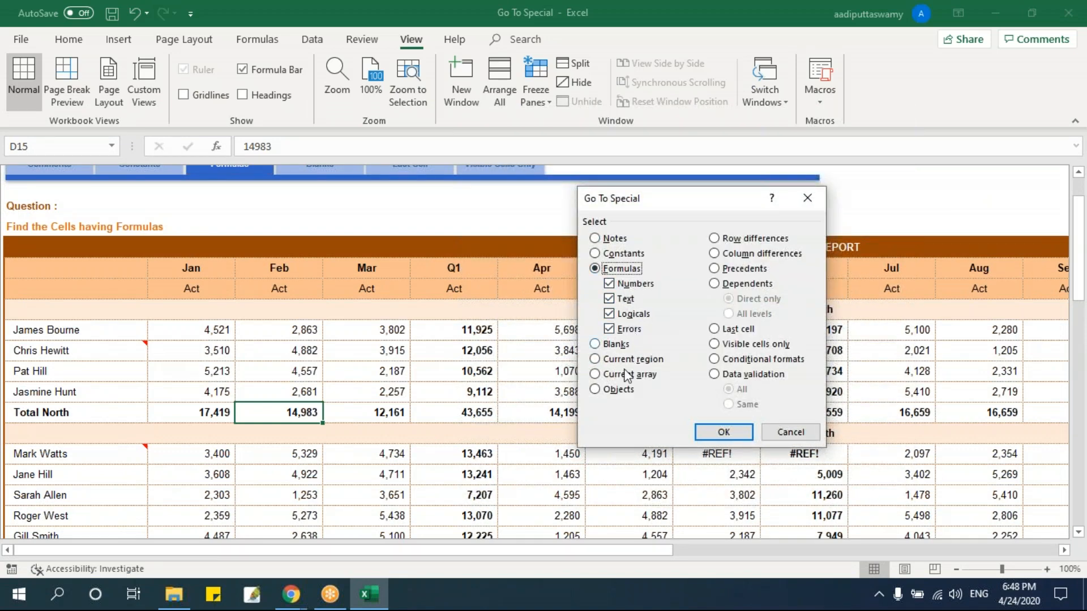
click(725, 431)
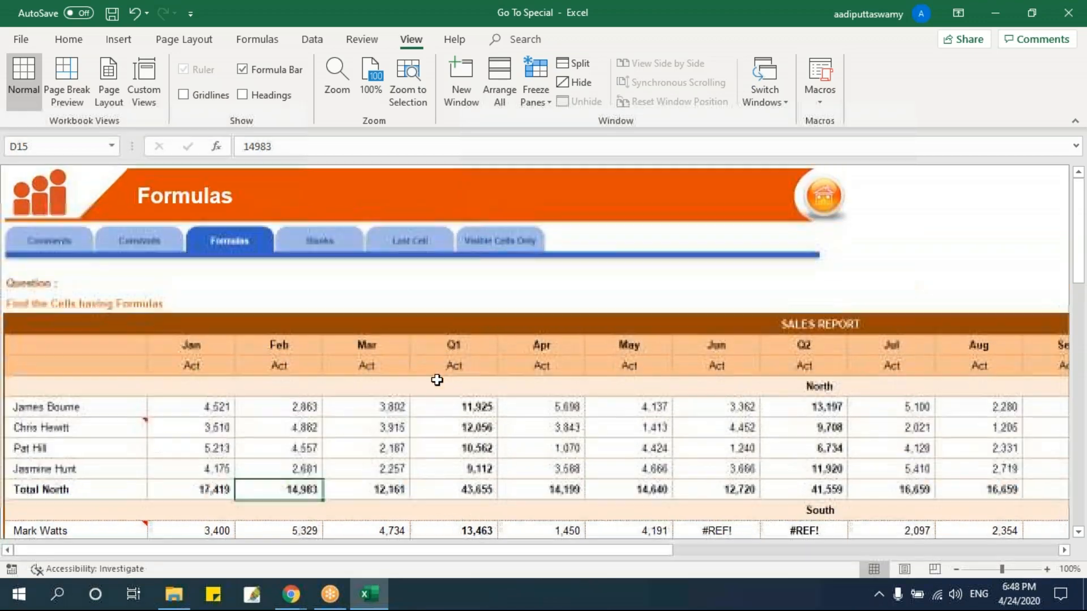
On the Blanks sheet, overwrite the May figure in H12 with only spaces so the cell looks empty.
click(334, 250)
scroll(370, 382, down, 2)
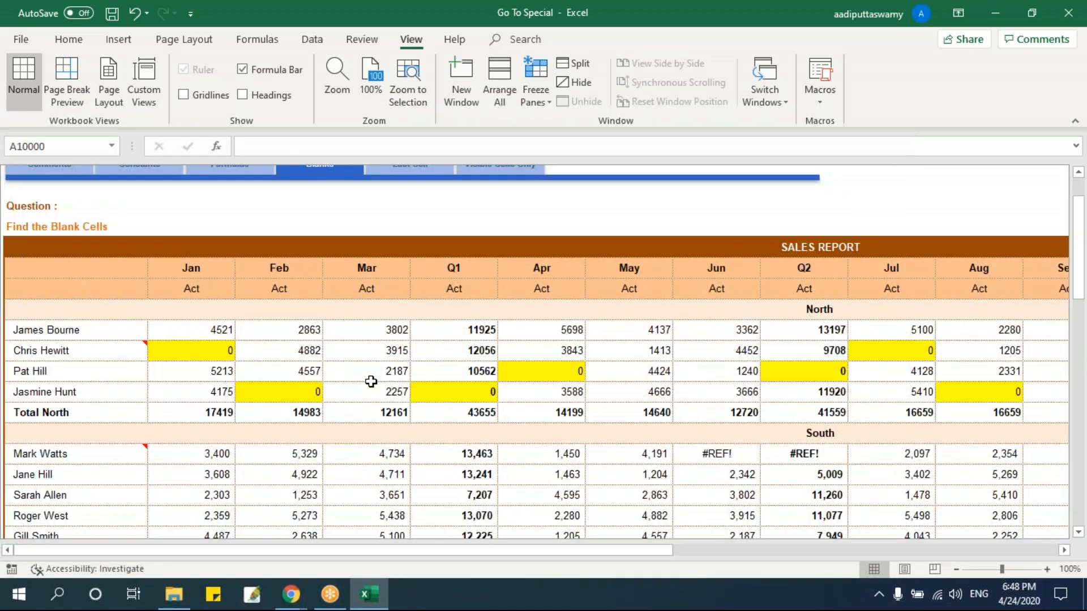
drag(136, 327, 972, 417)
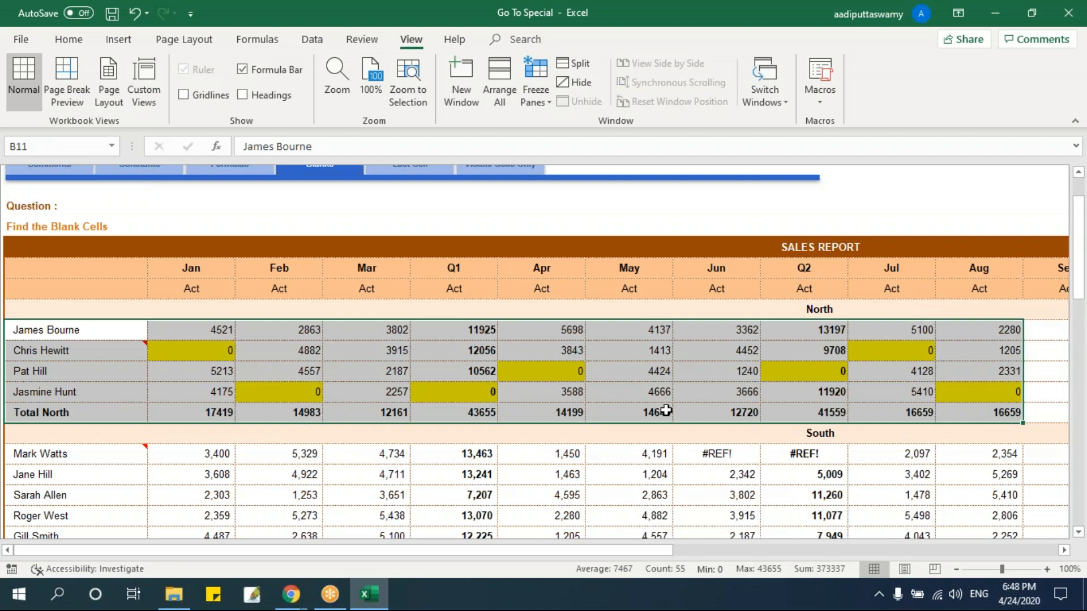
click(635, 350)
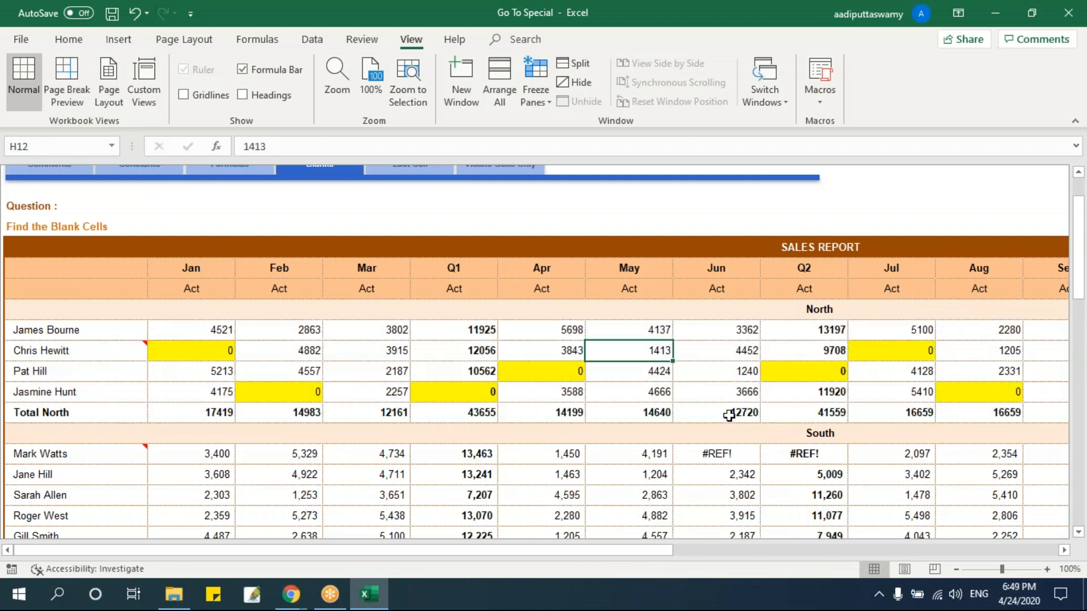
key(BackSpace)
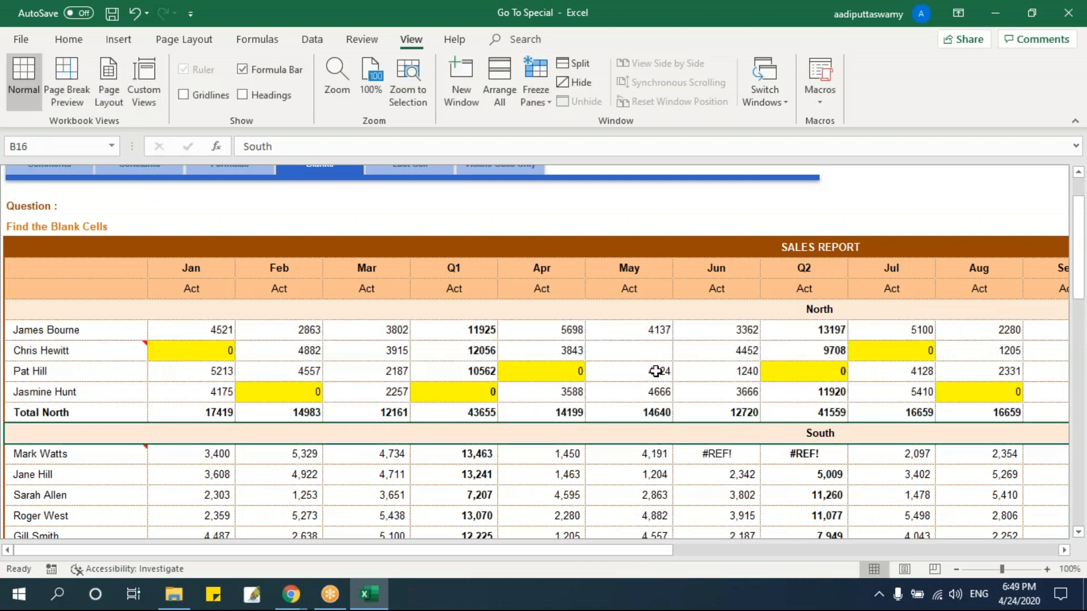
click(626, 348)
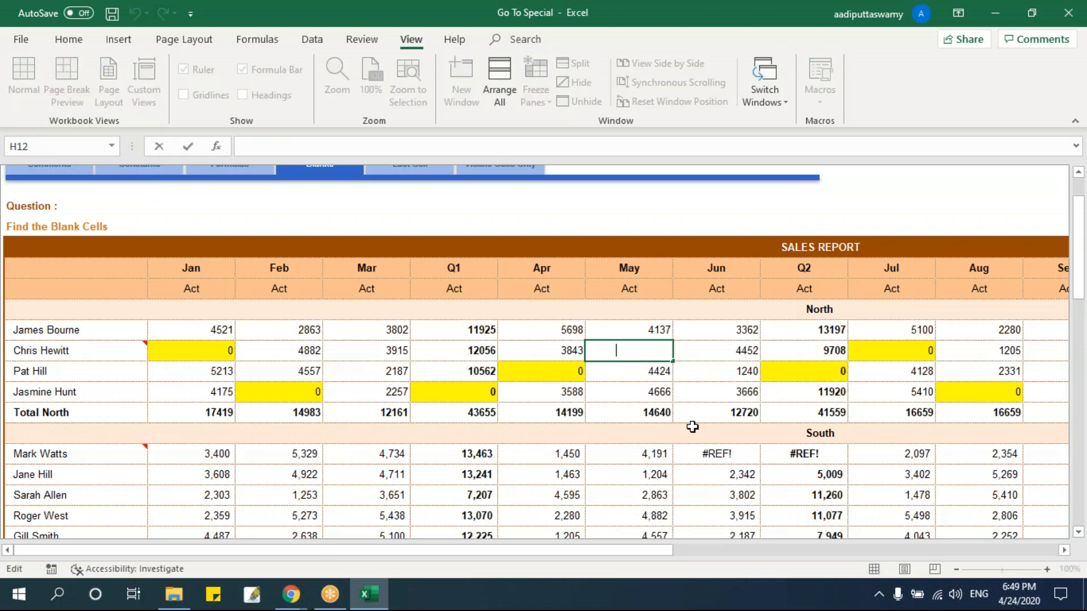
key(Return)
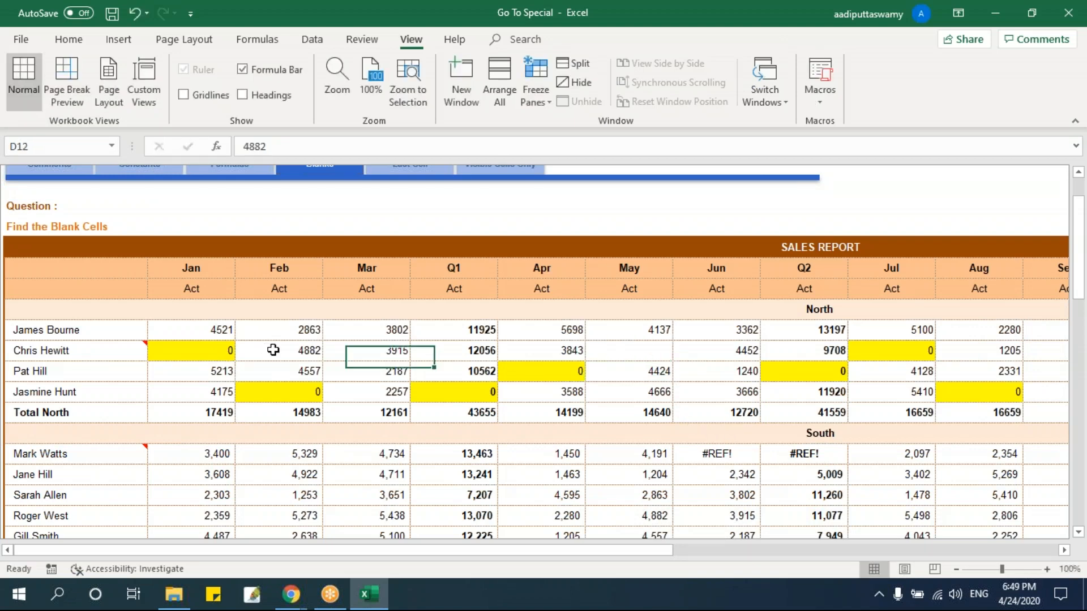
Clear the Feb, Mar and Q1 values in D12, E12 and F12.
double_click(274, 350)
drag(269, 349, 384, 358)
key(Escape)
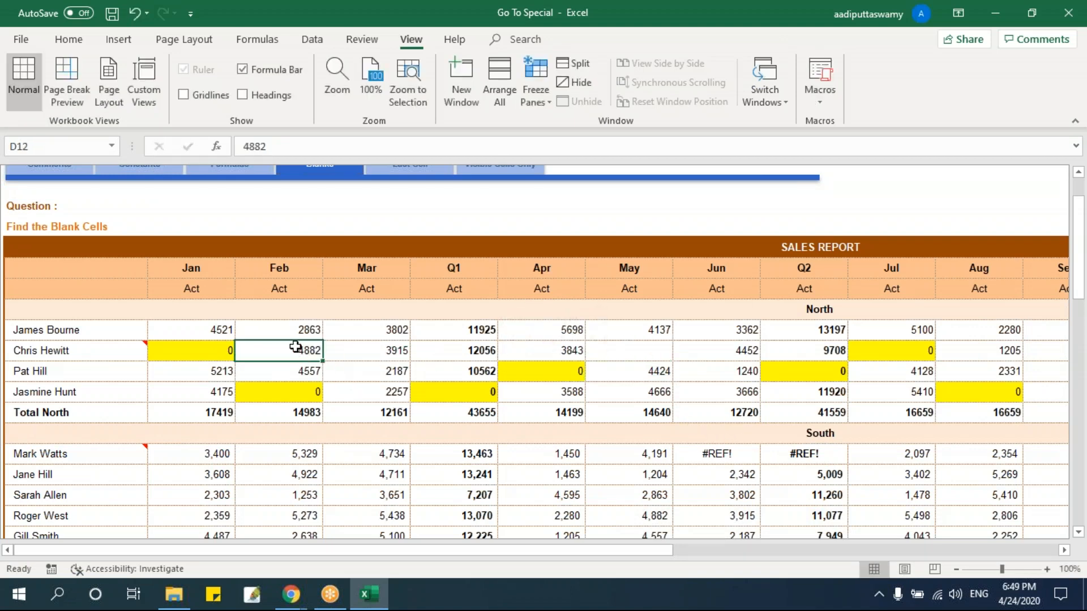
key(Delete)
click(376, 356)
key(Delete)
click(470, 354)
key(Delete)
Overwrite the June figure in I14 with only spaces so the cell looks empty.
click(714, 396)
double_click(715, 396)
drag(715, 396, 824, 398)
key(Delete)
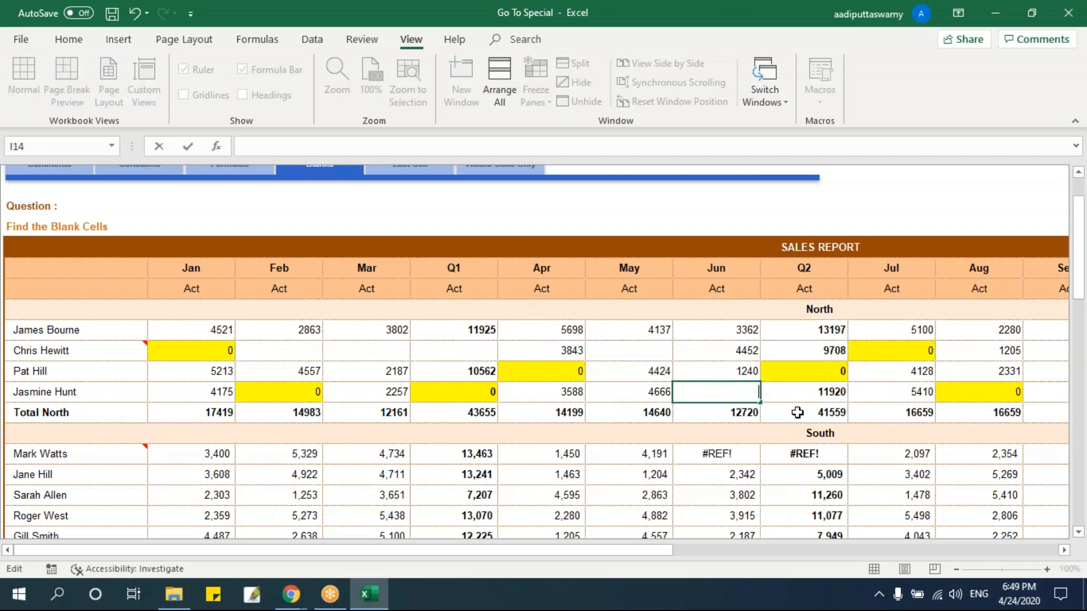
click(684, 437)
click(699, 398)
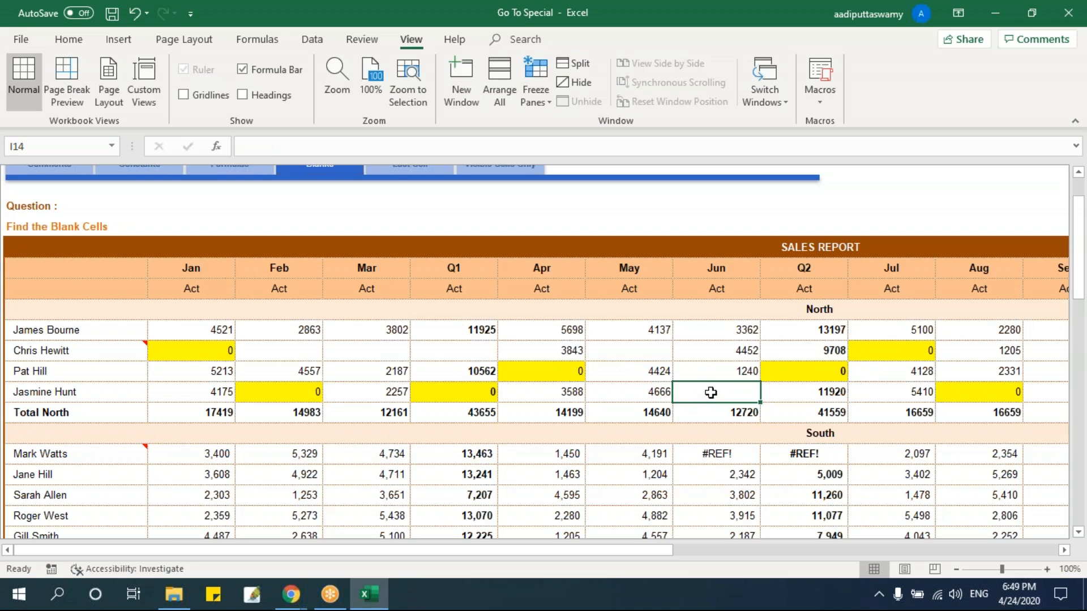
double_click(699, 396)
click(718, 429)
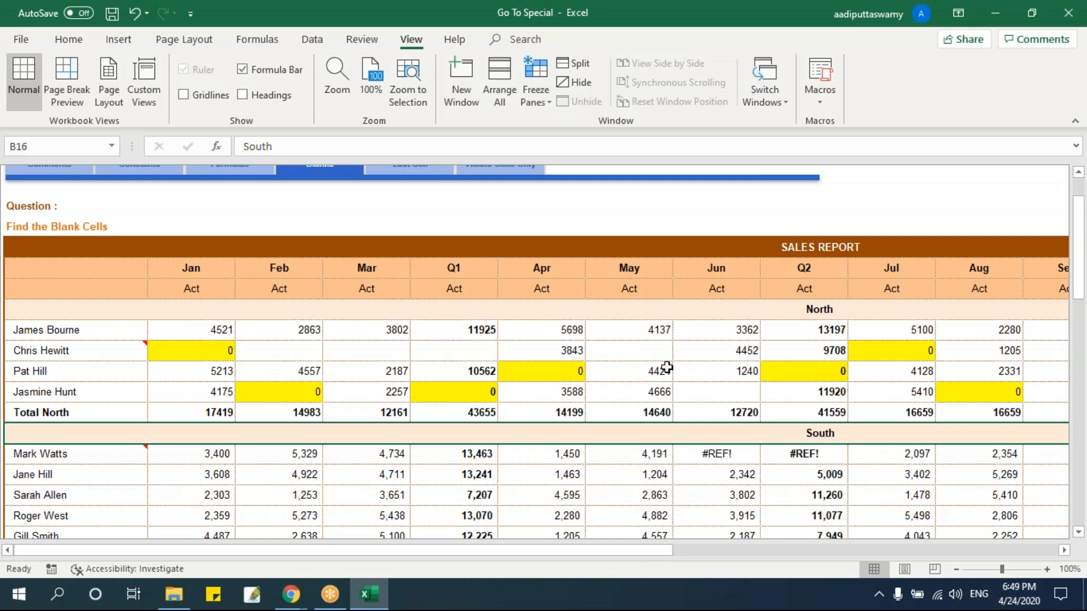
Select the blank cells within the North block B11:L15 using Go To Special's Blanks option.
drag(87, 330, 975, 420)
key(ctrl+g)
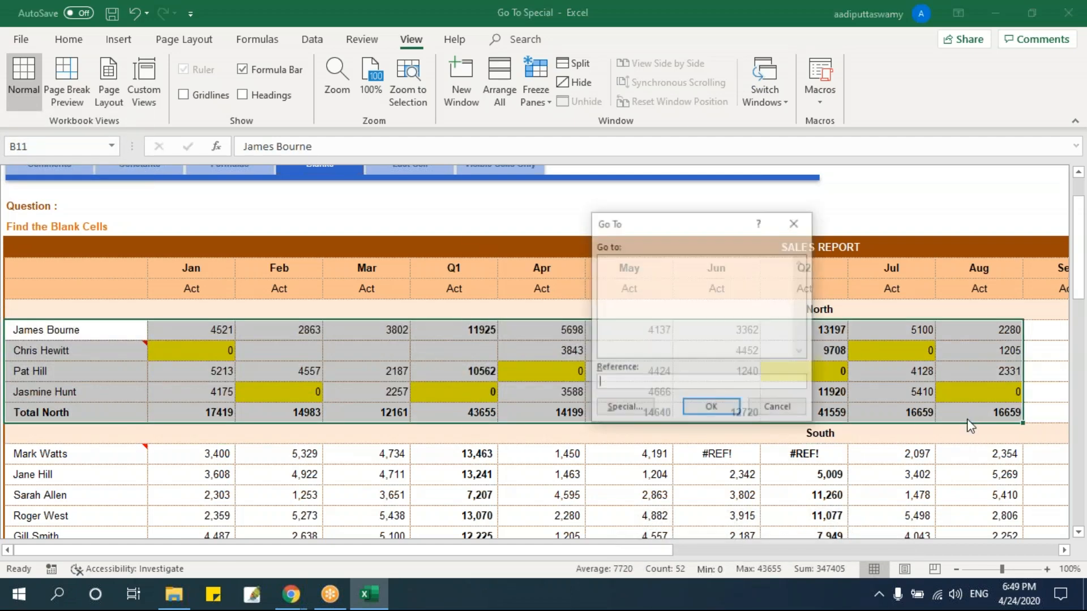
click(624, 404)
click(618, 344)
click(724, 432)
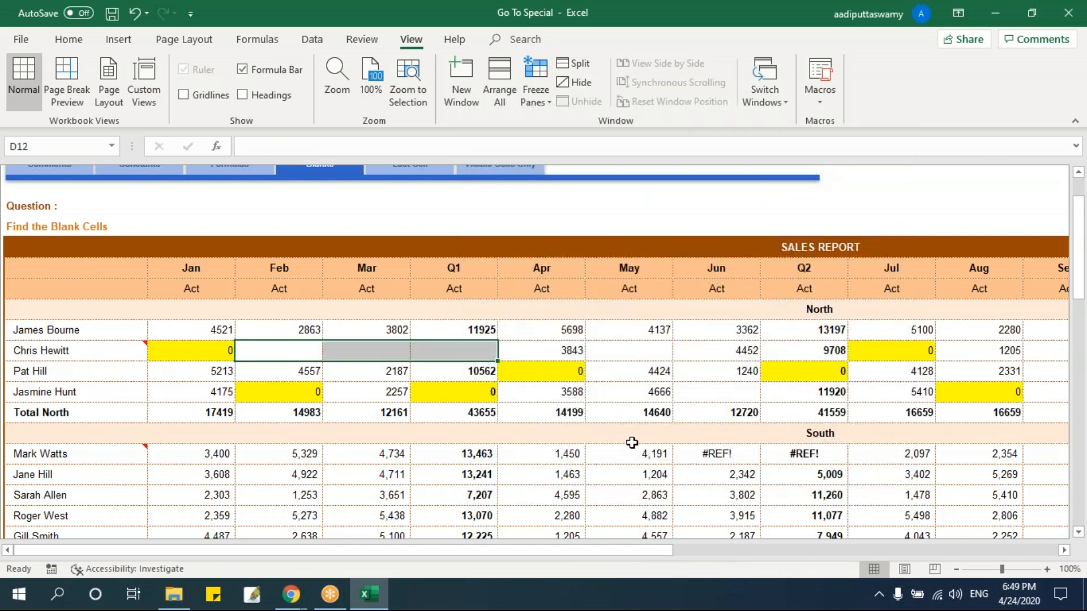
Fill the selected blank cells with yellow and deselect them.
mouse_move(291, 601)
click(92, 37)
click(194, 95)
click(667, 476)
Examine the empty-looking cells H12 and I14 and compare them with the highlighted blanks.
click(643, 354)
click(730, 386)
click(658, 352)
click(727, 406)
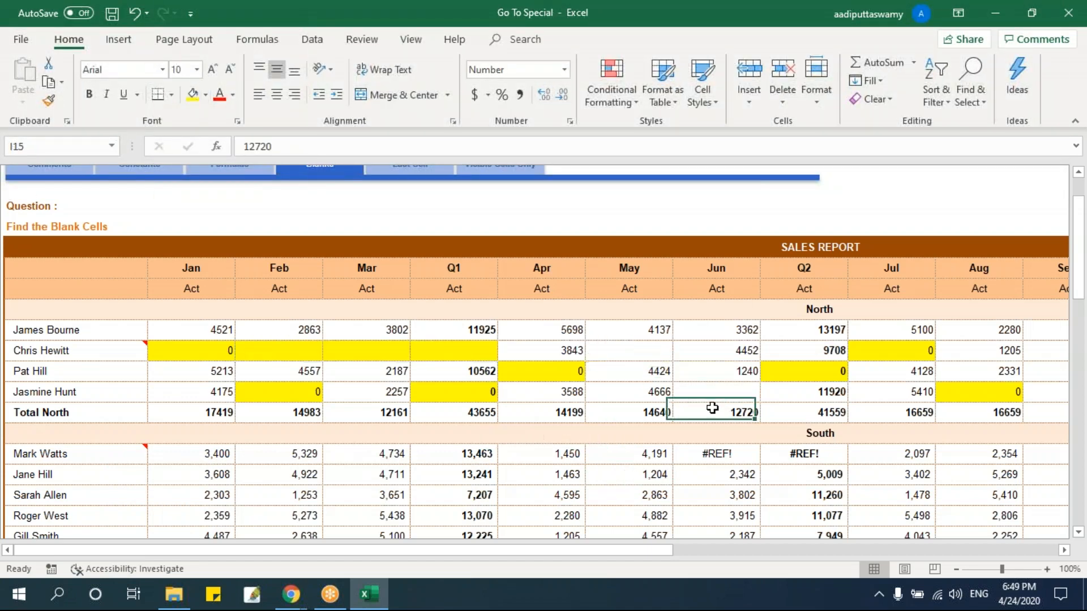
click(709, 388)
click(635, 350)
click(708, 389)
click(629, 344)
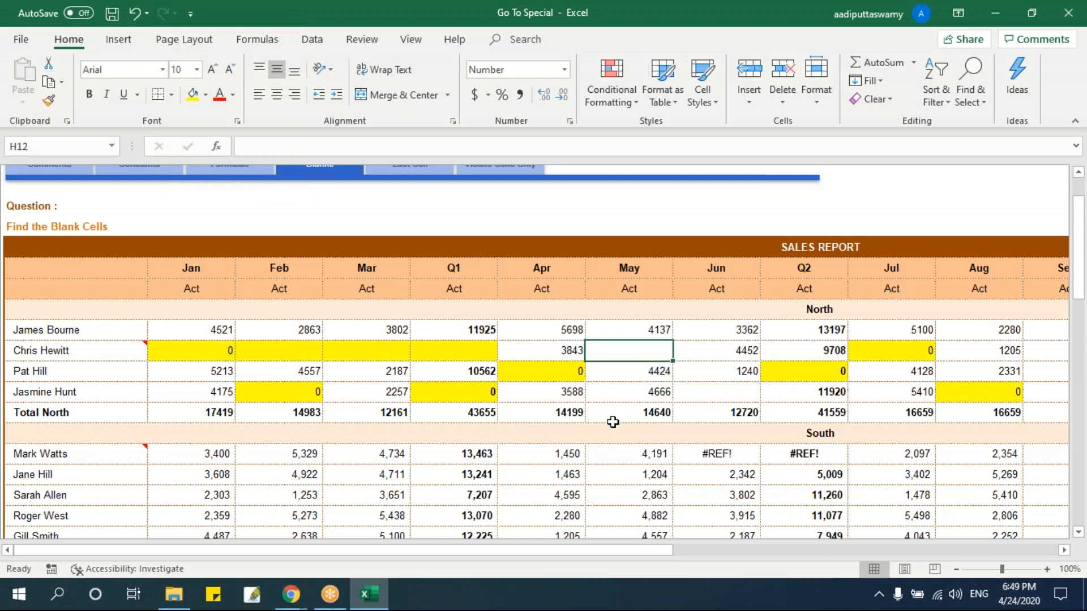
click(702, 388)
click(639, 348)
Review the Last Cell sheet and the filtered report on the Visible Cells Only sheet.
scroll(540, 467, up, 1)
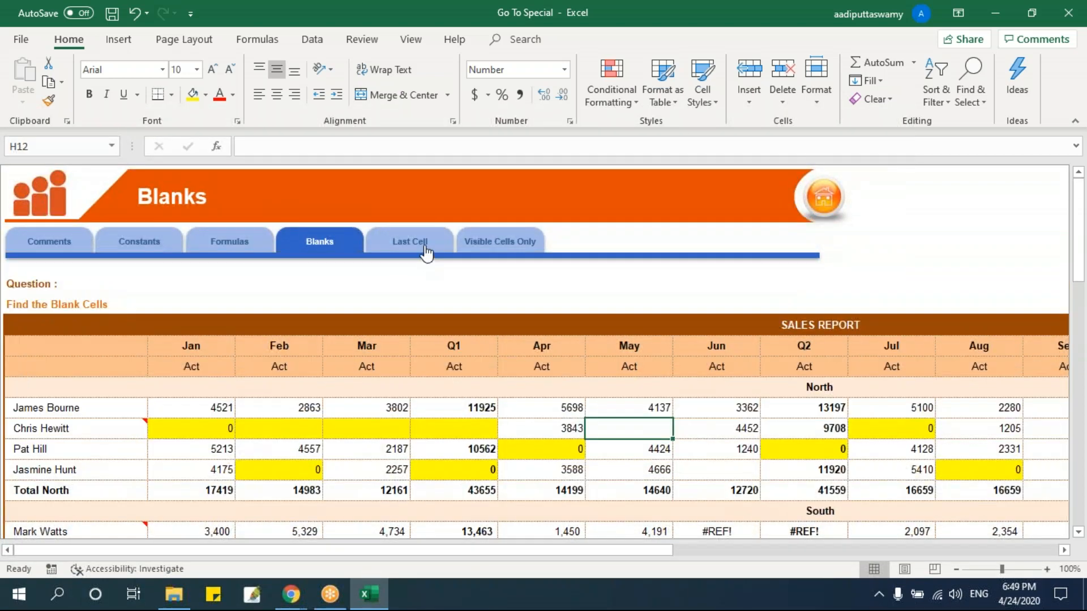
click(425, 249)
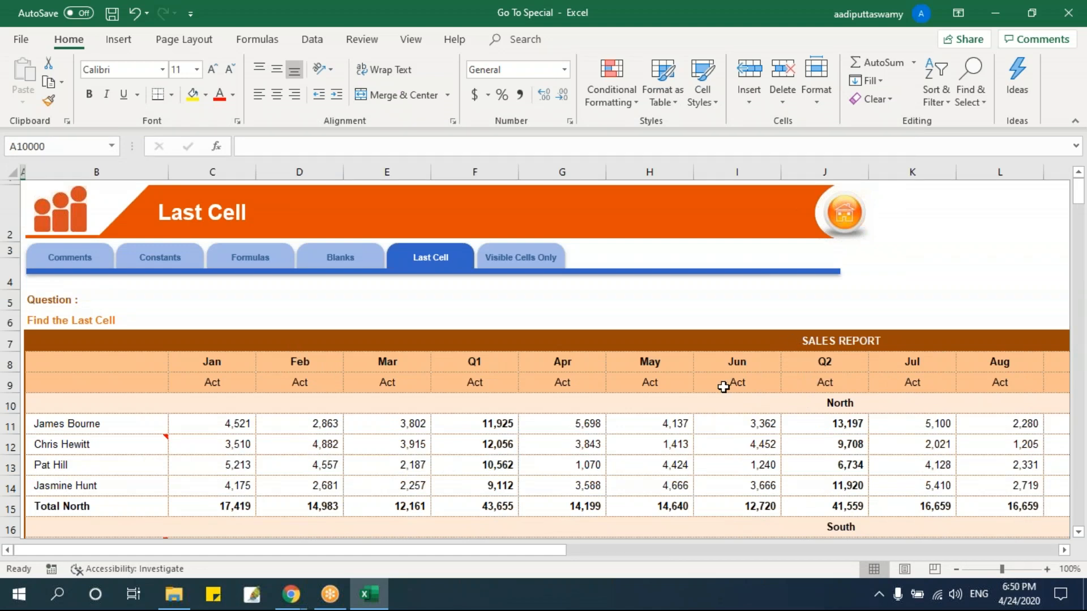
click(524, 256)
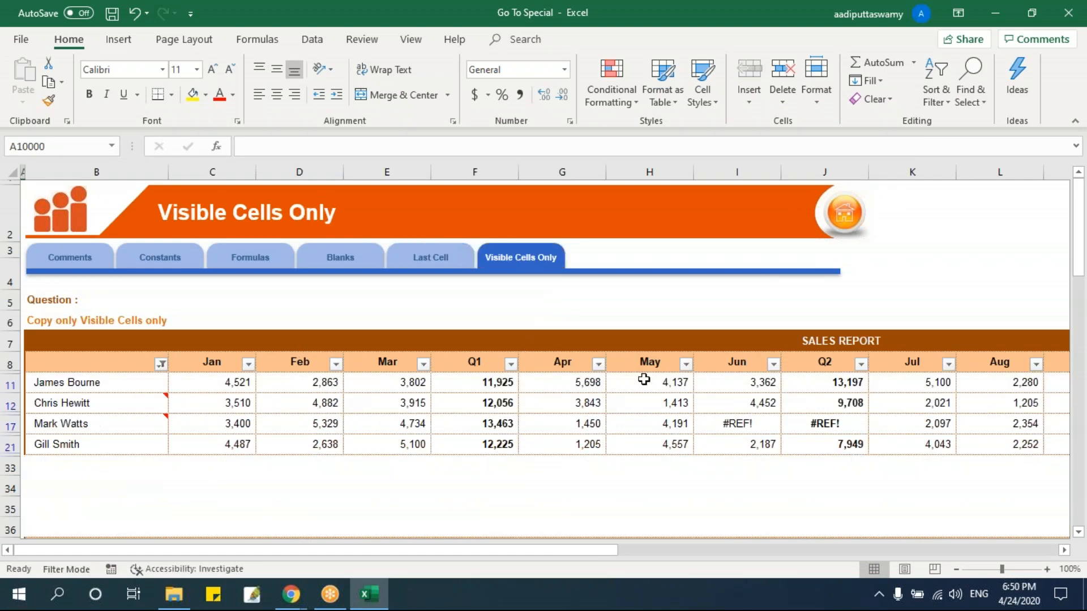
scroll(643, 380, down, 1)
scroll(643, 380, up, 1)
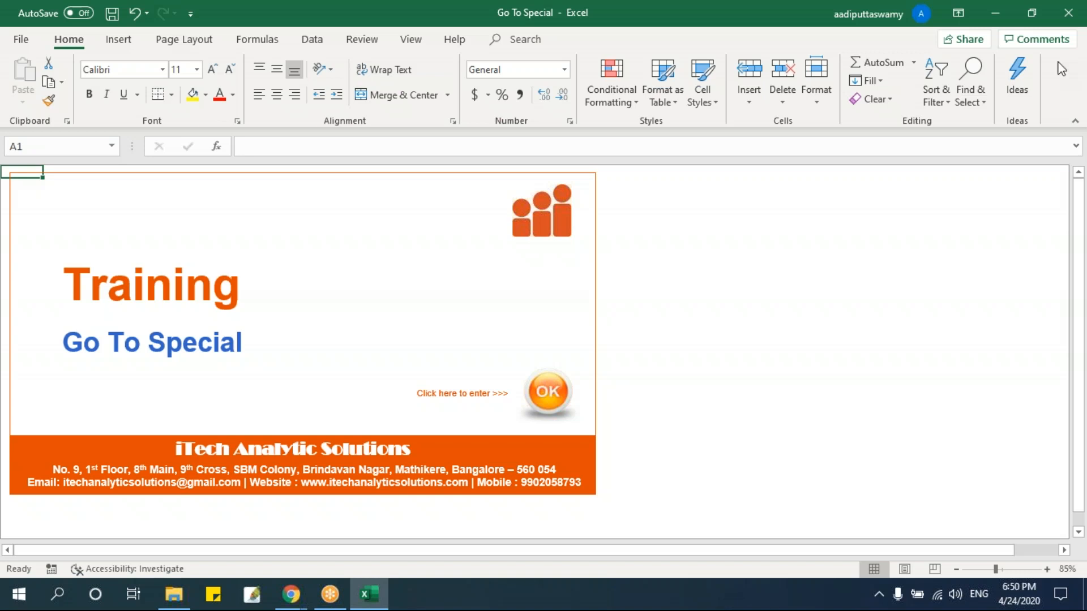
Close the Go To Special workbook from its Training cover sheet.
click(1061, 29)
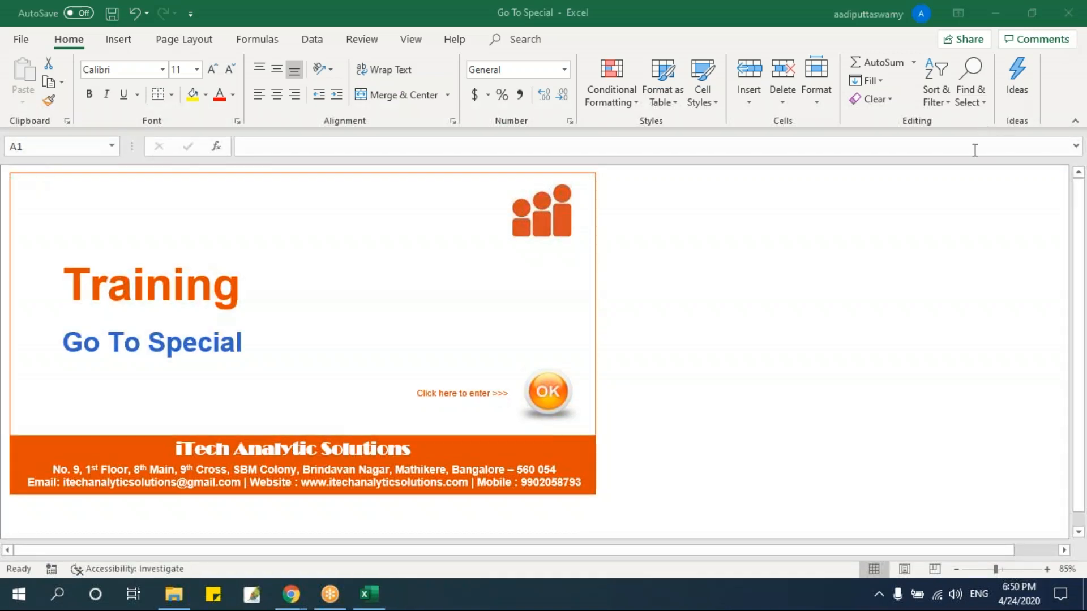